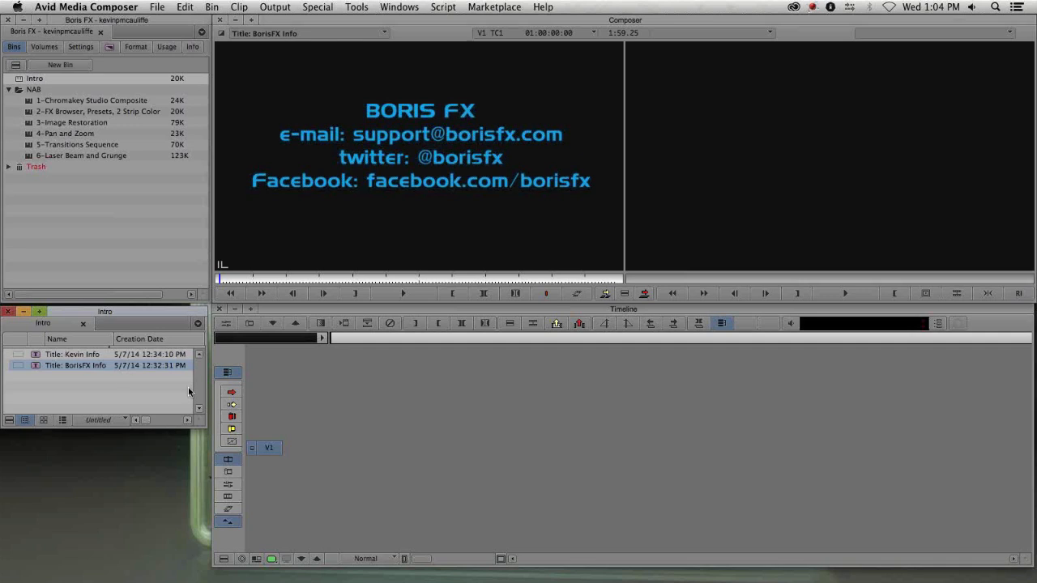
- Open the 1-Chromakey Studio Composite bin and load its Chromakey Studio Composite sequence into the timeline
double_click(26, 101)
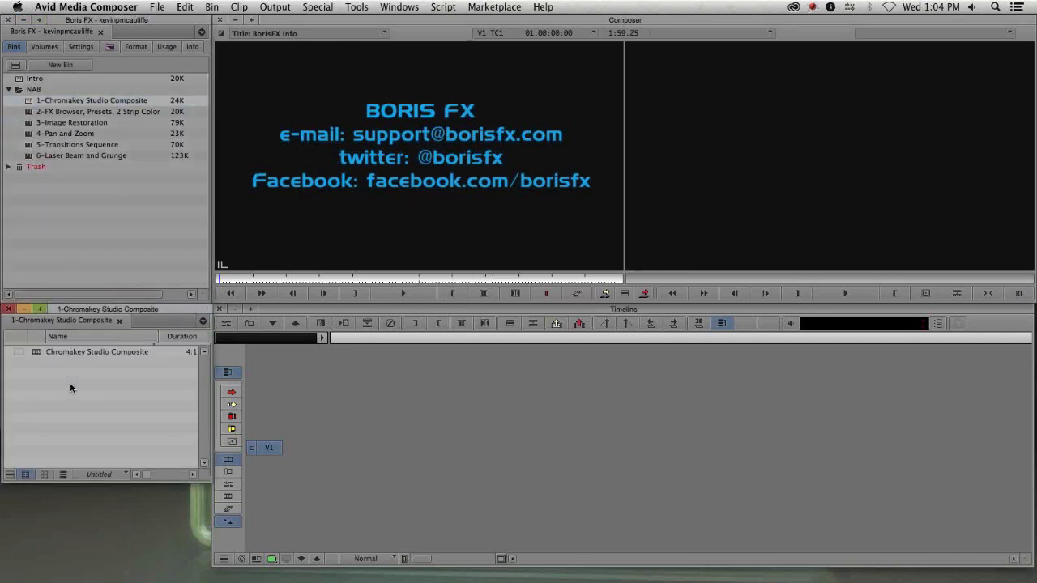
double_click(48, 353)
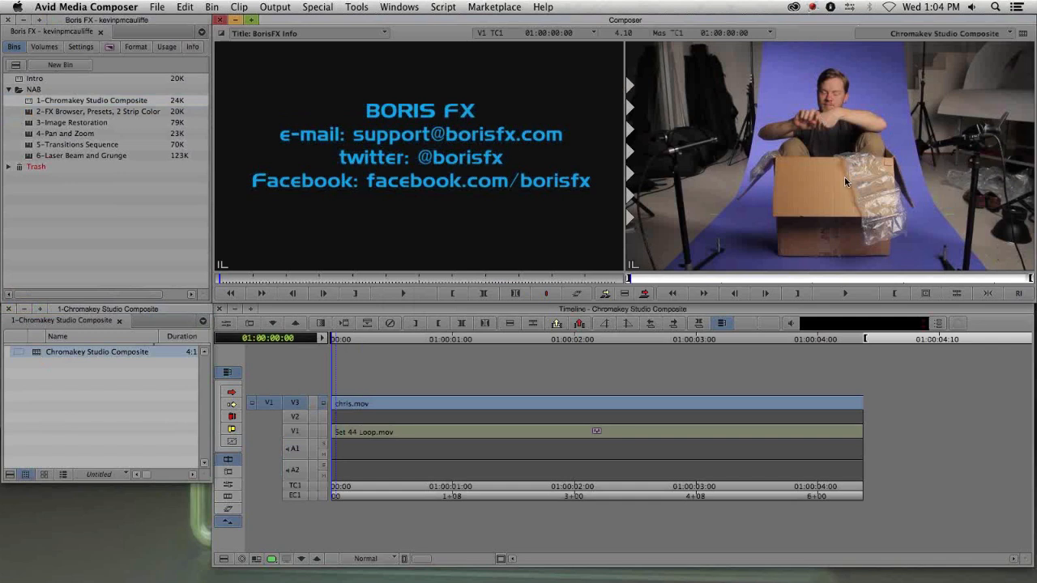
left_click_drag(404, 405, 287, 436)
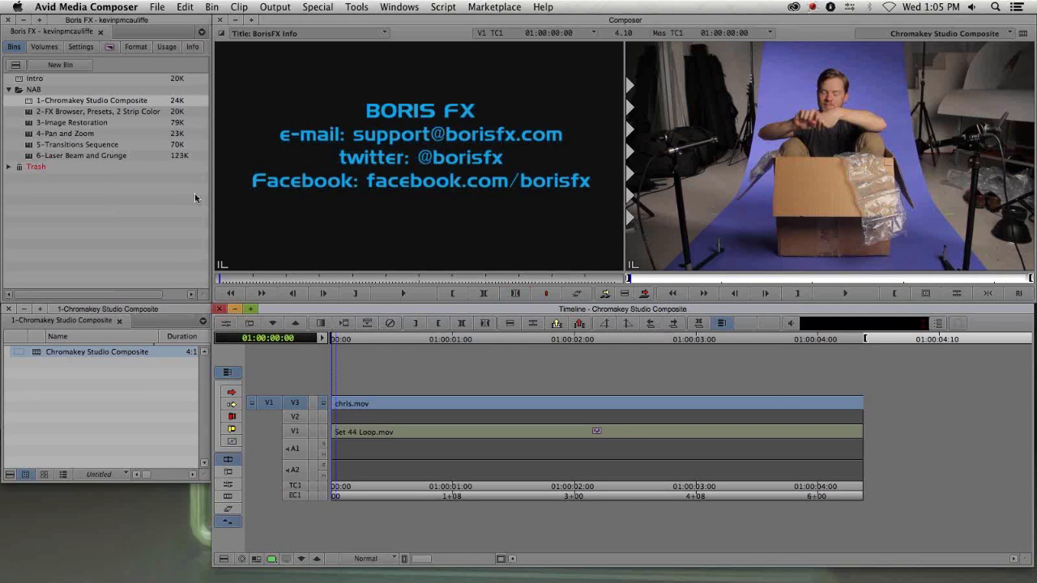
- Apply BCC Chroma Key Studio from the BCC Key & Blend effects to the chris.mov clip on V3
key("super+8")
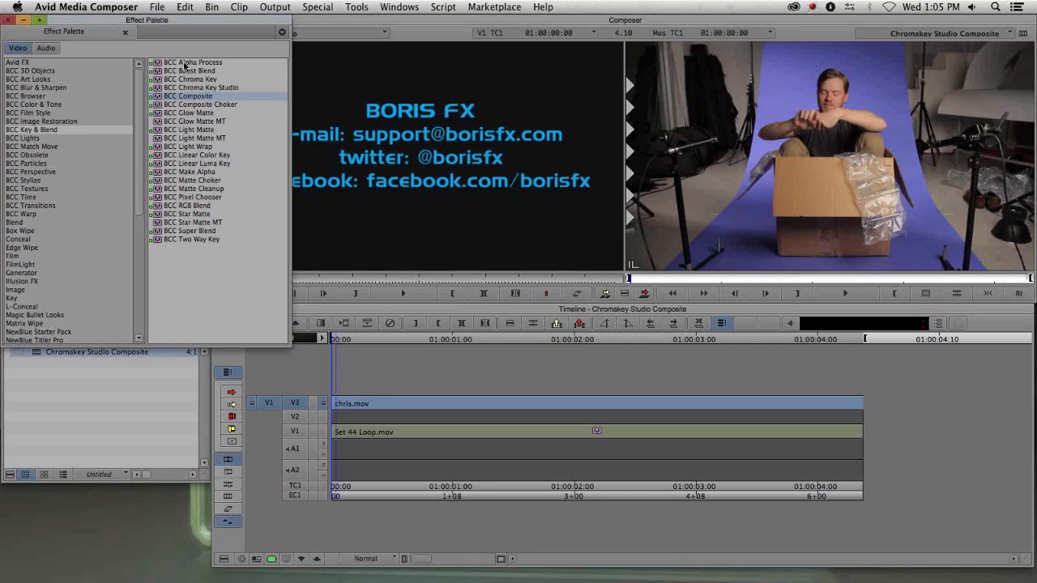
left_click(45, 131)
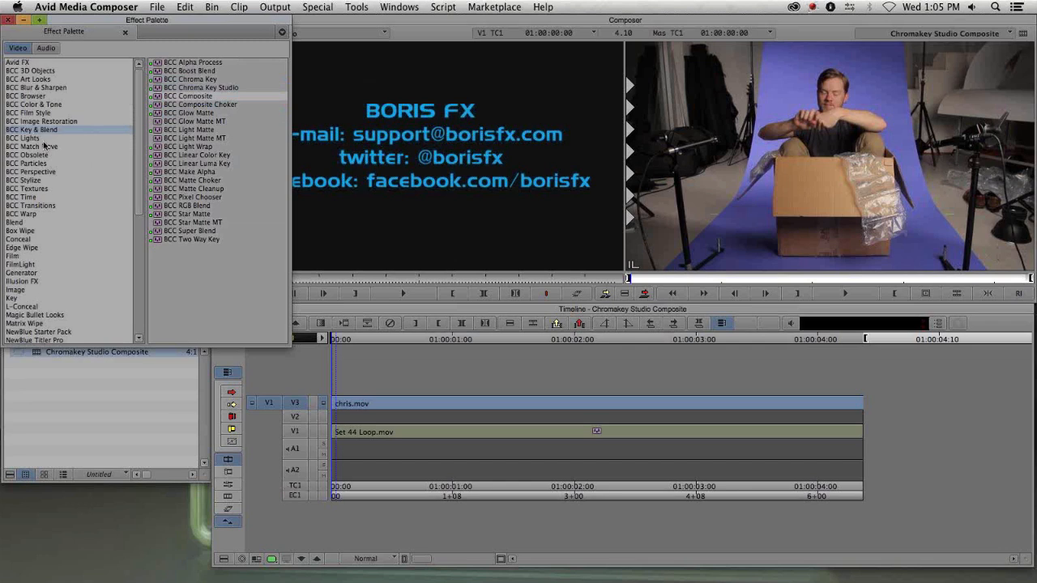
left_click(200, 80)
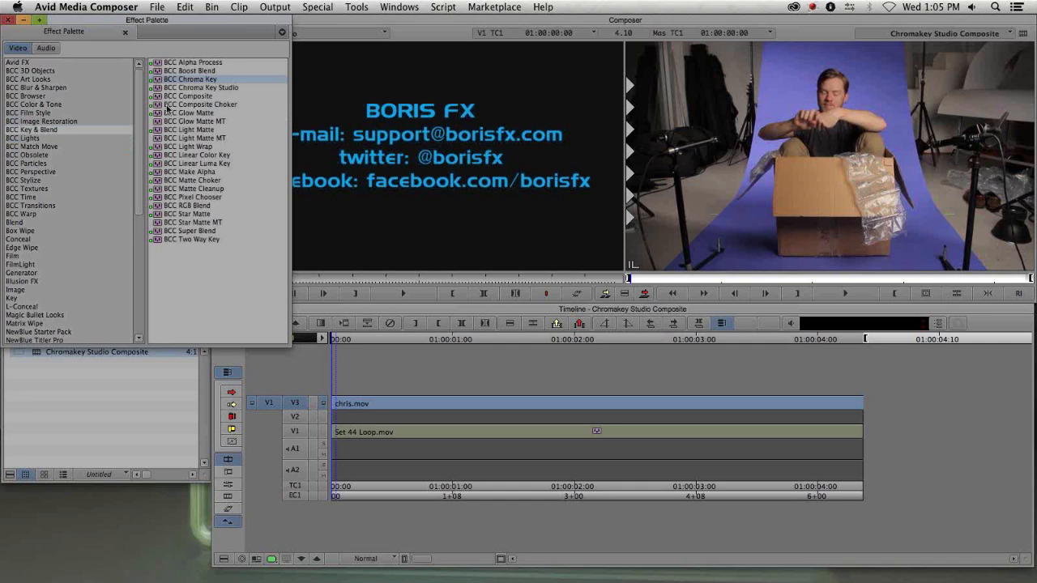
left_click(190, 87)
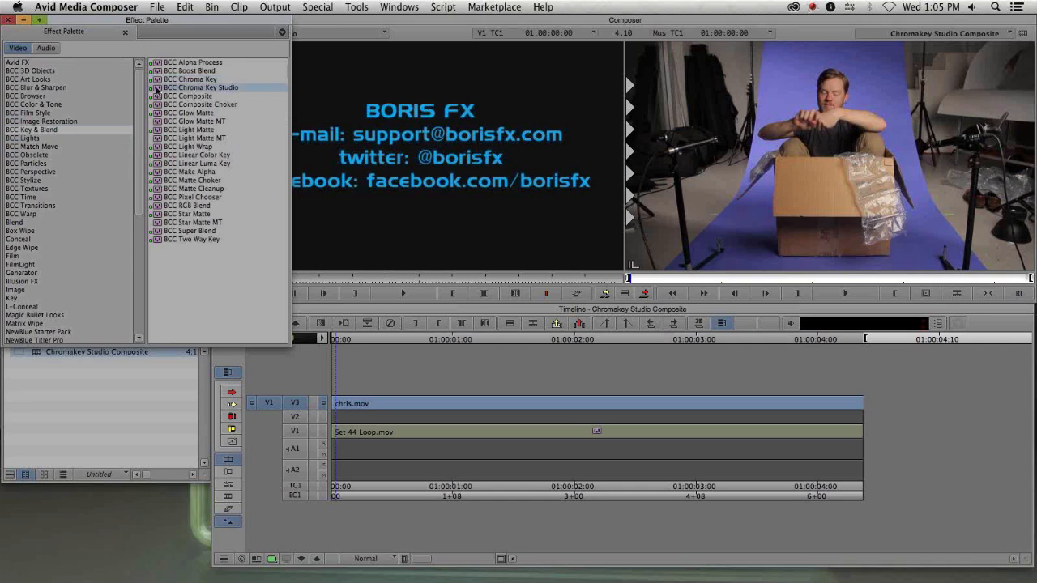
left_click_drag(296, 122, 575, 405)
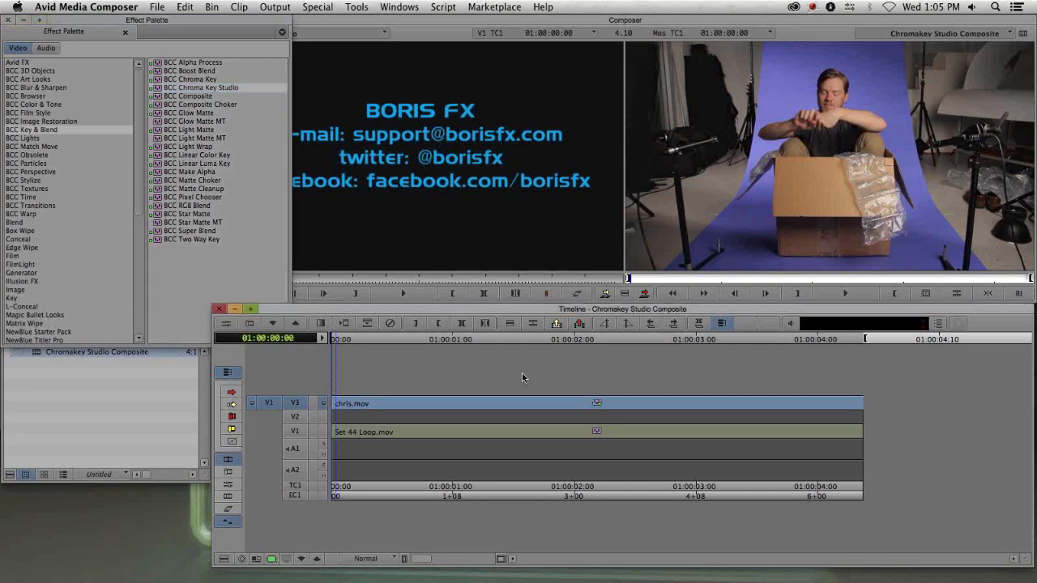
left_click(586, 409)
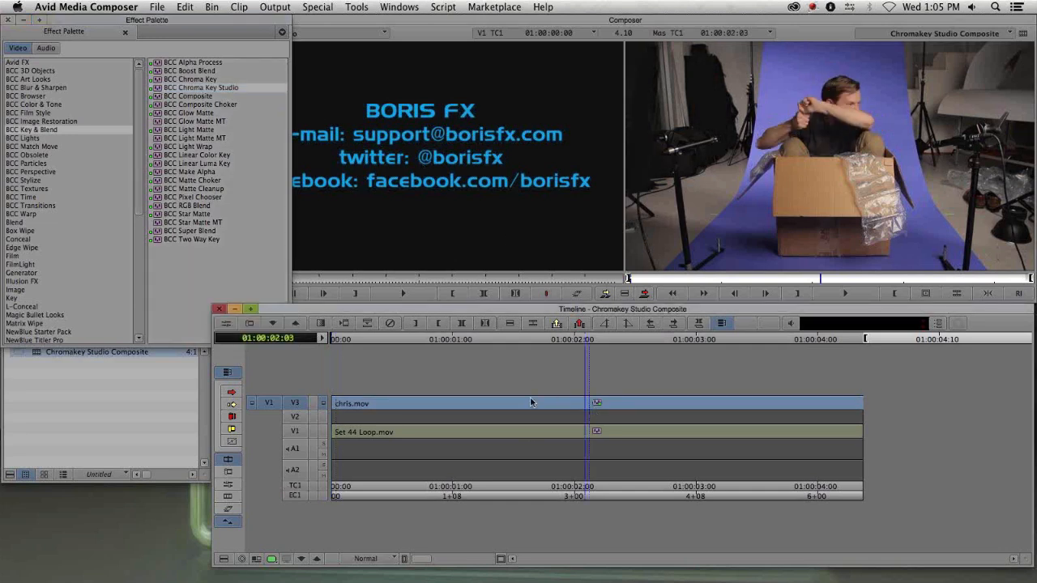
- Open the Effect Editor for the applied effect and position it beside the Composer, closing the Effect Palette
key("F8")
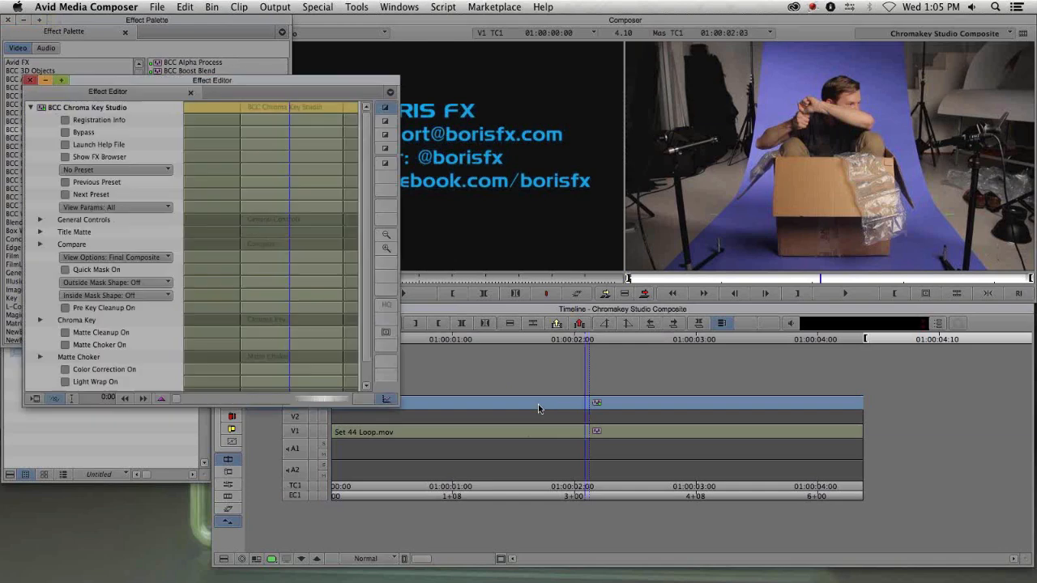
left_click_drag(143, 81, 128, 71)
left_click(8, 21)
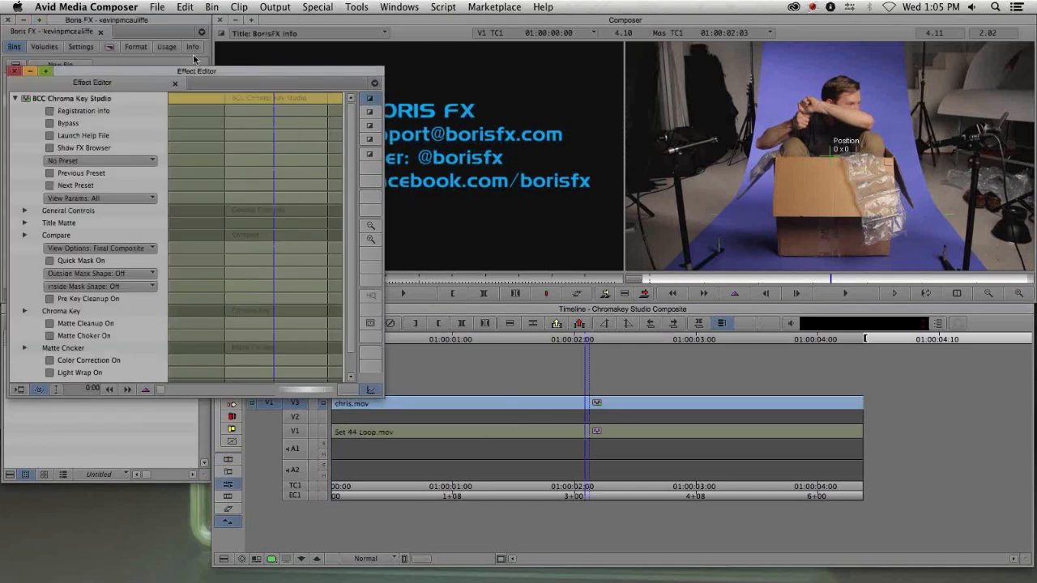
left_click_drag(194, 70, 184, 27)
left_click(362, 347)
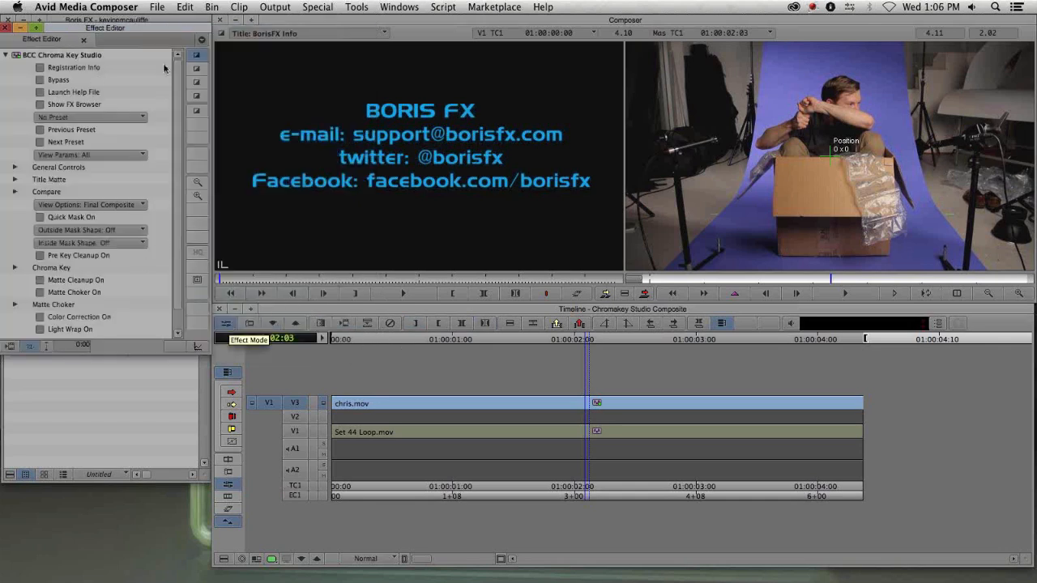
left_click_drag(131, 27, 177, 23)
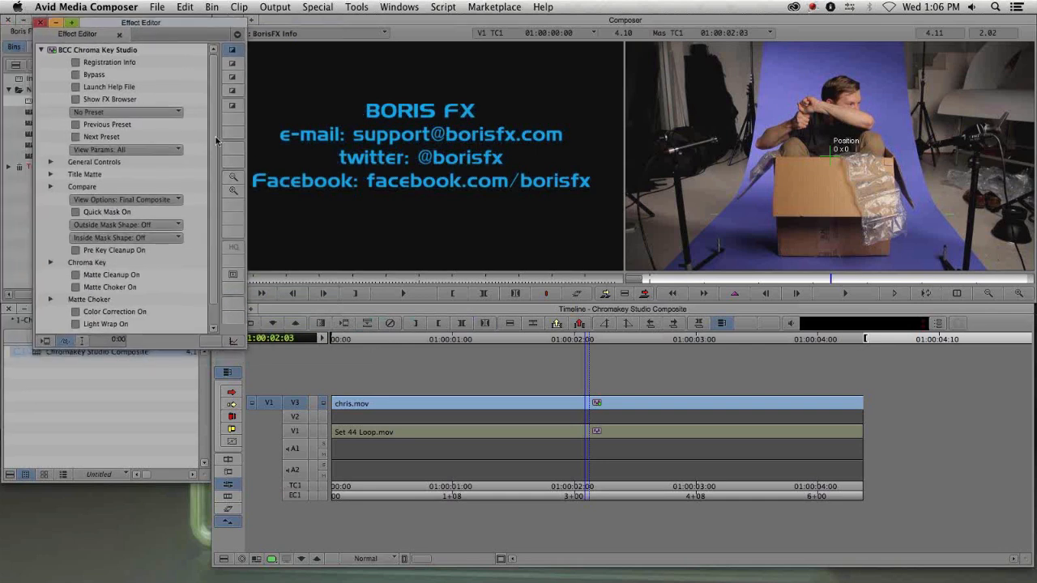
- Expand Geometrics and crop the keyed clip's left side to about 26 and right side to about 27.5
scroll(216, 138, "down", 2)
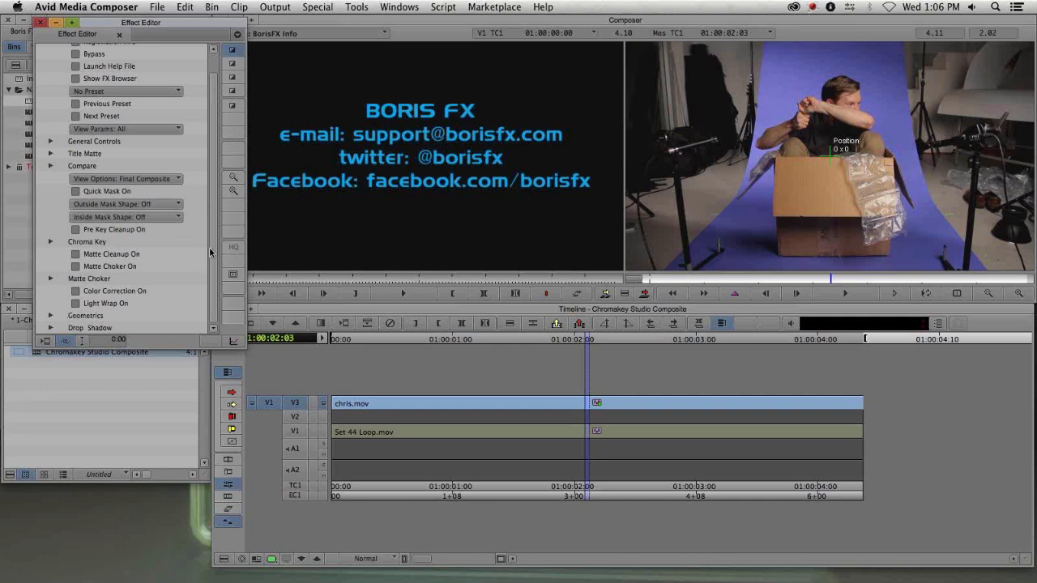
left_click(50, 315)
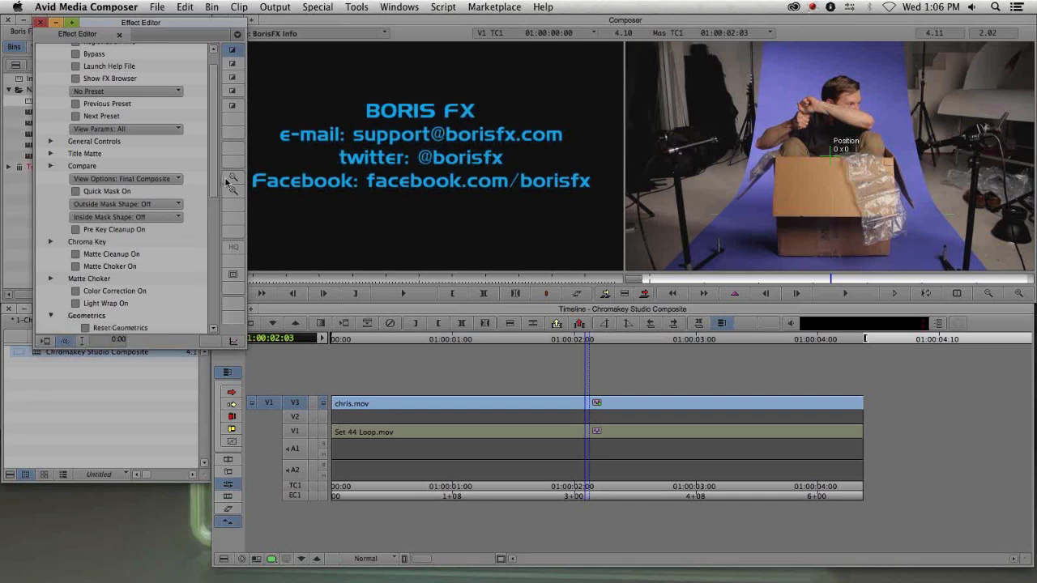
scroll(215, 220, "down", 5)
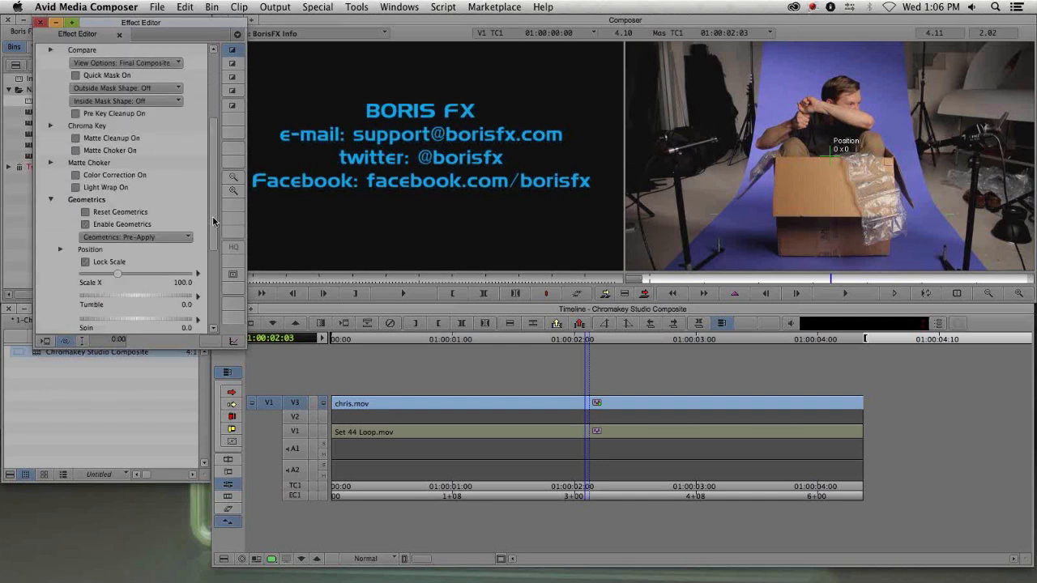
scroll(212, 215, "down", 6)
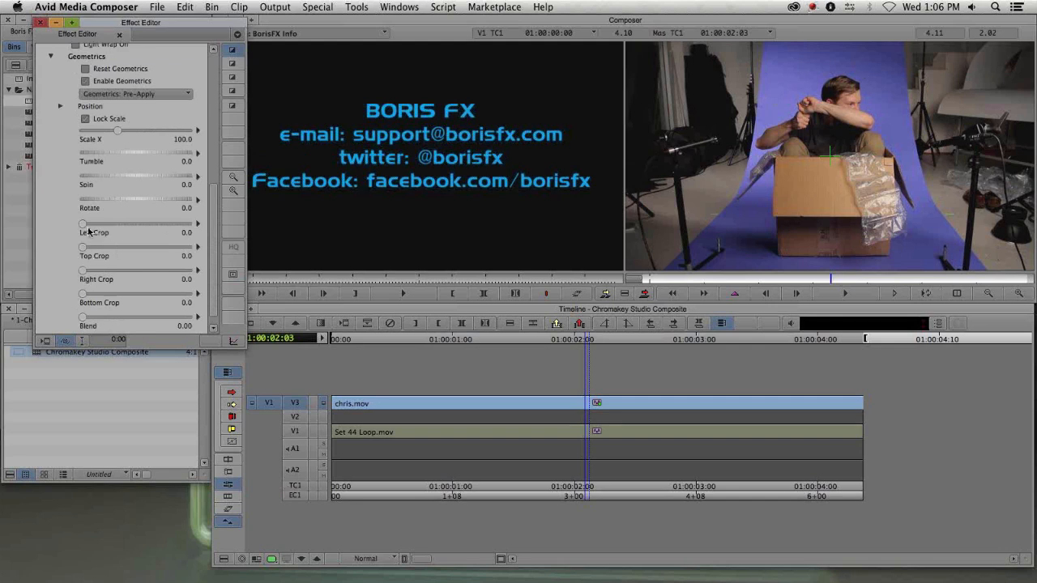
left_click_drag(83, 223, 114, 224)
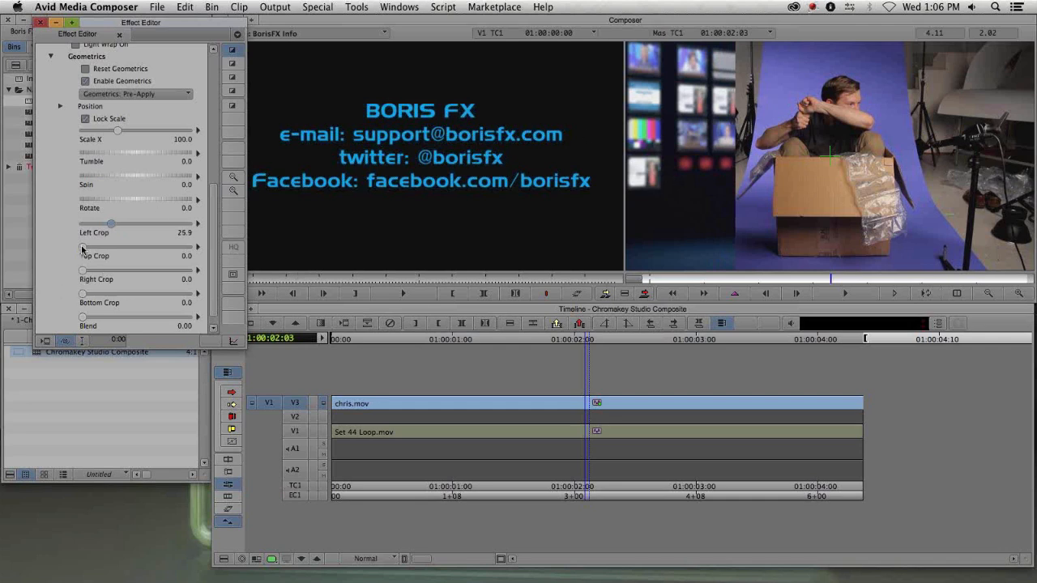
left_click_drag(83, 271, 112, 272)
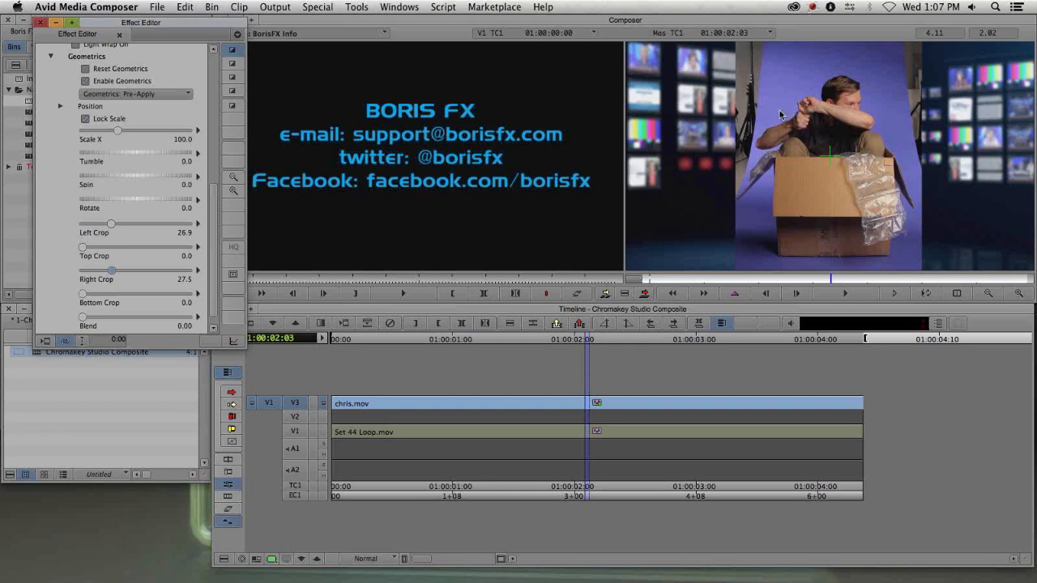
- Delete the Chroma Key Studio effect from chris.mov and close the empty Effect Editor
key("Delete")
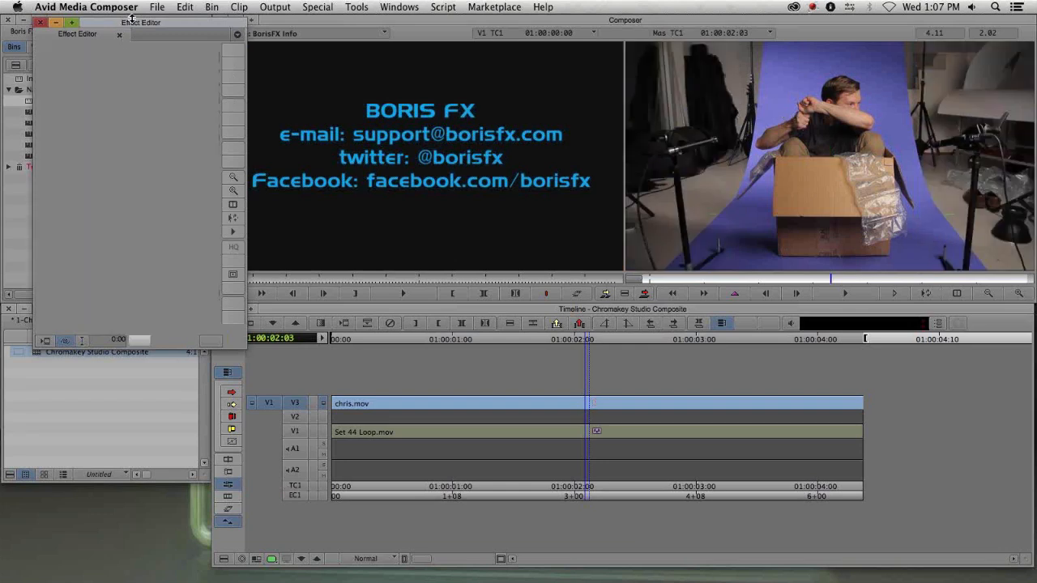
left_click_drag(132, 24, 116, 207)
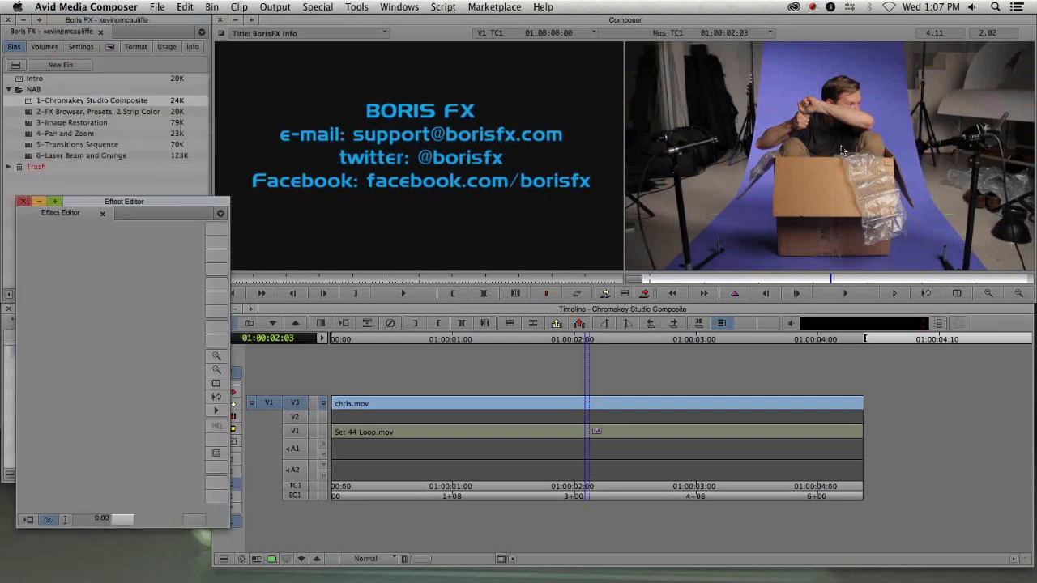
left_click_drag(71, 204, 61, 221)
left_click(15, 220)
- Reapply BCC Chroma Key Studio to the chris.mov clip on V3 and open its Effect Editor
key("super+8")
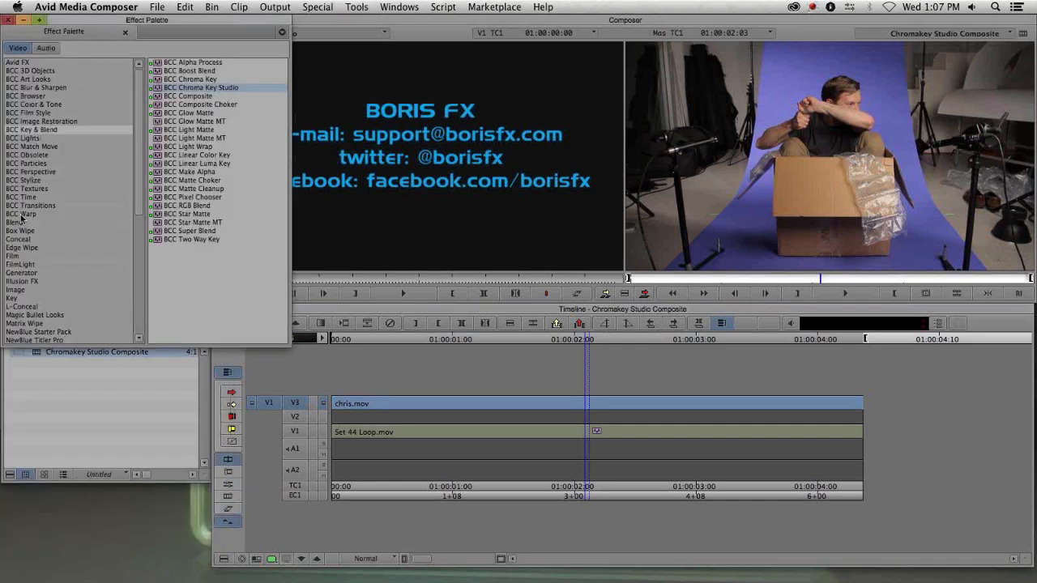
left_click_drag(213, 85, 567, 399)
left_click(571, 408)
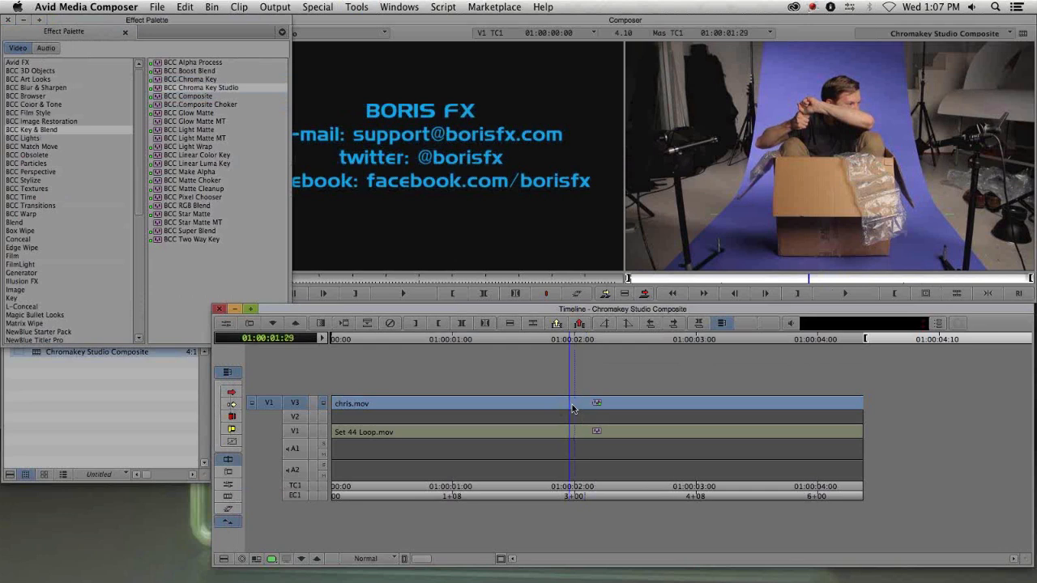
key("shift+F10")
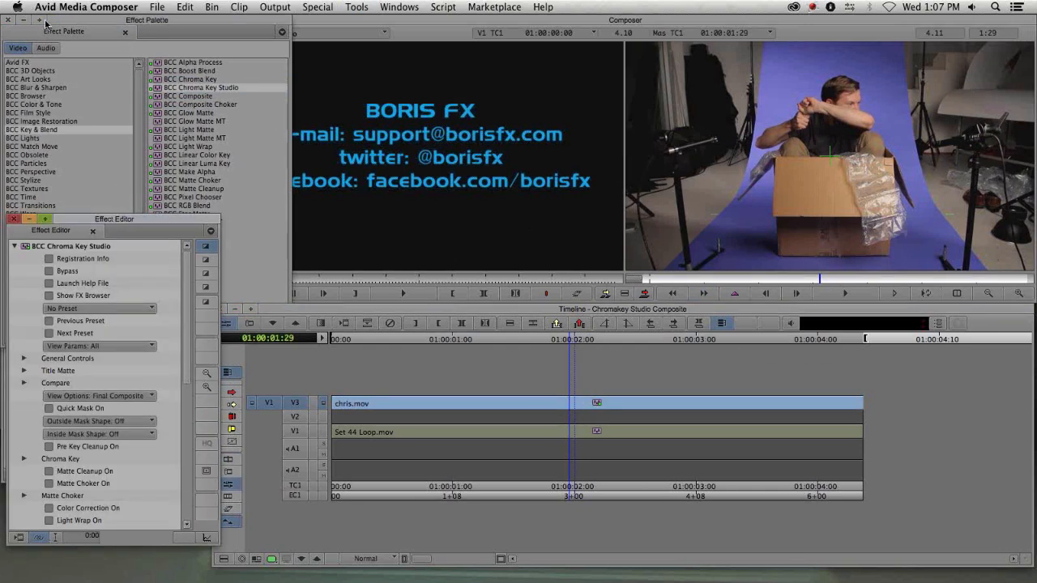
- Close the Effect Palette and move the Effect Editor to sit beside the Composer
left_click(9, 19)
left_click_drag(129, 222, 150, 36)
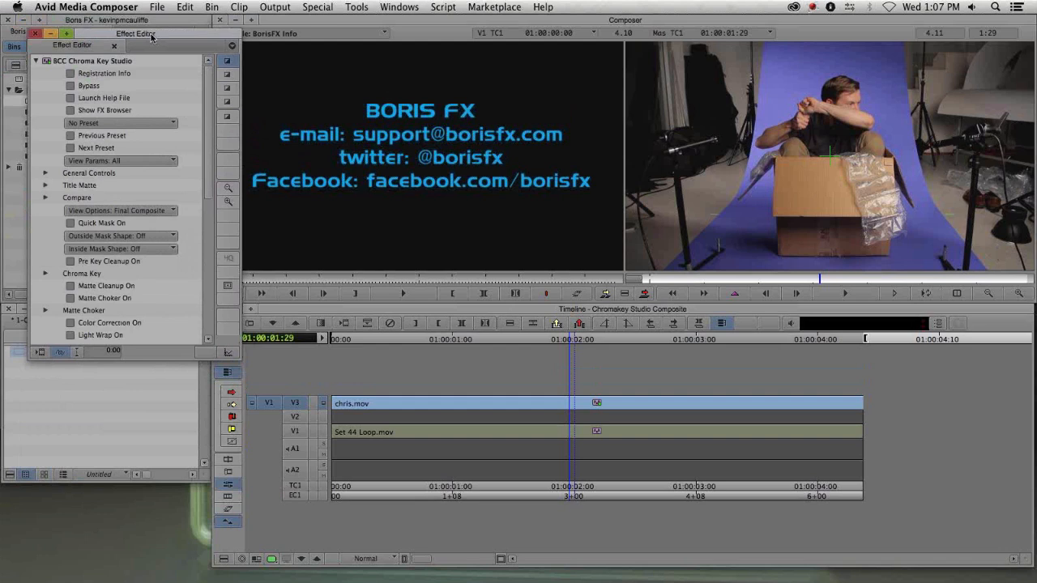
left_click(231, 62)
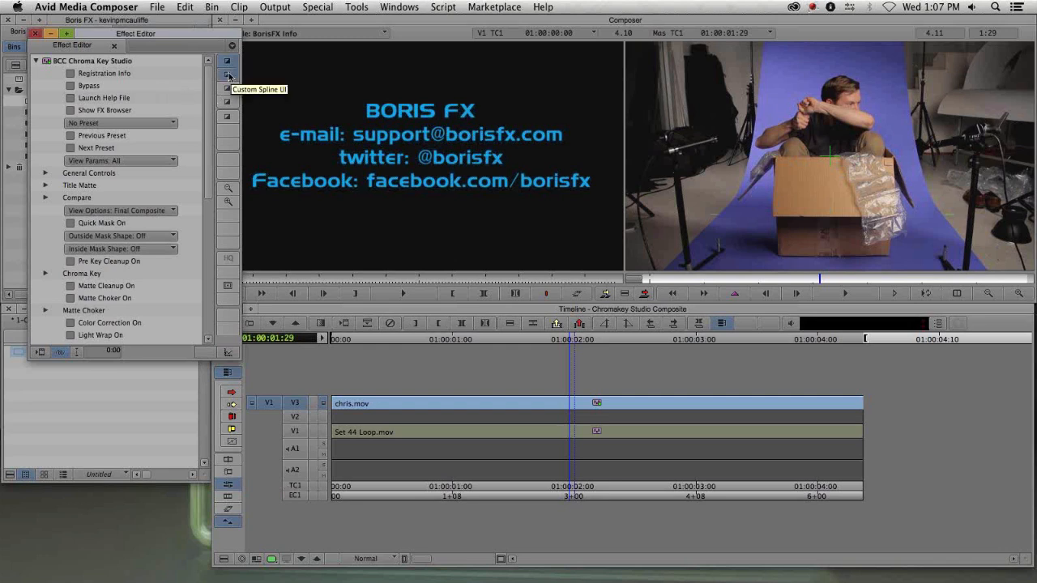
left_click_drag(164, 34, 151, 47)
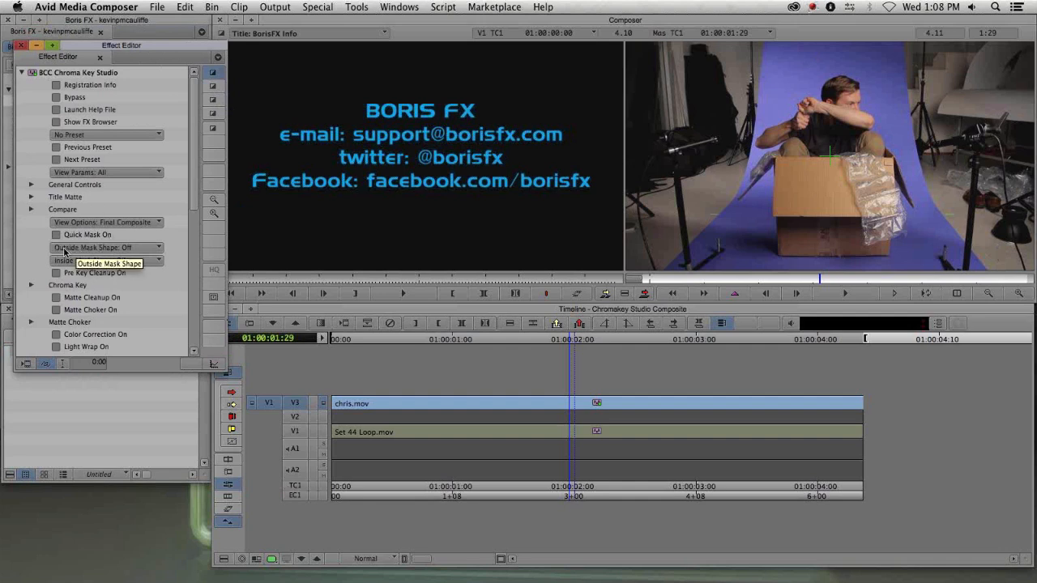
- Try the Rectangle and then Egg Shape outside masks, widening the egg mask around the subject
left_click(158, 251)
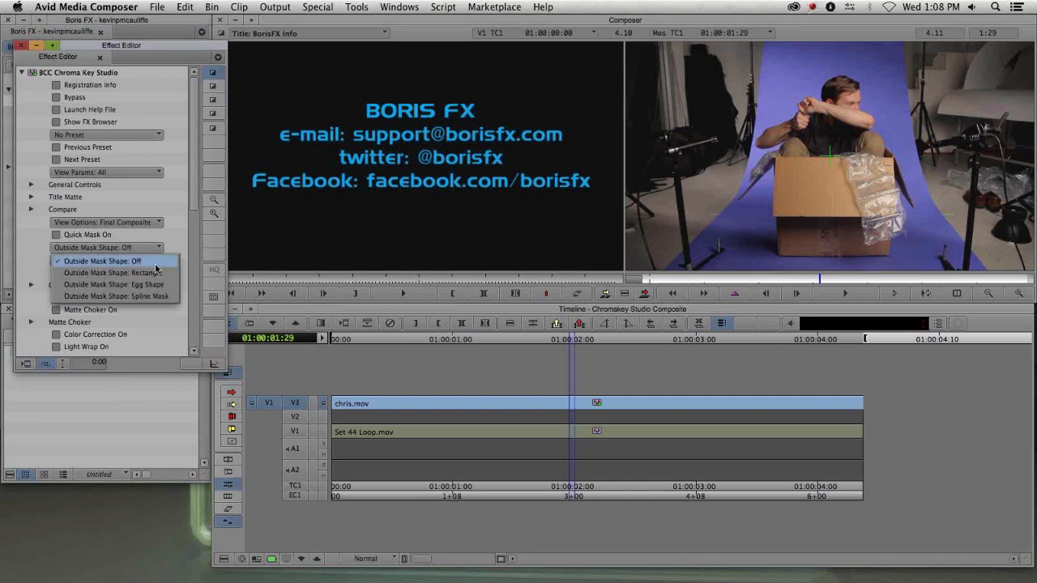
left_click(155, 258)
left_click(155, 274)
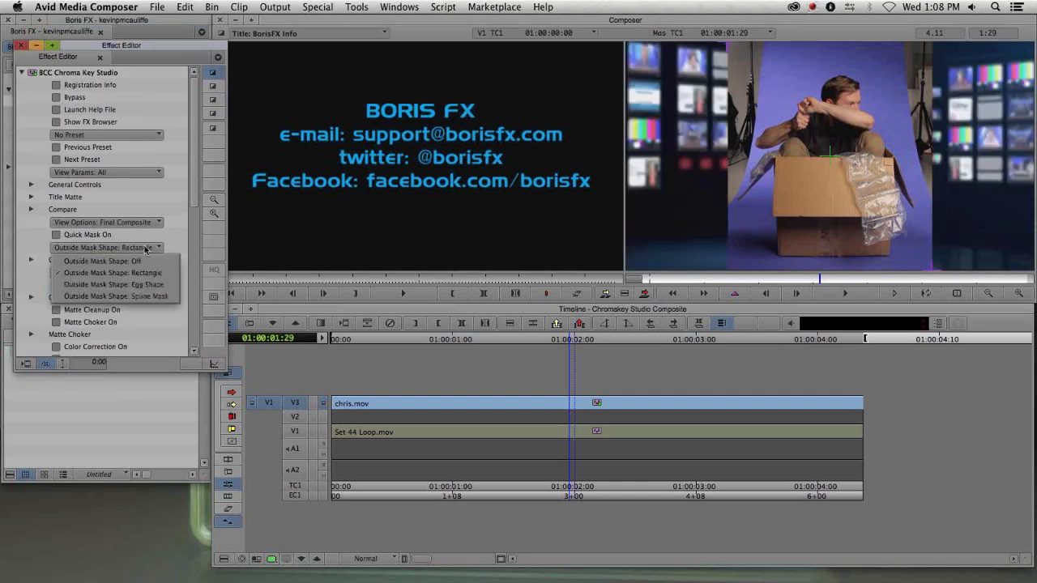
left_click(146, 290)
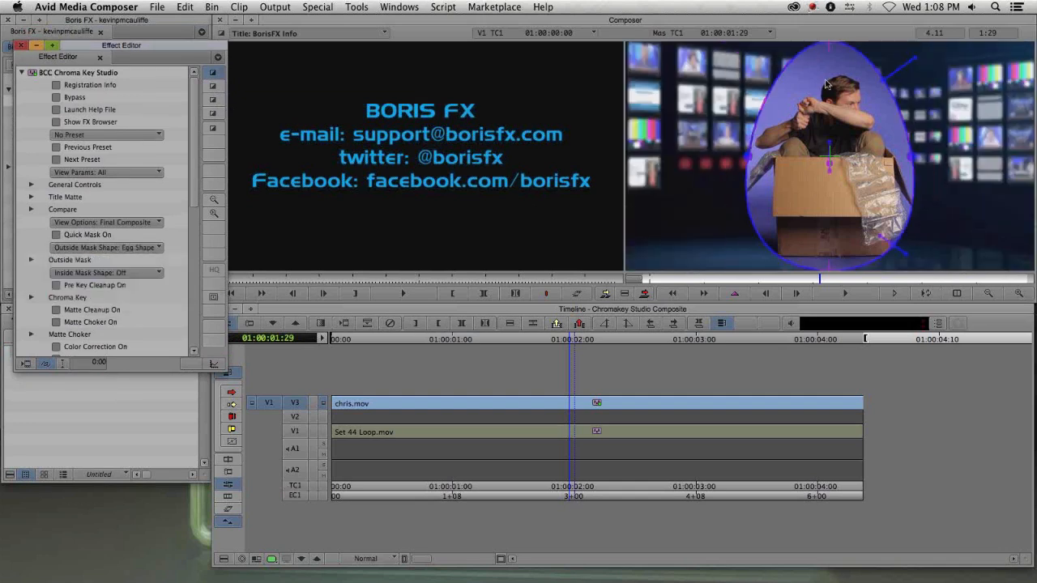
left_click_drag(748, 156, 737, 160)
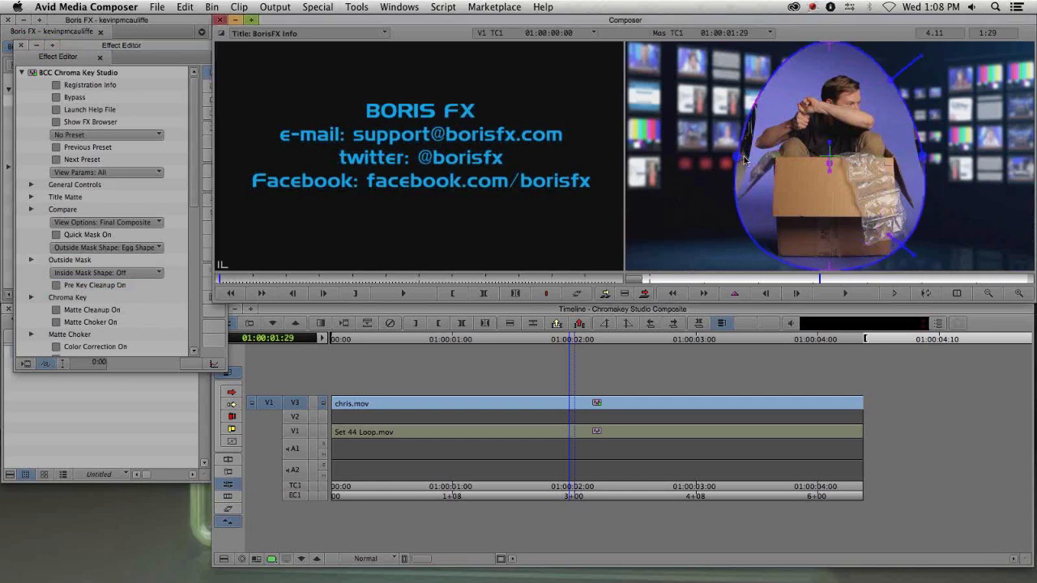
- Set the Outside Mask Shape to Spline Mask and switch to the Custom Spline UI
left_click(139, 249)
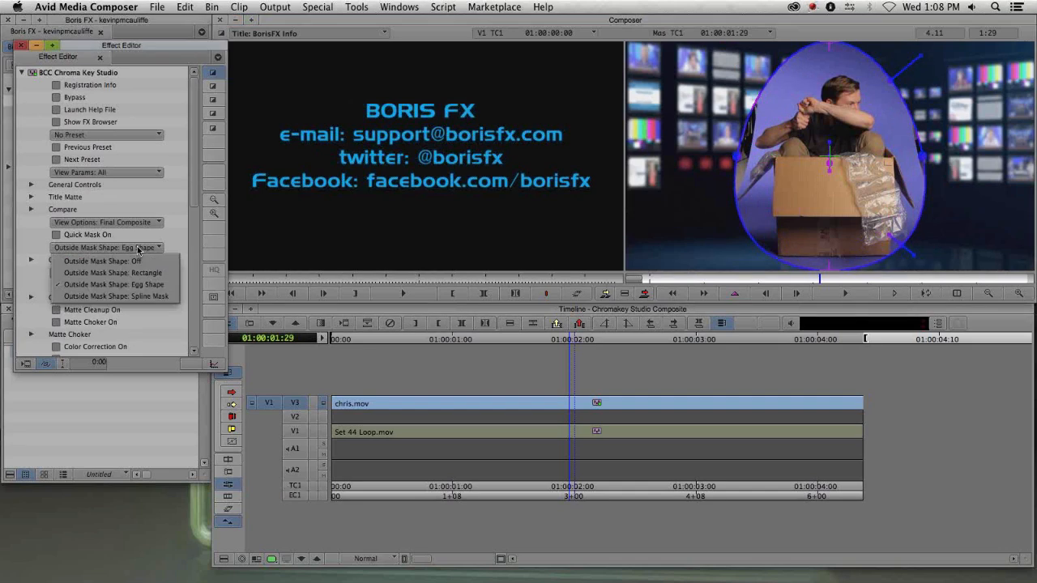
left_click(127, 298)
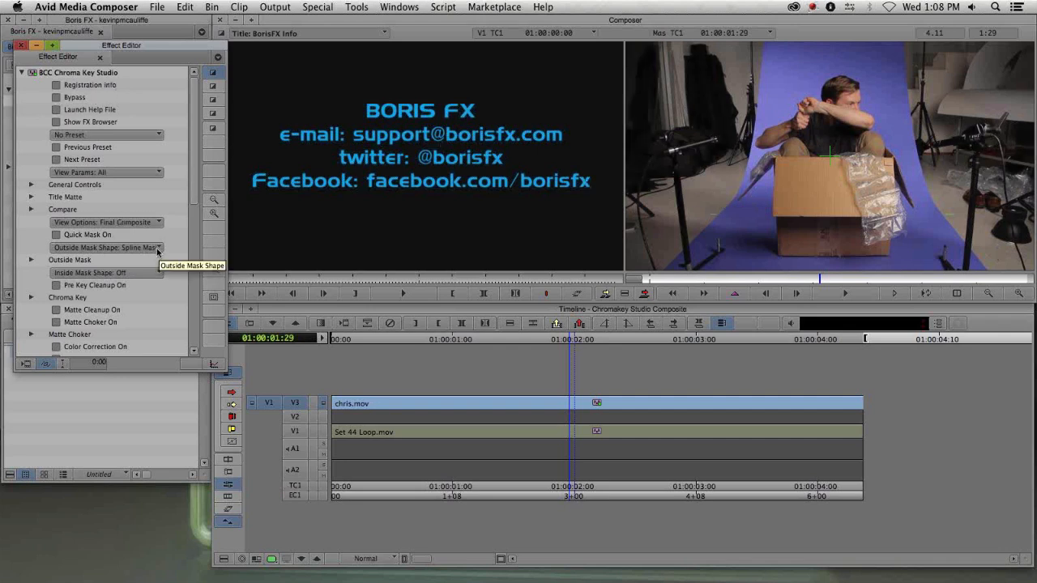
left_click(213, 90)
- Draw a closed spline mask around the man and the box by placing points in the record monitor
left_click(700, 236)
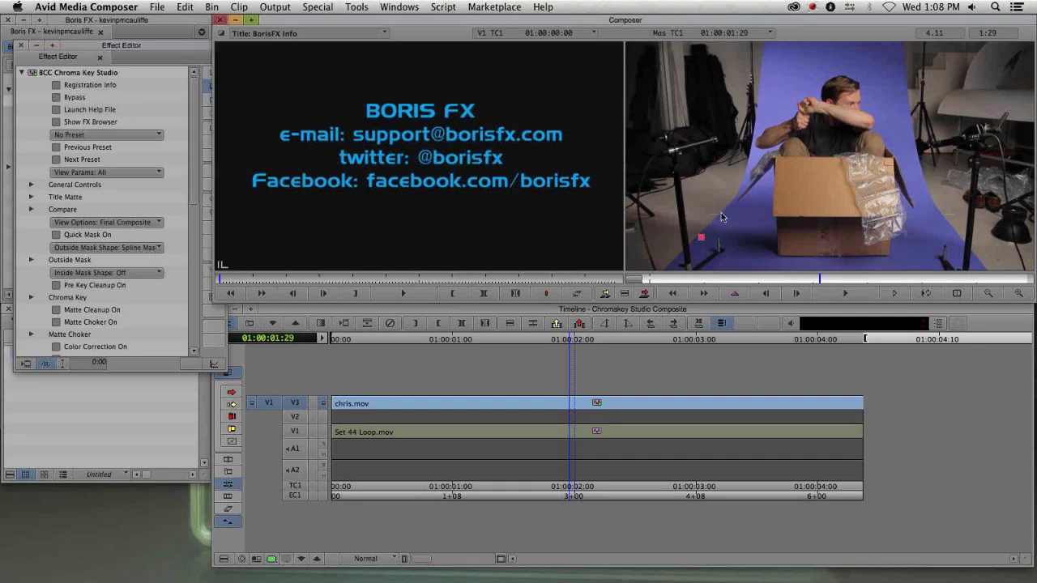
left_click(726, 210)
left_click(750, 169)
left_click(752, 159)
left_click(824, 64)
left_click_drag(905, 151, 909, 162)
left_click_drag(924, 210, 929, 216)
left_click(924, 244)
left_click(905, 264)
left_click(818, 265)
left_click(744, 255)
left_click(734, 233)
left_click(701, 236)
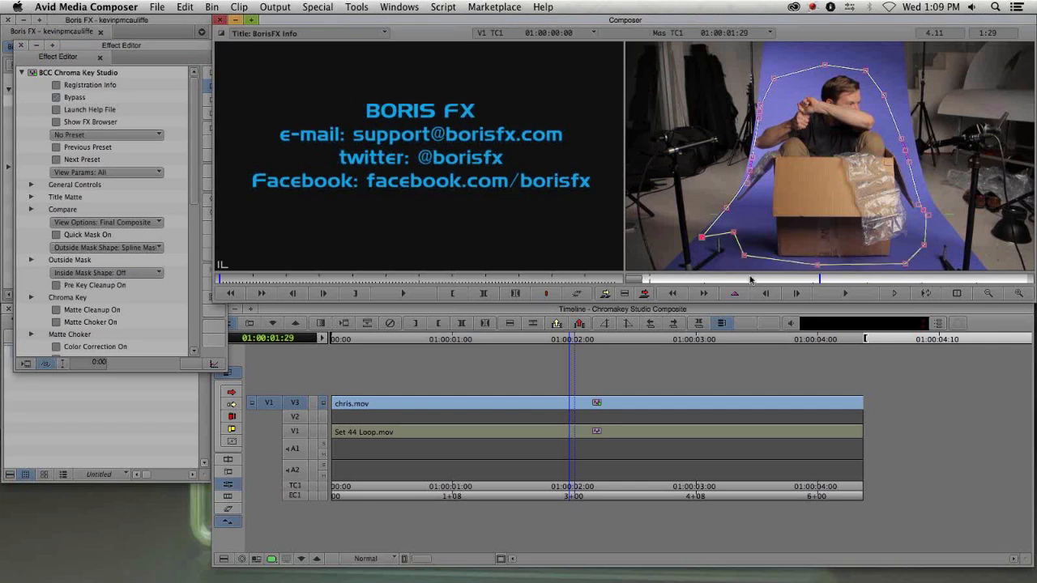
- Move the Effect Editor higher, hide the custom spline overlay, and turn off Bypass to preview the key
left_click(57, 100)
left_click_drag(173, 48, 158, 24)
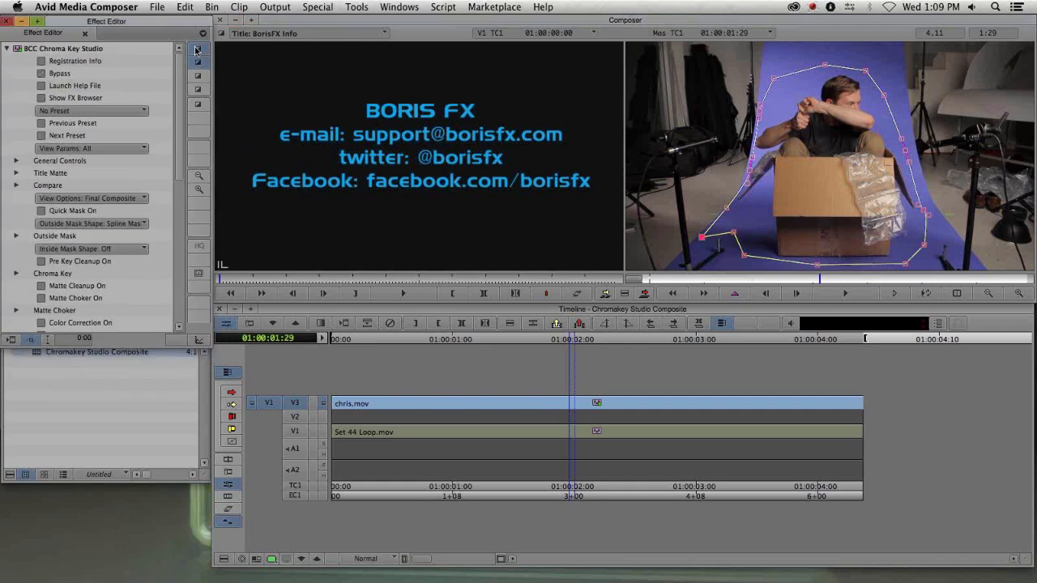
left_click(195, 50)
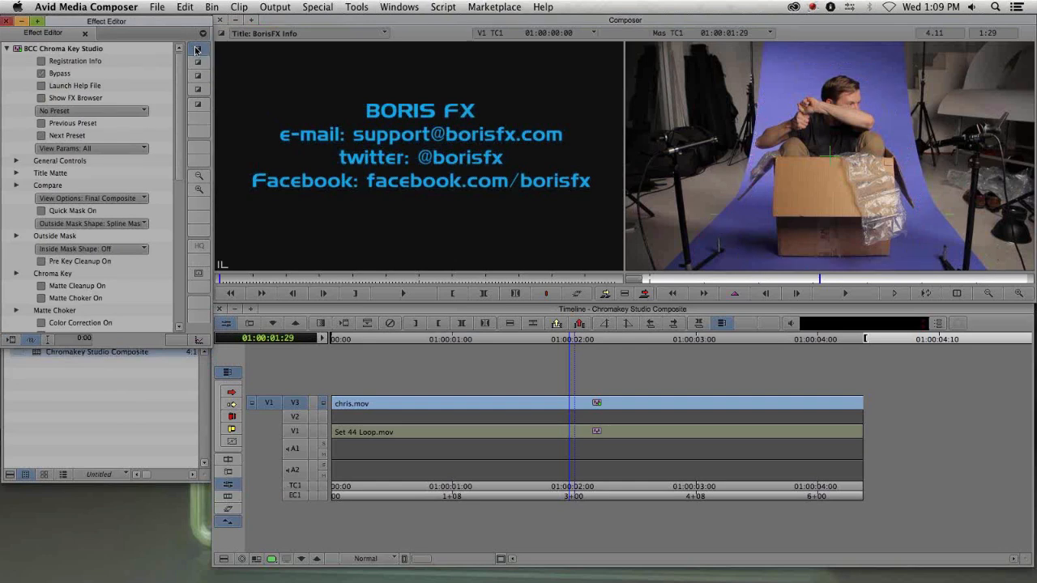
left_click(42, 73)
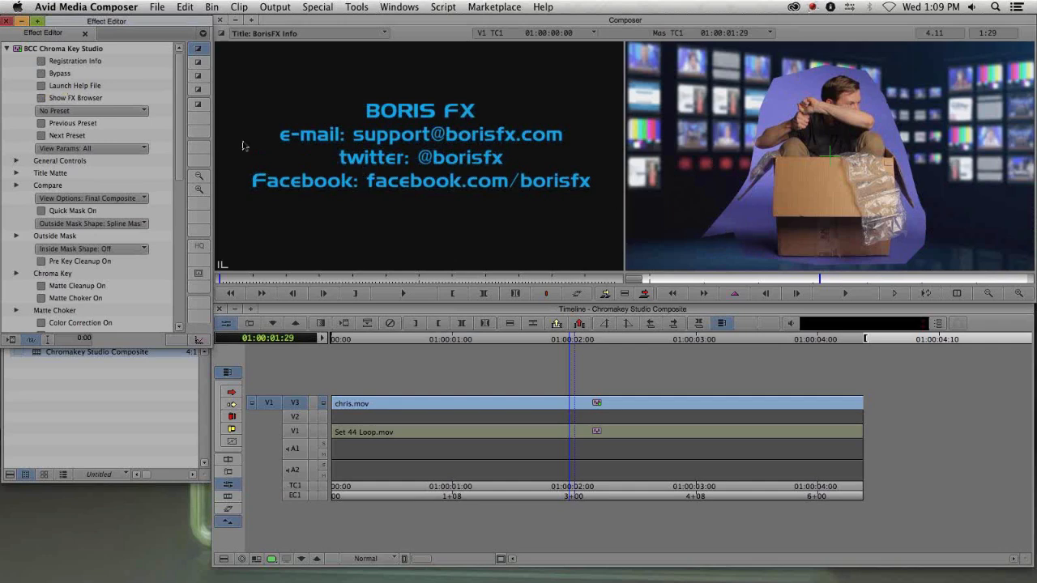
- Open the Geometrics Position controls and set the Geometrics mode to Post-Apply
left_click_drag(180, 149, 186, 244)
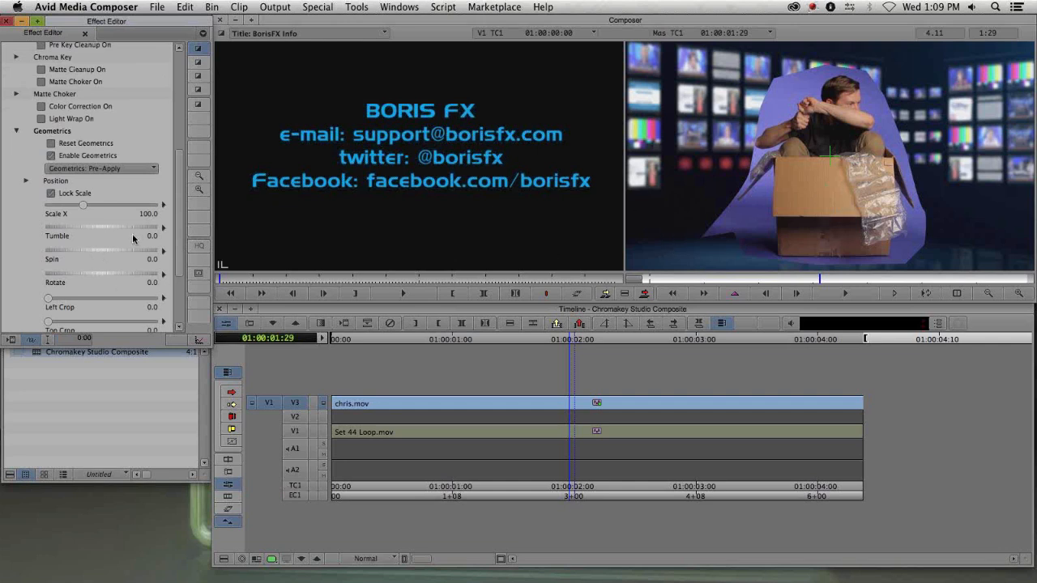
left_click(27, 182)
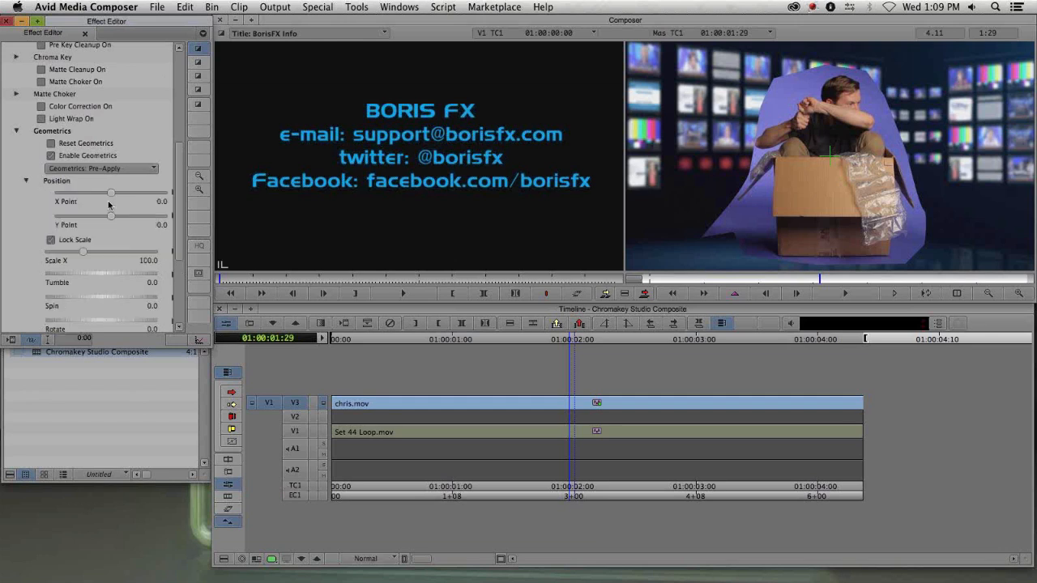
left_click_drag(111, 196, 110, 196)
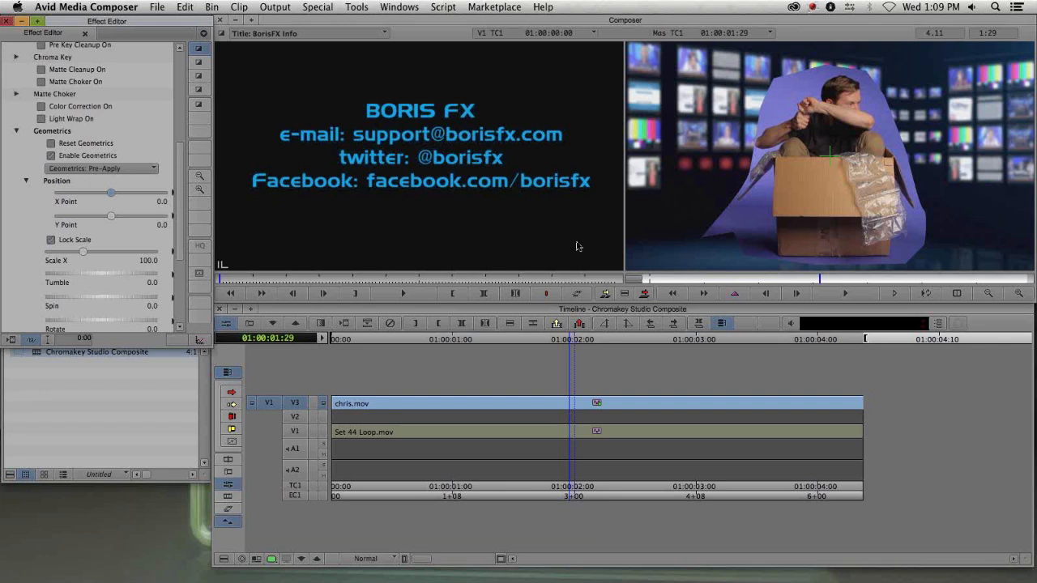
left_click(106, 168)
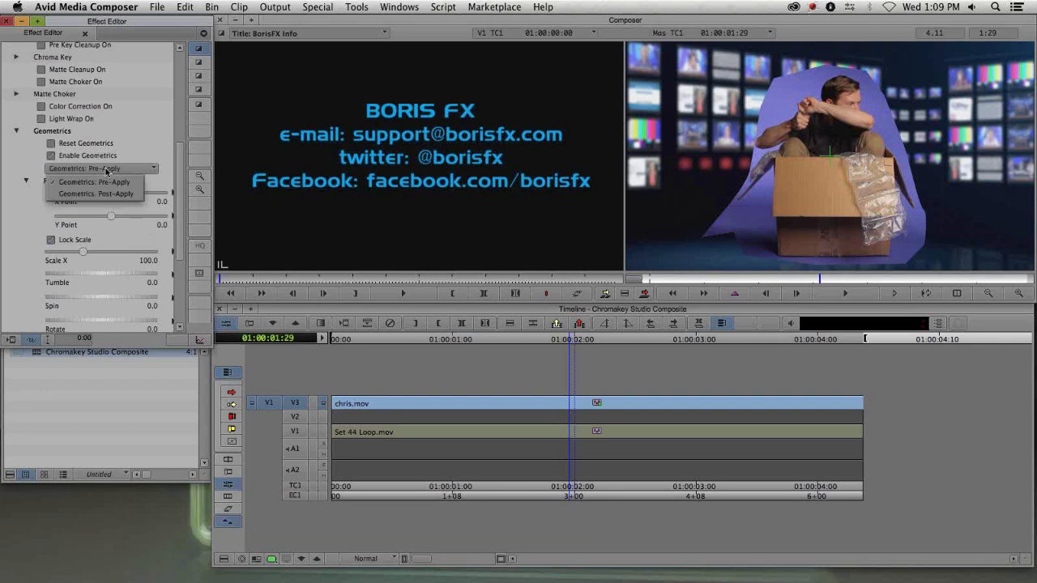
left_click(106, 193)
- Try offsetting the X Point to -199.8 with the spline overlay shown, then undo the offset
left_click_drag(108, 197, 100, 199)
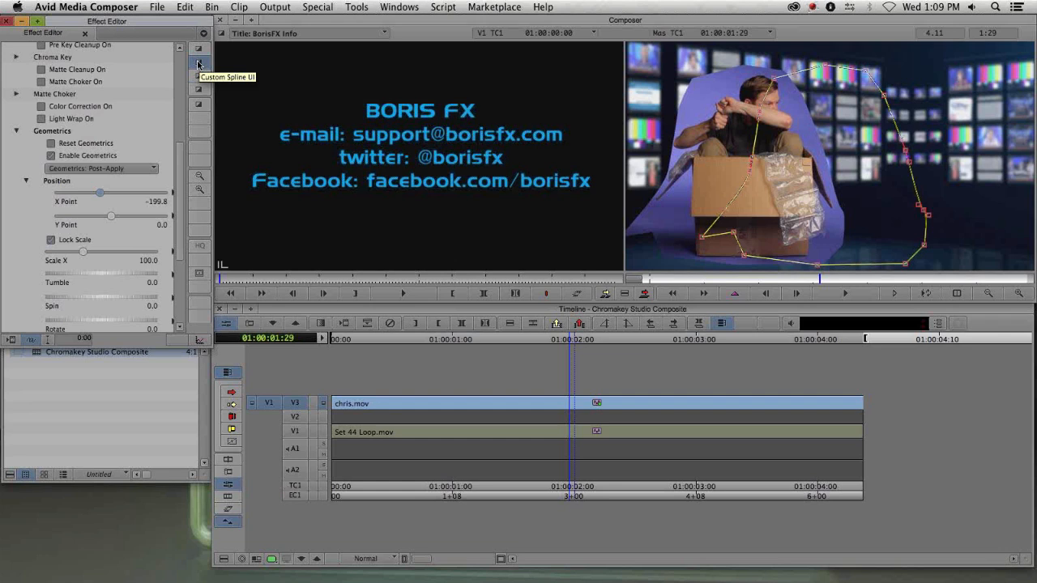
left_click(198, 48)
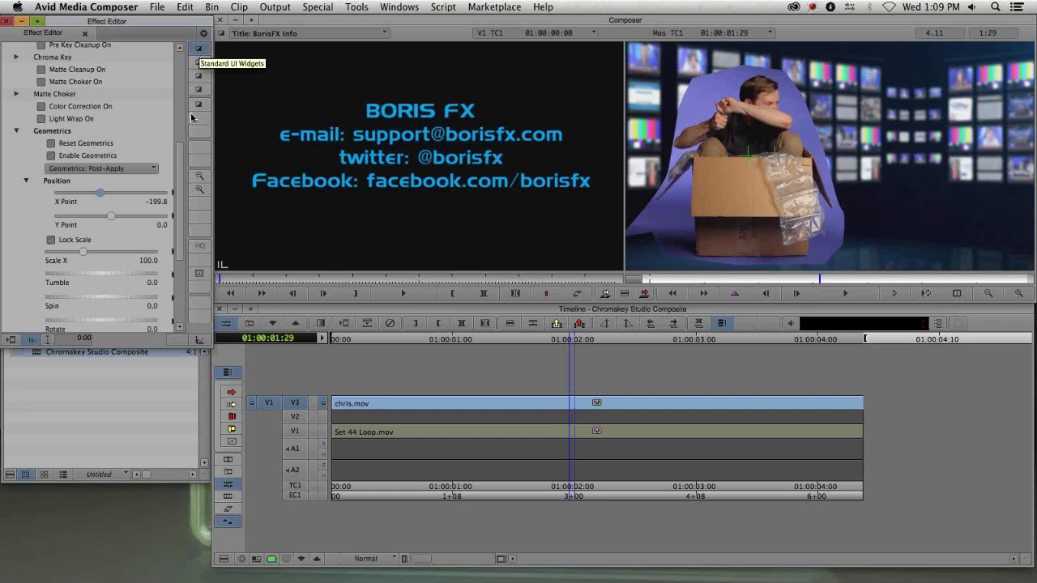
key("super+z")
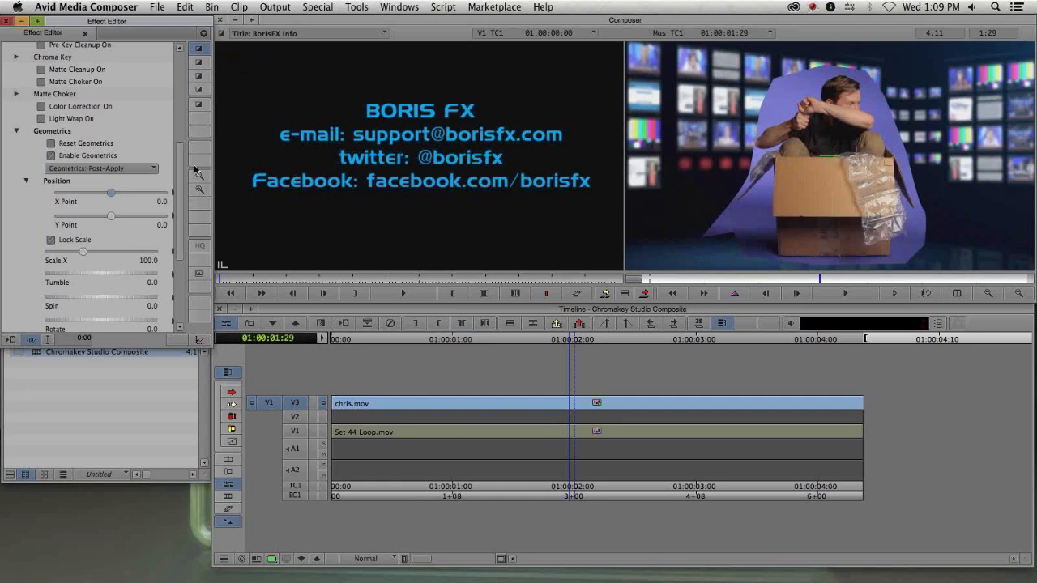
- Expand the Chroma Key group and sample the blue backdrop in the record monitor as the key colour
scroll(179, 202, "down", 1)
scroll(179, 202, "down", 3)
scroll(183, 215, "up", 8)
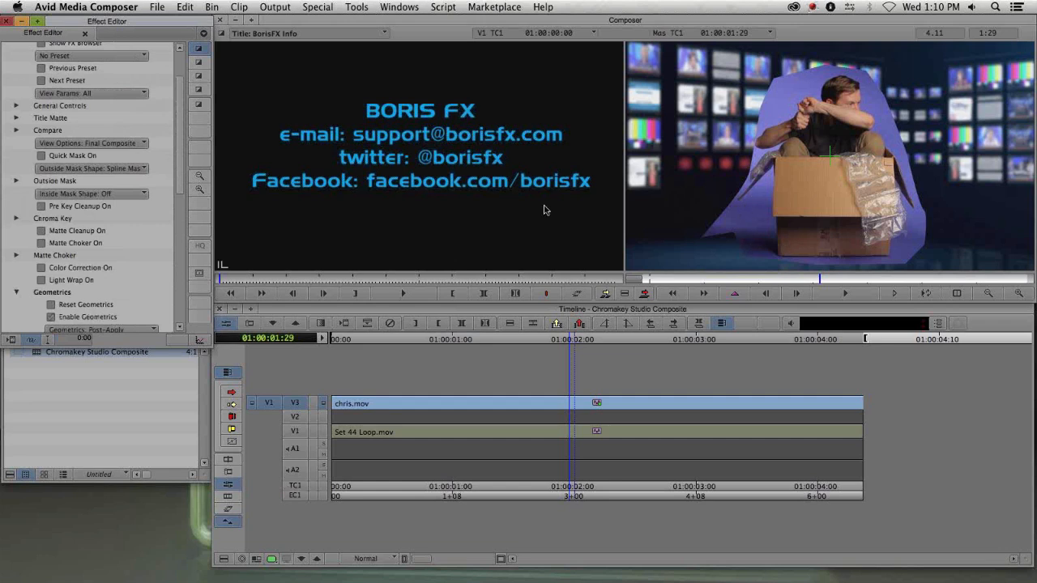
left_click(17, 219)
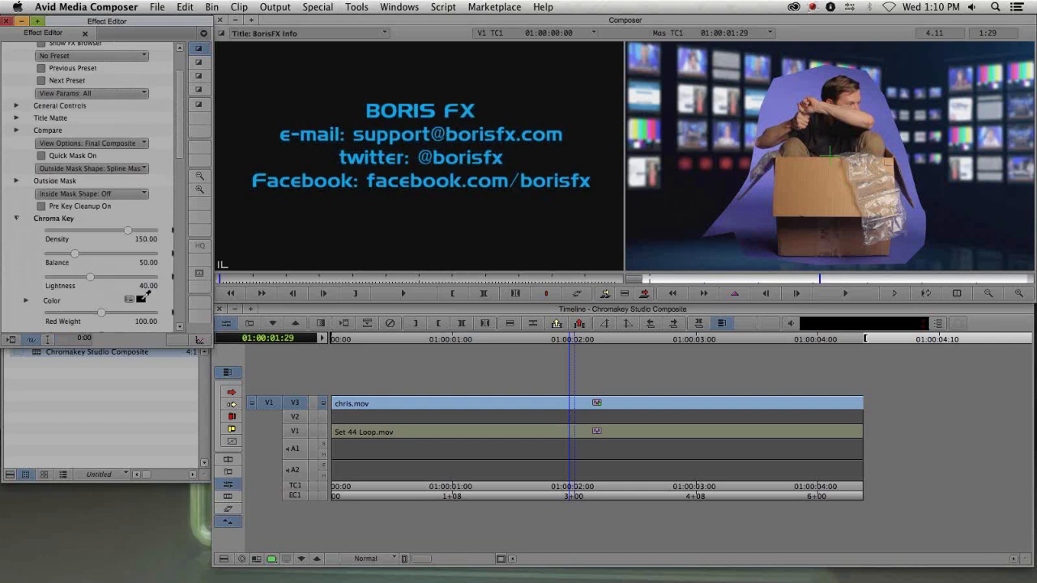
left_click(769, 204)
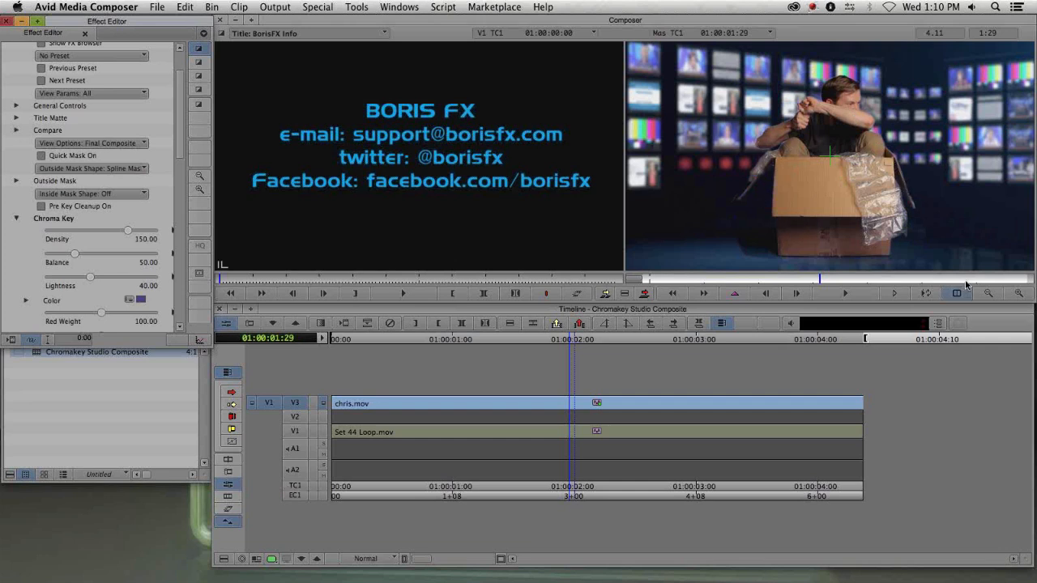
- Zoom into the record monitor and inspect the keyed edges around the man and the box
left_click(1020, 294)
left_click(1020, 294)
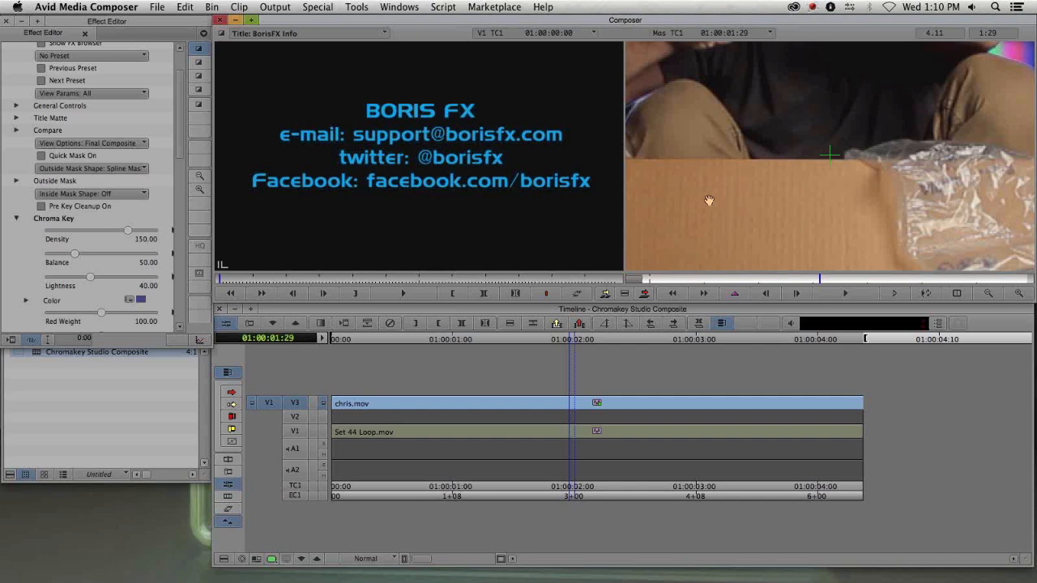
left_click_drag(674, 240, 805, 85)
left_click_drag(718, 224, 839, 95)
left_click_drag(740, 192, 730, 123)
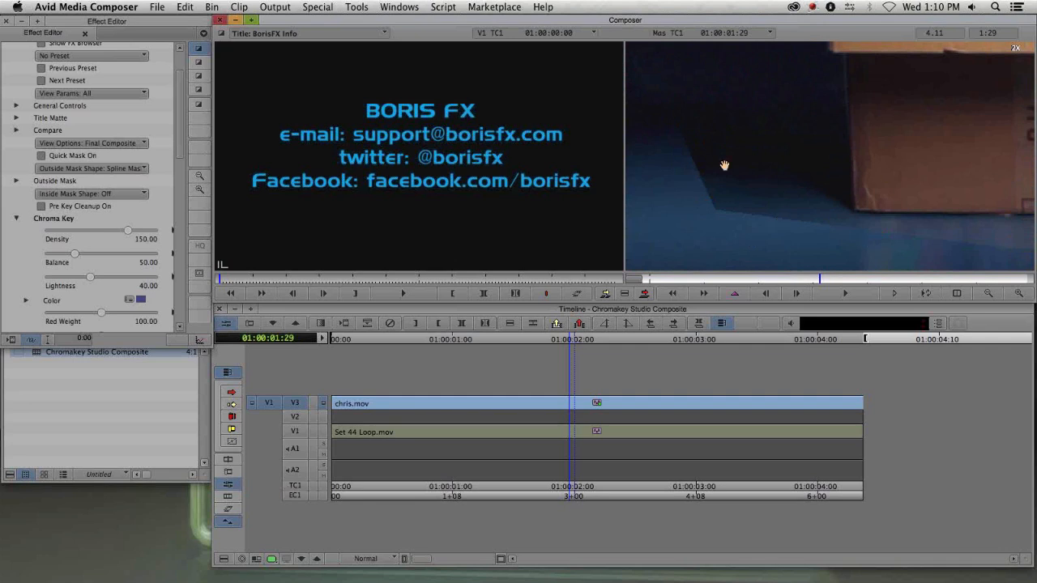
left_click_drag(806, 93, 738, 210)
left_click_drag(780, 63, 755, 130)
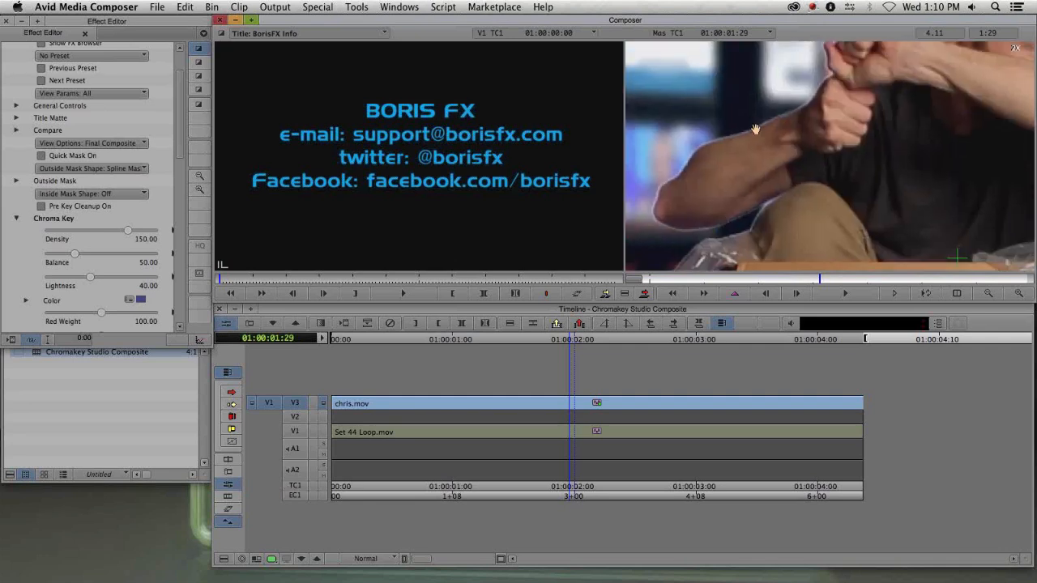
left_click_drag(766, 178, 735, 204)
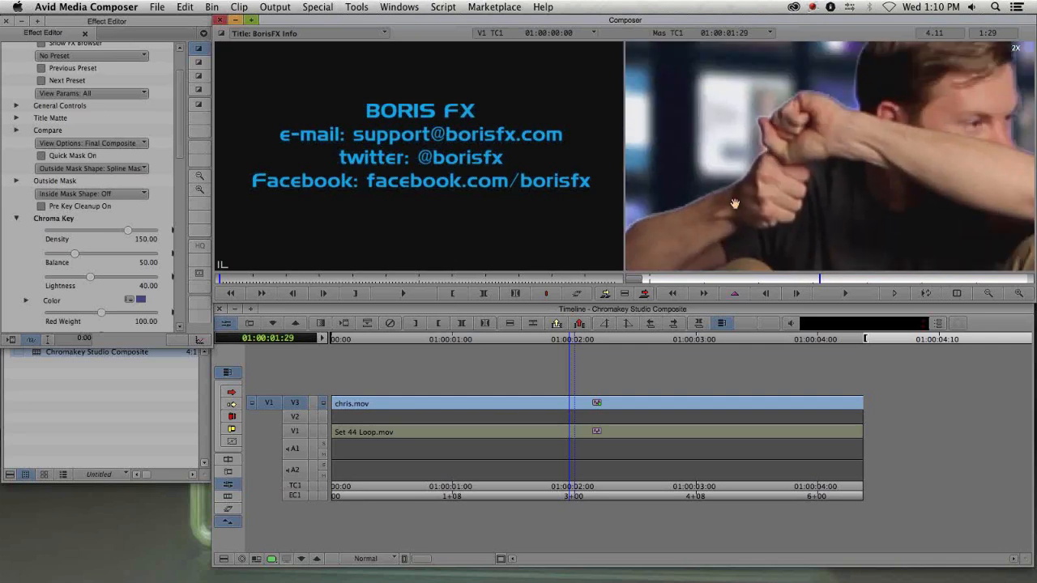
left_click_drag(861, 104, 786, 227)
left_click_drag(814, 178, 765, 102)
left_click_drag(857, 266, 866, 134)
left_click_drag(838, 187, 916, 154)
left_click_drag(770, 189, 810, 185)
left_click(988, 293)
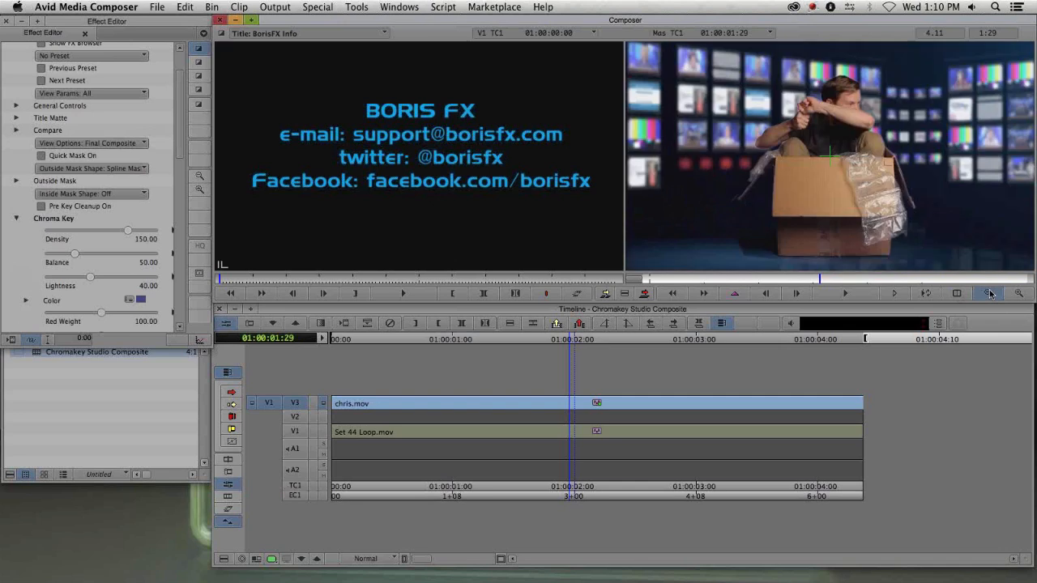
- Set View Options to Chroma Key Matte
left_click_drag(179, 123, 178, 130)
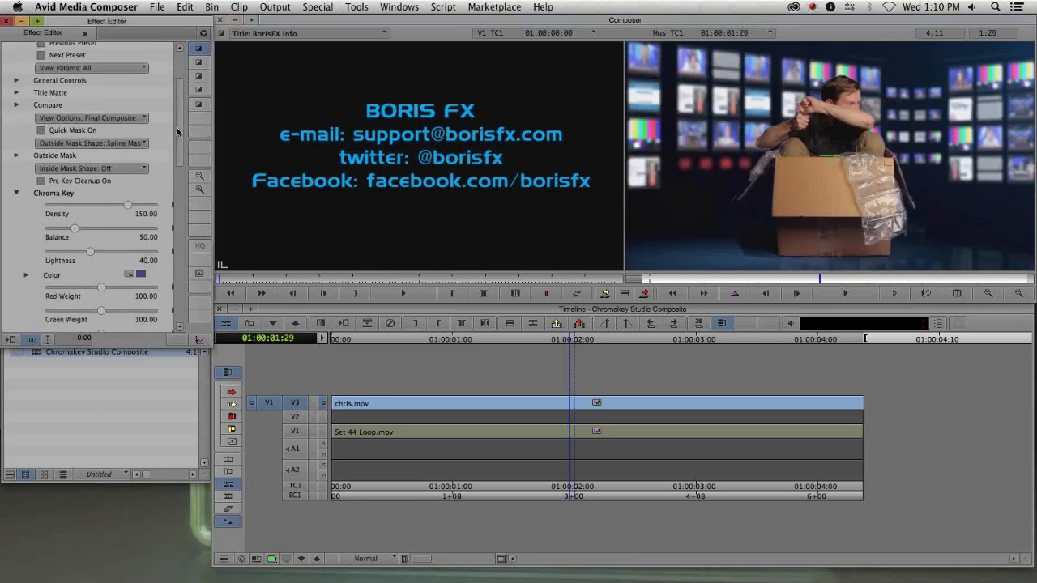
left_click(94, 119)
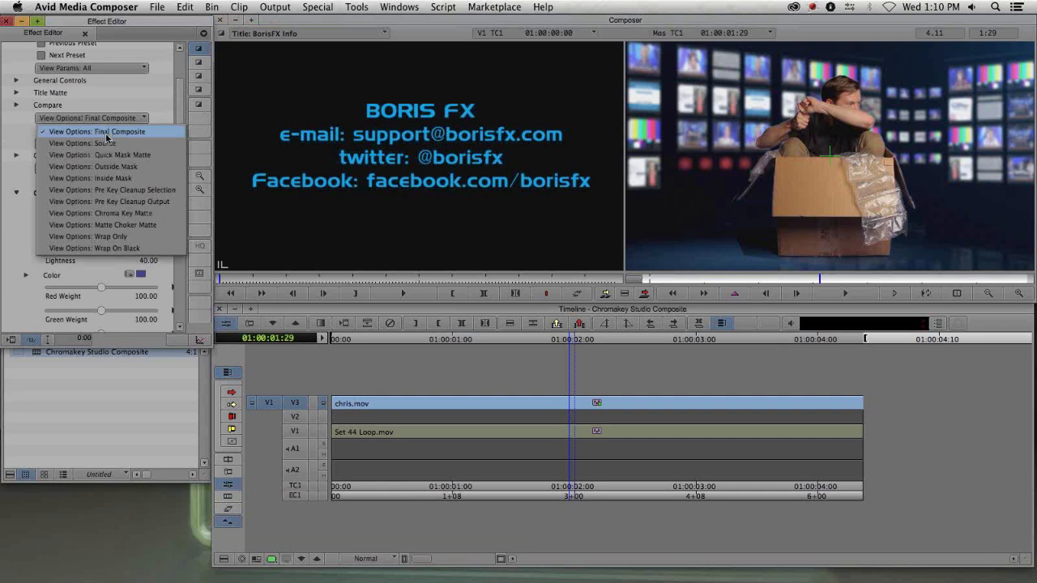
left_click(106, 213)
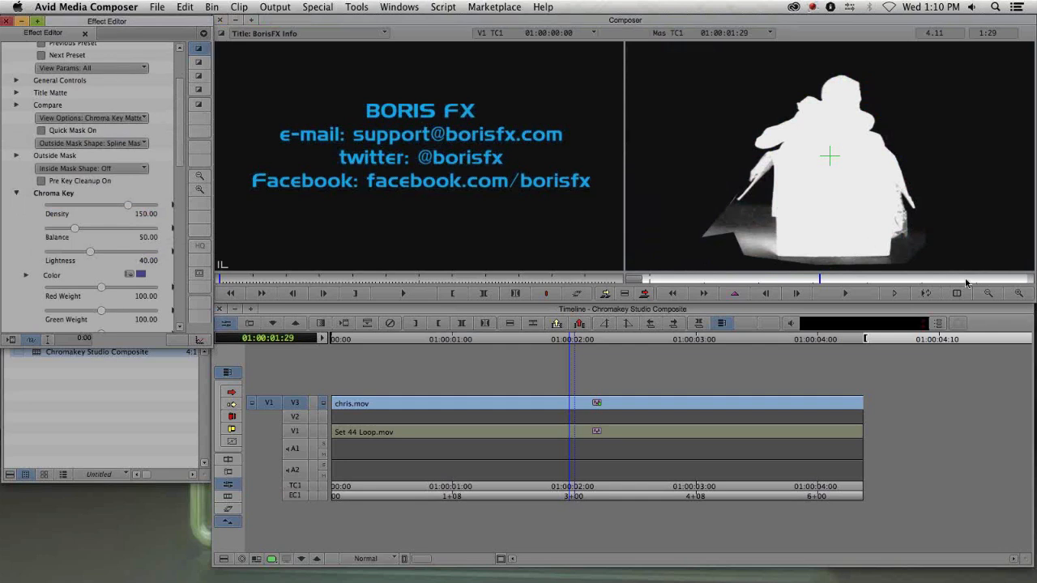
- Nudge a spline mask point on the matte's left edge while zoomed into the record monitor
left_click(1024, 298)
left_click_drag(742, 204, 781, 118)
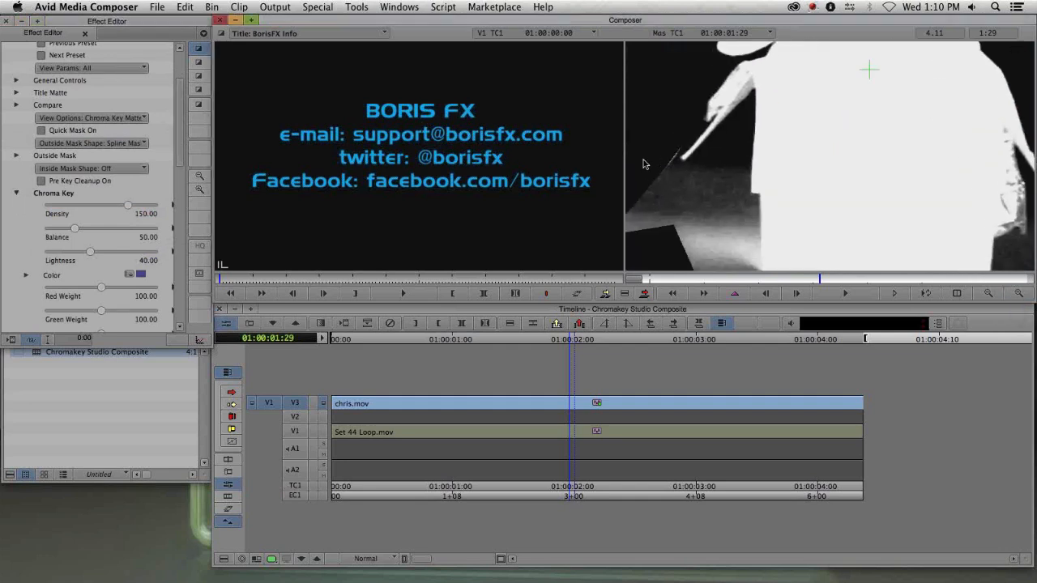
left_click(199, 61)
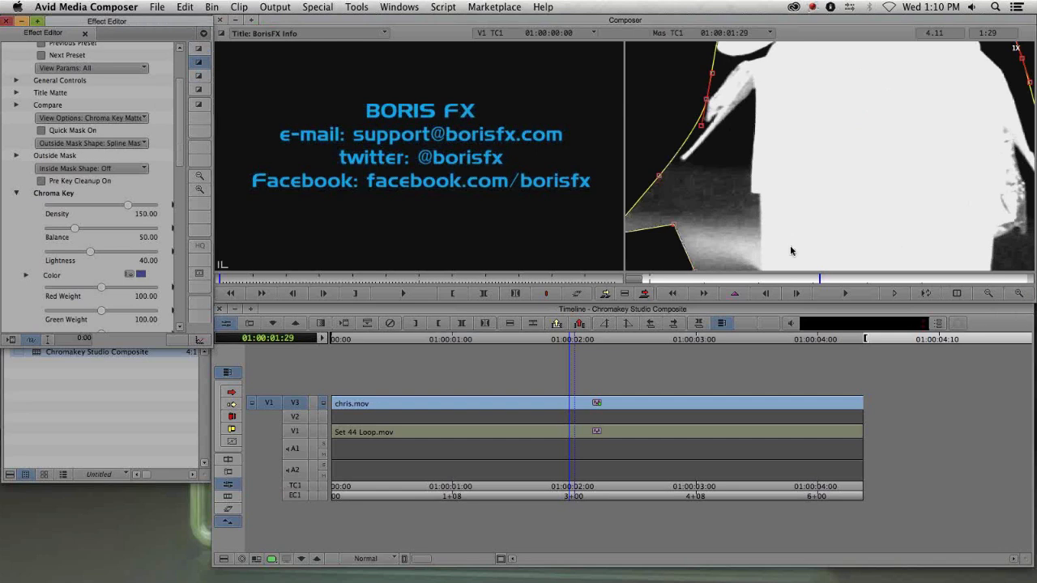
left_click_drag(658, 180, 662, 180)
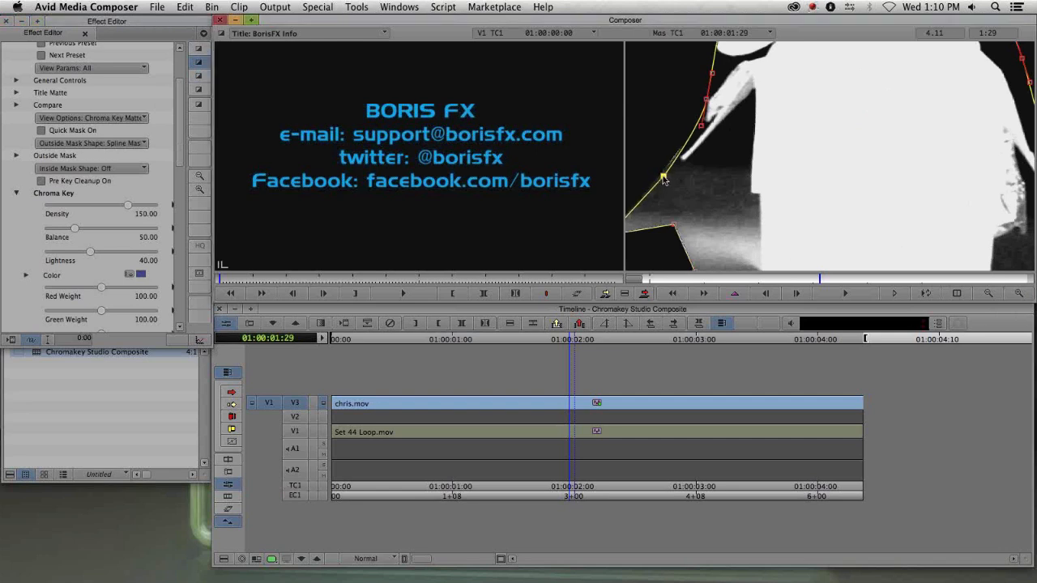
left_click(198, 48)
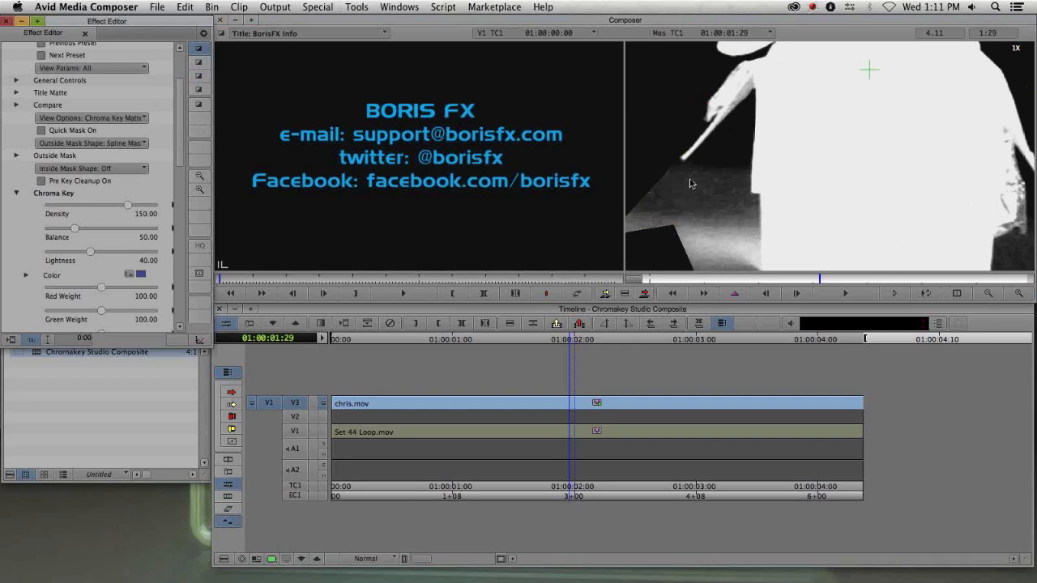
left_click(987, 293)
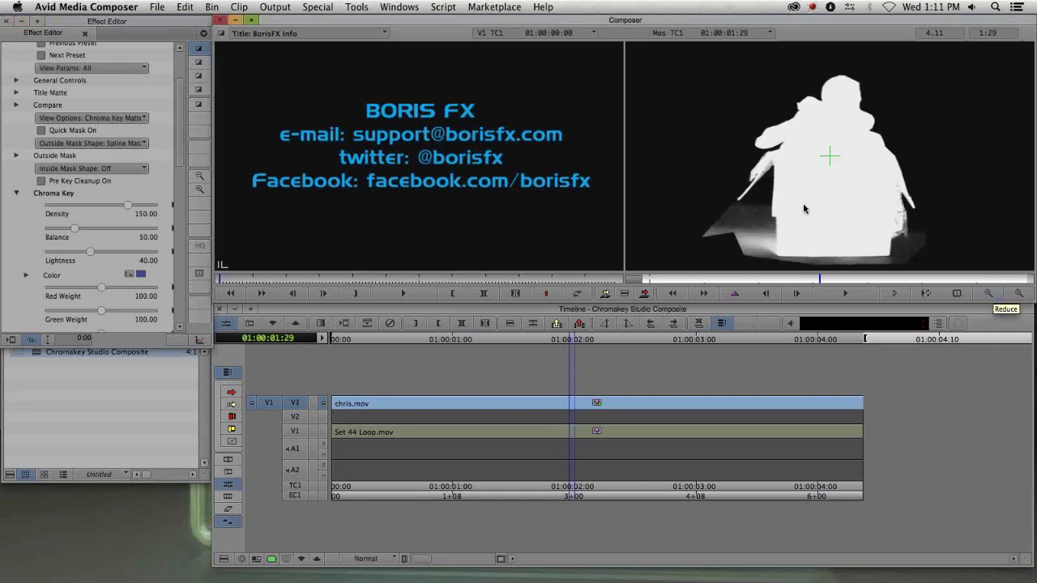
- Raise the Chroma Key Lightness to 47.50 and switch View Options back to Final Composite
left_click(93, 253)
left_click_drag(94, 254, 98, 253)
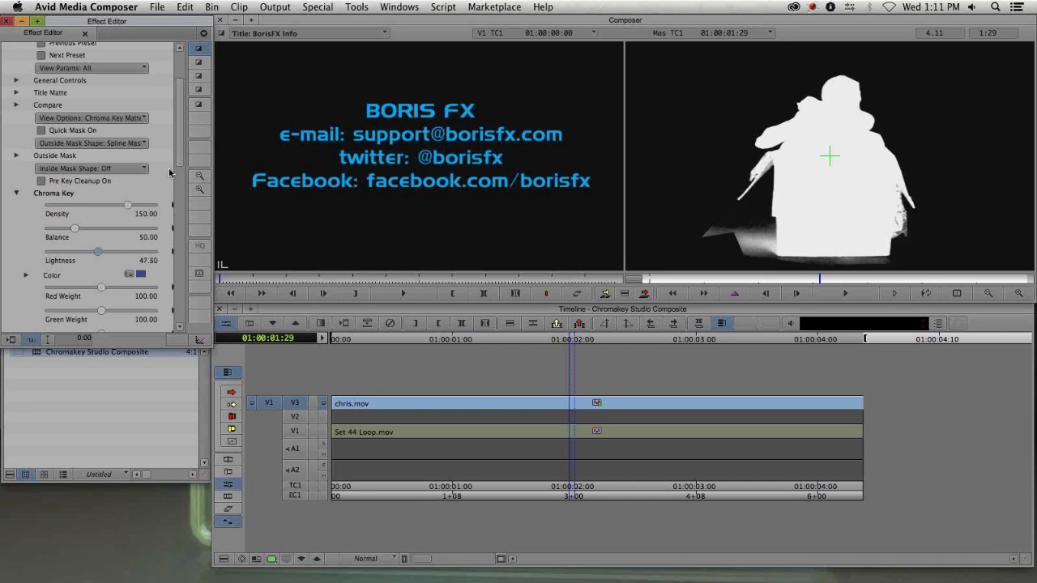
left_click(100, 143)
left_click(125, 123)
left_click(125, 118)
left_click(114, 135)
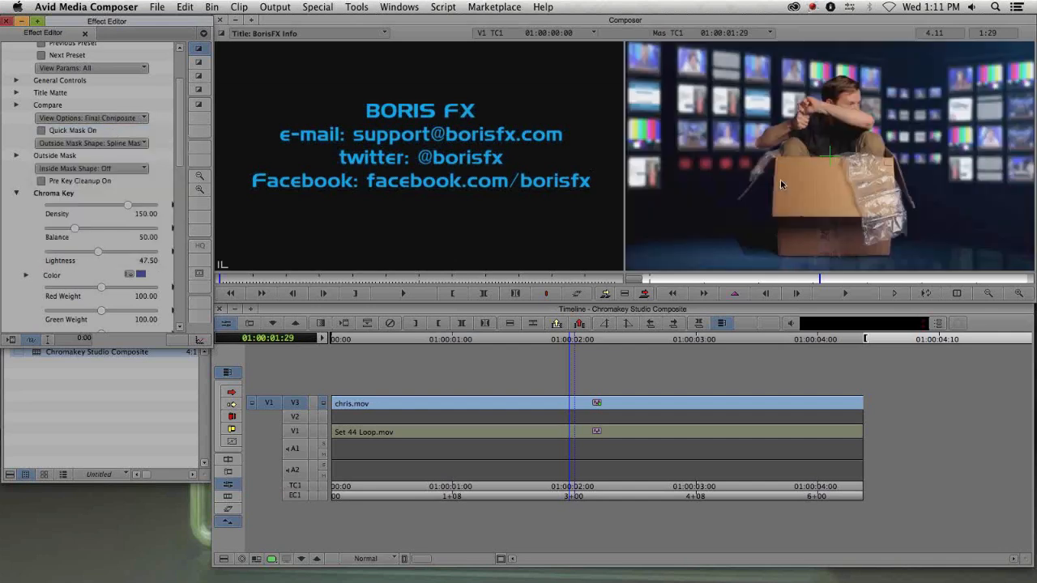
- Zoom into the composite and inspect the edges around the man's arms and head
left_click(1018, 293)
left_click_drag(756, 185, 960, 257)
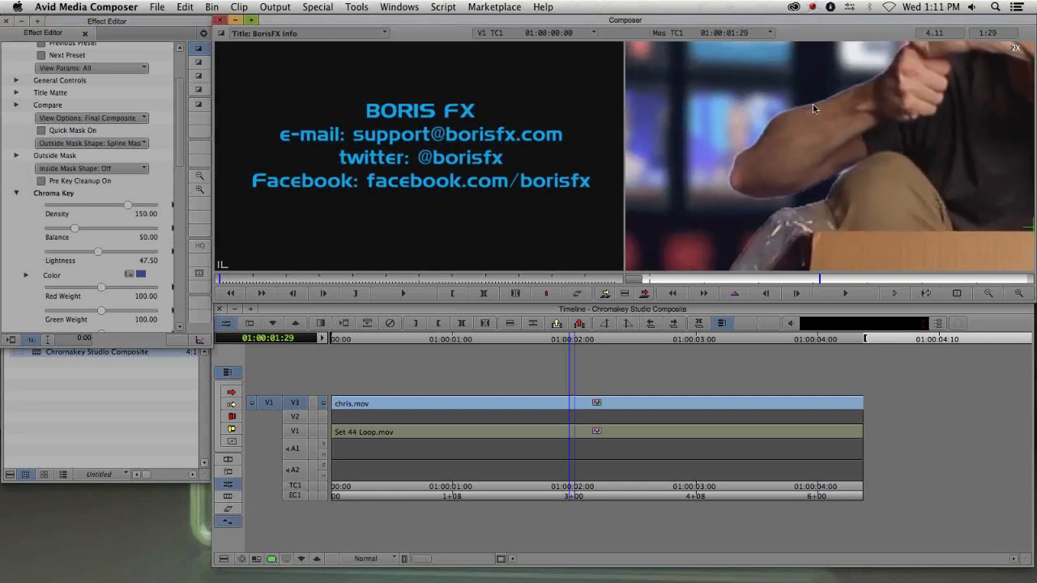
left_click_drag(848, 113, 782, 191)
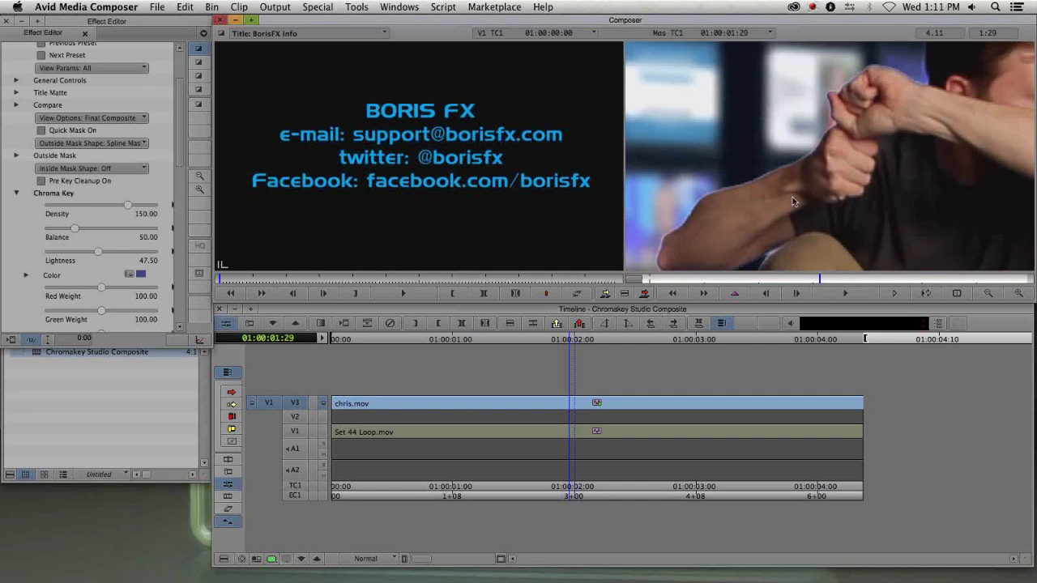
left_click_drag(810, 214, 799, 115)
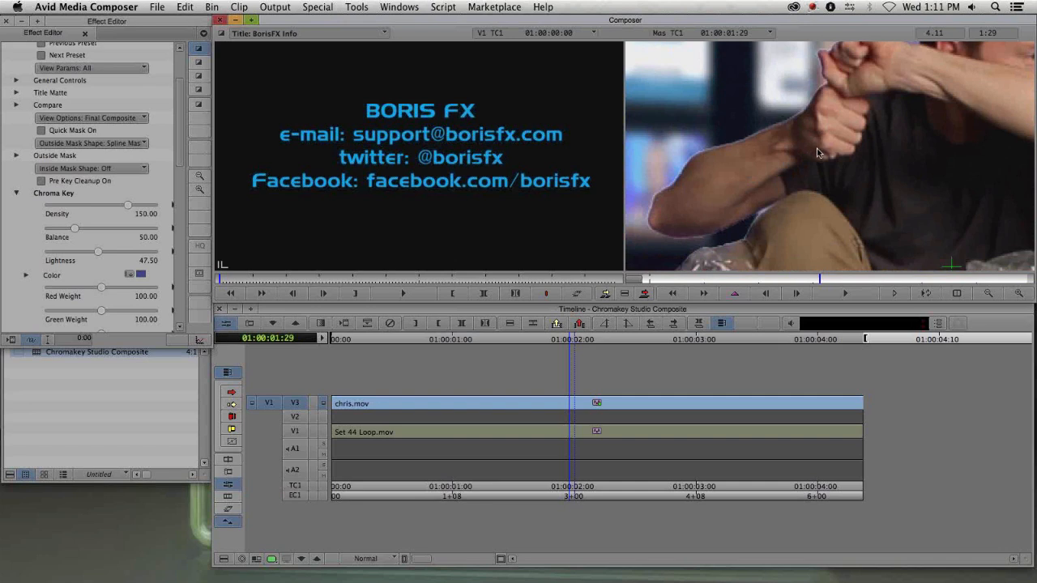
left_click_drag(871, 118, 821, 173)
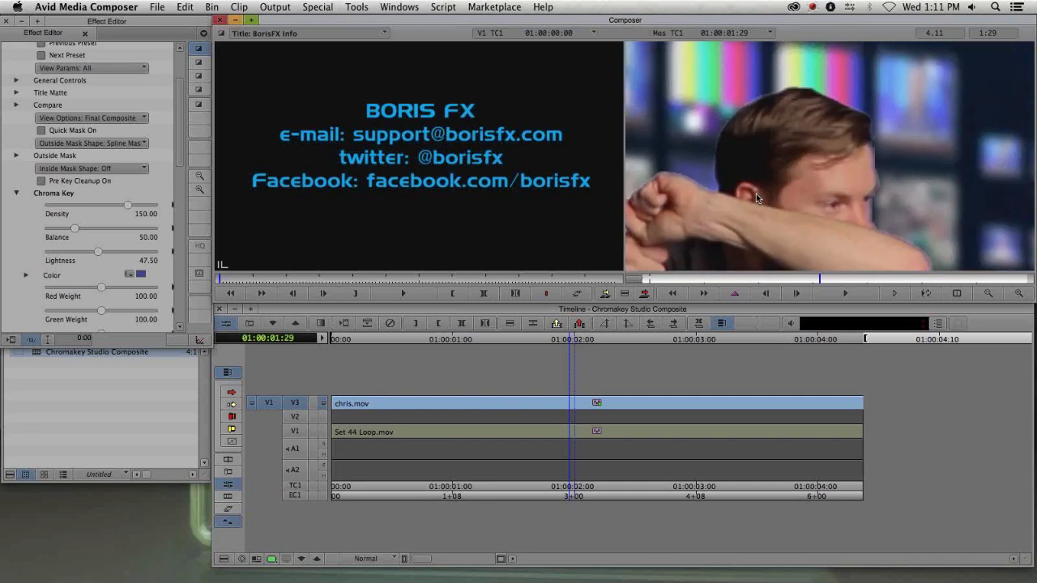
left_click_drag(754, 192, 790, 190)
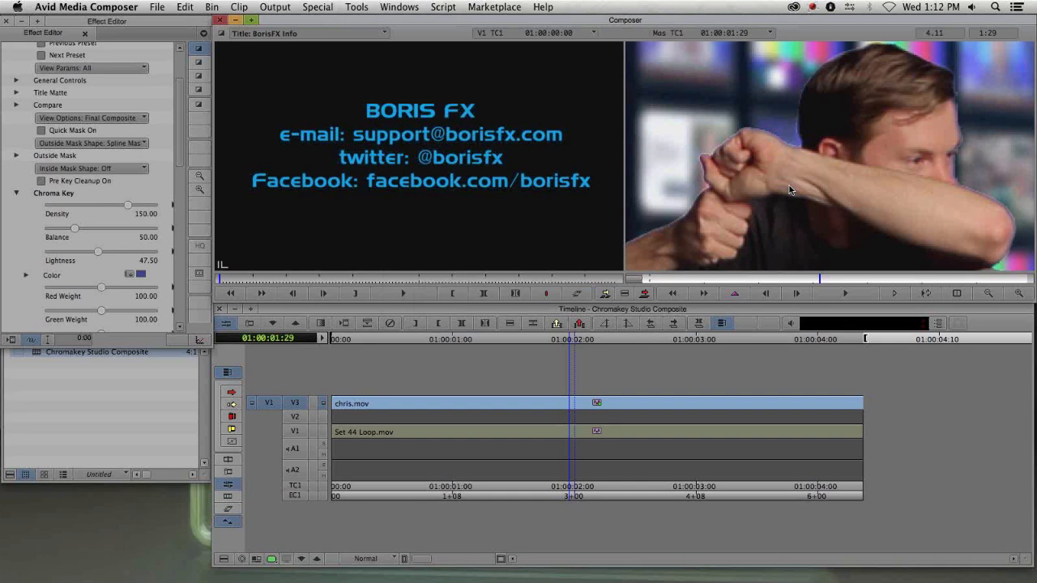
- Expand the Matte Choker group and turn on Matte Choker
scroll(181, 158, "down", 4)
left_click_drag(185, 168, 187, 213)
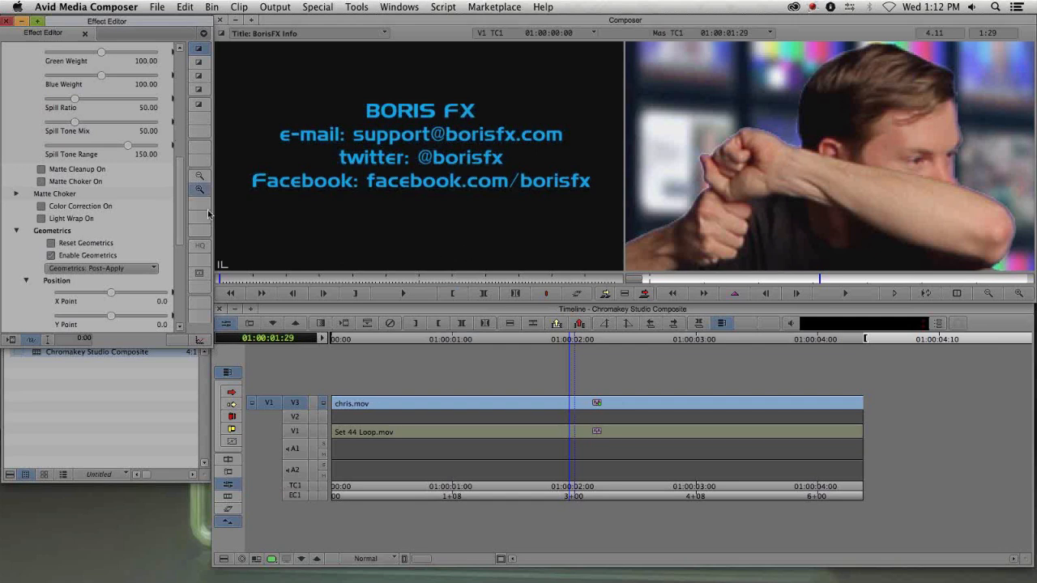
scroll(178, 202, "up", 2)
left_click(17, 227)
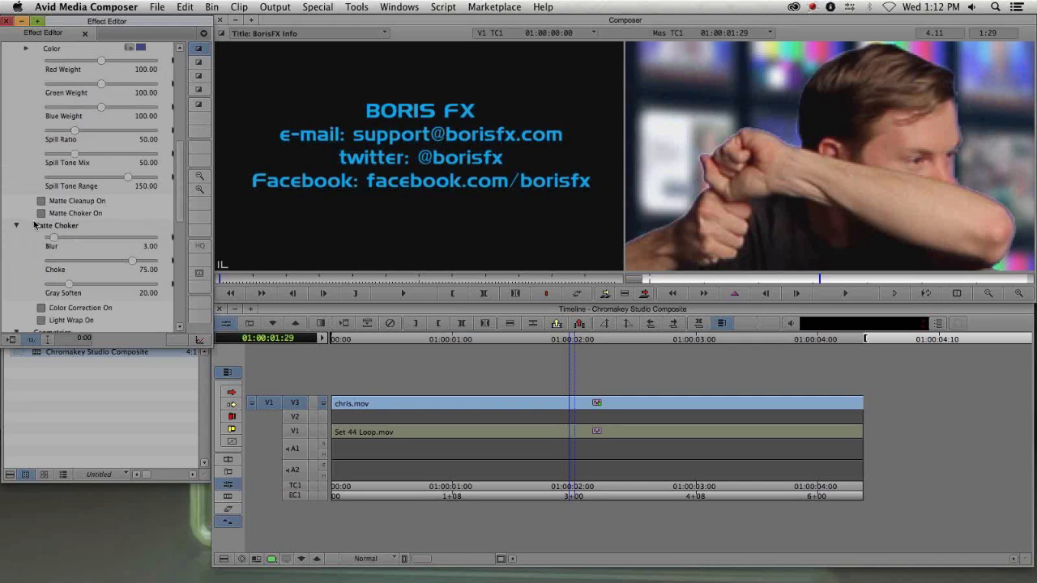
left_click(41, 214)
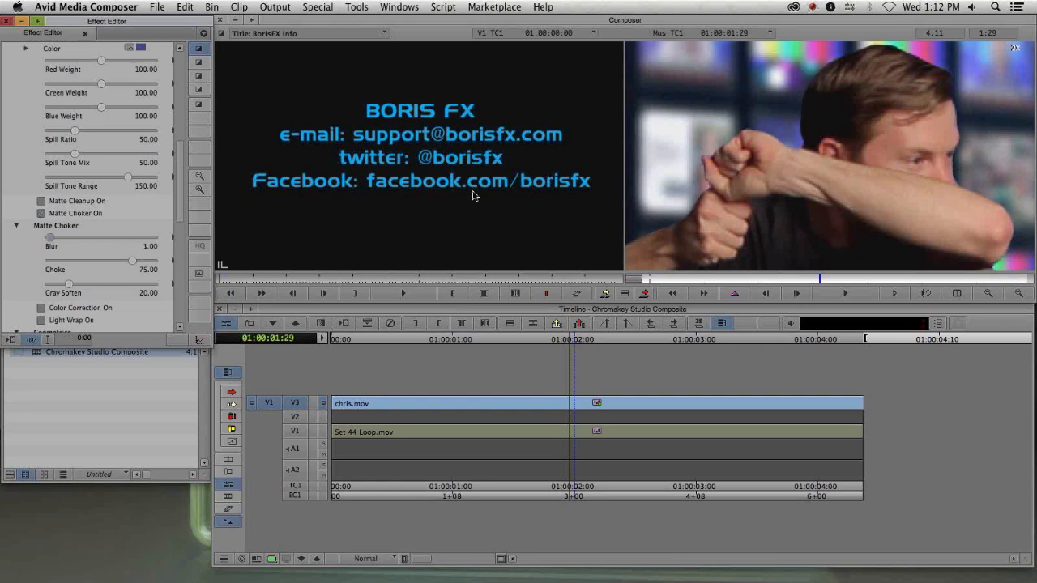
- Set the Matte Choker Choke to 127.00 and Gray Soften to 50.62 while checking the zoomed composite edges
left_click_drag(150, 265, 198, 269)
left_click_drag(71, 288, 162, 288)
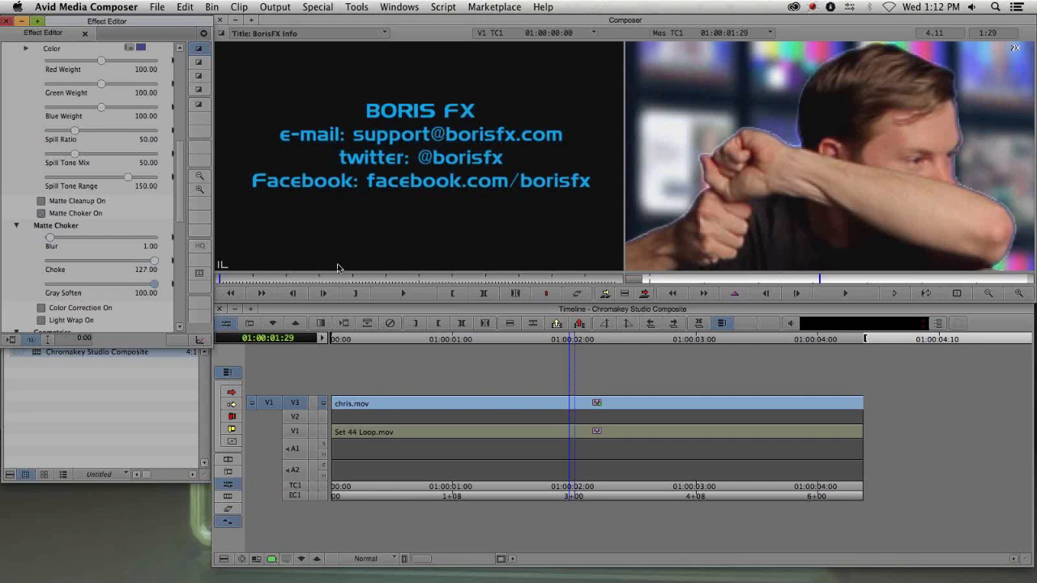
left_click_drag(696, 214, 755, 186)
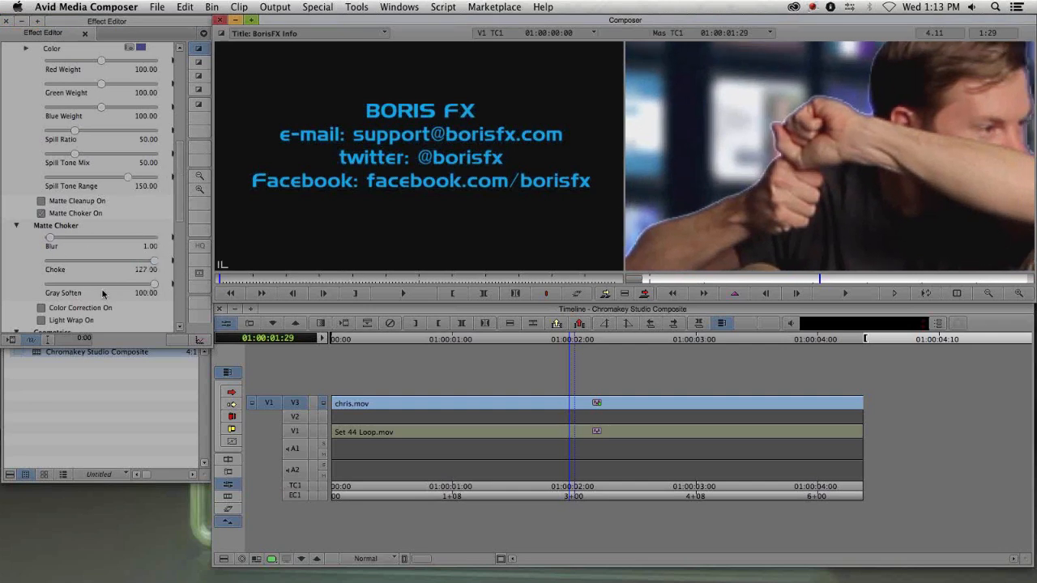
left_click_drag(154, 285, 126, 290)
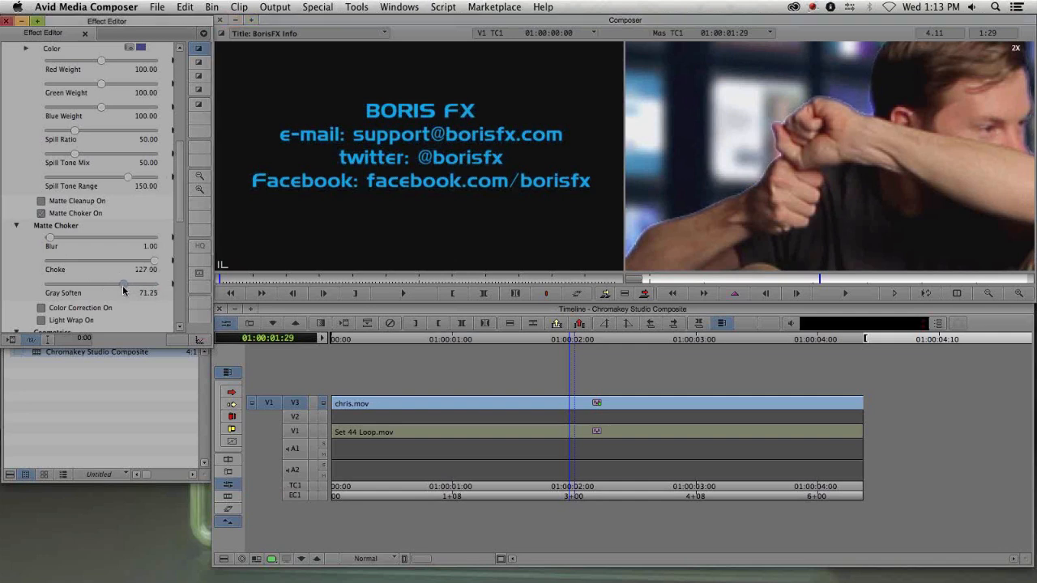
left_click(1018, 293)
left_click_drag(749, 216, 977, 106)
left_click_drag(120, 288, 100, 288)
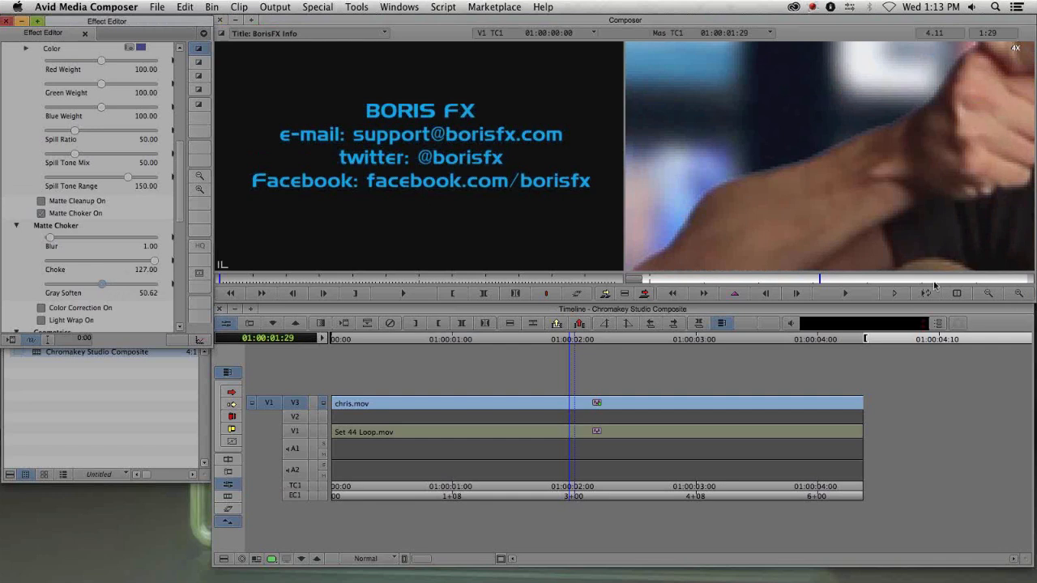
- Try raising the Matte Choker Blur to 3.00 and set it back to 1.00
left_click(988, 293)
left_click(988, 294)
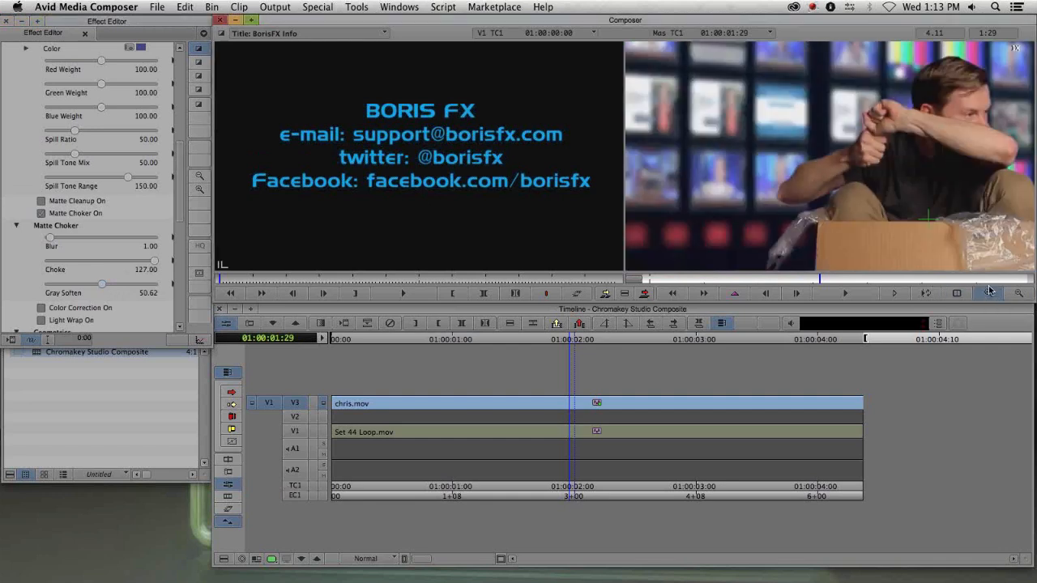
left_click_drag(925, 193, 793, 206)
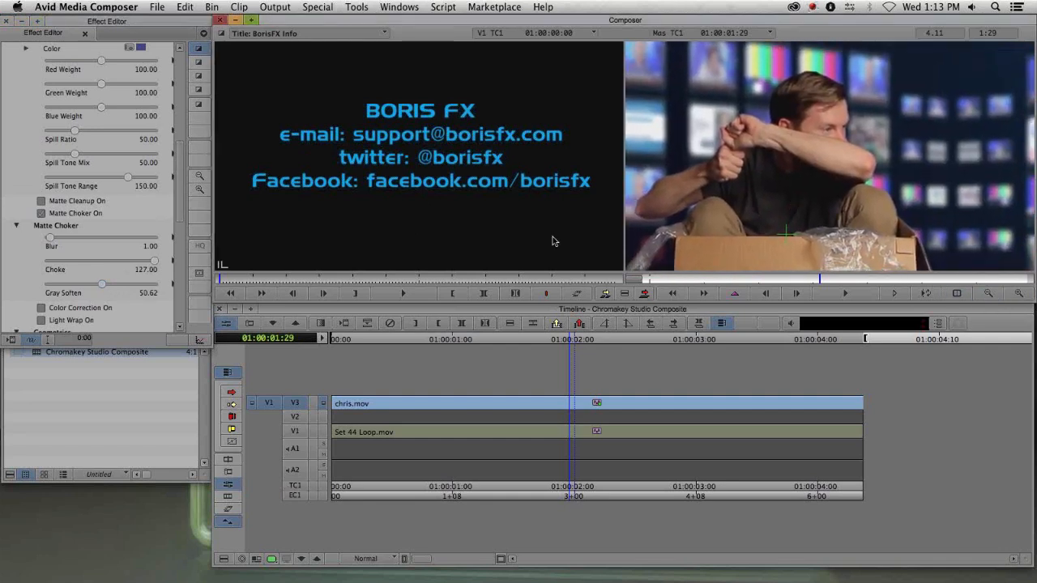
left_click(1018, 293)
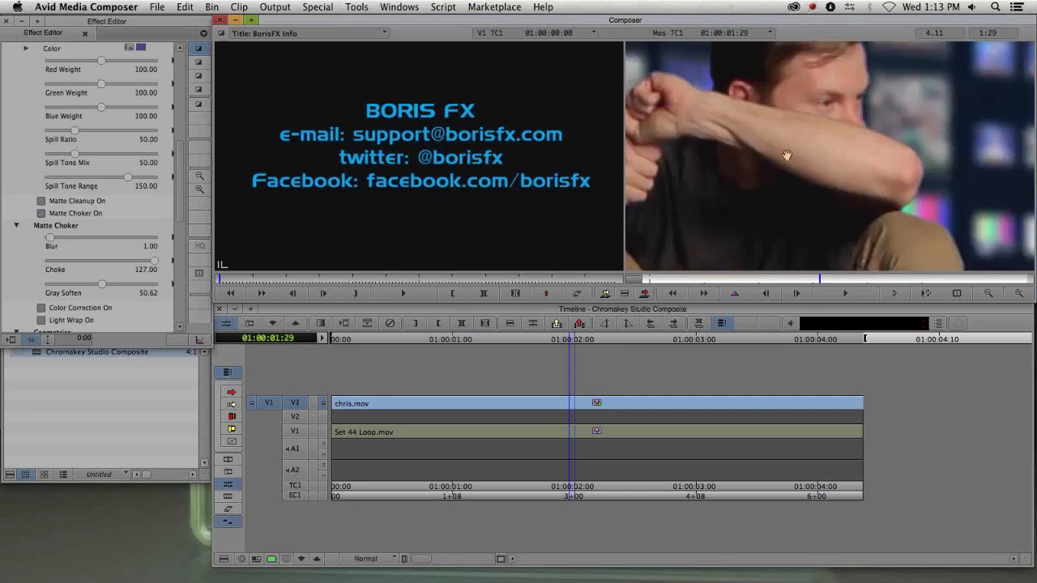
left_click(1018, 294)
left_click(50, 238)
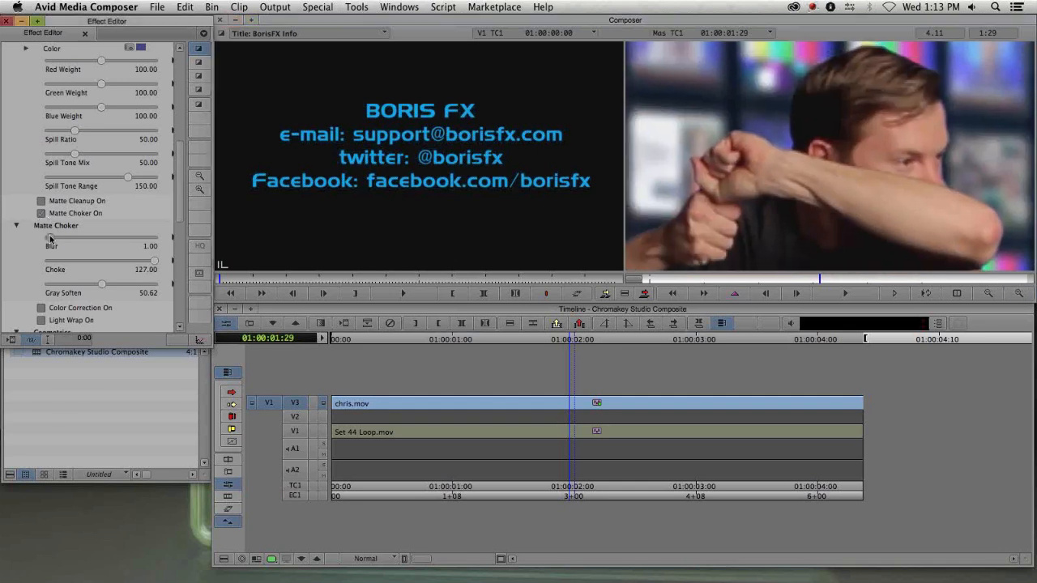
left_click_drag(50, 238, 52, 239)
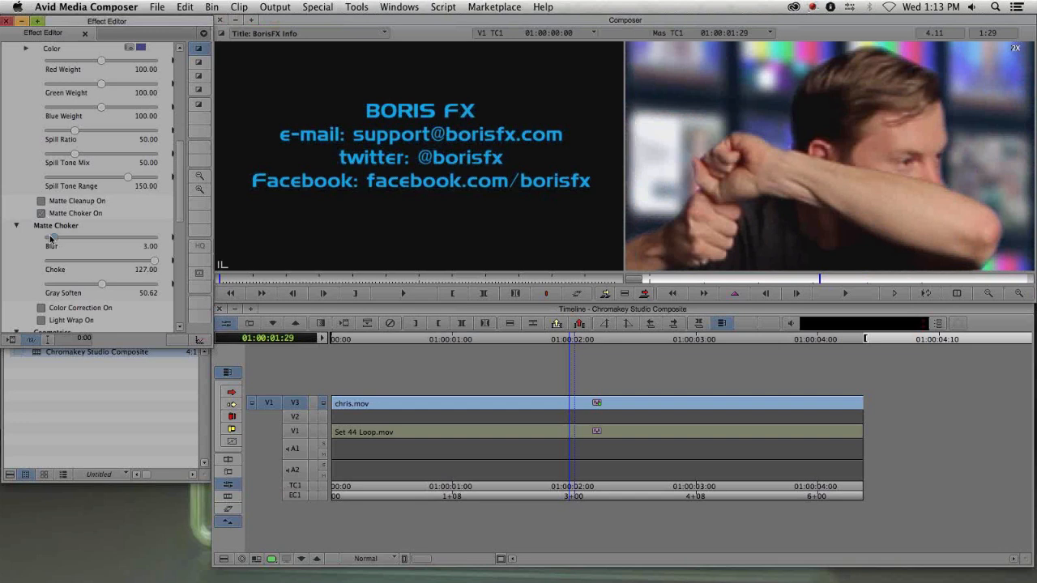
left_click_drag(51, 238, 47, 238)
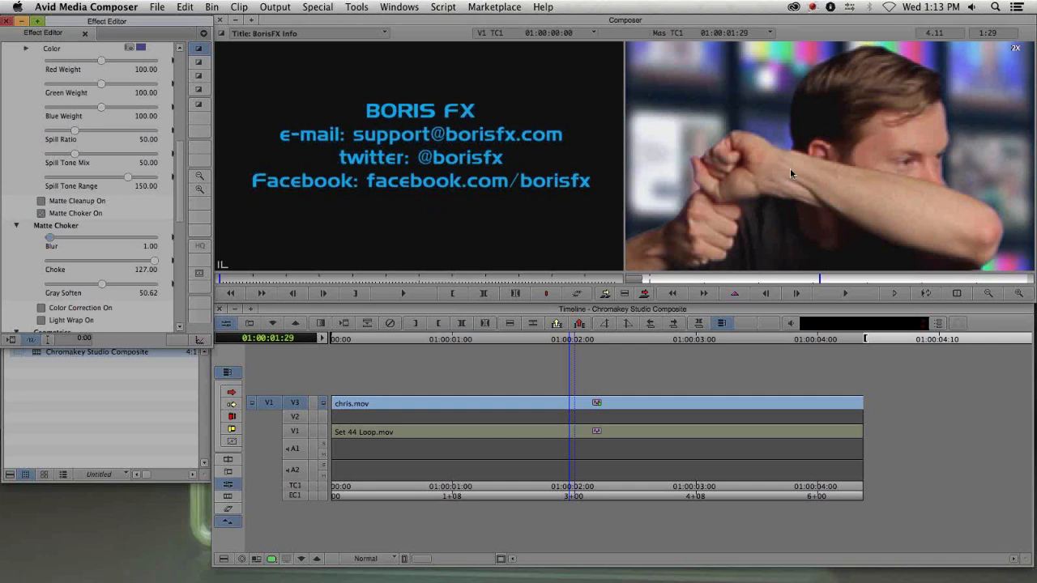
- Collapse the Matte Choker group and turn on Light Wrap
left_click(988, 293)
left_click_drag(782, 218, 837, 206)
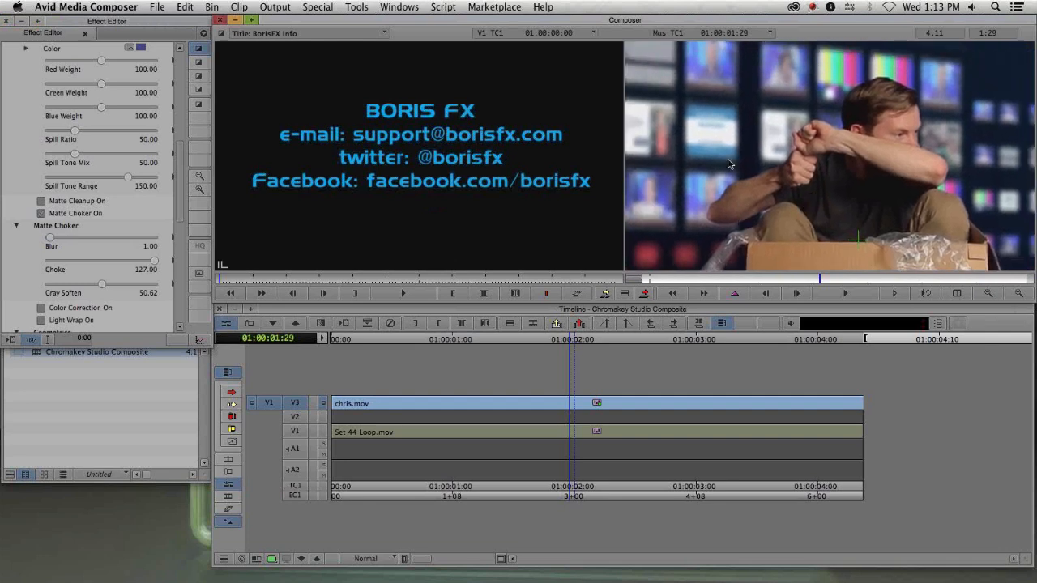
left_click(988, 294)
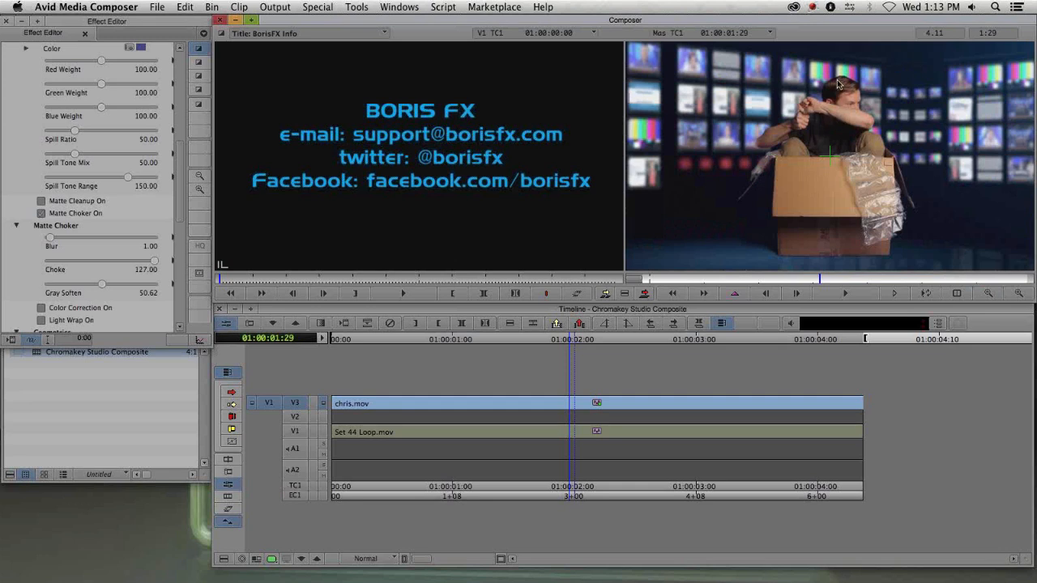
left_click(14, 227)
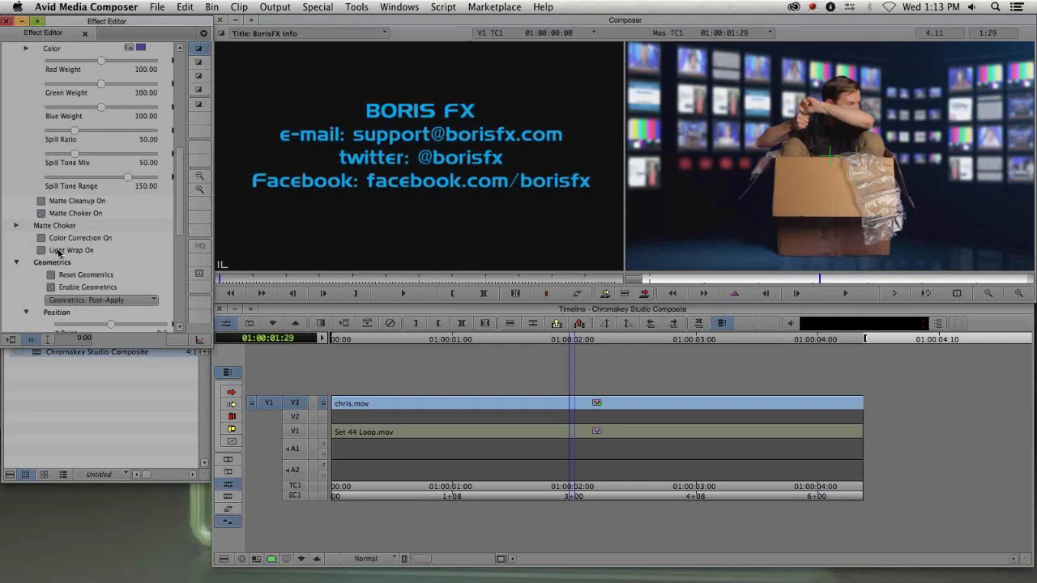
left_click(58, 252)
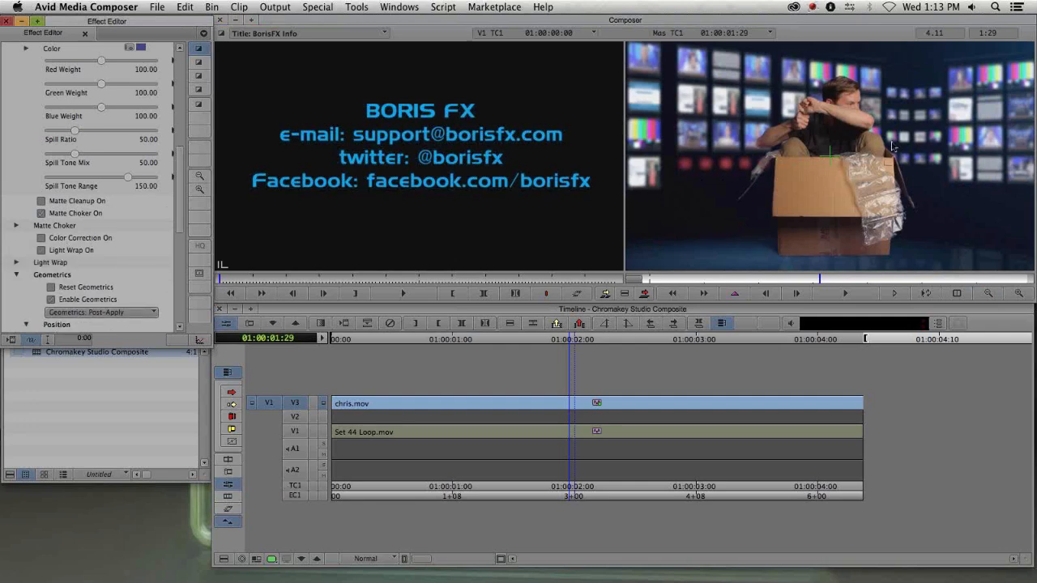
left_click(1019, 294)
left_click(1019, 294)
left_click_drag(702, 121, 755, 183)
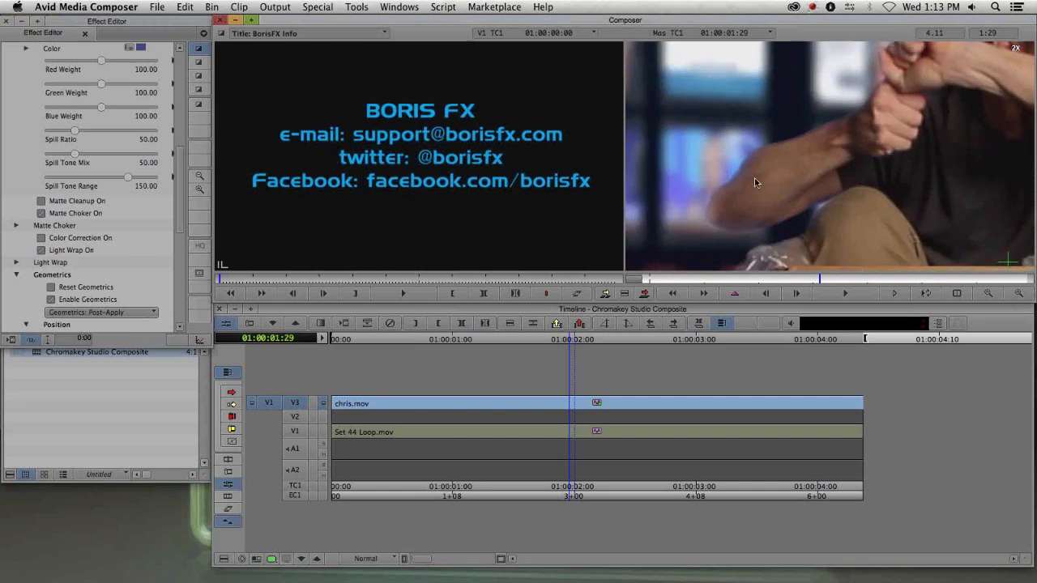
left_click(42, 251)
left_click(42, 251)
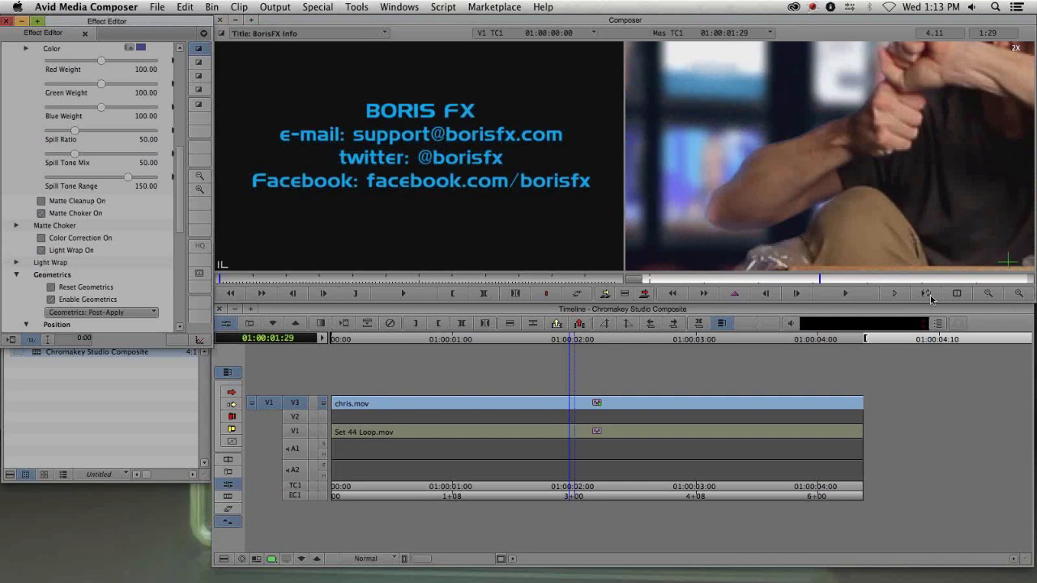
- Preview the Wrap On Black view option, then return View Options to Final Composite at full view
left_click(988, 294)
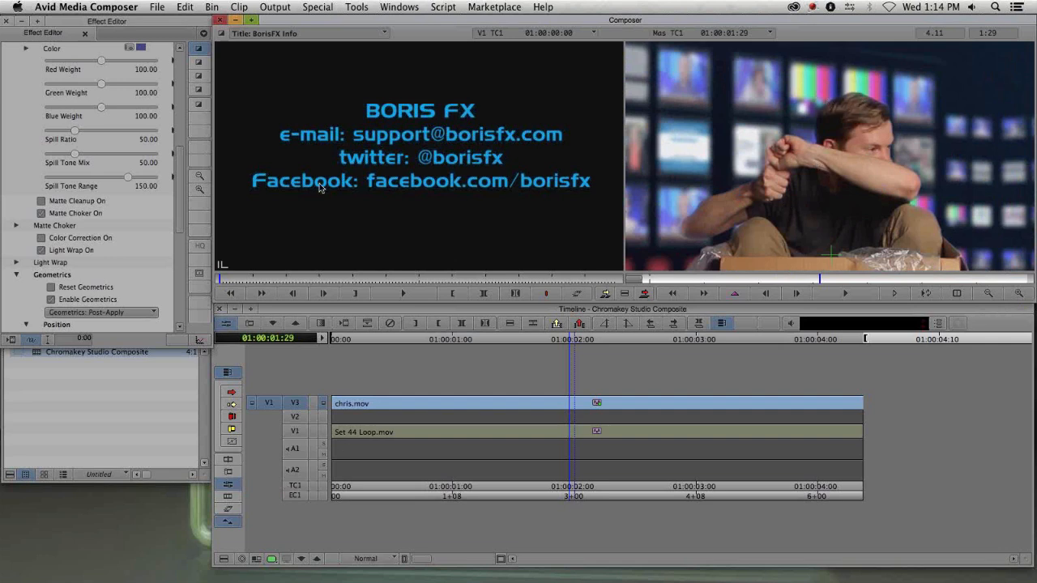
left_click(179, 174)
left_click_drag(180, 174, 180, 93)
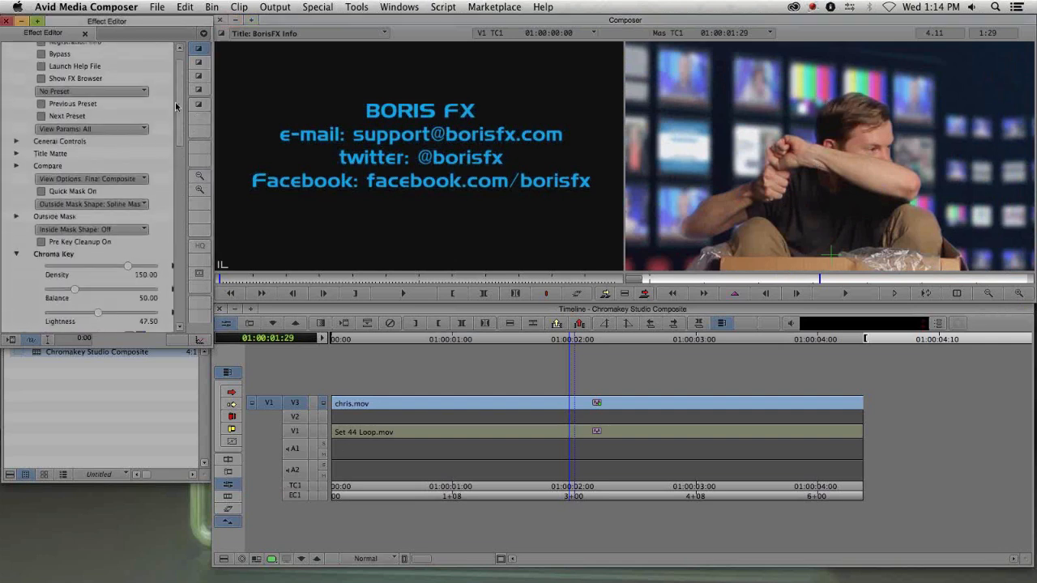
left_click(65, 178)
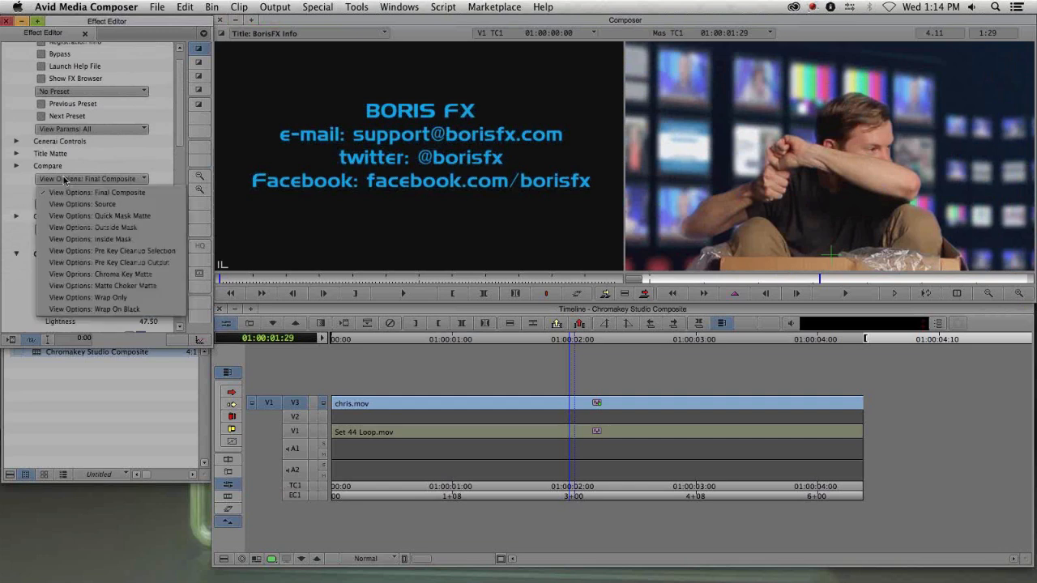
left_click(114, 309)
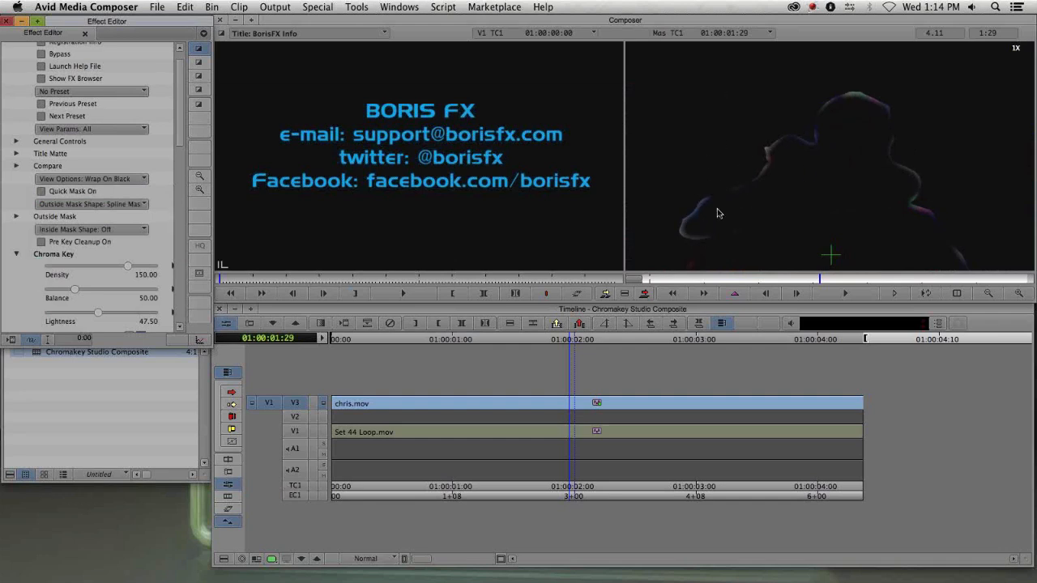
left_click(104, 180)
left_click(106, 192)
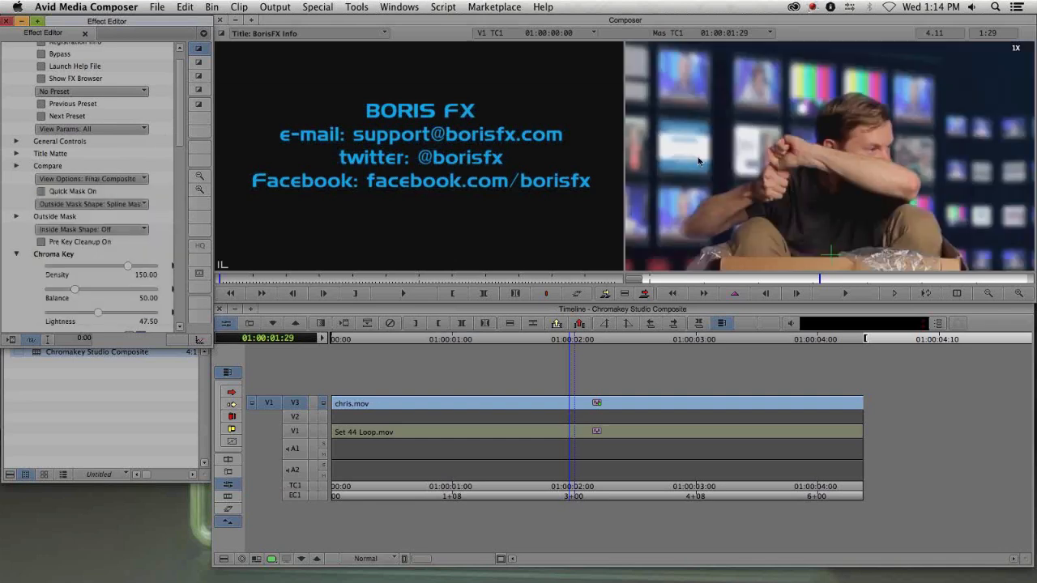
left_click(987, 292)
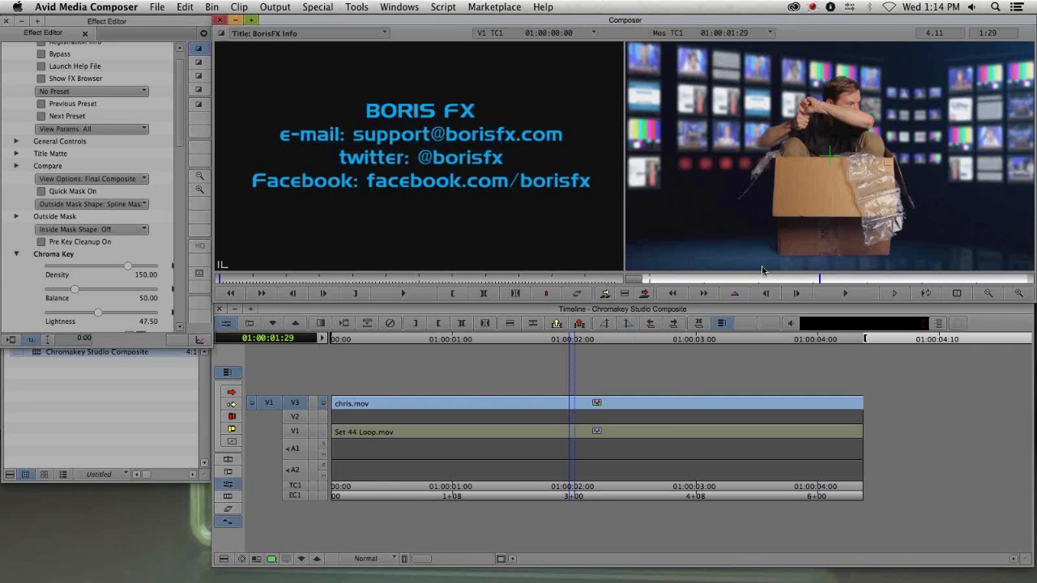
- Close the Effect Editor and open the Effect Palette at the BCC Color & Tone category
left_click_drag(125, 30, 140, 165)
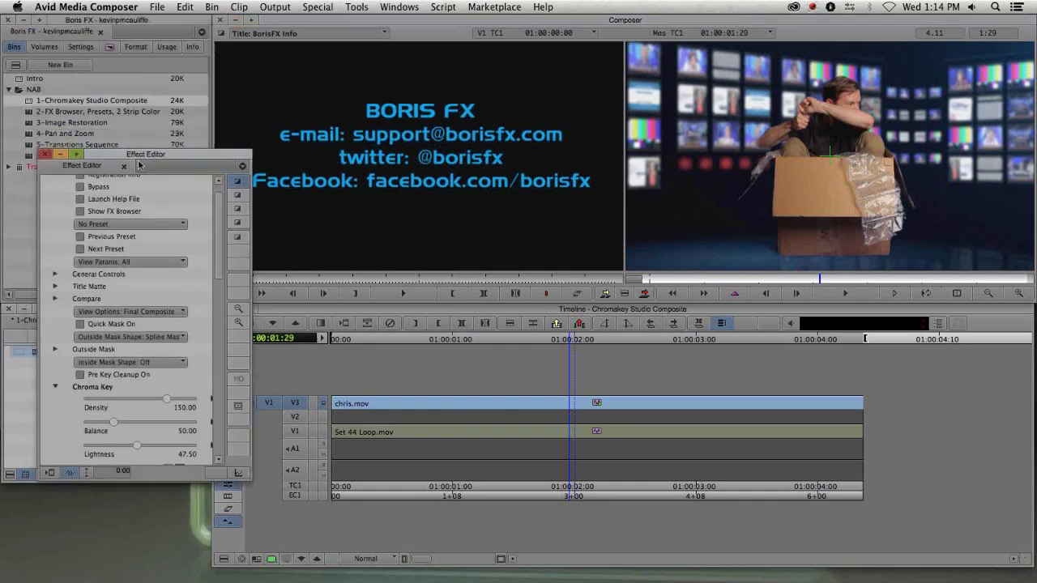
left_click(47, 154)
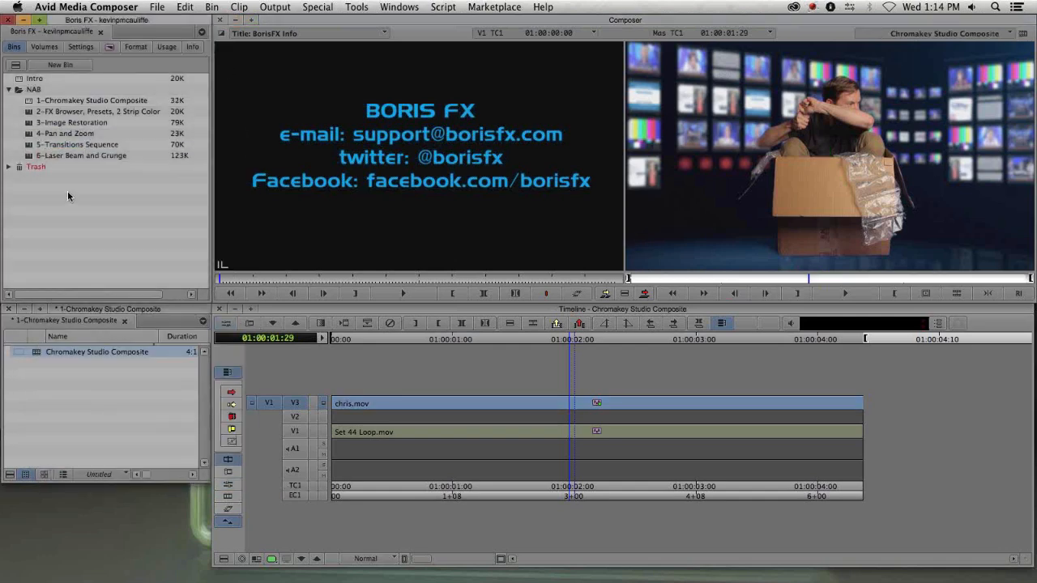
key("super+8")
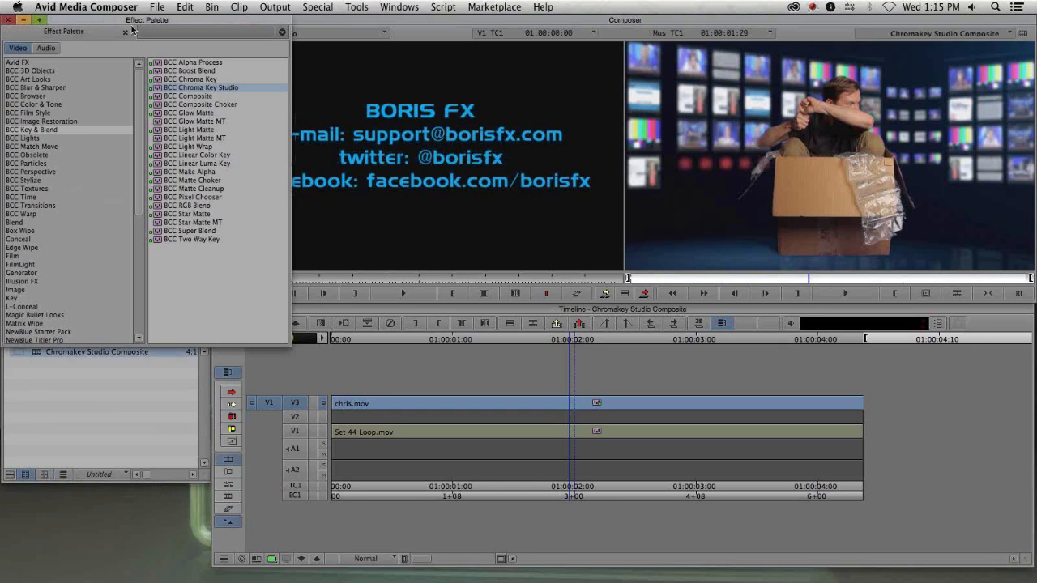
left_click(57, 105)
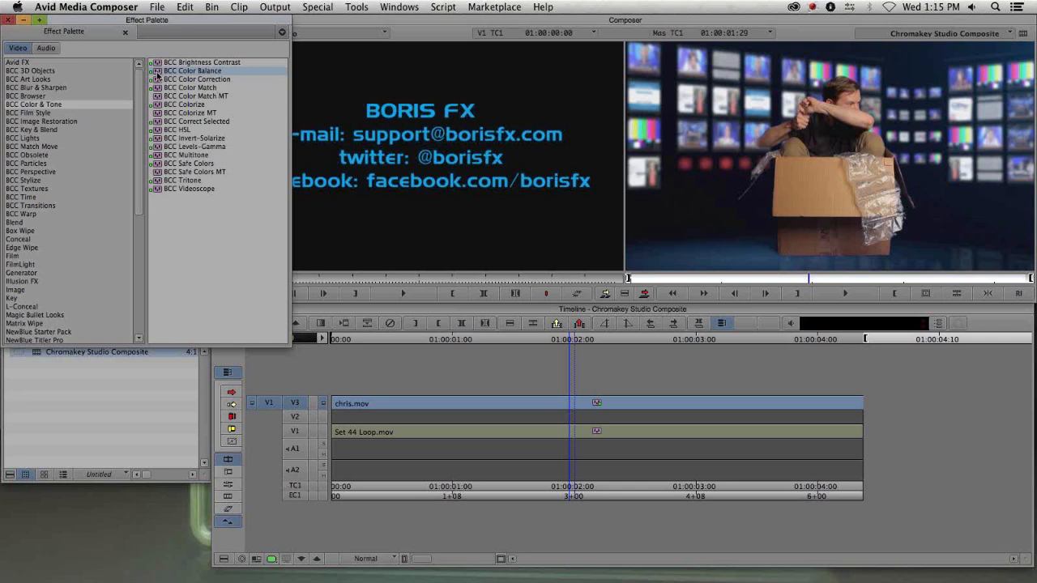
- Apply BCC Color Balance to the chris.mov clip on V3 and open it in the Effect Editor
left_click_drag(476, 156, 526, 403)
left_click(552, 405)
double_click(598, 403)
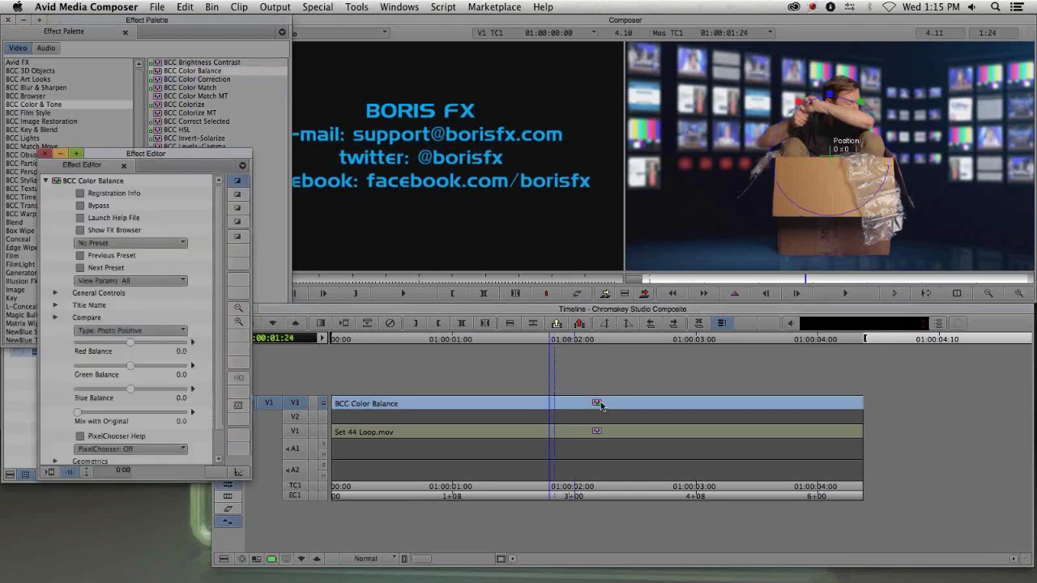
- Raise the BCC Color Balance Blue Balance and undo the last adjustment
left_click(8, 20)
left_click(8, 20)
left_click_drag(149, 153, 107, 33)
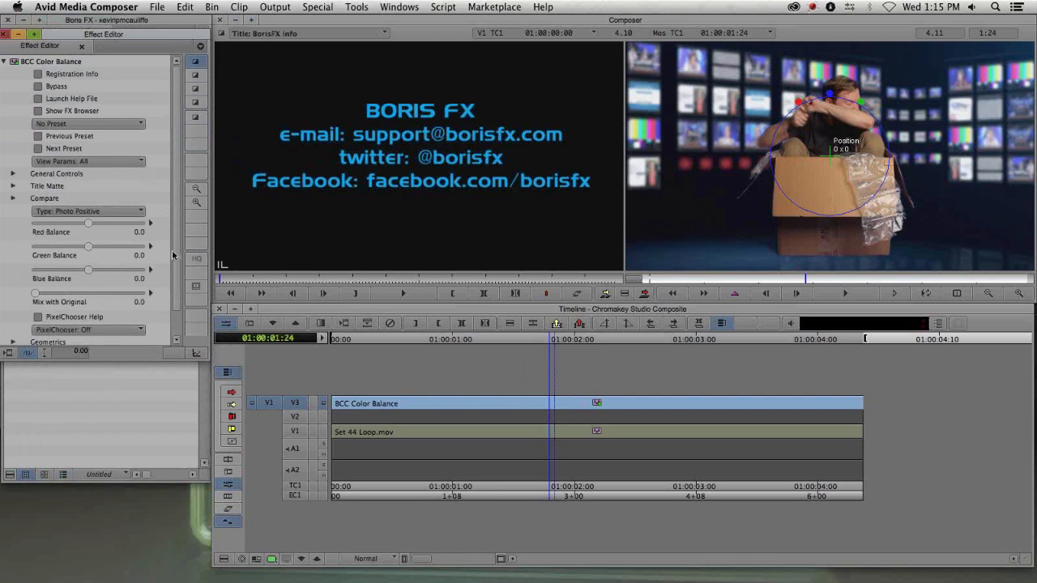
left_click_drag(88, 270, 101, 271)
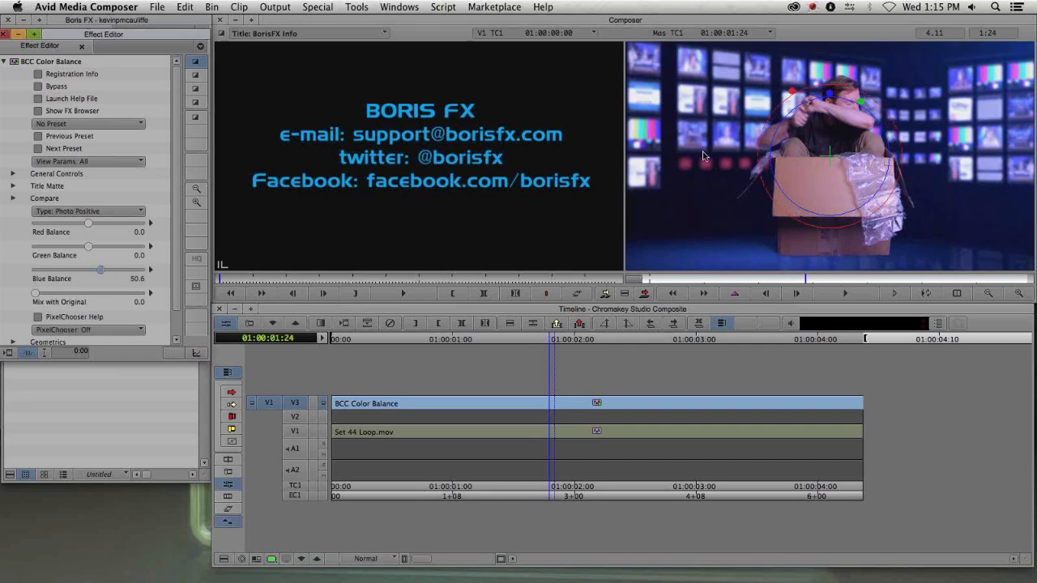
mouse_move(787, 88)
left_mouse_down()
mouse_move(762, 68)
mouse_move(798, 102)
mouse_move(784, 82)
left_mouse_up()
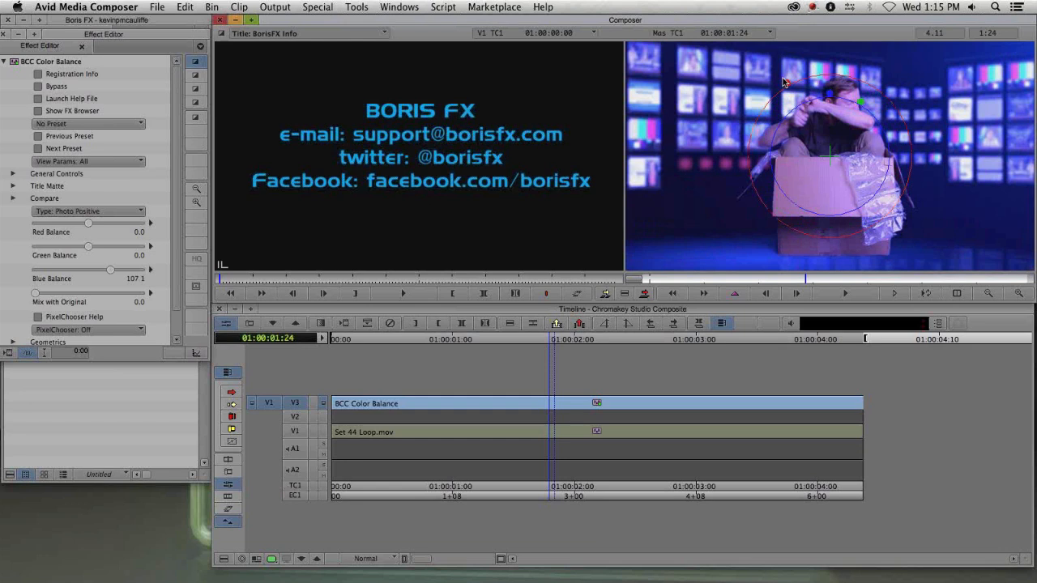
key("super+z")
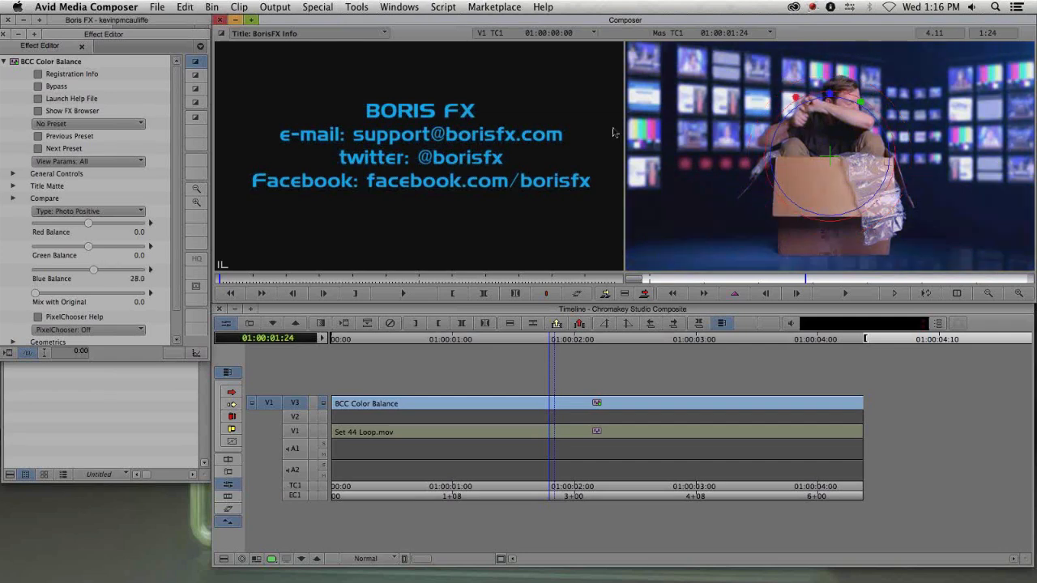
left_click_drag(177, 146, 184, 235)
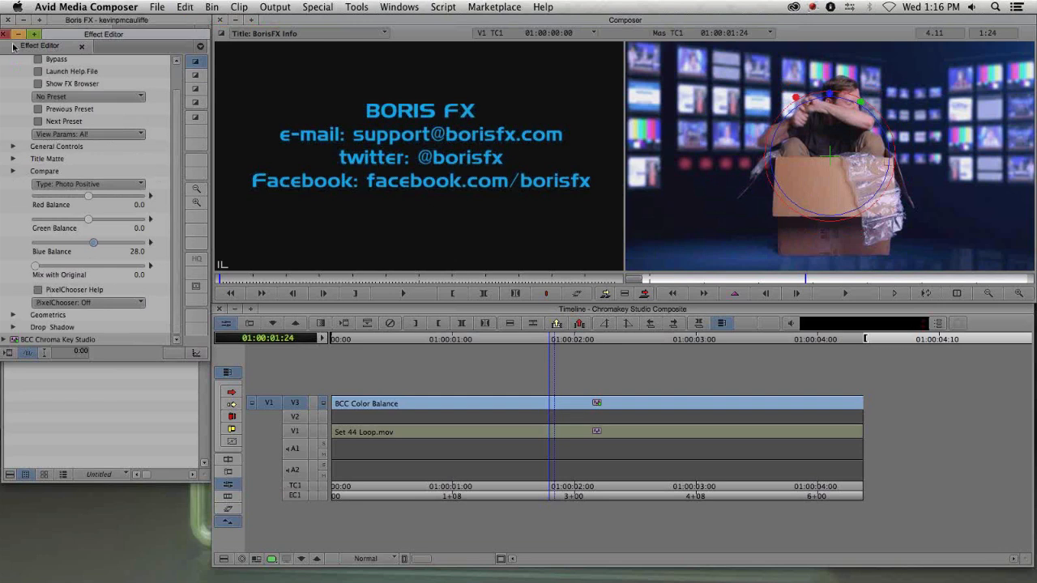
- Enable MultiFilter End in the Title Matte settings of BCC Color Balance
left_click(33, 35)
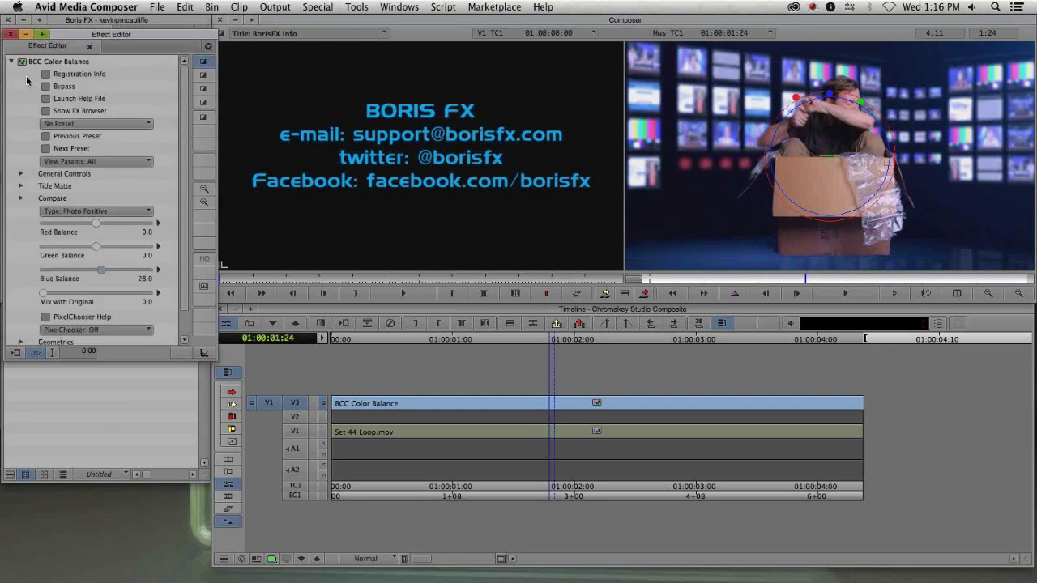
left_click(13, 62)
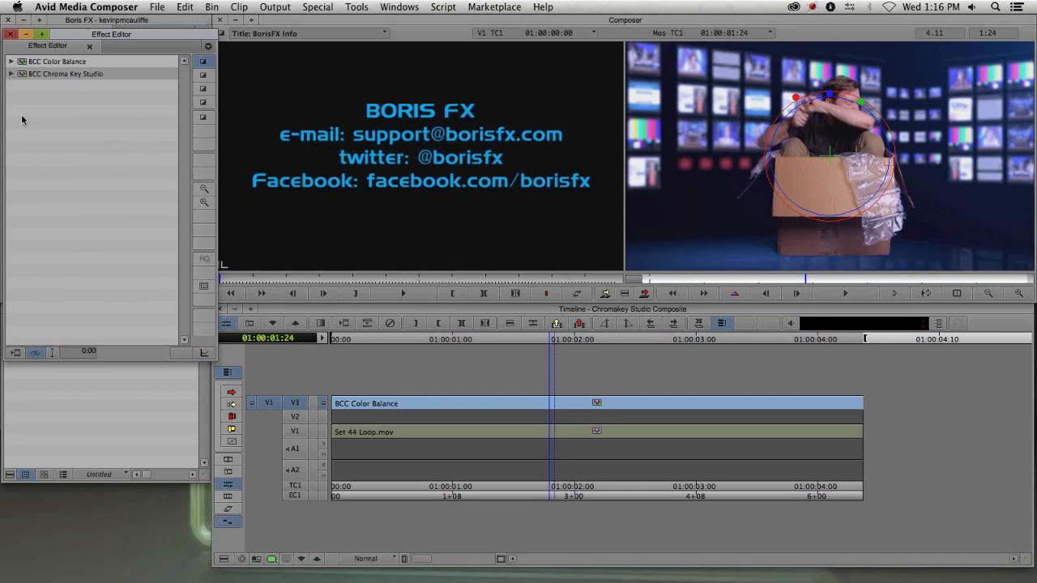
left_click(12, 74)
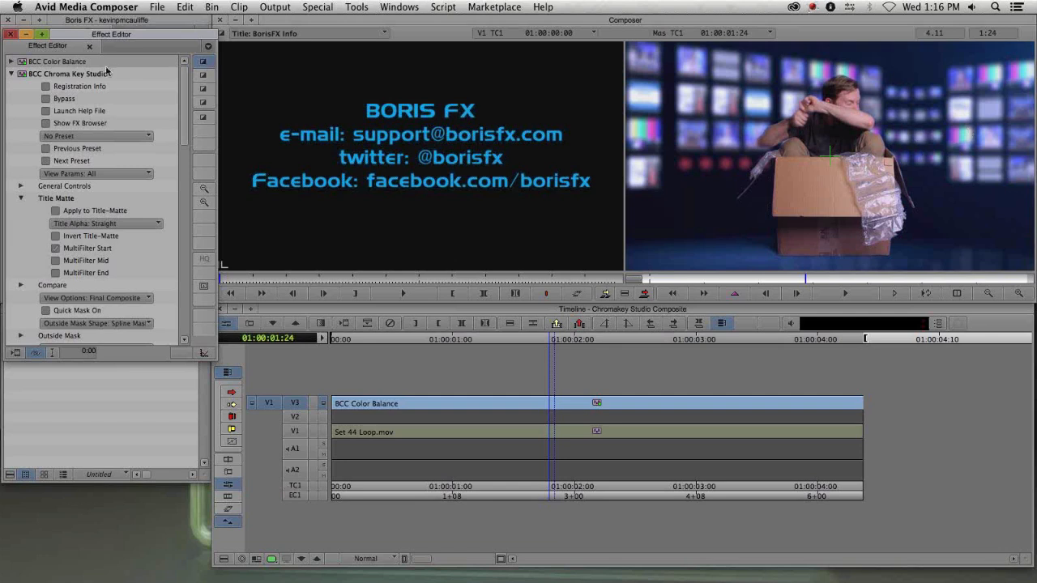
left_click(12, 74)
left_click(11, 61)
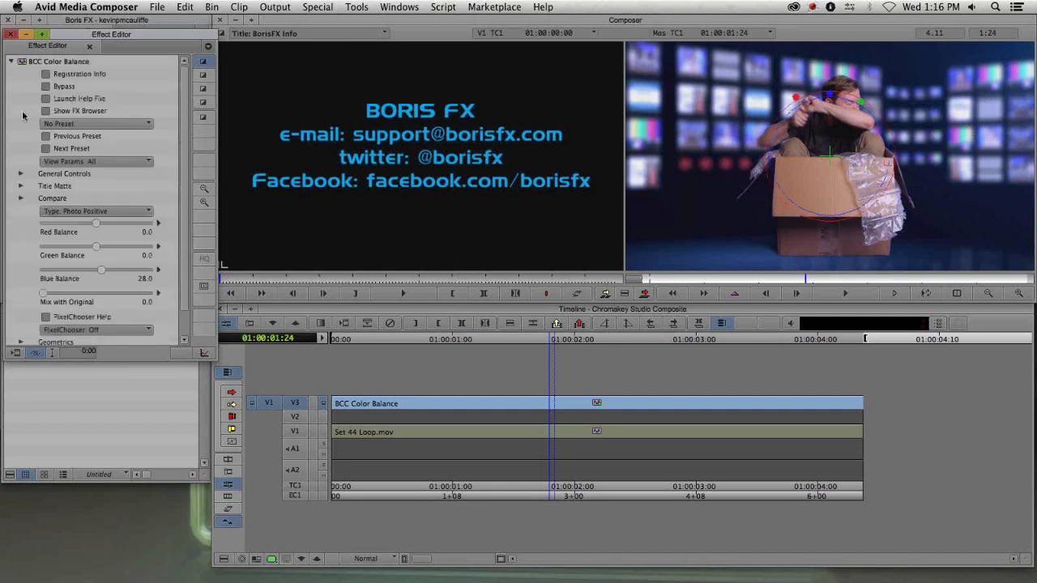
left_click(19, 186)
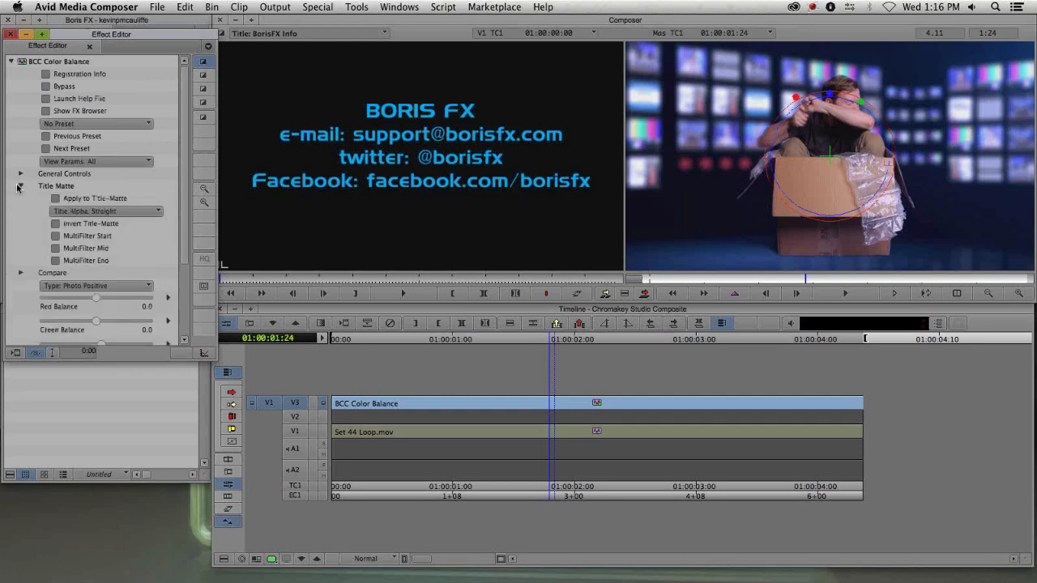
left_click(56, 261)
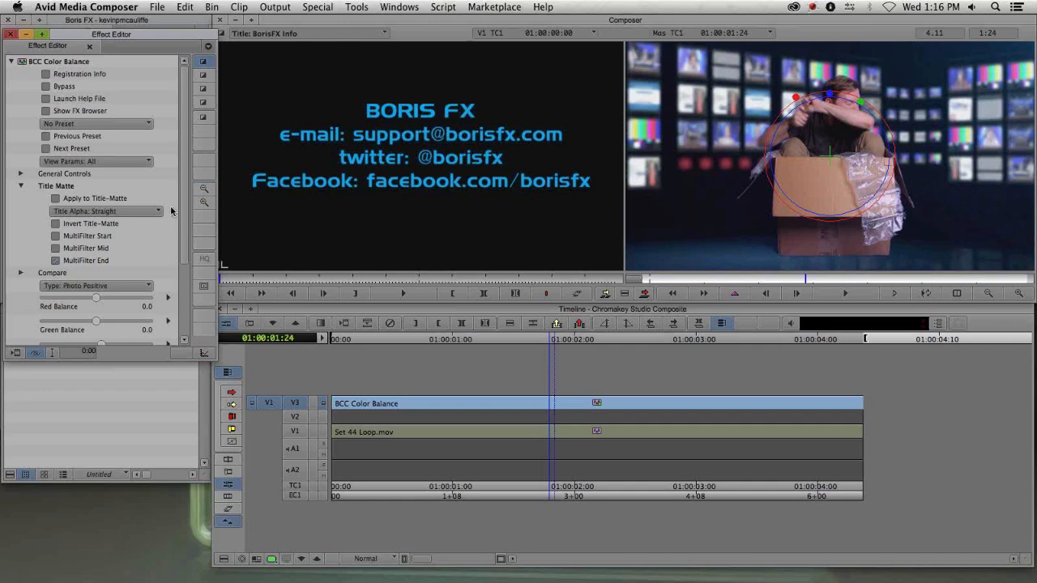
- Raise the BCC Color Balance Blue Balance to 156.2, then undo the adjustment twice
scroll(144, 280, "down", 3)
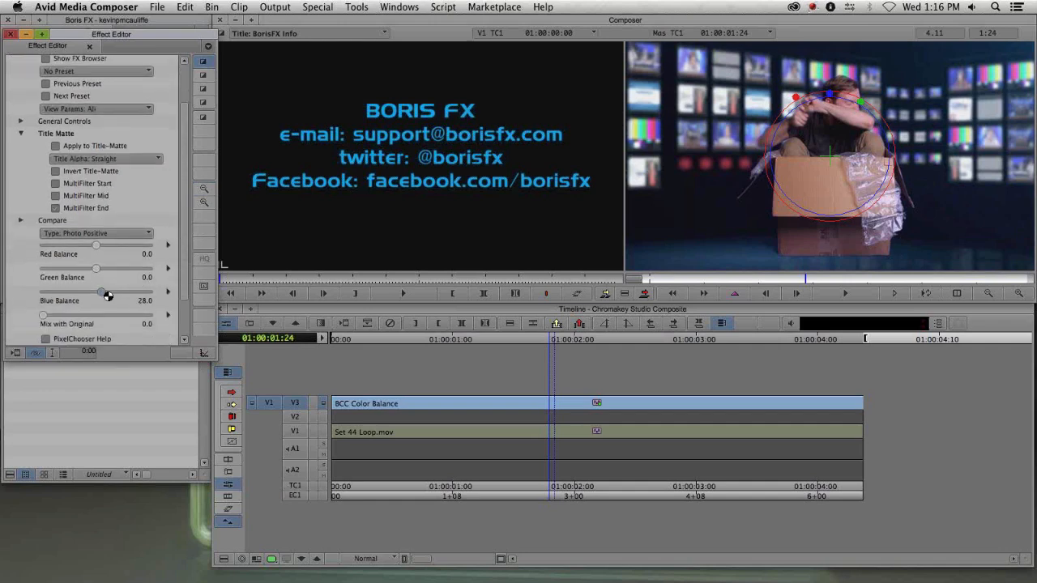
mouse_move(104, 290)
left_mouse_down()
mouse_move(133, 287)
mouse_move(113, 295)
left_mouse_up()
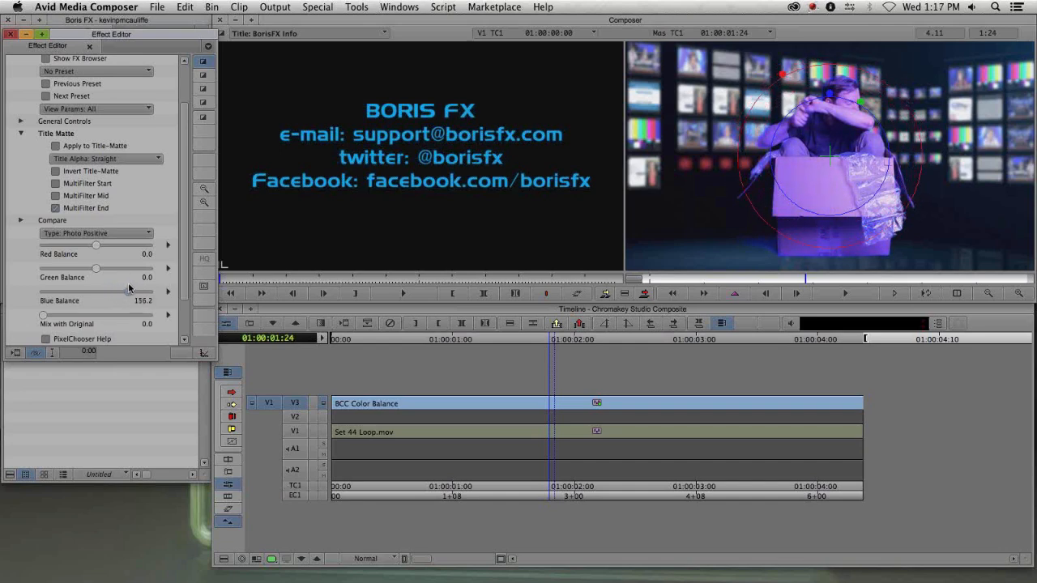
key("super+z")
key("super+z")
- Set Red Balance to -57.4, Green Balance to -25.5, Blue Balance to 51.0 and Mix with Original to 33.8
left_click_drag(96, 247, 109, 291)
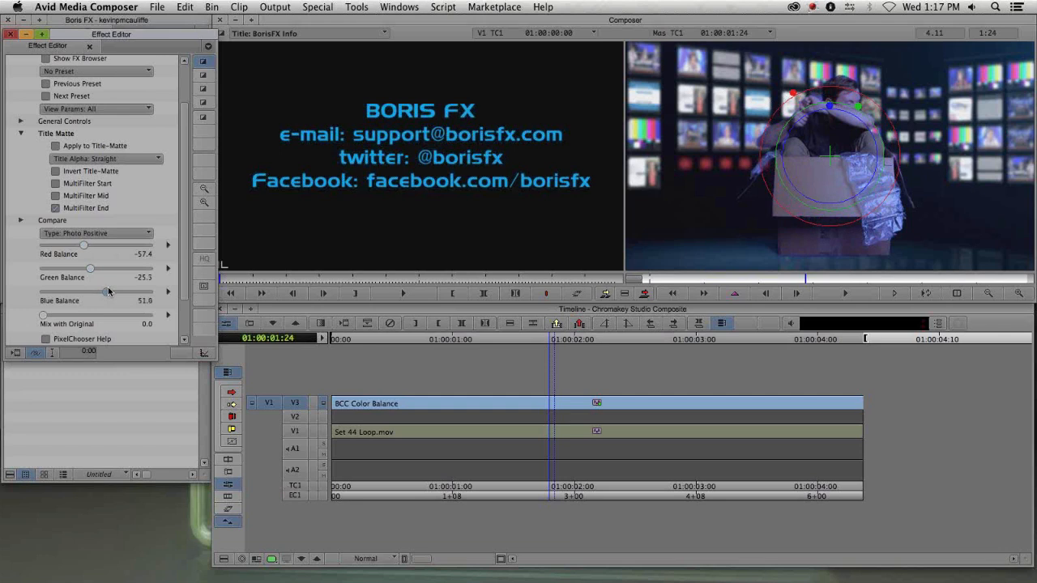
left_click_drag(45, 318, 80, 315)
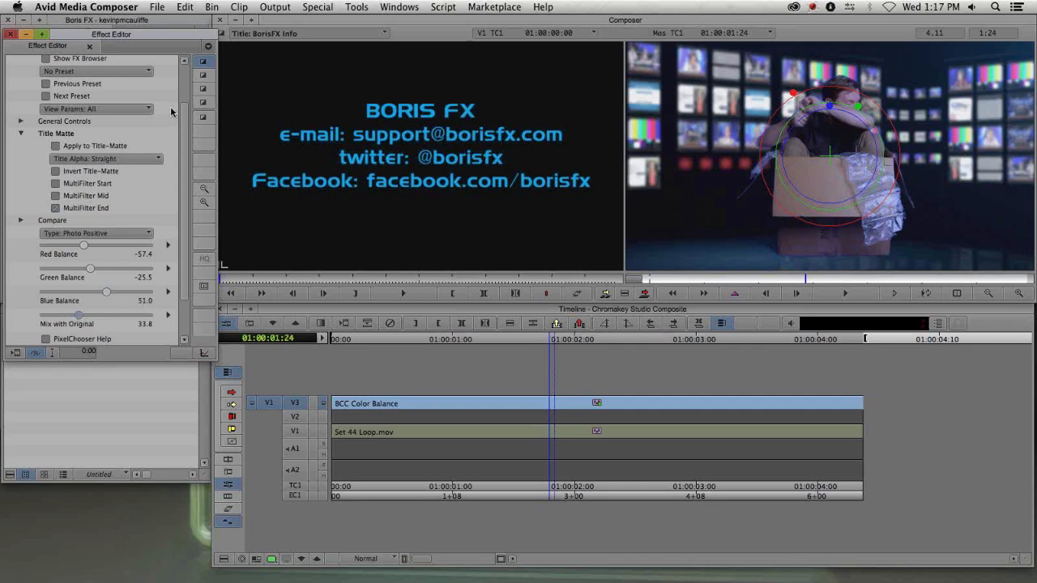
- Toggle Bypass on and off to compare the color-balanced clip with the original
scroll(182, 77, "up", 3)
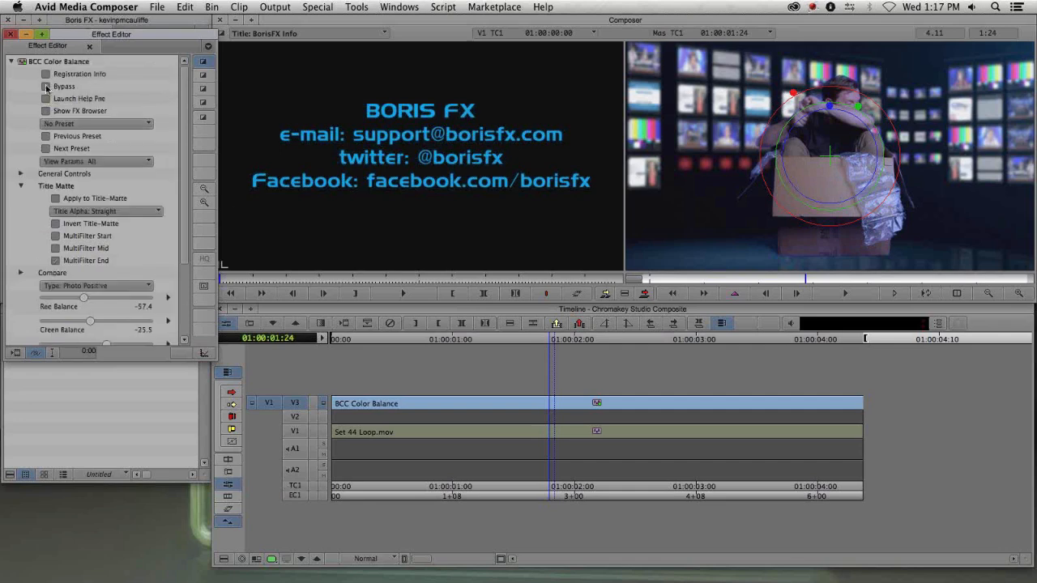
left_click(46, 87)
left_click(46, 87)
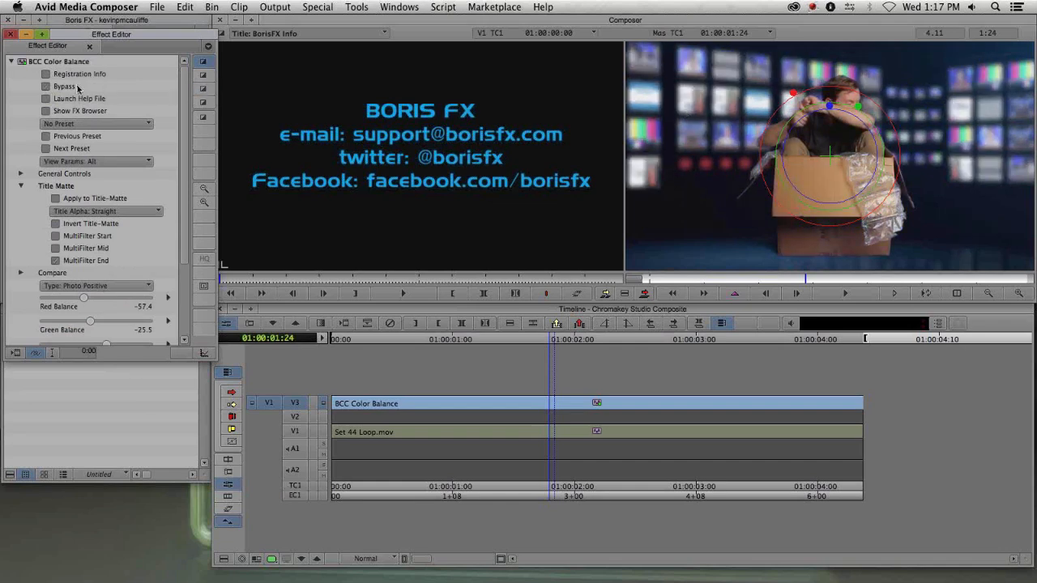
left_click(49, 87)
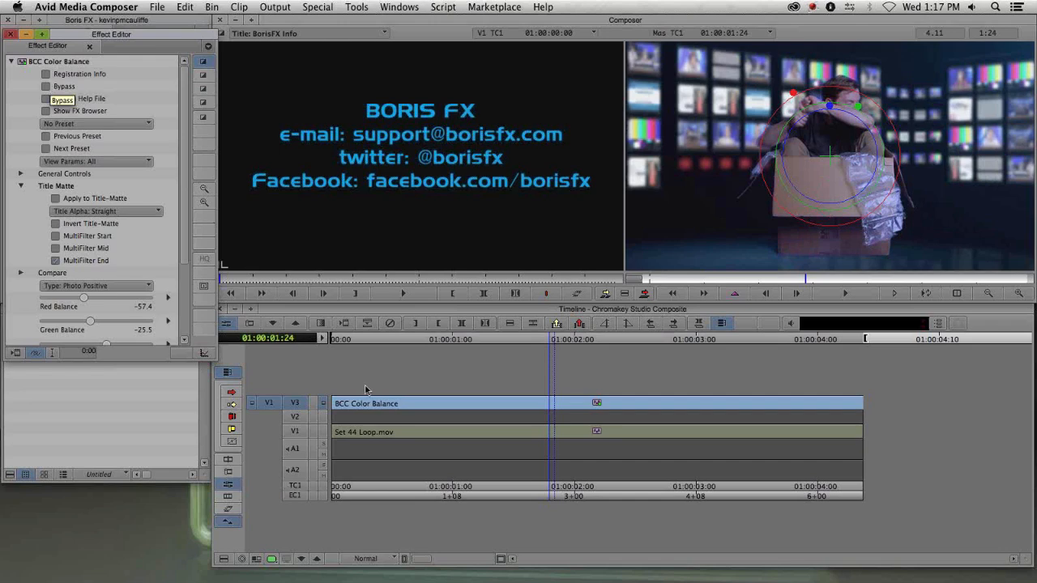
- Step into the nested background clip on V1 and inspect it enlarged in the record monitor
left_click(295, 431)
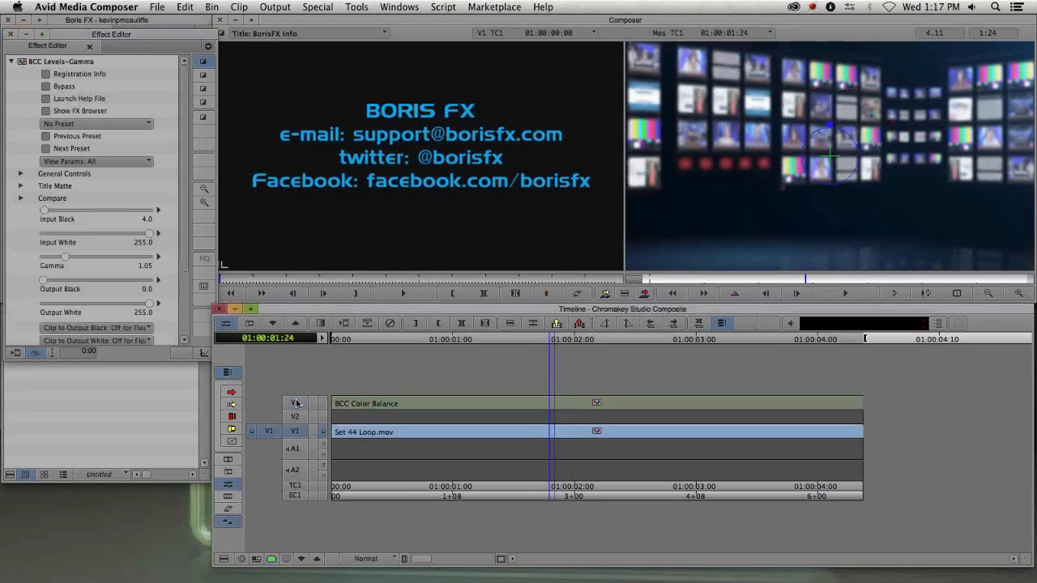
key("y")
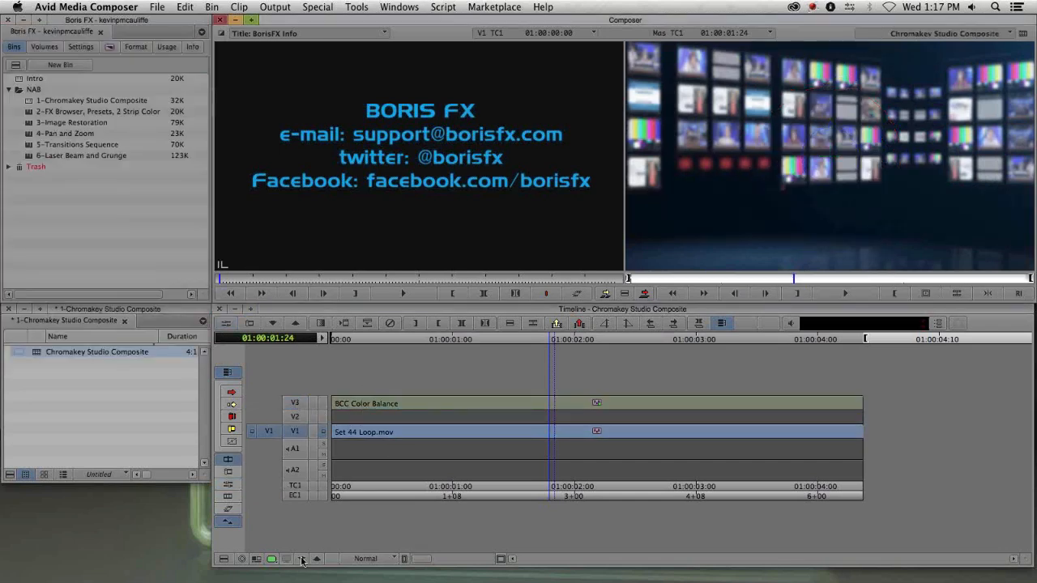
left_click(301, 559)
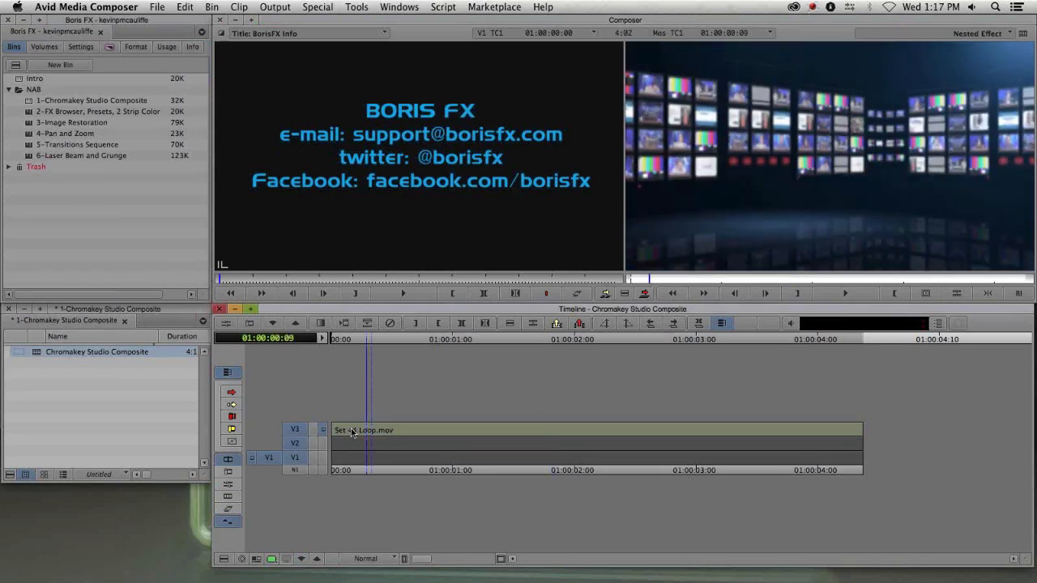
left_click_drag(677, 429, 509, 427)
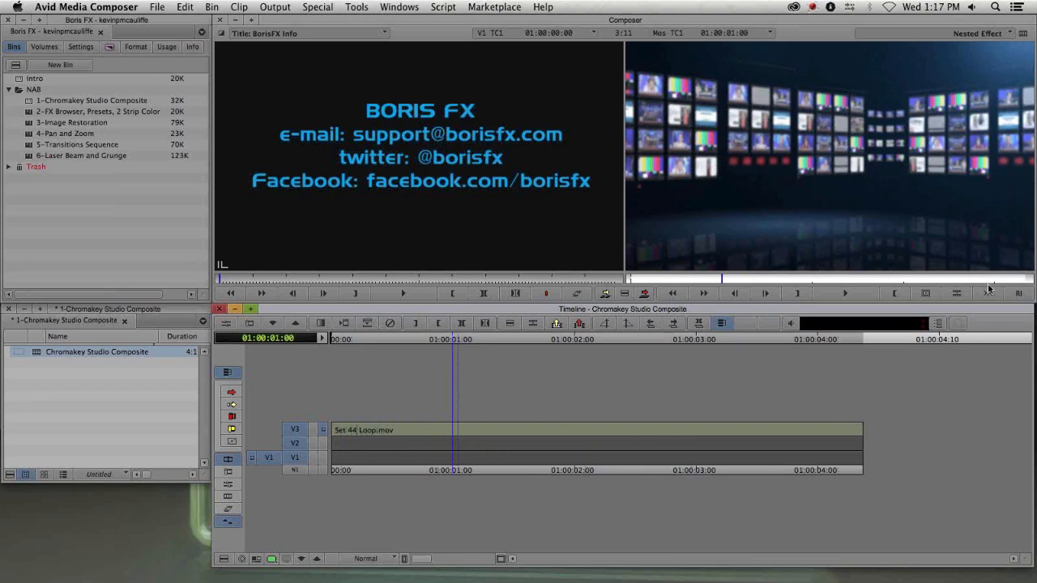
key("apostrophe")
left_click(457, 431)
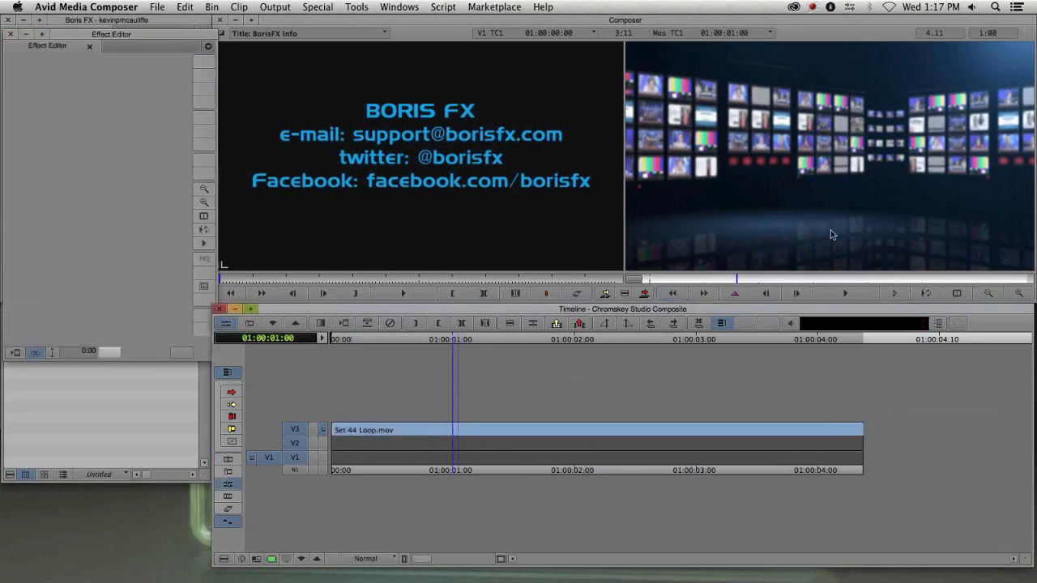
left_click(1019, 293)
left_click_drag(793, 144, 774, 187)
left_click(739, 291)
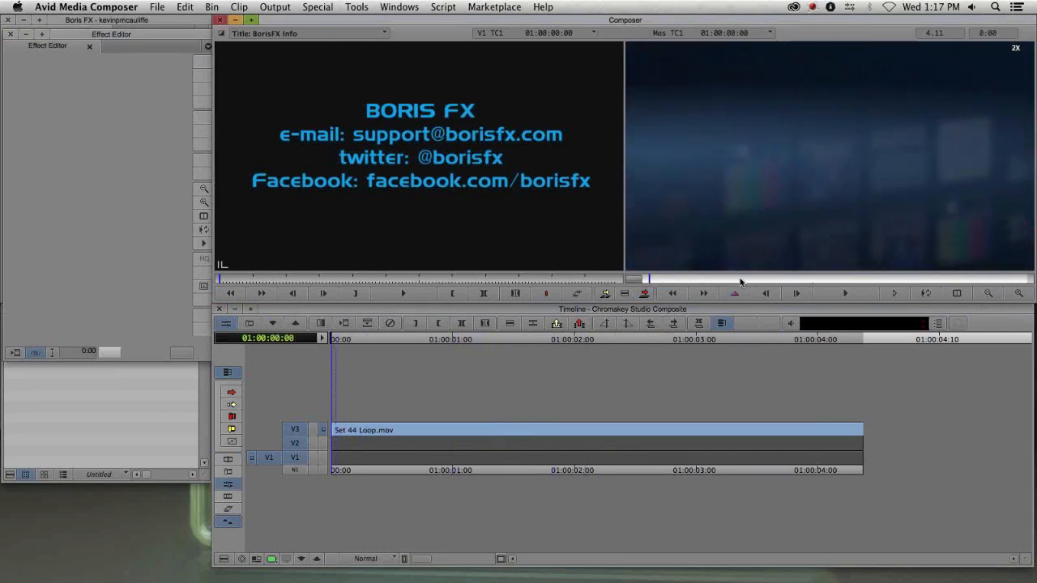
left_click(479, 482)
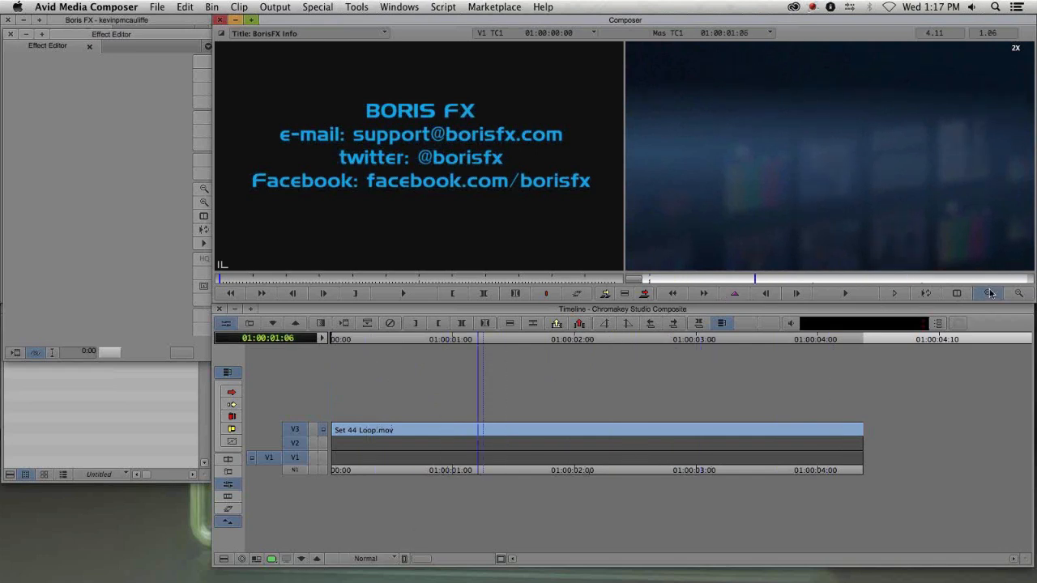
- Step back out of the nest and apply BCC Film Grain from BCC Film Style to the clip on V3
left_click(301, 562)
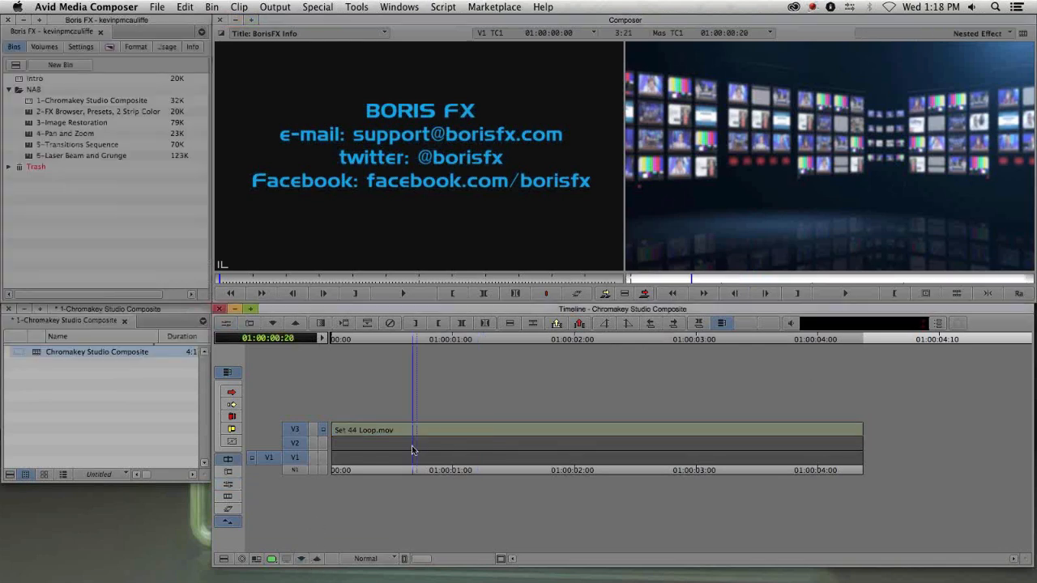
left_click(316, 559)
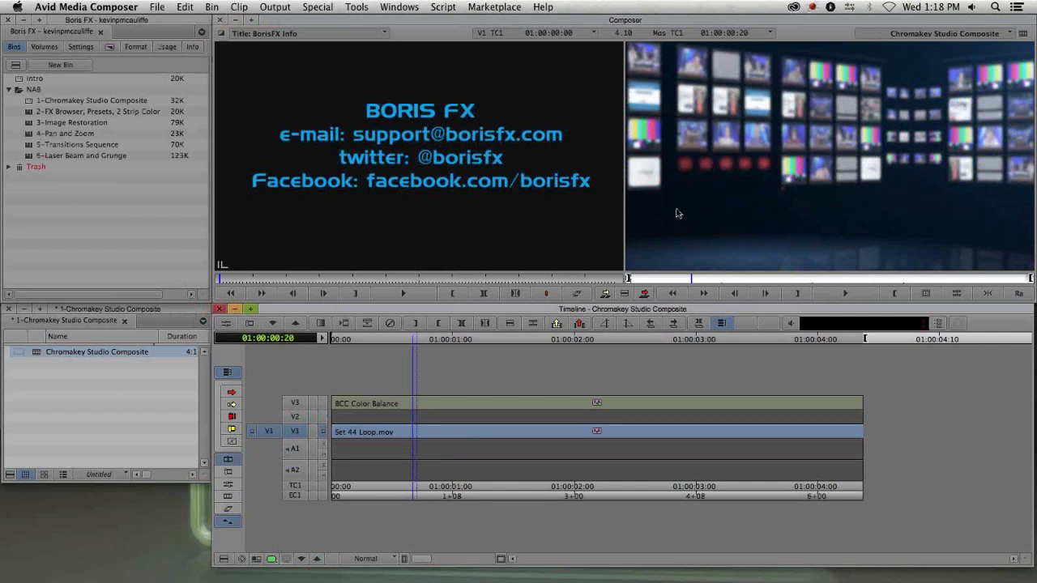
left_click(301, 402)
left_click(297, 432)
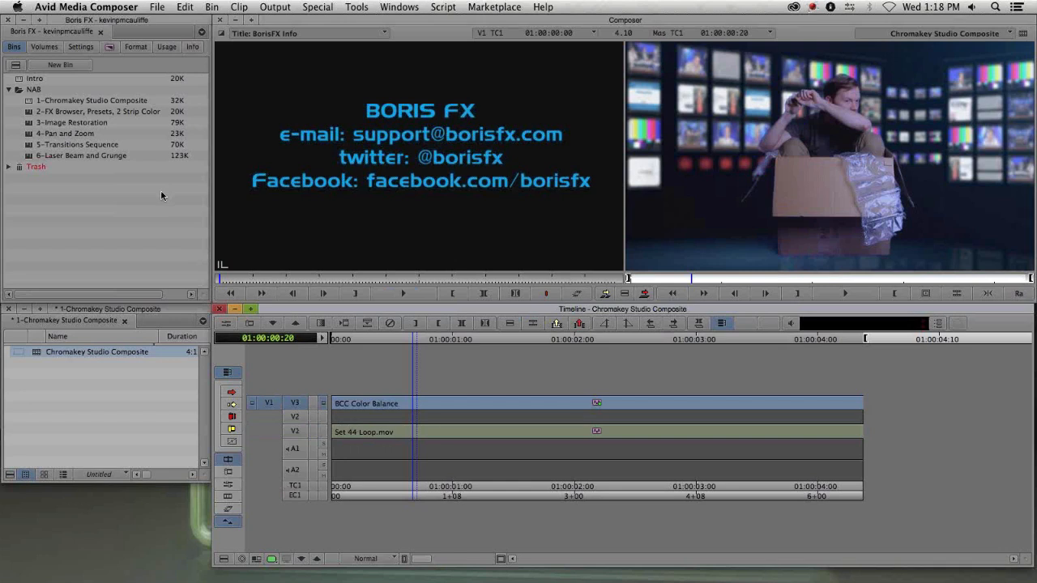
key("super+8")
left_click(28, 113)
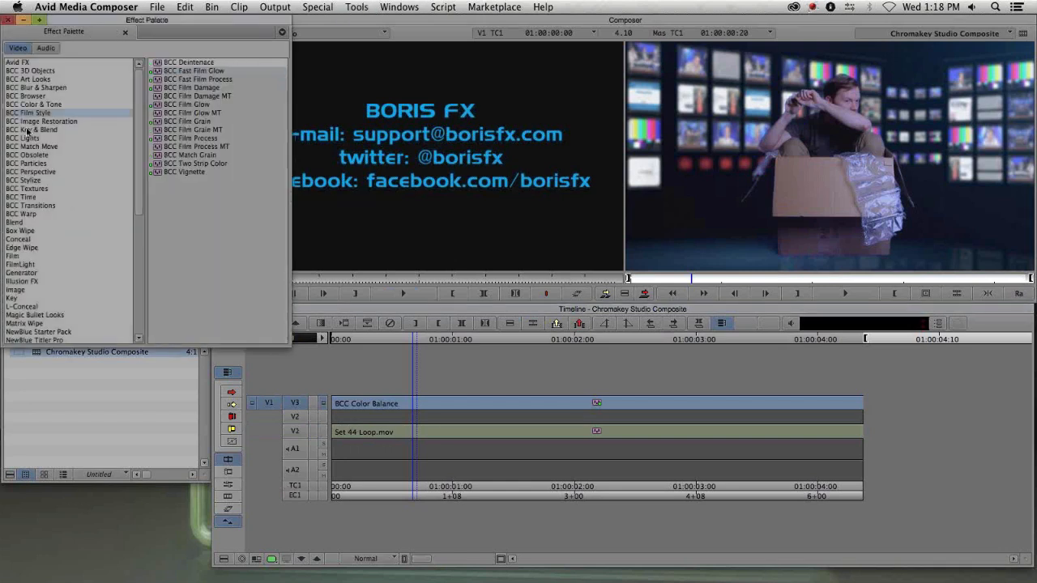
left_click(193, 121)
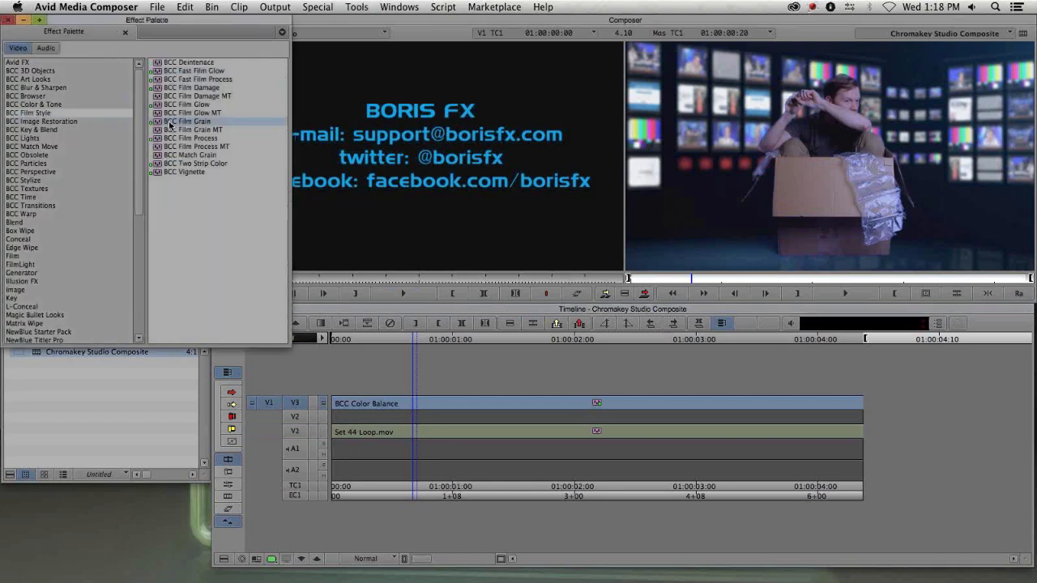
left_click_drag(169, 124, 471, 405)
left_click(471, 405)
key("shift+F10")
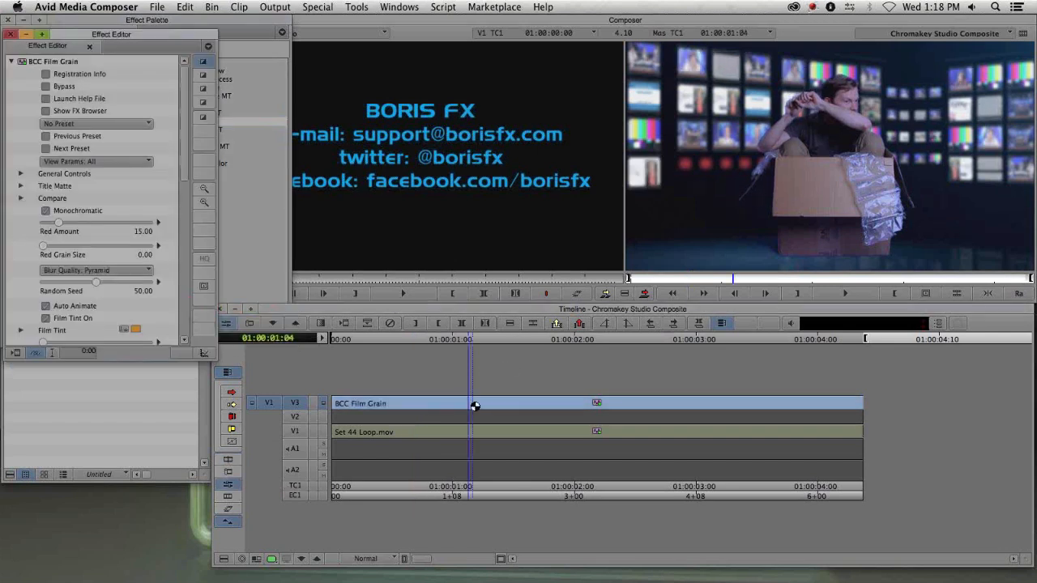
- Enable MultiFilter End in the Title Matte settings of BCC Film Grain
left_click(11, 61)
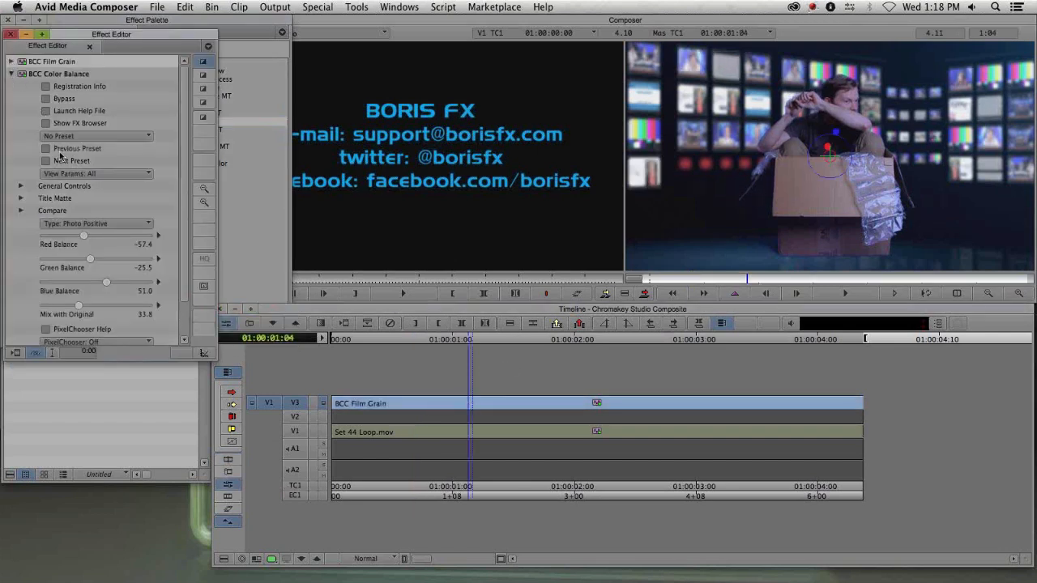
left_click(22, 197)
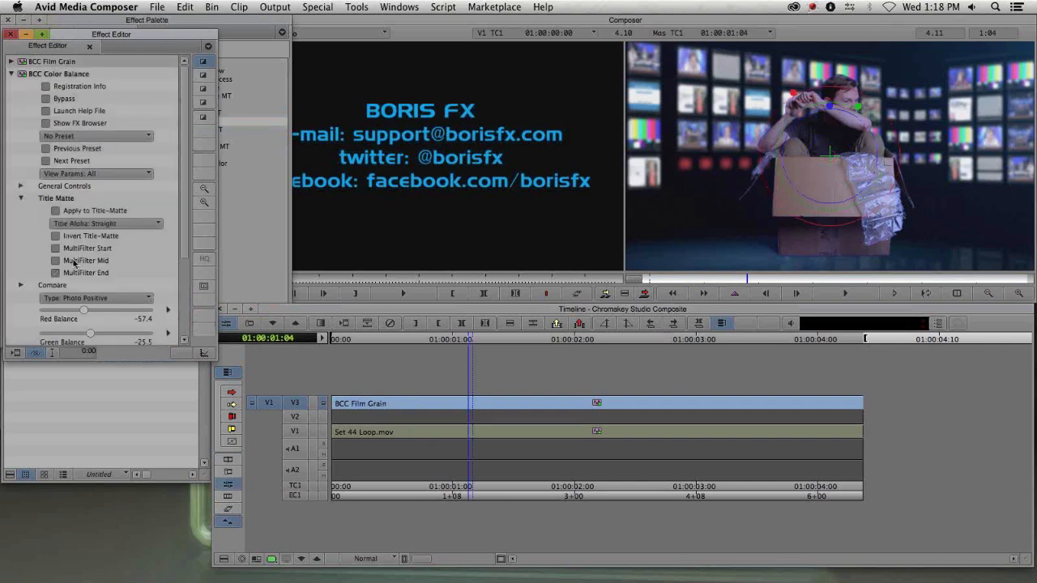
left_click(11, 62)
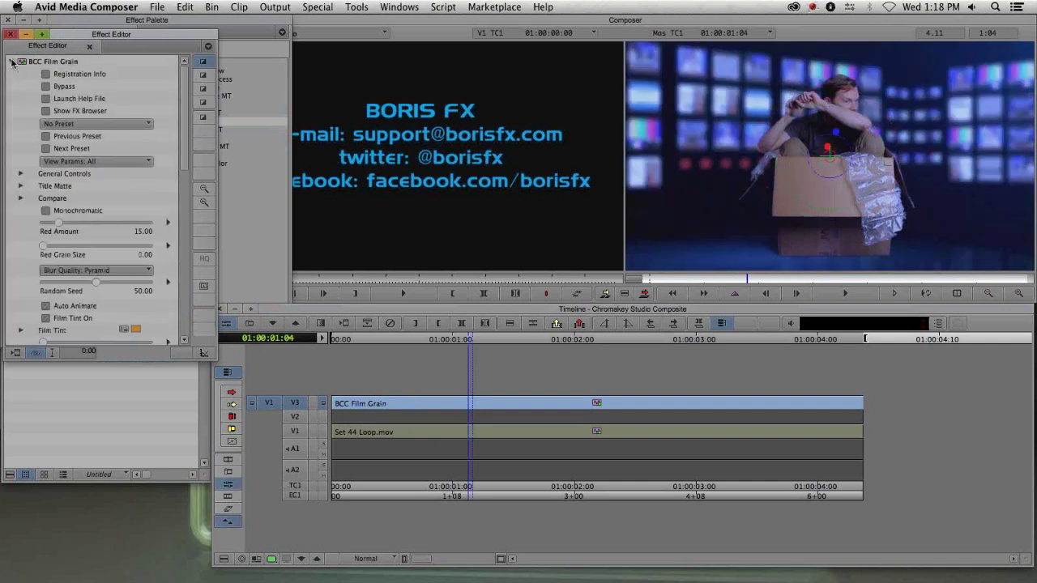
left_click(21, 185)
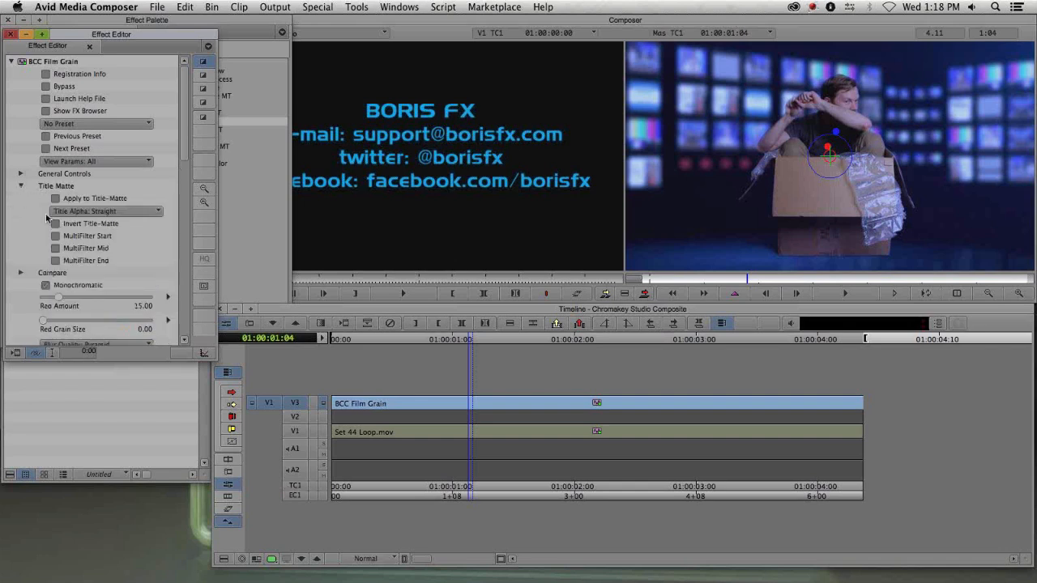
left_click(55, 261)
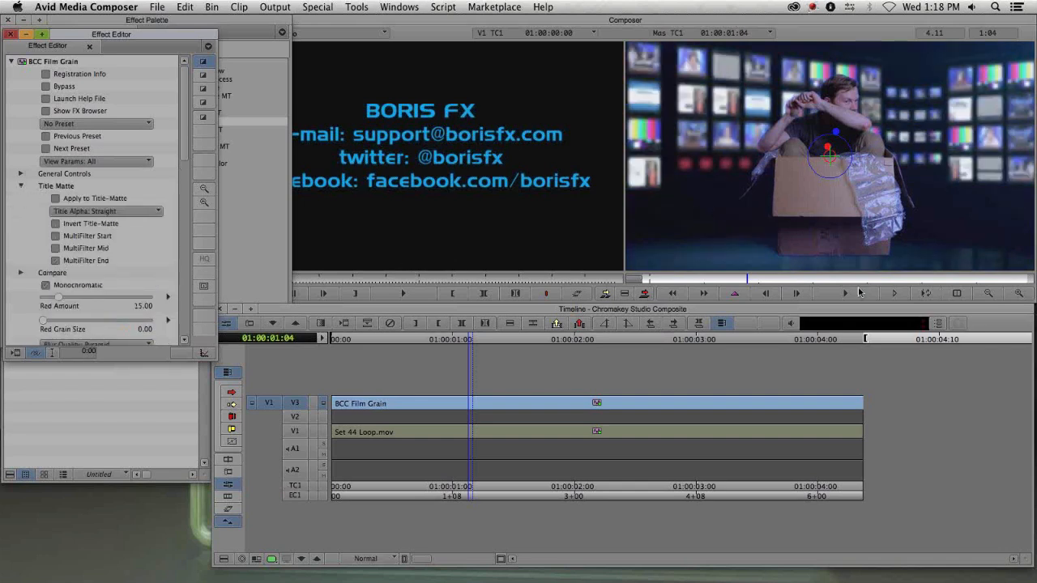
- Enlarge the record monitor to inspect the film grain up close, toggle Bypass, and reduce the view back
left_click(1019, 292)
left_click(1018, 293)
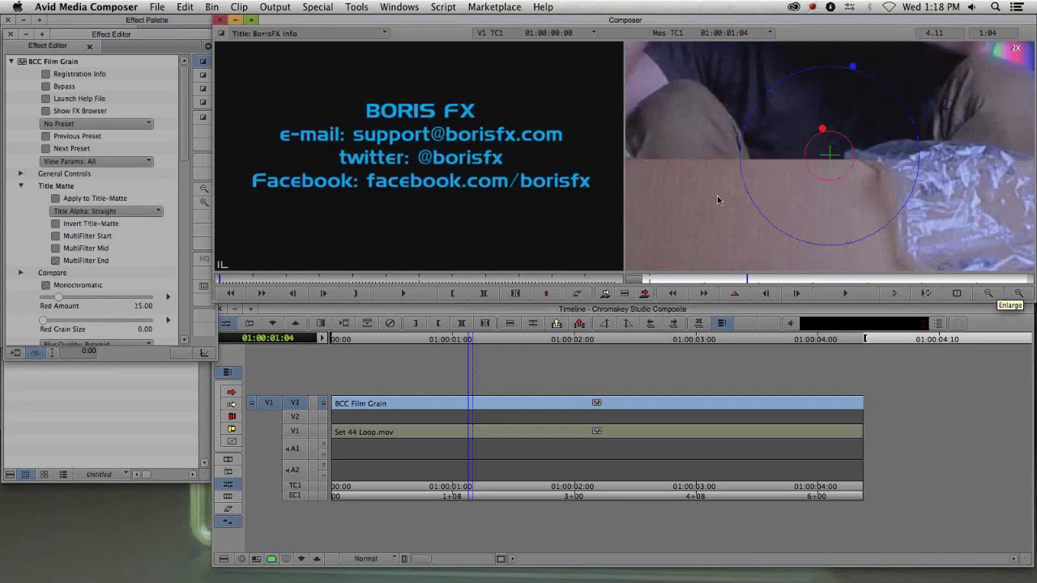
left_click(45, 90)
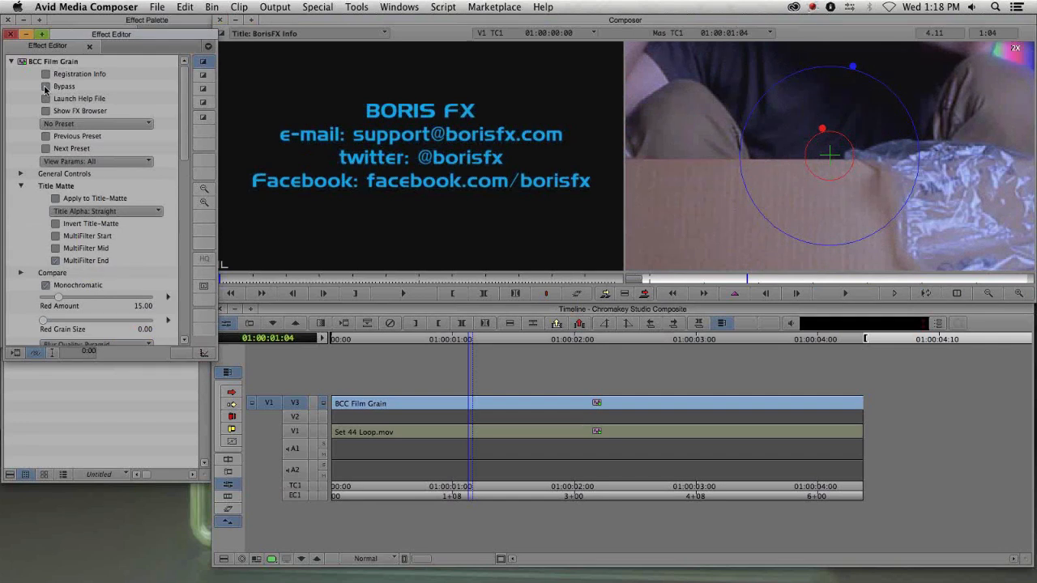
left_click(987, 295)
left_click(988, 295)
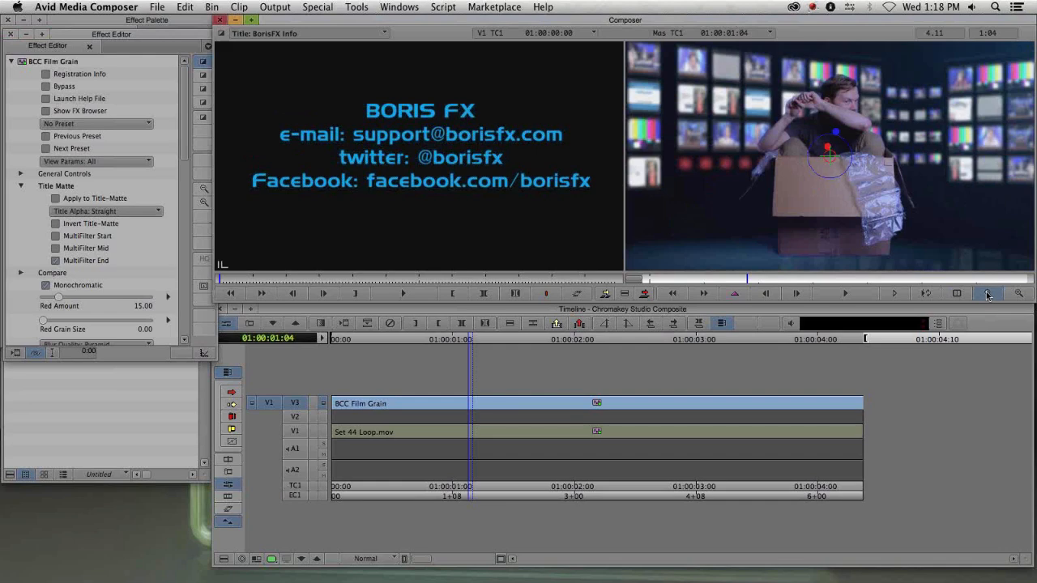
left_click(336, 374)
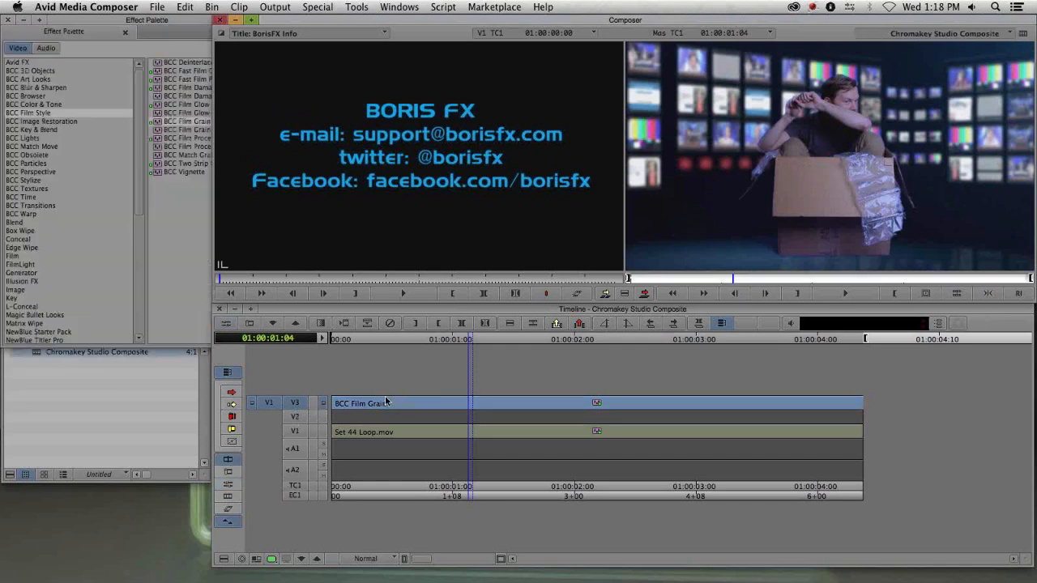
- Overwrite a duplicate of the BCC Film Grain layer onto track V2 beneath the existing V3 layer
key("i")
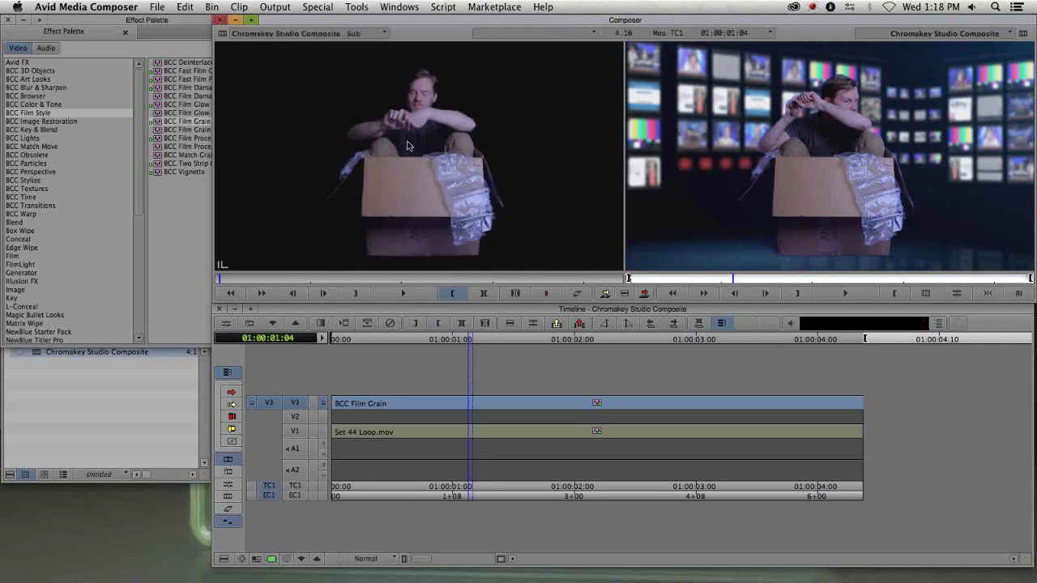
left_click(296, 415)
left_click(296, 414)
key("b")
left_click(525, 418)
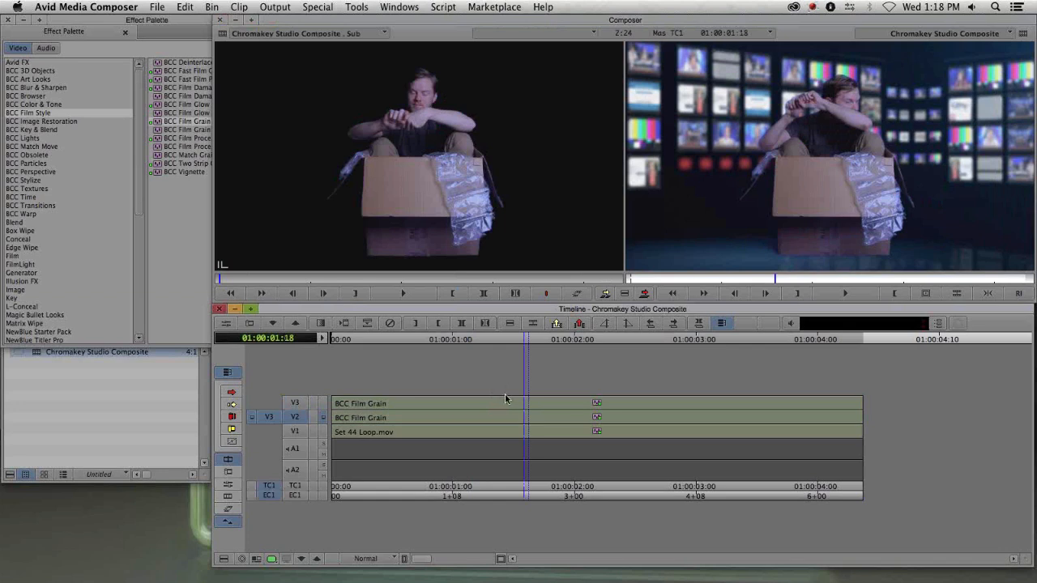
- Open the Effect Editor for the V2 layer and set its Geometrics Tumble to 180 to flip it upside down
key("F8")
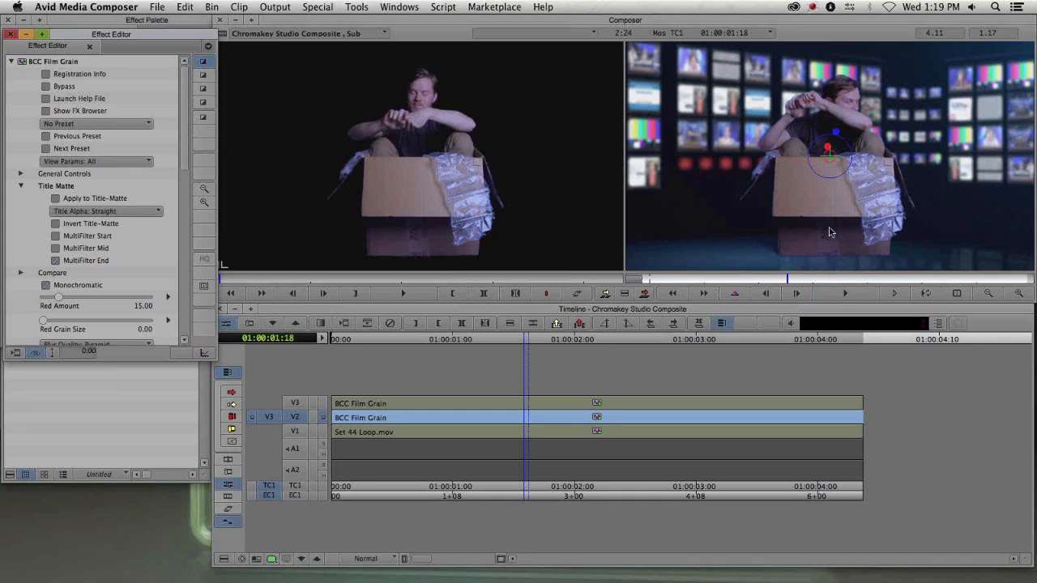
left_click_drag(187, 161, 186, 233)
left_click(21, 312)
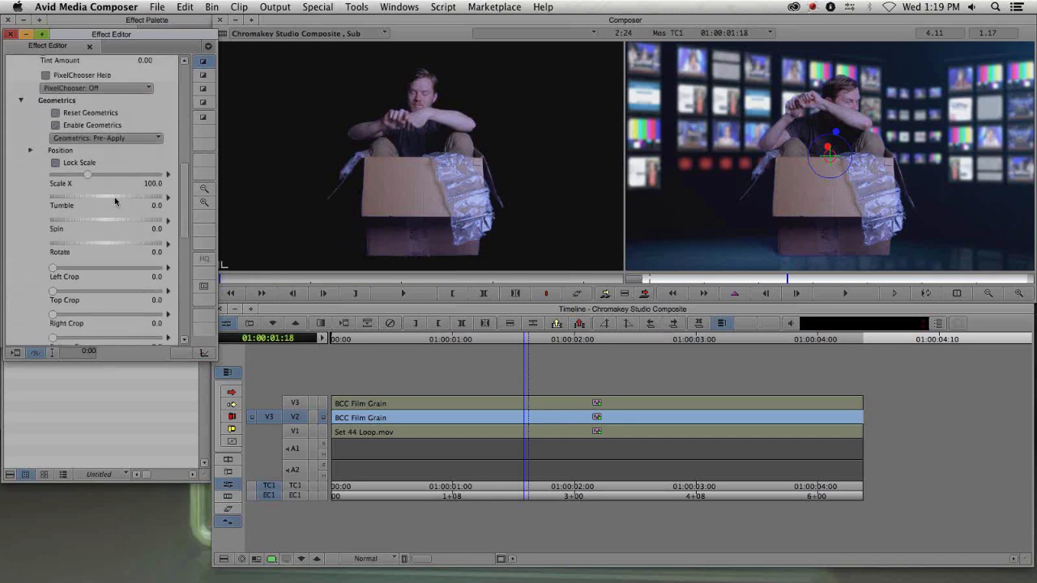
left_click_drag(104, 201, 125, 197)
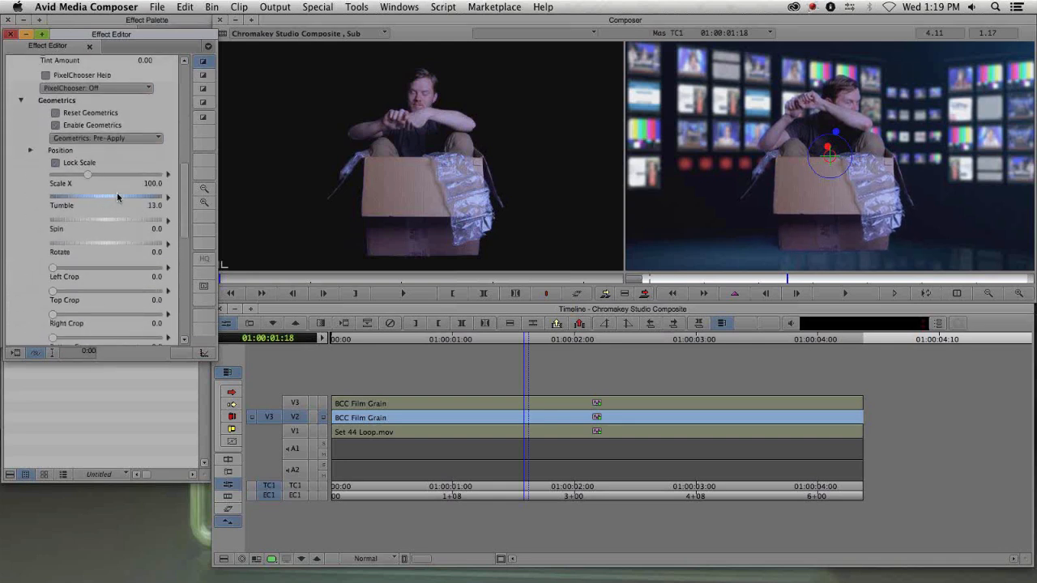
type("1")
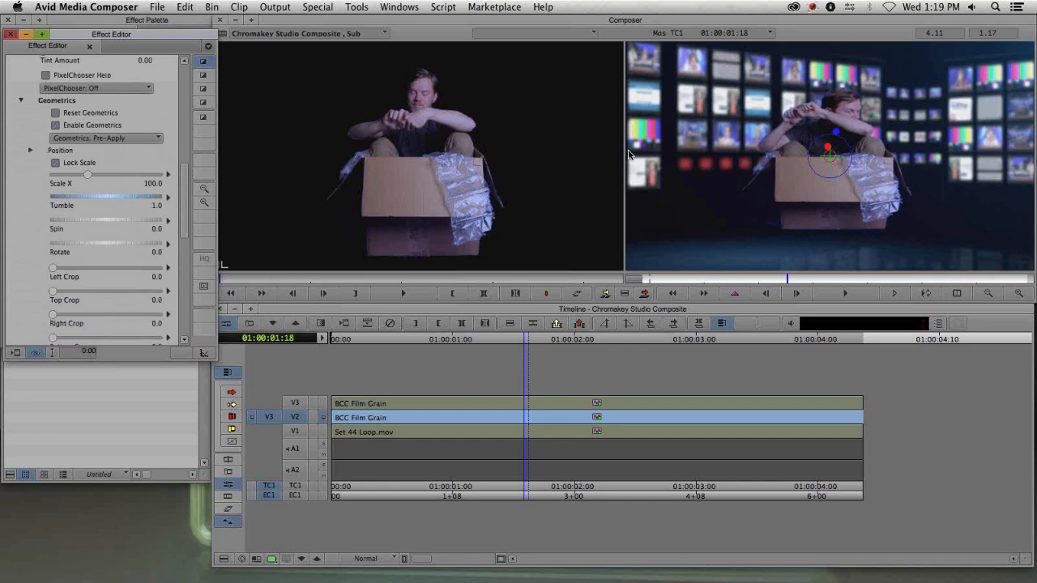
type("80")
key("Return")
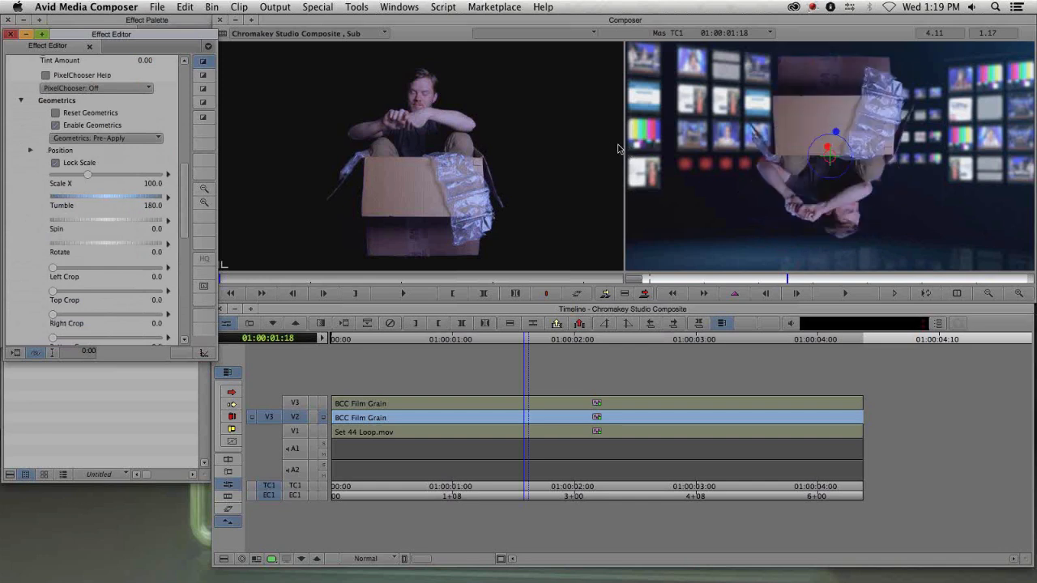
- Expand Position and move the flipped layer's Y Point to about 836.7 so it sits below as a reflection
left_click(29, 151)
left_click_drag(116, 187, 163, 175)
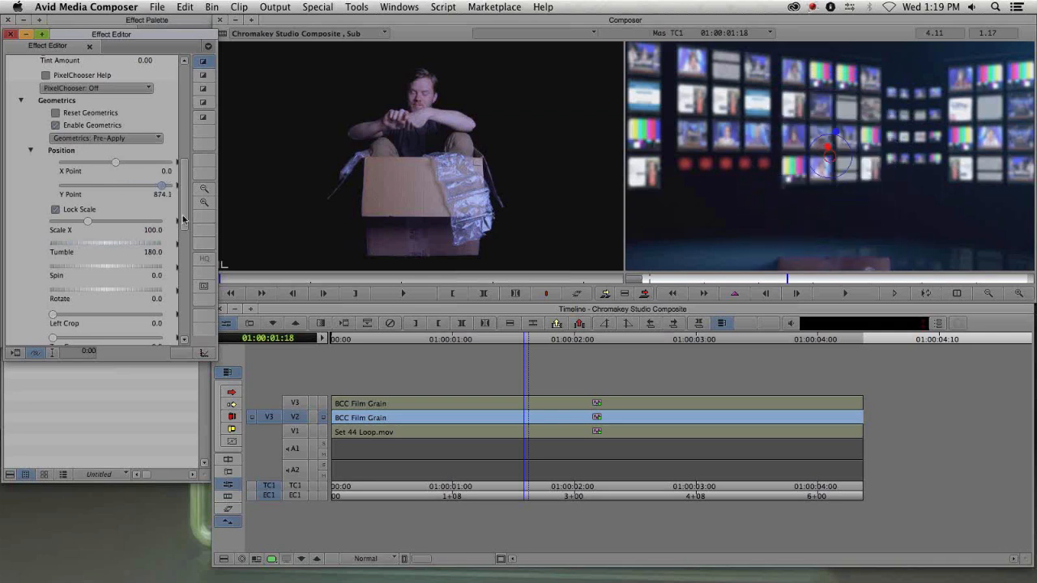
left_click(323, 405)
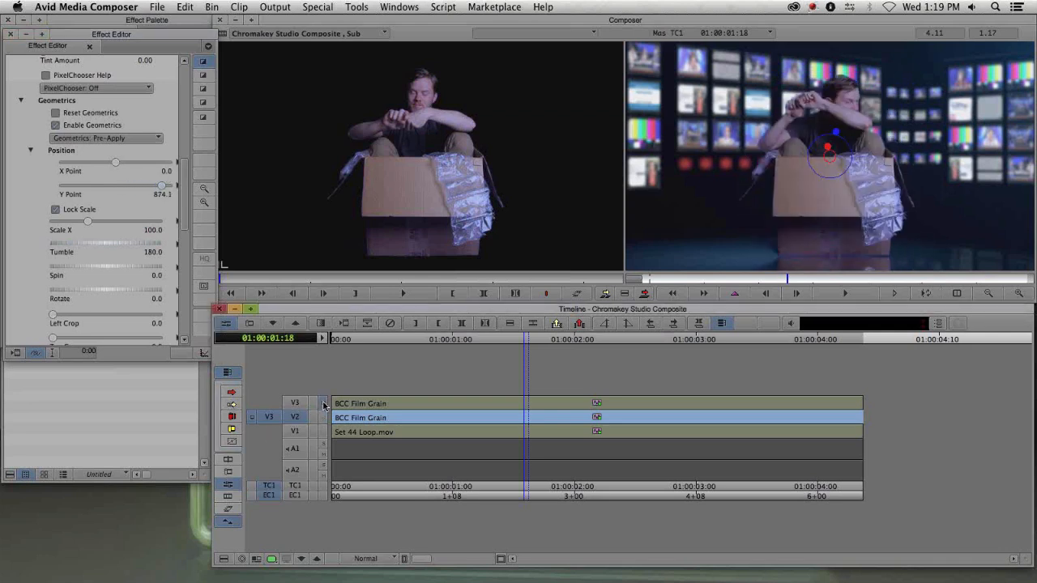
left_click(162, 188)
left_click_drag(165, 189, 159, 189)
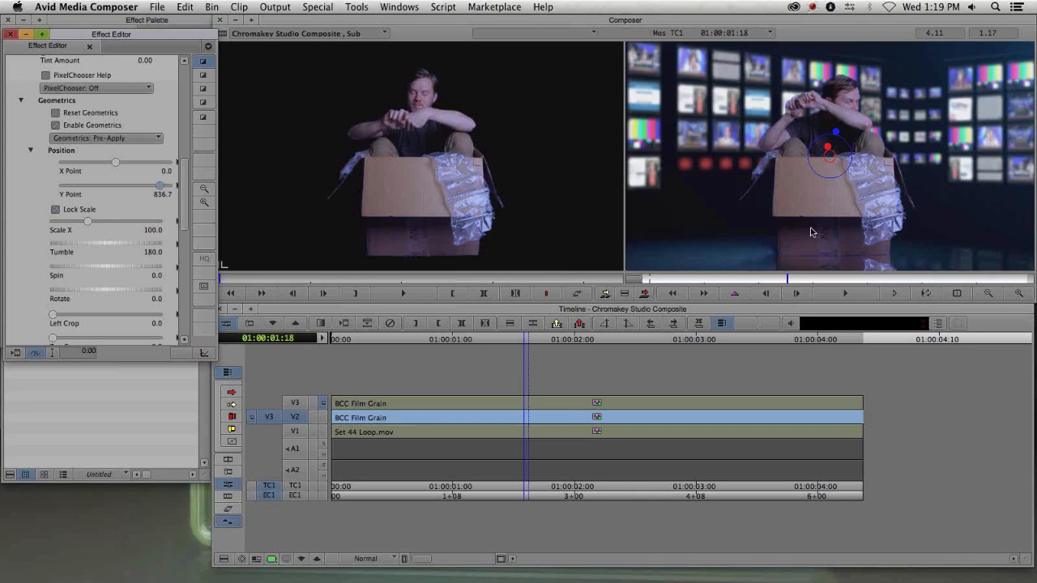
- Lower the reflection layer's Effect Layer Opacity to about 41.9 in General Controls, close the editor, and scrub to review it
left_click_drag(185, 192, 187, 102)
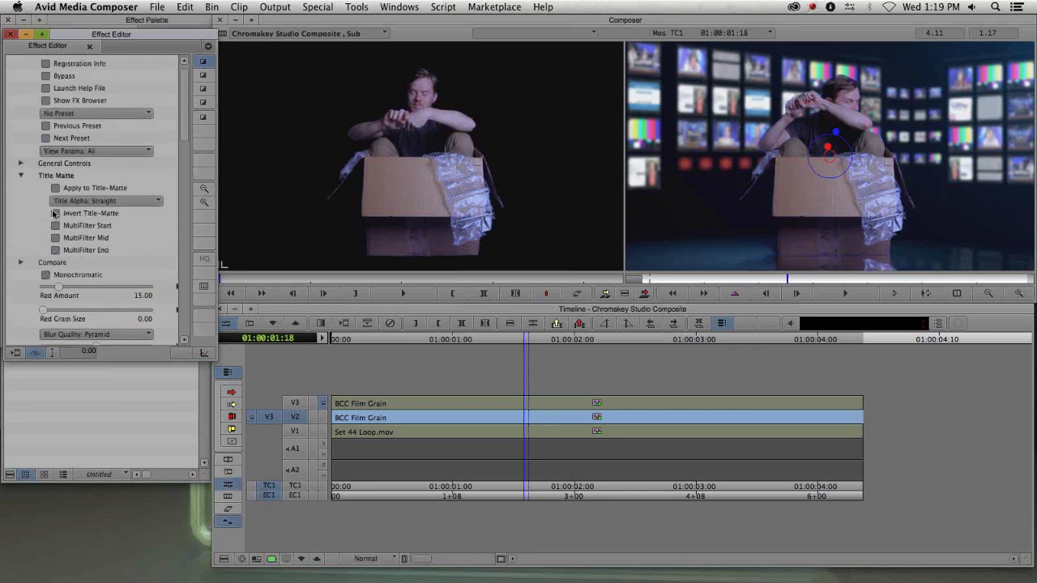
left_click(21, 163)
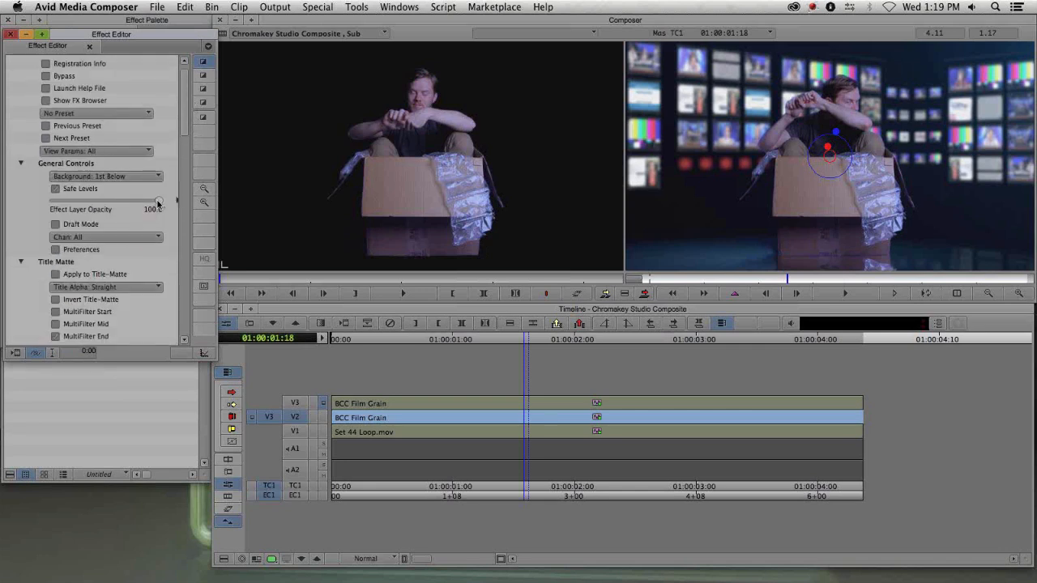
left_click(118, 208)
left_click_drag(112, 202, 108, 209)
left_click(99, 207)
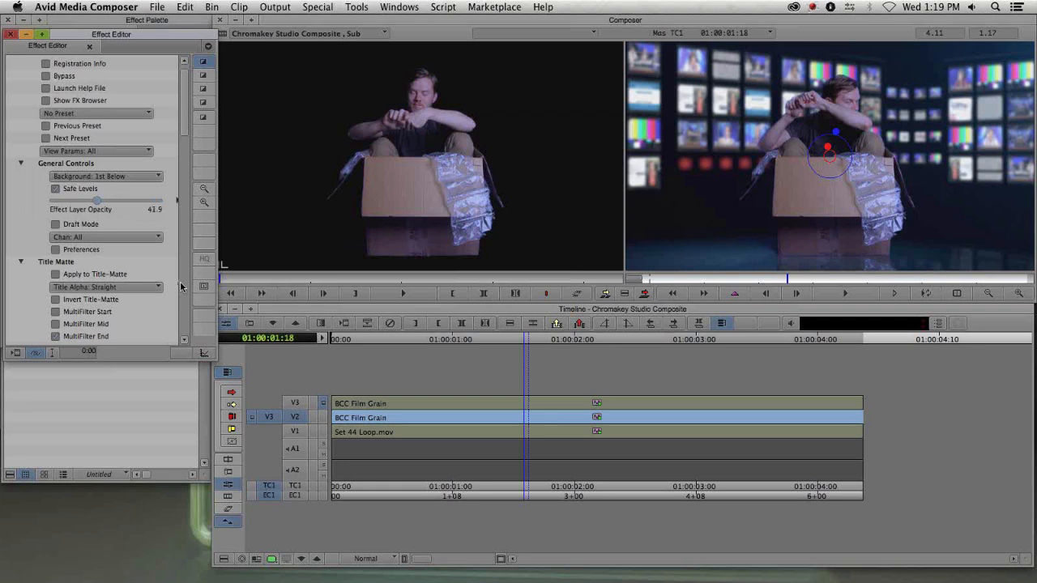
key("super+w")
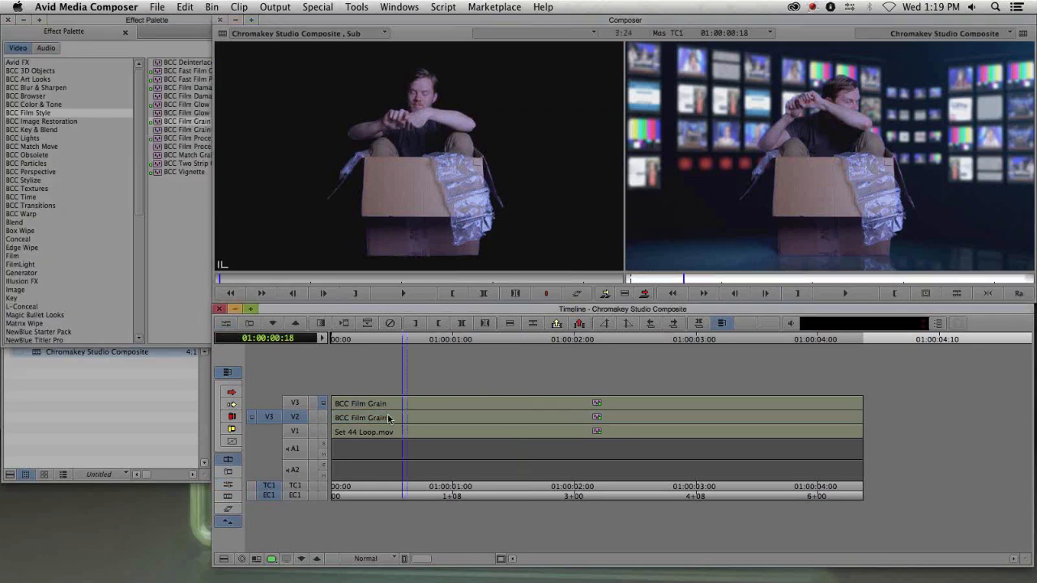
left_click_drag(421, 418, 733, 421)
left_click_drag(649, 420, 427, 422)
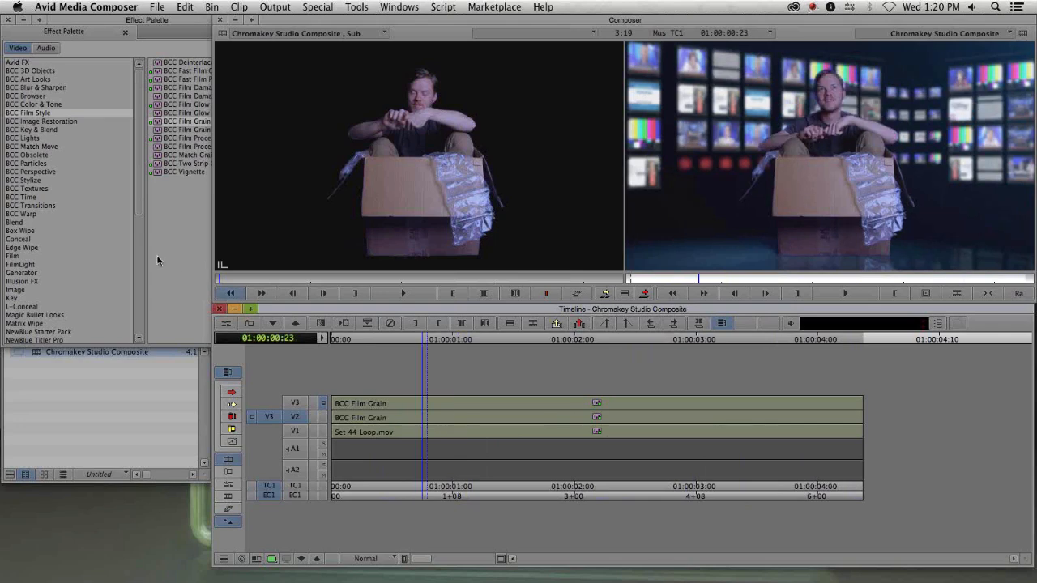
- Bring up the project window and close the Chromakey Studio Composite bin
left_click_drag(61, 19, 239, 58)
left_click(185, 58)
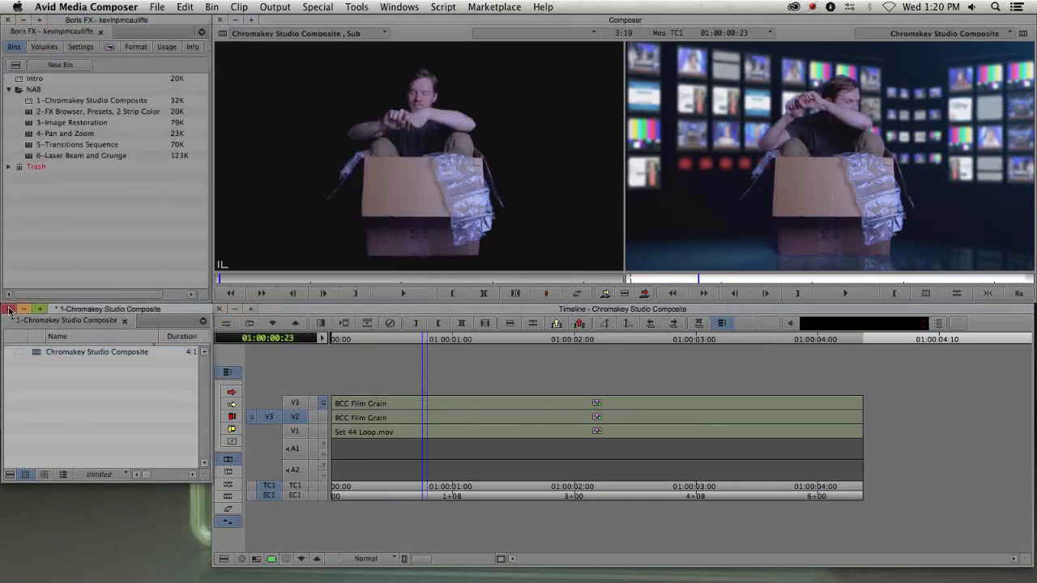
left_click(9, 309)
left_click(7, 311)
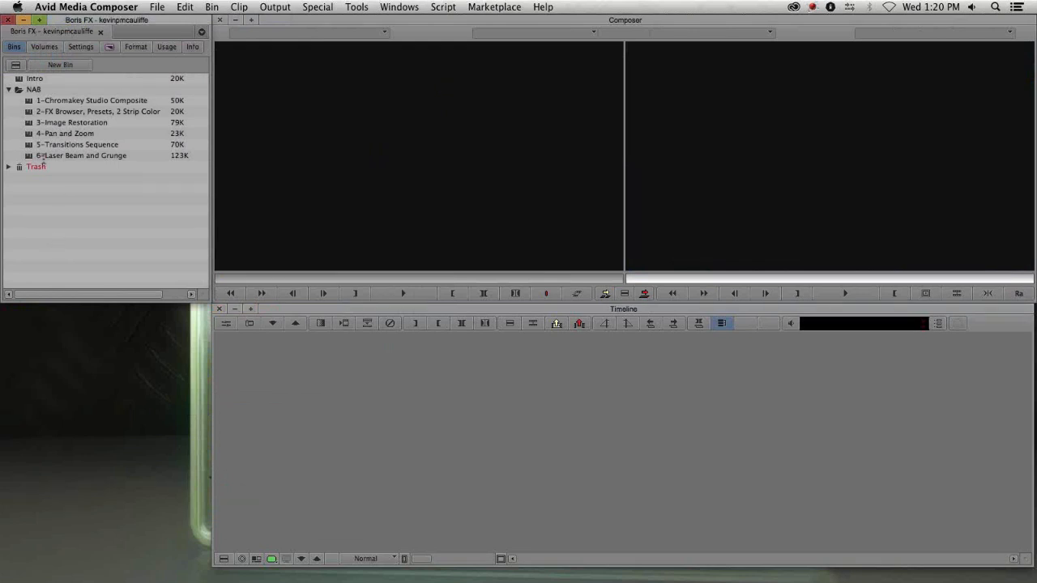
- Open the 2-FX Browser, Presets, 2 Strip Color bin and resize its window
double_click(26, 112)
left_click_drag(102, 326, 102, 312)
left_click_drag(204, 427, 200, 460)
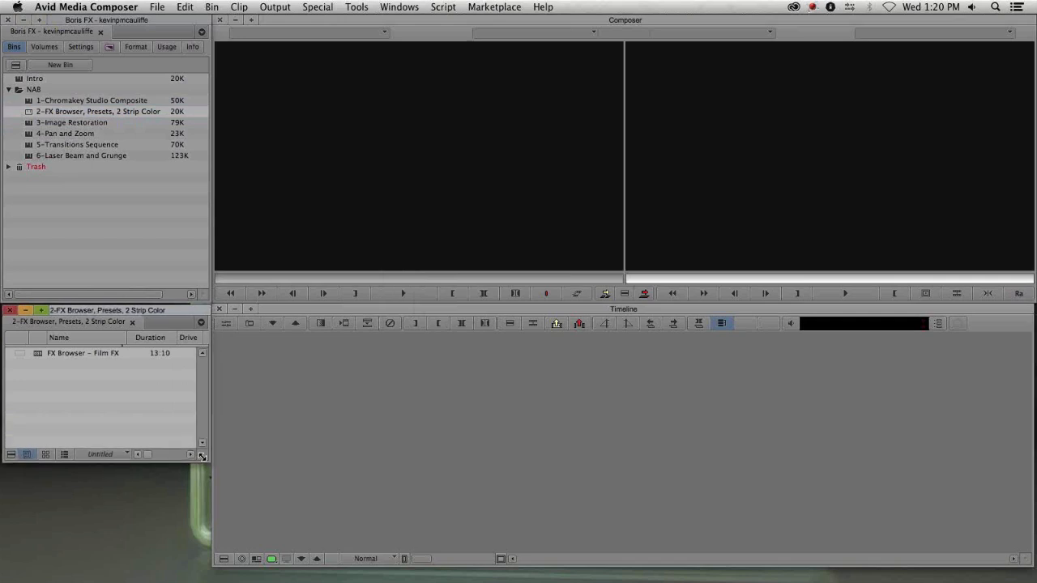
left_click(164, 259)
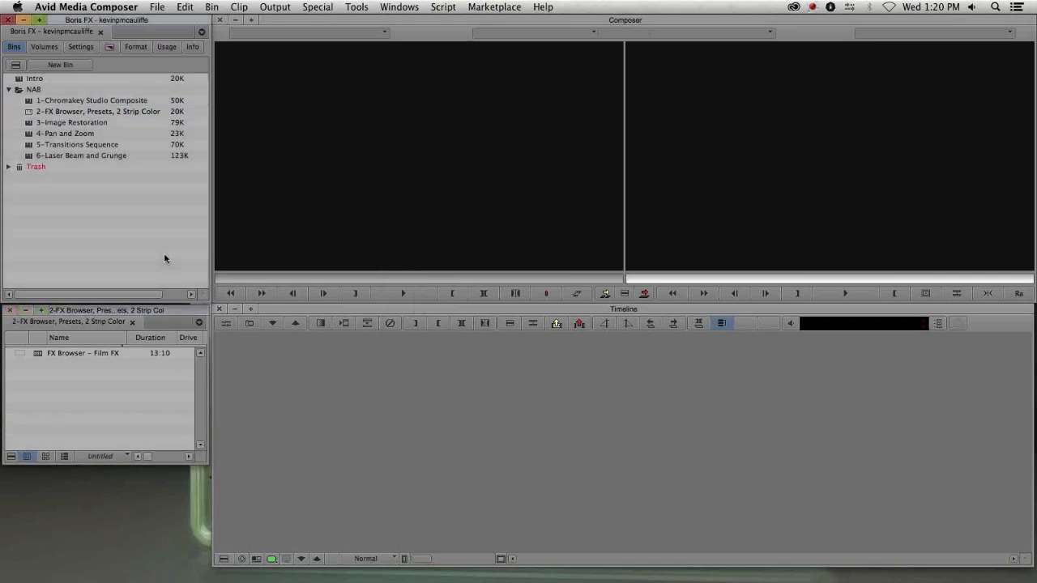
- Open the Effect Palette and reposition it above the bin
key("super+8")
left_click_drag(296, 68, 137, 34)
left_click_drag(308, 350, 212, 304)
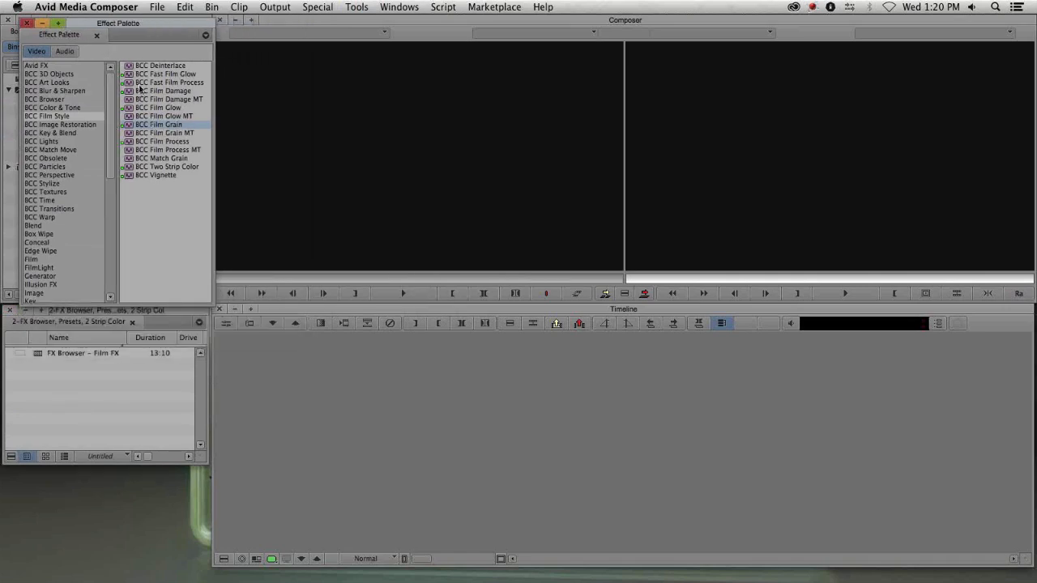
left_click_drag(129, 23, 120, 19)
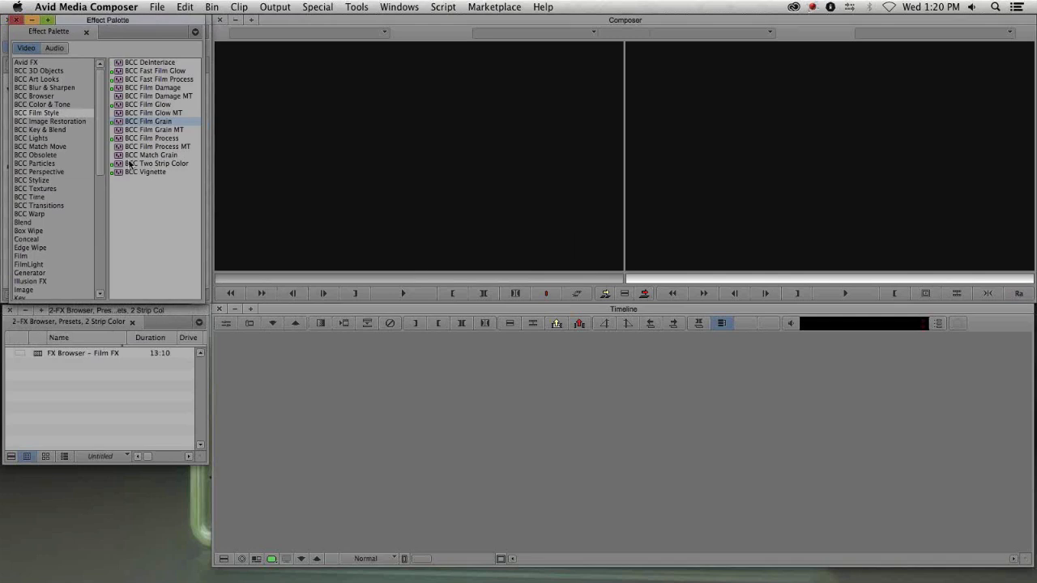
- Load the FX Browser – Film FX sequence into the timeline and scrub through its first shot
double_click(81, 353)
left_click_drag(426, 442, 384, 437)
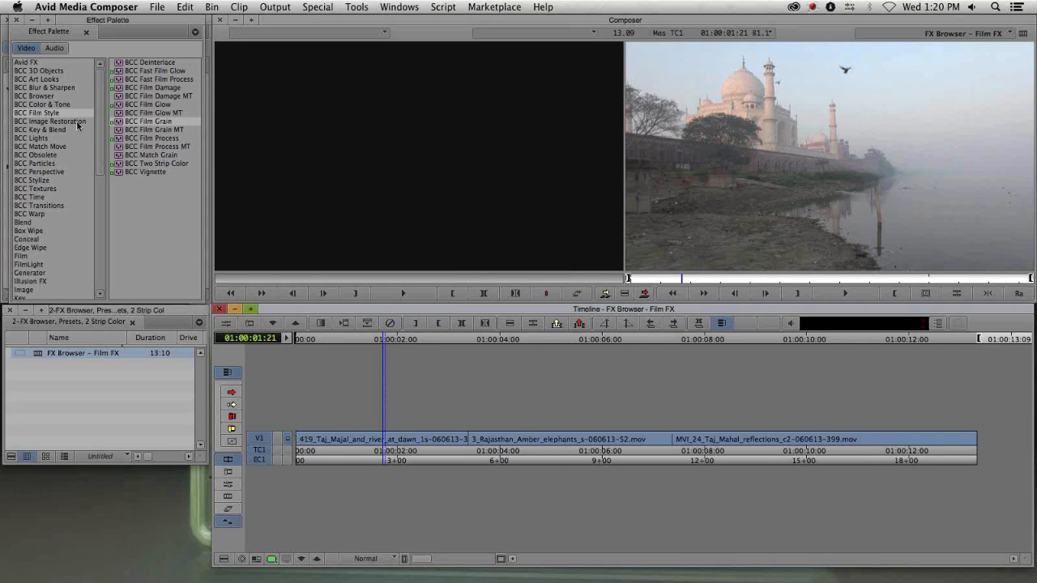
left_click(405, 440)
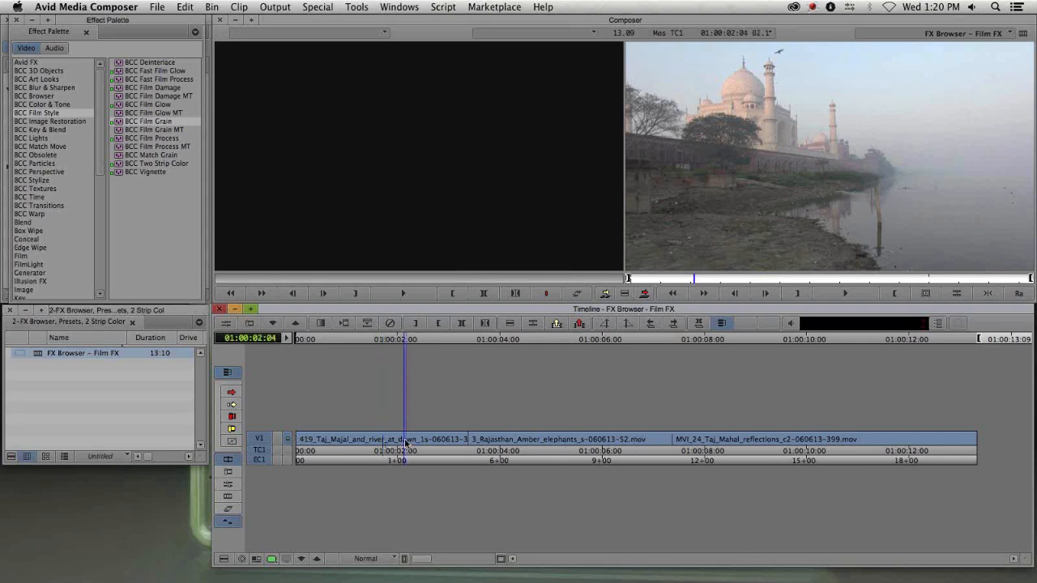
- Select all three clips on V1 and apply BCC Two Strip Color from BCC Film Style to them
key("F11")
left_click(426, 442)
left_click(536, 443, "shift")
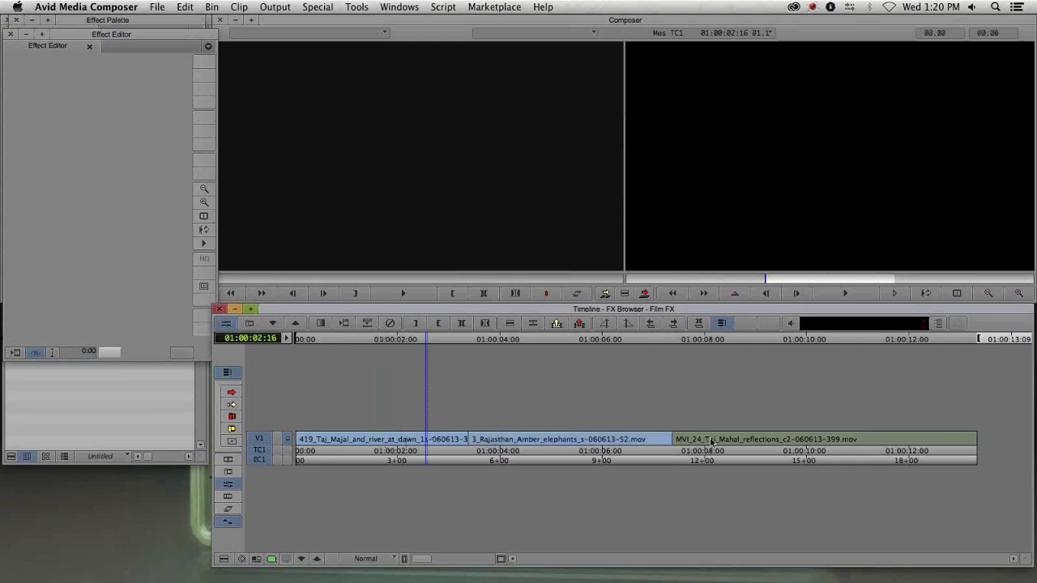
left_click(709, 443, "shift")
left_click(145, 187)
key("super+8")
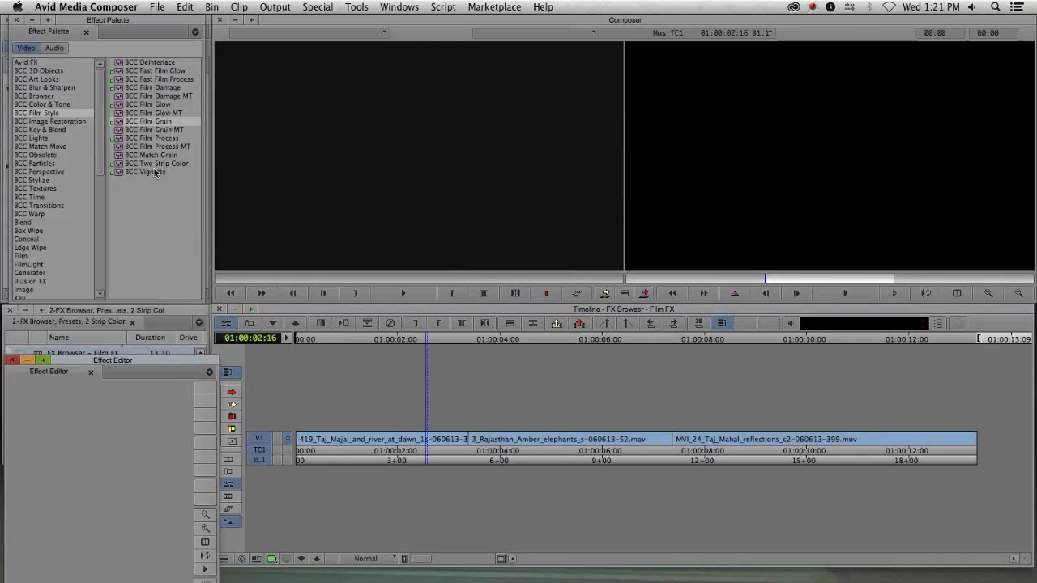
double_click(155, 163)
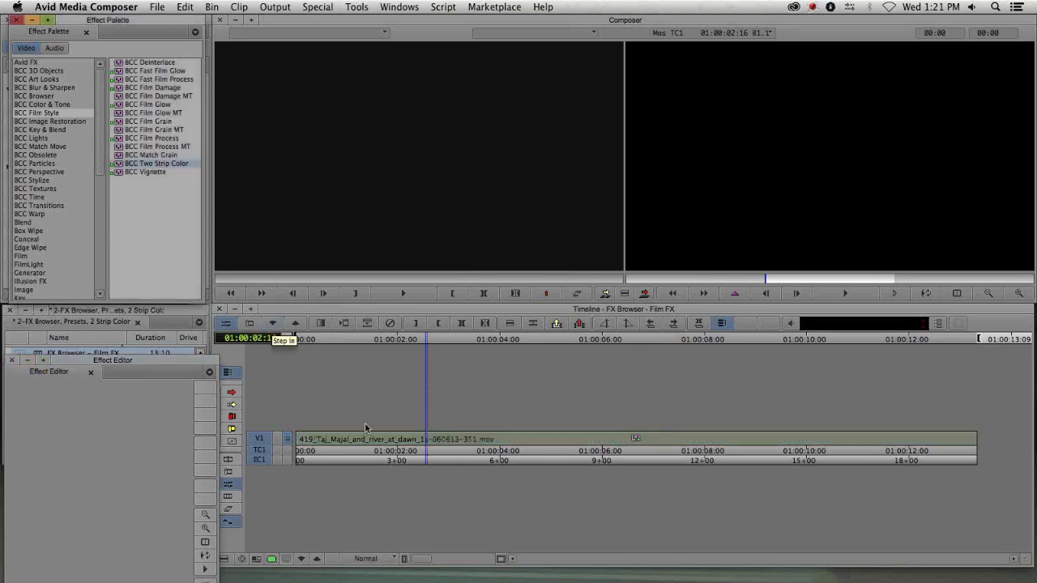
- Expand the nested Two Strip Color clip to view its contents and scrub back to the first shot
left_click(533, 455)
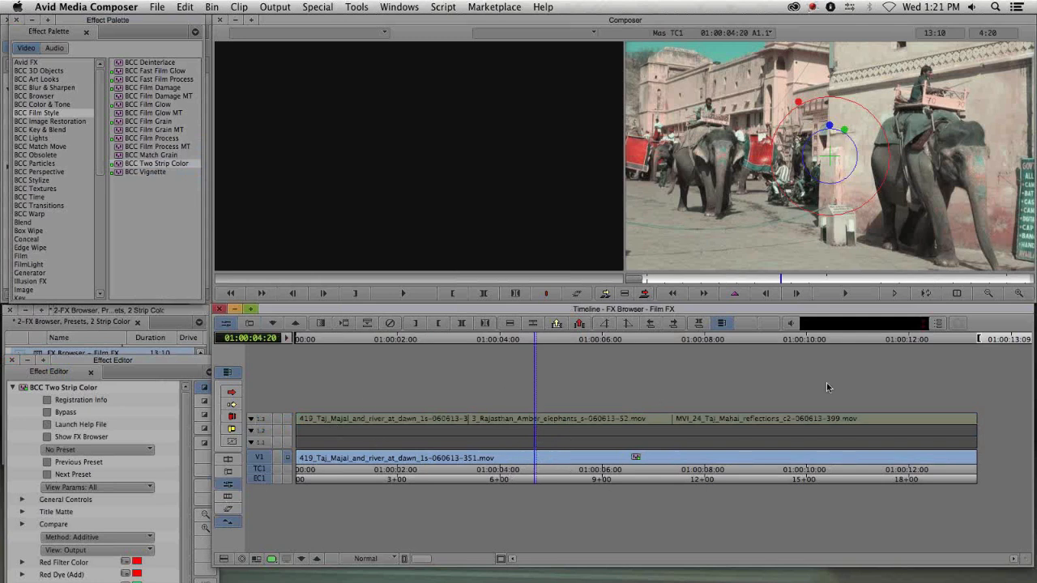
left_click(542, 460)
left_click_drag(543, 460, 428, 452)
- Try raising the Two Strip Color Saturation to about 312.5, then undo the change
left_click_drag(150, 357, 212, 84)
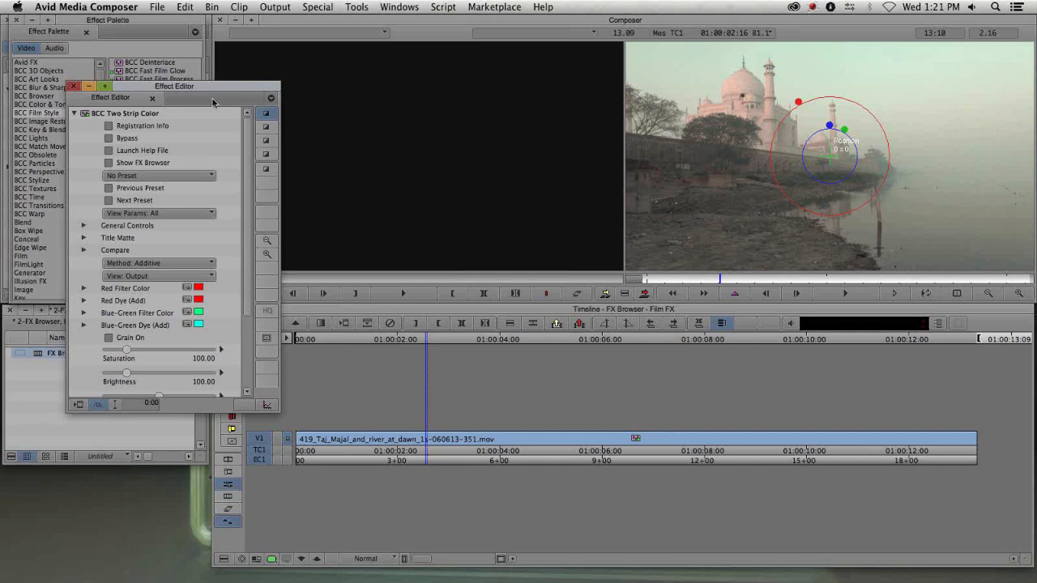
left_click_drag(217, 86, 216, 85)
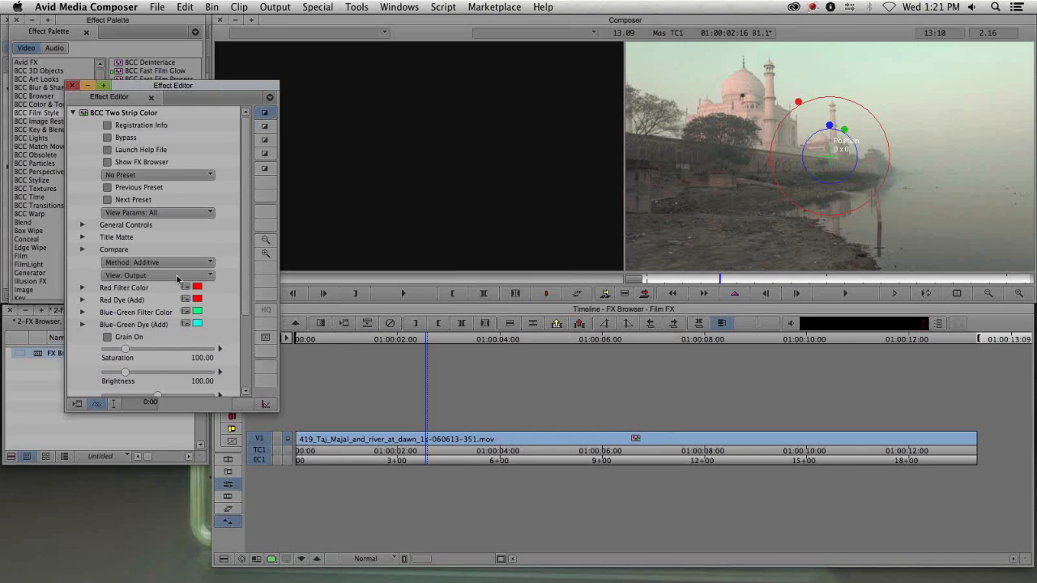
left_click_drag(126, 349, 172, 355)
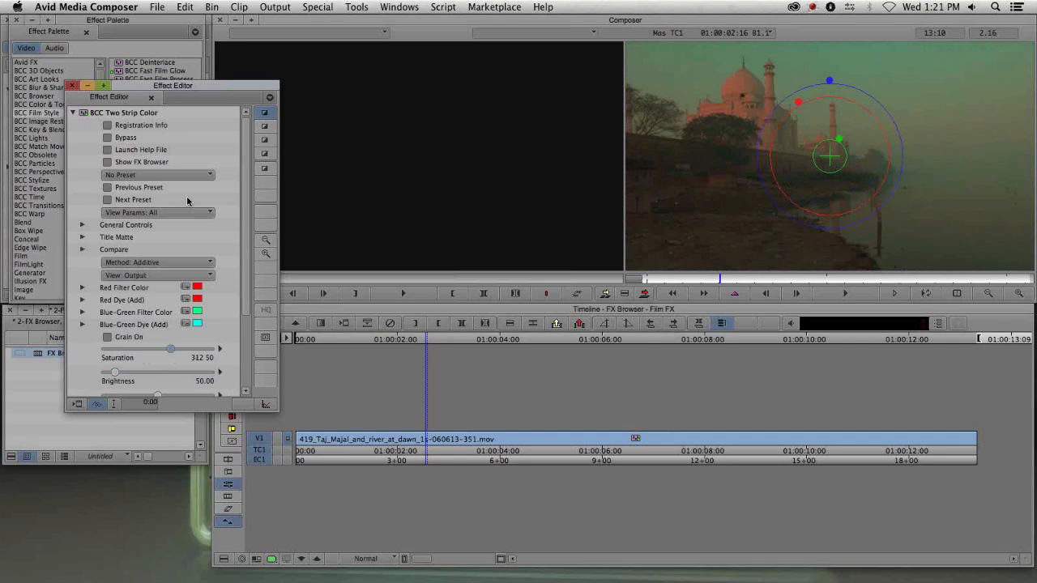
key("super+z")
key("super+z")
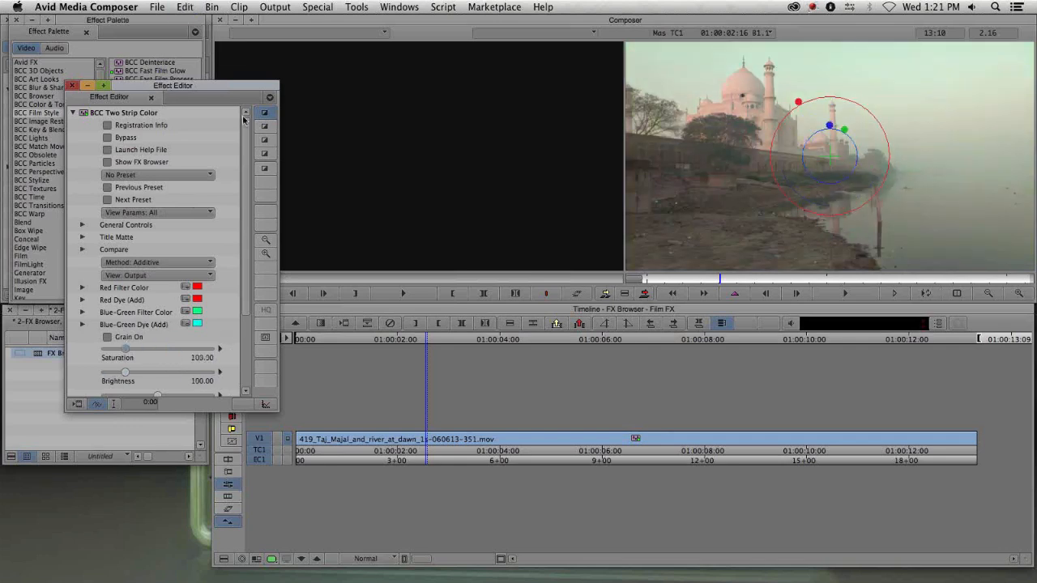
- Reposition the Effect Editor window below the Effect Palette and bring the palette forward
left_click_drag(165, 89, 422, 143)
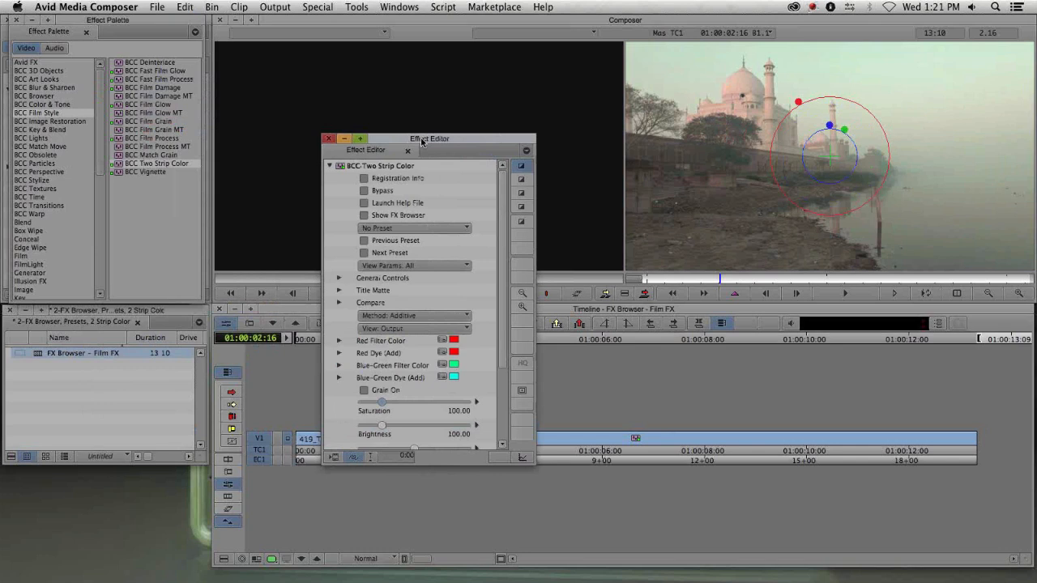
left_click_drag(448, 141, 163, 196)
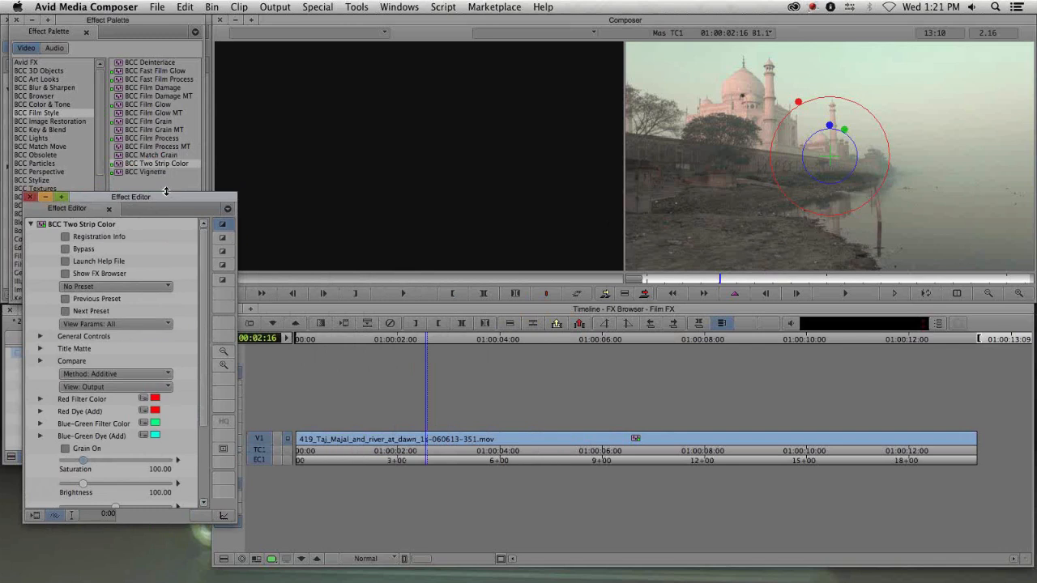
left_click_drag(168, 210, 165, 219)
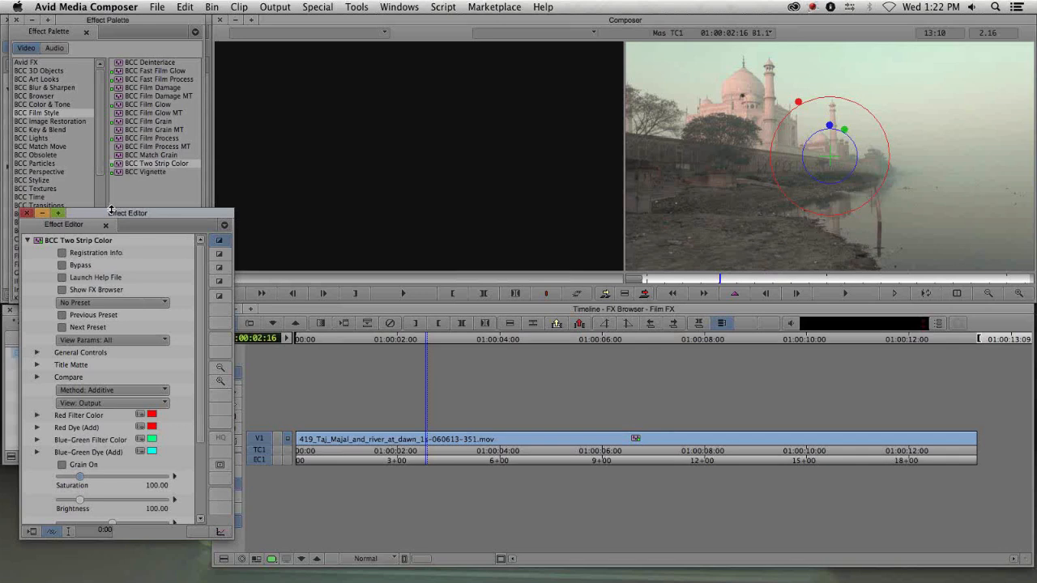
left_click(118, 39)
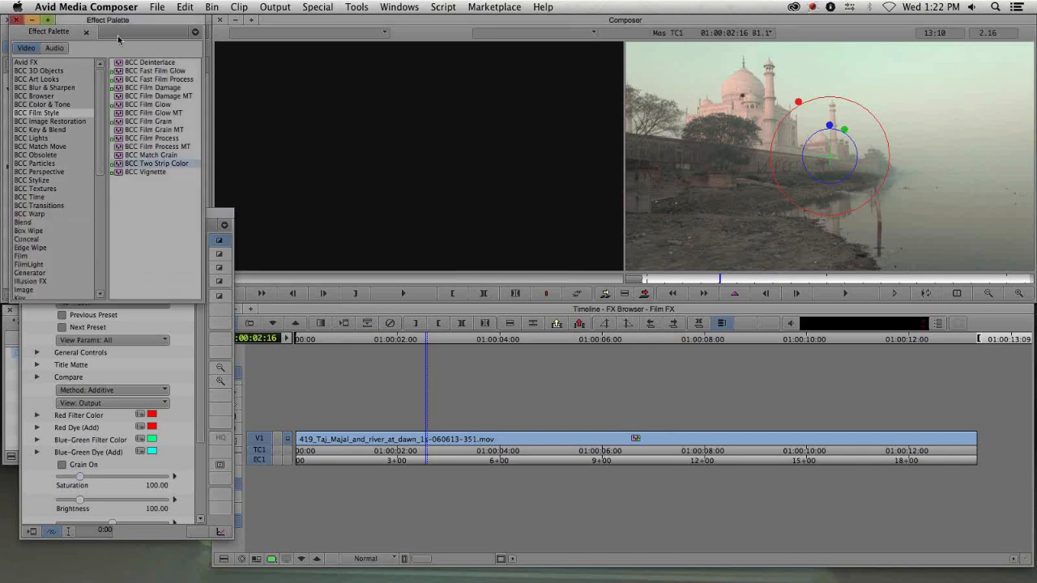
- Browse the BCC Browser category, move the Effect Editor up over the palette, and scrub back to the sequence start
left_click(32, 96)
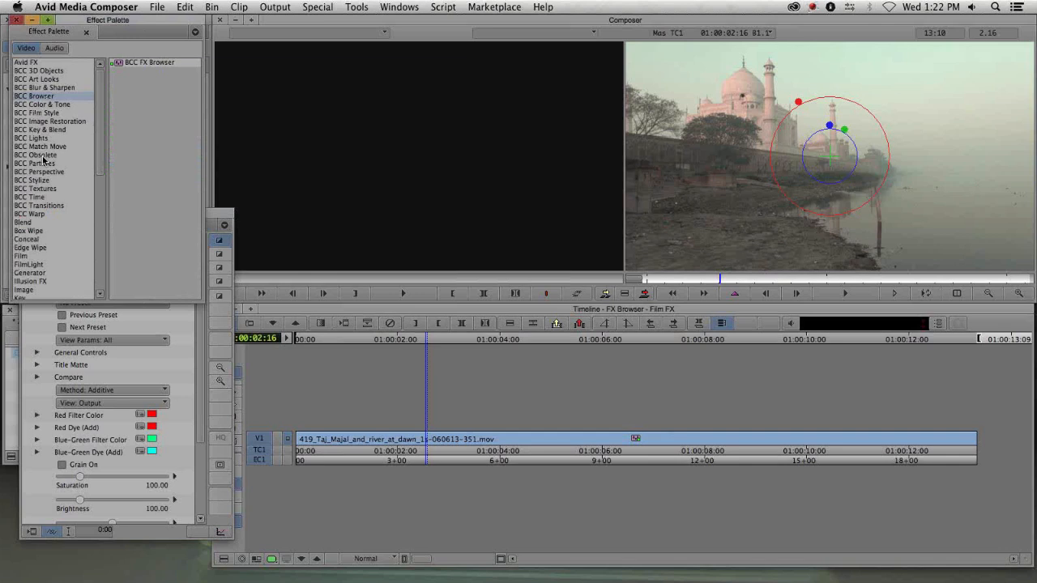
left_click_drag(208, 216, 201, 85)
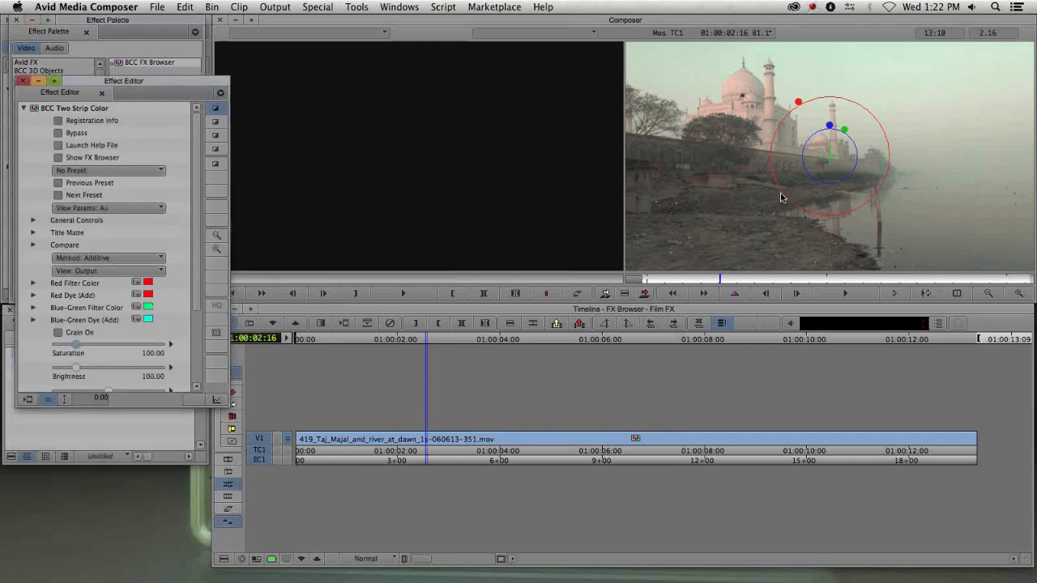
left_click_drag(770, 280, 628, 278)
left_click(73, 85)
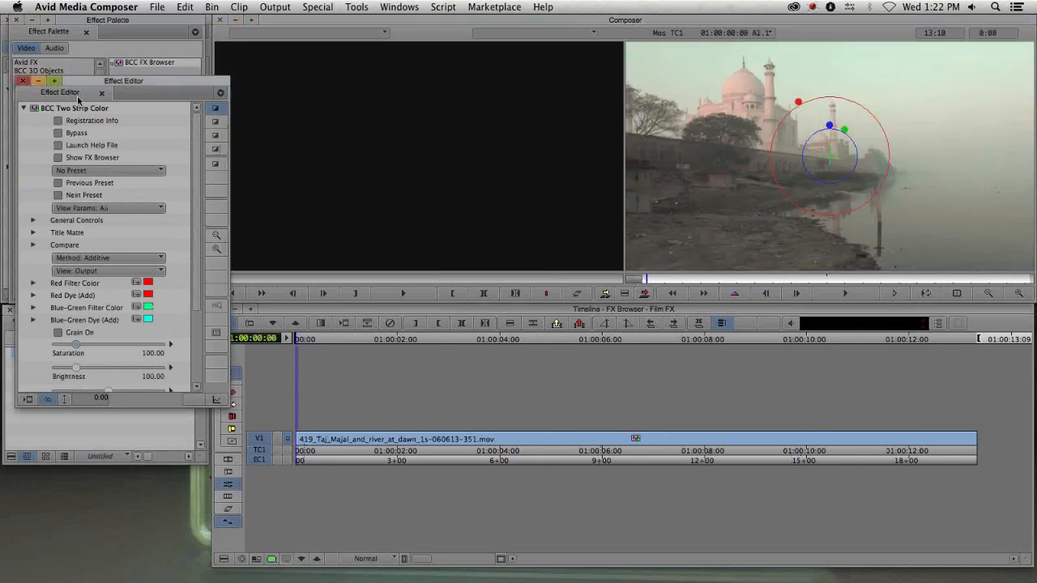
- Open the BCC FX Browser for Two Strip Color, shrink the preset thumbnails, and cancel out of it
left_click(77, 158)
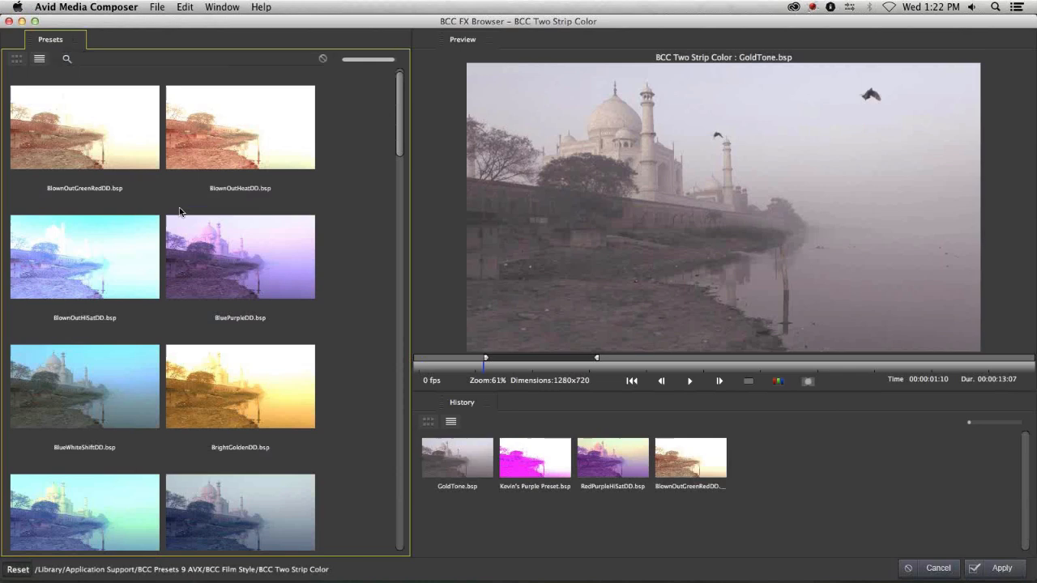
left_click_drag(393, 64, 345, 63)
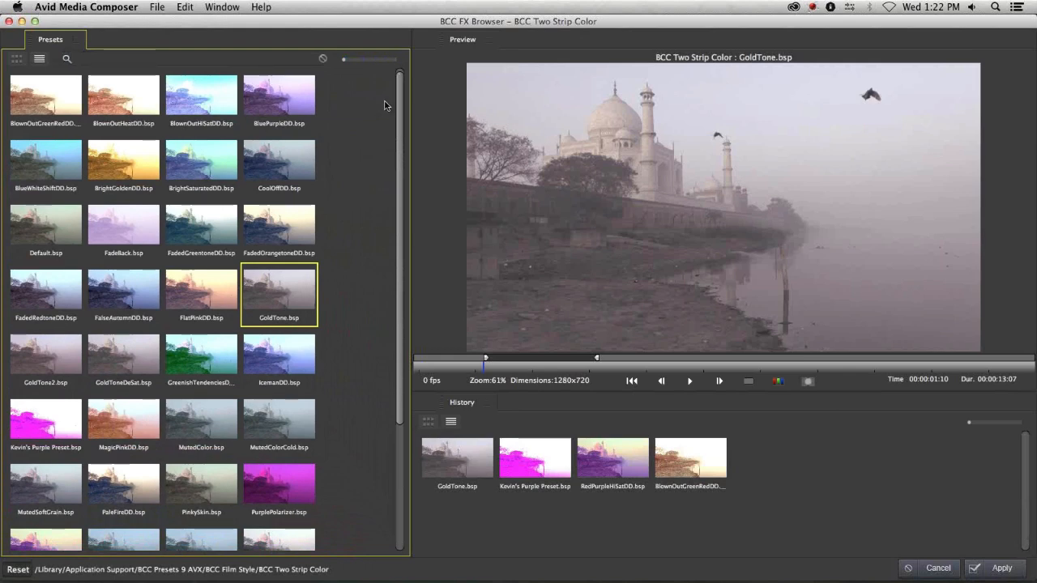
left_click_drag(401, 98, 416, 66)
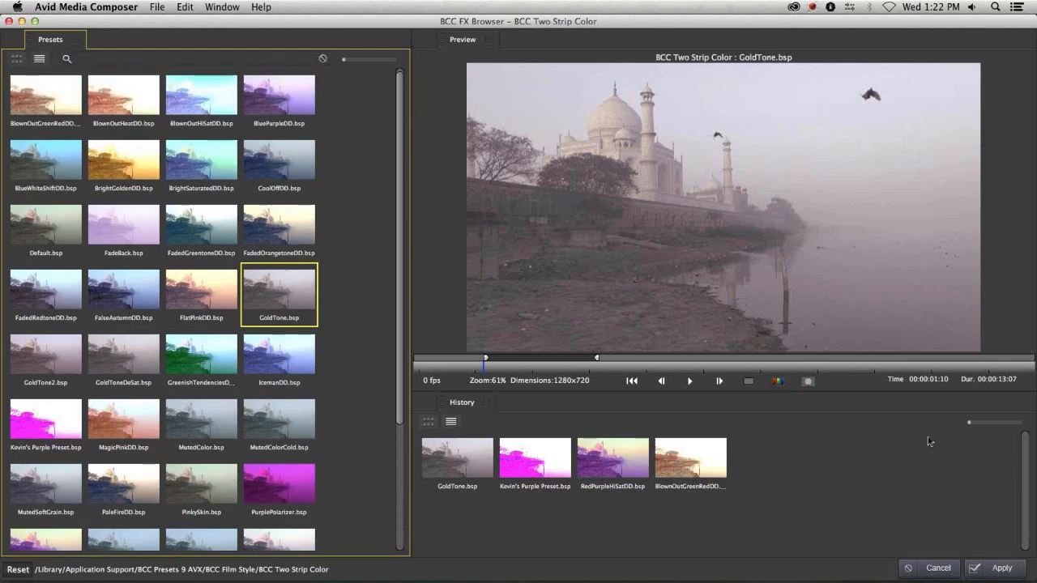
left_click(937, 569)
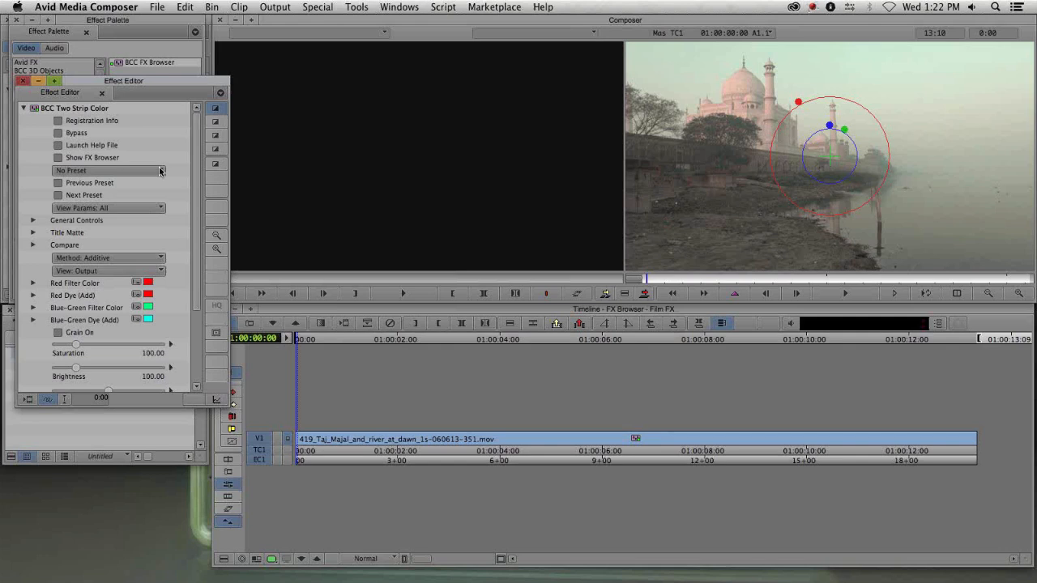
- Try the BlownOutGreenRedDD and BlownOutHeatDD presets, then step forward through the following presets
left_click(96, 170)
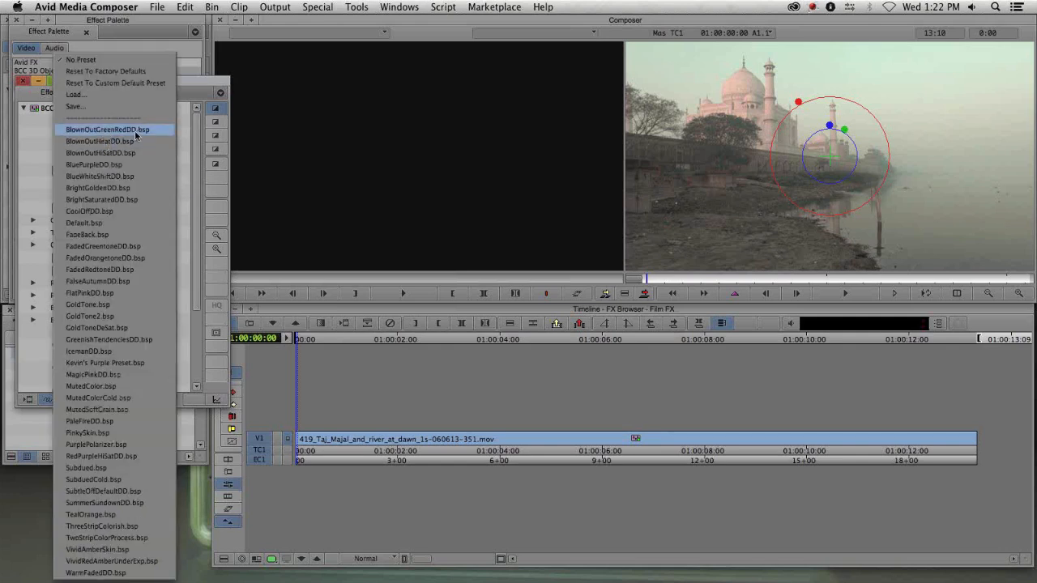
left_click(134, 131)
left_click(118, 171)
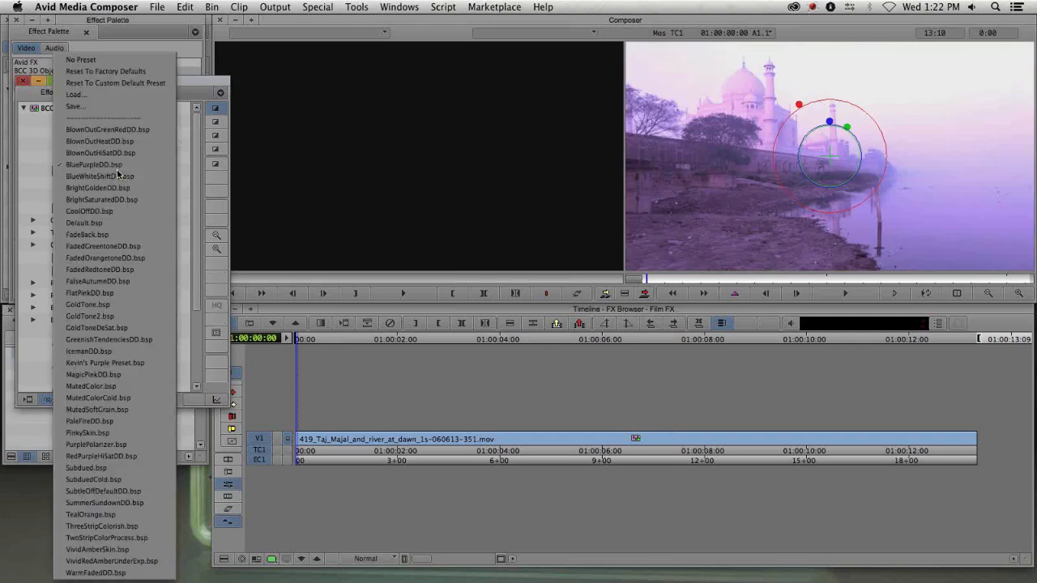
left_click(120, 150)
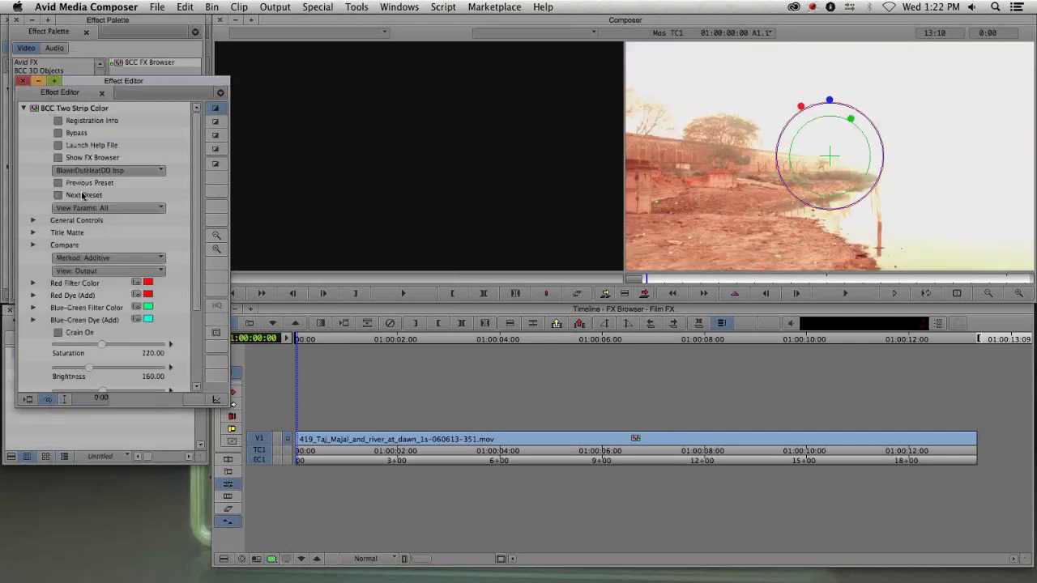
left_click(84, 195)
left_click(83, 195)
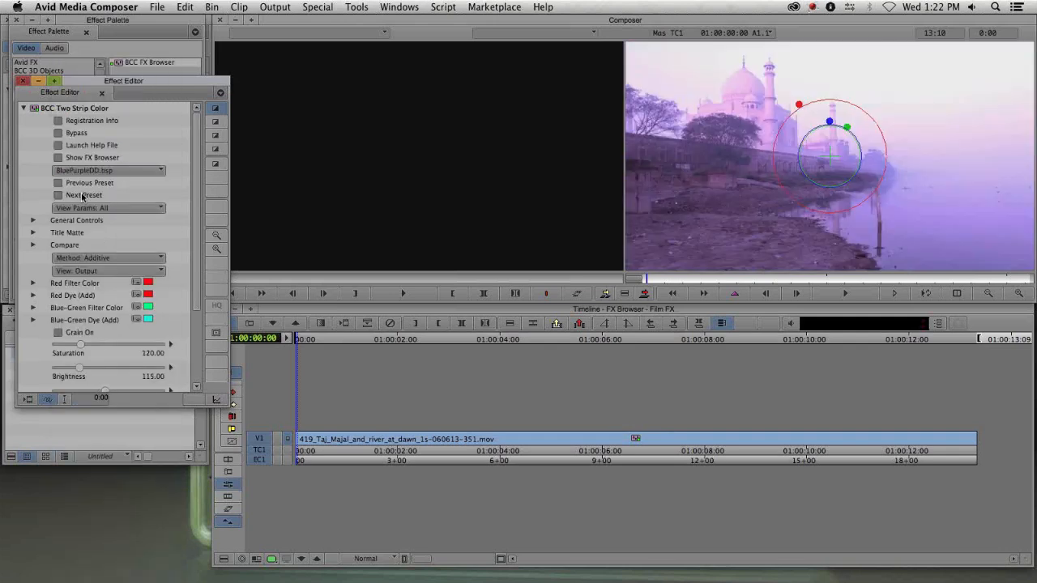
left_click(84, 195)
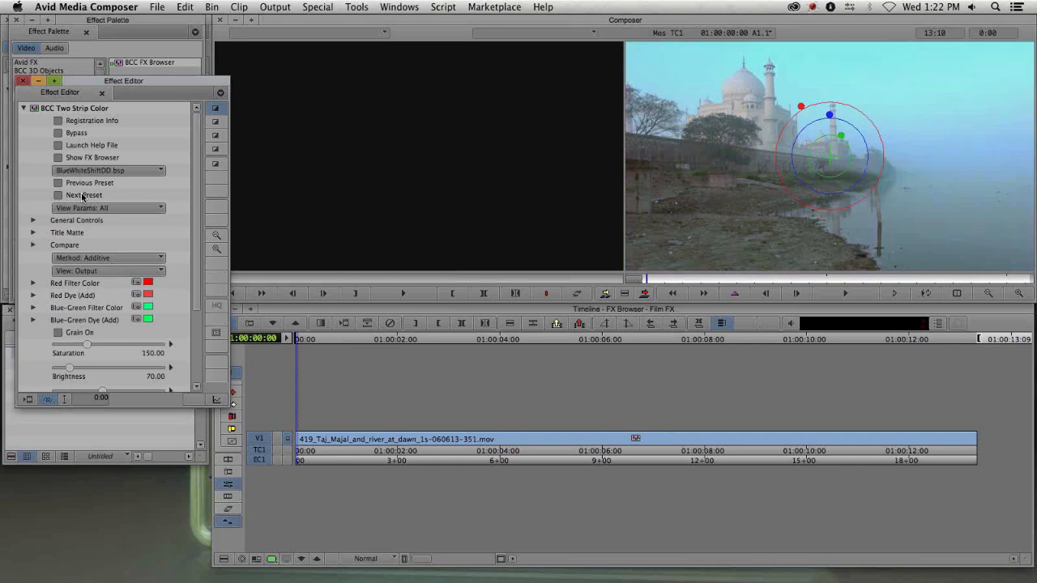
- Step back through previous presets, then set the Two Strip Color preset to Default.bsp
left_click(95, 185)
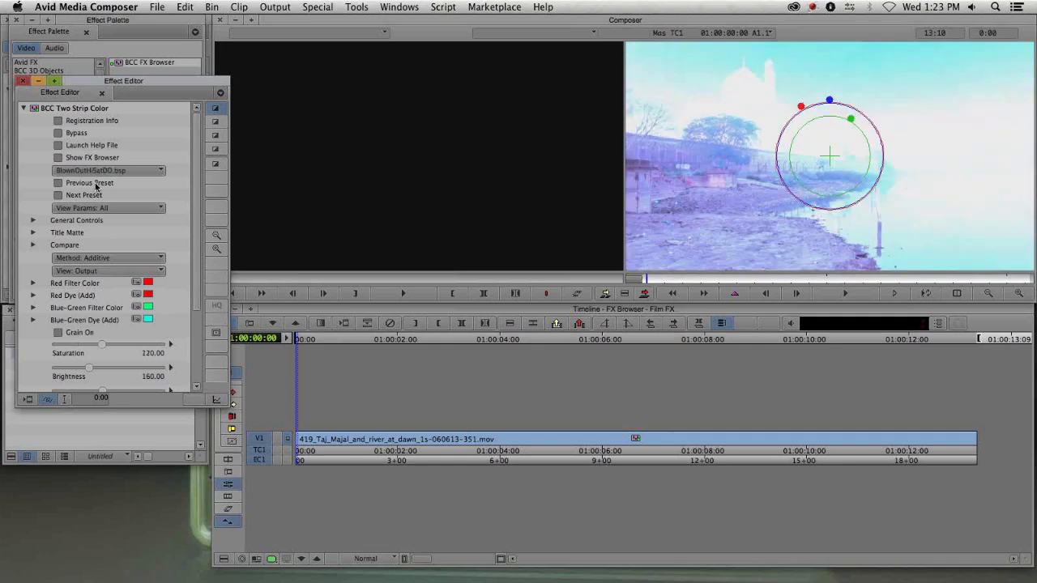
left_click(95, 185)
left_click(96, 171)
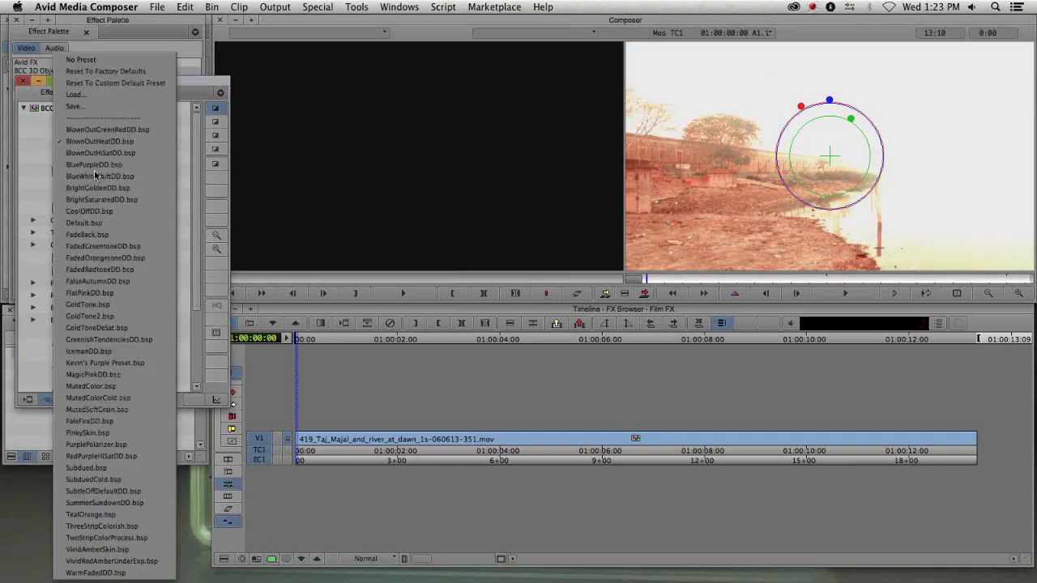
left_click(81, 60)
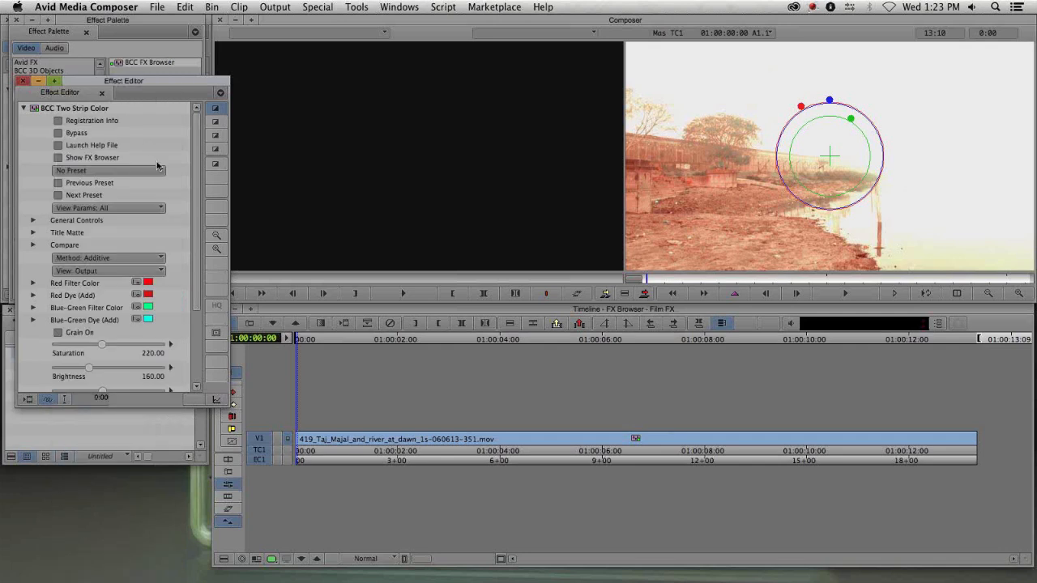
left_click(121, 172)
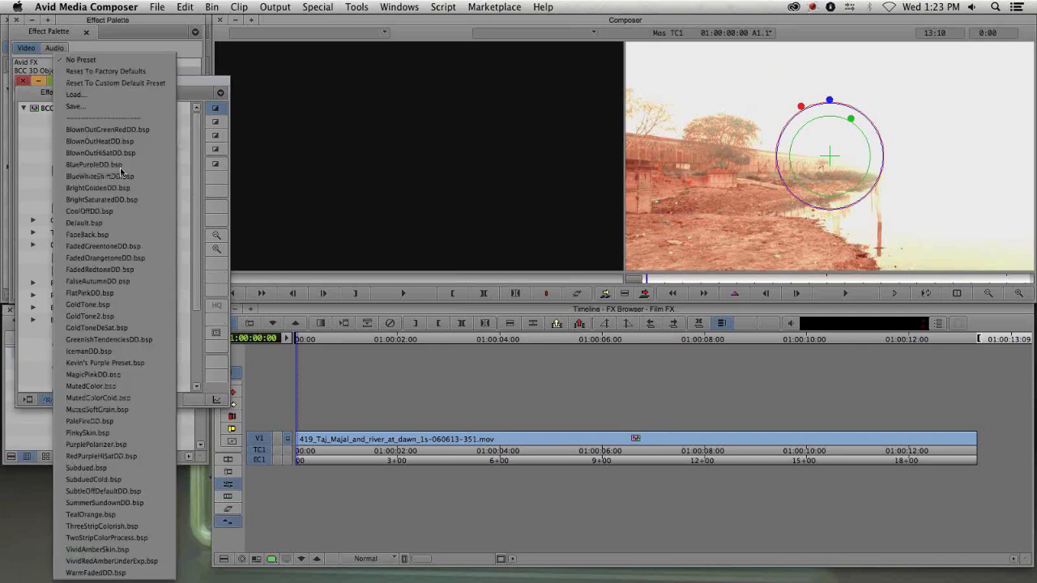
left_click(117, 222)
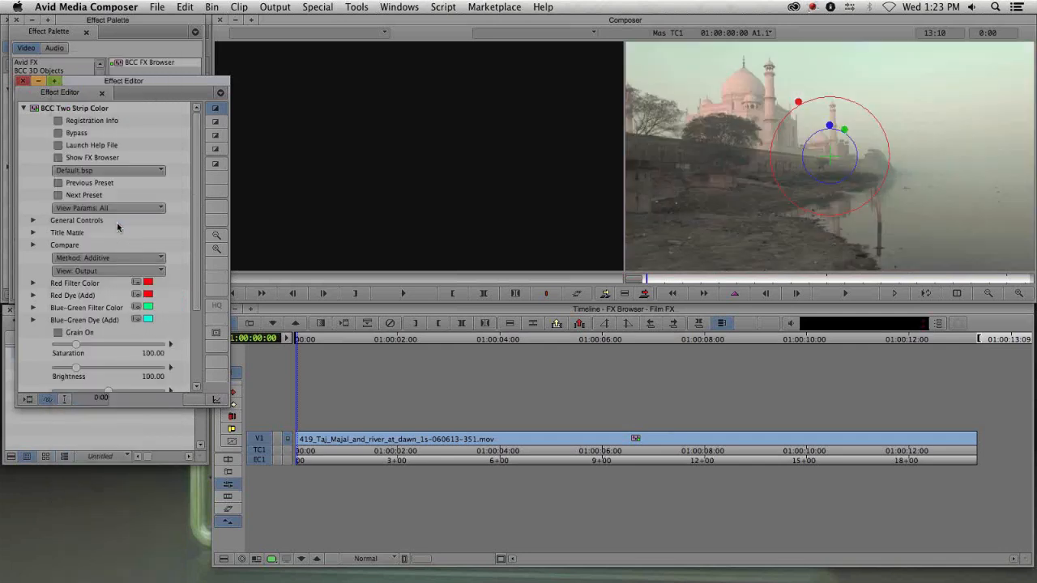
- Reopen the FX Browser, scroll the preset grid, preview several presets and choose PaleFireDD.bsp
left_click(66, 157)
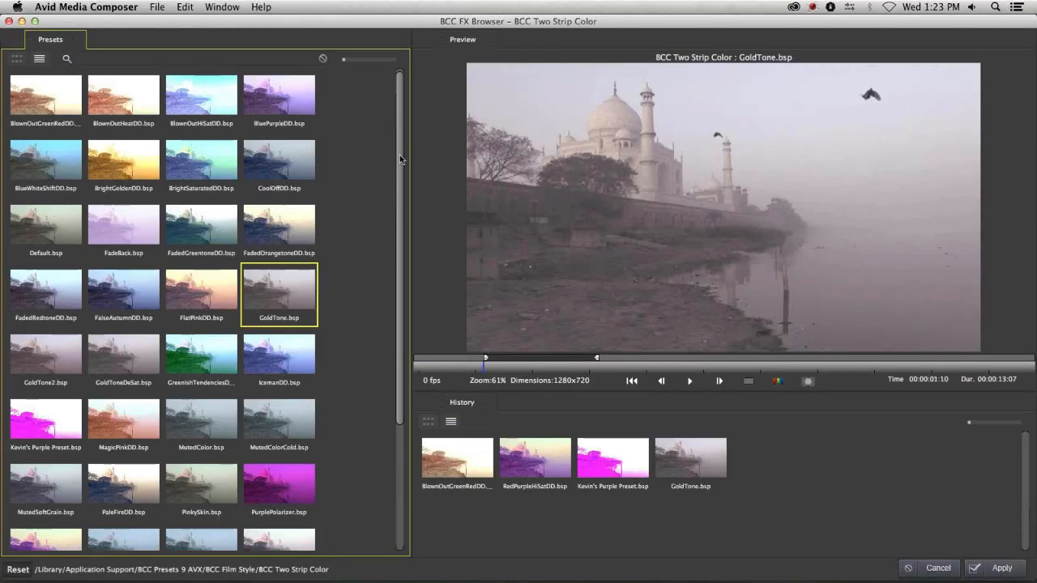
left_click_drag(402, 238, 397, 84)
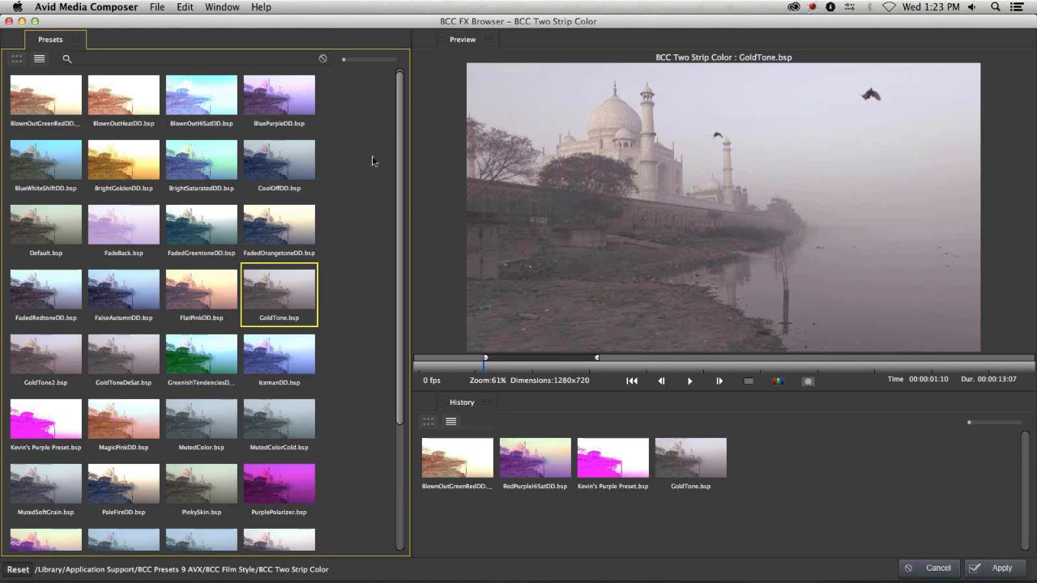
scroll(371, 254, "down", 2)
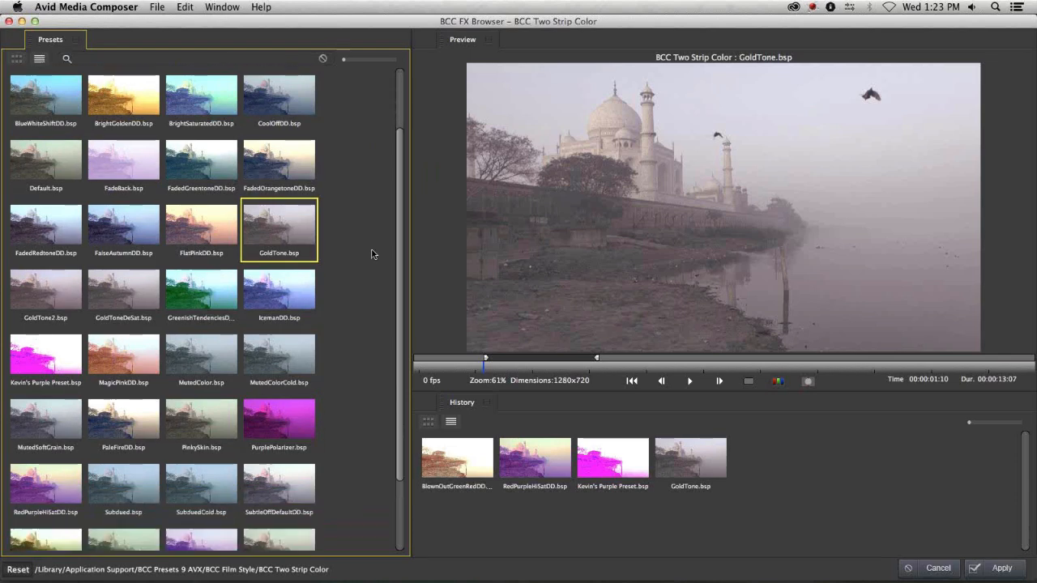
scroll(372, 253, "down", 1)
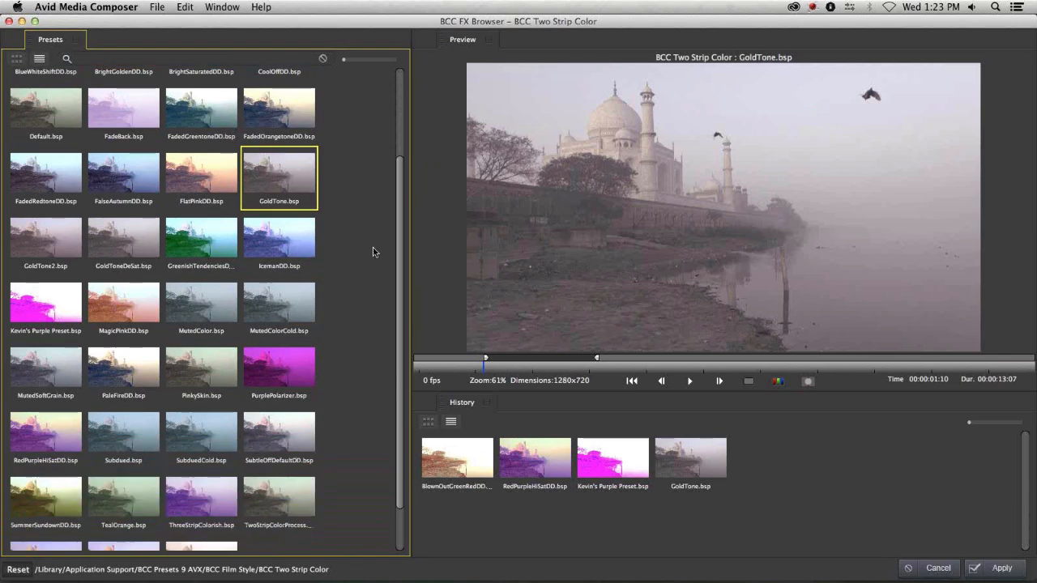
left_click(125, 369)
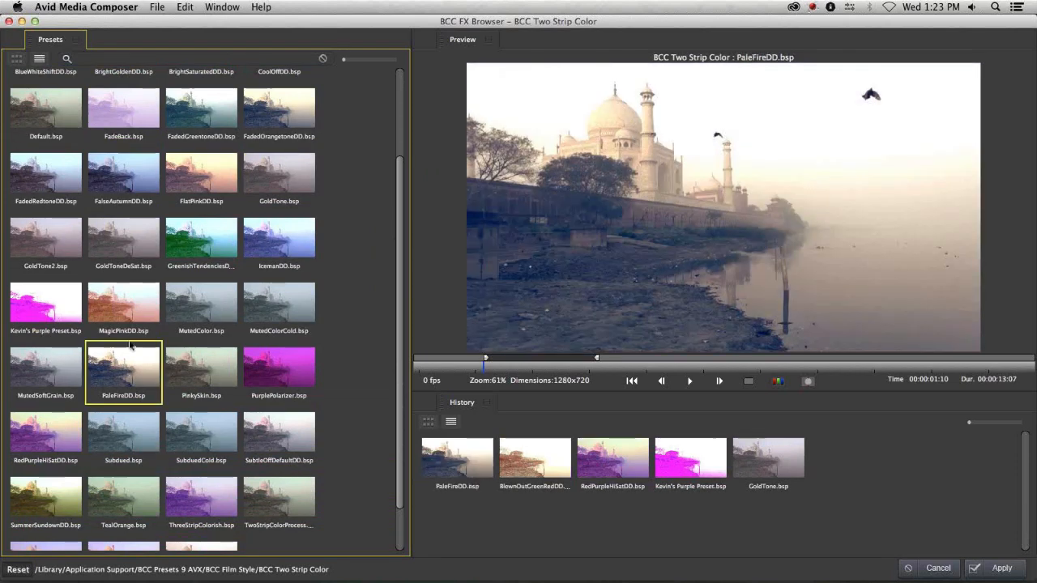
left_click(207, 318)
left_click(136, 316)
left_click(47, 309)
left_click(124, 371)
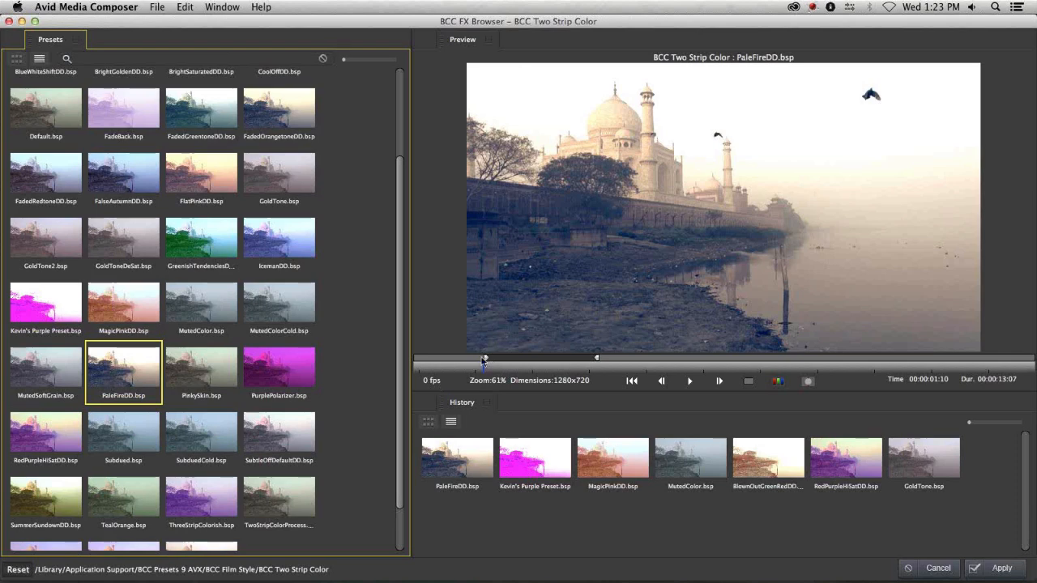
- Extend the preview play range to the whole clip and play the preview from the start
left_click_drag(484, 359, 419, 358)
left_click_drag(598, 359, 1024, 358)
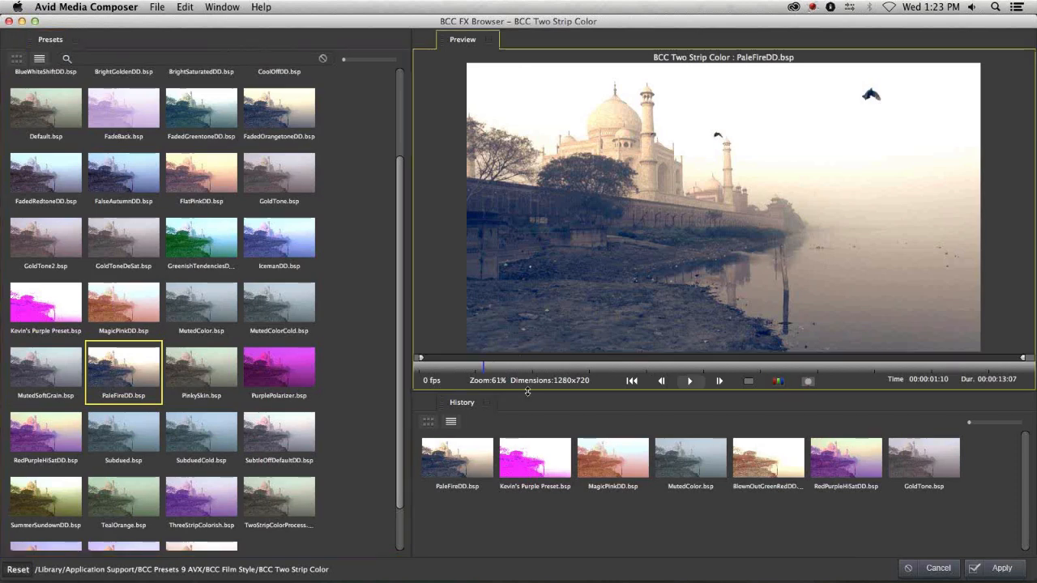
left_click_drag(464, 370, 395, 373)
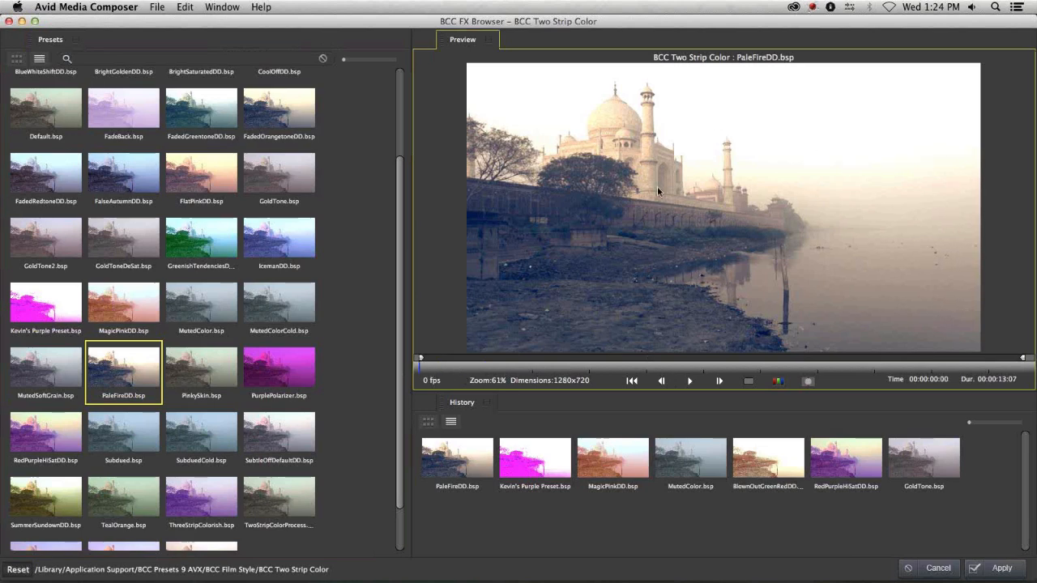
left_click(686, 380)
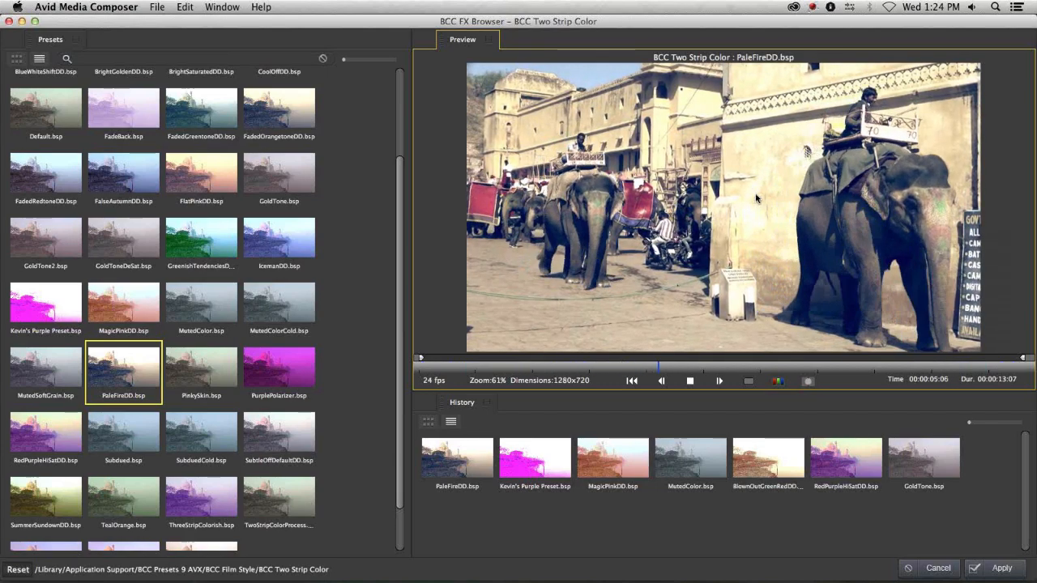
key("space")
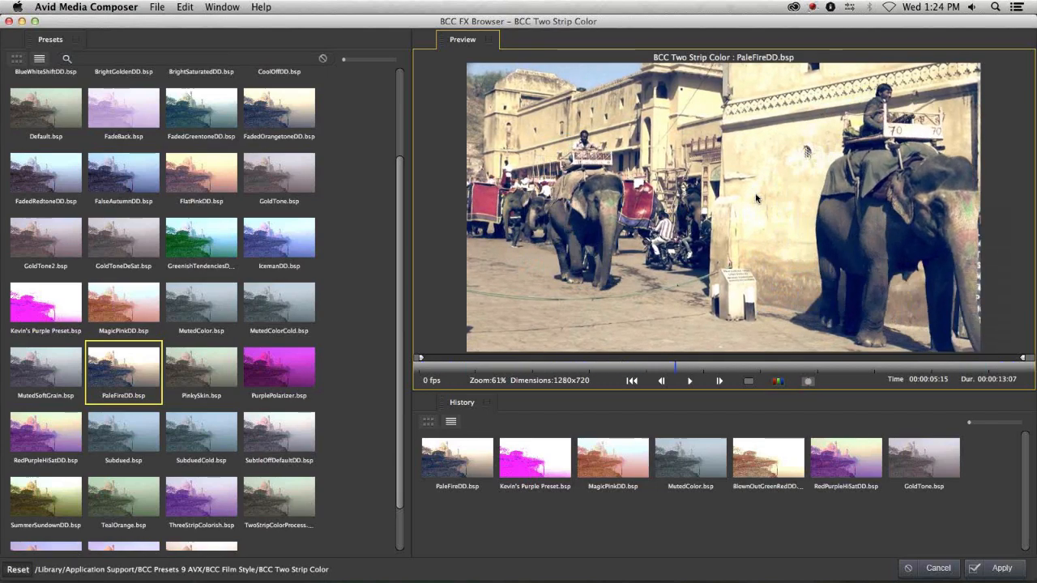
- Compare the result with the original in split view, moving the split divider, then turn comparison off
left_click(813, 378)
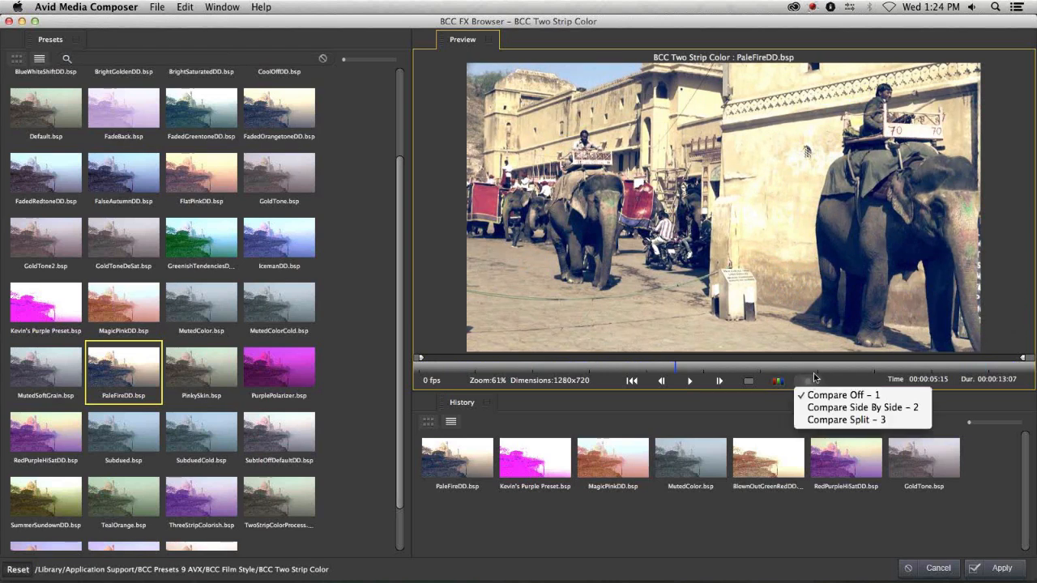
left_click(822, 421)
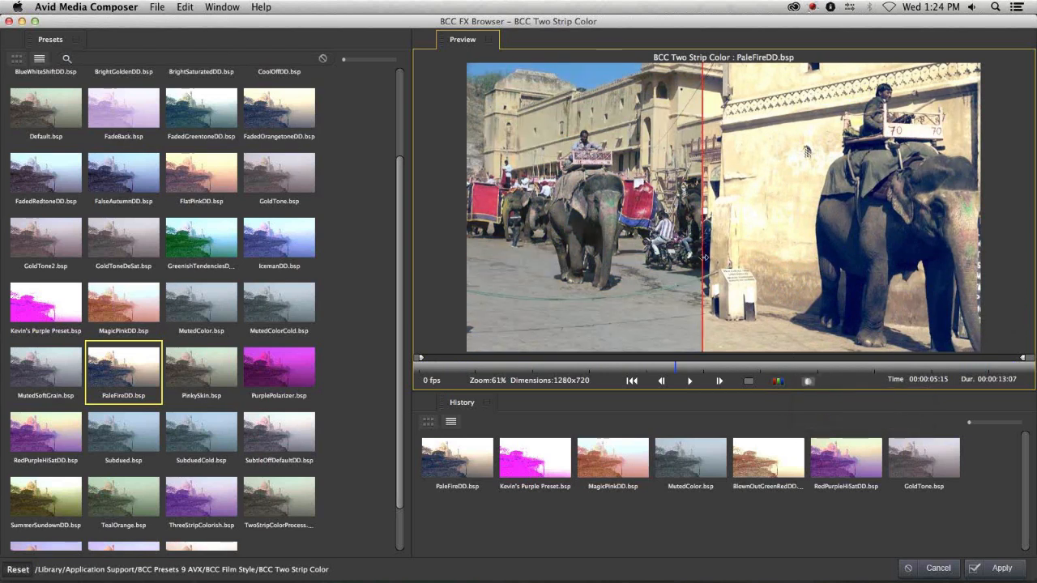
left_click_drag(713, 257, 888, 257)
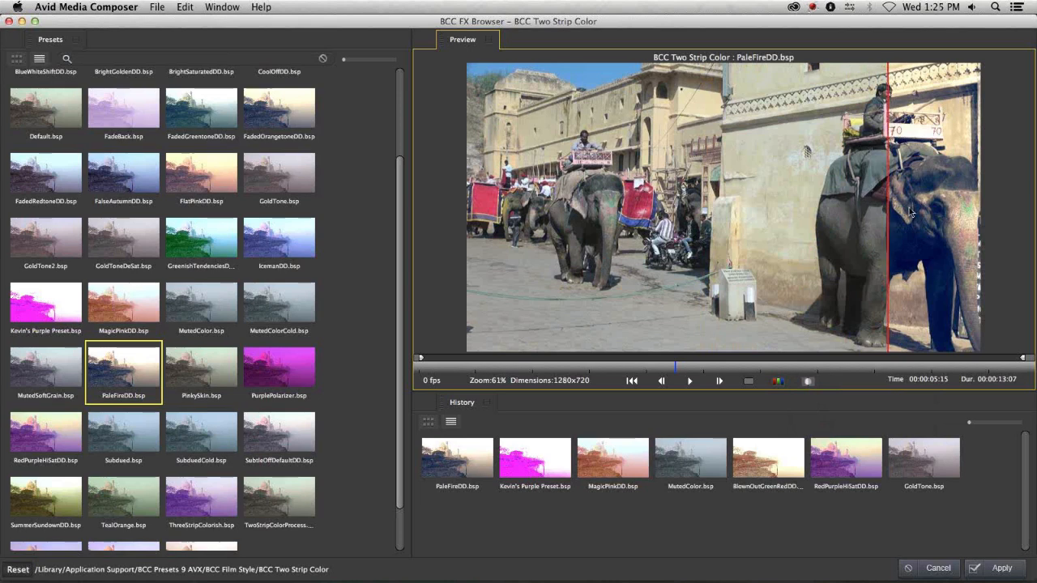
left_click_drag(886, 236, 592, 236)
left_click(807, 379)
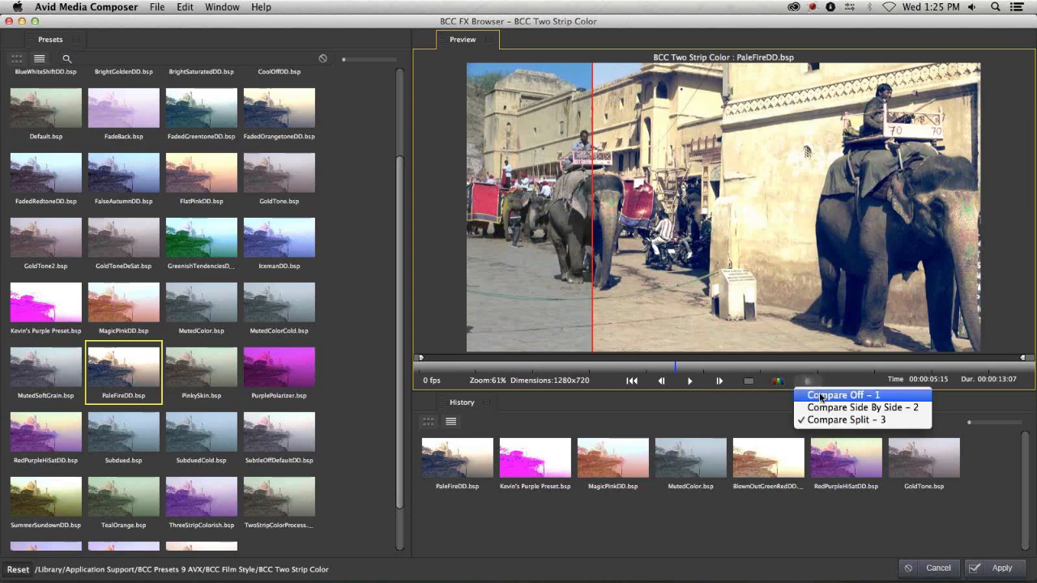
left_click(822, 395)
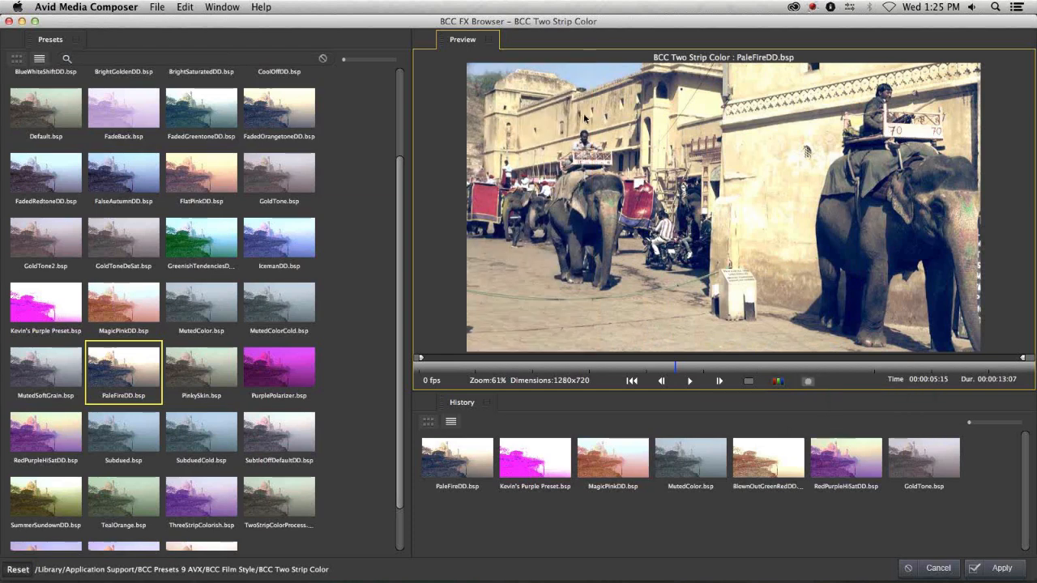
- Check the preview's composite options and scrub the preview back to the start of the clip
left_click(776, 382)
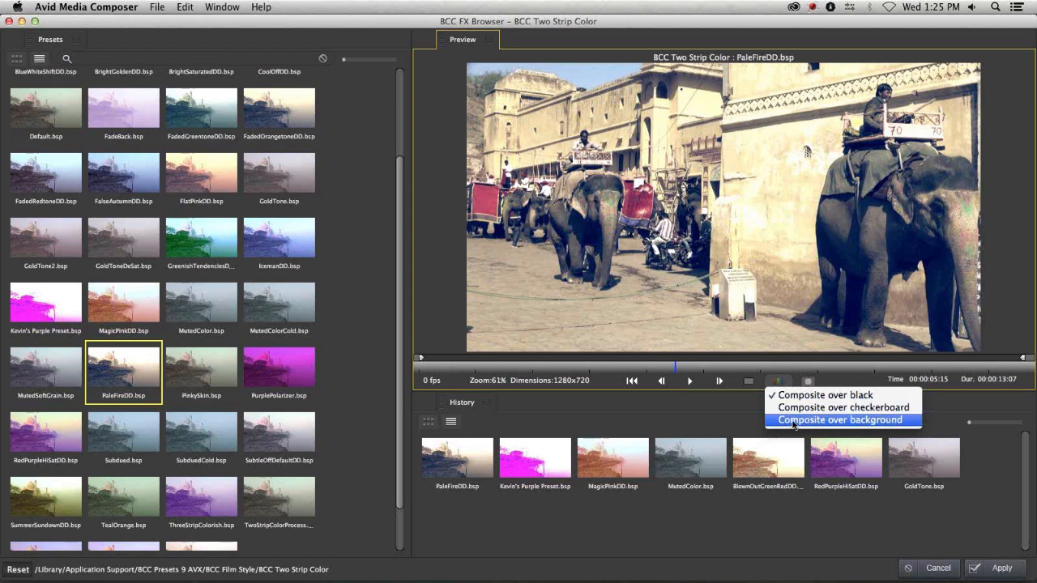
left_click(843, 376)
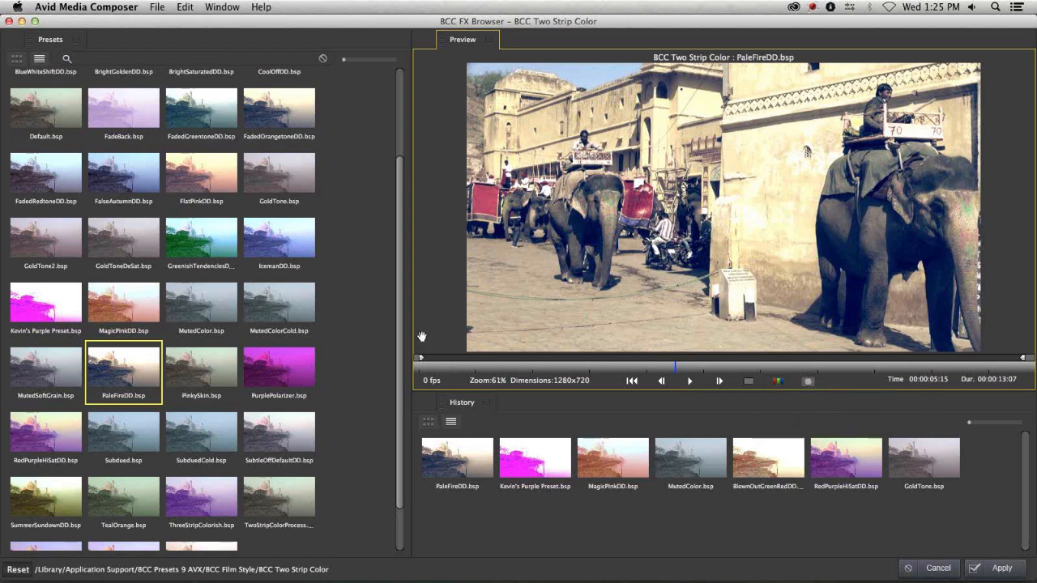
left_click(681, 368)
left_click_drag(683, 373, 435, 372)
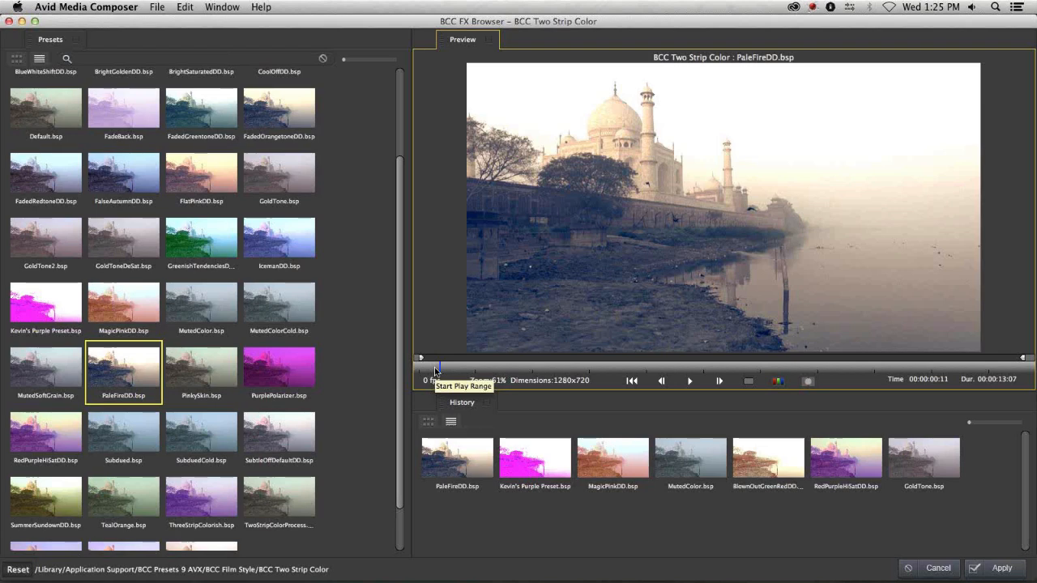
- Preview a shortened play range of the clip and apply the PaleFireDD.bsp preset
mouse_move(1023, 357)
left_mouse_down()
mouse_move(606, 371)
mouse_move(616, 367)
left_mouse_up()
key("space")
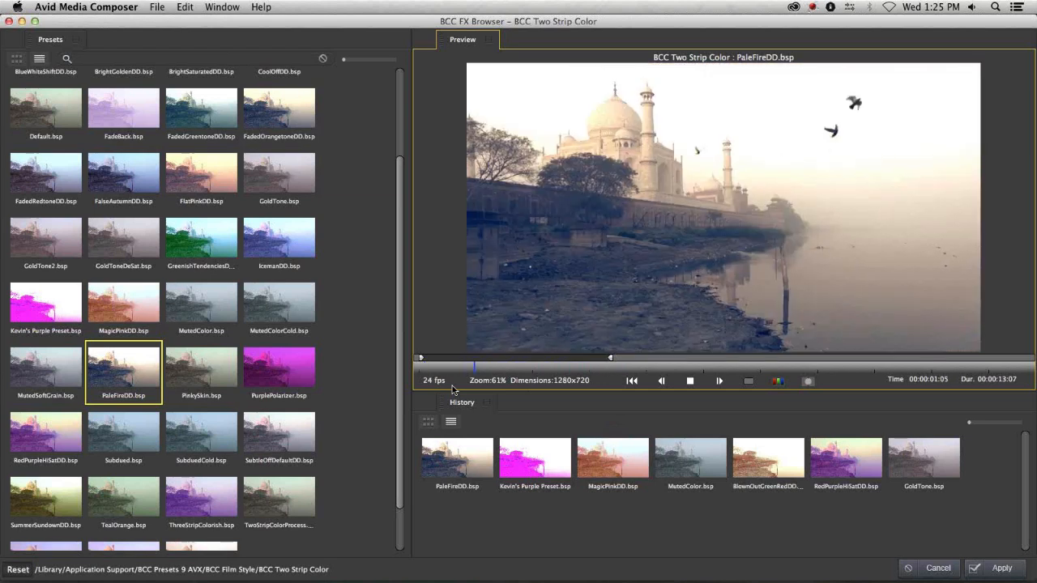
key("space")
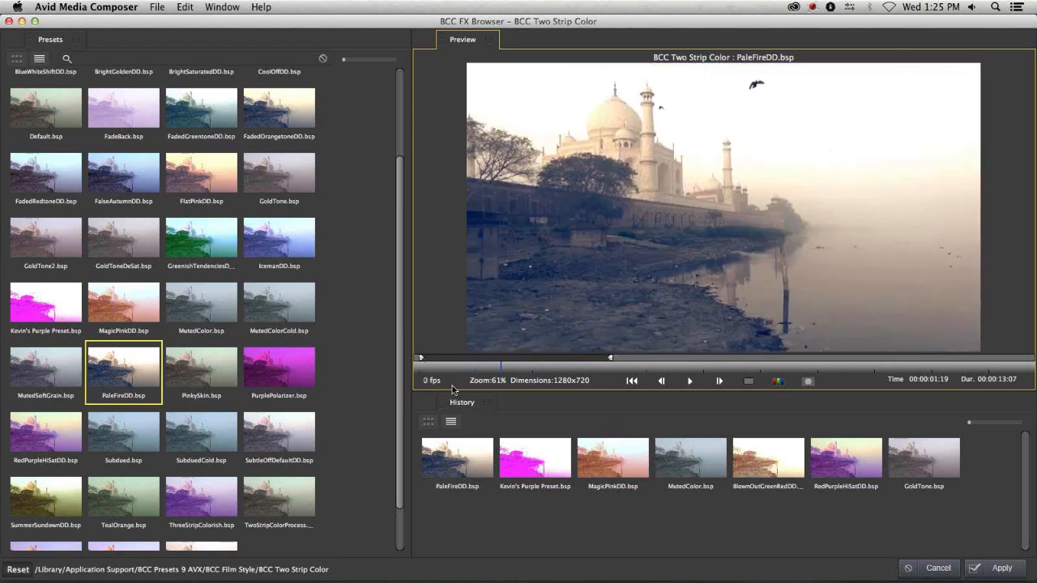
left_click(1002, 568)
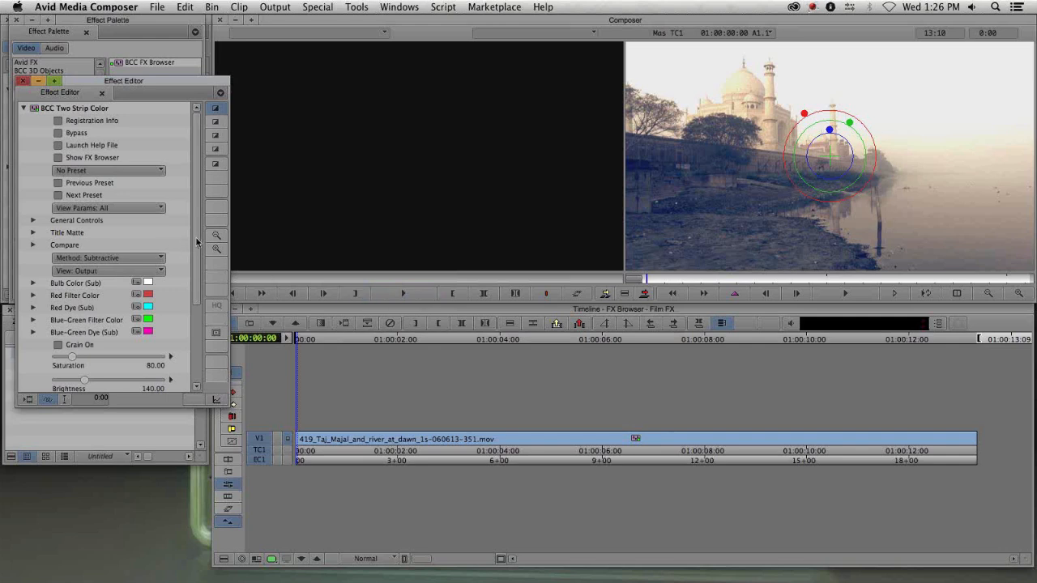
- Review the BCC Two Strip Color parameters in the Effect Editor, then close the editor
scroll(197, 241, "down", 5)
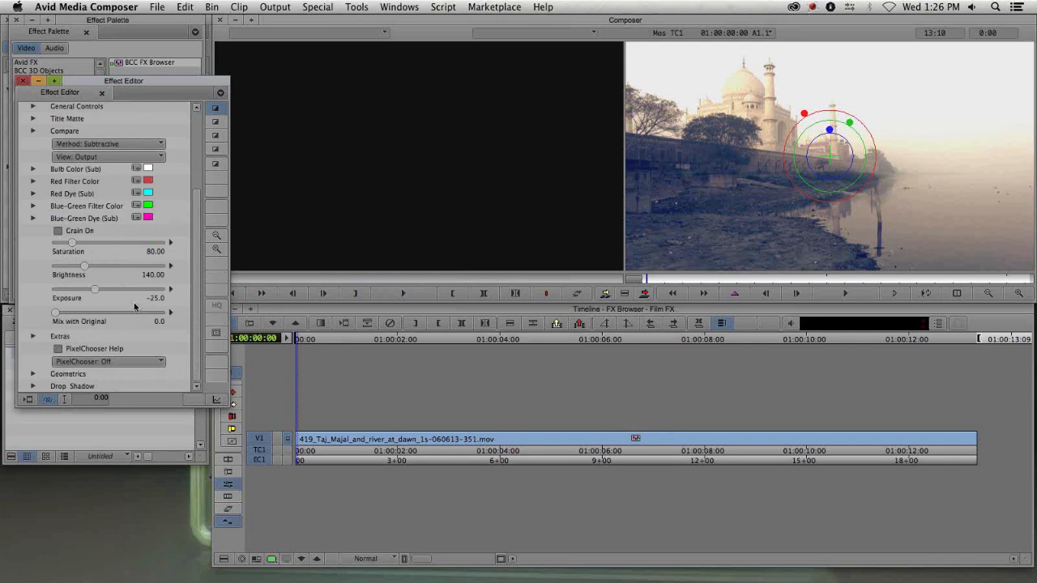
left_click_drag(129, 97, 142, 223)
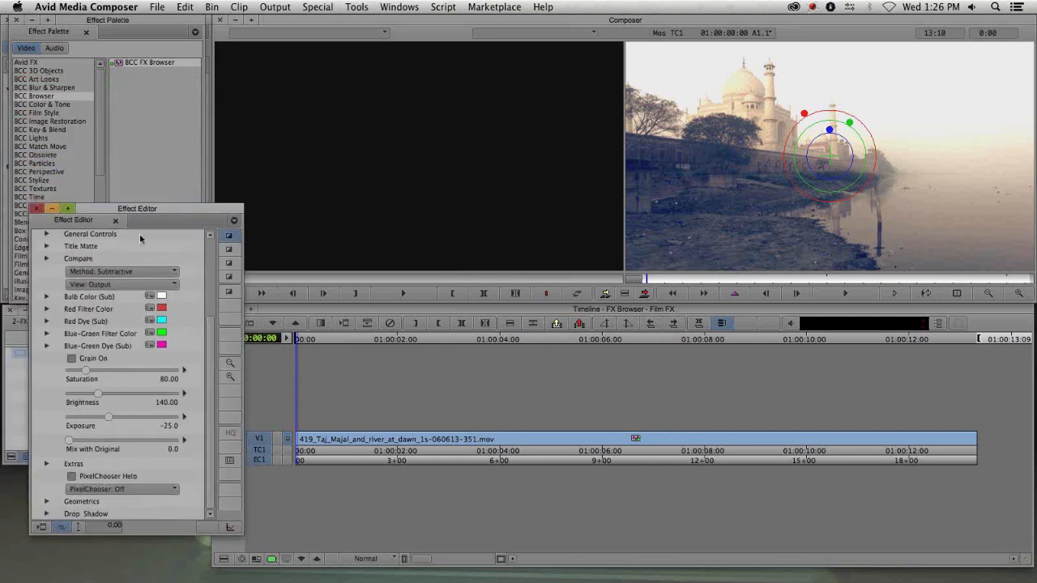
left_click_drag(211, 321, 219, 230)
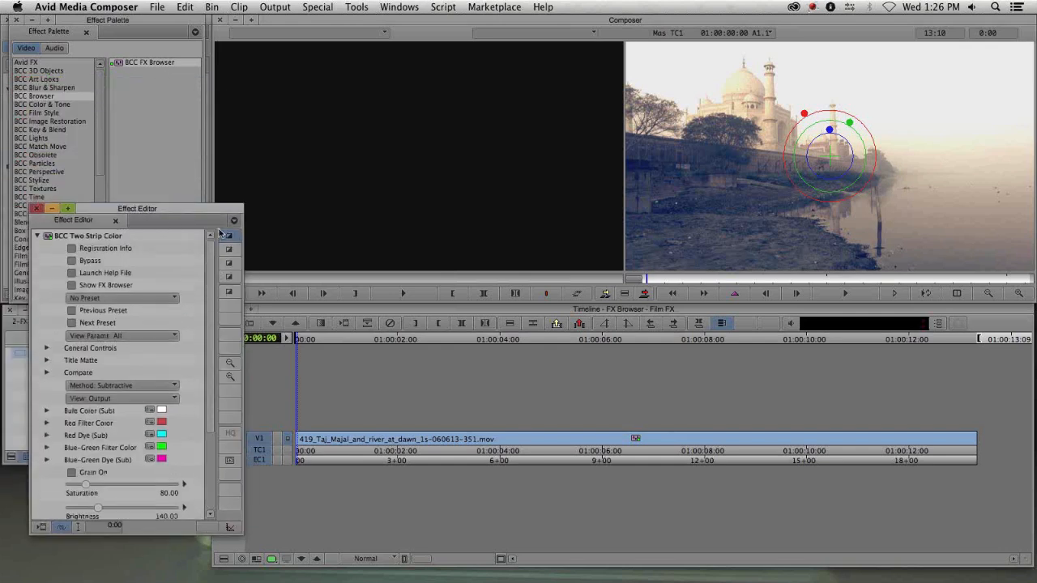
left_click_drag(163, 248, 108, 182)
left_click(17, 21)
- Open the 2-FX Browser, Presets, 2 Strip Color bin and step into the nested V1 track to reach its source clips
double_click(30, 114)
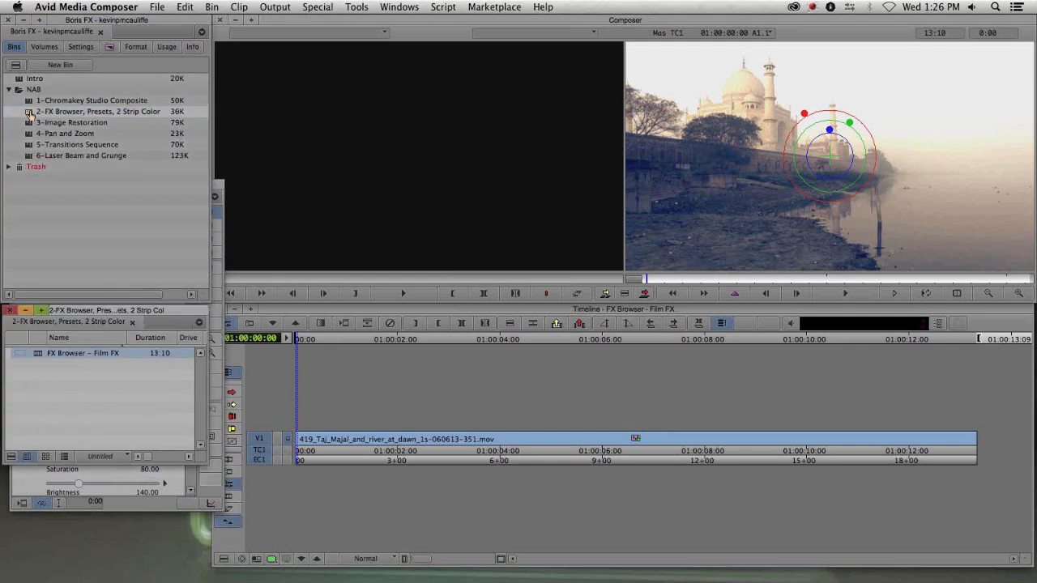
left_click(404, 442)
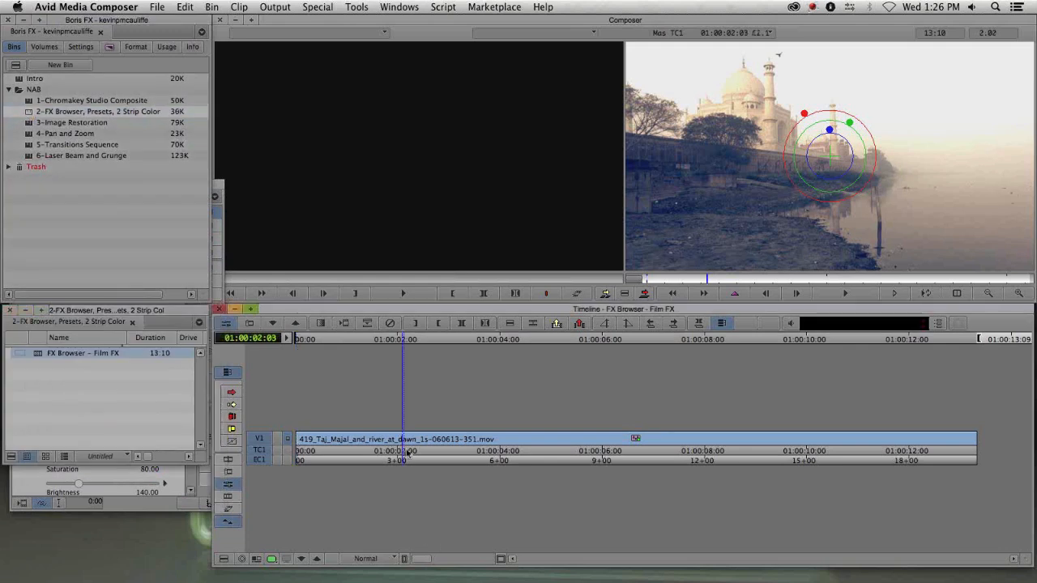
left_click(301, 558)
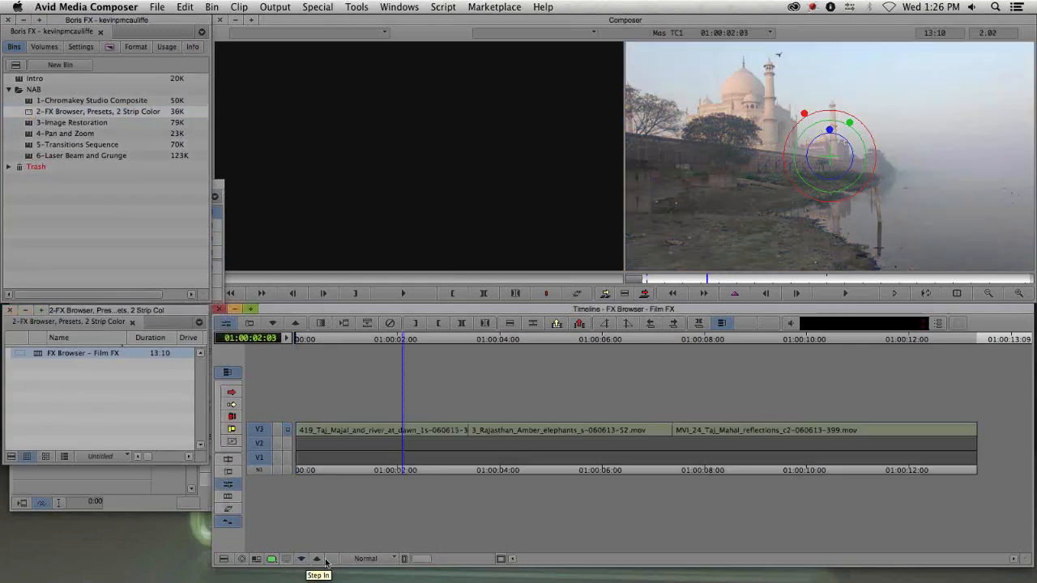
left_click(337, 433)
left_click(362, 437)
- Apply BCC FX Browser to the first clip on V3 and launch the FX Browser from its Effect Editor
key("super+8")
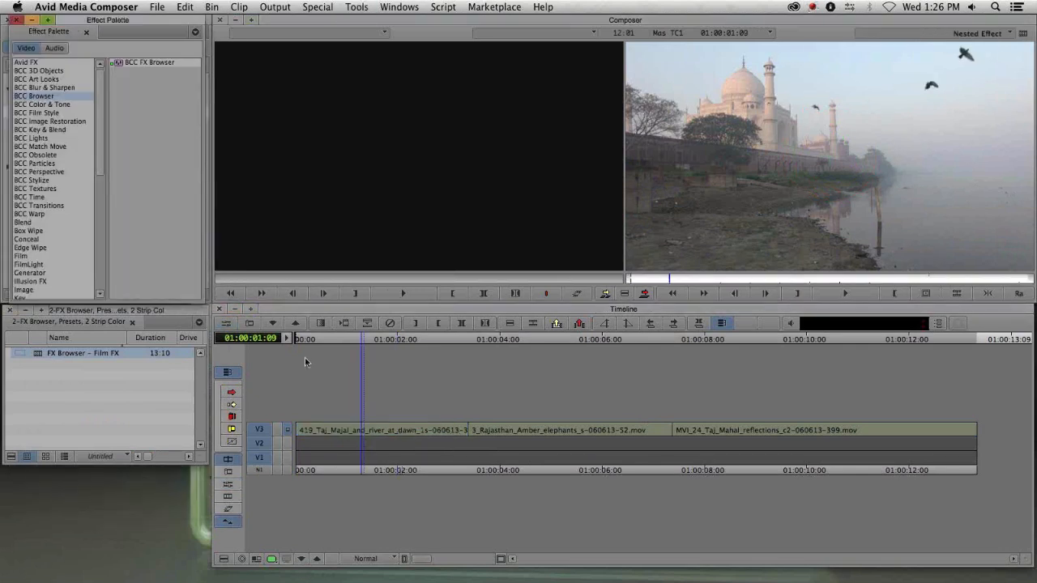
left_click_drag(119, 65, 389, 419)
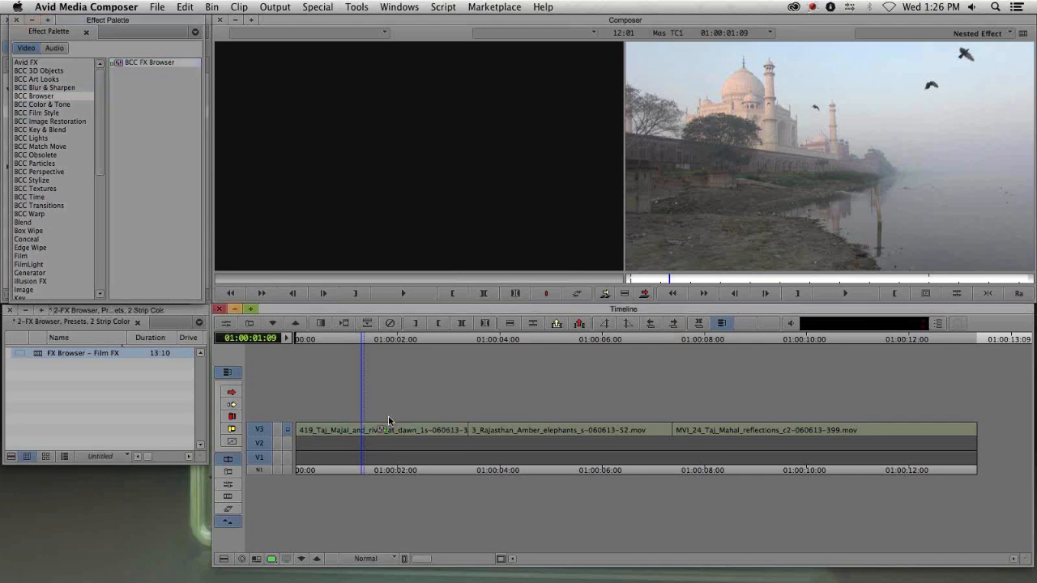
left_click(389, 436)
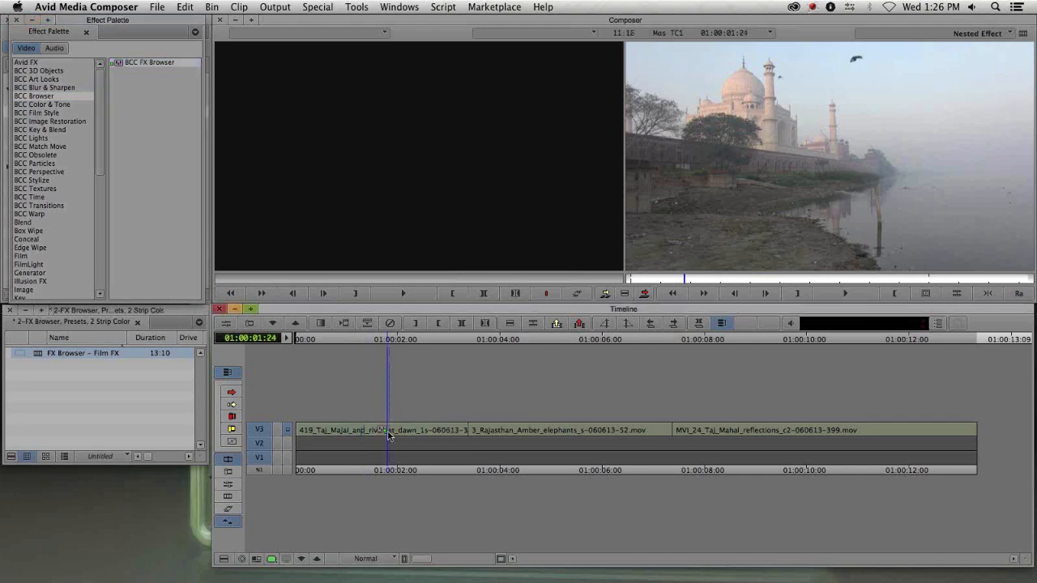
double_click(387, 434)
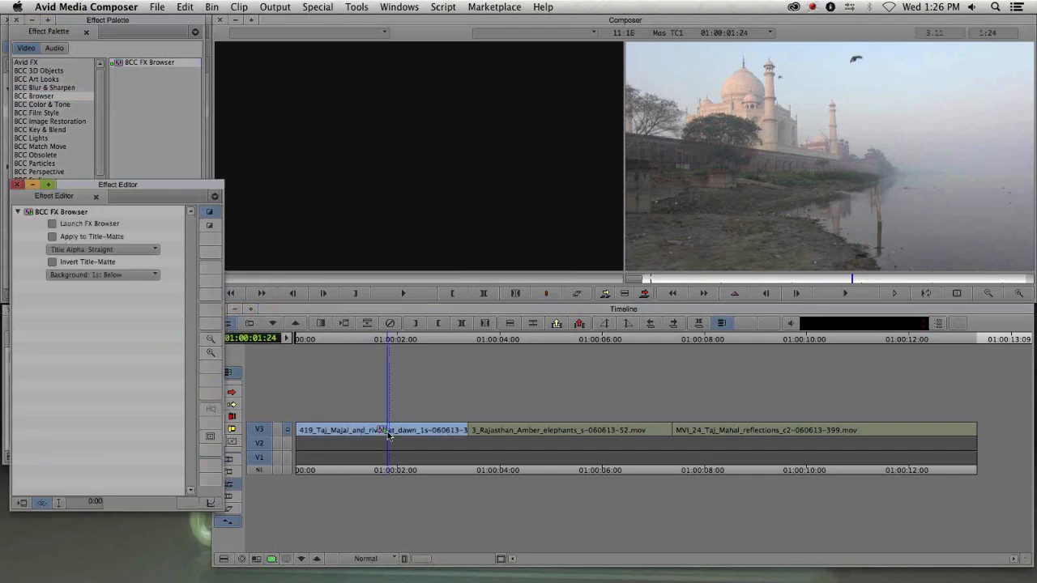
left_click_drag(166, 184, 358, 148)
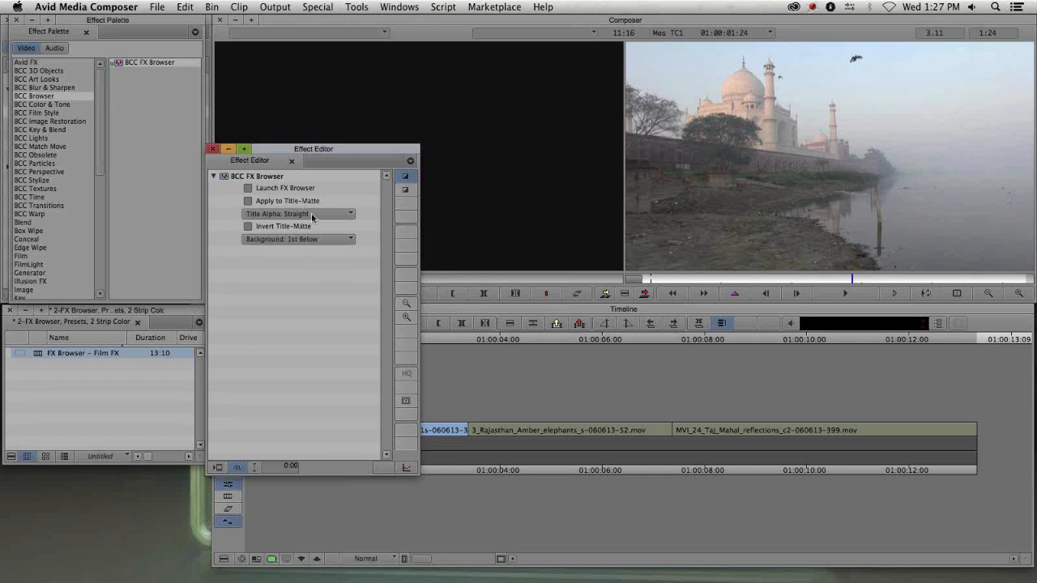
left_click(270, 188)
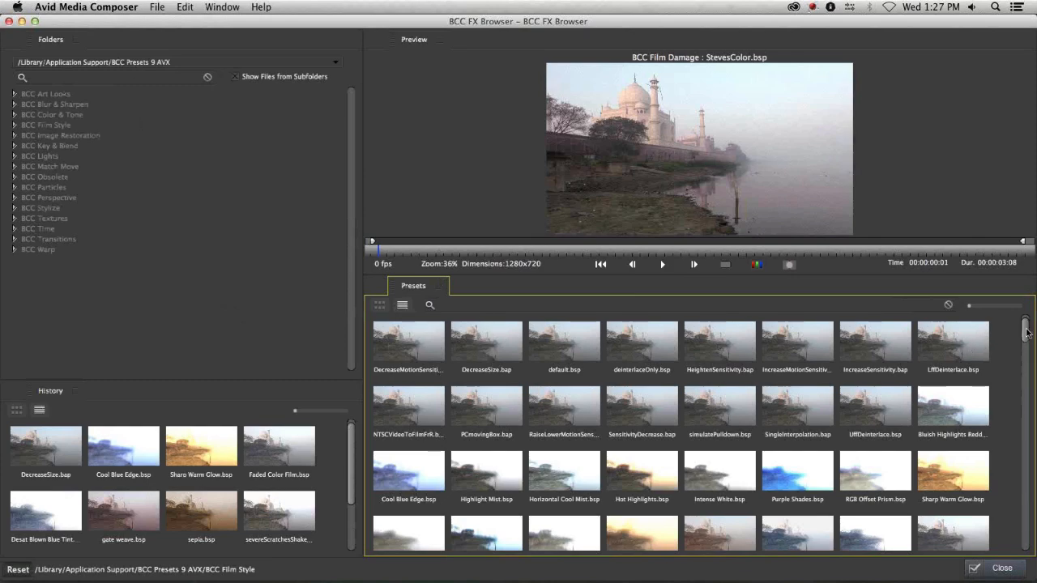
- Browse the BCC Film Style preset folders, choose 1970Super8ColorDD.bsp under BCC Film Damage, and close the browser and Effect Editor
left_click_drag(1026, 342, 1027, 309)
left_click(50, 125)
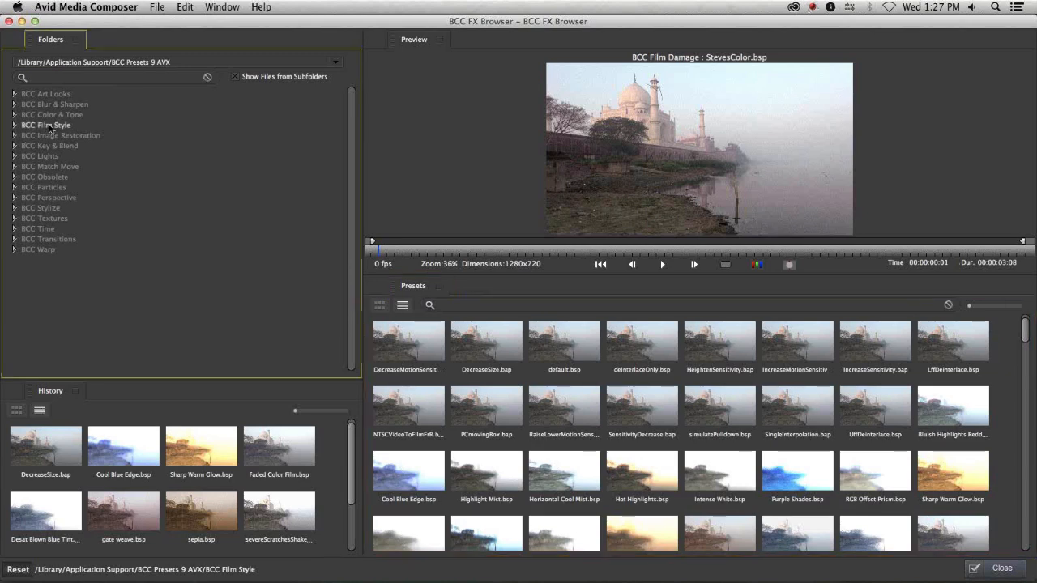
double_click(49, 126)
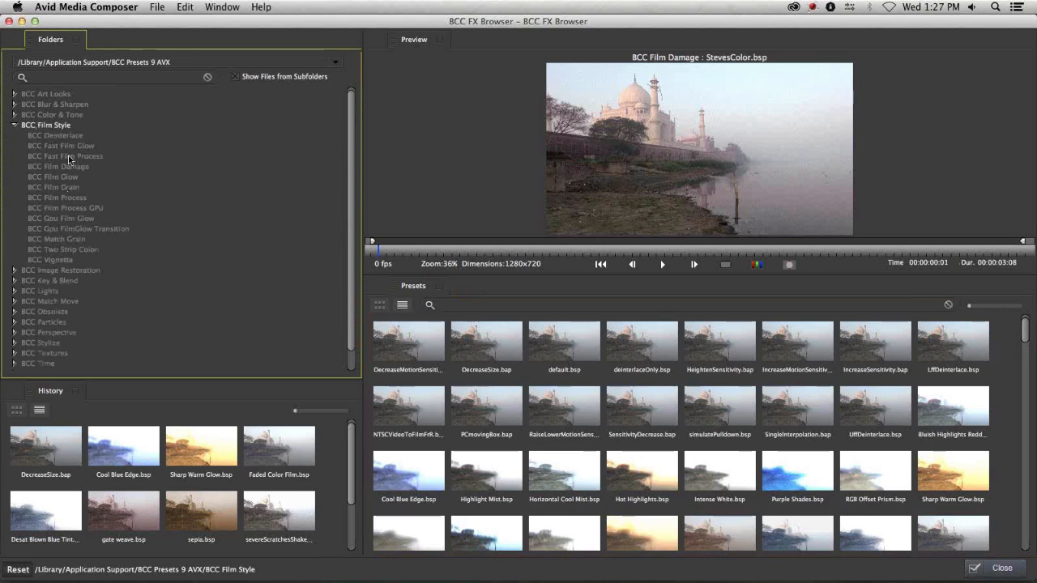
left_click(68, 155)
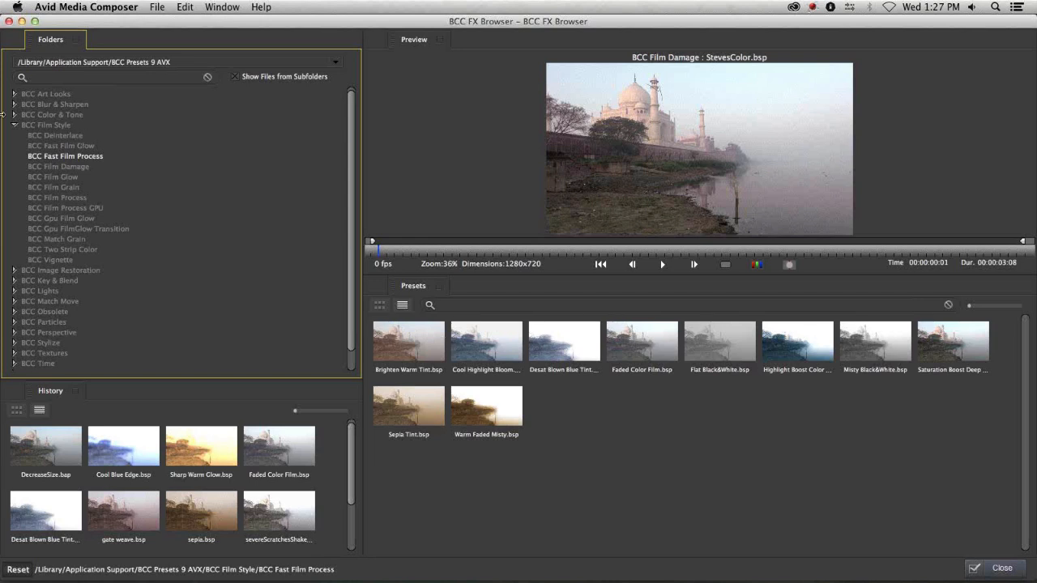
left_click(63, 145)
left_click(63, 156)
left_click(46, 125)
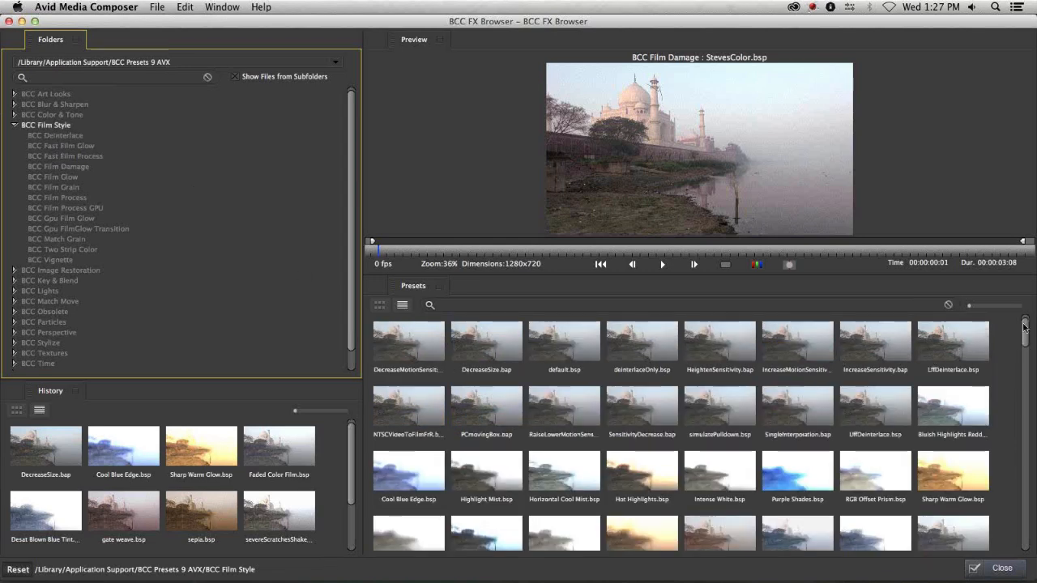
left_click_drag(1025, 327, 1035, 303)
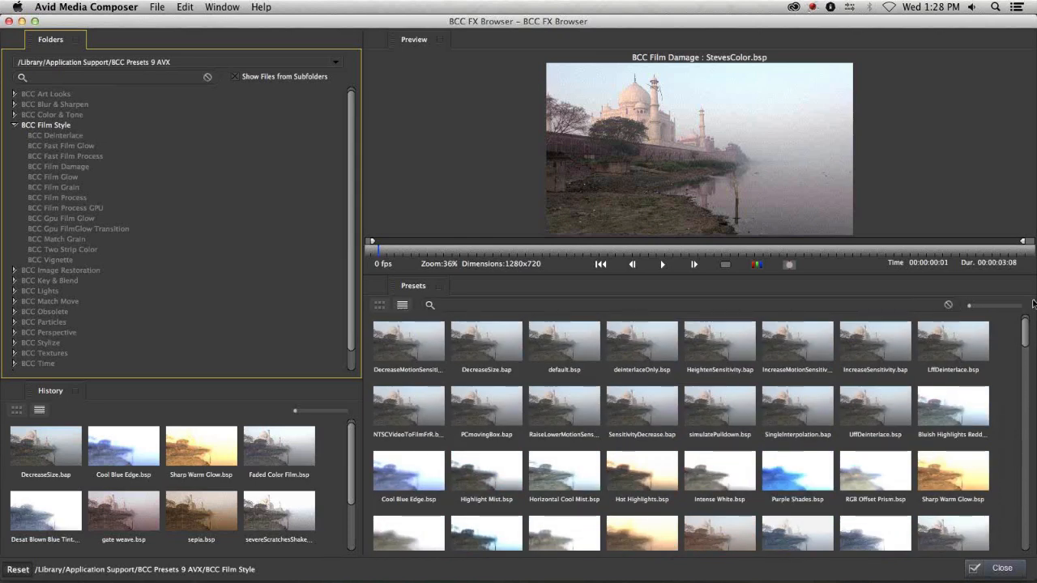
left_click(55, 166)
left_click(427, 338)
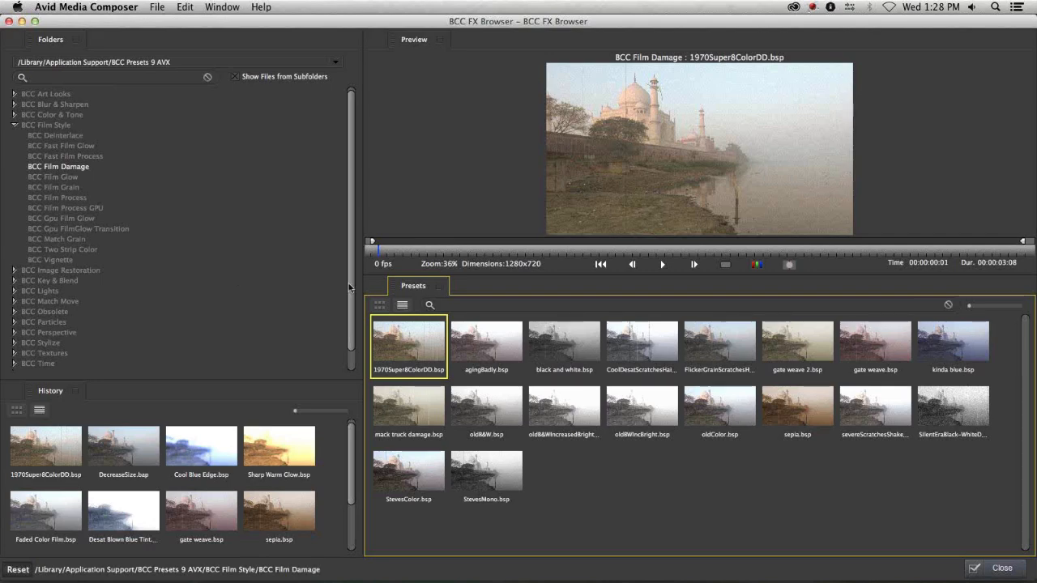
left_click(1002, 566)
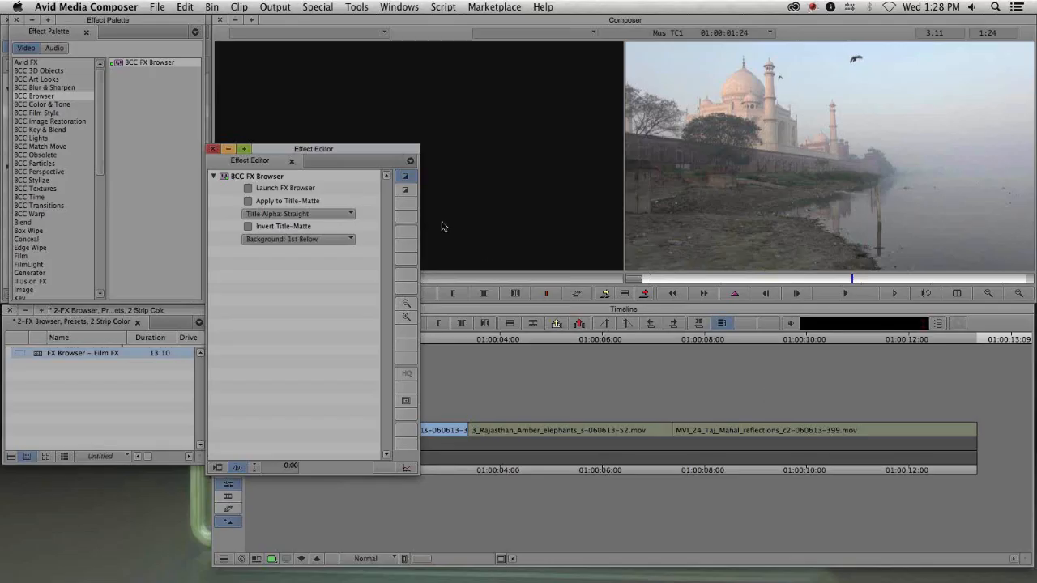
left_click_drag(316, 149, 308, 38)
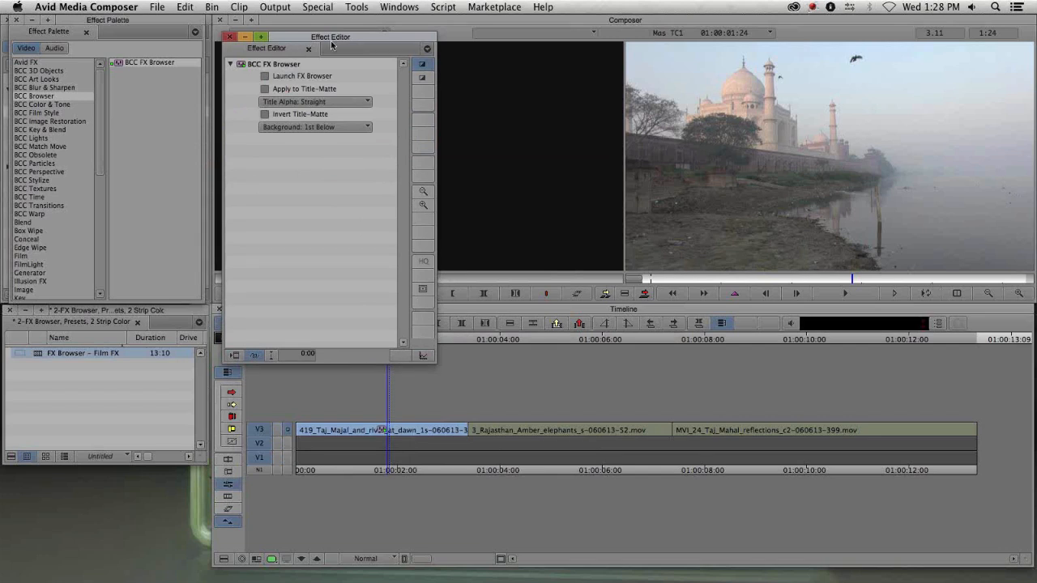
left_click(230, 36)
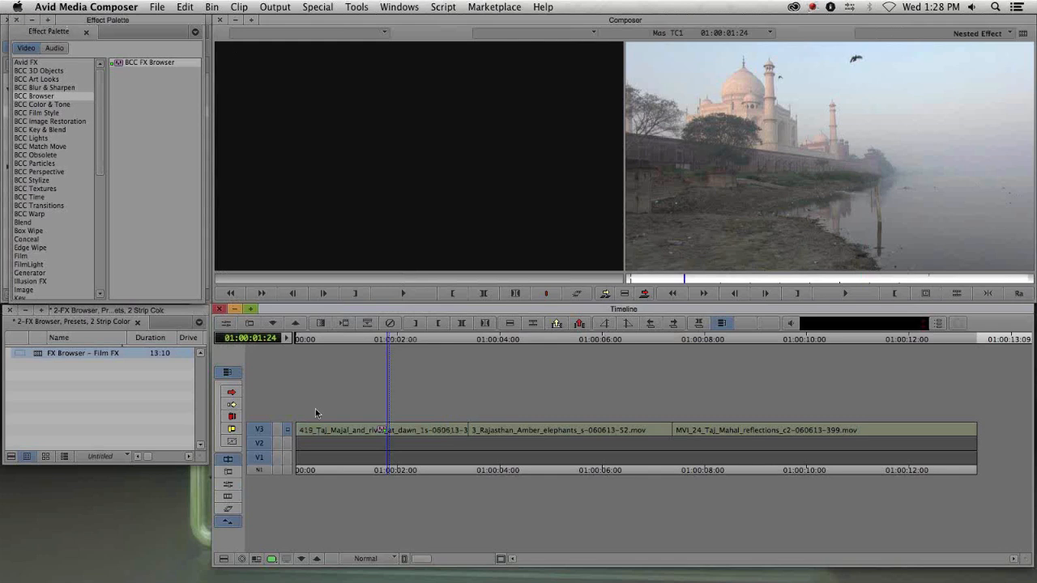
left_click(388, 428)
key("h")
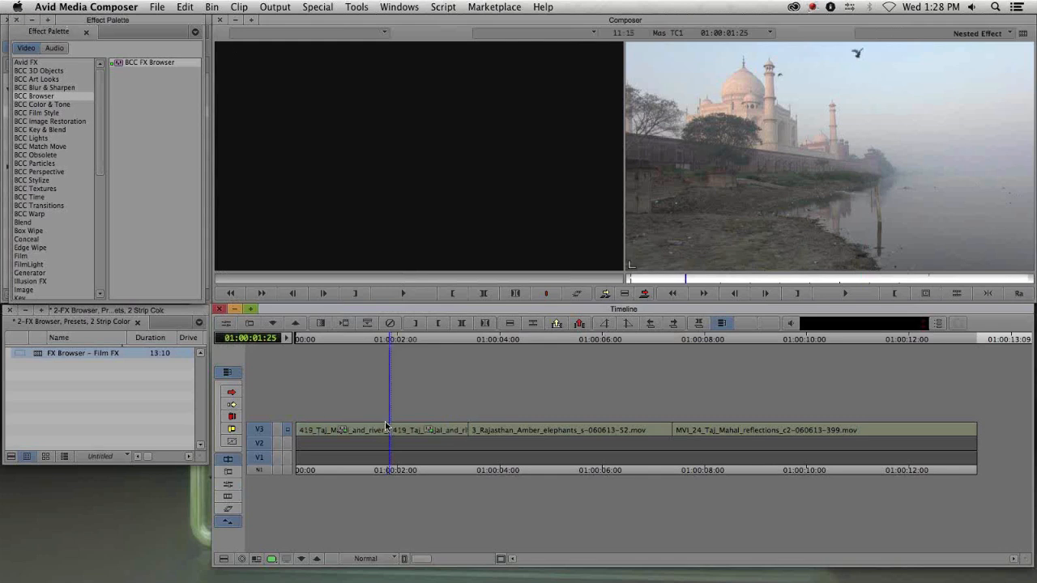
key("super+z")
- Browse the BCC Film Style effects listed in the Effect Palette
left_click(54, 114)
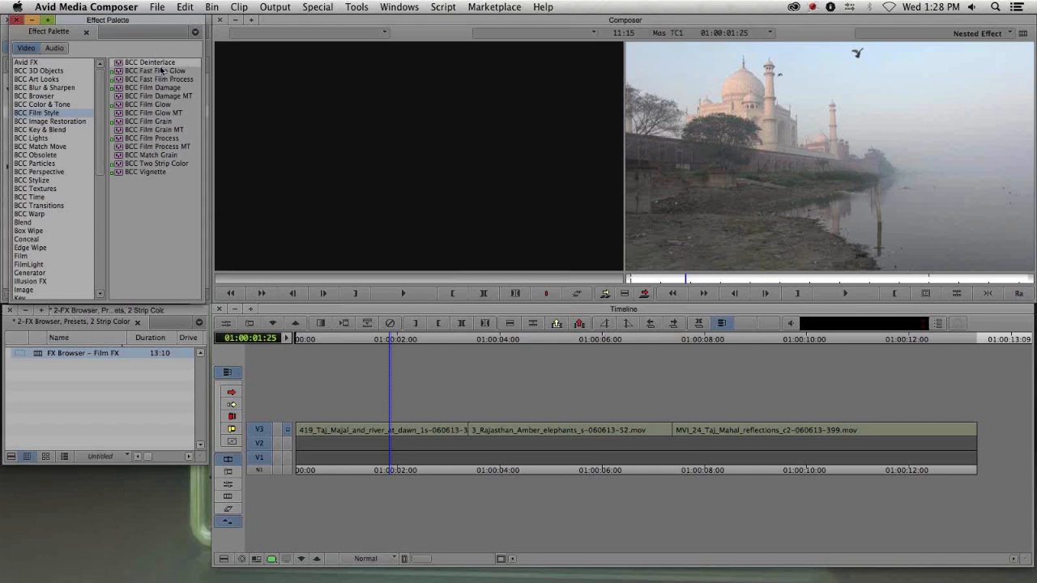
left_click(174, 140)
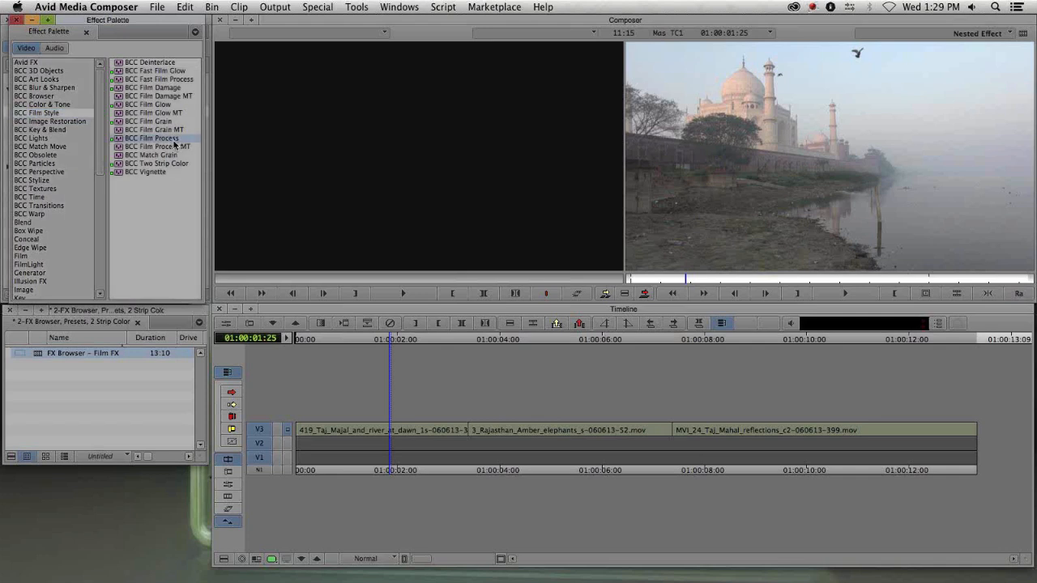
left_click(167, 147)
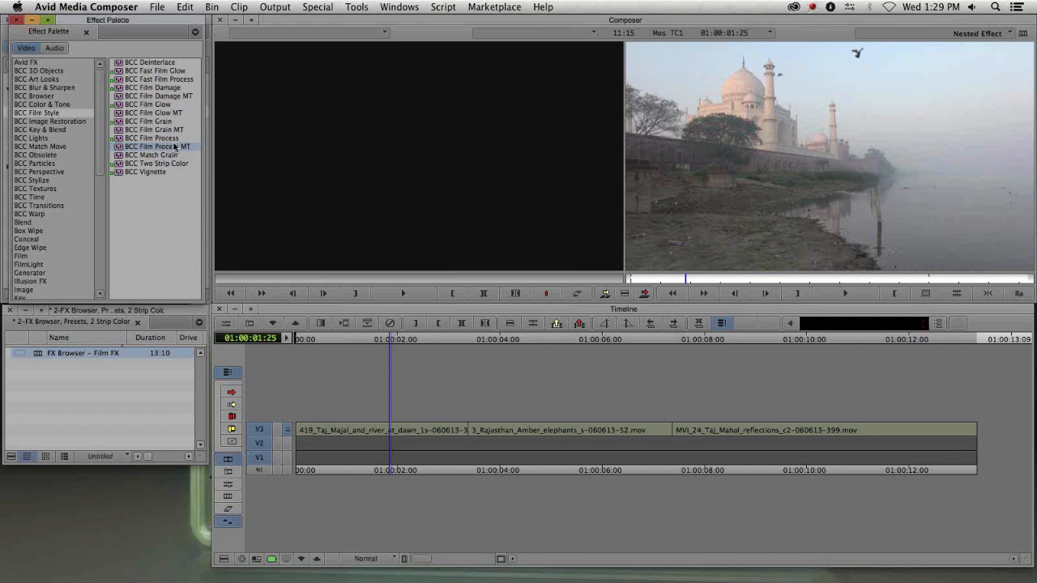
left_click(174, 138)
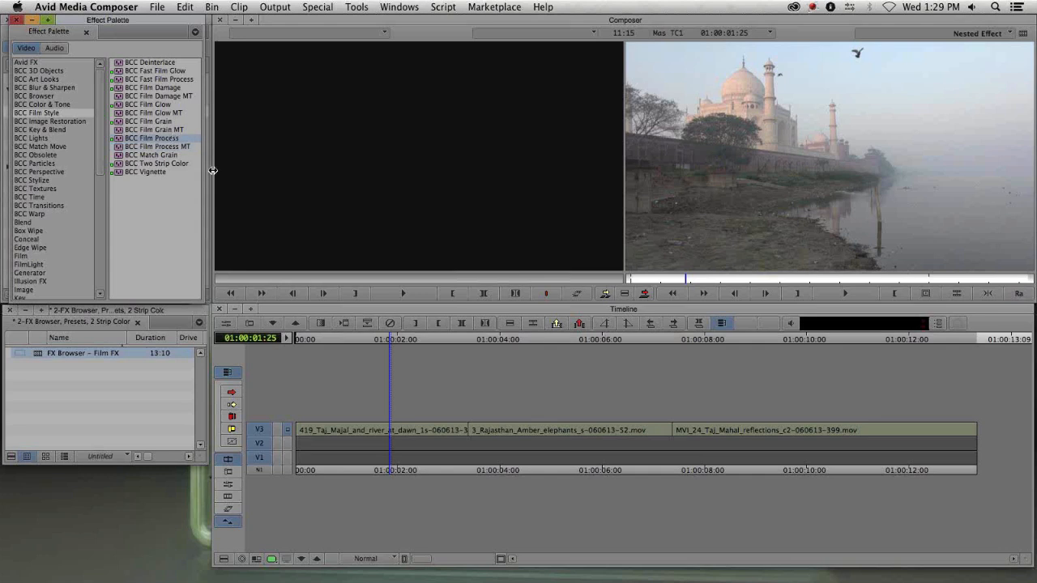
left_click(158, 121)
left_click(152, 105)
left_click(152, 88)
left_click(154, 79)
left_click(153, 71)
left_click(148, 80)
left_click(145, 88)
left_click(143, 105)
left_click(143, 121)
left_click(142, 137)
left_click(141, 163)
- Close the Effect Palette and step back out to the top-level FX Browser – Film FX sequence
left_click_drag(130, 43, 469, 198)
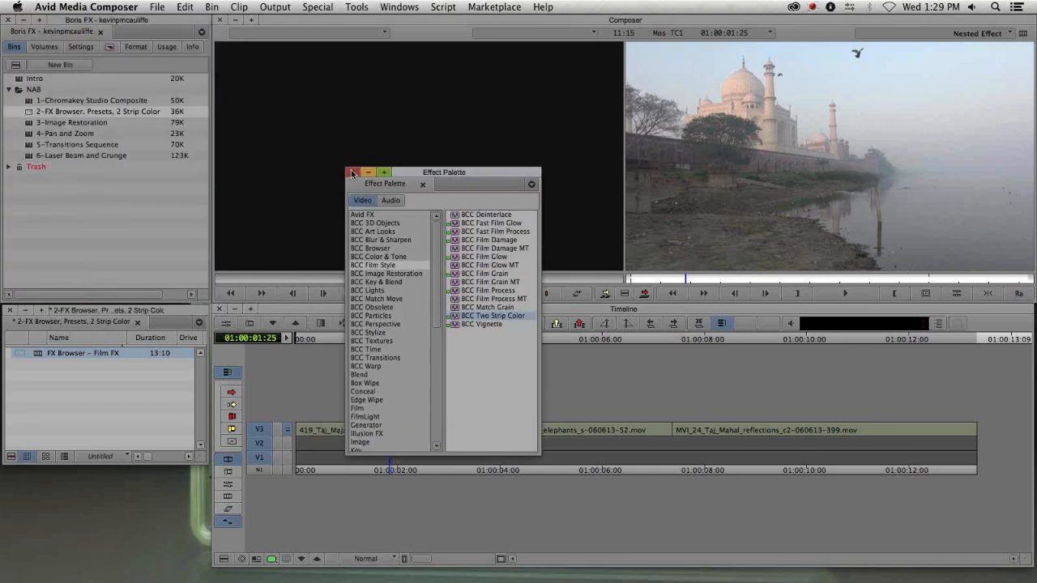
left_click(354, 175)
left_click(316, 559)
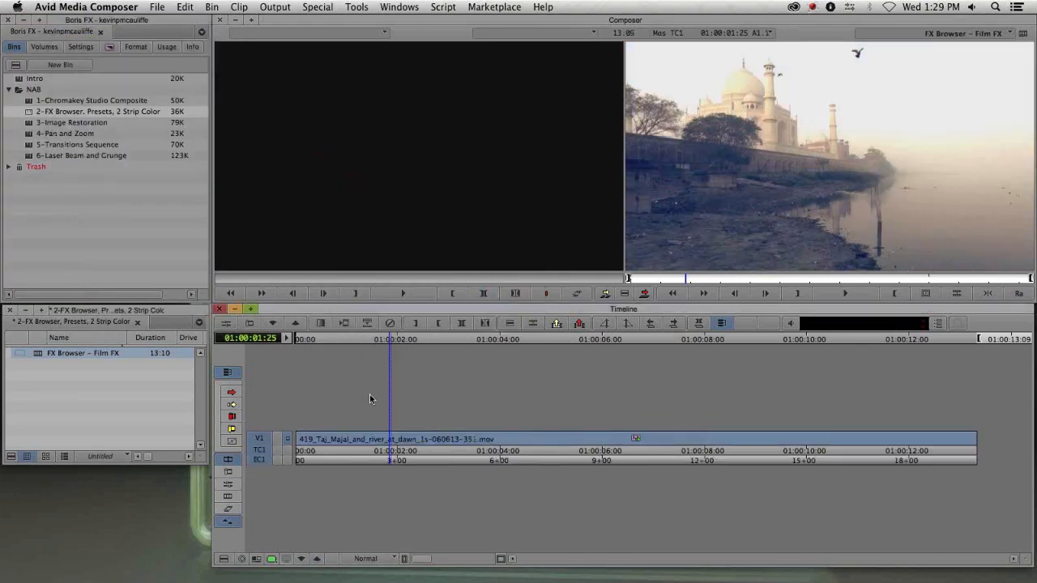
left_click(759, 175)
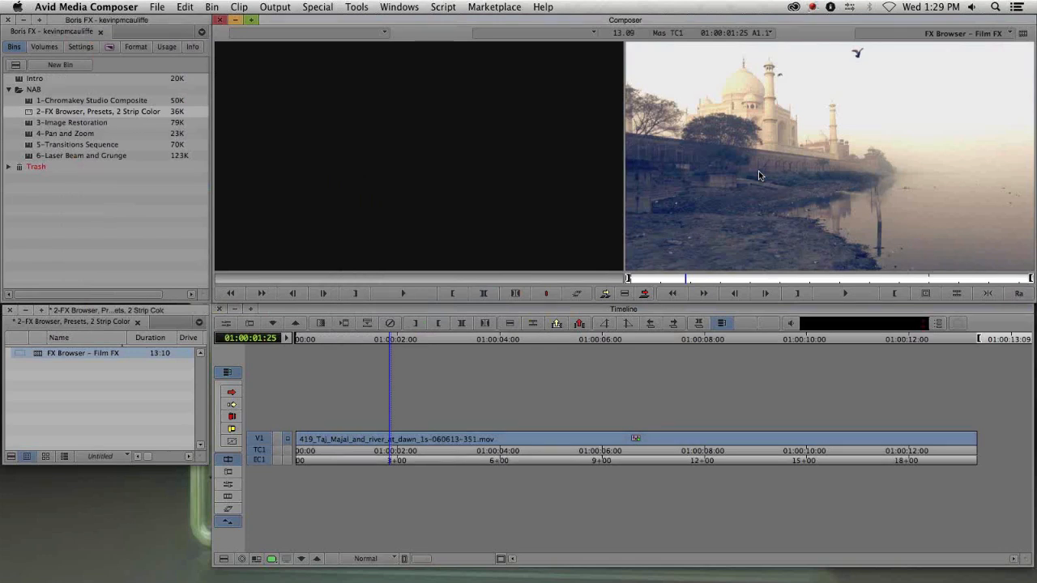
- Open the Effect Palette and apply BCC Vignette from BCC Film Style to the V1 clip
key("super+8")
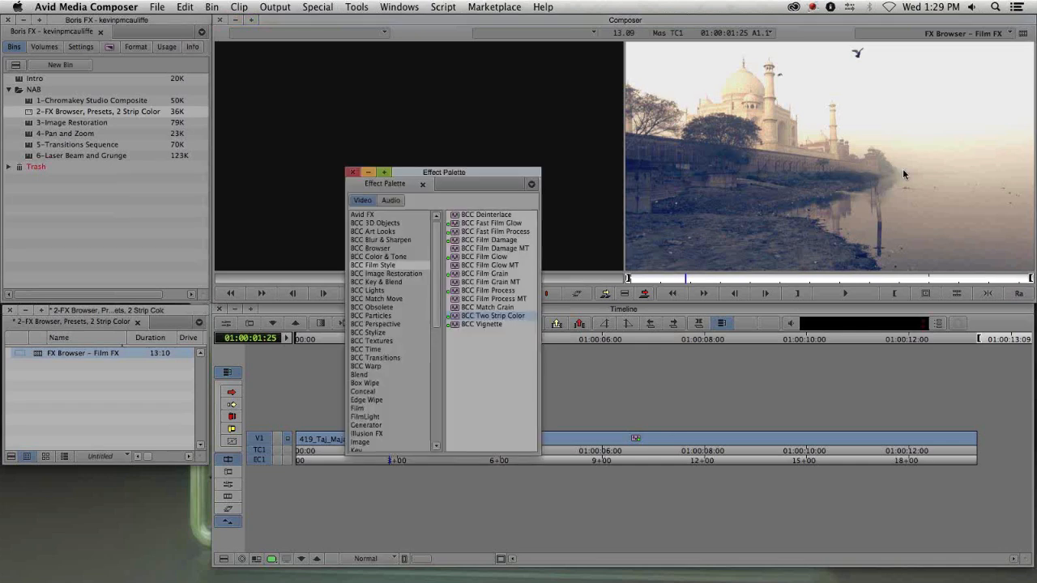
left_click_drag(477, 174, 144, 100)
left_click(136, 248)
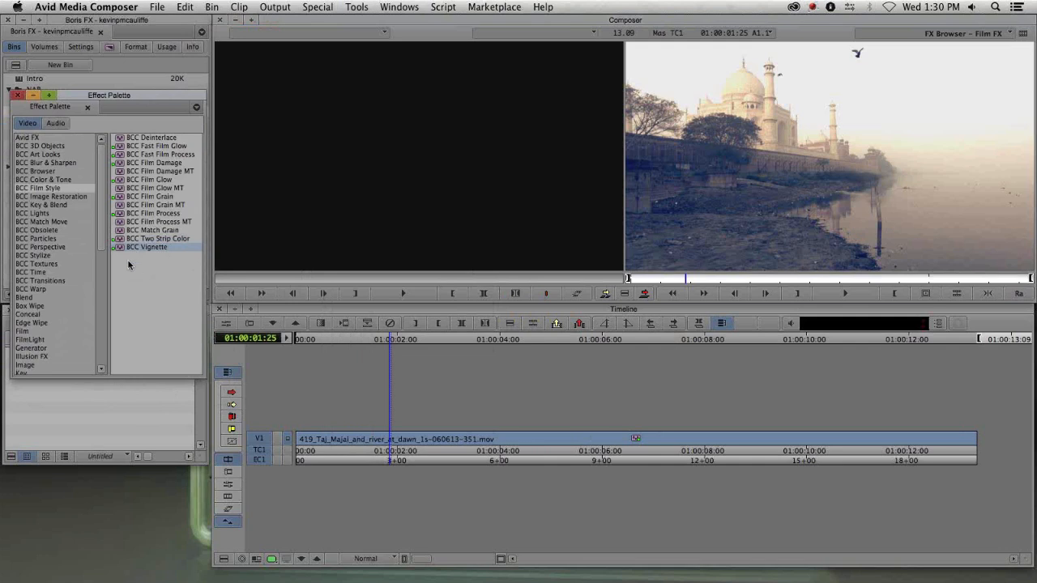
left_click_drag(120, 251, 474, 445)
left_click(537, 441)
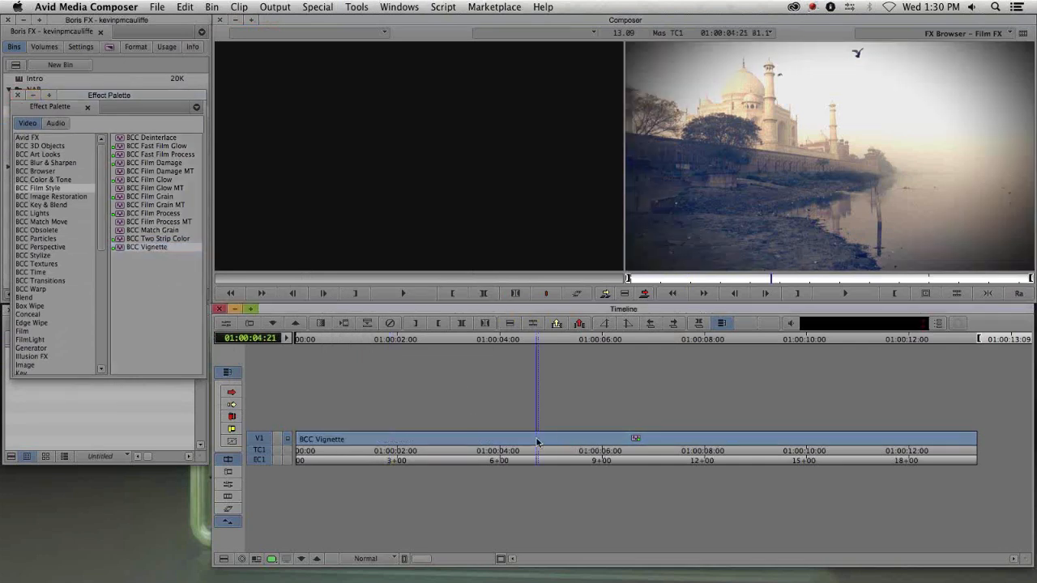
- Open the BCC Vignette settings, set its radius to about 16.9 and its style to Color and Blur
key("shift+F10")
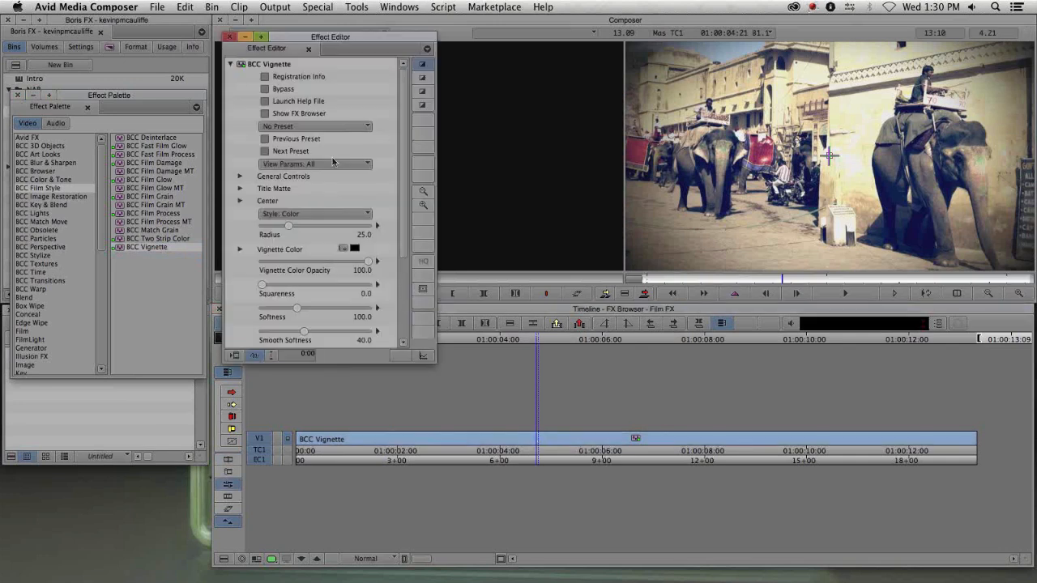
left_click(241, 189)
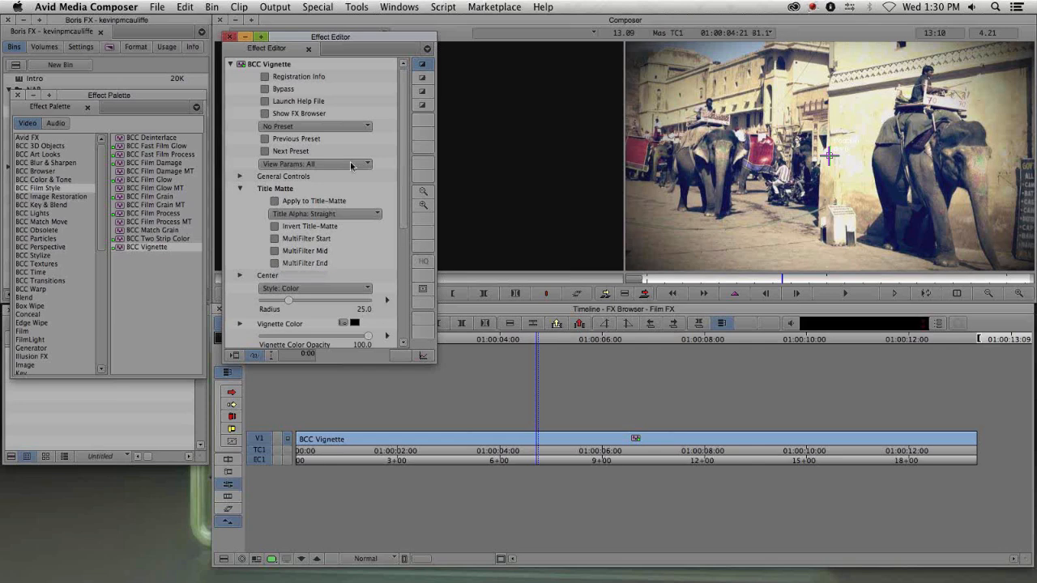
scroll(405, 142, "down", 2)
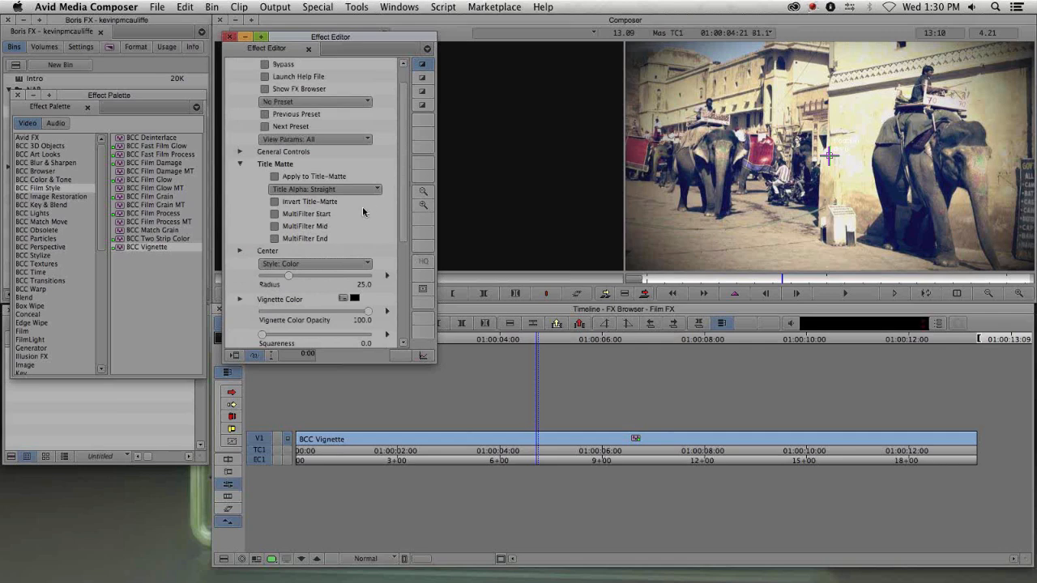
left_click_drag(289, 279, 280, 281)
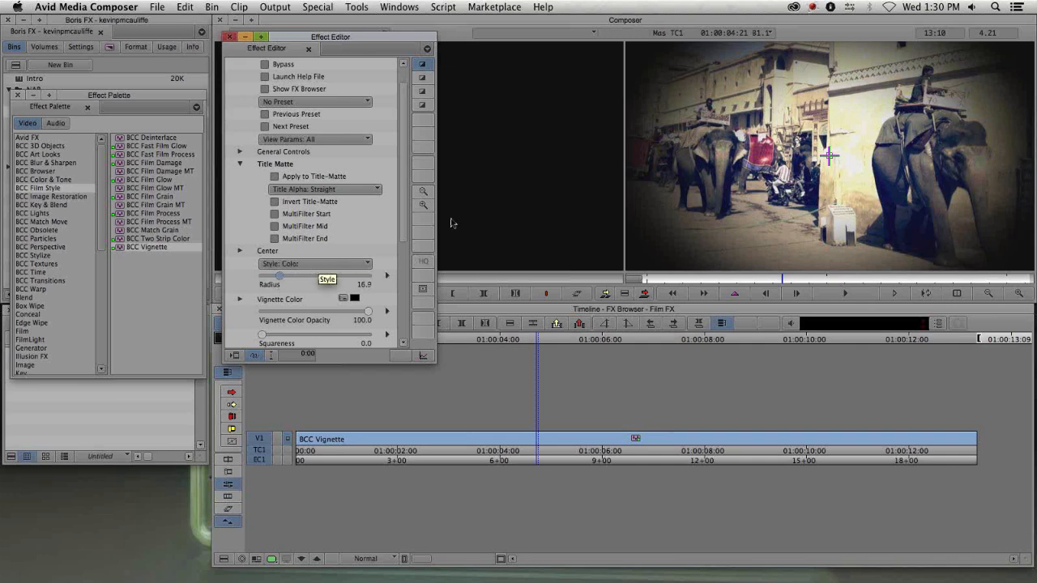
left_click(318, 265)
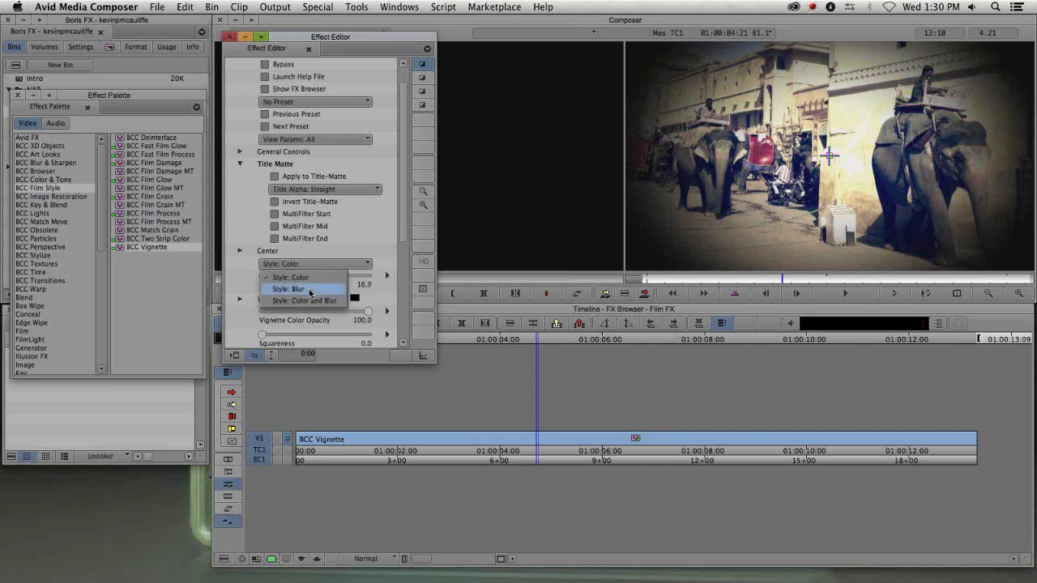
left_click(311, 290)
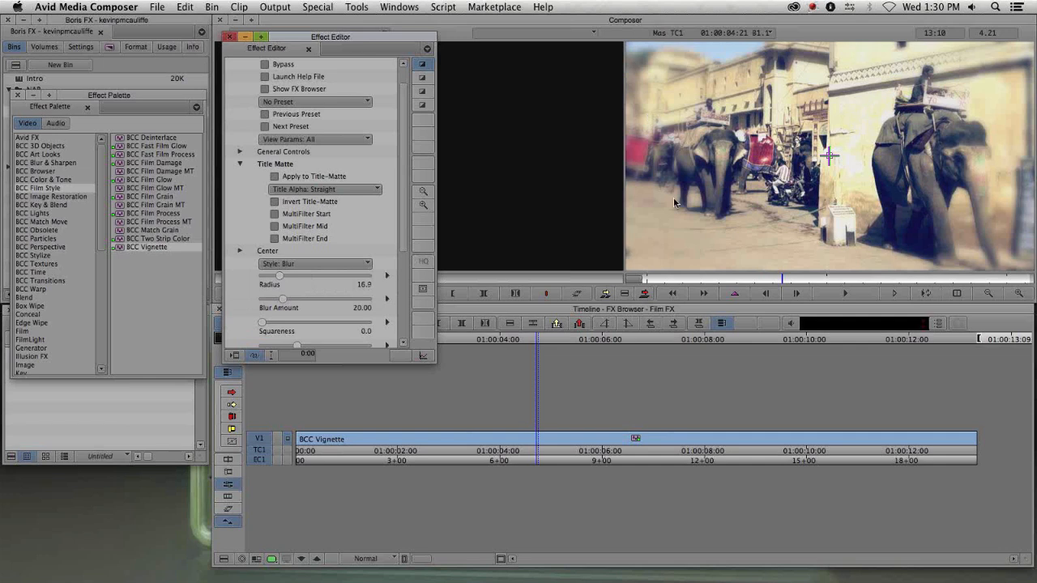
left_click(292, 264)
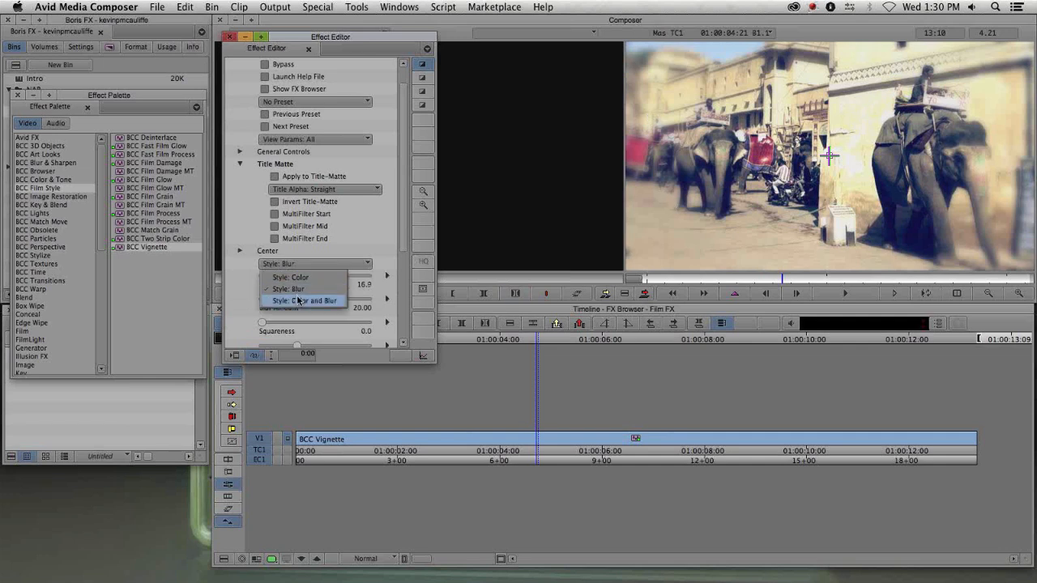
left_click(301, 301)
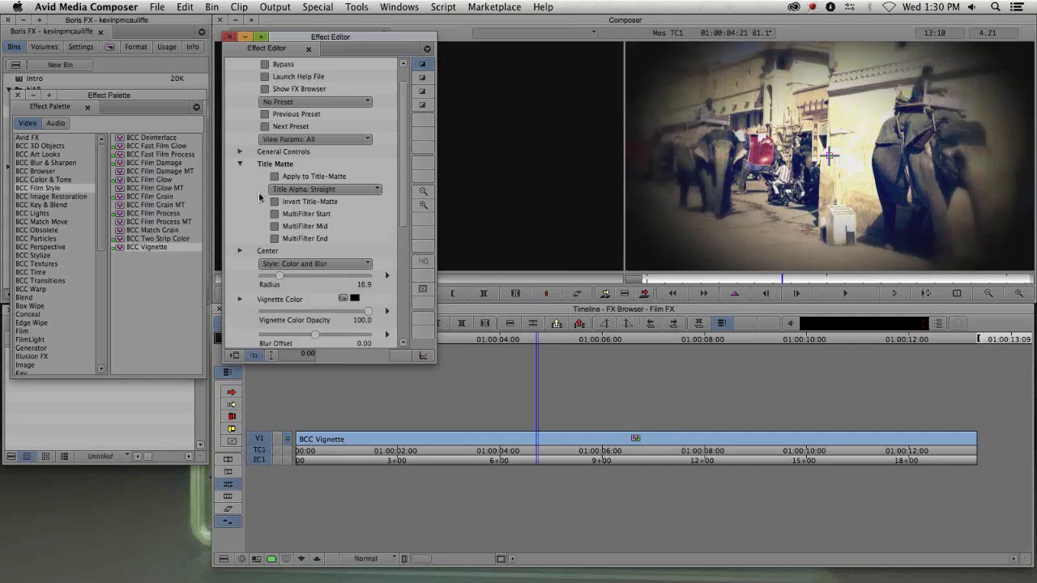
- Close the Effect Editor and undo the BCC Vignette effect on the V1 clip
left_click_drag(343, 40, 225, 133)
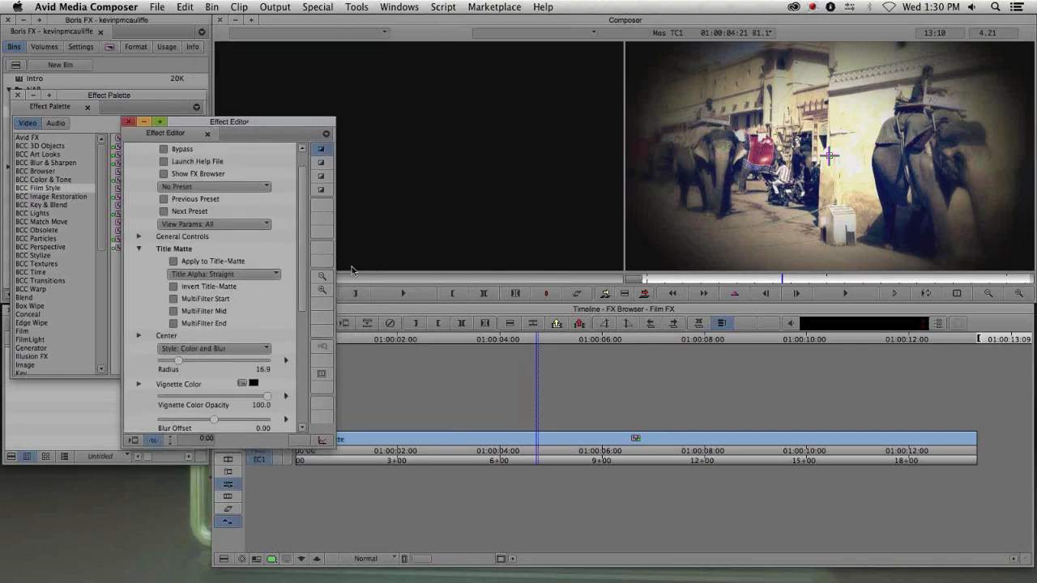
key("super+w")
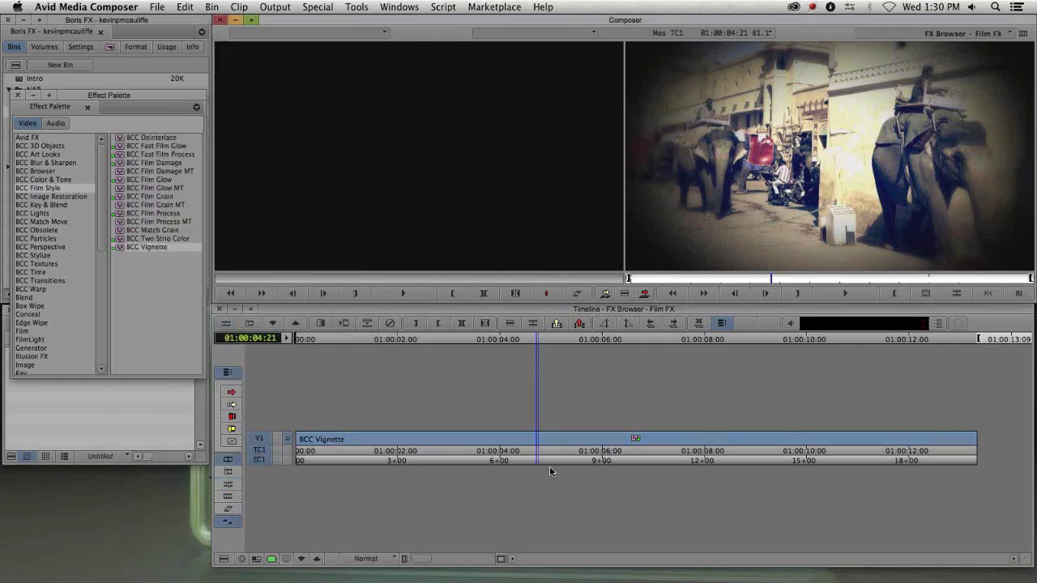
key("super+z")
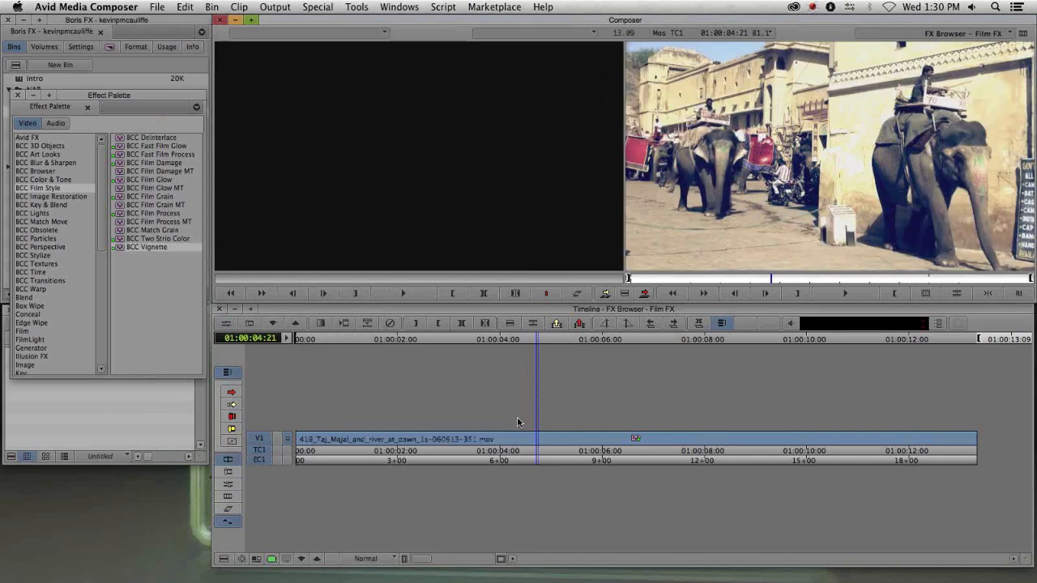
- Open the clip's BCC Two Strip Color settings and set the Bulb Color (Sub) to green
key("shift+F10")
left_click(540, 440)
left_click_drag(222, 119, 136, 44)
scroll(227, 226, "down", 5)
scroll(226, 226, "down", 1)
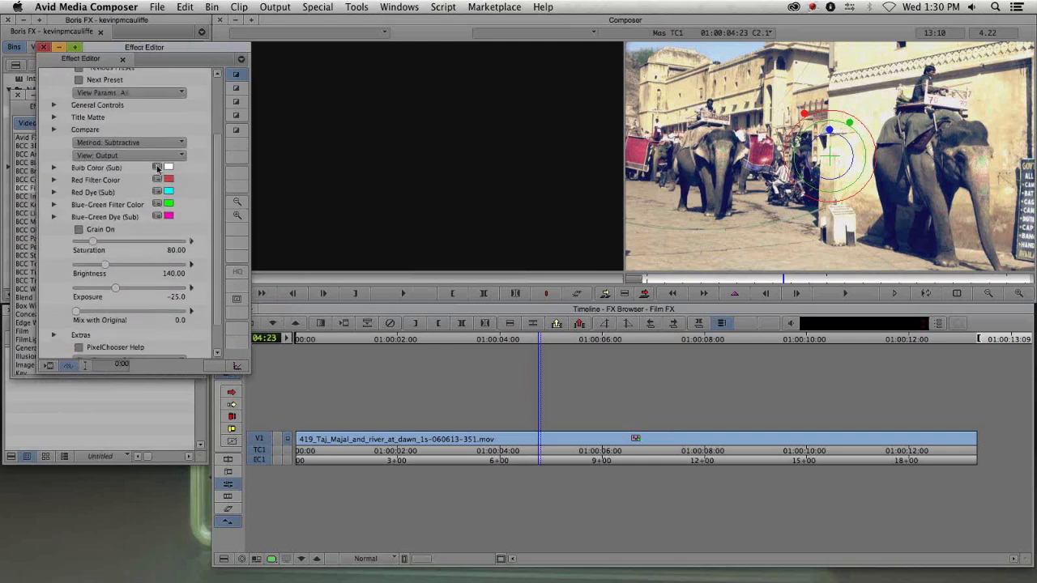
left_click(158, 166)
left_click_drag(281, 312, 258, 277)
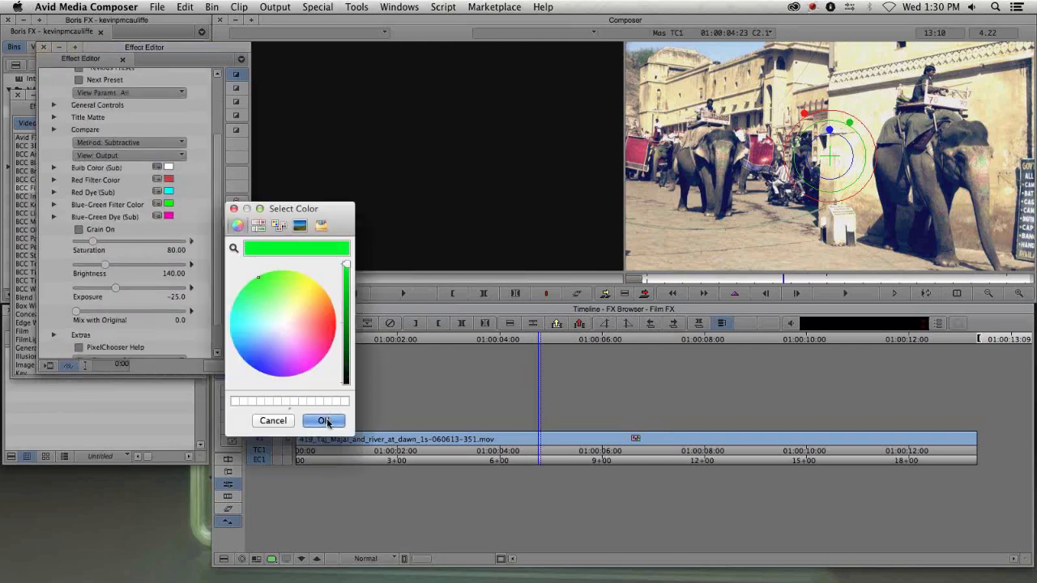
left_click(325, 420)
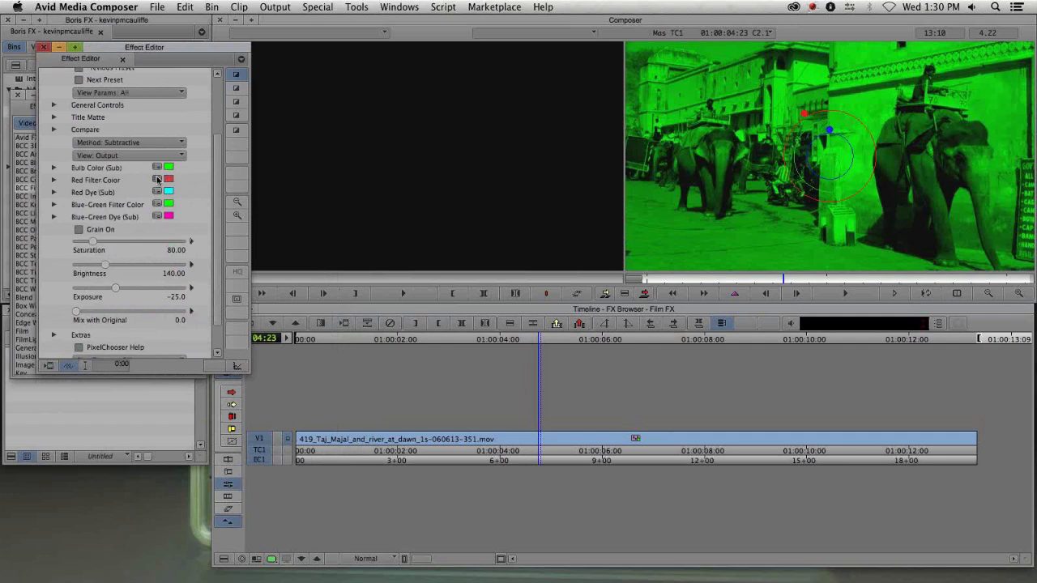
- Set the Red Filter Color to blue and the Red Dye (Sub) colour to red
left_click(158, 179)
left_click_drag(287, 304, 248, 377)
left_click(323, 421)
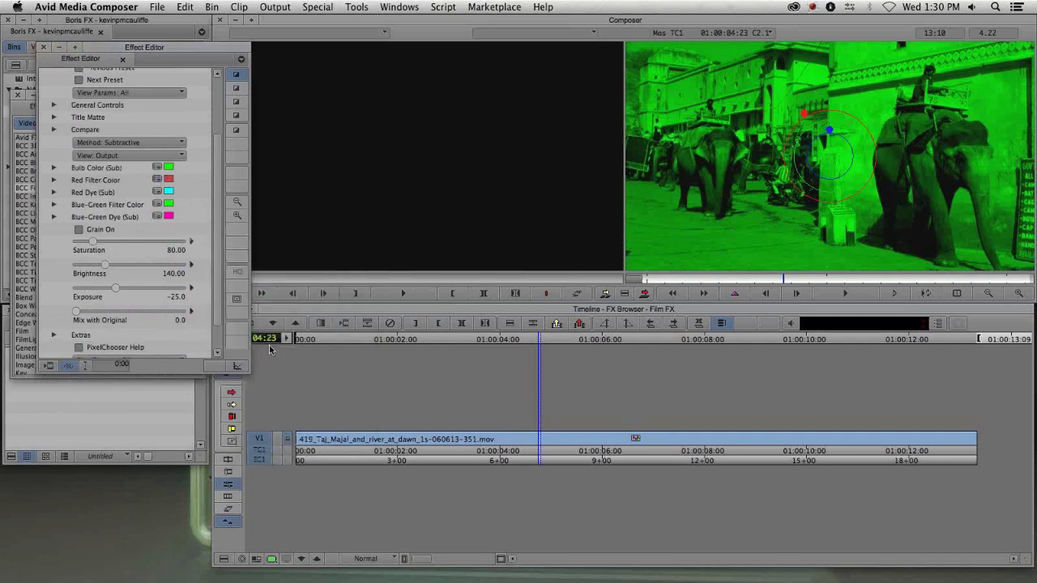
left_click(157, 192)
left_click(322, 304)
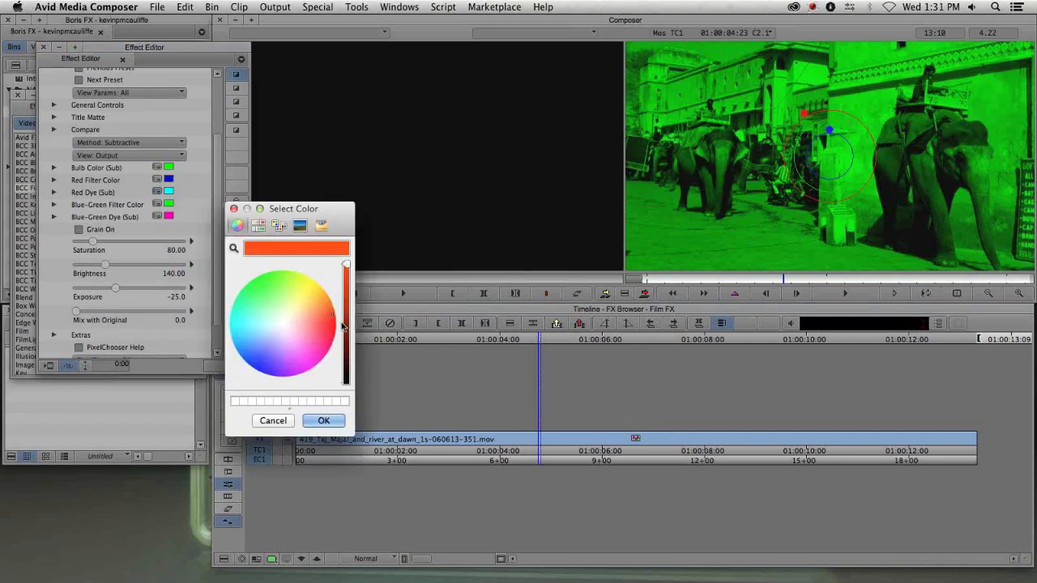
left_click(323, 421)
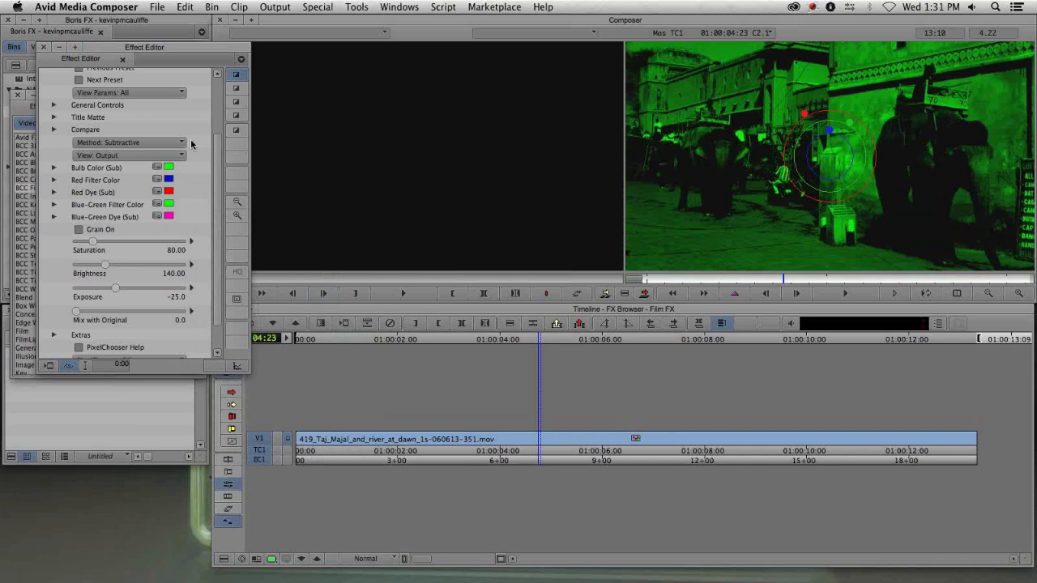
- Save the current BCC Two Strip Color settings as a preset named Kevin's Super Awesome Preset
left_click_drag(218, 144, 216, 77)
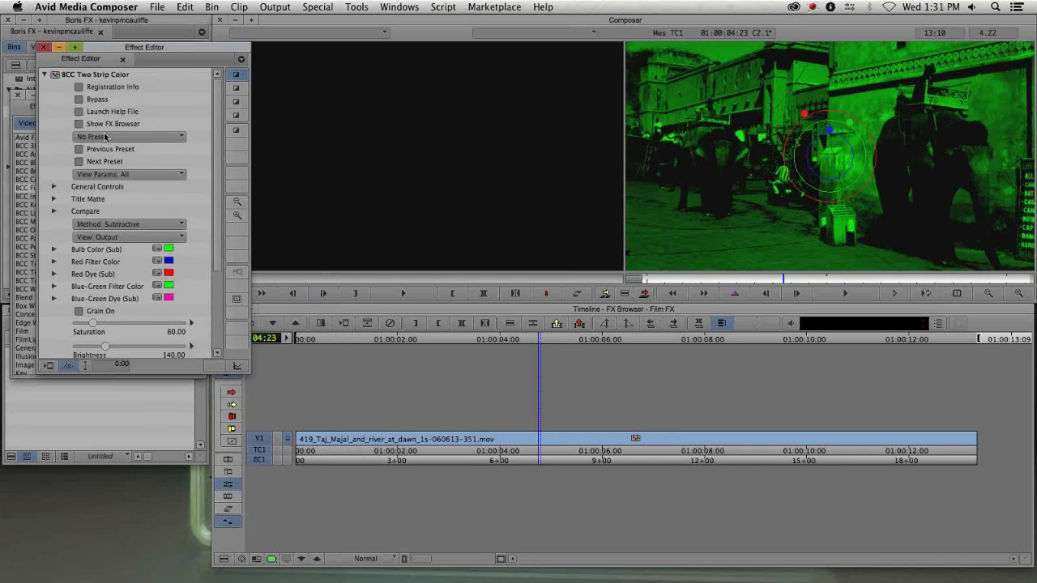
left_click(133, 137)
left_click(128, 108)
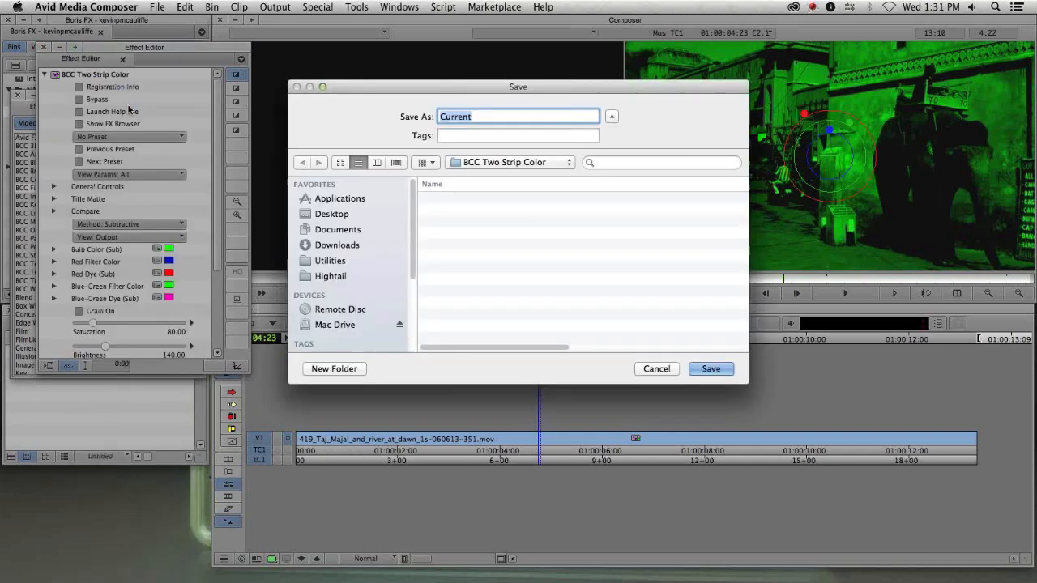
type("Kevin's")
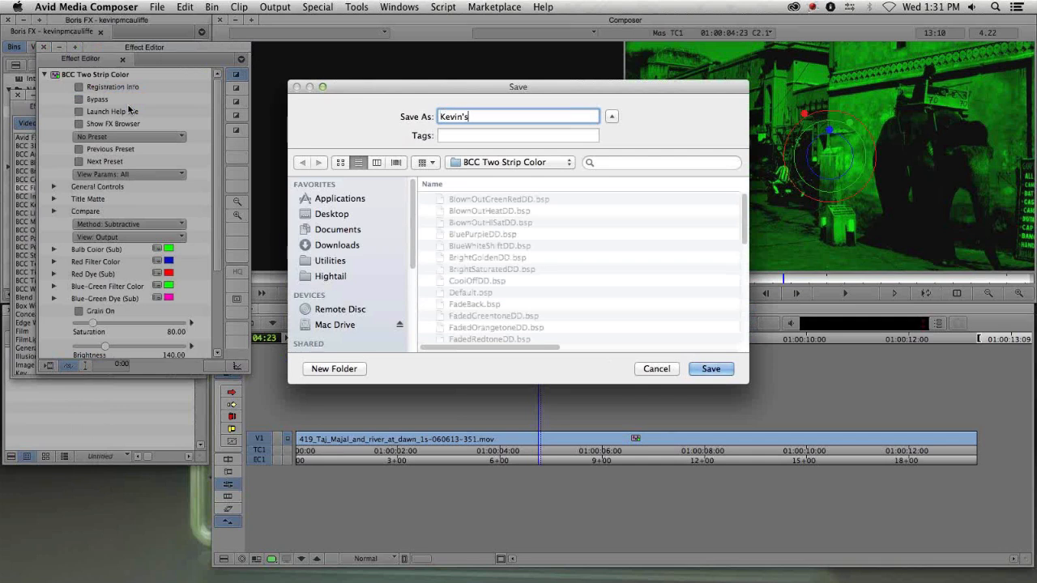
type(" Super Awesome Preset")
left_click(722, 369)
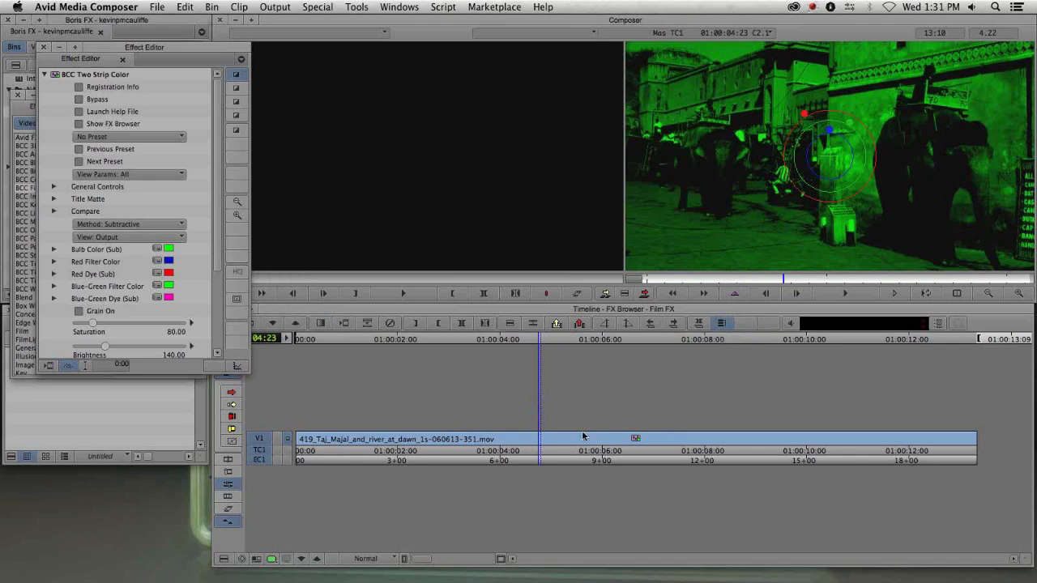
- Delete the Two Strip Color effect from the V1 clip in the timeline
left_click(583, 437)
key("Delete")
left_click(544, 439)
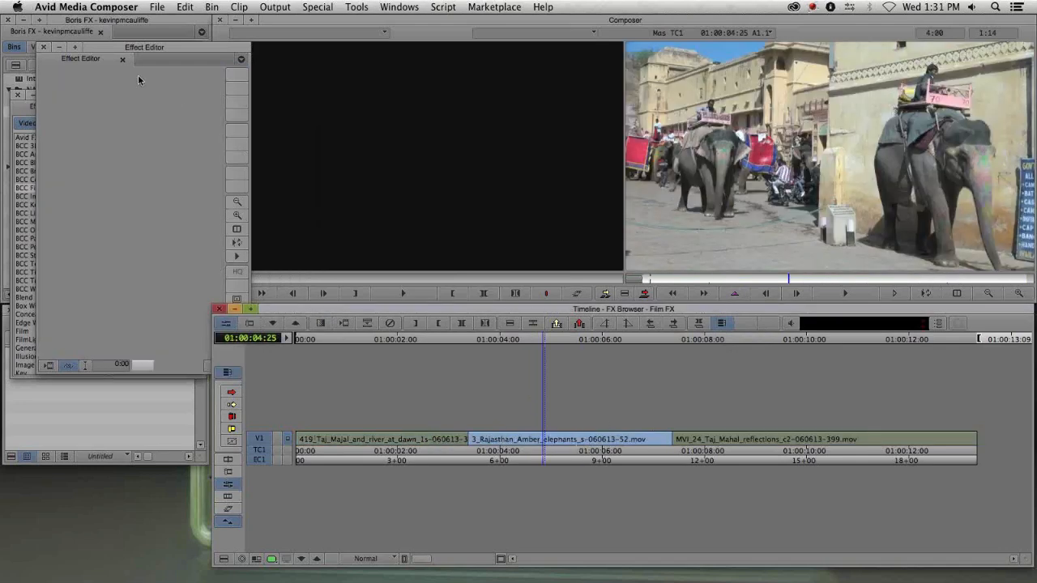
- Apply BCC Two Strip Color from the Effect Palette to the Rajasthan_Amber_elephants clip
left_click(43, 47)
left_click_drag(148, 241, 563, 438)
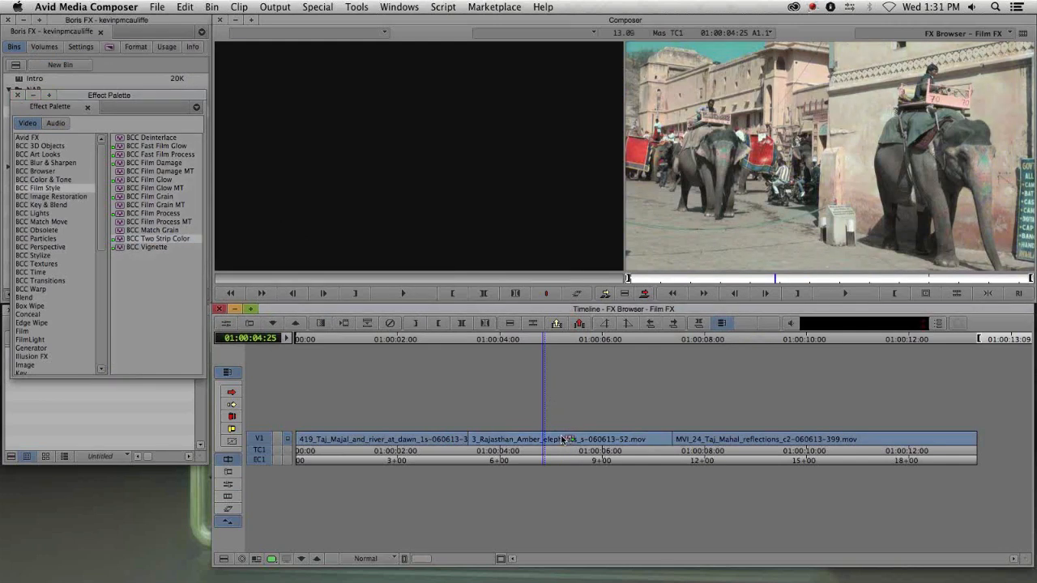
- Open the FX Browser, preview Kevin's Super Awesome Preset on the clip, and cancel without applying
left_click(113, 136)
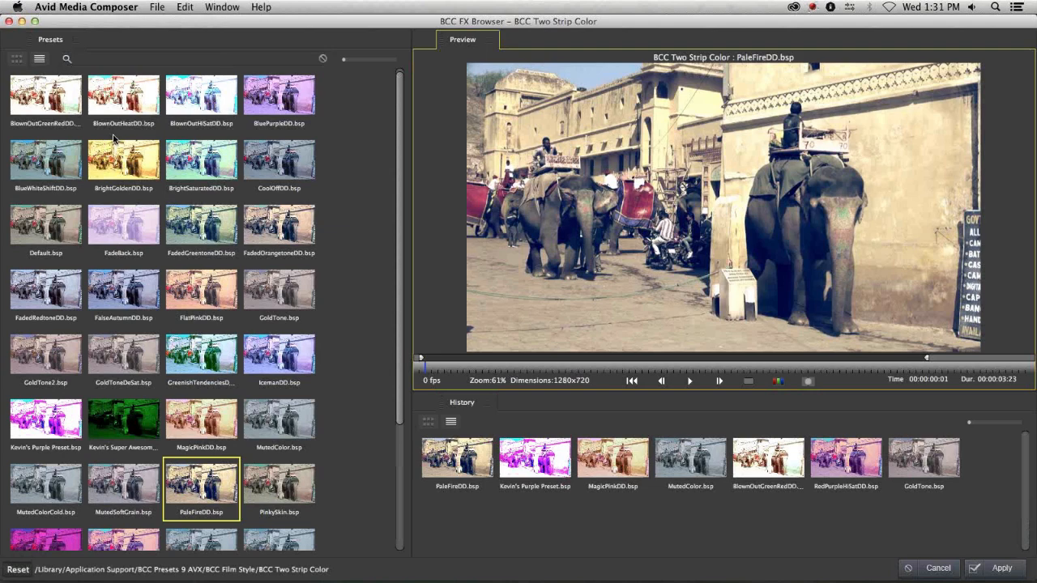
left_click(116, 422)
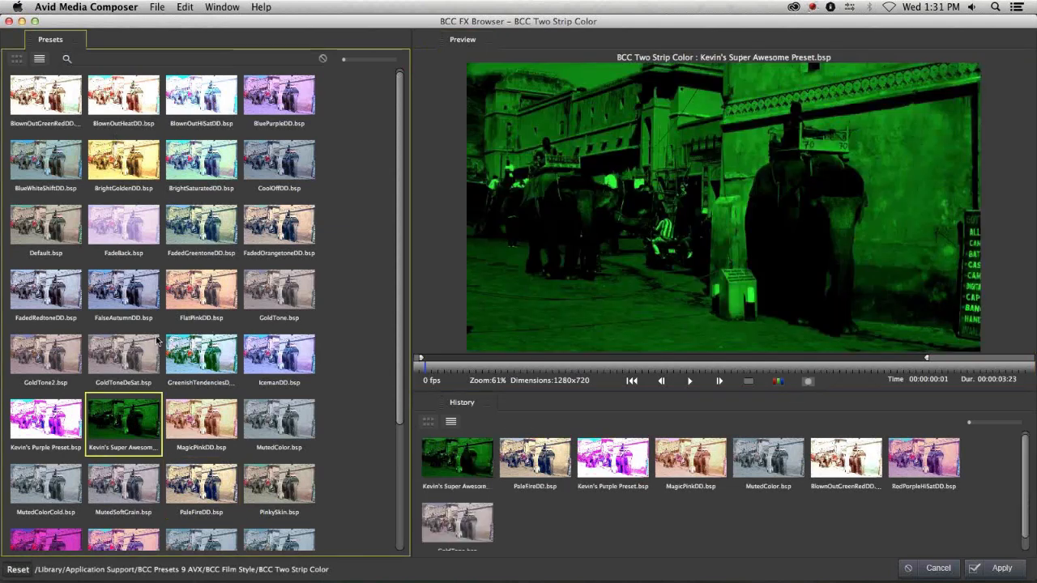
left_click(689, 382)
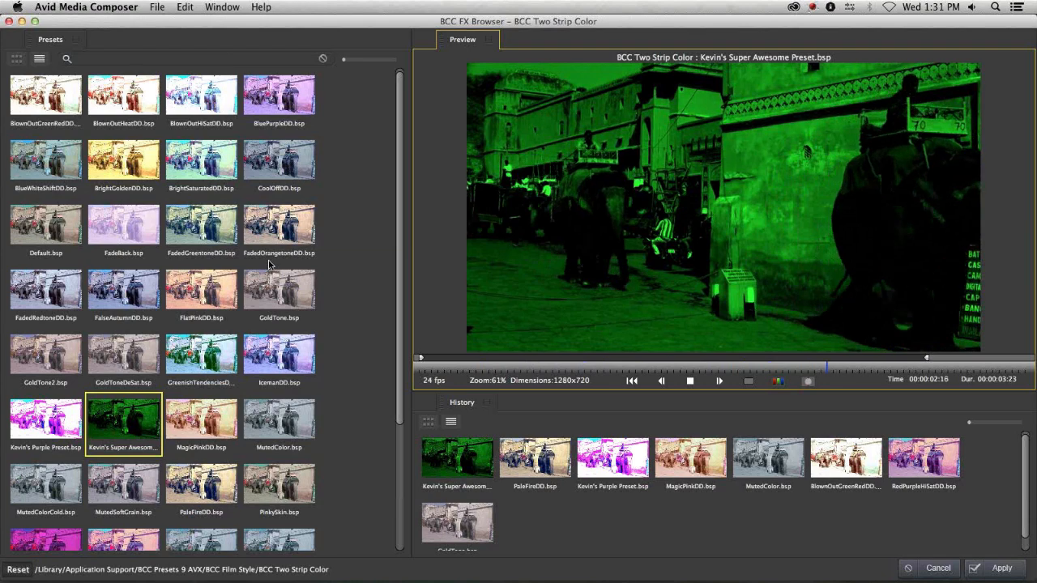
left_click(938, 568)
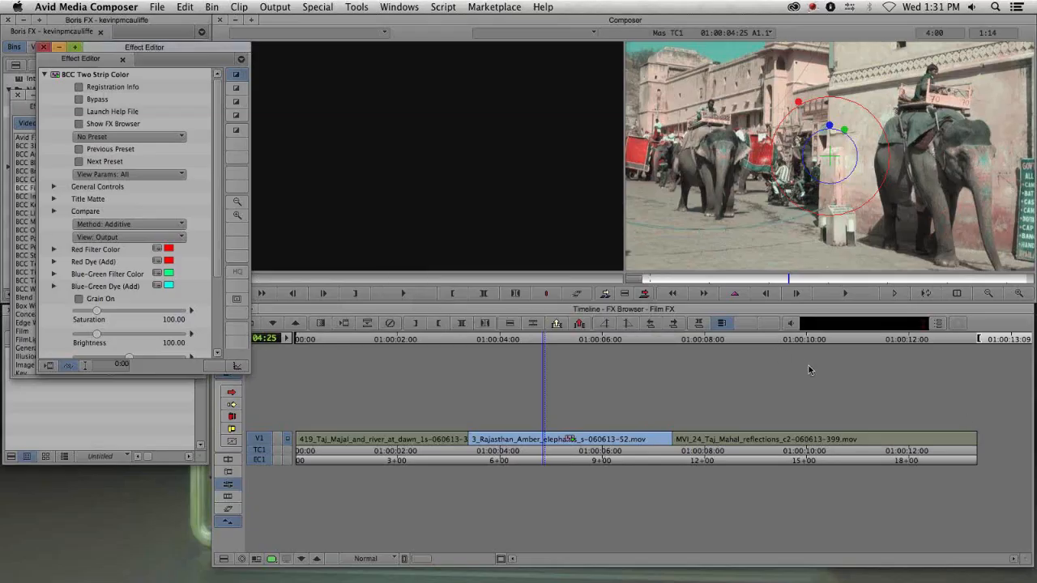
- Remove the Two Strip Color effect from the elephants clip and close the Effect Editor
key("Delete")
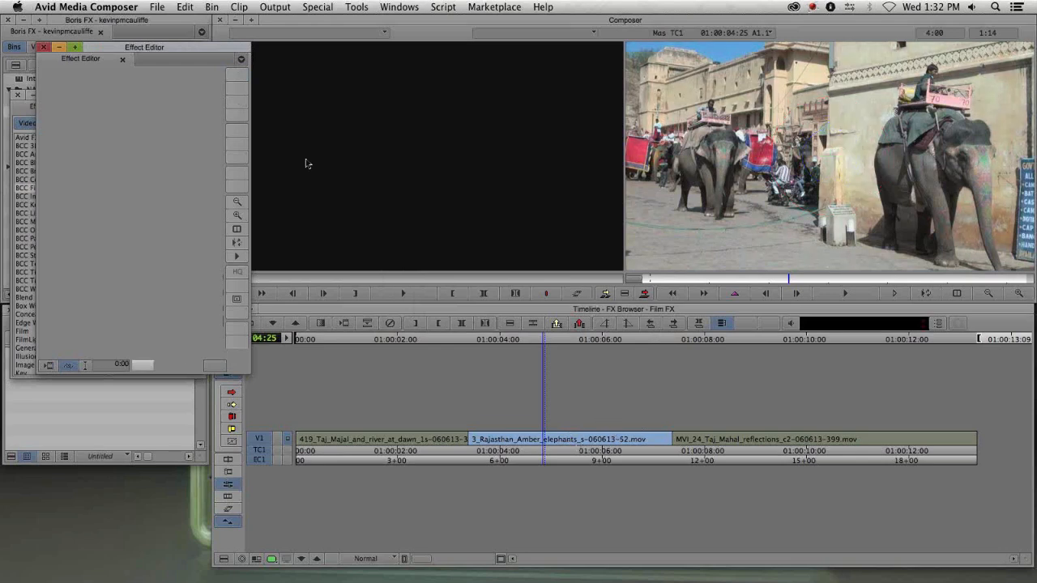
left_click_drag(164, 64, 464, 160)
left_click(345, 145)
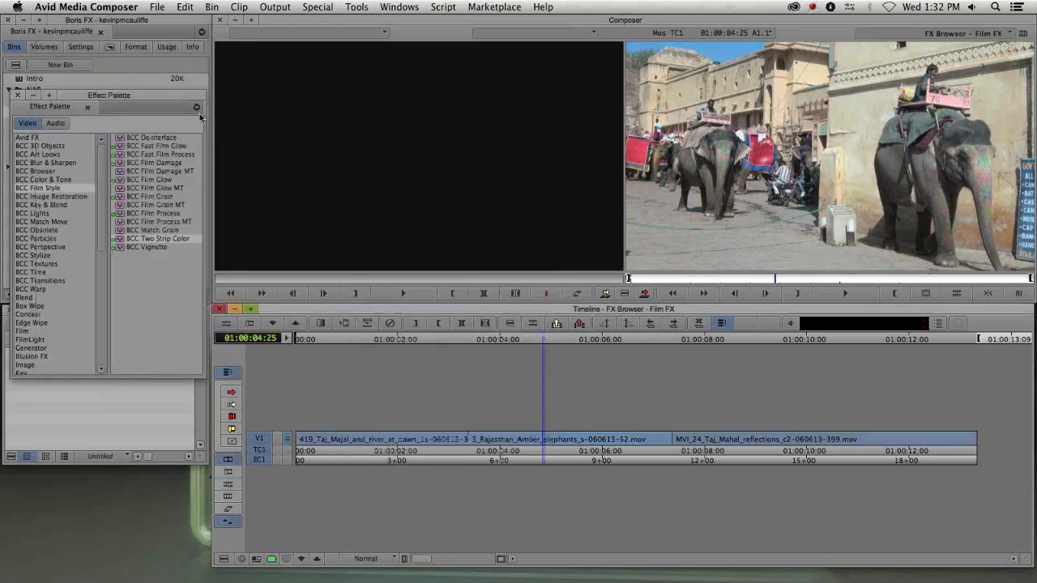
- Close the Effect Palette and FX Browser bin, then open and dock the 3-Image Restoration bin
left_click(19, 95)
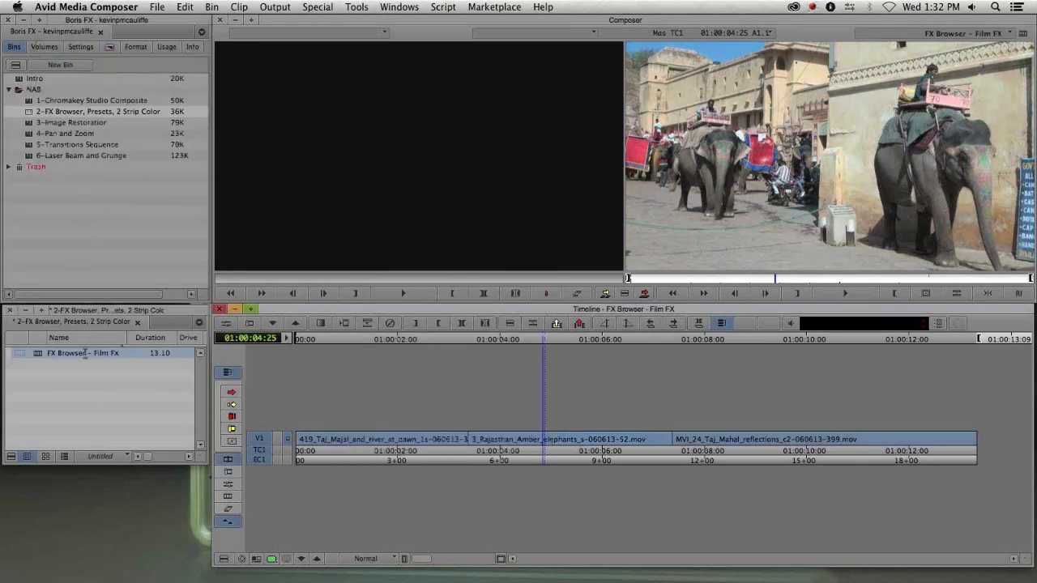
left_click(9, 310)
double_click(28, 122)
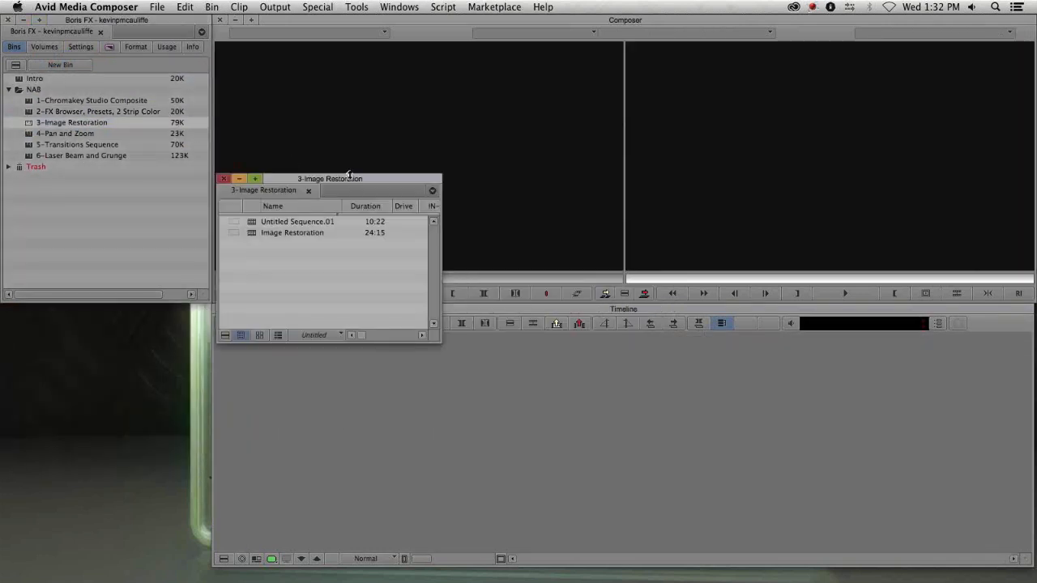
left_click_drag(336, 180, 121, 311)
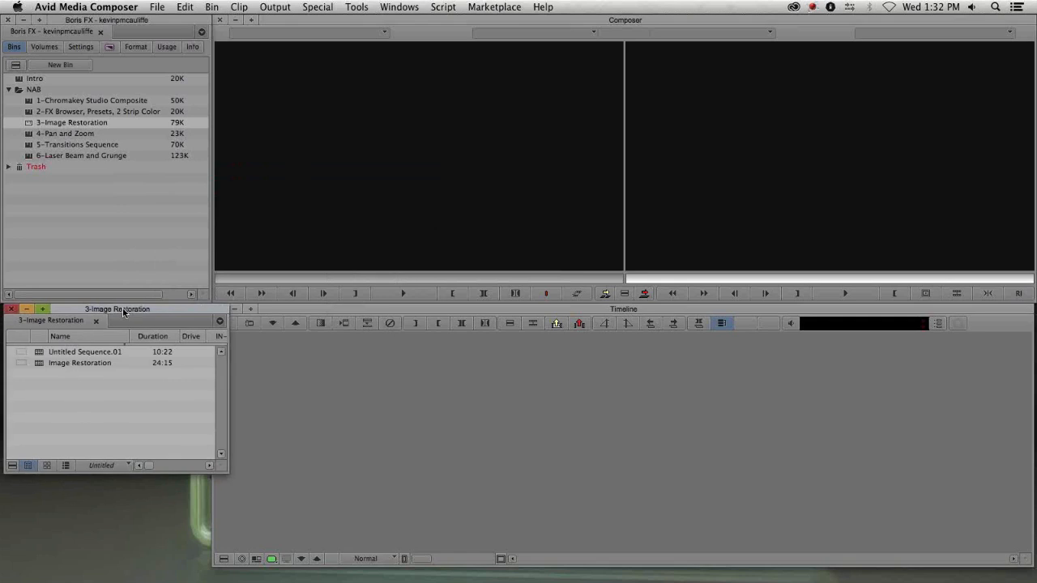
mouse_move(219, 436)
left_mouse_down()
mouse_move(214, 462)
mouse_move(201, 442)
left_mouse_up()
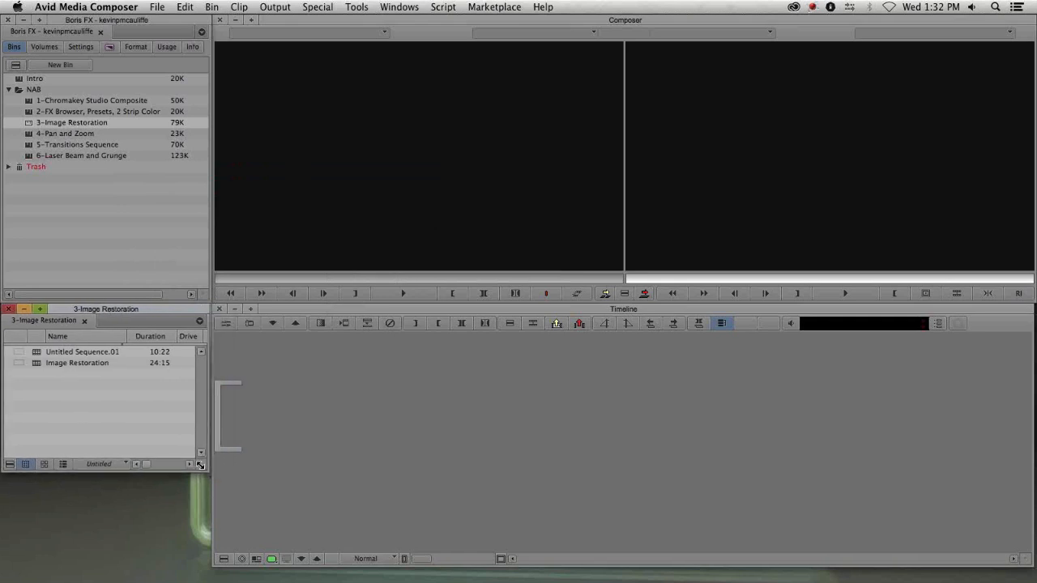
- Load Untitled Sequence.01 into the timeline and extract its entire contents
double_click(36, 353)
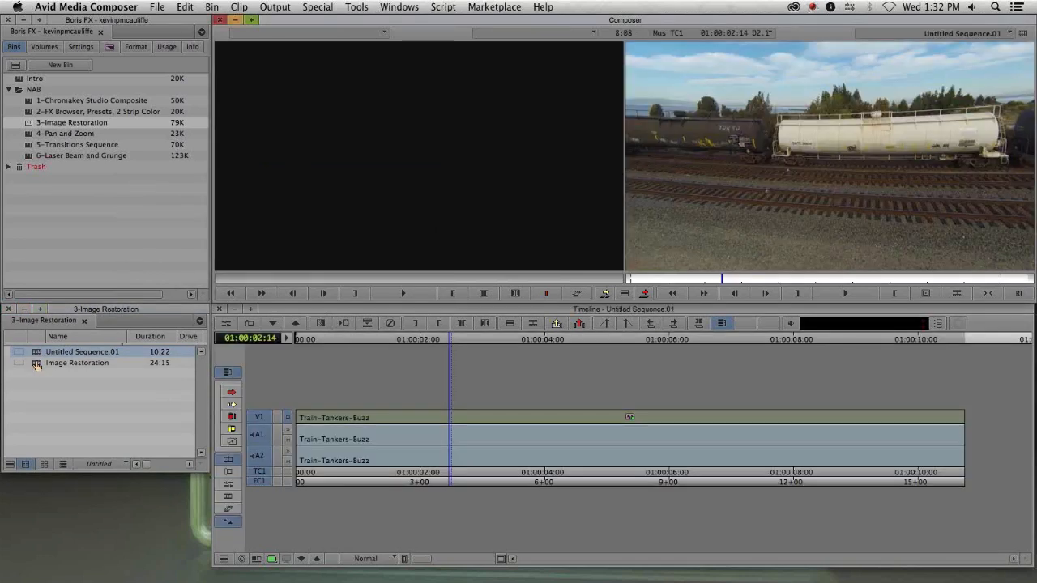
left_click(478, 449)
key("t")
key("x")
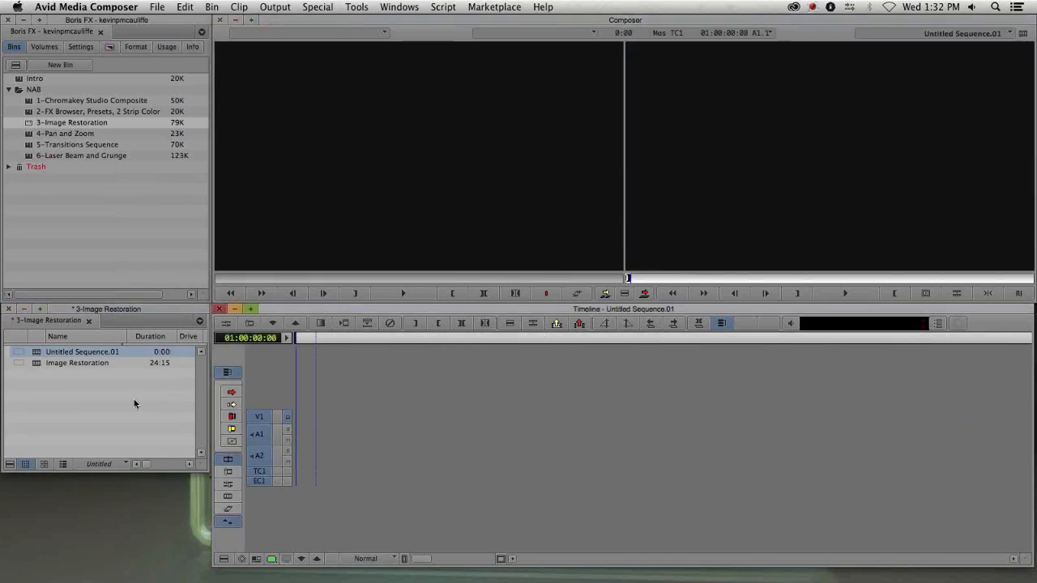
- Delete Untitled Sequence.01 from the 3-Image Restoration bin
left_click(134, 404)
left_click(37, 353)
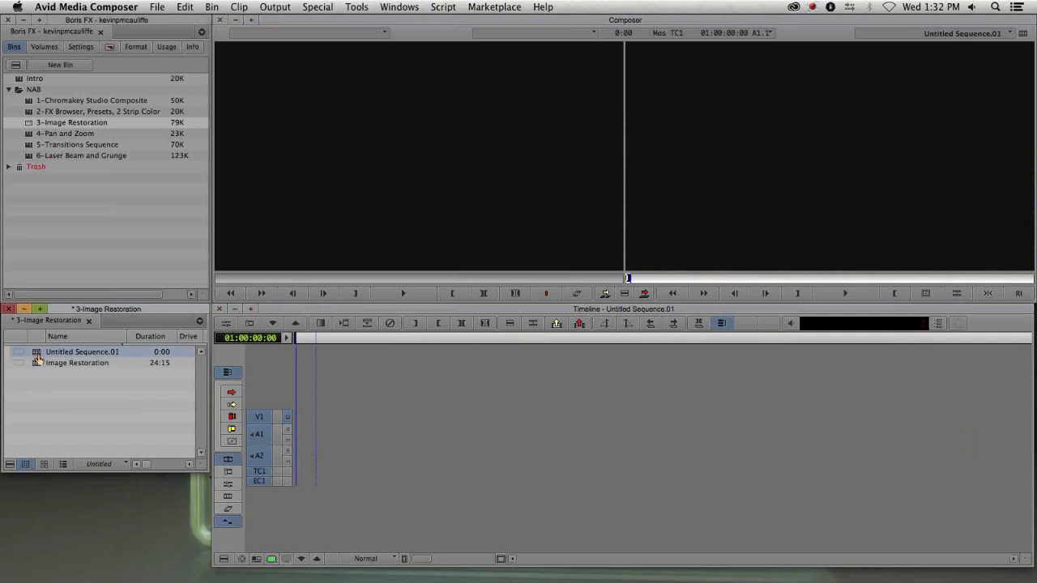
key("Delete")
left_click(496, 289)
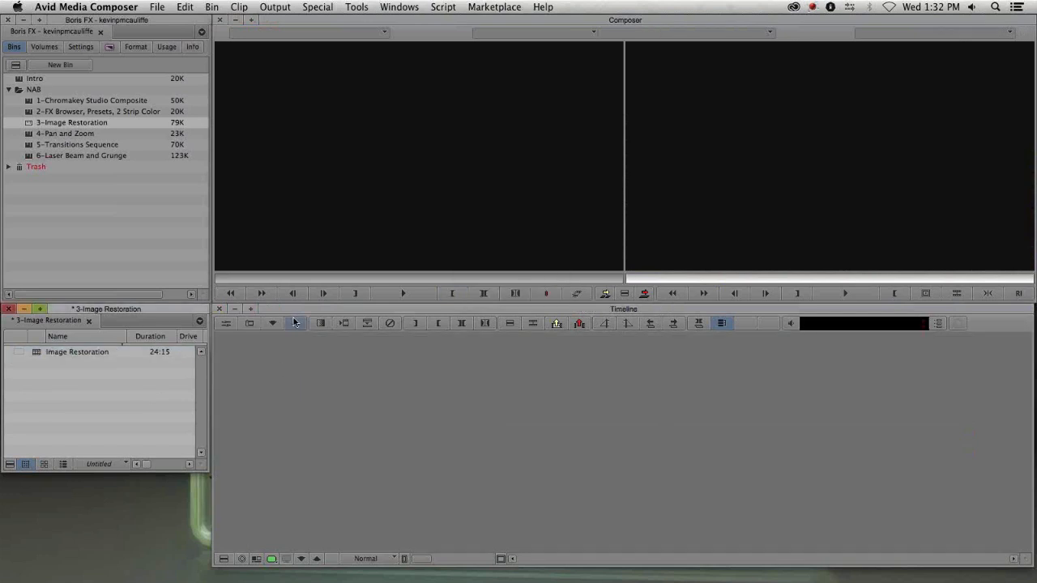
left_click_drag(104, 315, 105, 314)
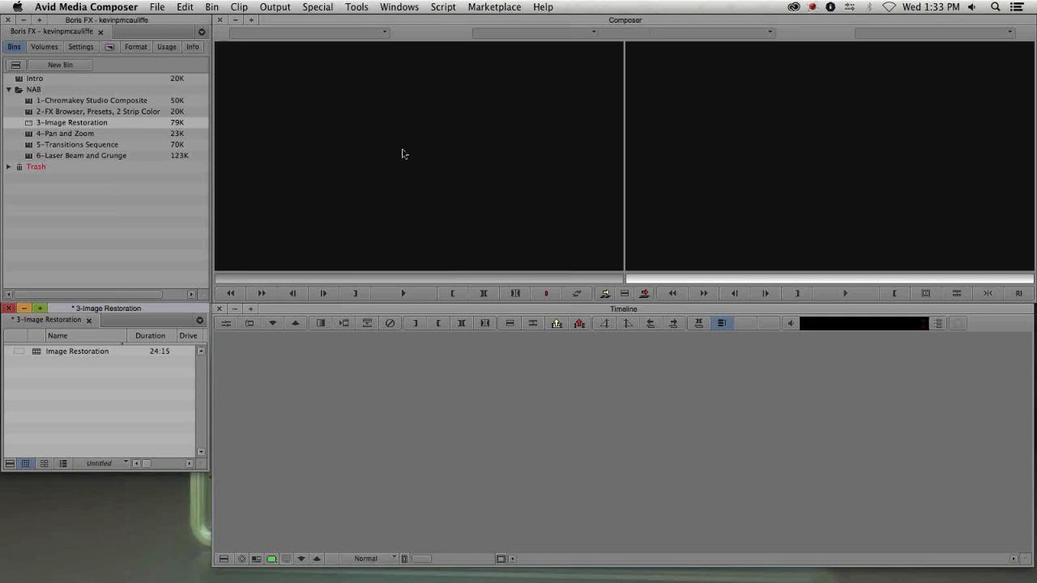
- Link the Desktop file Train-Tankers-Buzz.mov into the 3-Image Restoration bin via AMA and load it into the source monitor
right_click(59, 376)
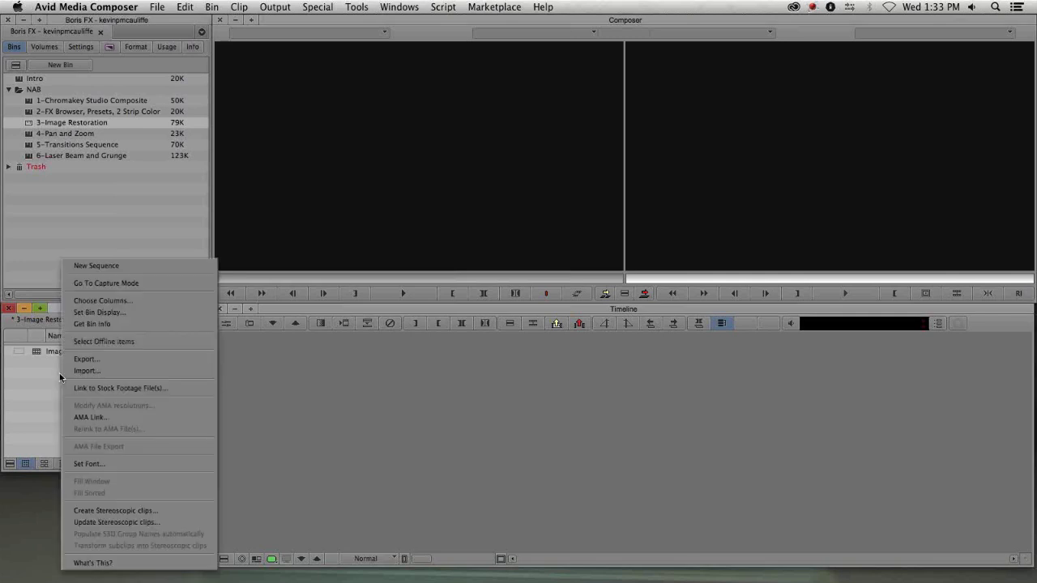
left_click(81, 419)
left_click(464, 149)
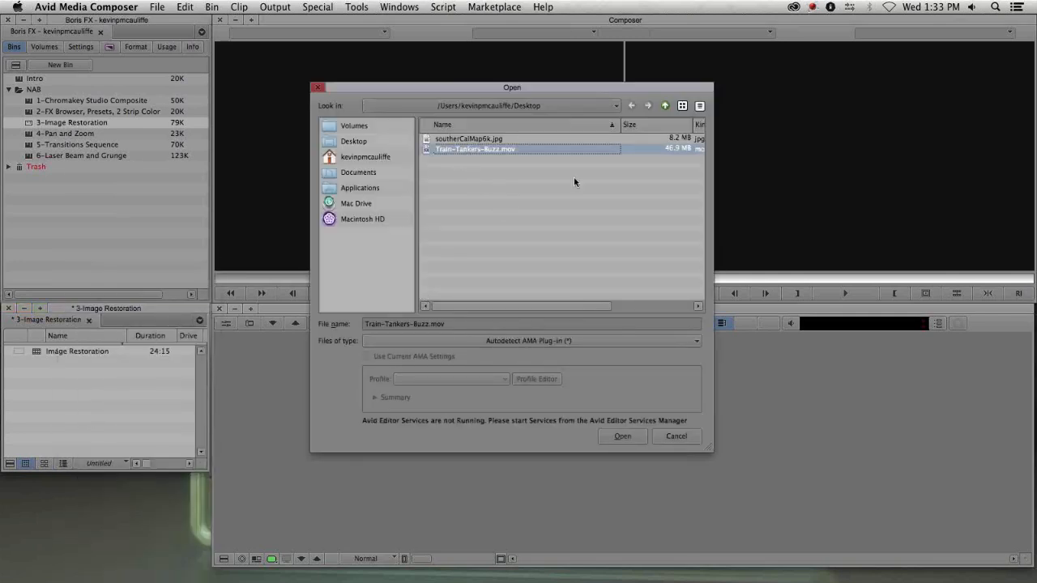
left_click(622, 437)
left_click_drag(34, 362, 390, 219)
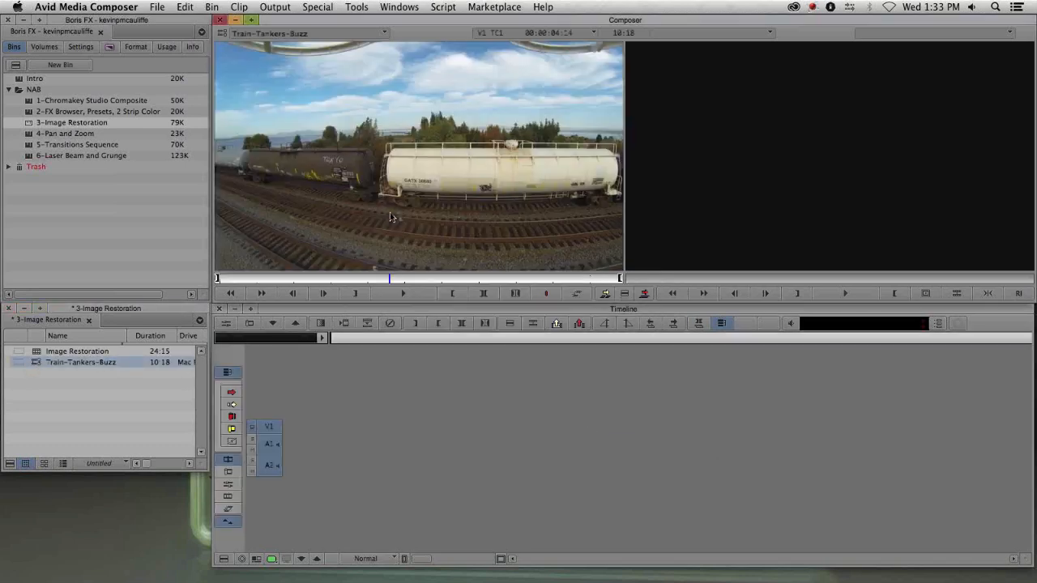
- Open the train clip's Source Settings, adjust its FrameFlex framing, and apply the settings
left_click(371, 280)
left_click_drag(371, 281, 353, 283)
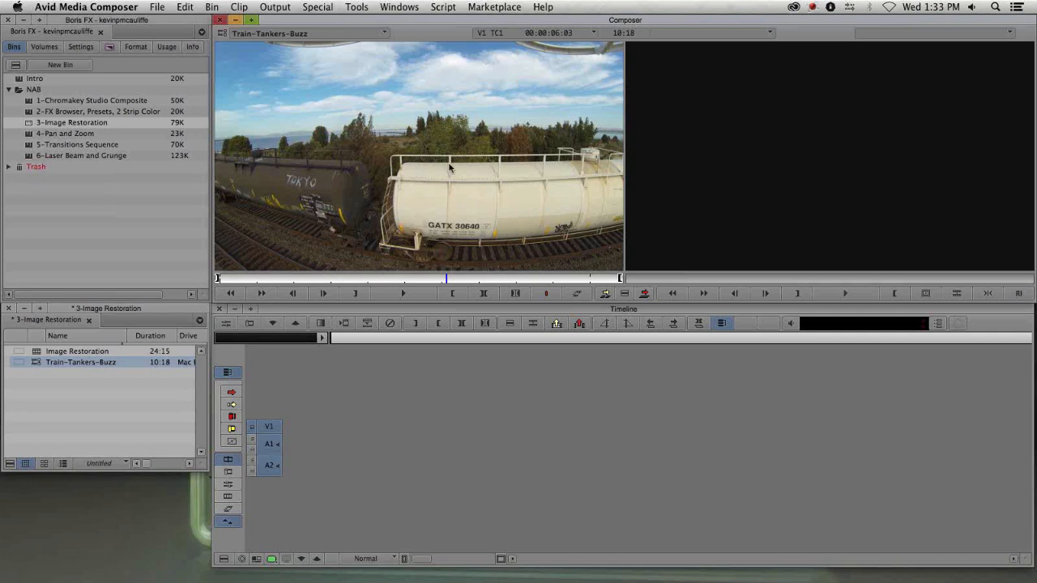
right_click(36, 362)
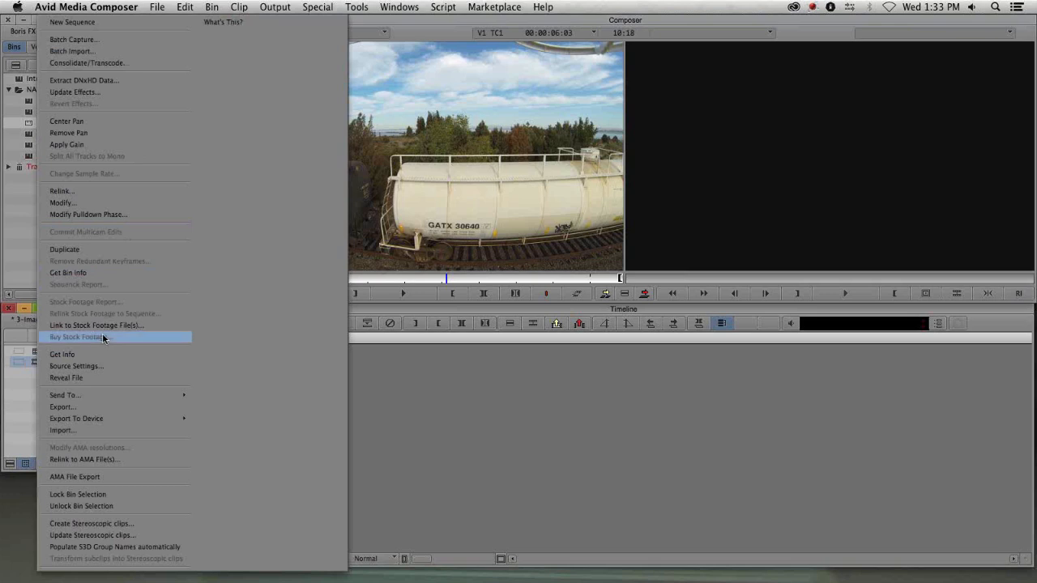
left_click(102, 366)
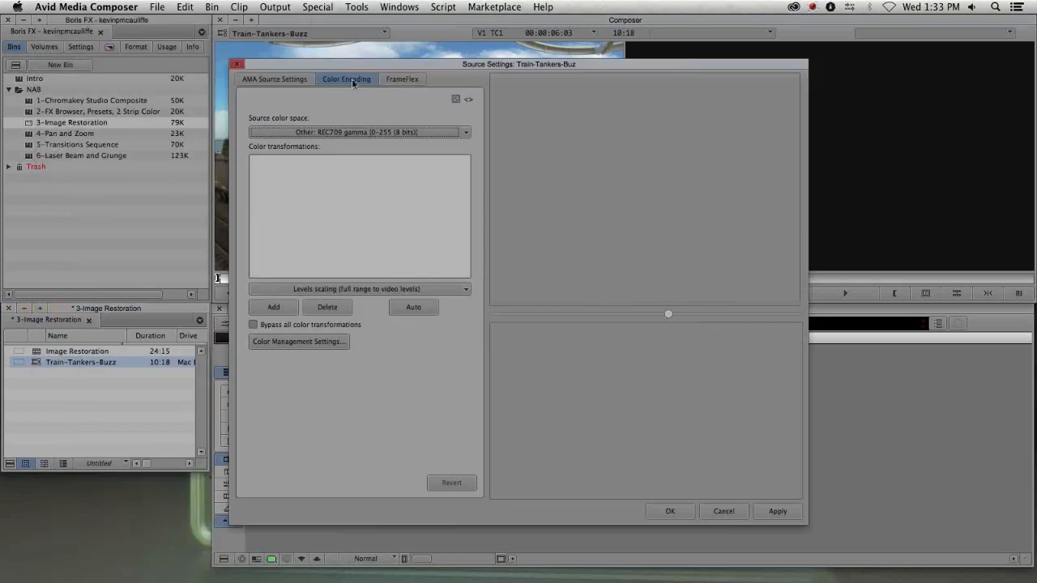
left_click(401, 79)
left_click_drag(388, 64, 298, 56)
left_click_drag(412, 109, 420, 122)
left_click_drag(549, 174, 526, 164)
left_click(684, 502)
left_click(581, 503)
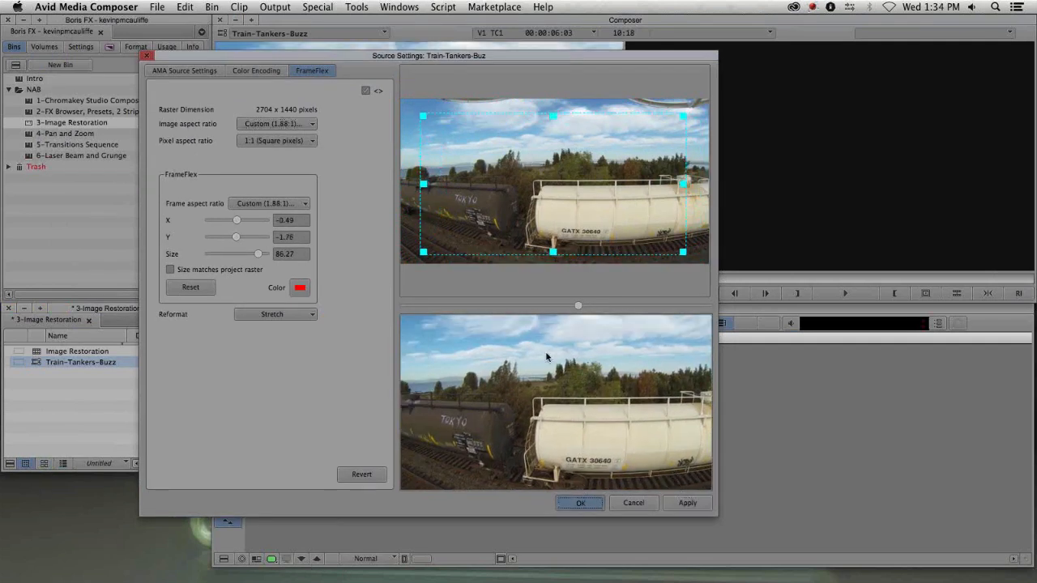
left_click(580, 503)
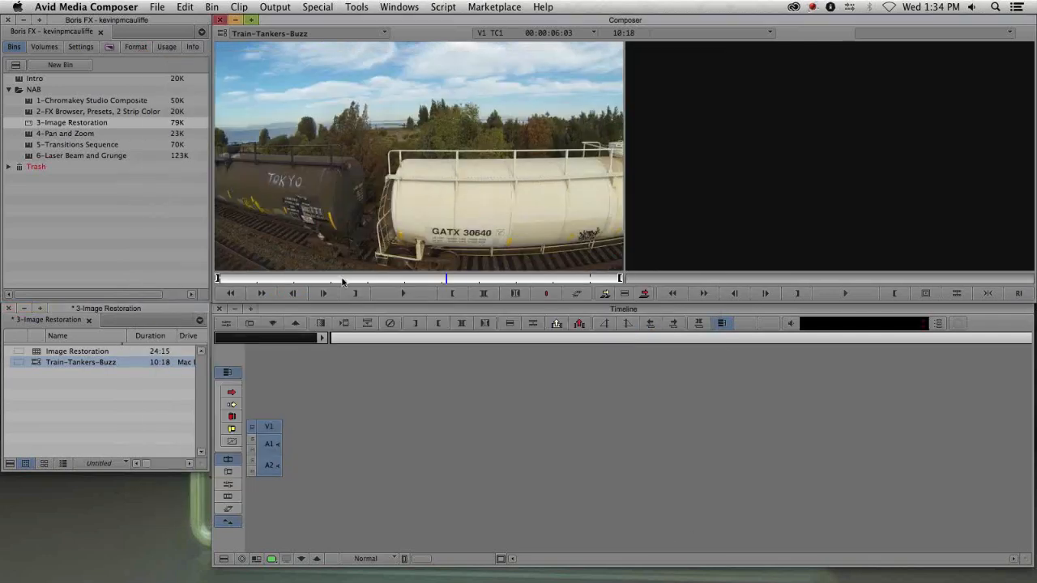
- Edit the Train-Tankers-Buzz clip from the source monitor into a new sequence in the timeline
left_click_drag(377, 215, 473, 442)
left_click(529, 438)
left_click(599, 436)
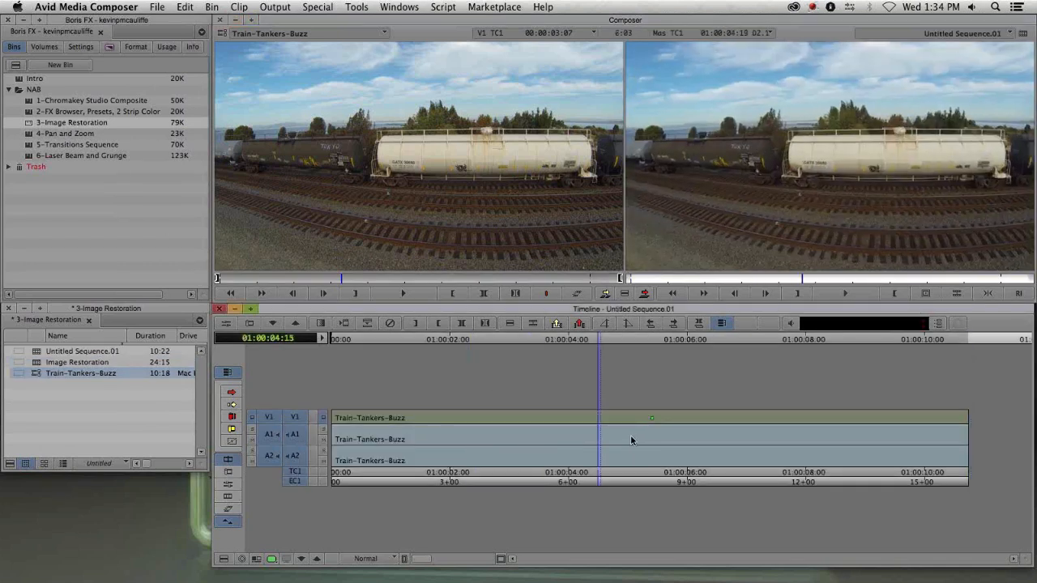
left_click(630, 435)
- Apply BCC Lens Correction from the BCC Image Restoration category to the train clip and open the Effect Editor
key("super+8")
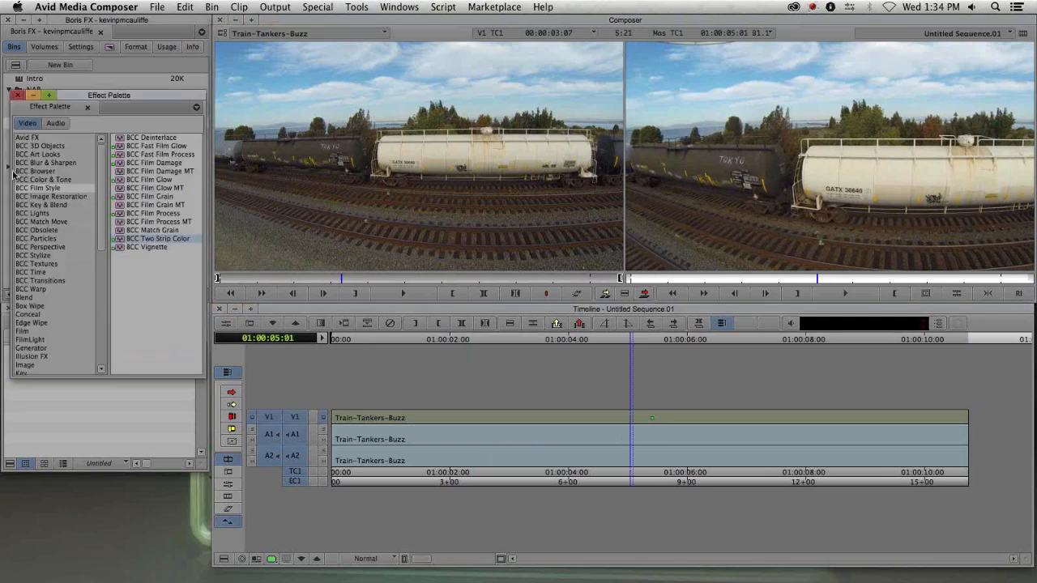
left_click(53, 196)
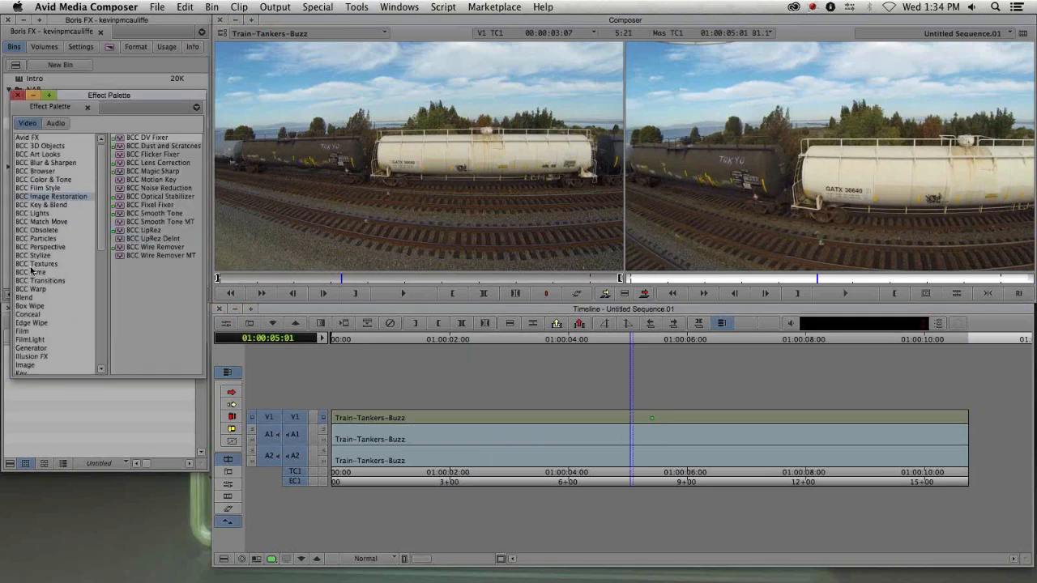
left_click(152, 162)
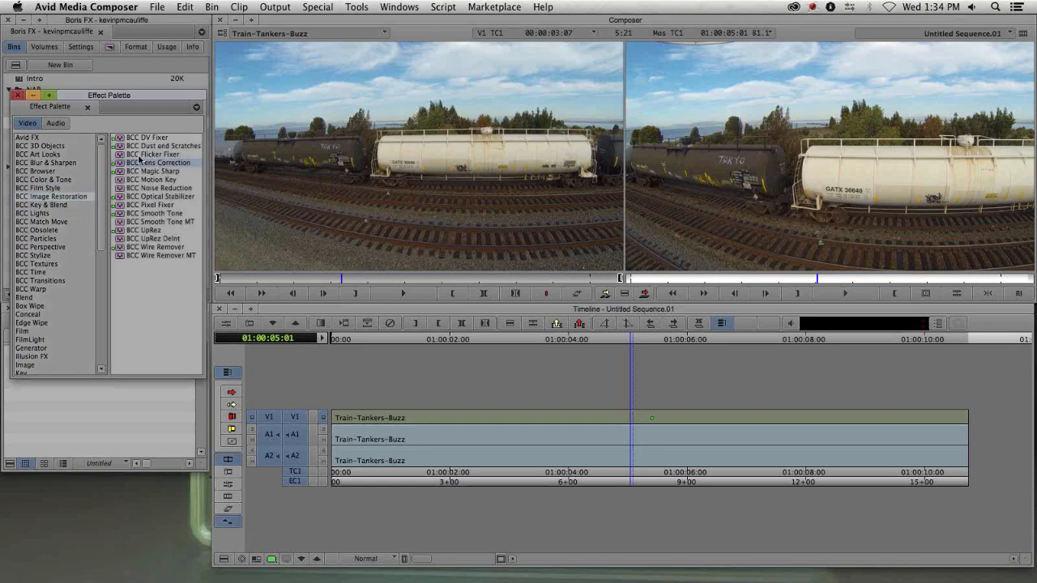
left_click_drag(582, 359, 624, 421)
left_click(534, 424)
left_click_drag(534, 423, 522, 421)
key("shift+F11")
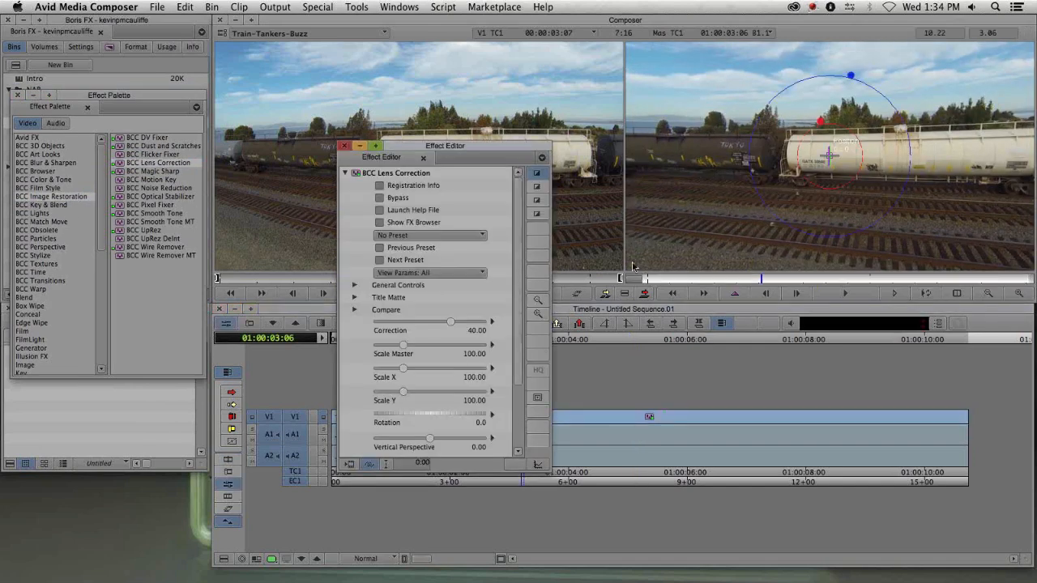
- Toggle the Lens Correction effect's Bypass on and off to compare against the original footage
left_click_drag(483, 142, 275, 60)
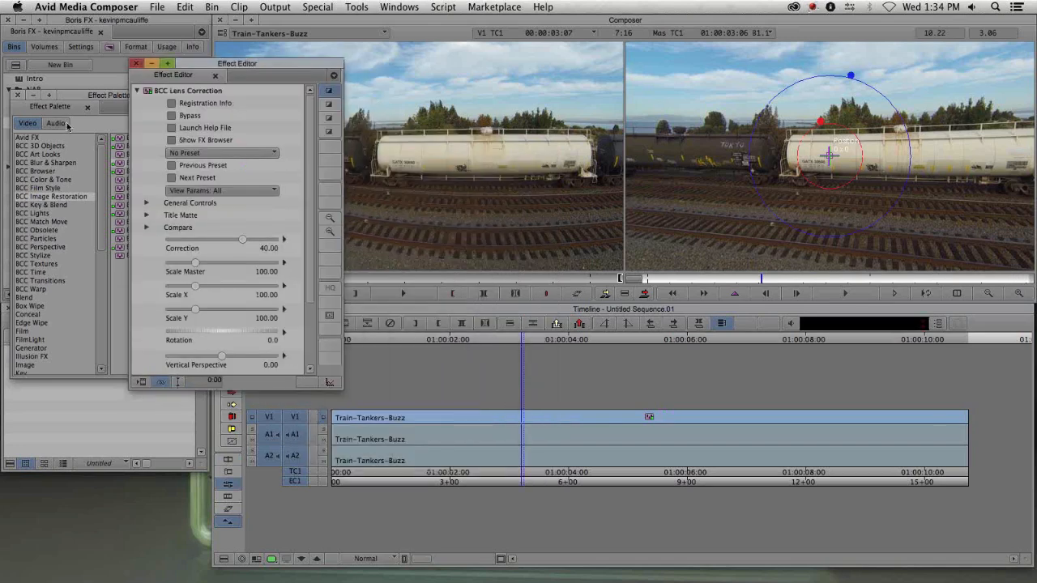
left_click(171, 116)
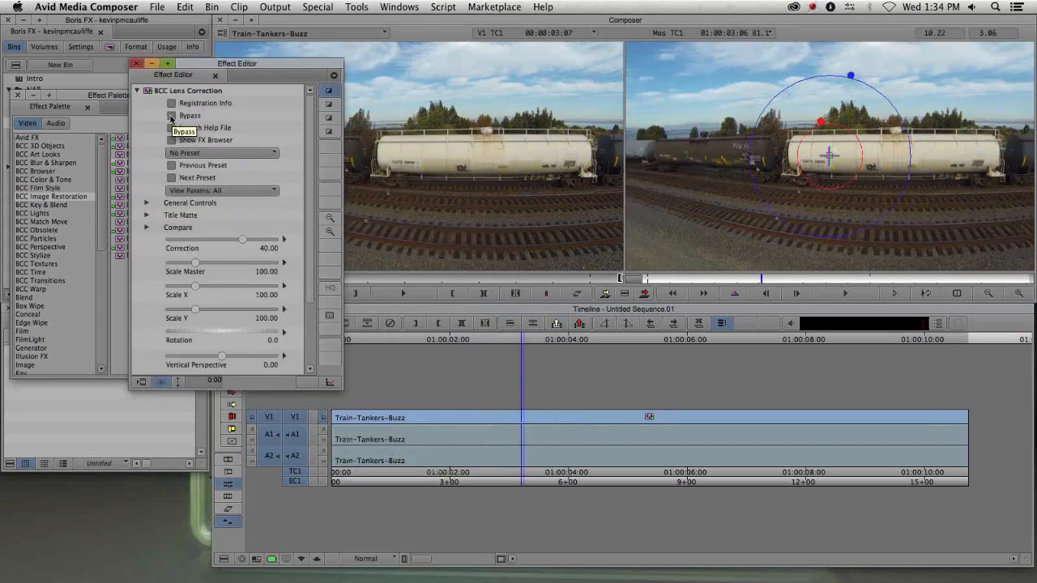
left_click(171, 116)
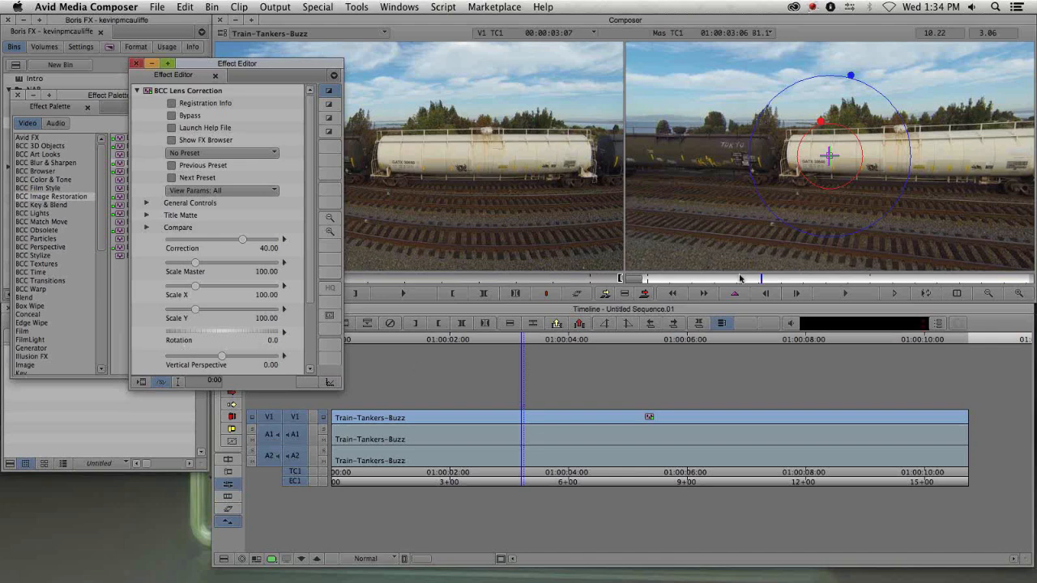
- Close the Effect Editor and the Effect Palette
left_click_drag(196, 76, 119, 124)
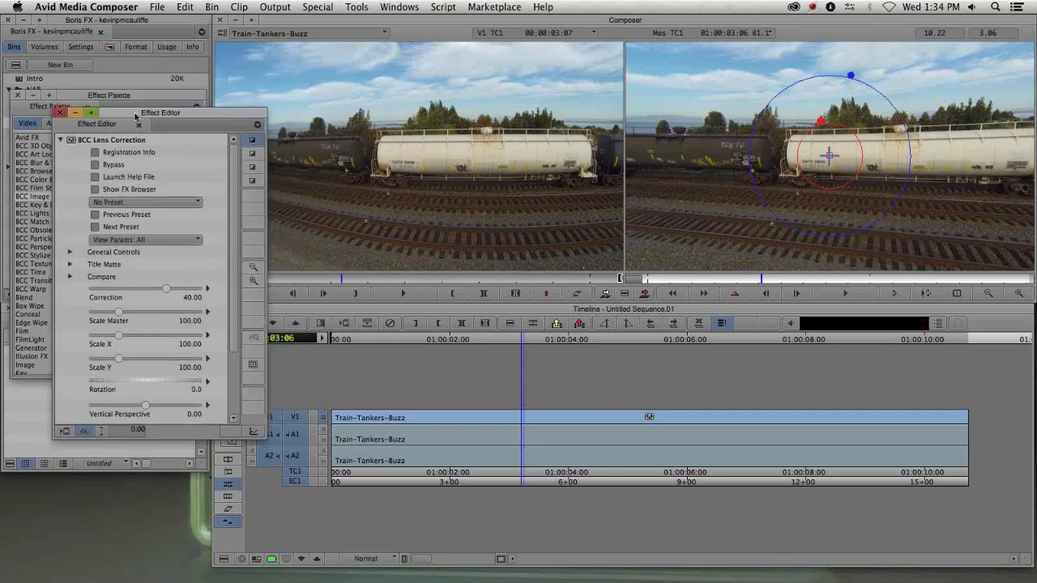
left_click(58, 112)
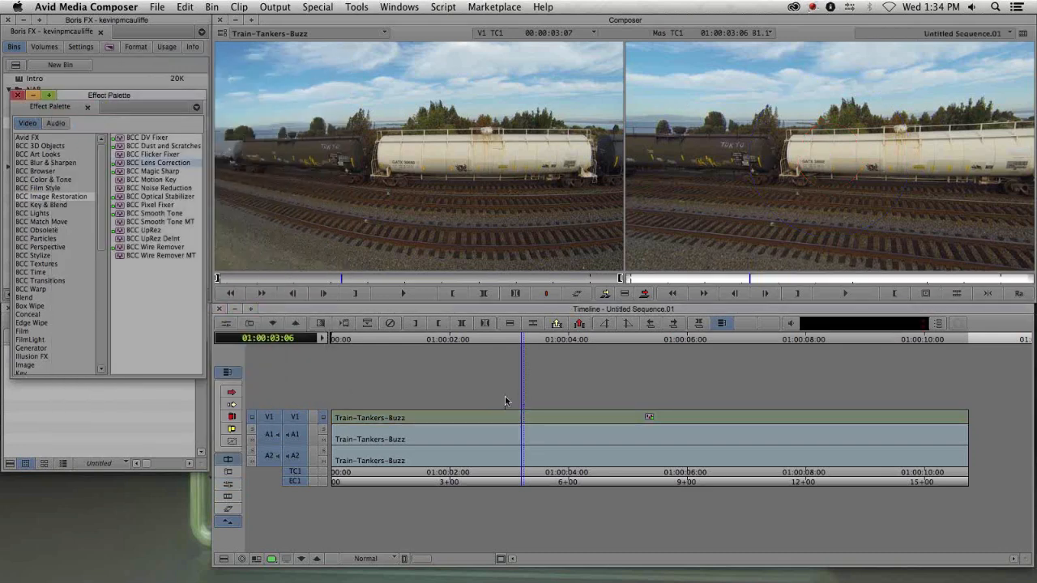
left_click(18, 95)
- Load the Image Restoration sequence into the timeline and delete a selected segment
double_click(76, 362)
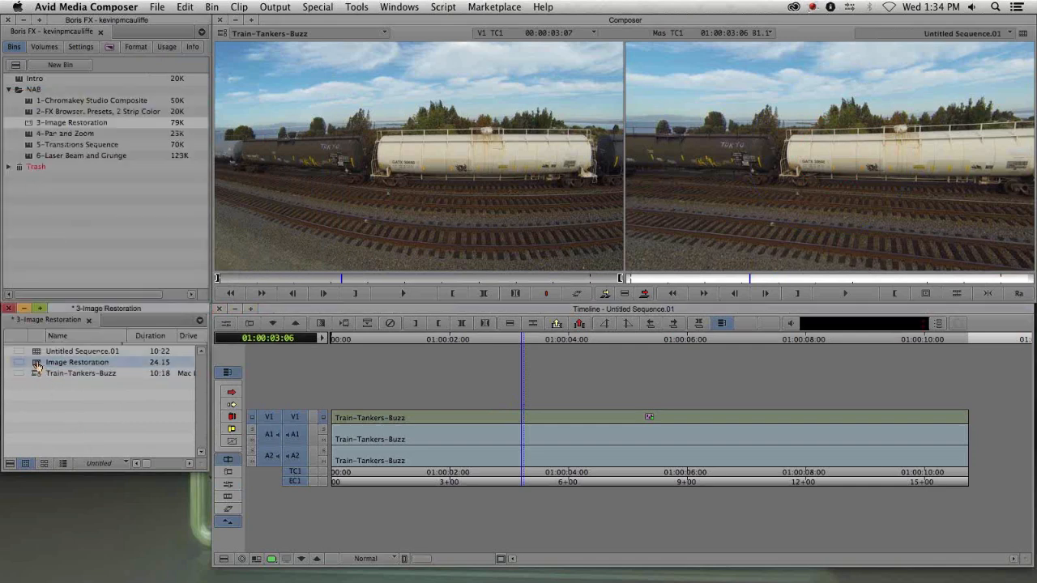
key("Delete")
left_click_drag(377, 414, 430, 439)
left_click(558, 425)
key("Delete")
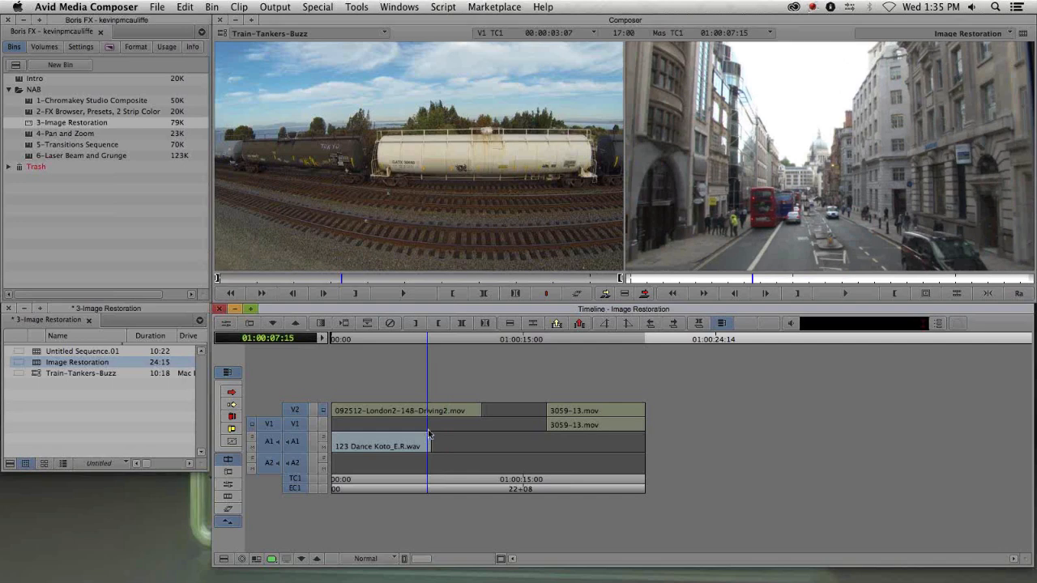
- Turn on the safe-area grid in the record monitor and scrub to a frame of the London driving shot
left_click_drag(429, 424, 395, 424)
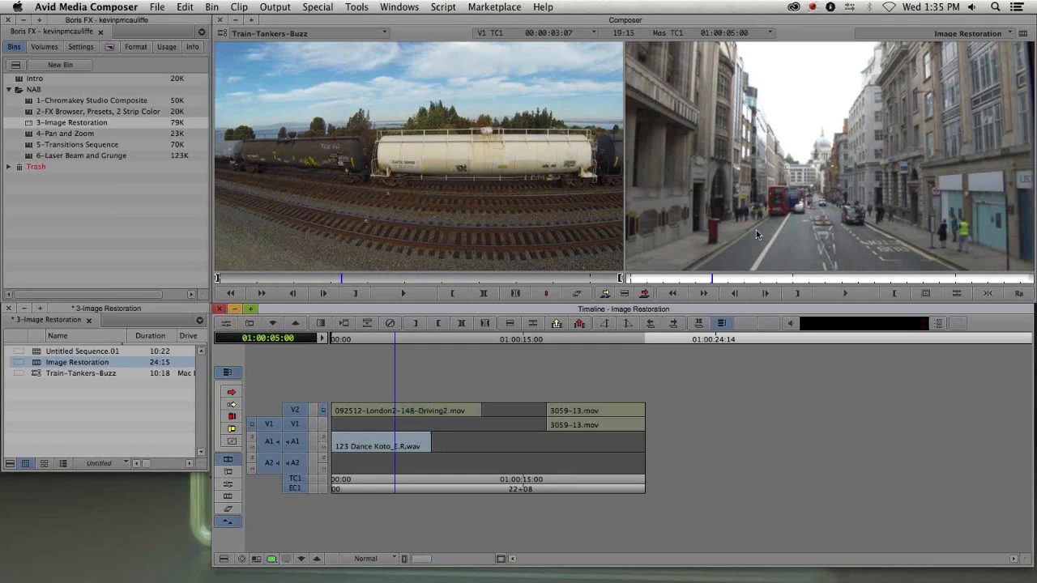
left_click(925, 293)
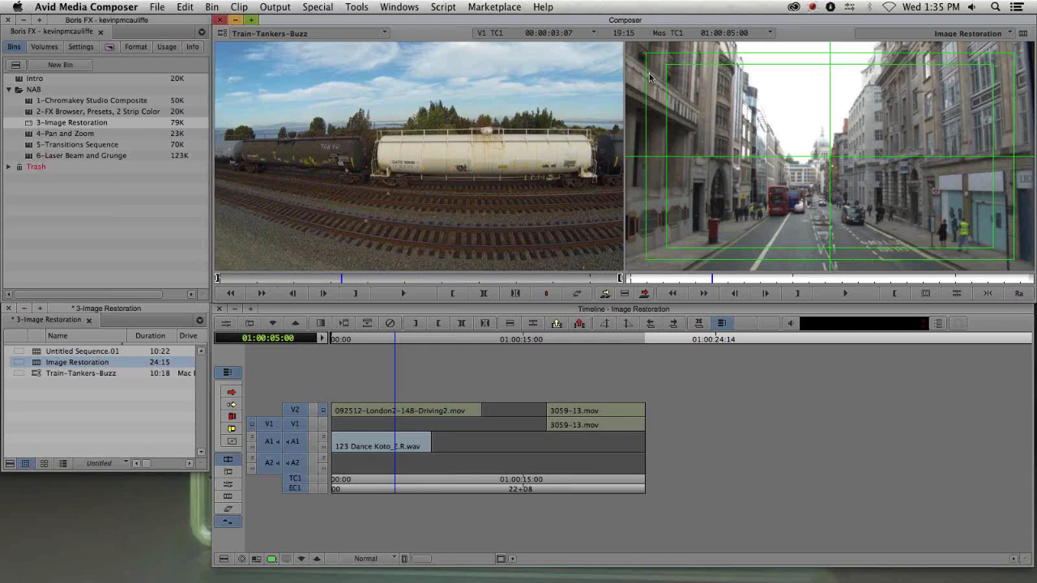
left_click(813, 279)
left_click_drag(806, 281, 721, 281)
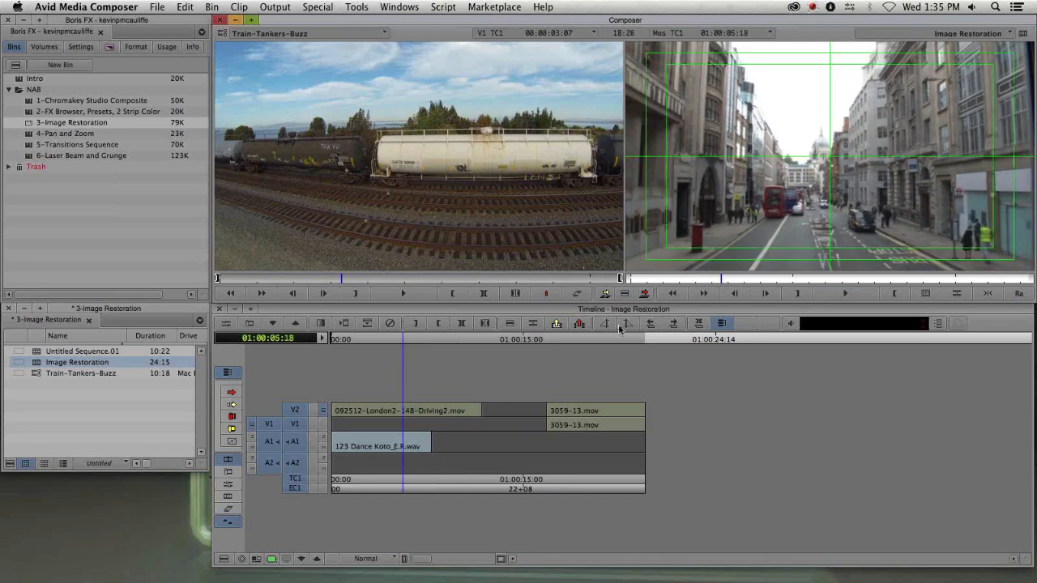
- Select the London driving clip on V2 and inspect its lens distortion zoomed to 2X in the record monitor
key("F9")
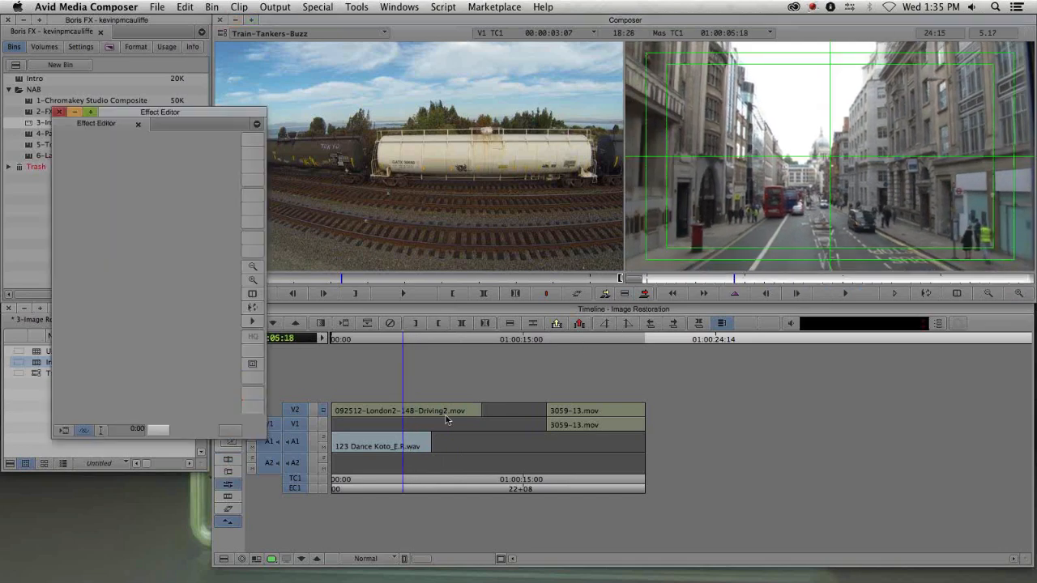
left_click(405, 411)
left_click(1019, 293)
left_click_drag(988, 201, 927, 67)
left_click_drag(929, 219, 925, 139)
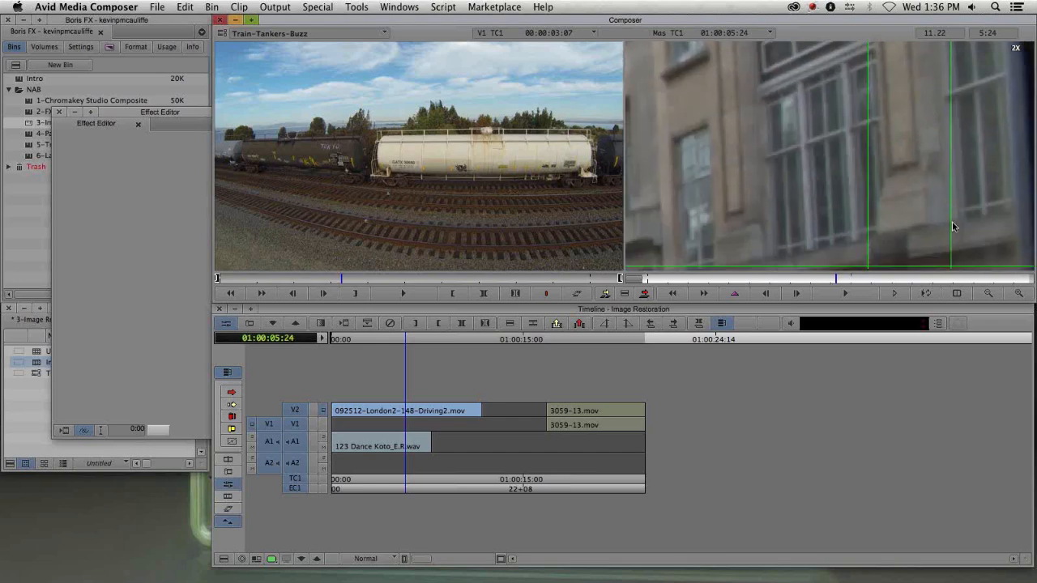
mouse_move(938, 126)
left_mouse_down()
mouse_move(907, 167)
mouse_move(909, 194)
mouse_move(930, 112)
left_mouse_up()
left_click_drag(931, 217, 923, 143)
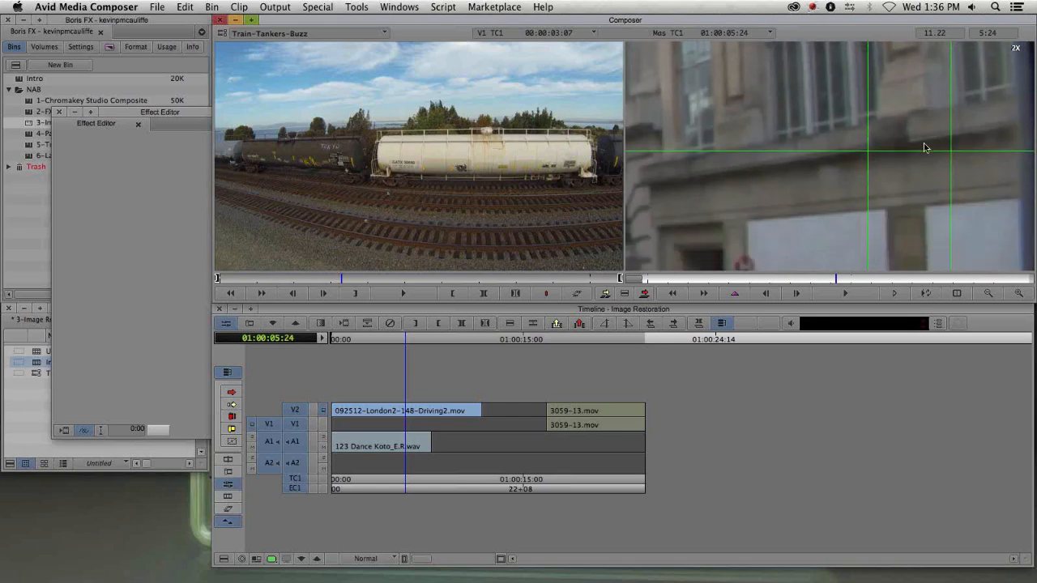
left_click(987, 294)
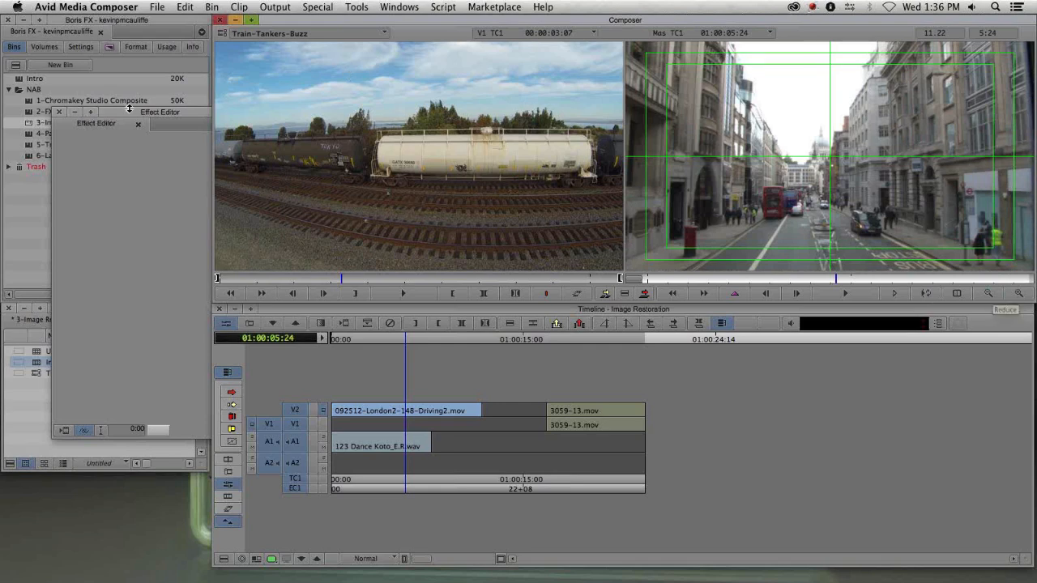
- Apply BCC Lens Correction from the Effect Palette to the London driving clip on V2 and open its Effect Editor
left_click(89, 120)
left_click(73, 115)
key("super+8")
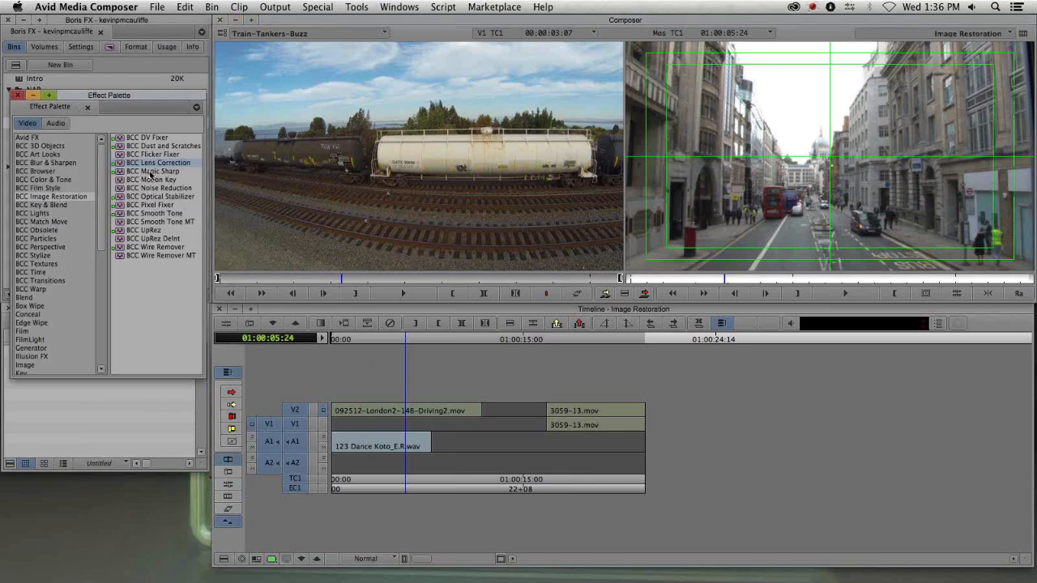
left_click_drag(121, 163, 384, 411)
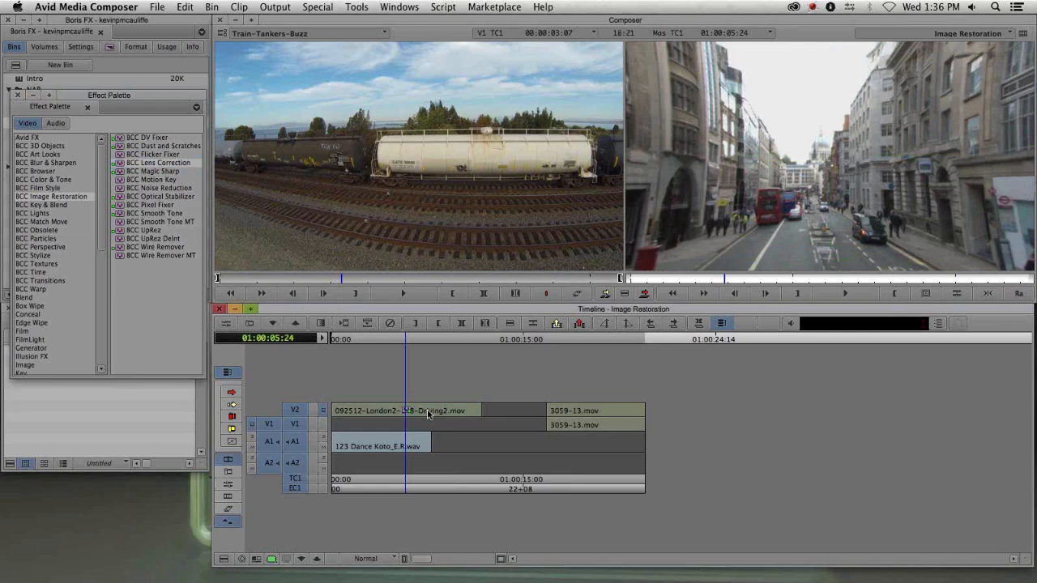
left_click(427, 414)
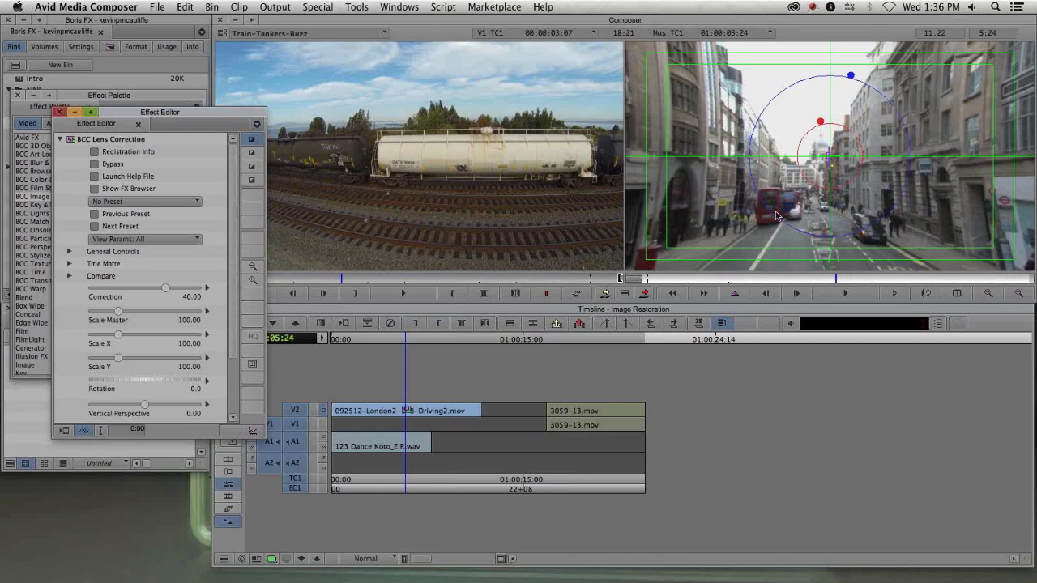
- Set the Lens Correction's Correction value to 0
left_click_drag(138, 118, 267, 44)
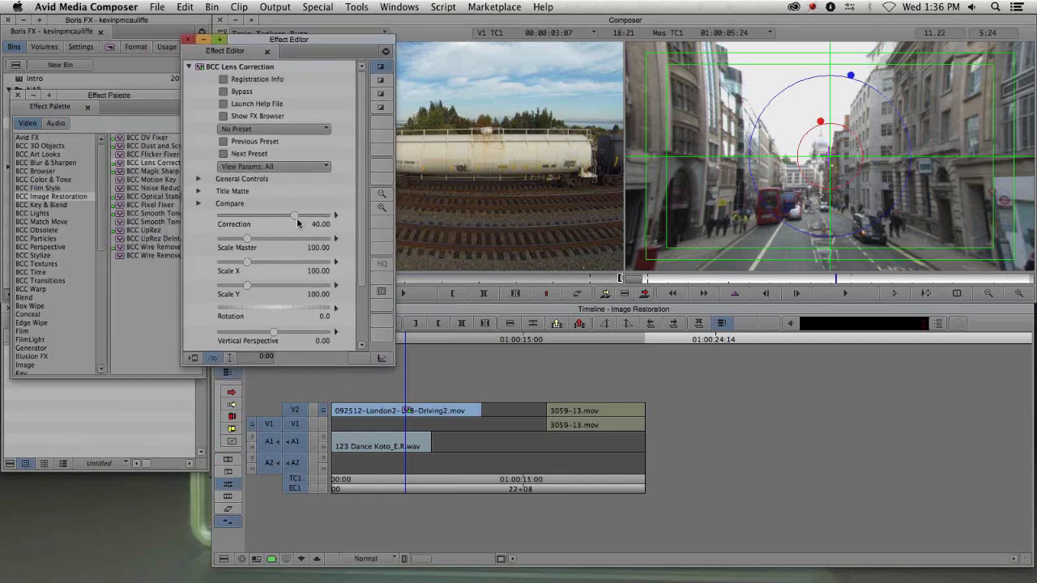
type("0")
key("Return")
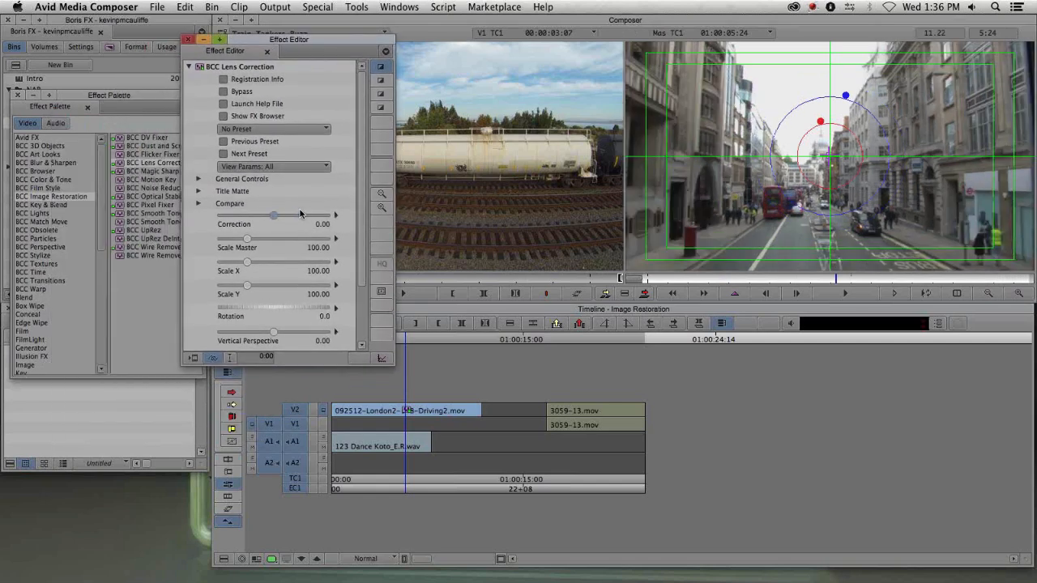
- Inspect the London clip zoomed to 2X in the record monitor, stepping backward and forward frame by frame
left_click_drag(839, 287, 834, 281)
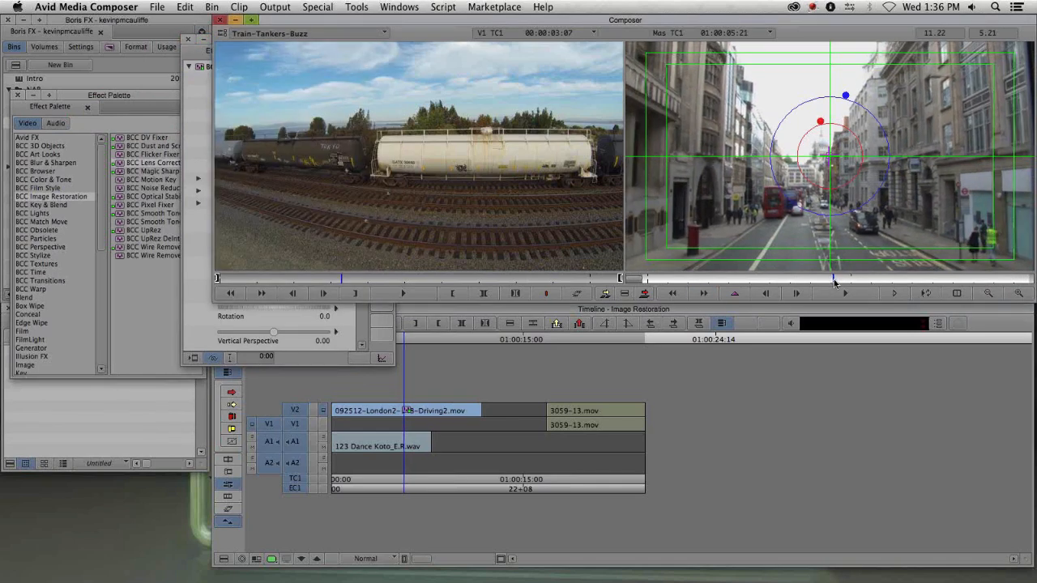
left_click(1020, 296)
left_click(1020, 296)
left_click_drag(958, 200, 571, 226)
left_click_drag(1001, 139, 858, 226)
left_click(769, 295)
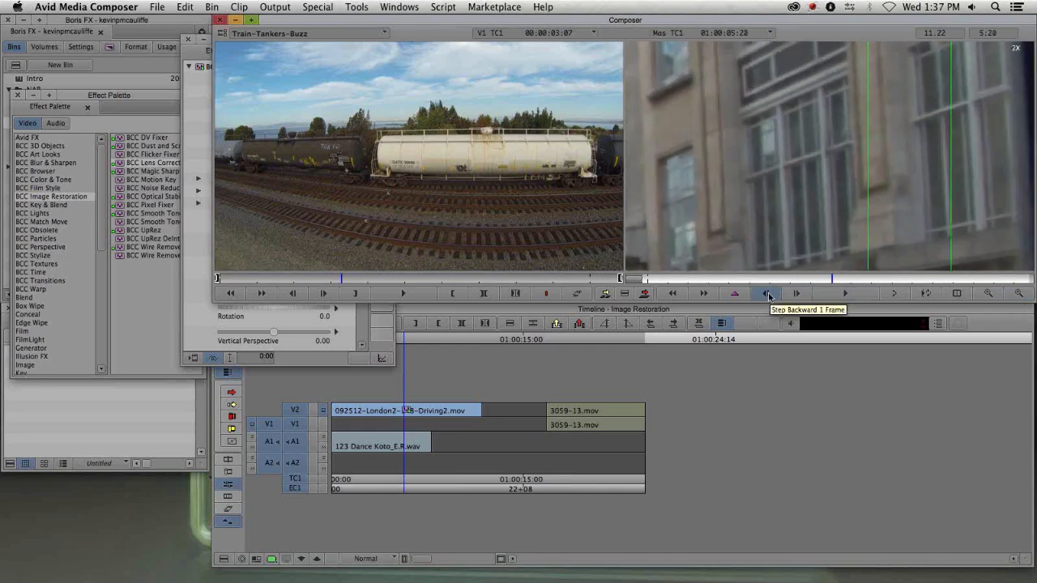
left_click(798, 295)
left_click(798, 295)
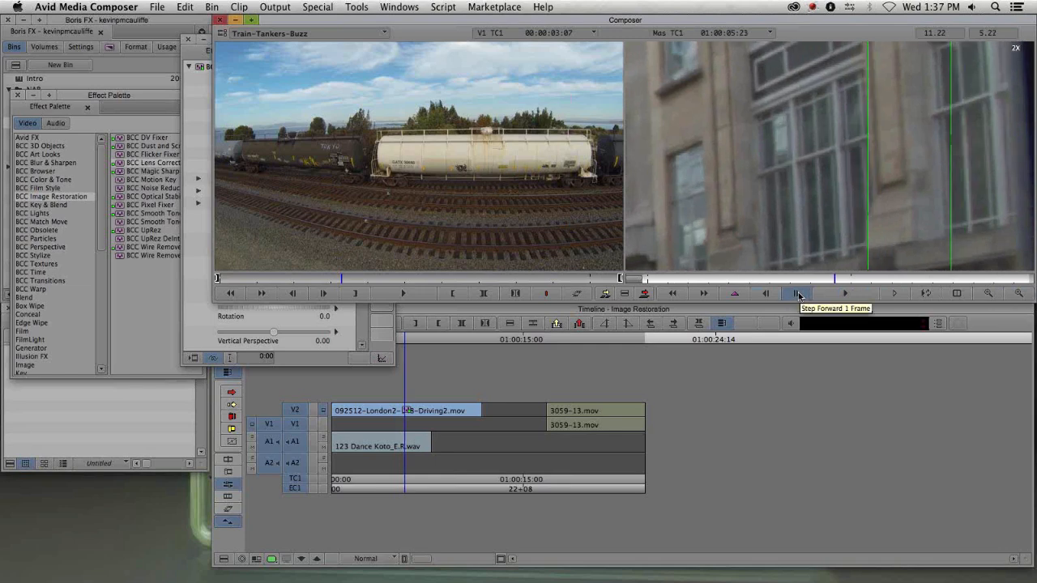
- Set the Lens Correction's Correction value to 8 on the London driving clip
left_click_drag(894, 109, 951, 100)
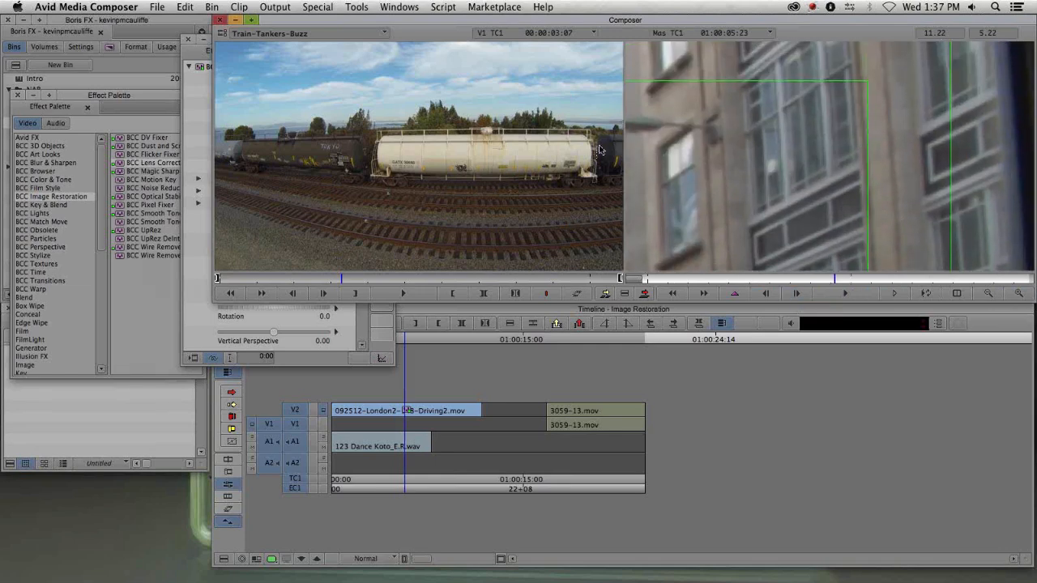
left_click(194, 68)
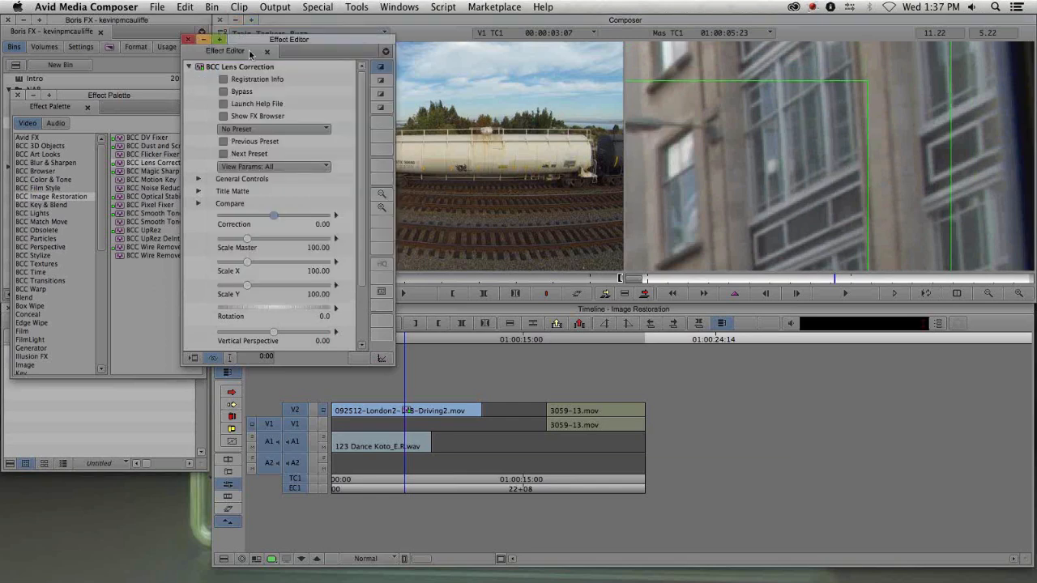
left_click_drag(272, 42, 234, 37)
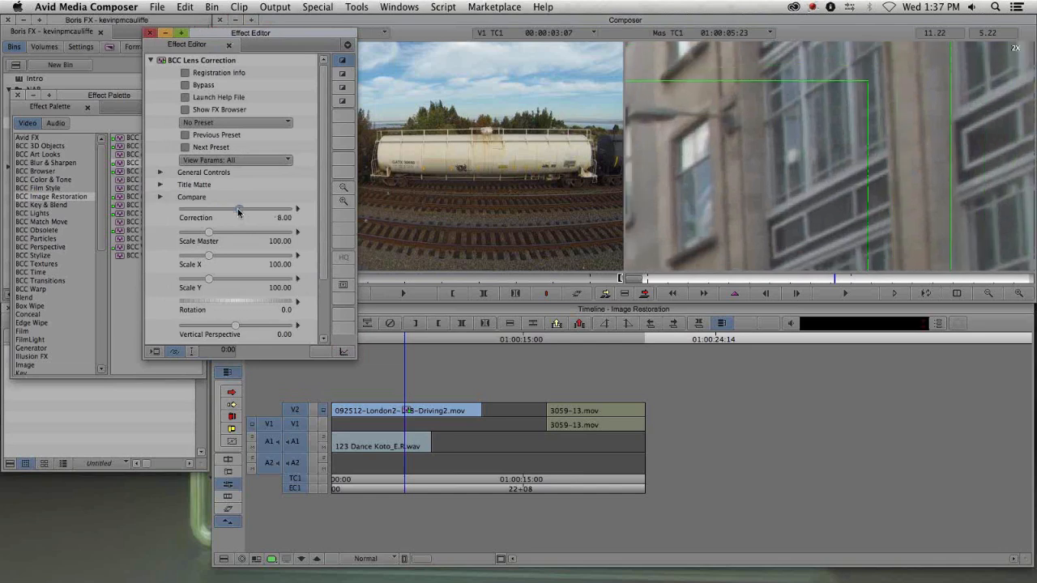
- Inspect the corrected London clip at 2X, stepping frame by frame, then zoom the record monitor back out
left_click_drag(896, 225, 878, 143)
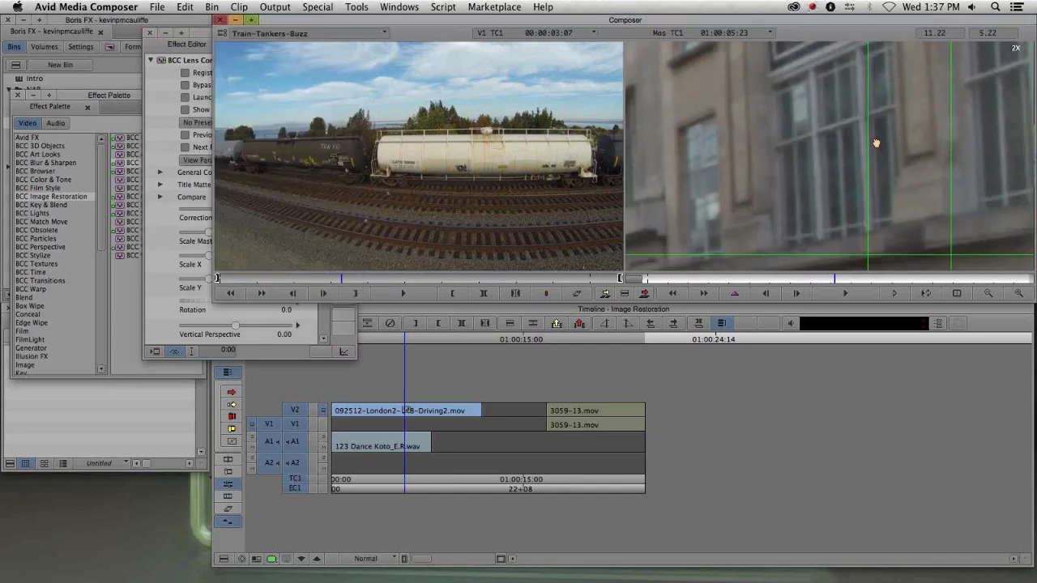
left_click(798, 293)
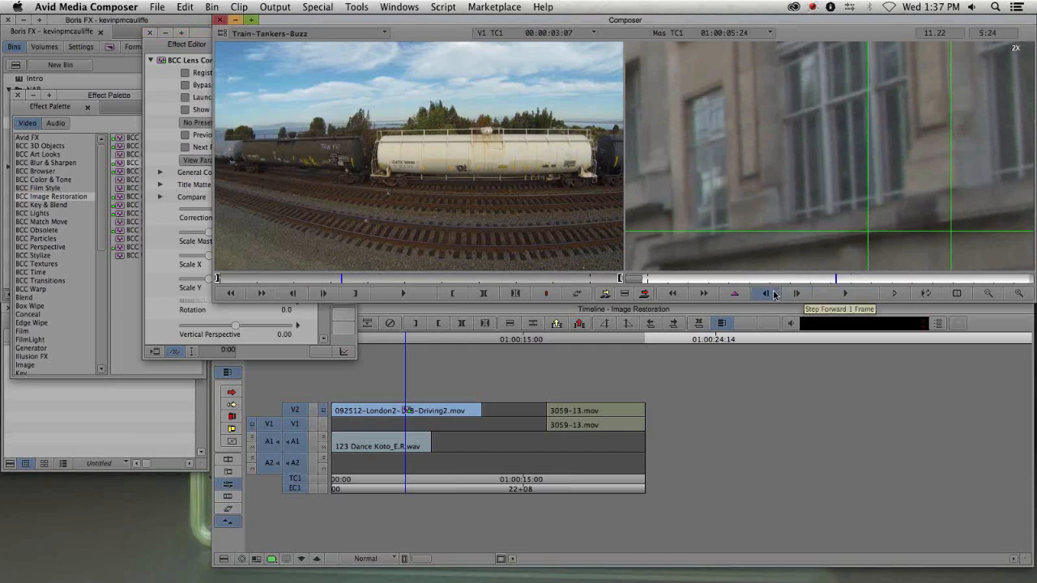
left_click(767, 294)
left_click(767, 294)
left_click(767, 294)
left_click(767, 294)
left_click_drag(887, 91, 909, 158)
left_click_drag(905, 99, 931, 155)
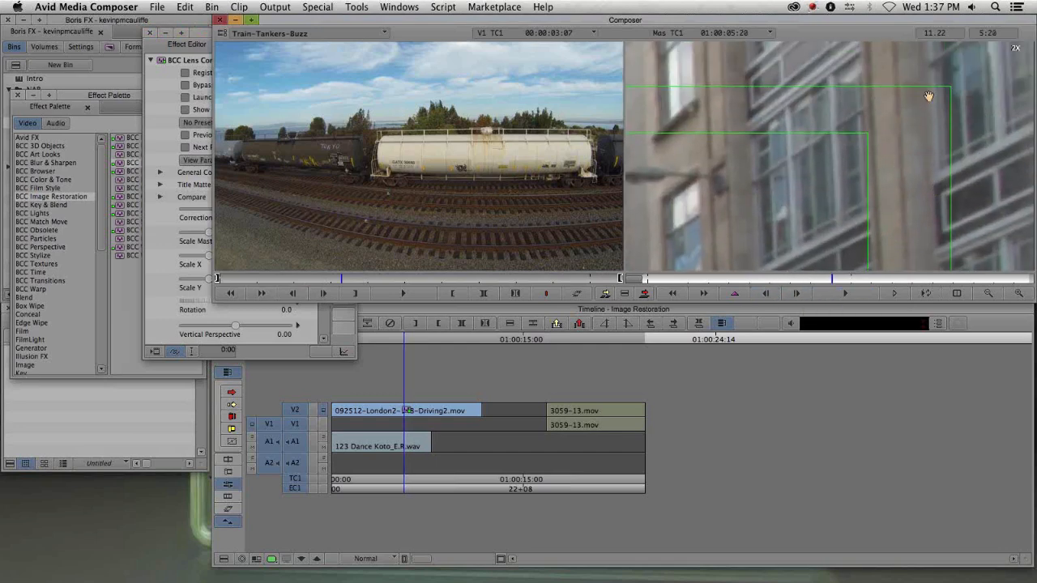
left_click_drag(913, 210, 902, 193)
left_click_drag(898, 81, 898, 141)
left_click(988, 294)
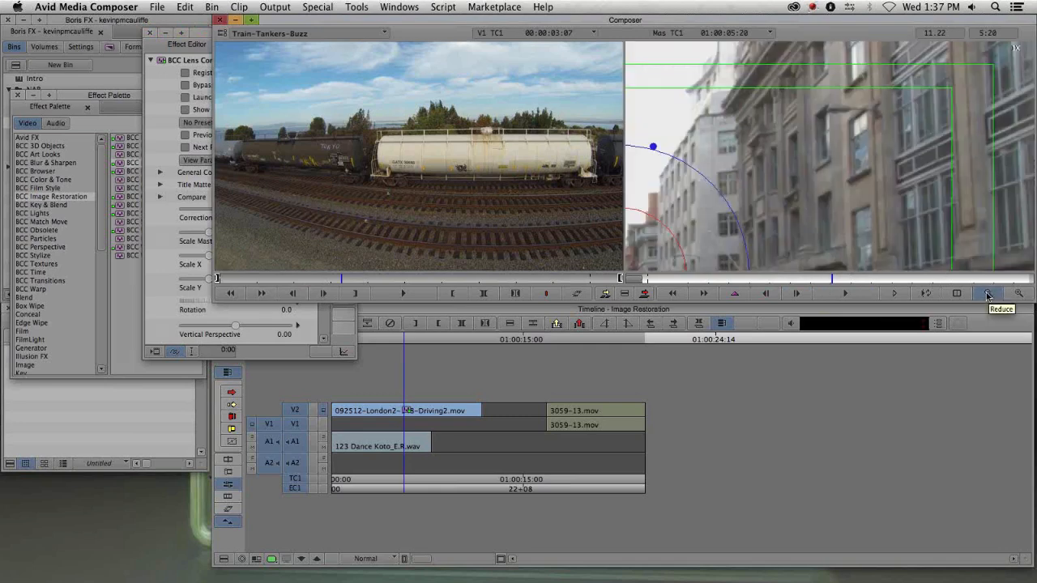
left_click(987, 293)
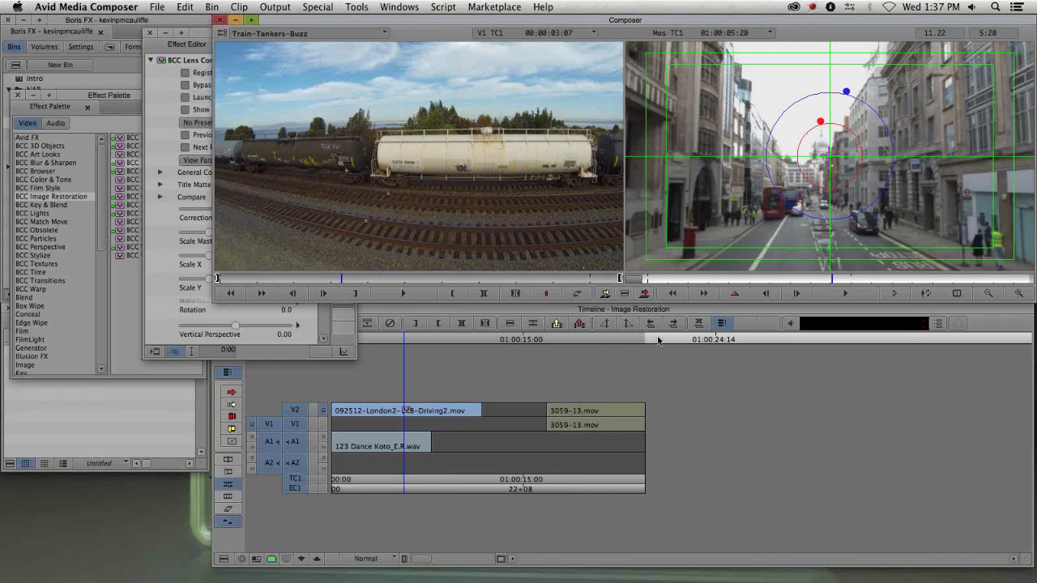
- Zoom the record monitor to 2X on the building edges and set the Lens Correction's Vertical Perspective to 2
left_click(208, 36)
left_click_drag(243, 36, 401, 30)
left_click_drag(484, 162, 488, 236)
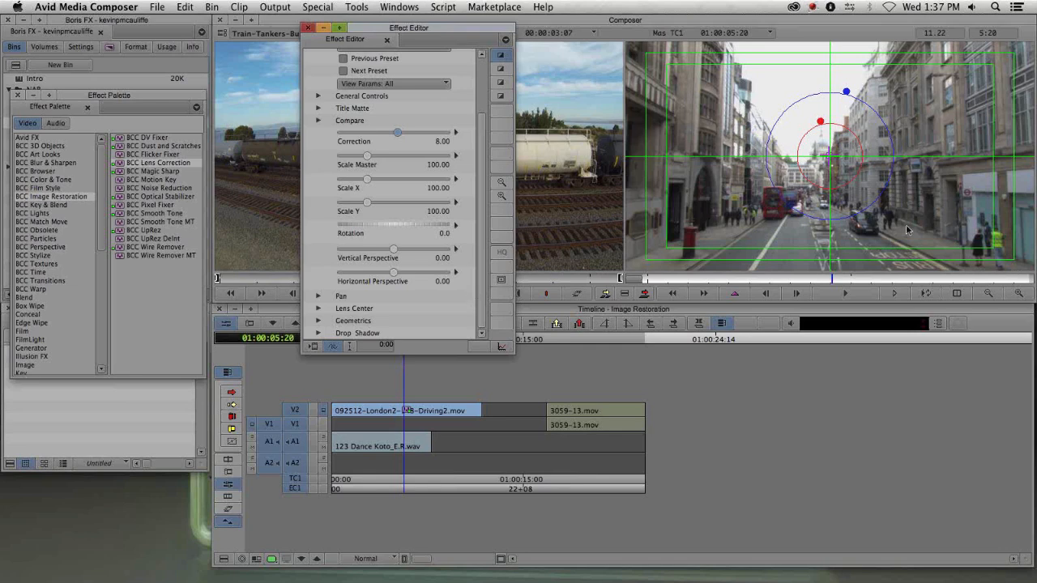
left_click(1018, 294)
left_click(1018, 296)
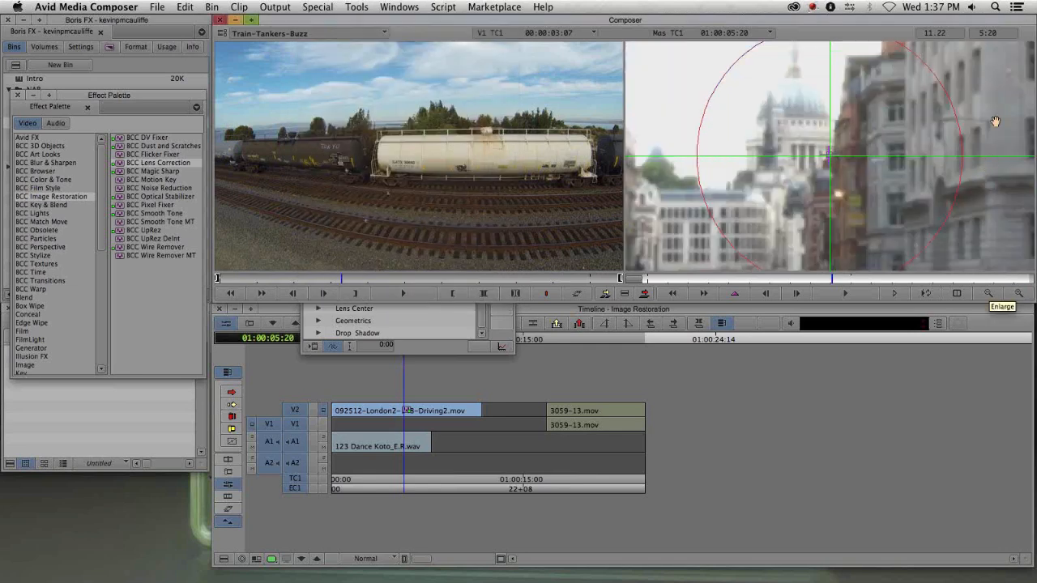
left_click_drag(996, 122, 736, 207)
left_click_drag(888, 174, 695, 228)
left_click_drag(864, 195, 757, 242)
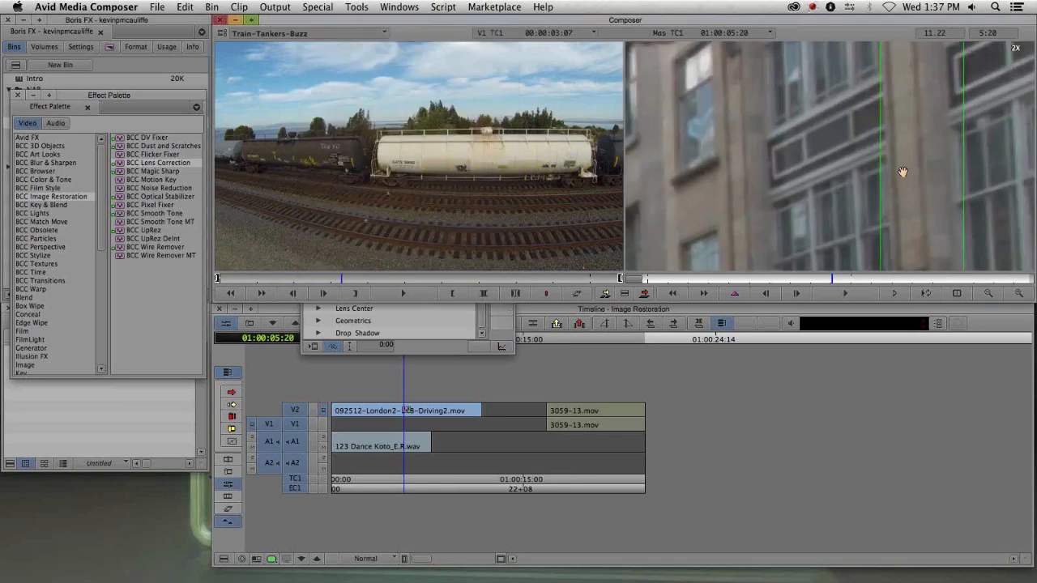
left_click_drag(902, 171, 832, 218)
left_click_drag(857, 123, 860, 175)
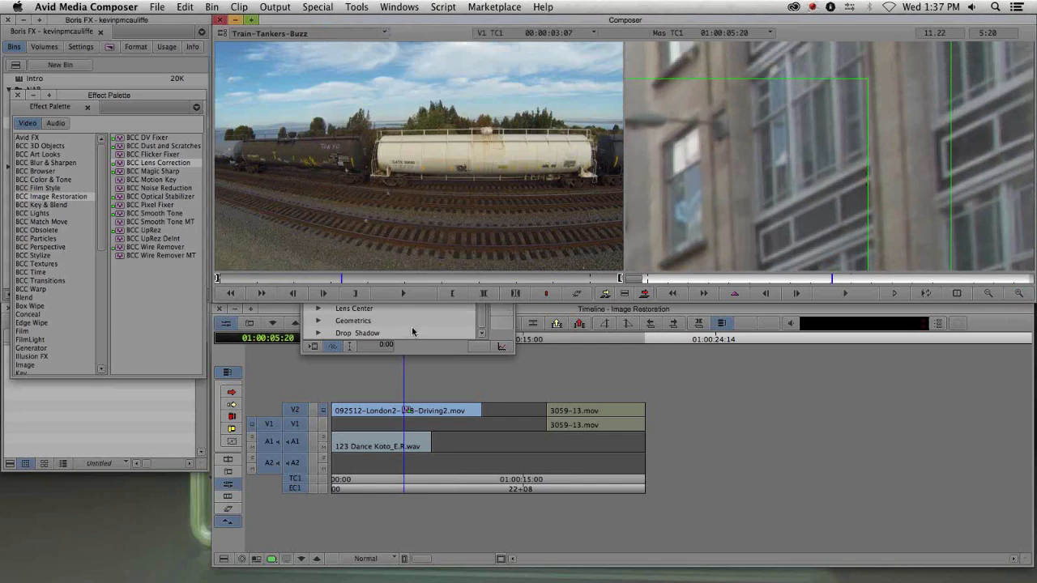
left_click(480, 324)
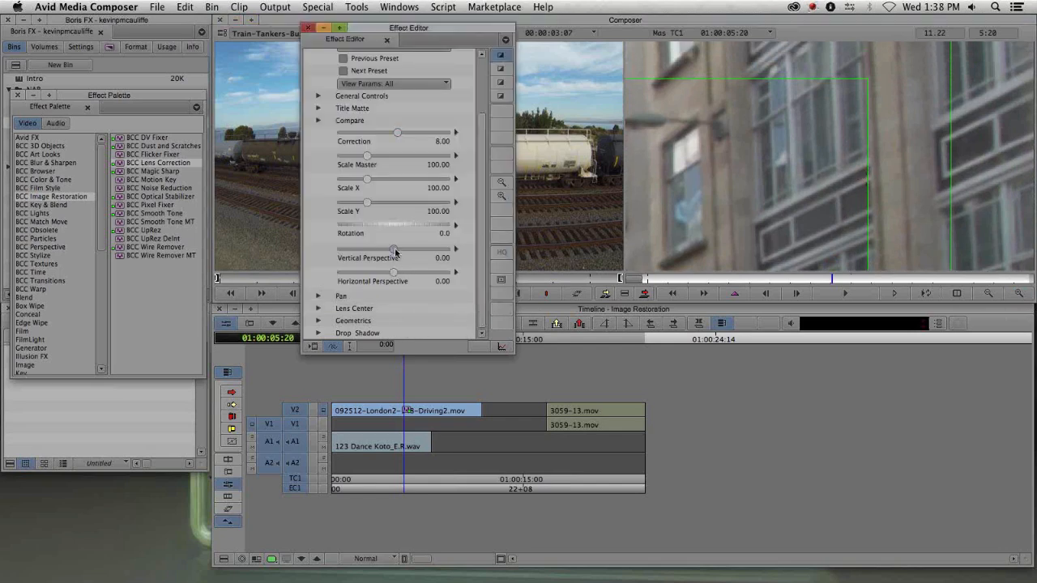
left_click_drag(394, 252, 396, 253)
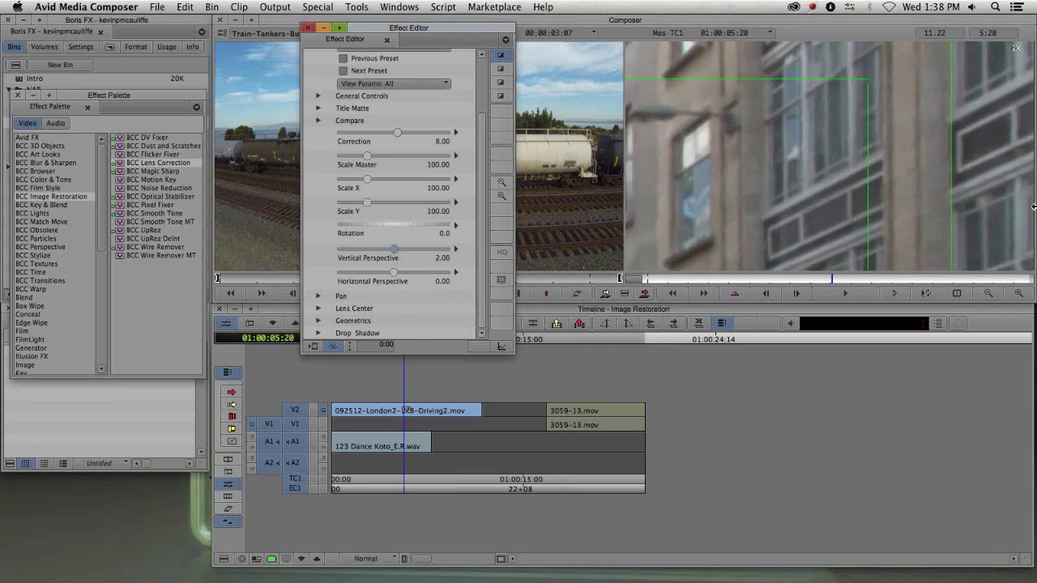
- Inspect the perspective-corrected building at 2X, then zoom the record monitor back out to the full frame
left_click_drag(935, 248, 918, 217)
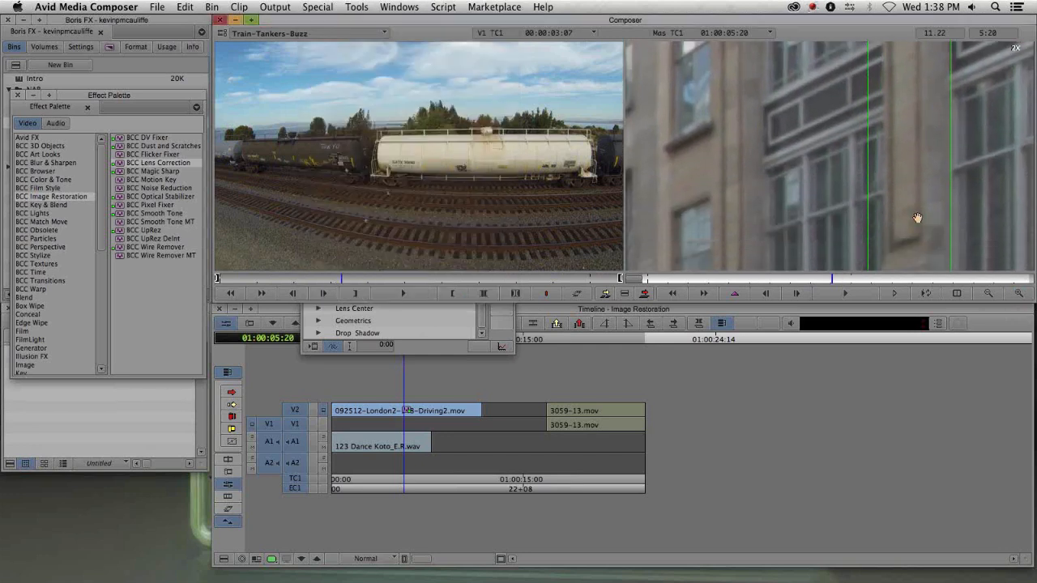
left_click_drag(919, 253, 900, 127)
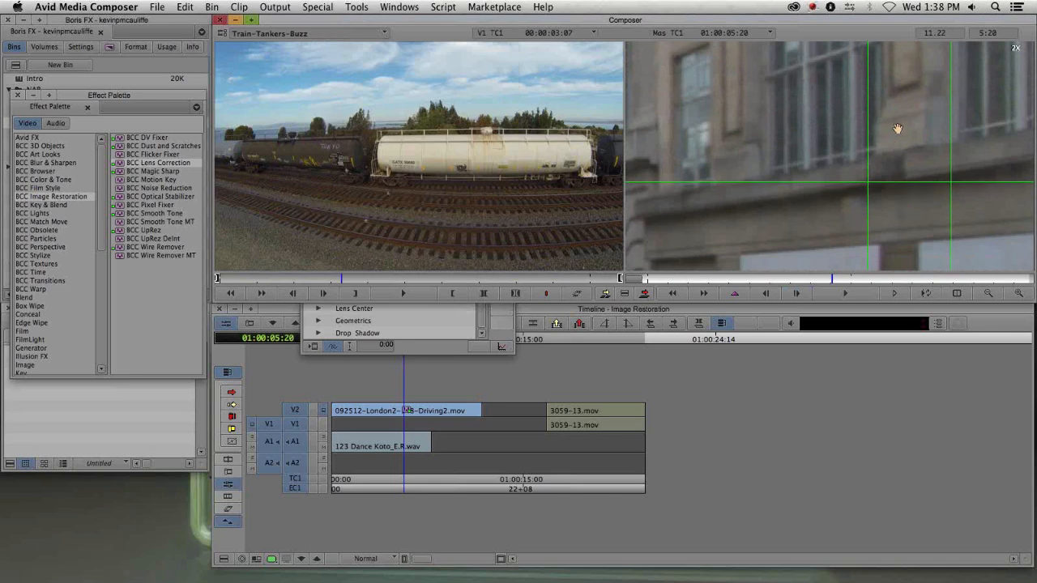
left_click_drag(894, 205, 917, 153)
left_click_drag(918, 116, 916, 184)
left_click(986, 296)
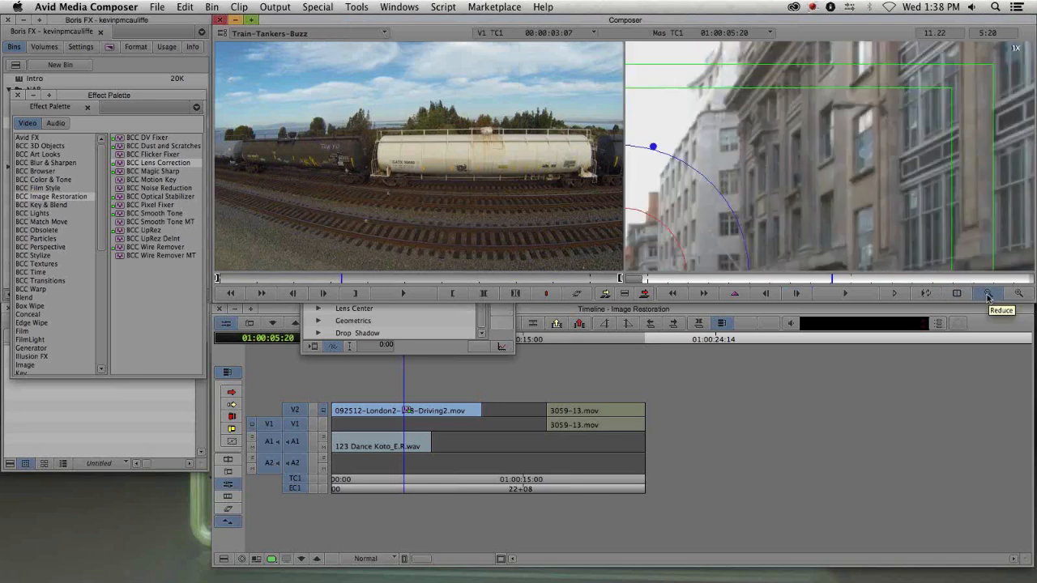
left_click(987, 296)
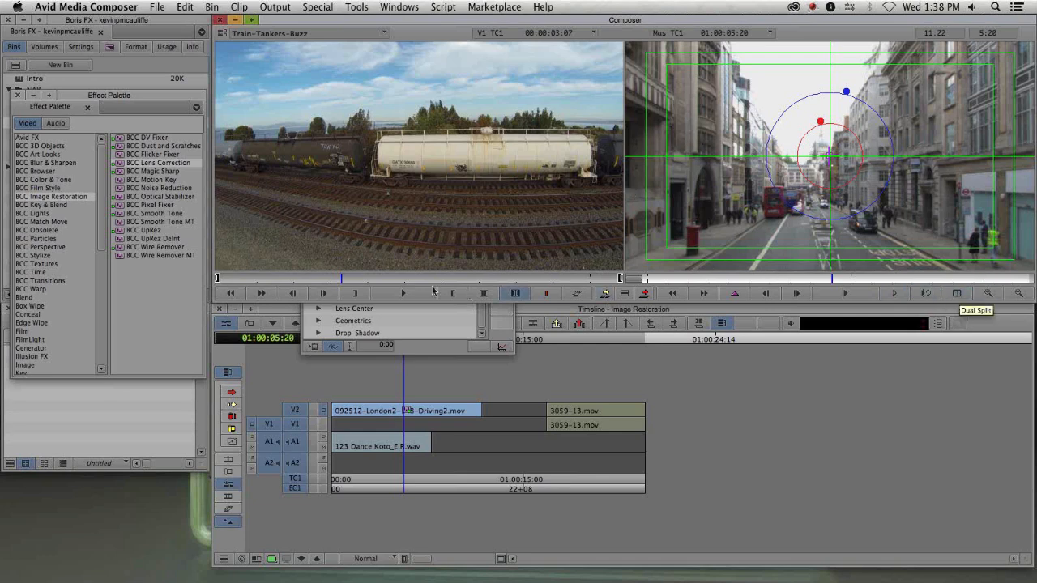
- Toggle the Lens Correction's Bypass repeatedly to compare the London clip with and without the effect
left_click(494, 338)
left_click(502, 281)
left_click_drag(456, 27, 177, 84)
left_click_drag(203, 180, 204, 128)
left_click(63, 136)
left_click(64, 137)
left_click(64, 137)
left_click(64, 136)
left_click(64, 137)
left_click(64, 137)
left_click(64, 137)
left_click(64, 137)
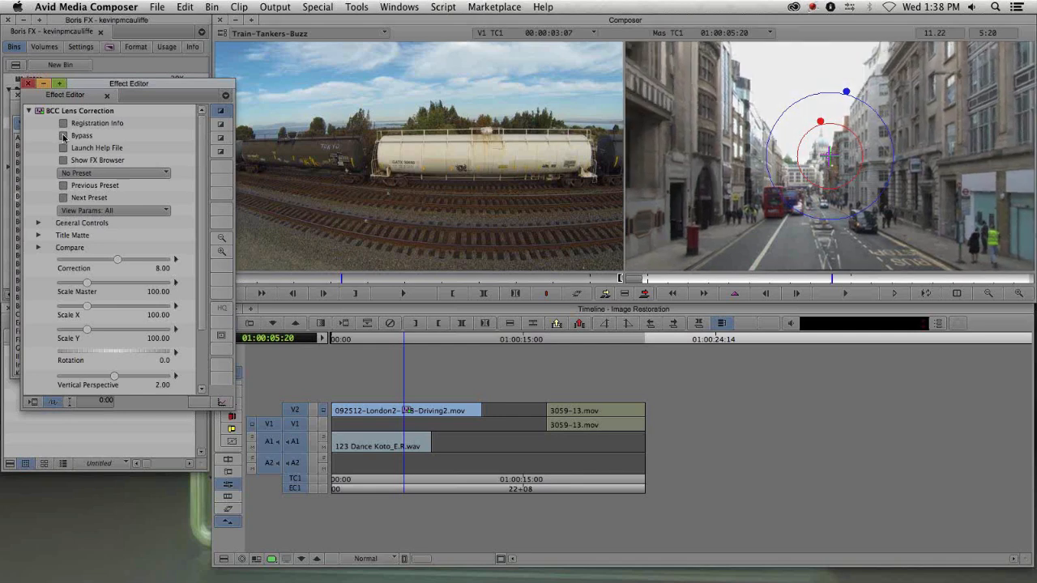
left_click(64, 137)
left_click(64, 137)
left_click(64, 136)
left_click(64, 137)
left_click(64, 137)
left_click(64, 137)
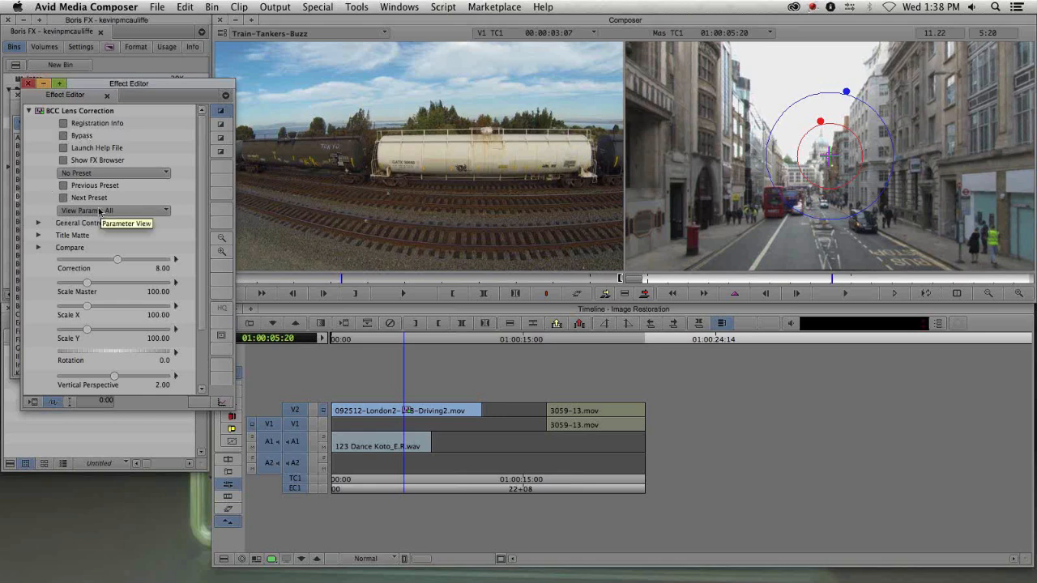
- Expand the General Controls group, then close the Effect Editor
left_click(38, 223)
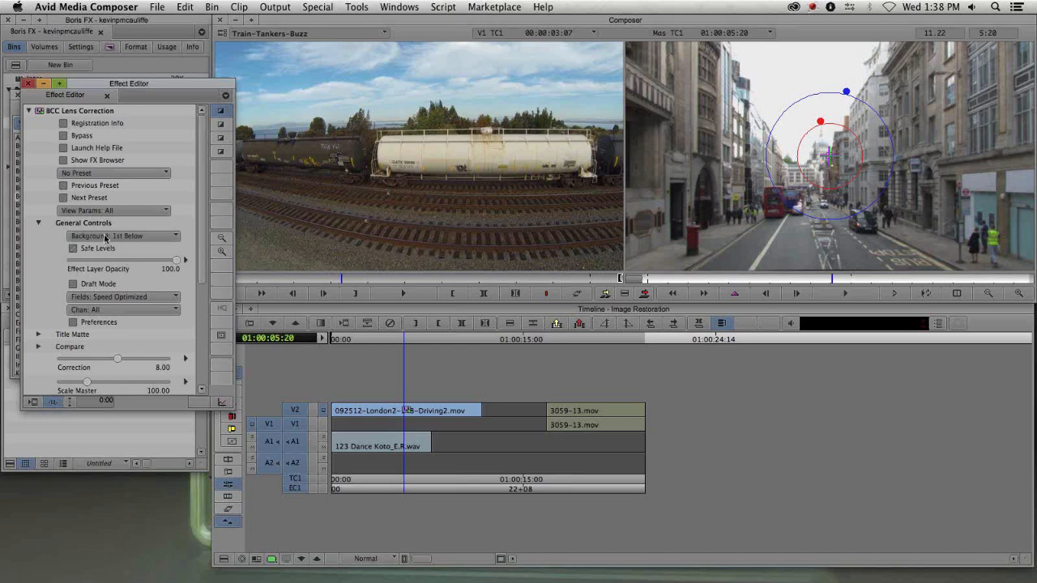
double_click(98, 87)
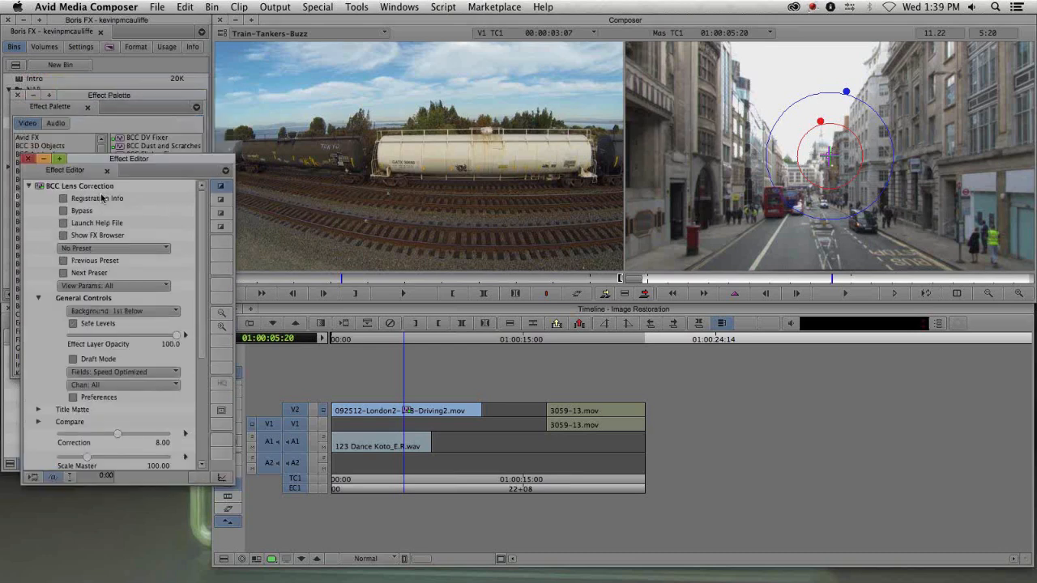
double_click(98, 96)
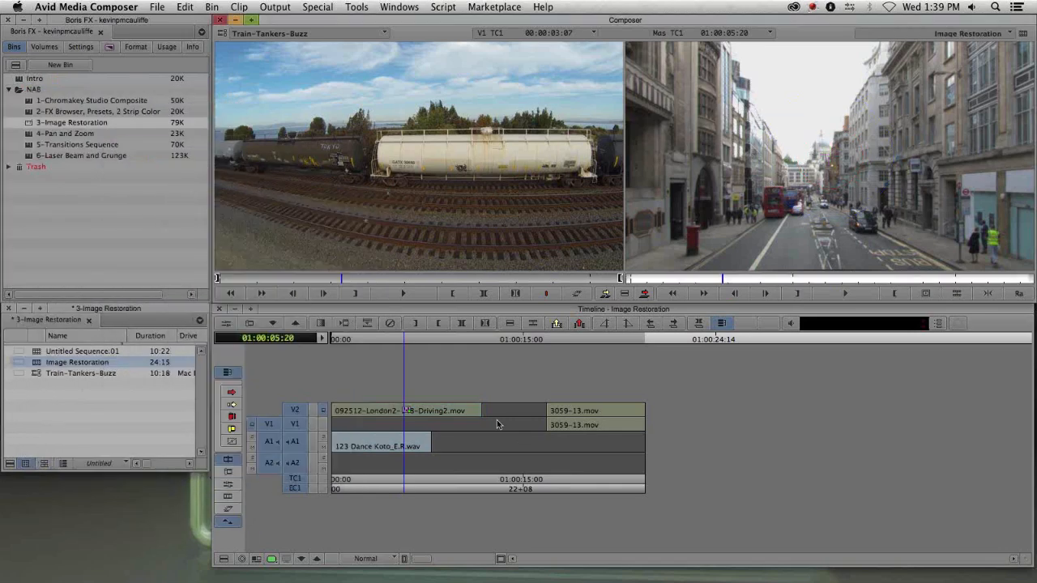
- Apply BCC Magic Sharp from the Effect Palette to the 3059-13.mov clip on V2 and open its Effect Editor
left_click(409, 413)
left_click_drag(555, 413, 618, 409)
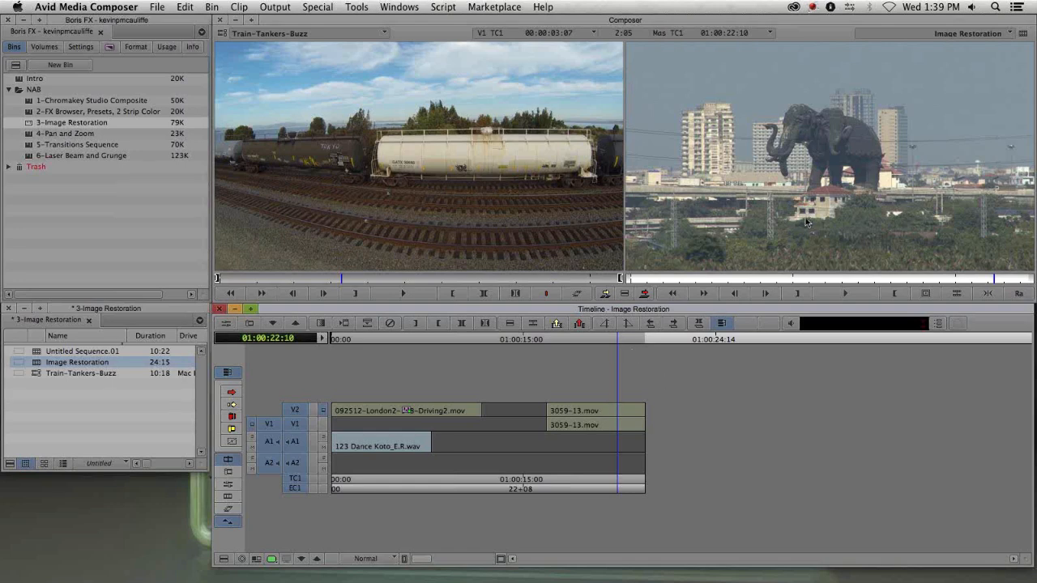
key("super+8")
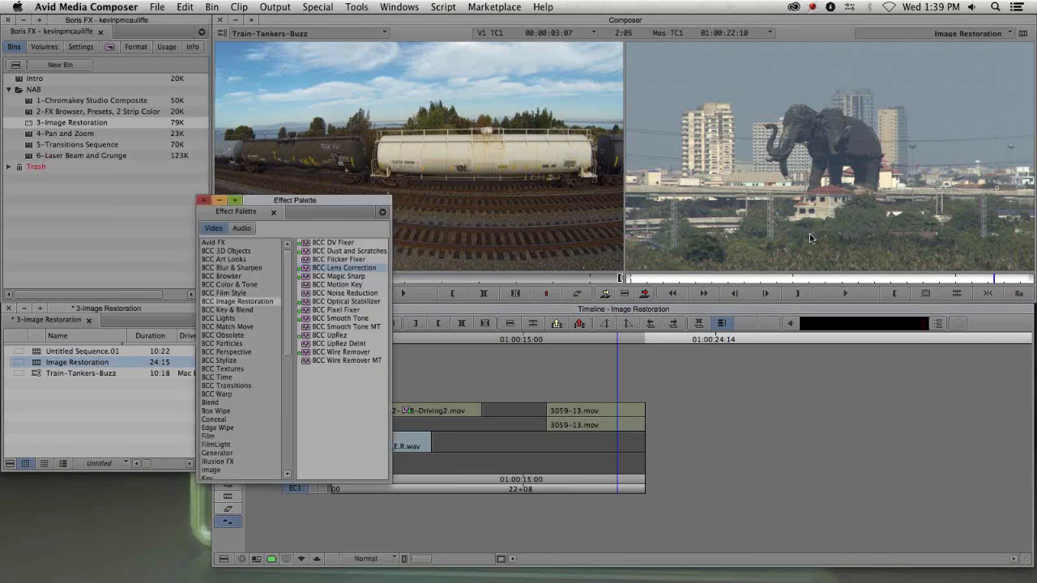
left_click_drag(308, 204, 117, 53)
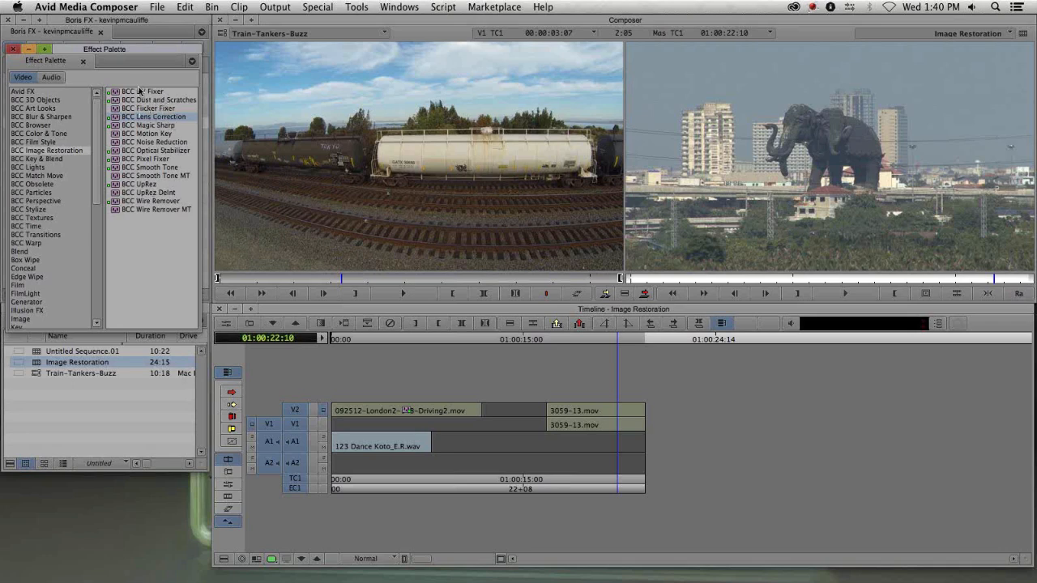
left_click(152, 127)
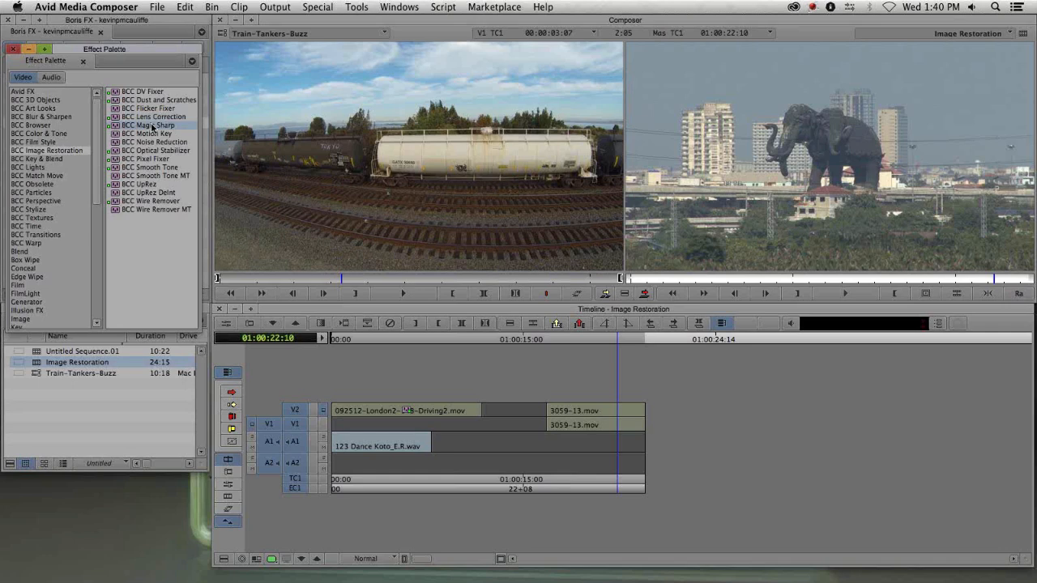
left_click_drag(155, 131, 589, 415)
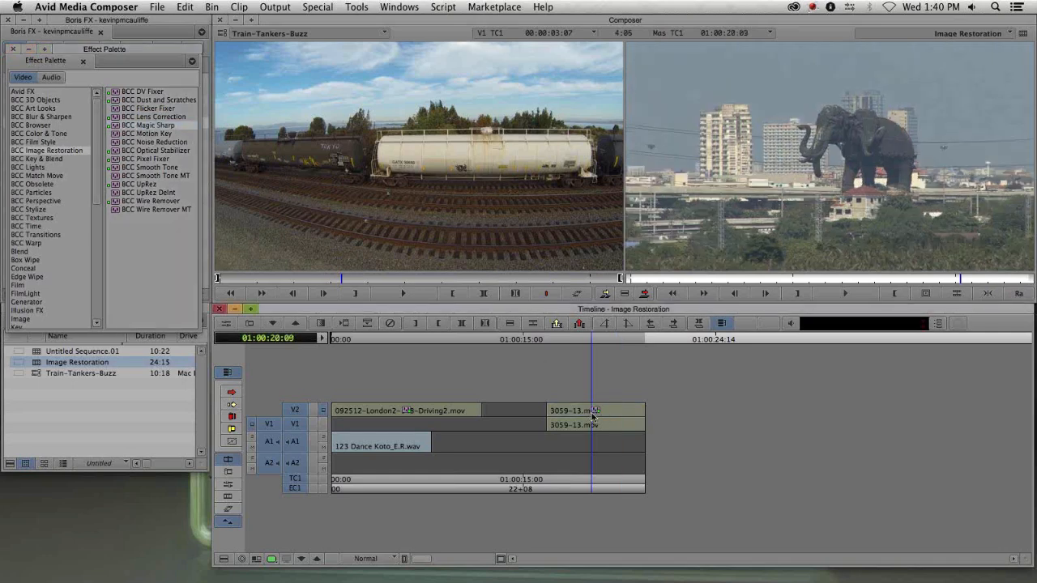
left_click(601, 413)
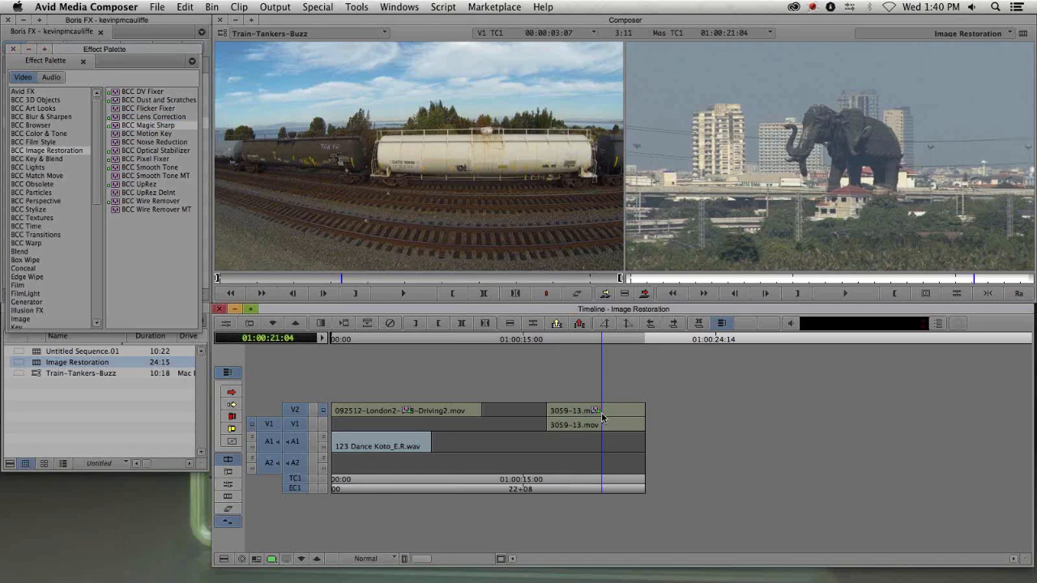
left_click(601, 417)
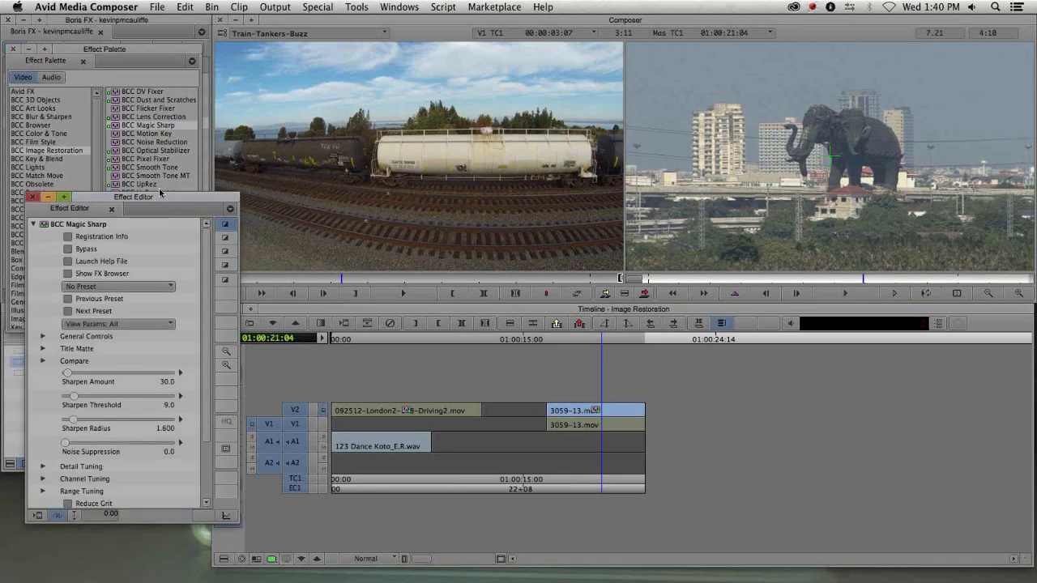
- Zoom the record monitor to 2X on the elephant clip and set Magic Sharp's Noise Suppression to 8
left_click_drag(158, 191, 146, 165)
left_click(215, 339)
left_click(214, 339)
left_click_drag(688, 112, 798, 328)
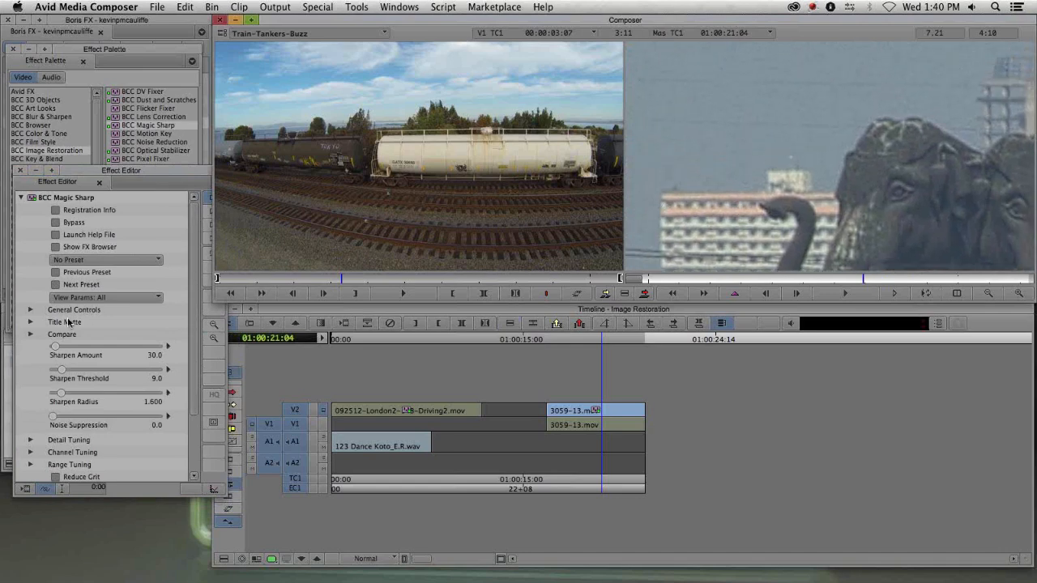
left_click(57, 226)
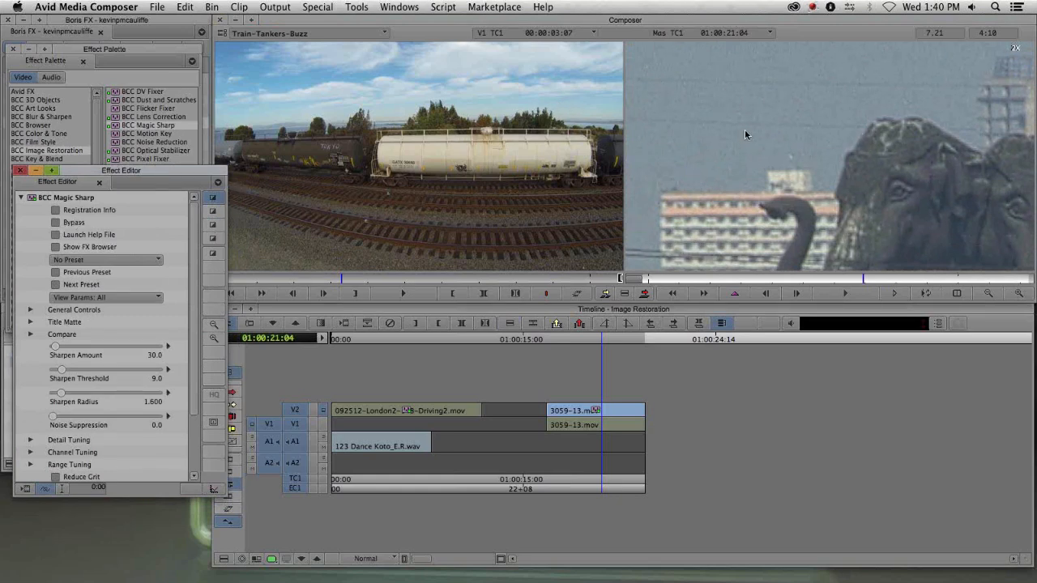
left_click_drag(169, 171, 182, 35)
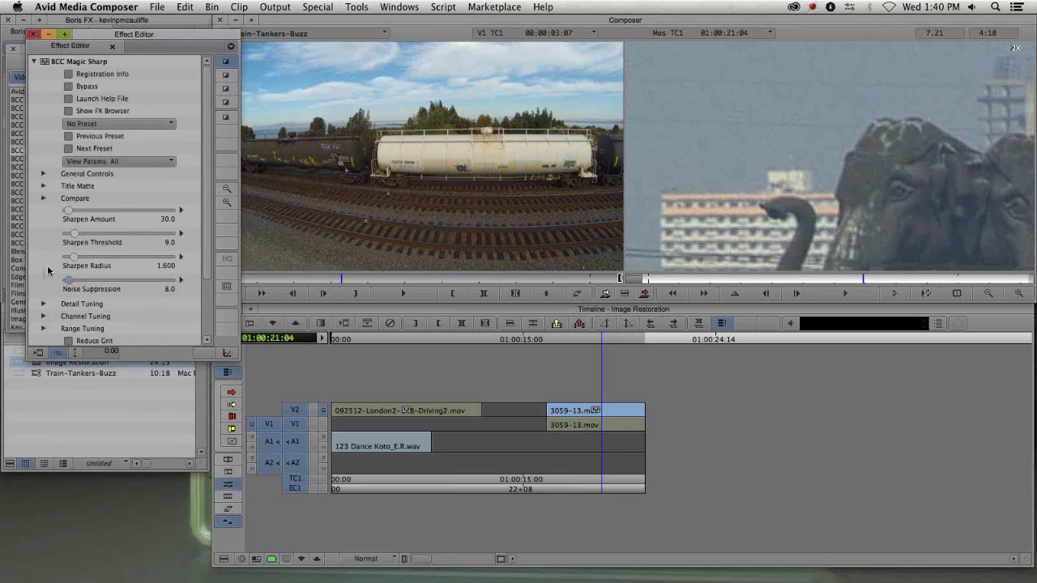
left_click(69, 87)
- Set Magic Sharp's Sharpen Amount to 112.5
scroll(206, 173, "down", 3)
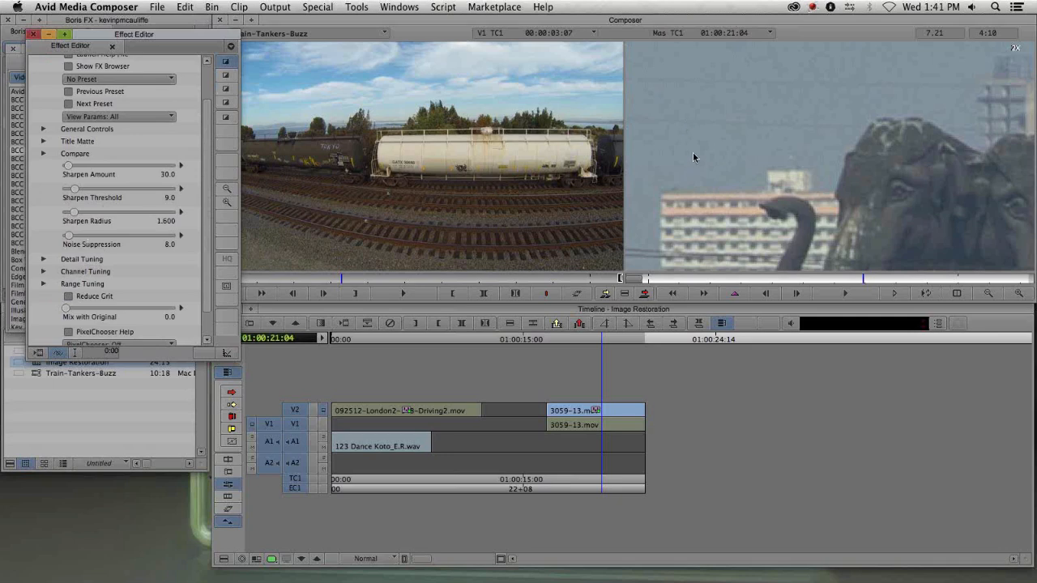
left_click_drag(69, 166, 97, 171)
key("super+z")
left_click_drag(69, 166, 80, 165)
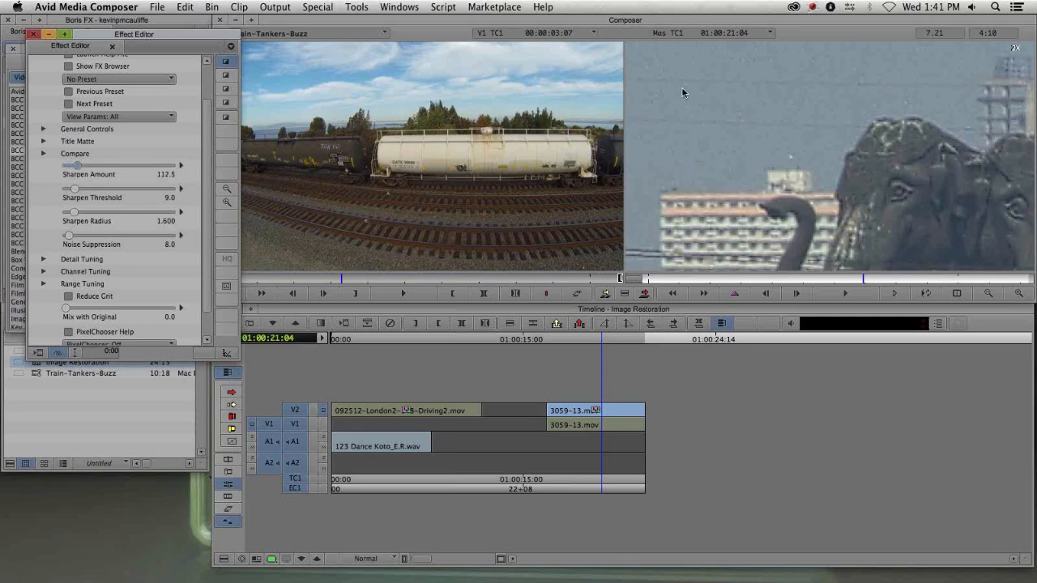
- Undo the last Sharpen Amount change on Magic Sharp and reframe the 2X record monitor view on the elephant
left_click(1017, 294)
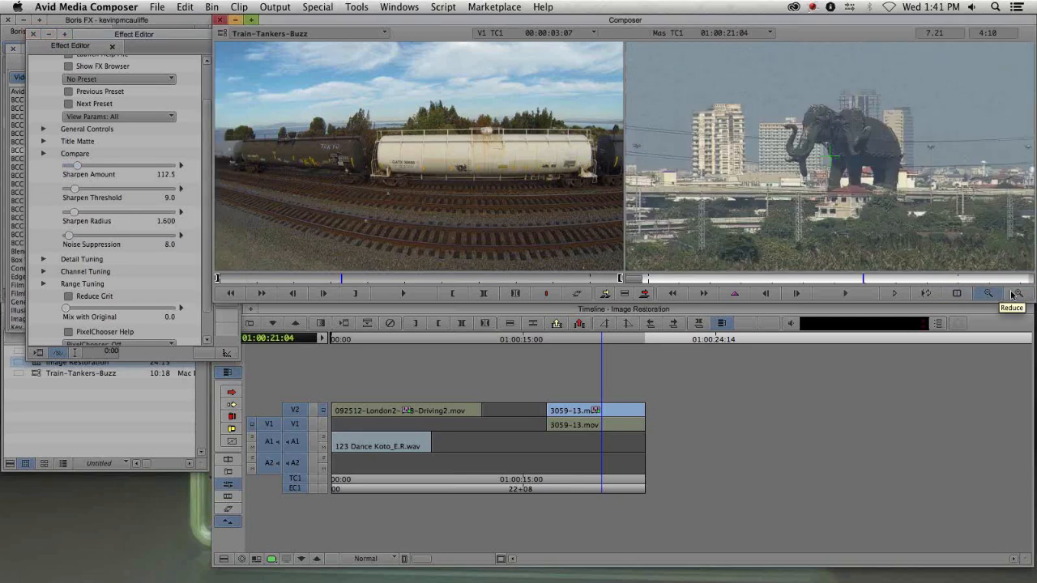
left_click(1017, 294)
left_click(1018, 294)
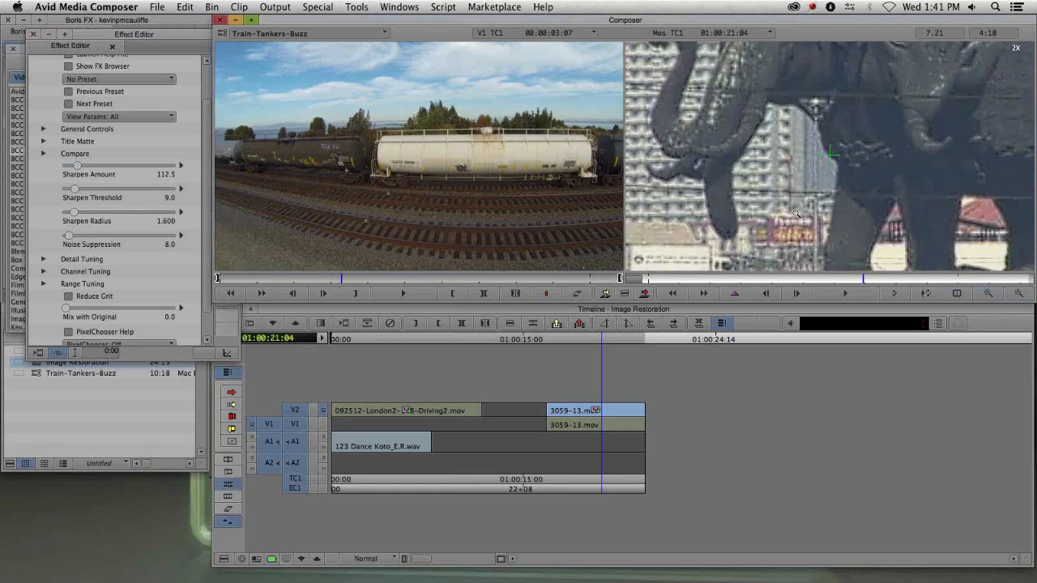
key("super+z")
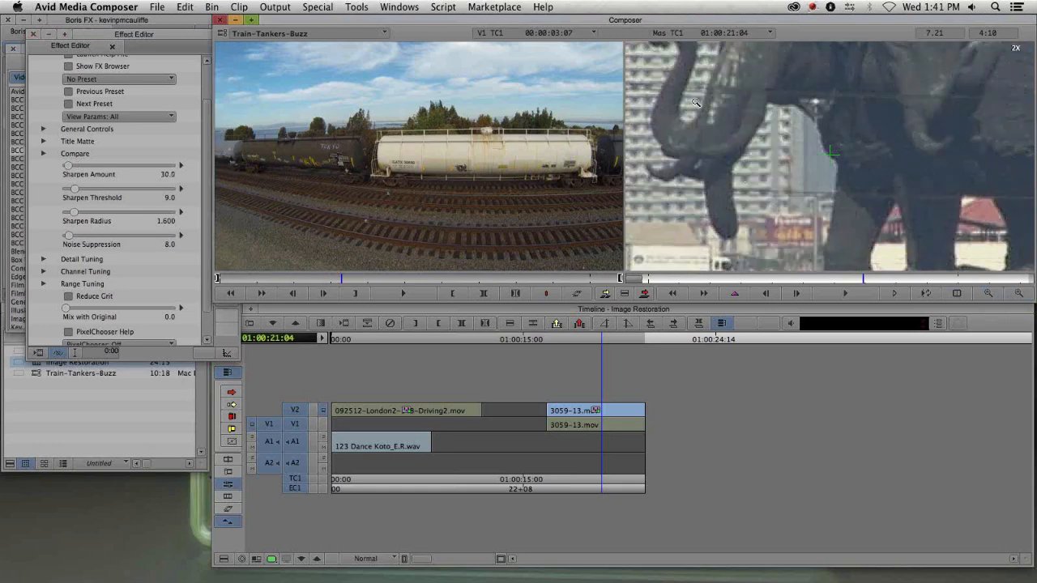
left_click_drag(684, 87, 749, 157)
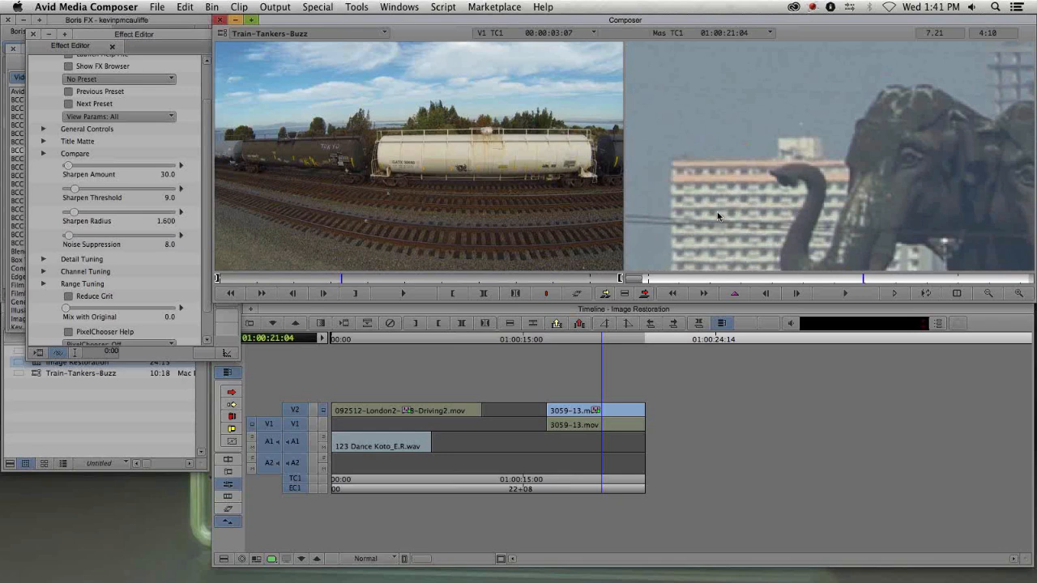
- Set Magic Sharp's Sharpen Threshold to 67.5
left_click(74, 191)
left_click_drag(79, 191, 133, 190)
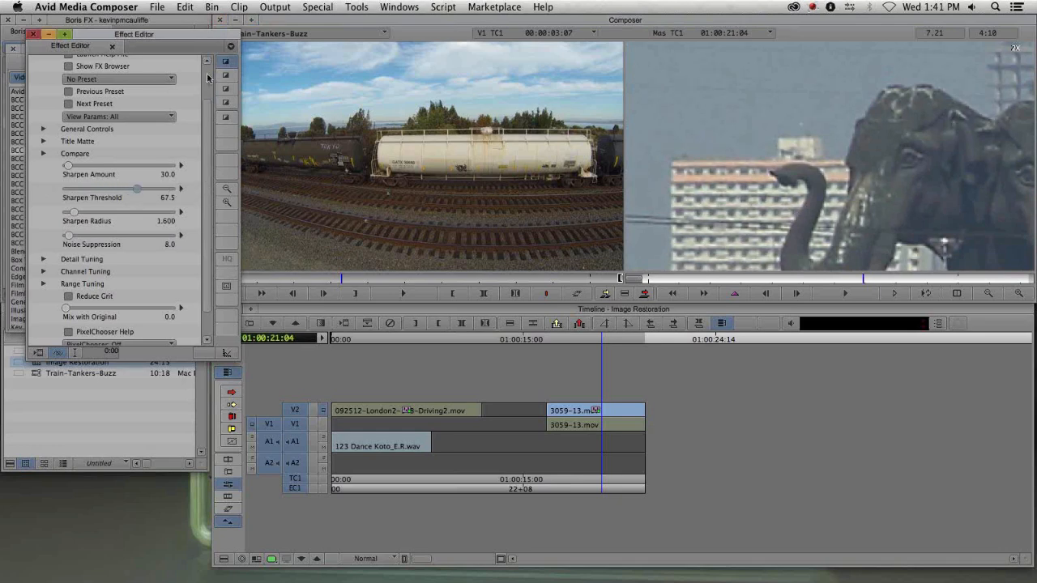
- Set Sharpen Amount to 50 and Sharpen Threshold to 83.8, toggling Bypass on and off to compare
scroll(161, 253, "up", 3)
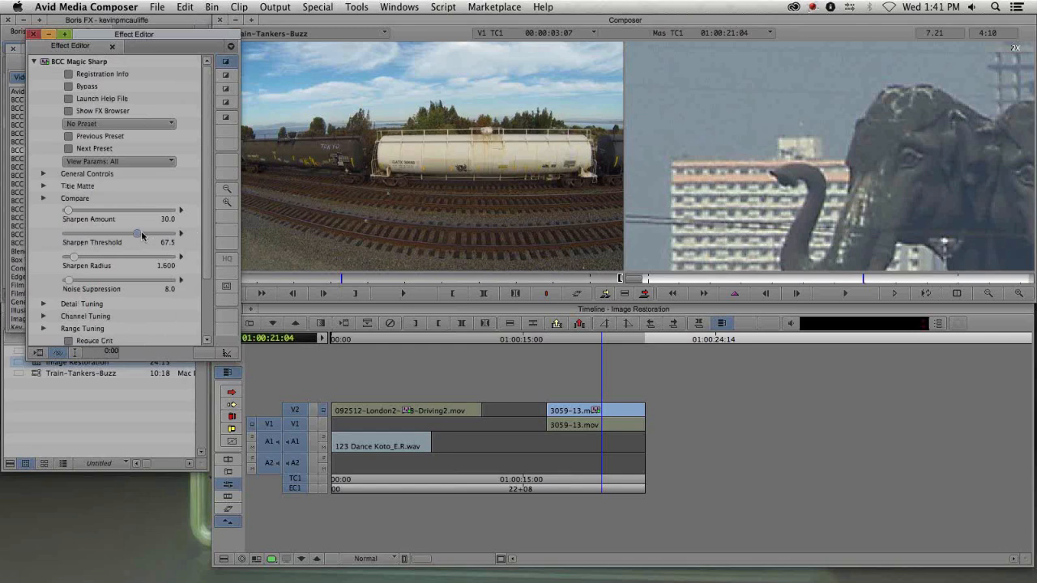
left_click_drag(143, 231, 152, 232)
left_click(70, 87)
left_click(69, 88)
scroll(142, 189, "down", 3)
left_click_drag(150, 180, 155, 178)
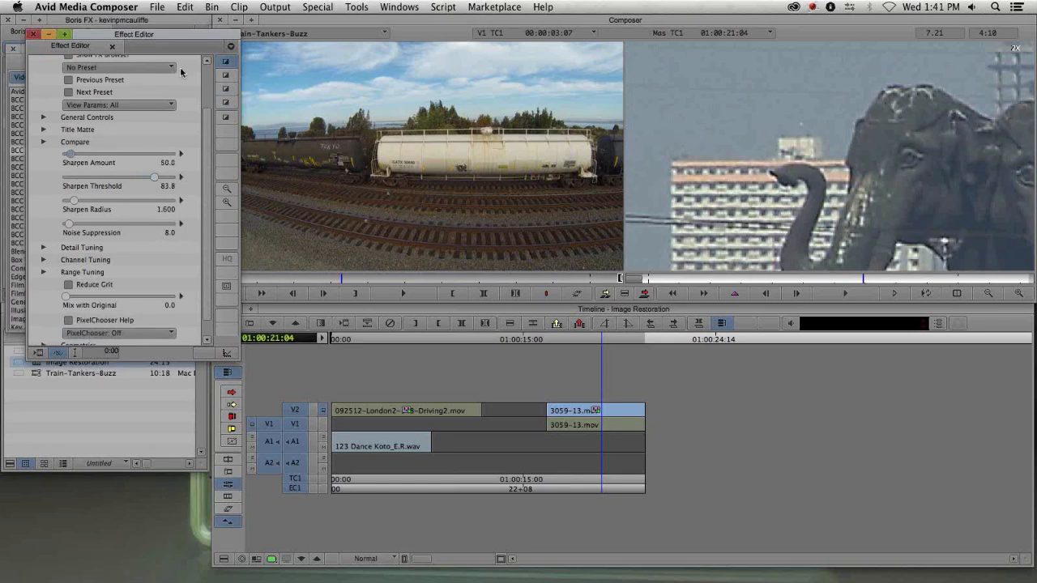
- Compare the zoomed elephant detail with Magic Sharp bypassed and active
scroll(210, 76, "up", 3)
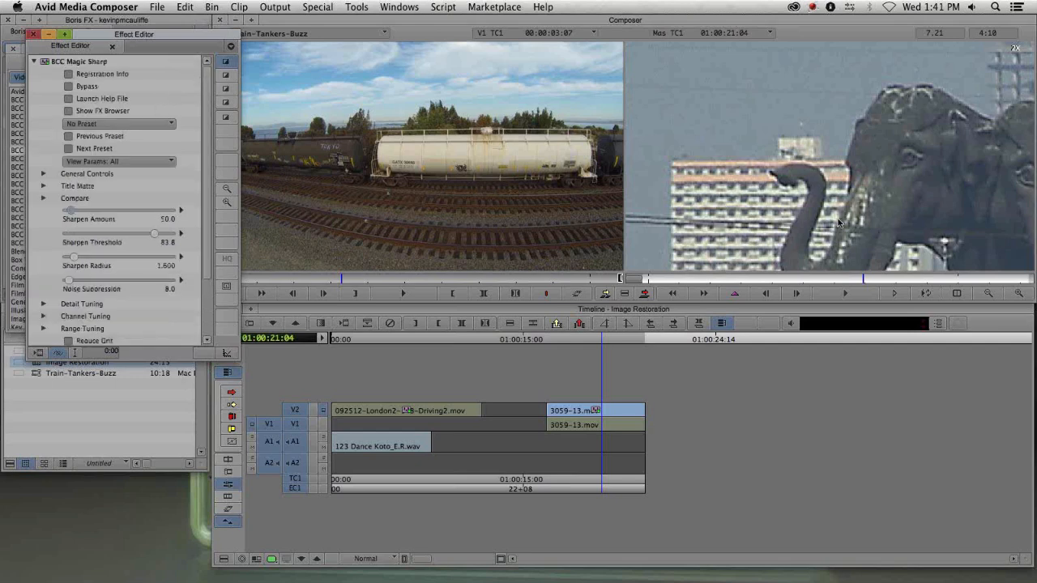
left_click_drag(835, 229, 820, 168)
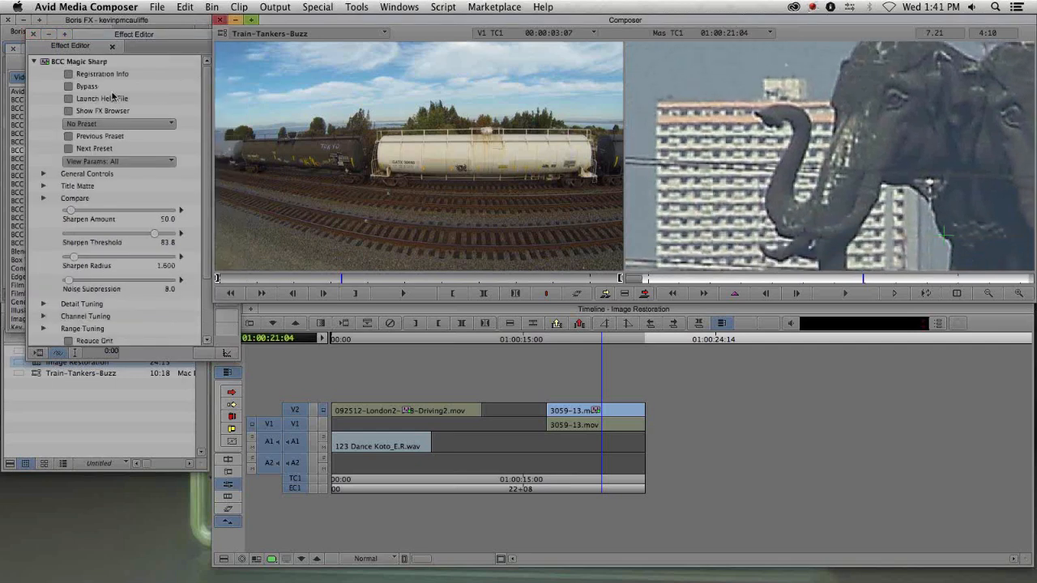
left_click(69, 87)
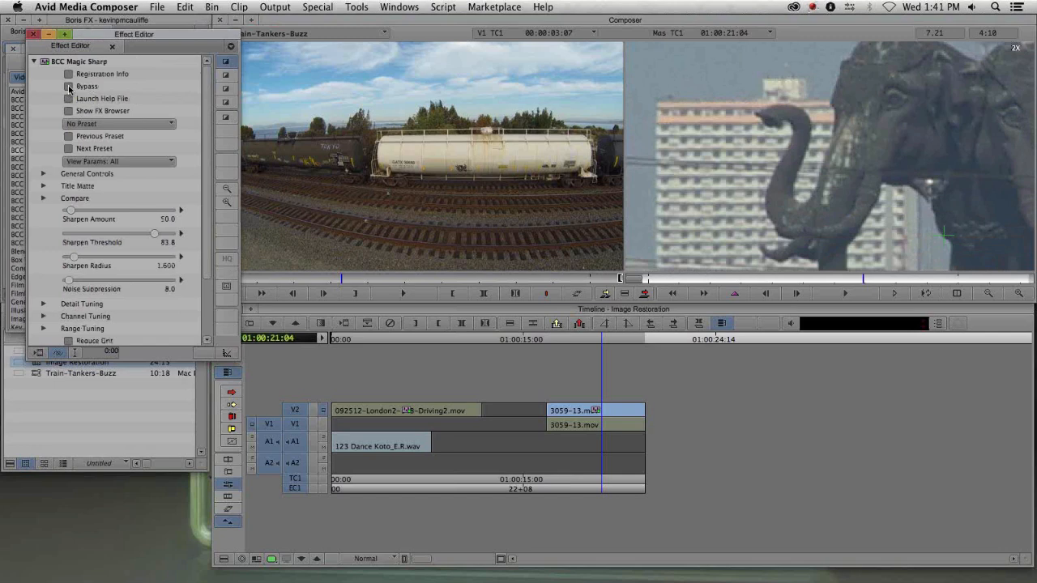
left_click(69, 87)
left_click_drag(741, 112, 798, 205)
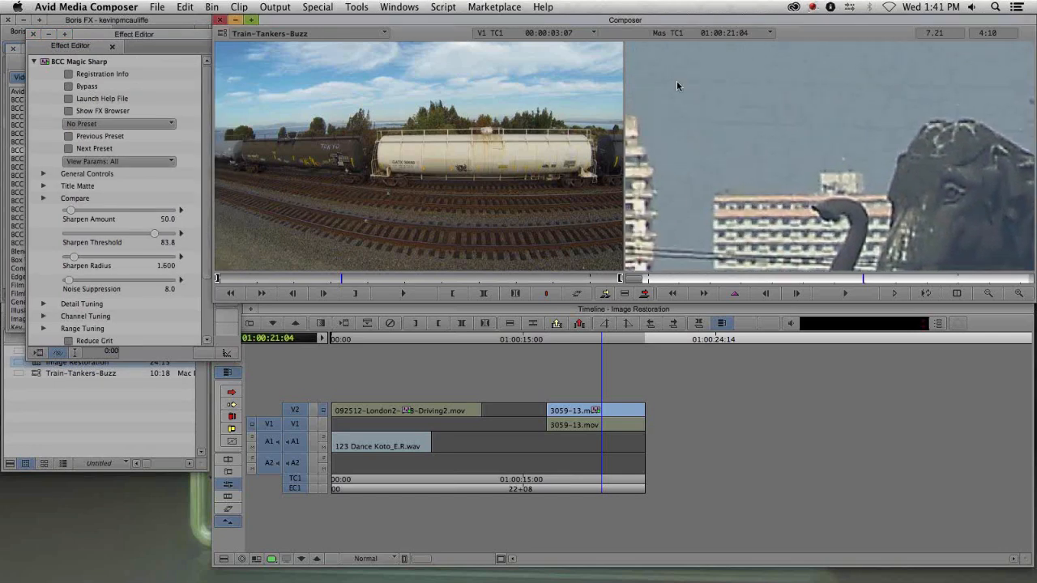
- Set Magic Sharp's Sharpen Amount to 45 and Sharpen Threshold to 76.9
left_click(72, 212)
left_click_drag(72, 212, 69, 212)
left_click_drag(157, 234, 149, 241)
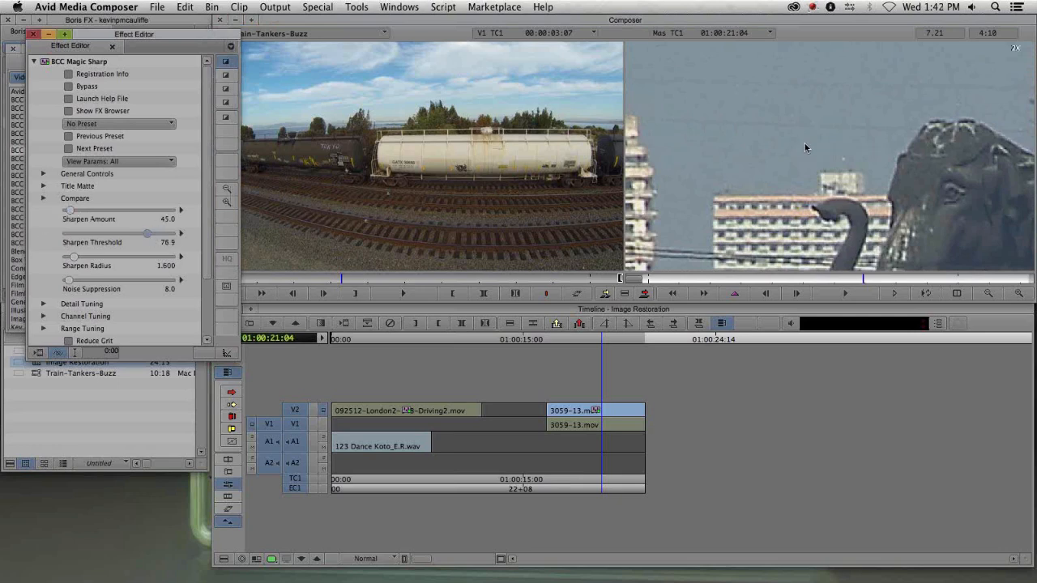
left_click_drag(69, 280, 60, 292)
left_click_drag(919, 230, 819, 136)
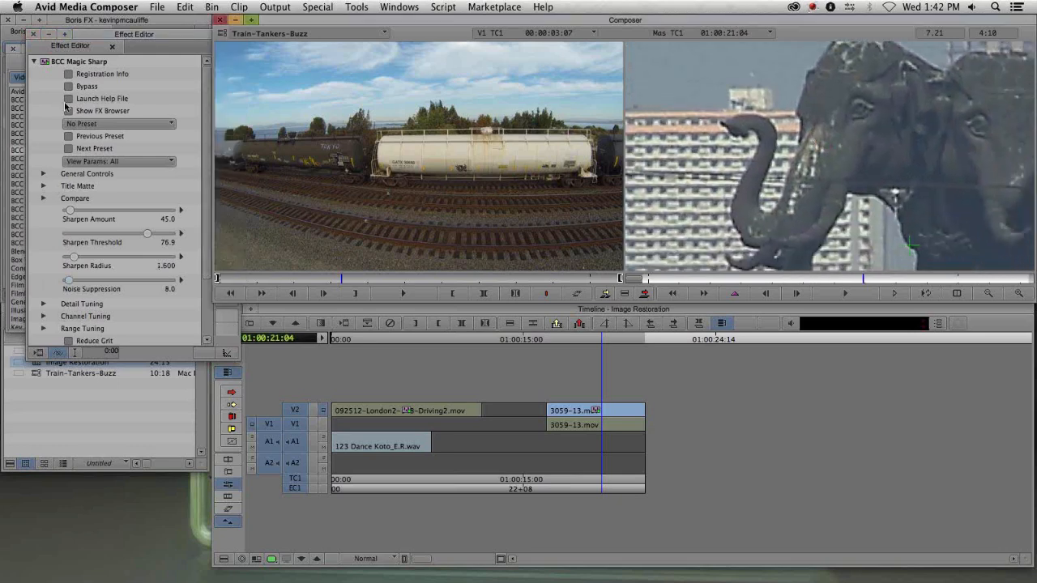
- Toggle Bypass to compare the sharpening and return the record monitor to the full-frame view
left_click(71, 87)
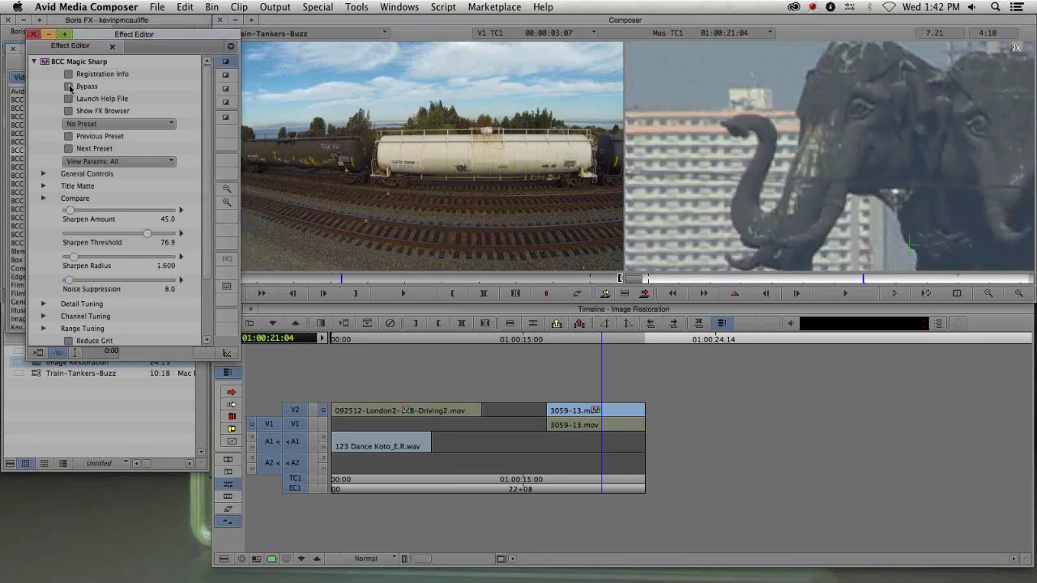
left_click(71, 88)
left_click(71, 87)
left_click(988, 294)
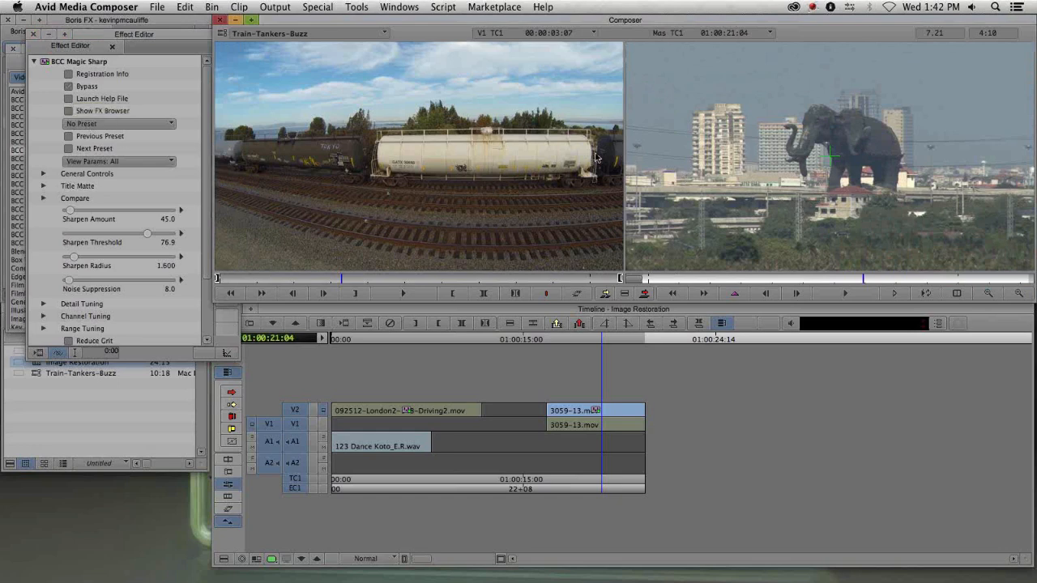
left_click(70, 90)
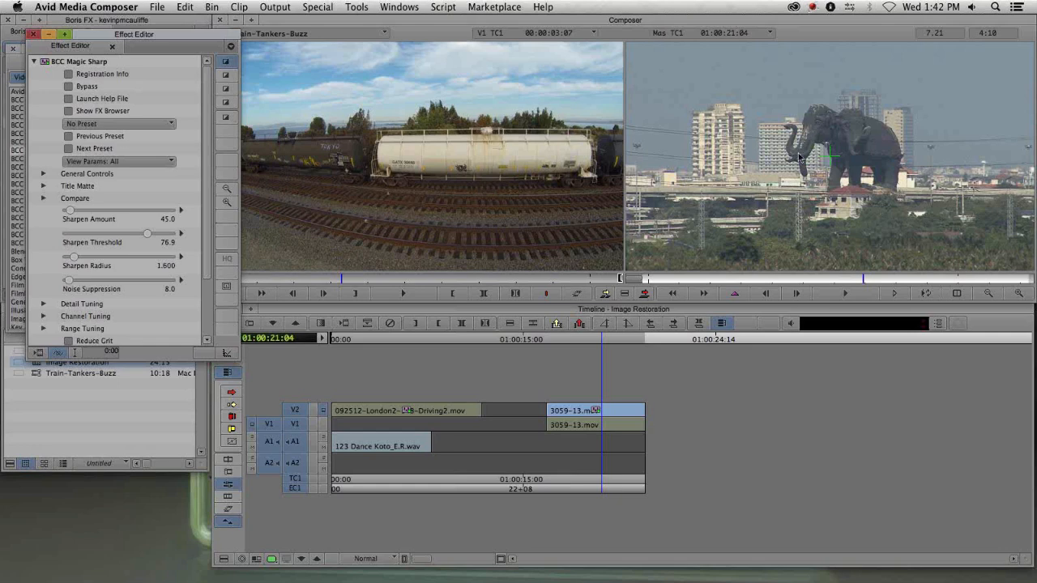
left_click(68, 87)
- Save the Magic Sharp settings as an effect template in the 3-Image Restoration bin
left_click(595, 413)
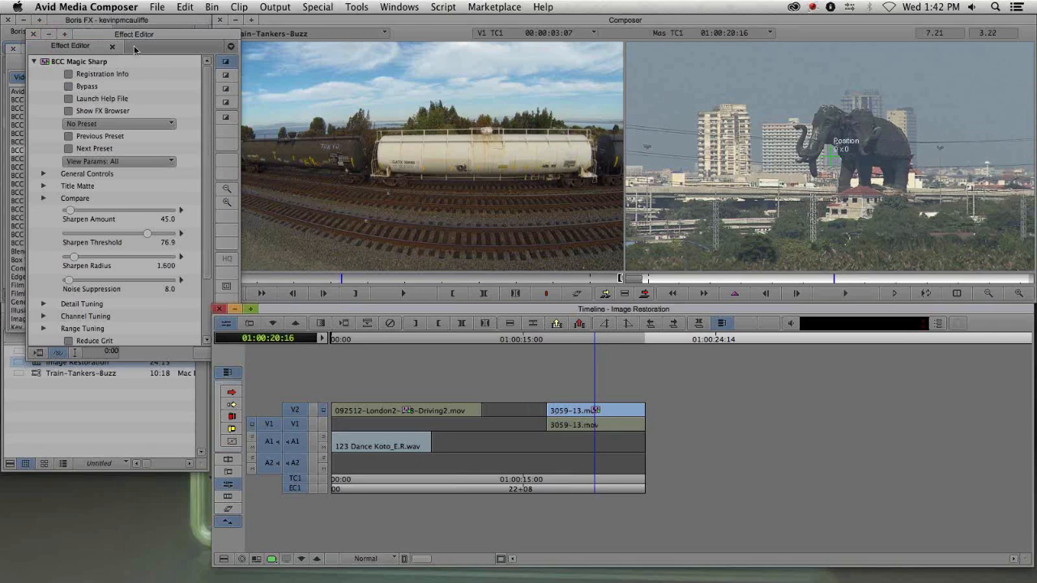
left_click_drag(51, 67, 85, 417)
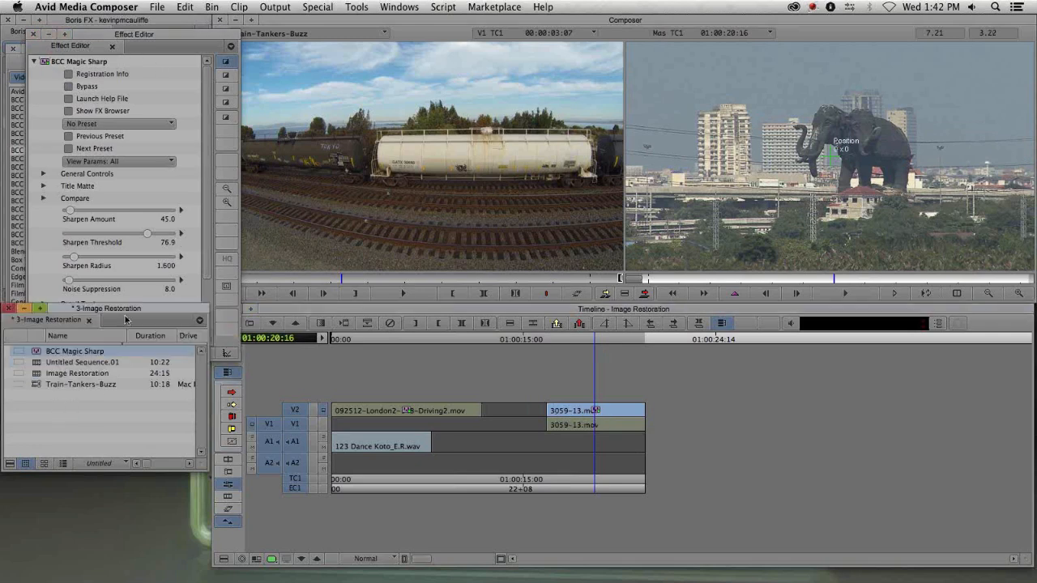
- Delete the Magic Sharp effect from the 3059-13.mov clip on V2
key("Delete")
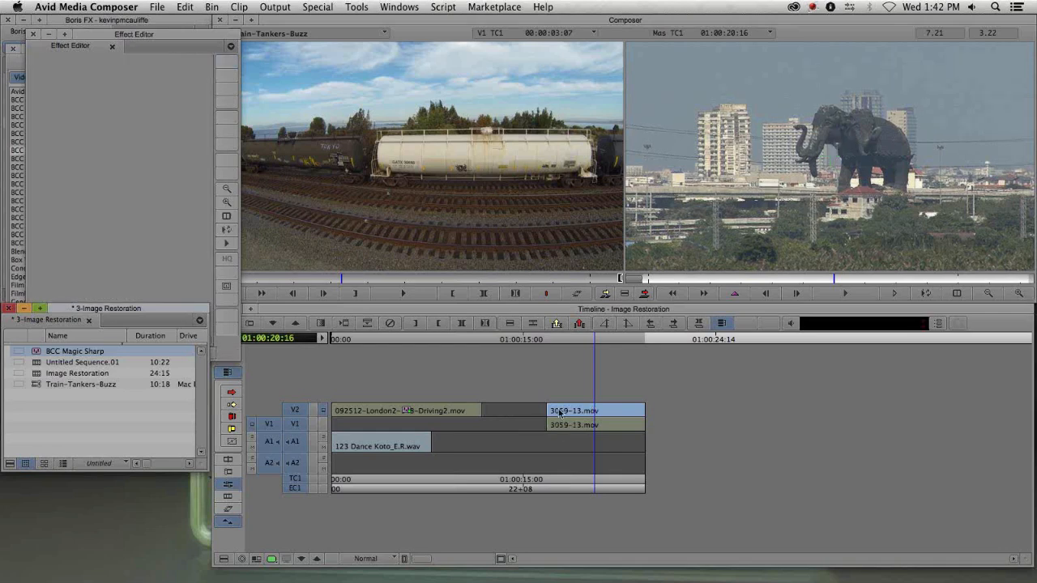
left_click(567, 413)
left_click_drag(568, 414, 603, 424)
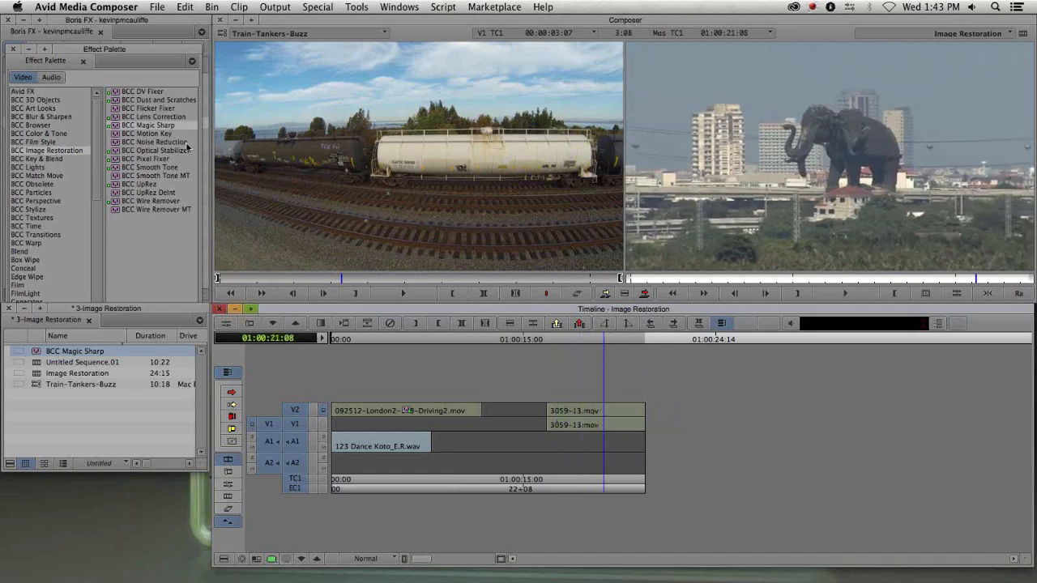
- Apply BCC Optical Stabilizer from the Effect Palette to the 3059-13.mov clip on V2 and run Analyze
left_click(121, 153)
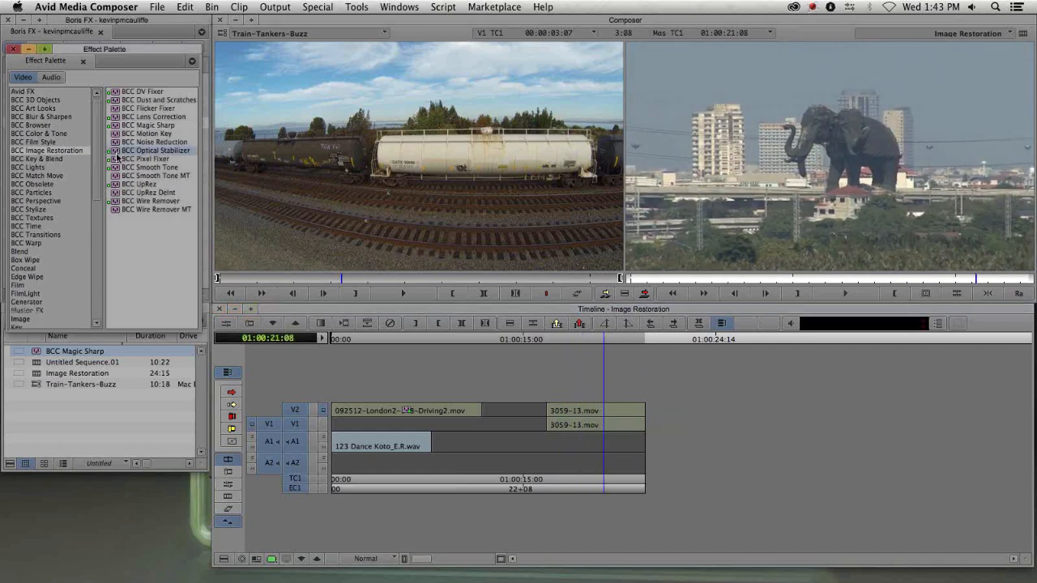
left_click_drag(117, 154, 588, 410)
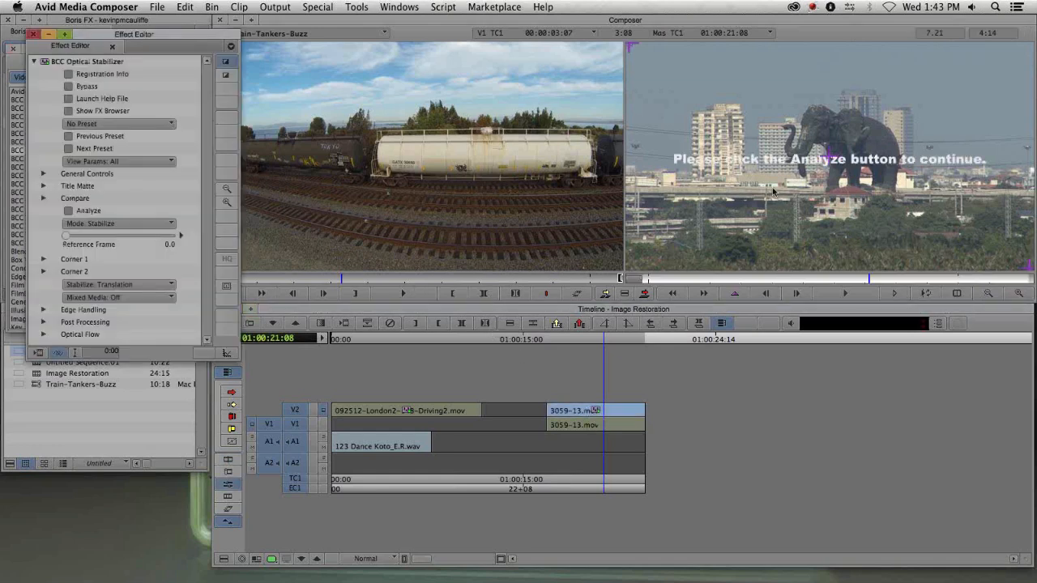
left_click(69, 210)
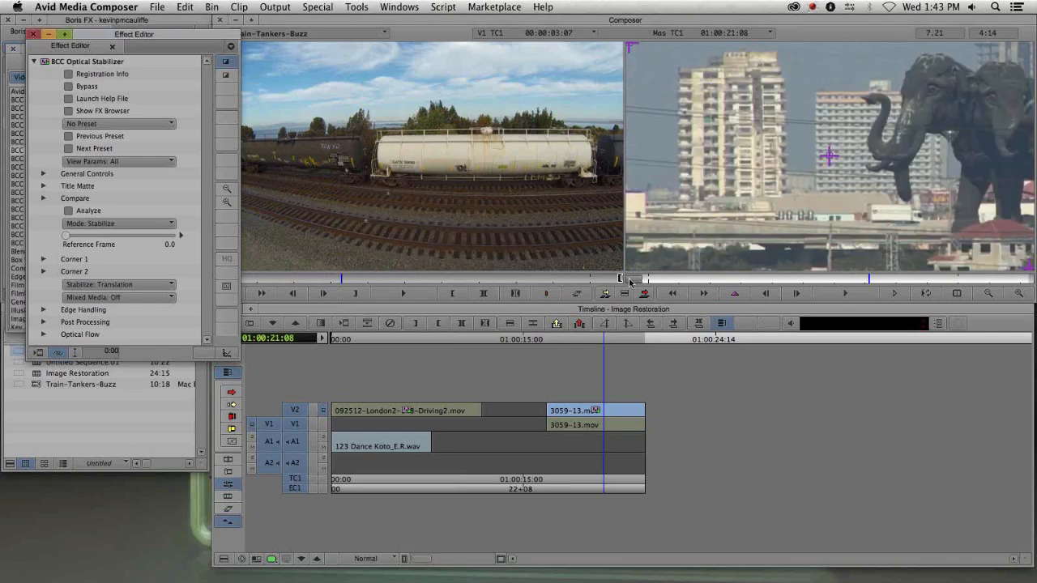
- Set the Optical Stabilizer's Mode to Smooth and preview the stabilized clip
left_click_drag(866, 279, 809, 296)
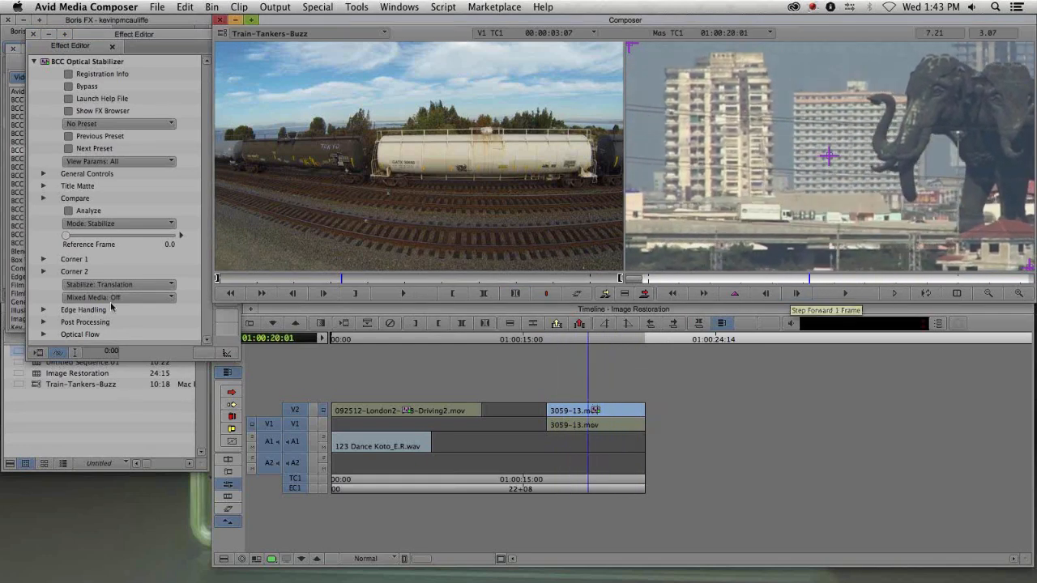
left_click_drag(131, 36, 213, 32)
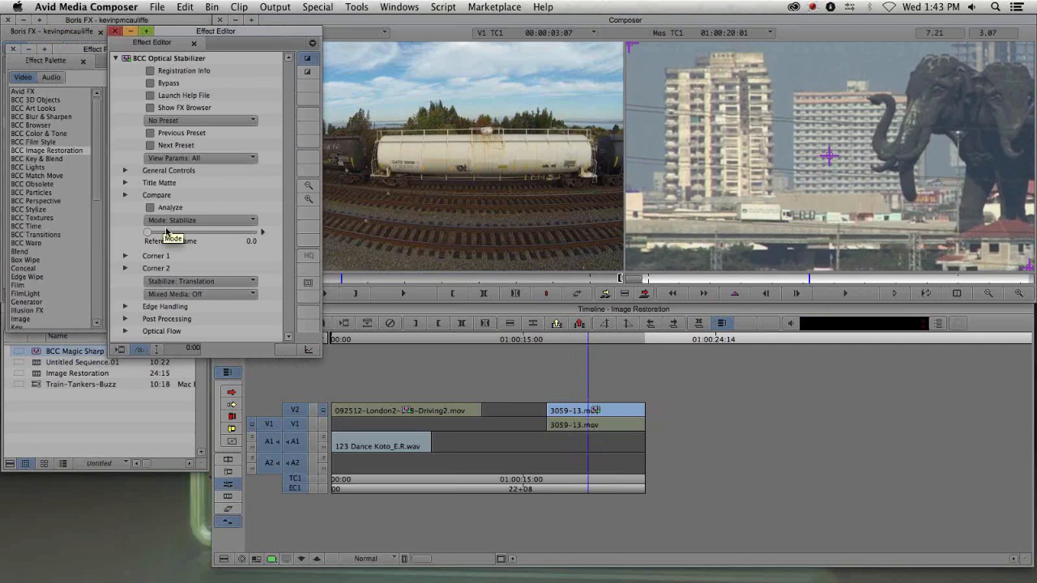
left_click(186, 220)
left_click(182, 236)
left_click_drag(810, 279, 751, 281)
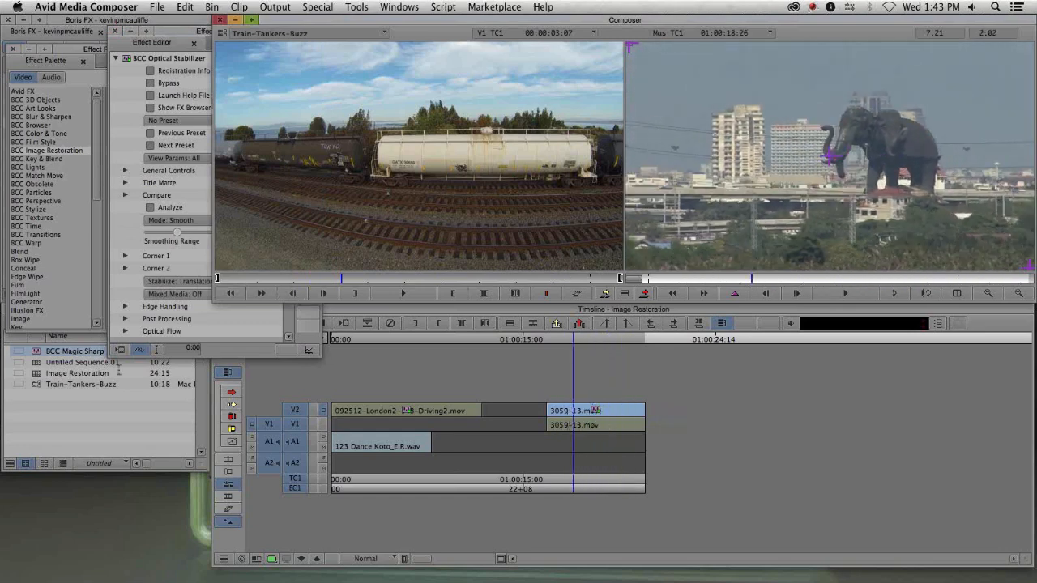
- Apply the saved BCC Magic Sharp template from the bin onto the stabilized clip and open its Effect Editor
left_click(53, 409)
left_click_drag(38, 354, 598, 412)
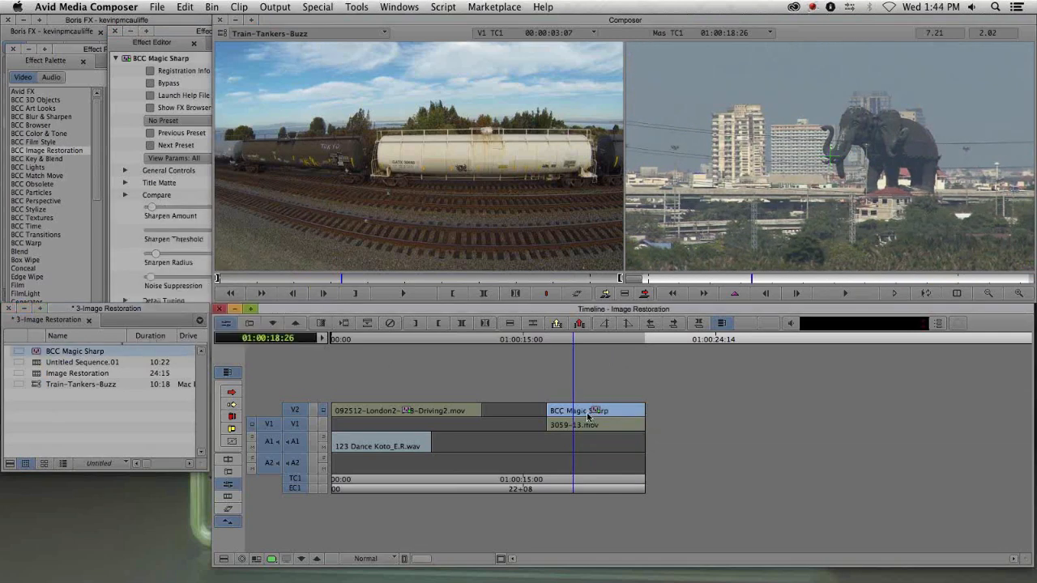
left_click(575, 413)
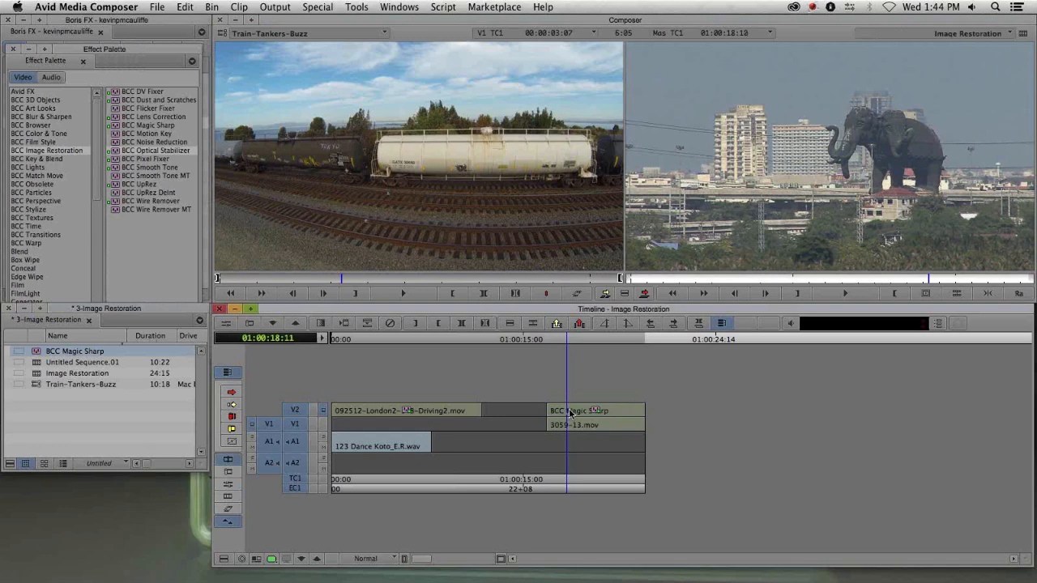
left_click_drag(575, 414, 596, 413)
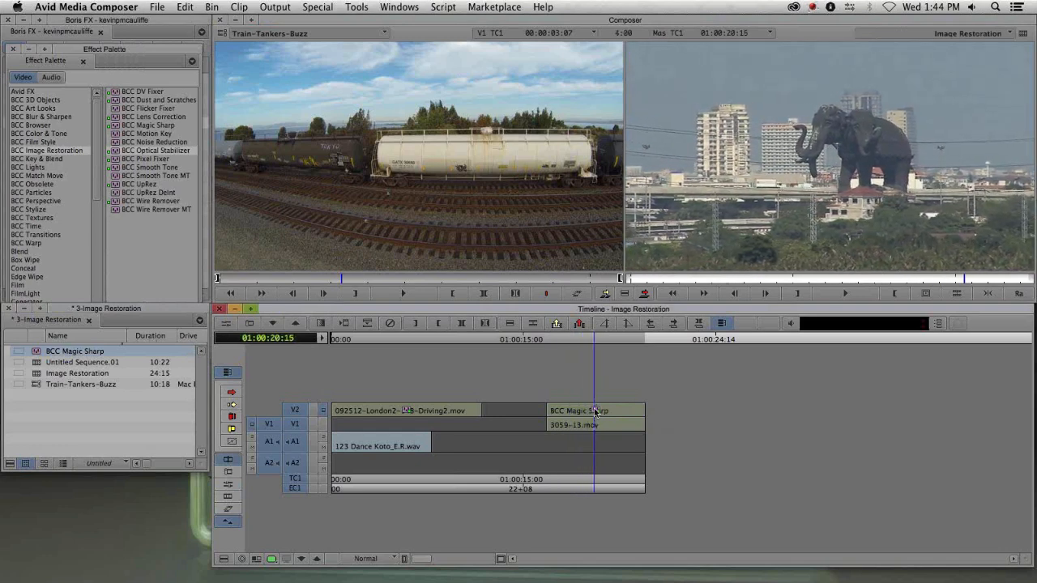
key("shift+F10")
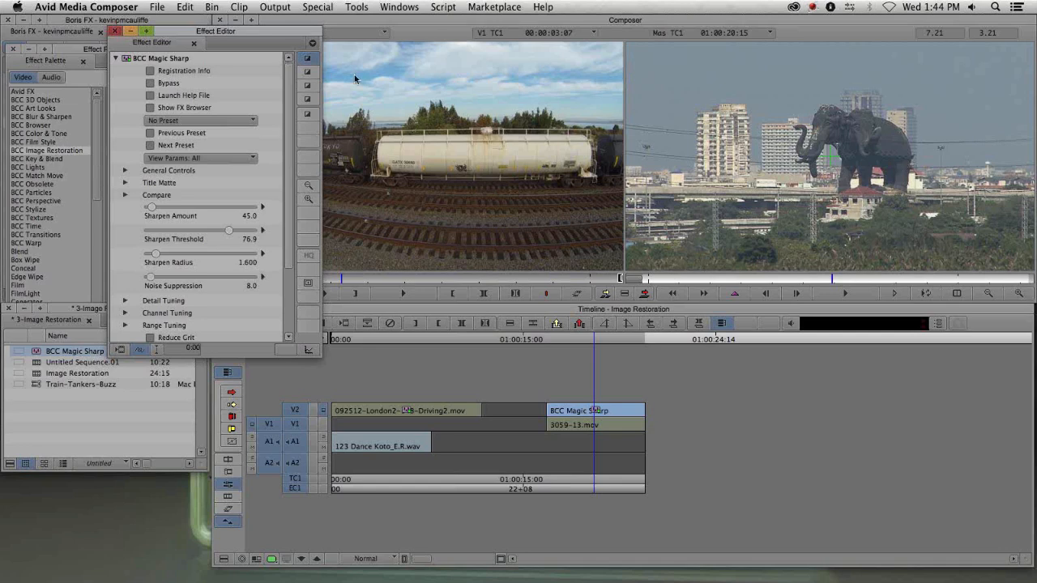
left_click_drag(220, 32, 166, 213)
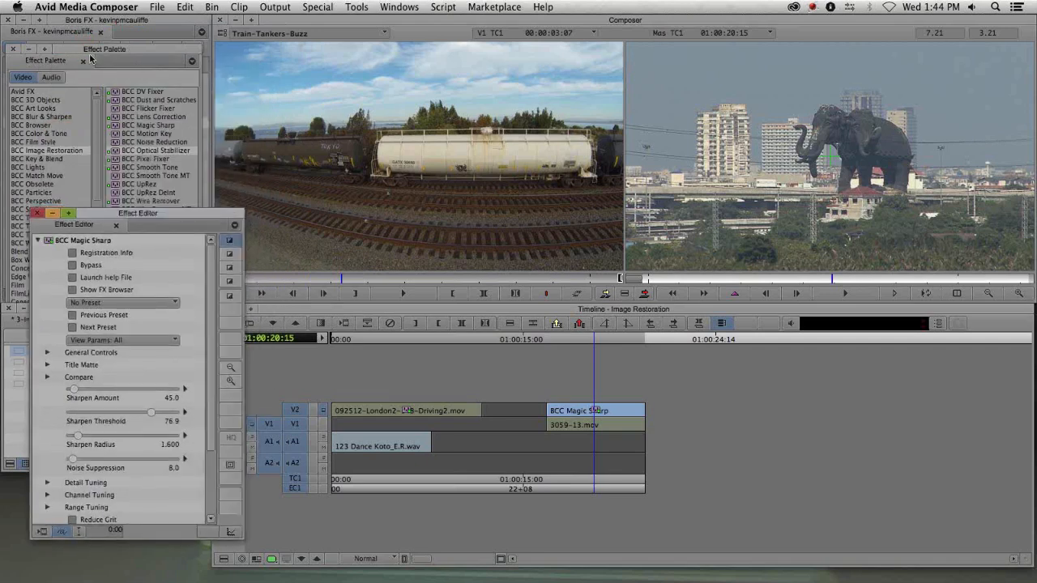
- Stack BCC Fast Film Process from the BCC Film Style category onto the same clip
left_click(91, 57)
left_click(45, 142)
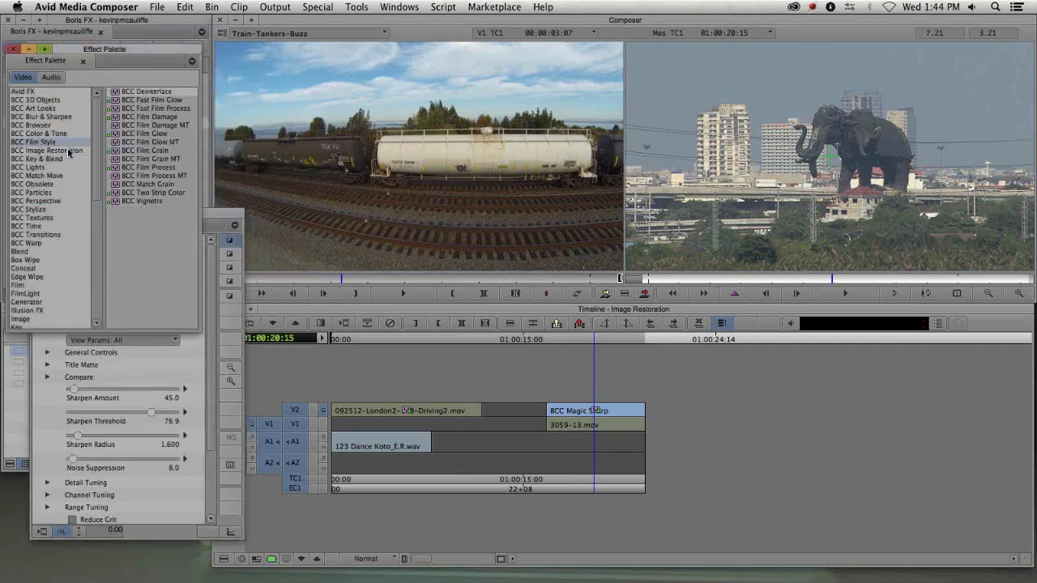
left_click(118, 109)
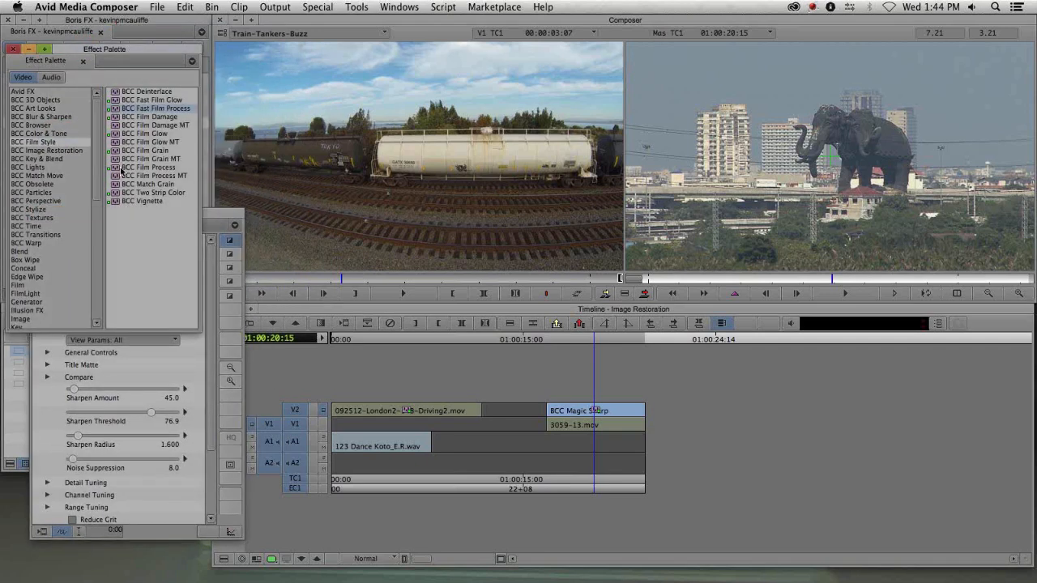
left_click_drag(115, 112, 593, 414)
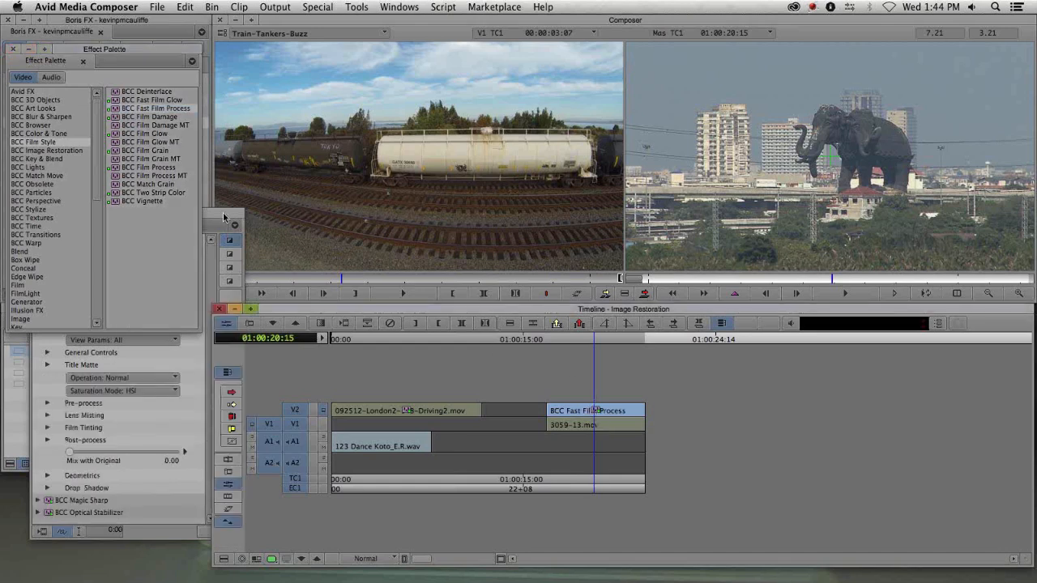
left_click_drag(224, 217, 219, 75)
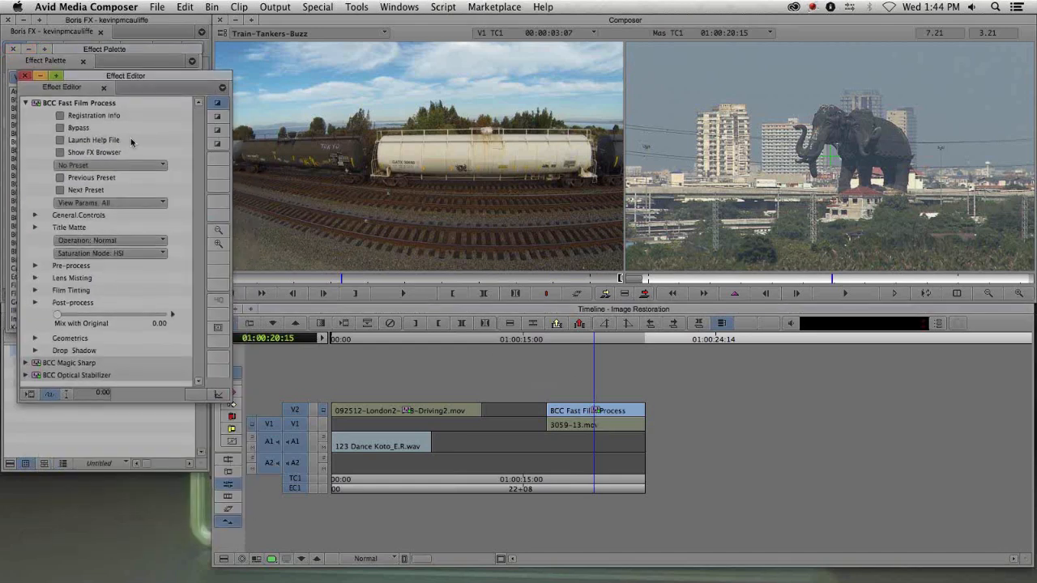
- Open the FX Browser for Fast Film Process, compare its presets and apply Saturation Boost Deep Blacks
left_click(86, 153)
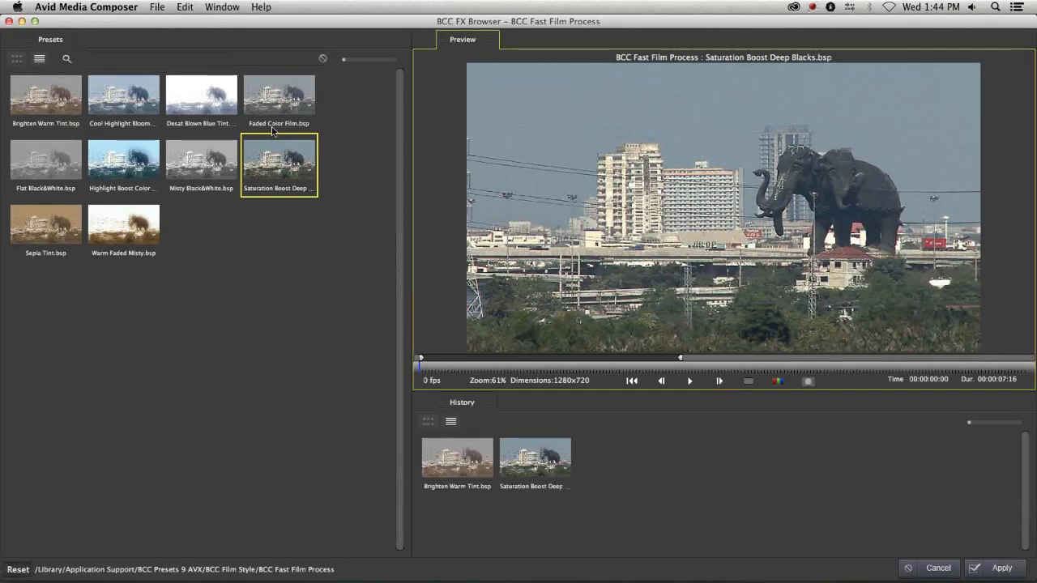
left_click(217, 162)
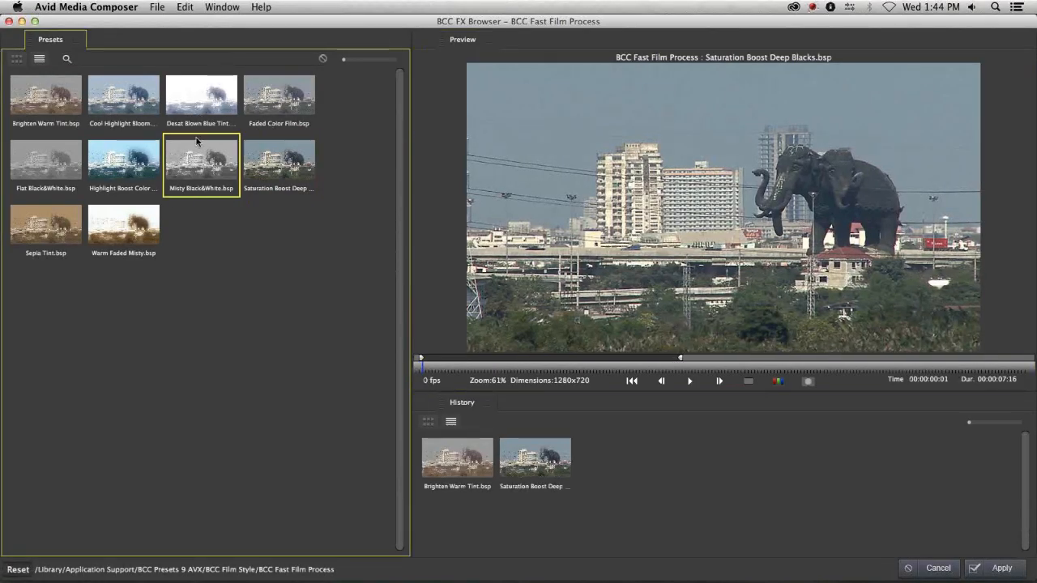
left_click(202, 97)
left_click(272, 105)
left_click(134, 102)
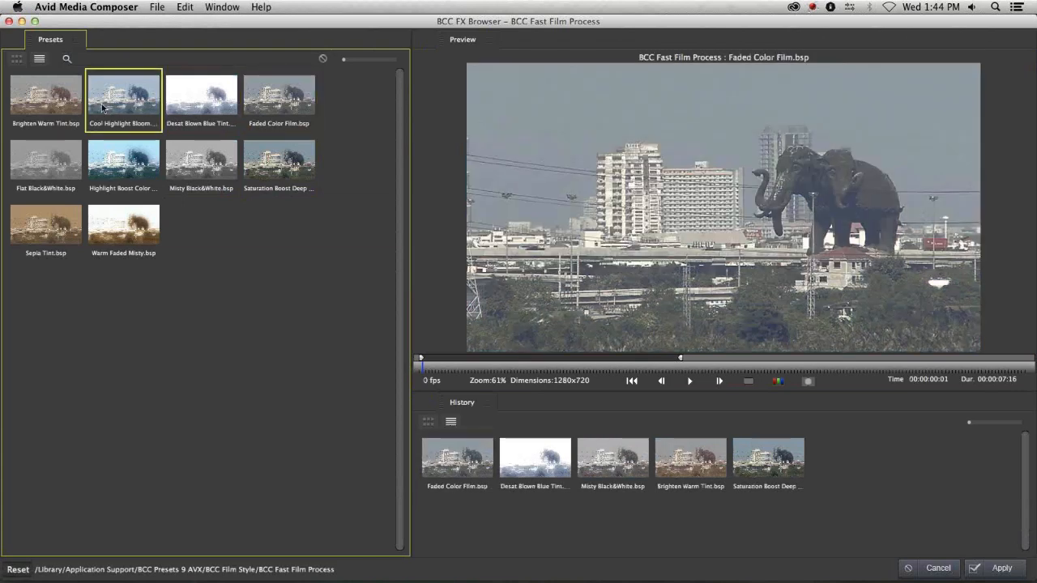
left_click(29, 102)
left_click(207, 162)
left_click(288, 170)
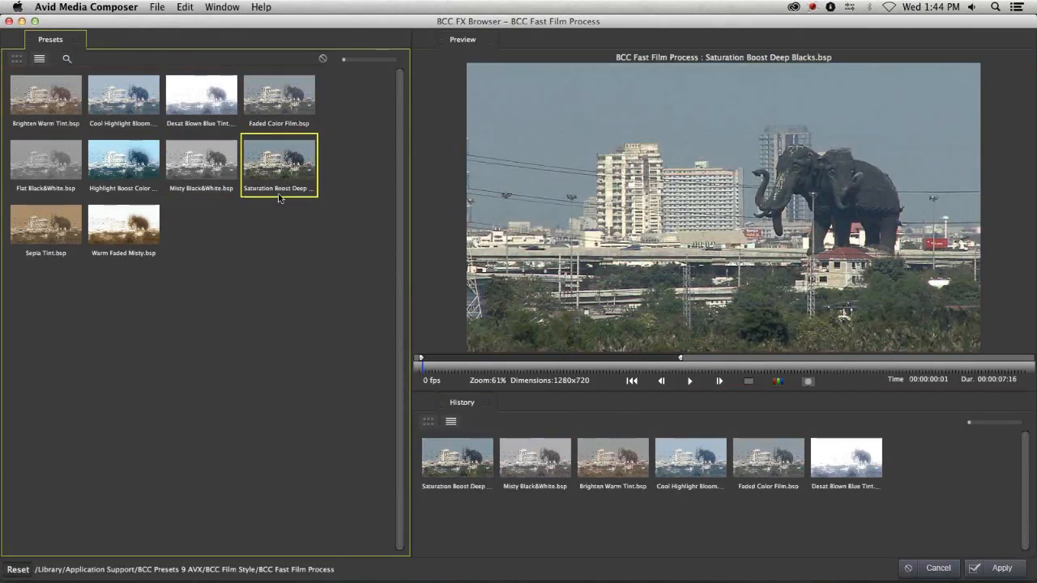
left_click(997, 568)
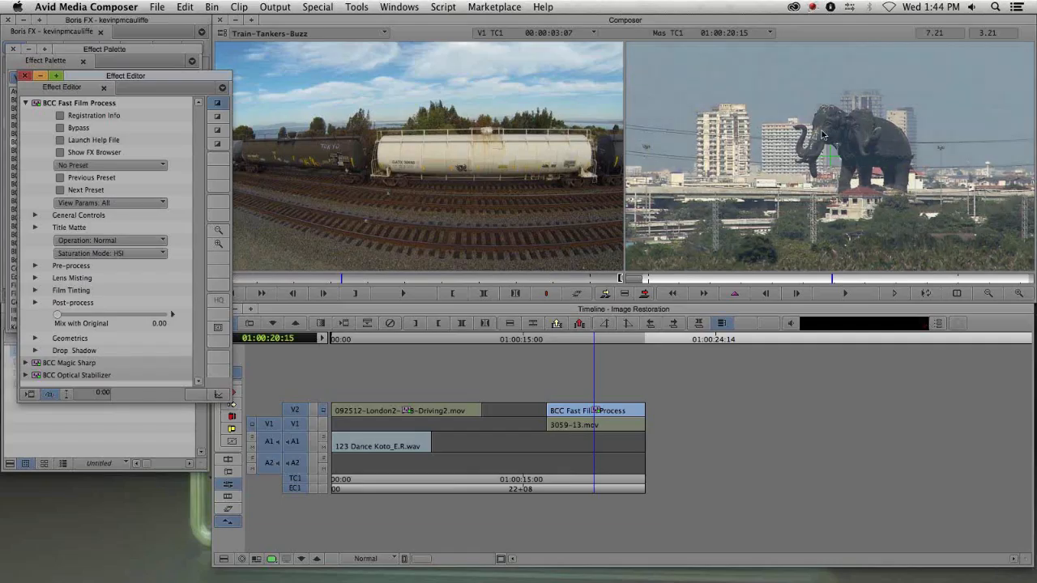
- Close the Effect Editor and Image Restoration bin, then load the Pan and Zoom sequence from the 4-Pan and Zoom bin
key("super+w")
left_click_drag(595, 420, 609, 419)
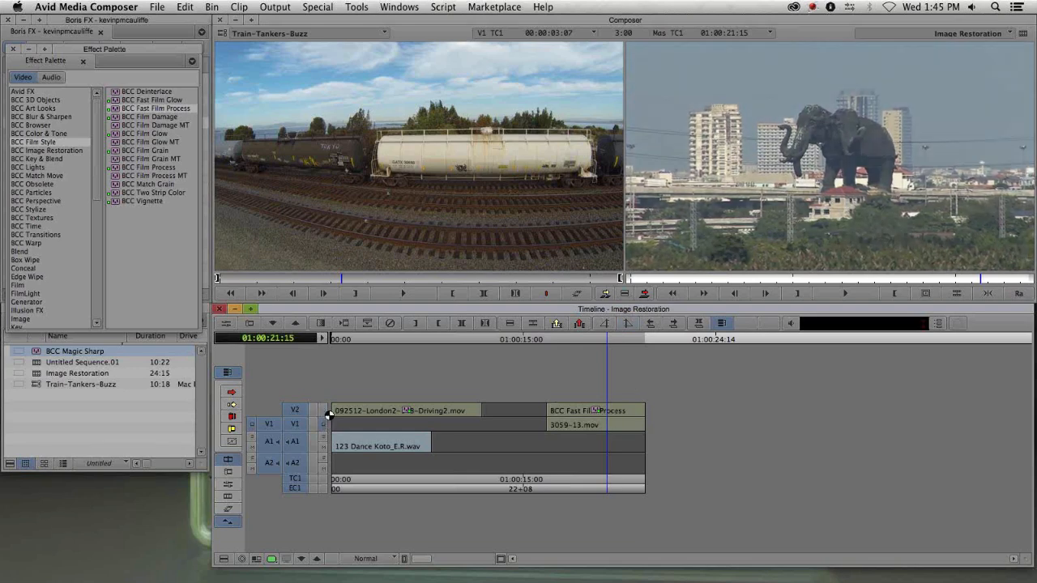
left_click(150, 396)
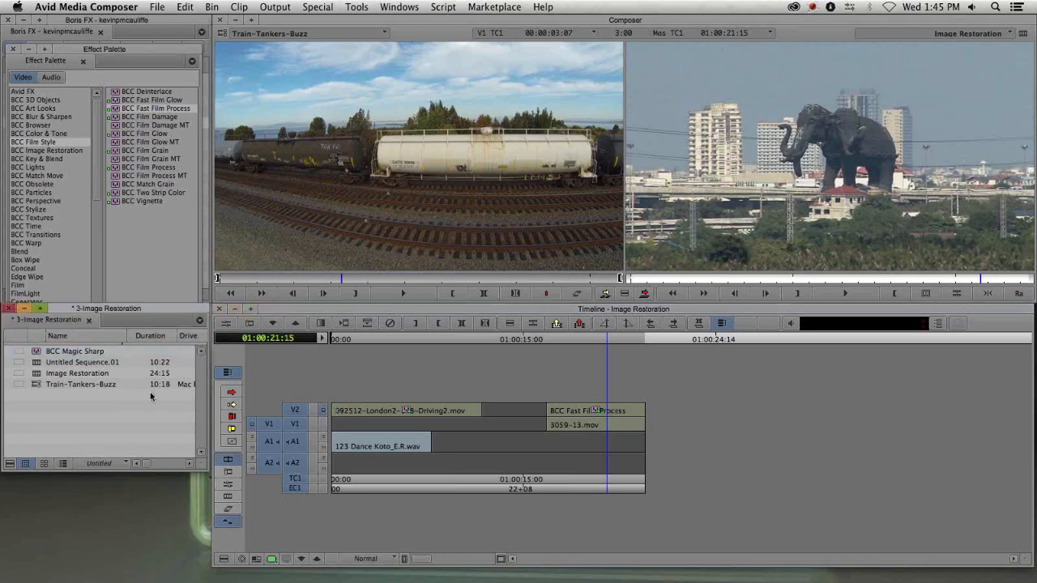
left_click(13, 49)
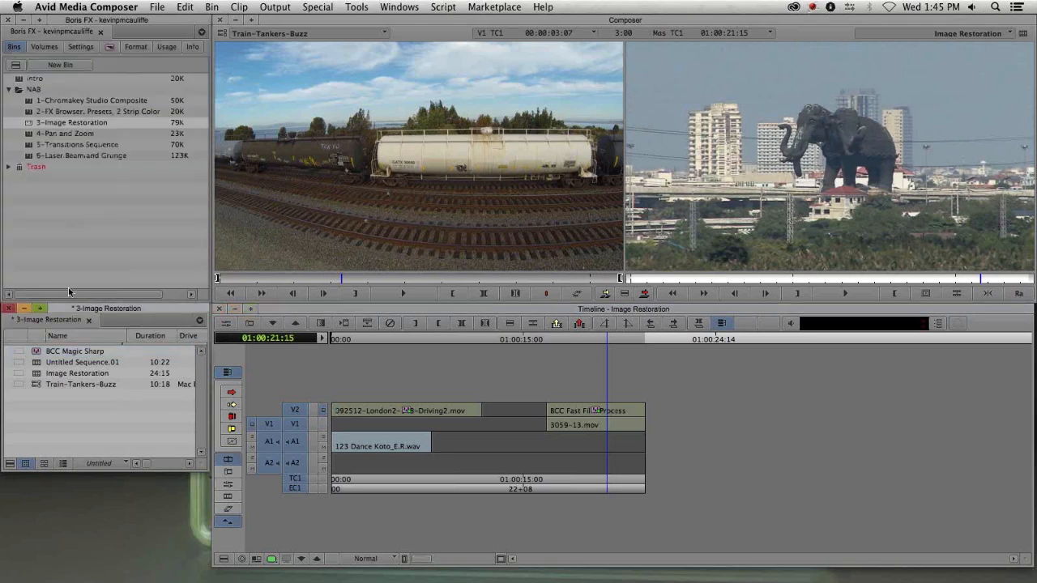
left_click(9, 310)
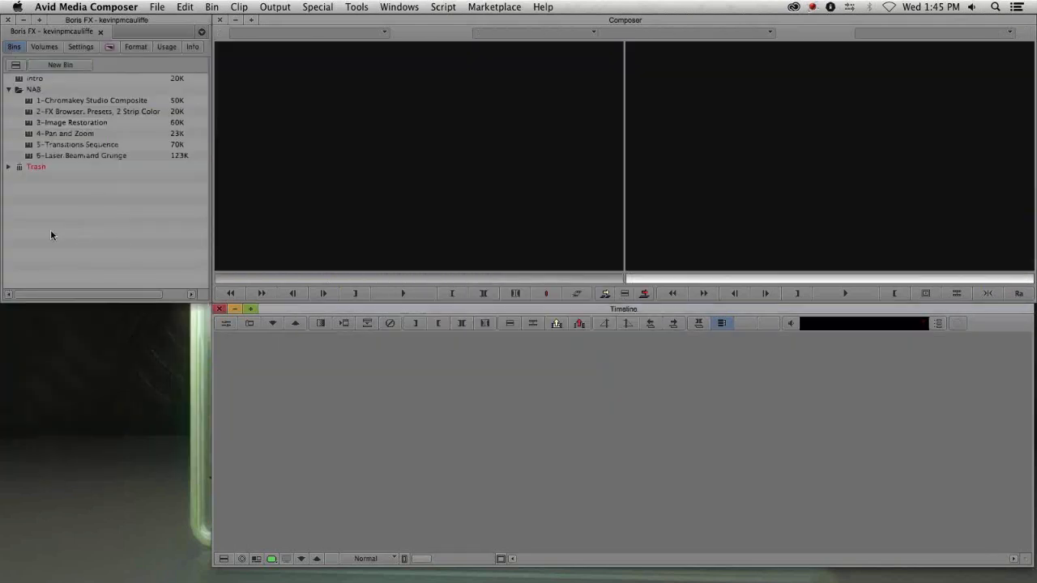
double_click(32, 135)
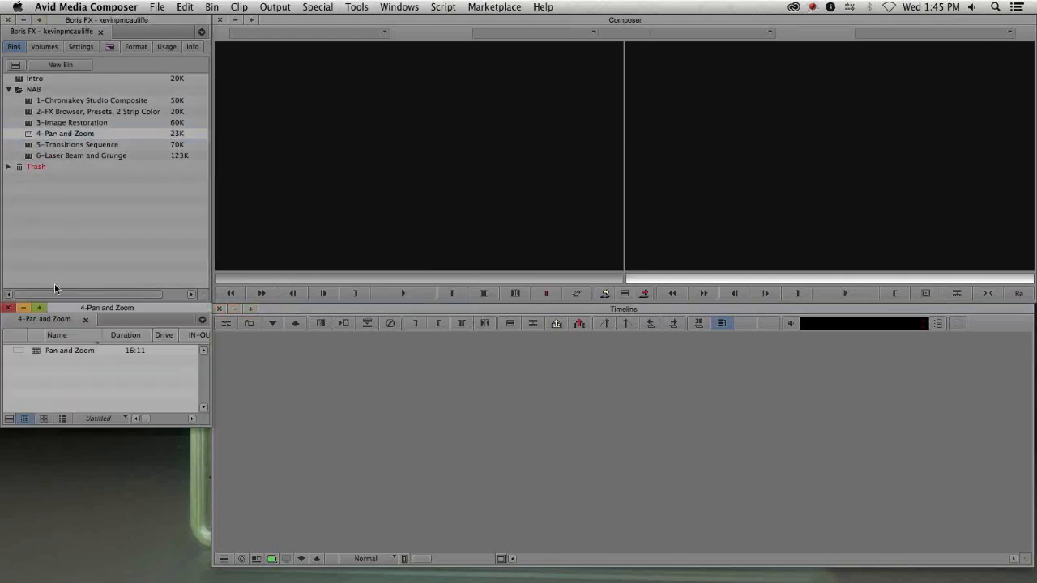
double_click(48, 352)
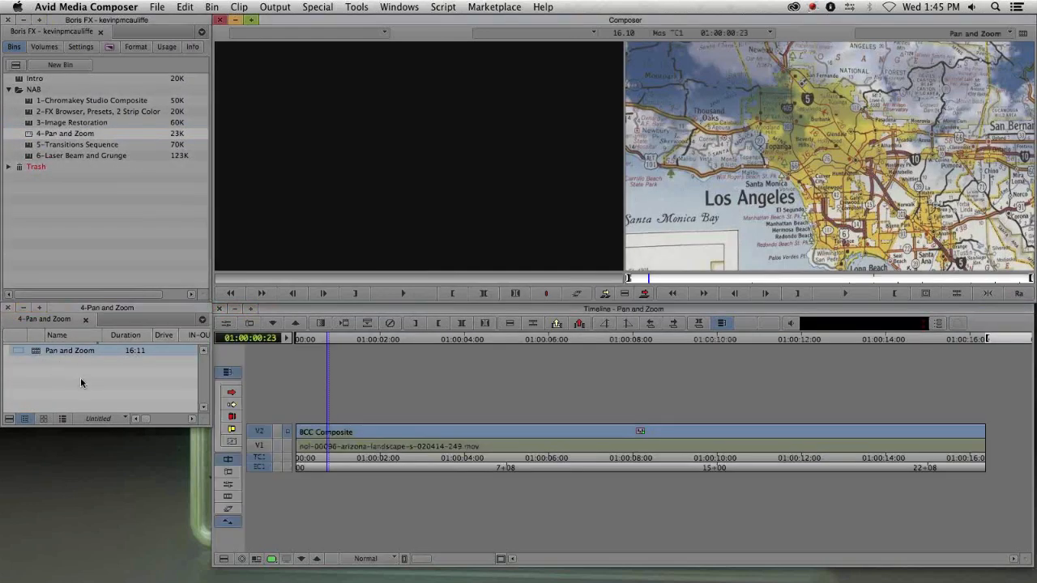
- Scrub through the Pan and Zoom sequence to preview its existing BCC Composite animation
left_click_drag(383, 438, 544, 447)
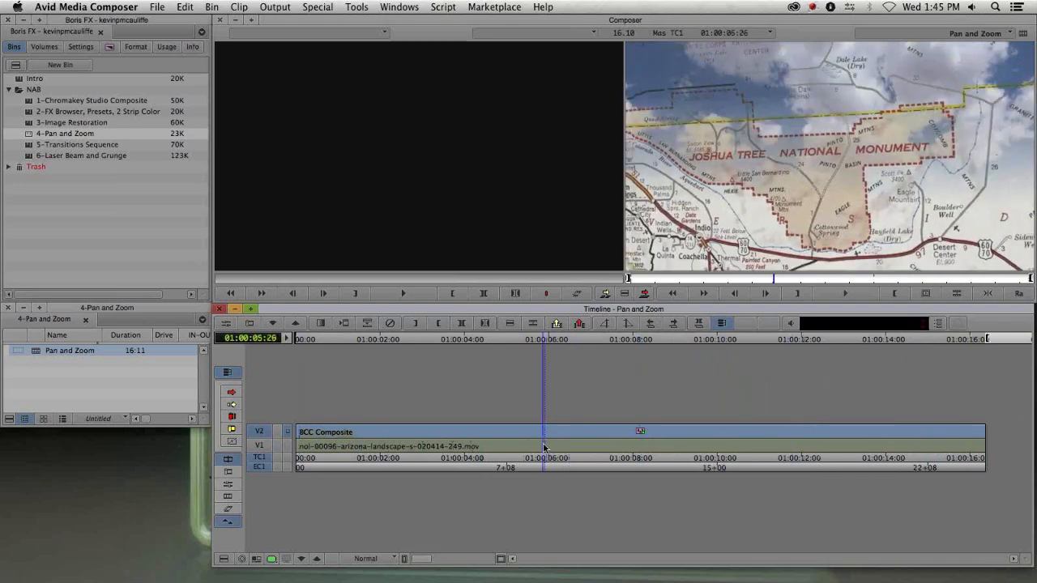
left_click_drag(513, 447, 608, 452)
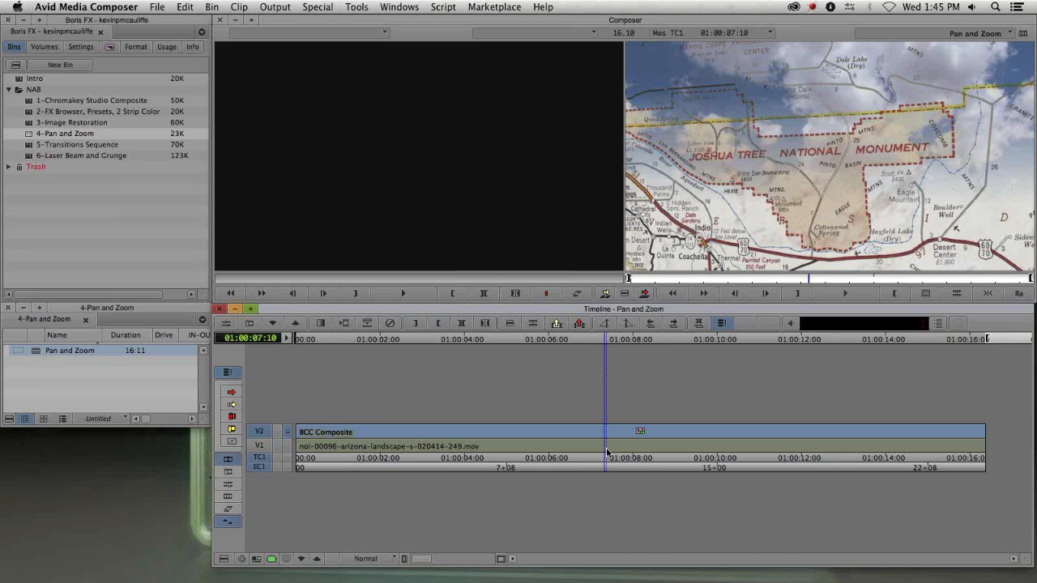
left_click_drag(608, 452, 337, 462)
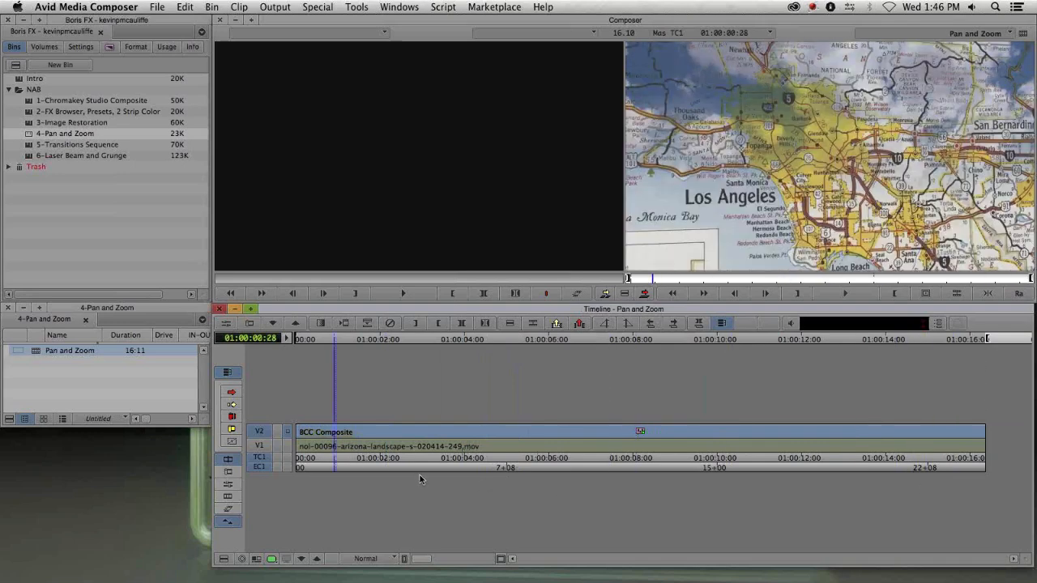
- Undo the last change to clear the BCC Composite effect from V2 and scrub the bare landscape clip
key("super+z")
left_click(367, 447)
left_click_drag(366, 447, 944, 432)
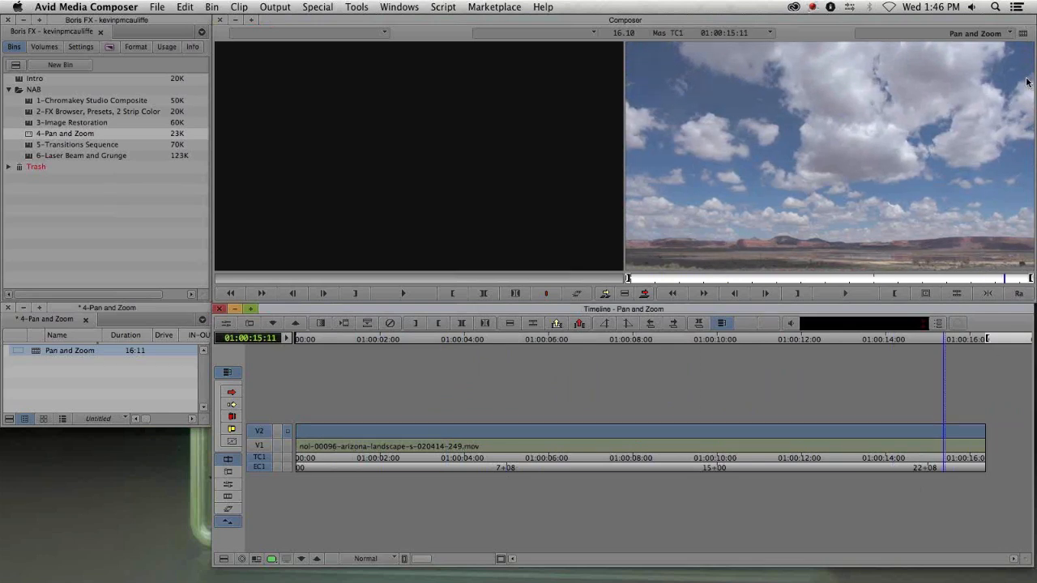
left_click_drag(473, 448, 579, 438)
- Apply BCC Pan and Zoom from the BCC Perspective category to the empty filler on V2
left_click(68, 238)
key("super+8")
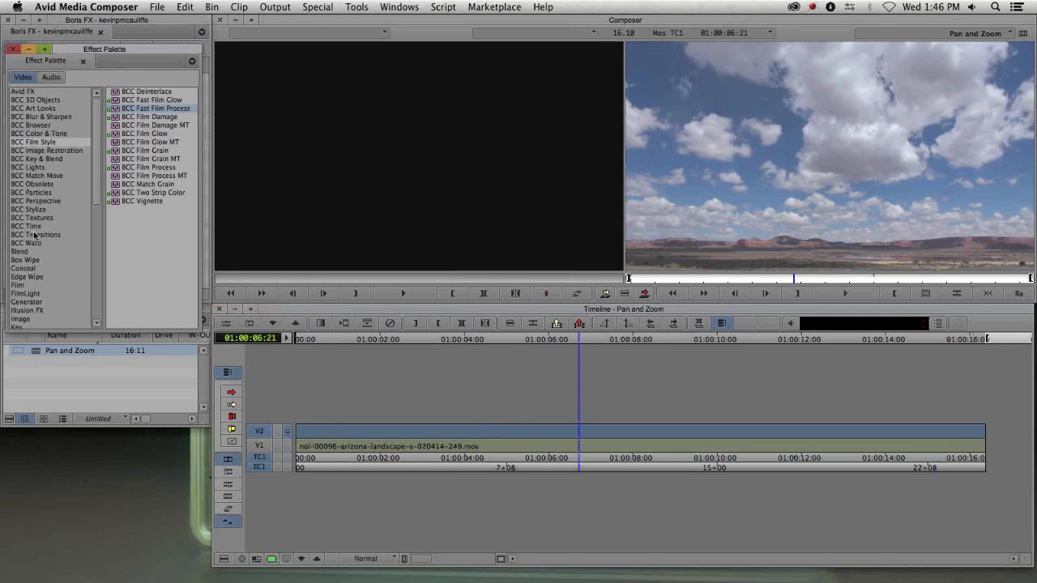
left_click(38, 202)
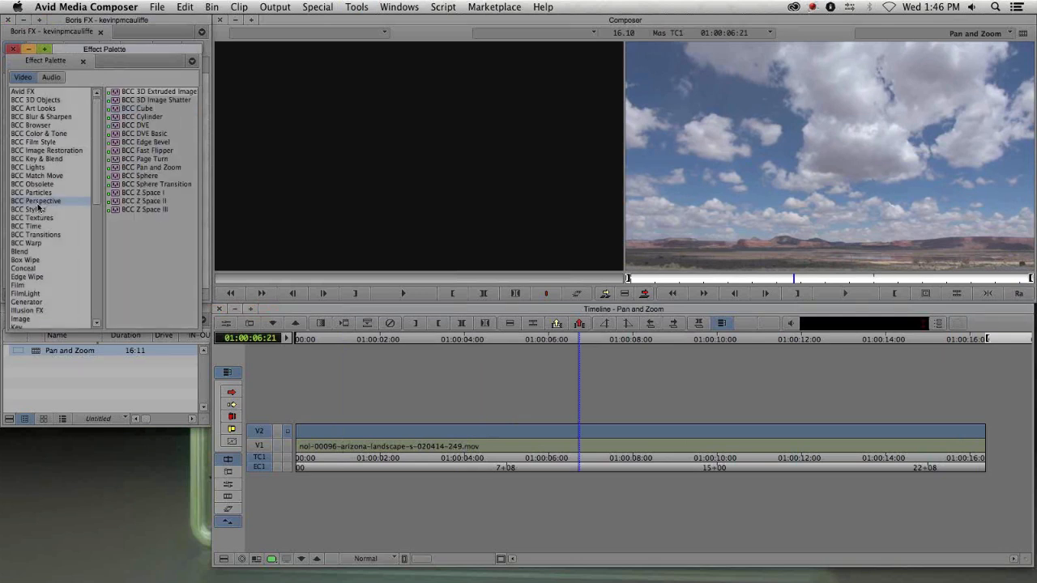
left_click(145, 168)
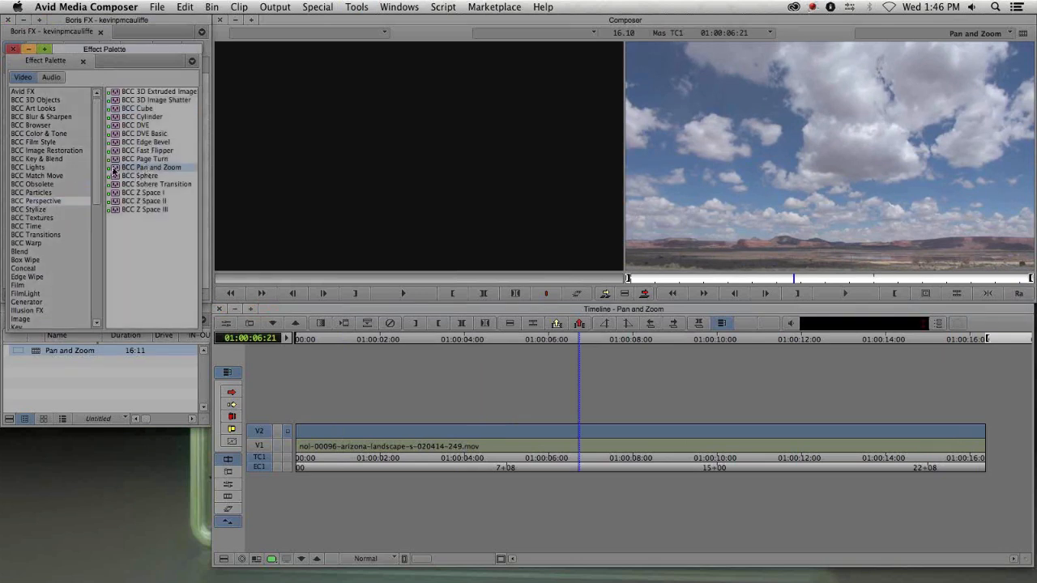
left_click_drag(154, 167, 495, 437)
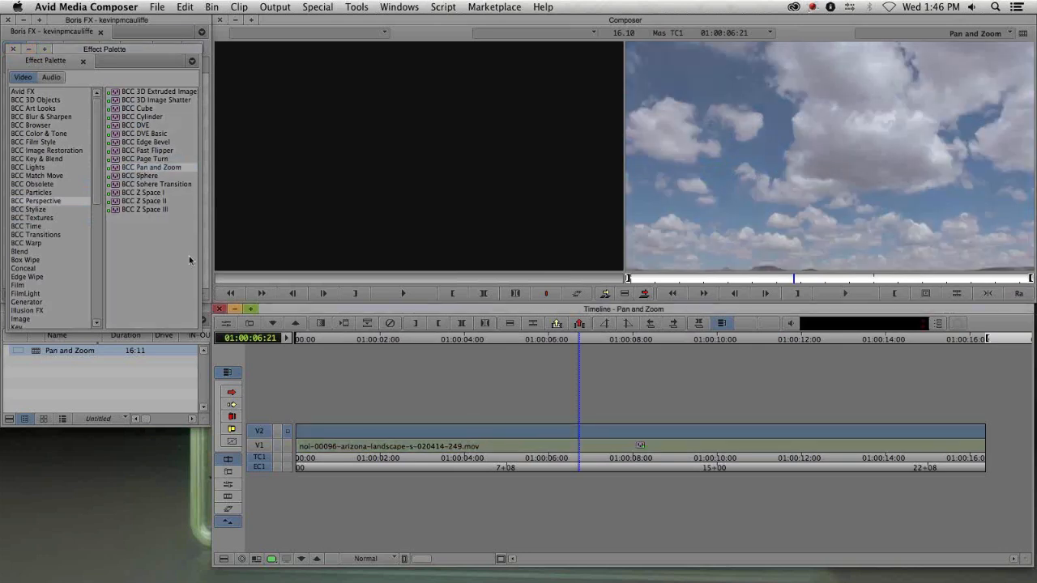
left_click_drag(121, 168, 533, 424)
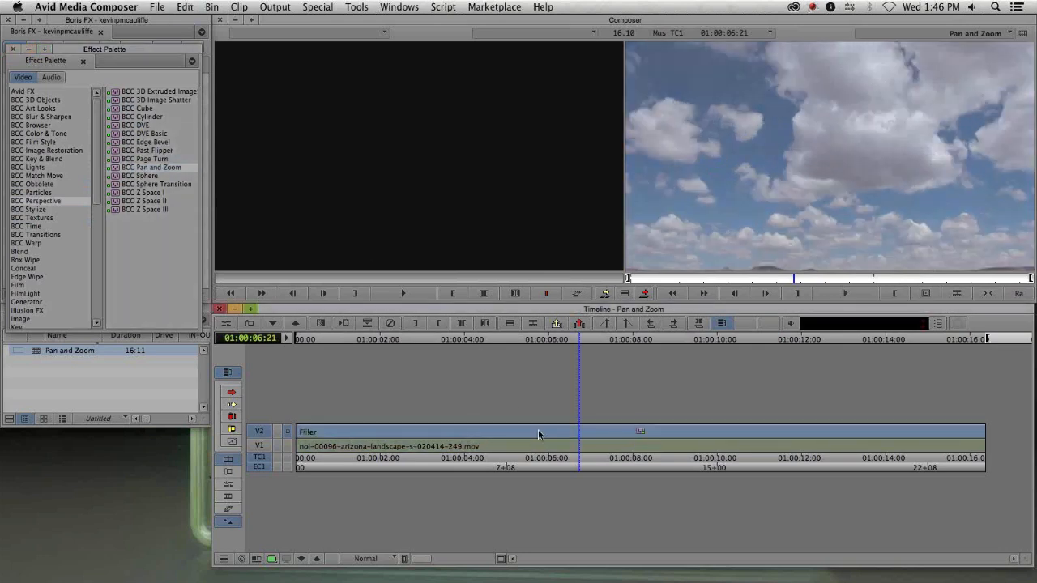
left_click_drag(539, 436, 760, 430)
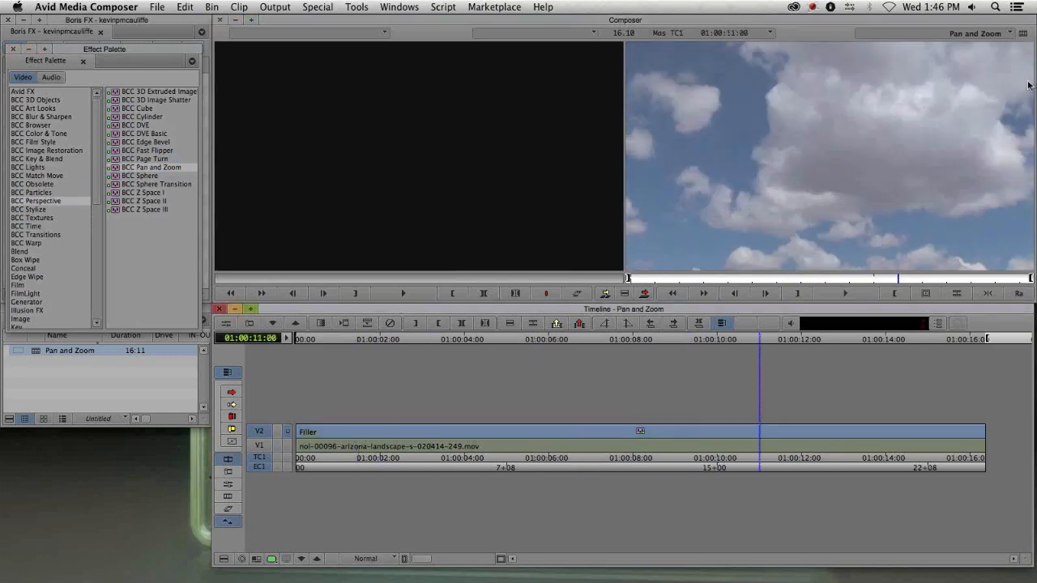
left_click_drag(579, 432, 328, 427)
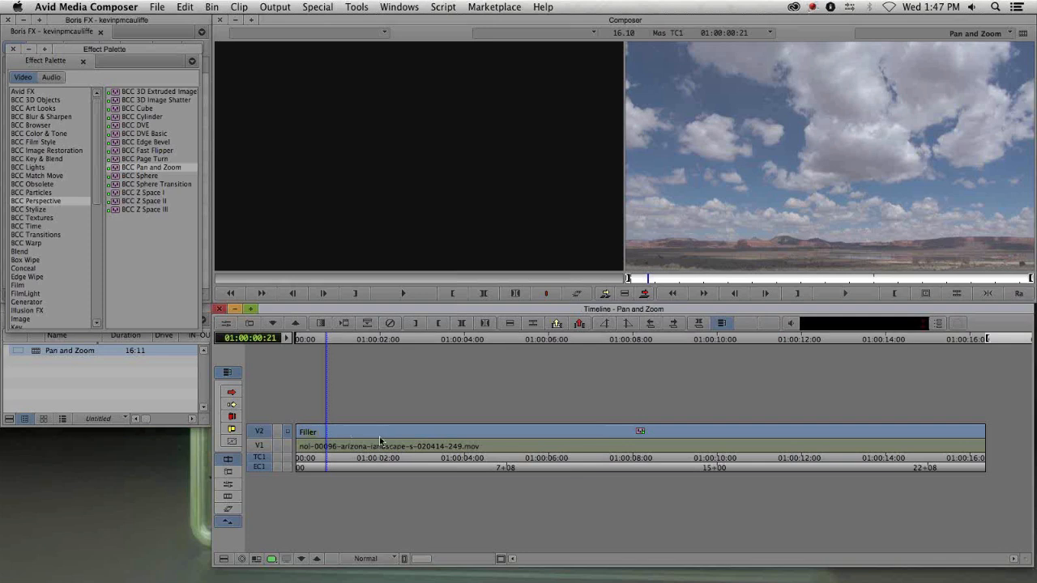
- Set the Pan and Zoom Source to External File and load southerCalMap6k.jpg from the Desktop
key("apostrophe")
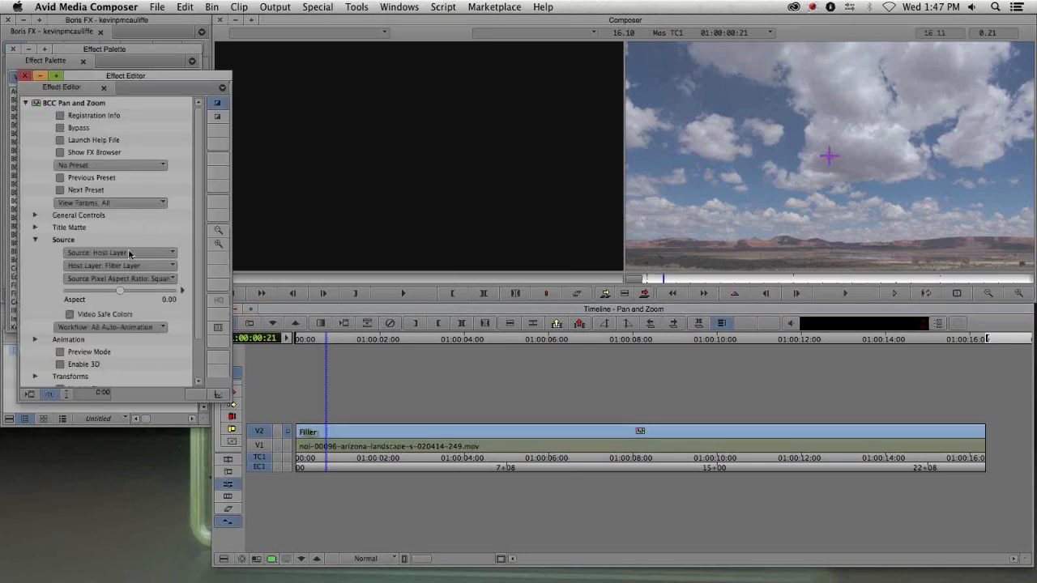
left_click(123, 253)
left_click(120, 278)
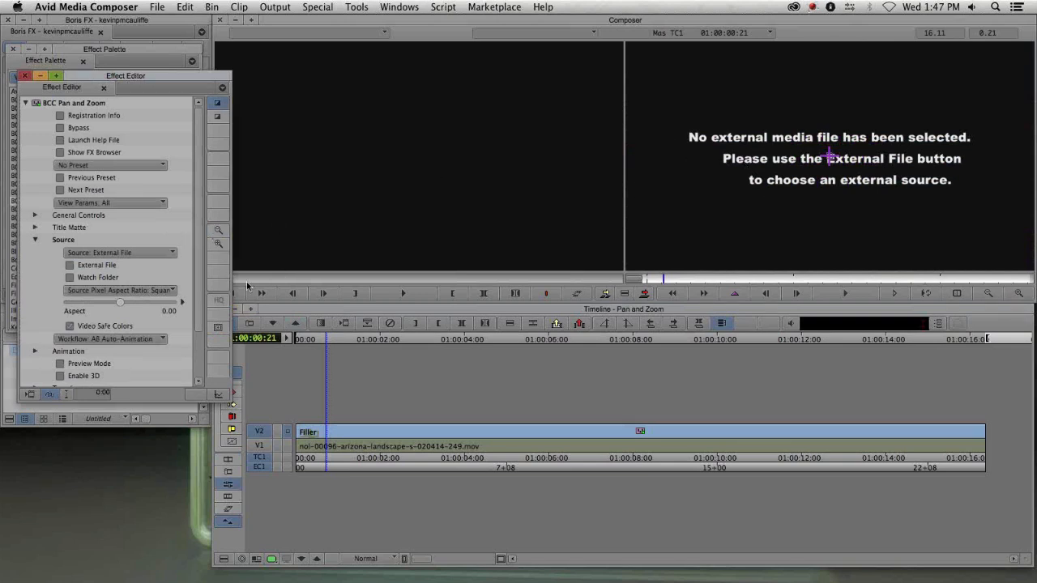
left_click(70, 266)
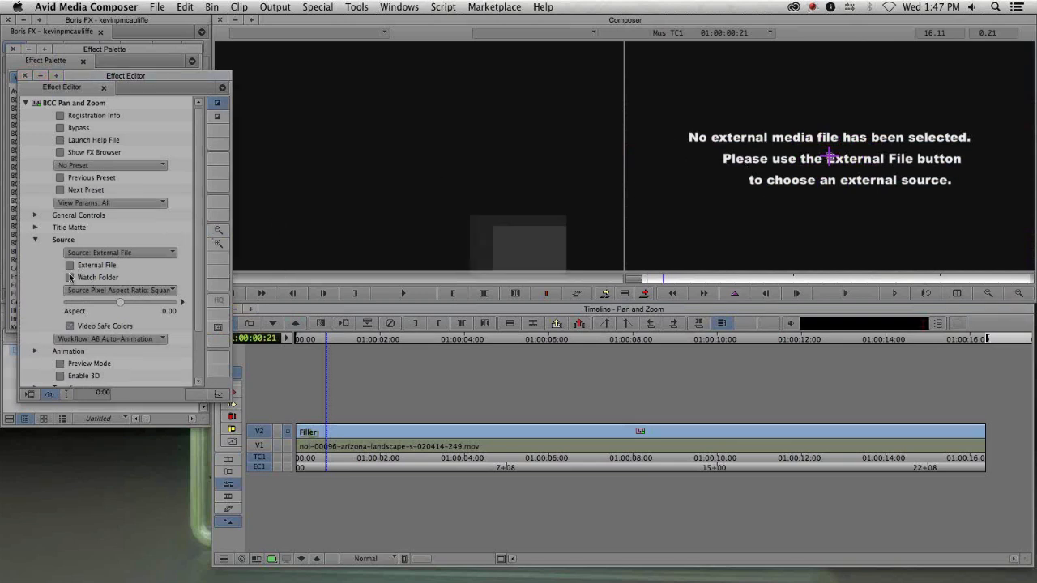
left_click(430, 155)
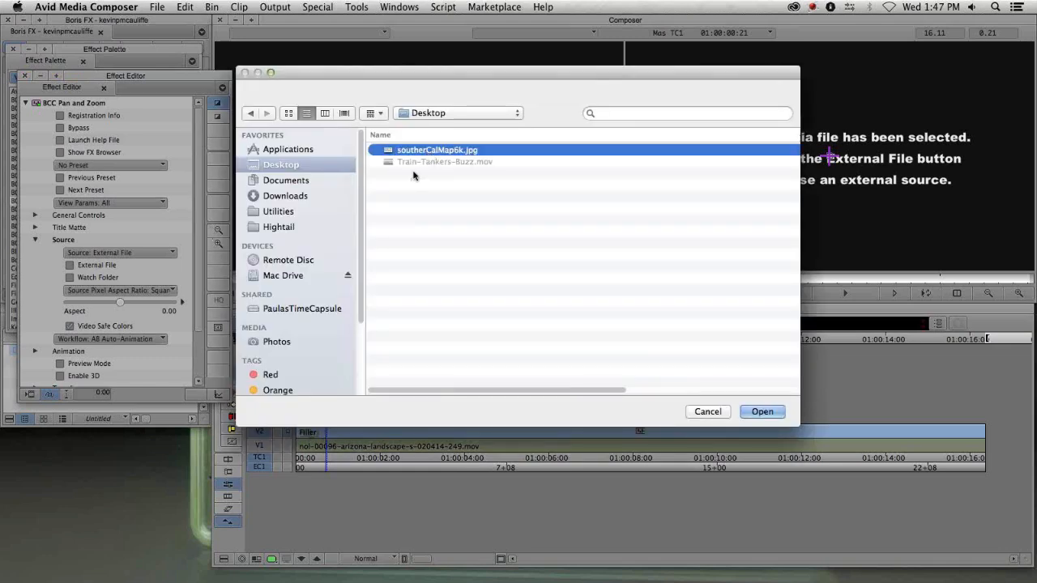
key("space")
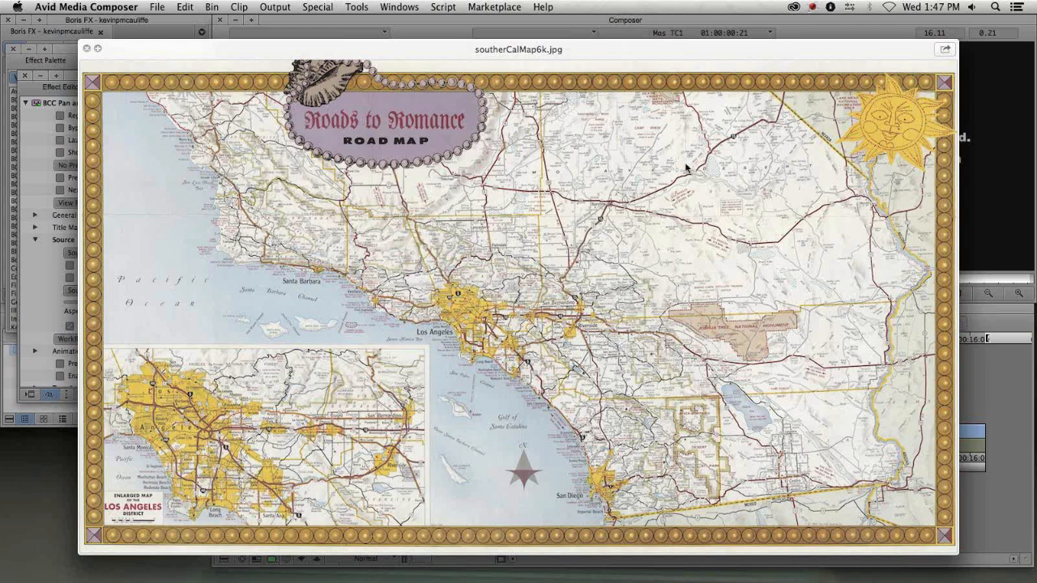
key("space")
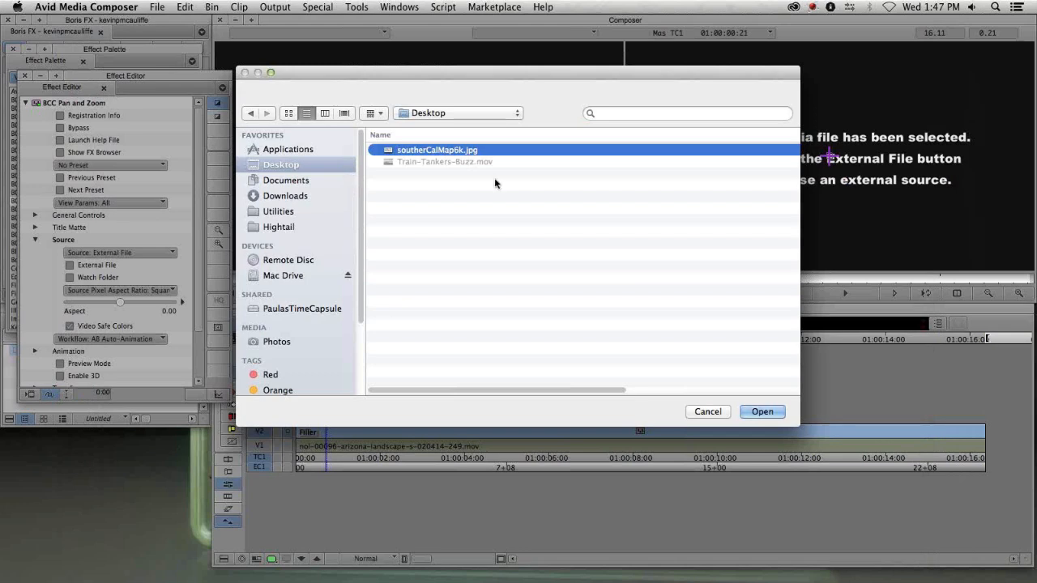
key("space")
key("space")
left_click(762, 411)
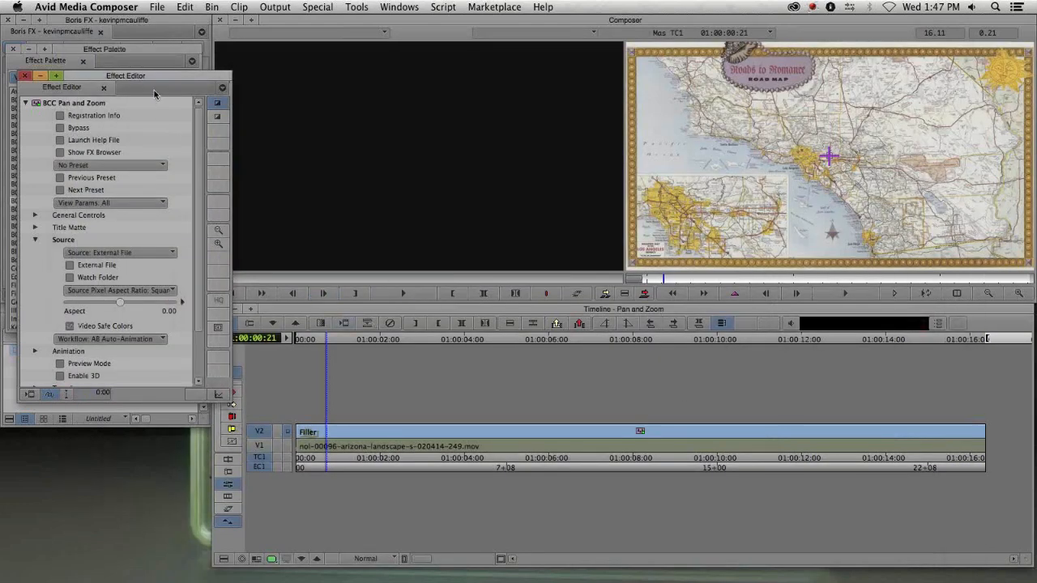
- Close the Effect Palette and move the Effect Editor to the upper corner of the screen
left_click_drag(146, 76, 174, 41)
left_click(21, 65)
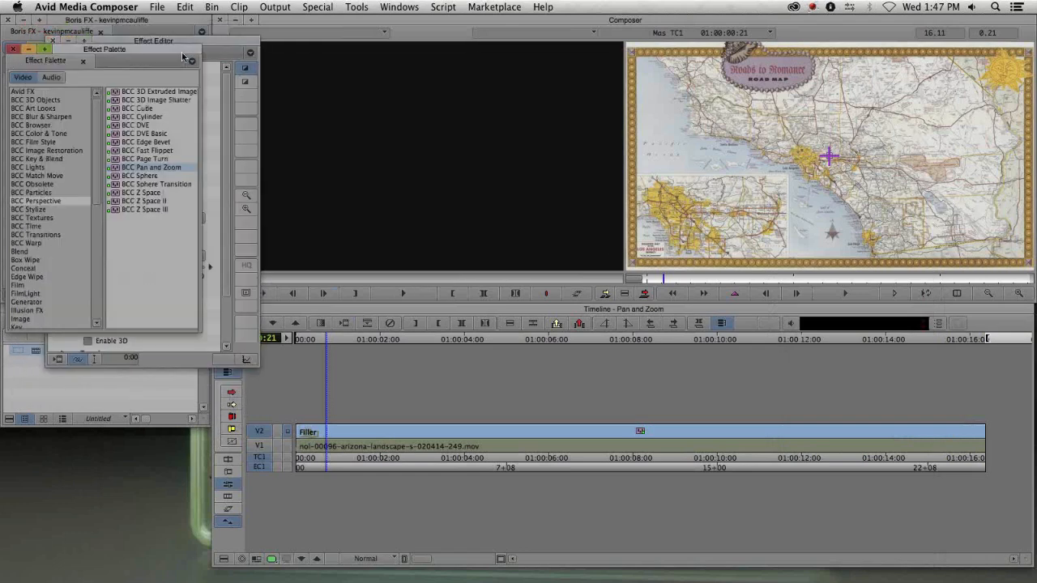
left_click(13, 49)
left_click_drag(123, 44, 75, 36)
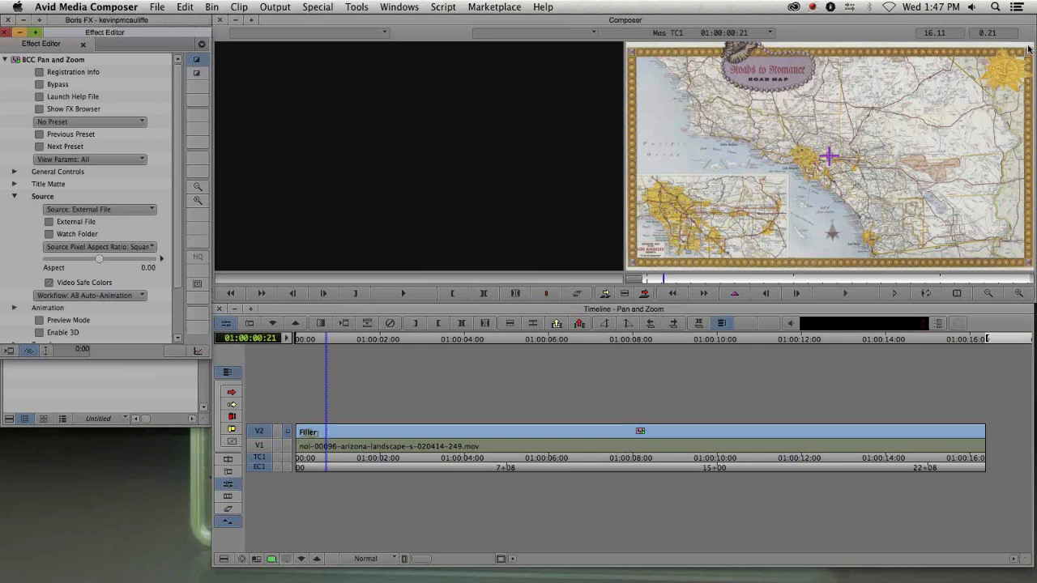
- Go to the sequence start and enable Preview Mode in the Pan and Zoom Animation group
left_click_drag(178, 157, 187, 235)
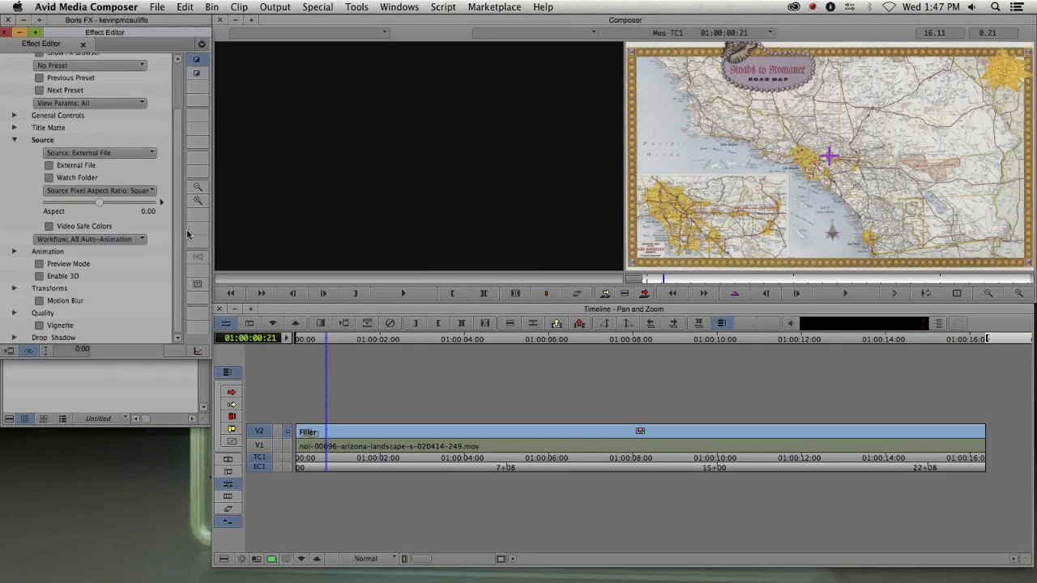
left_click_drag(662, 280, 644, 282)
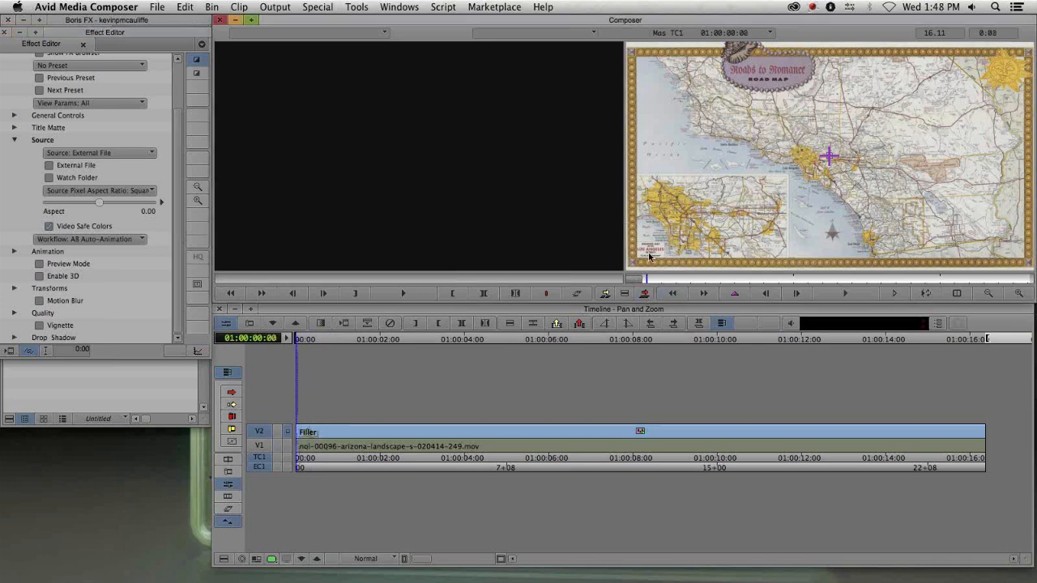
left_click(15, 252)
left_click(14, 252)
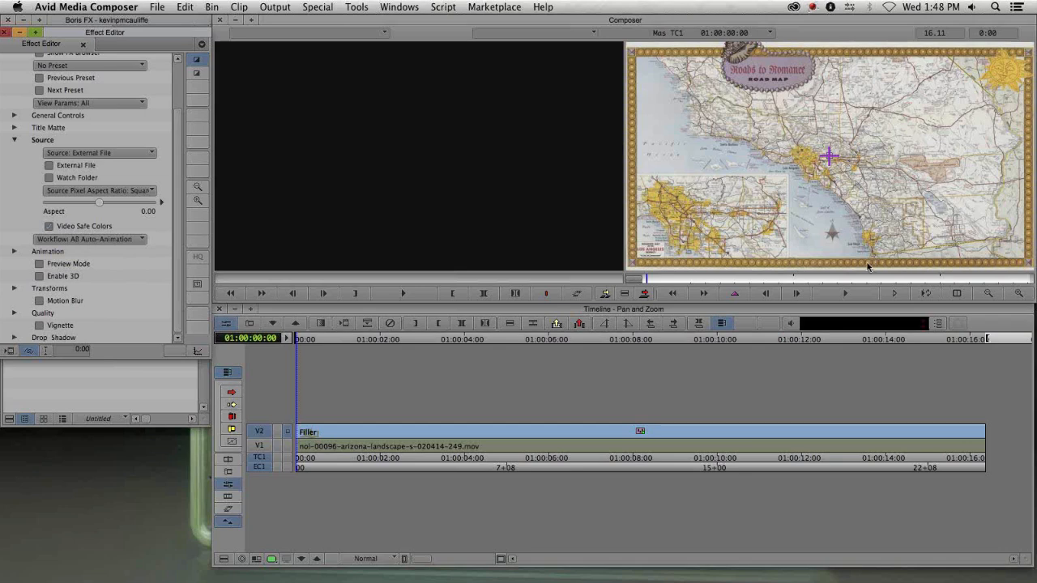
left_click(49, 264)
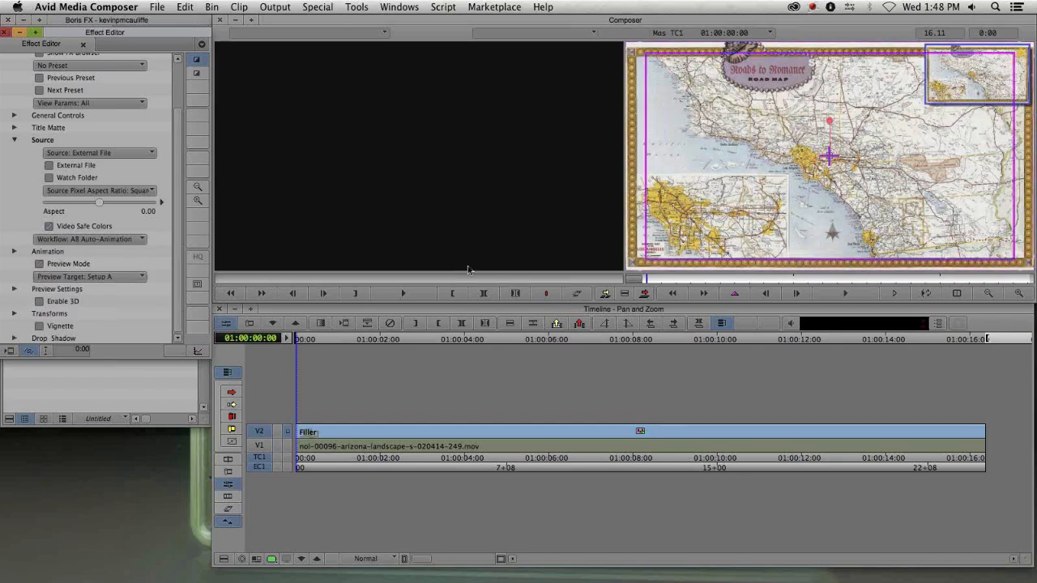
- Set the preview target to Setup A and frame the Setup A rectangle around Los Angeles on the map
left_click(90, 279)
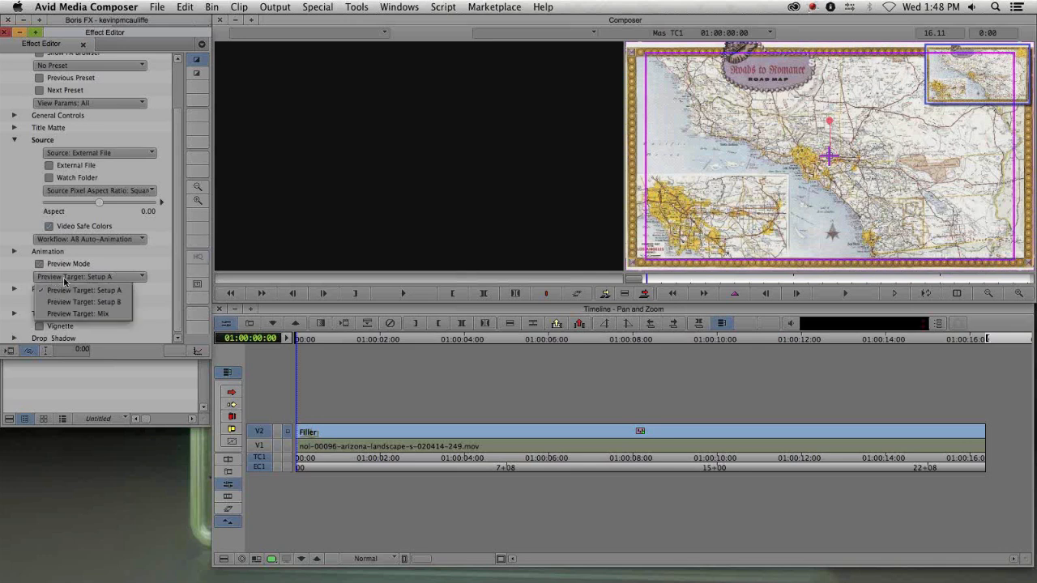
left_click(123, 277)
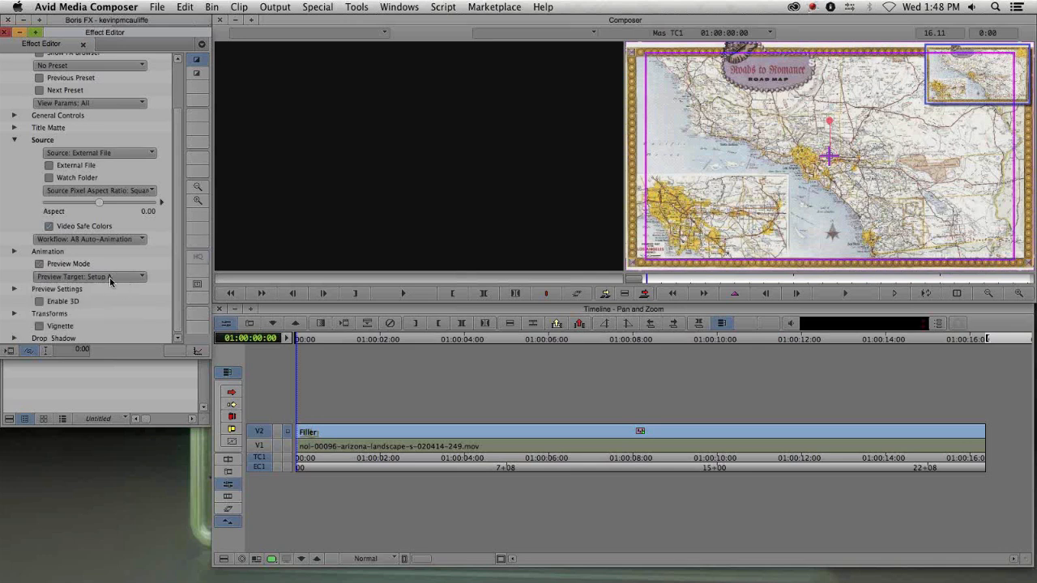
left_click_drag(625, 273, 790, 173)
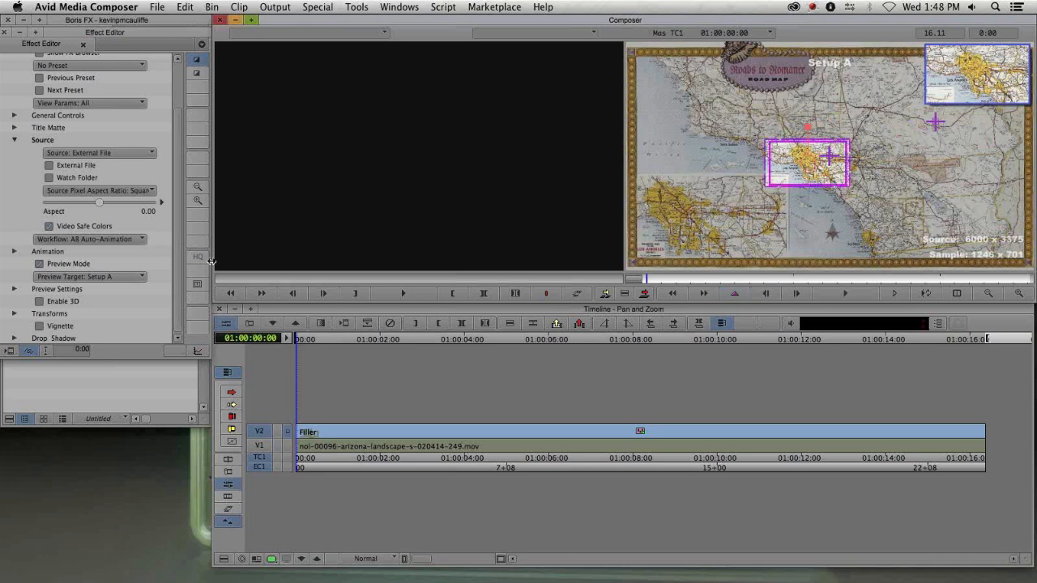
- Switch the preview target to Setup B and move the Setup B frame east toward the Palm Springs desert area
left_click(98, 277)
left_click(95, 302)
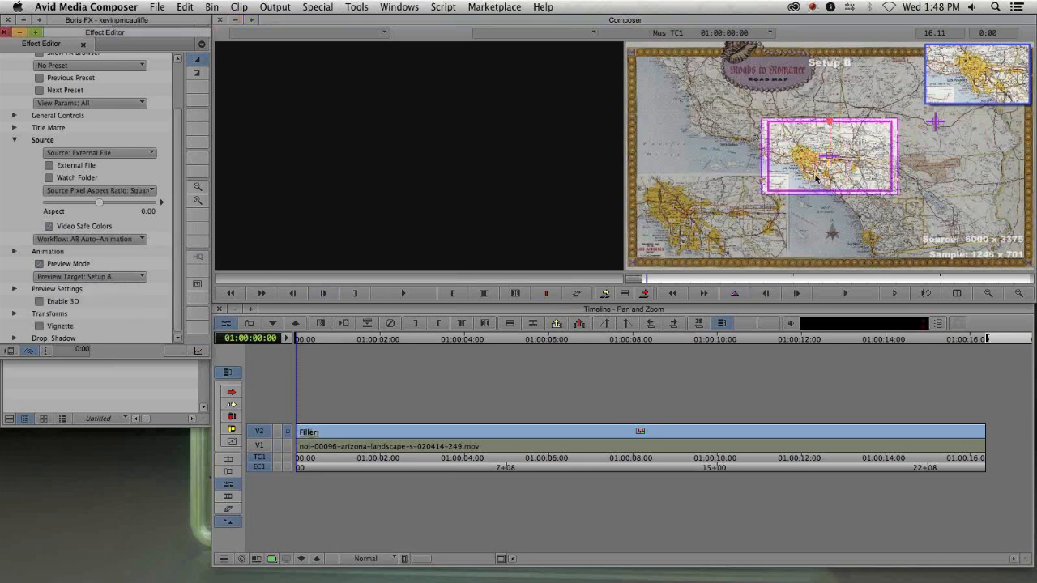
left_click_drag(762, 195, 932, 164)
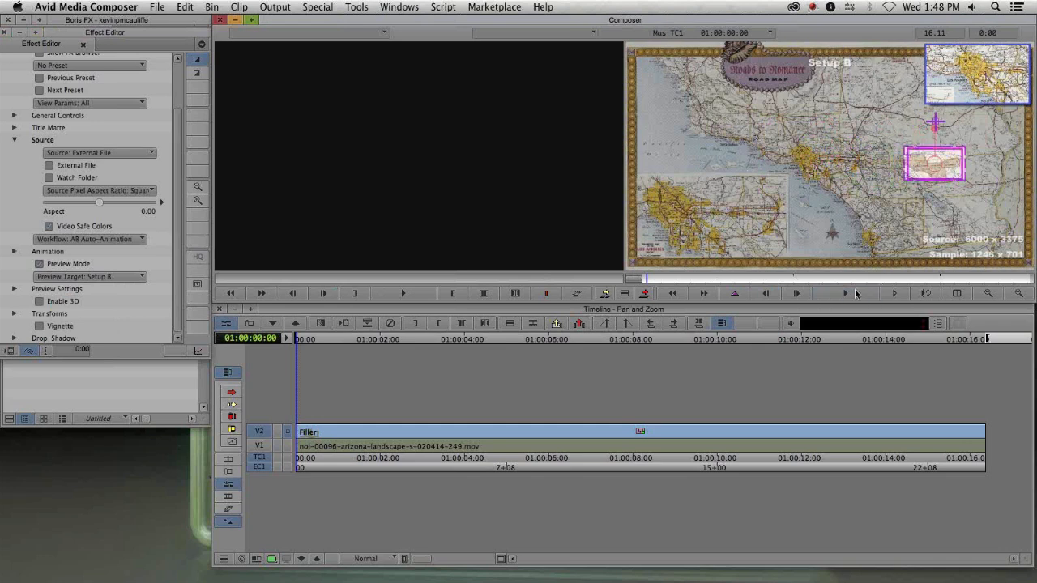
- Scrub through the effect and examine the Animation group's interpolation, hold and ease settings
left_click_drag(867, 281, 834, 281)
left_click_drag(750, 289, 625, 292)
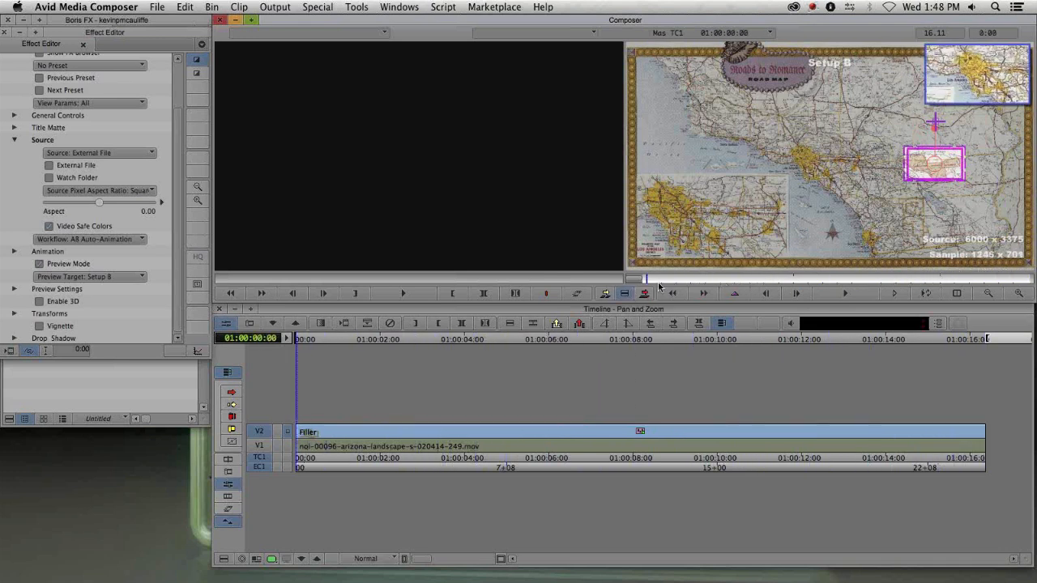
left_click(14, 251)
scroll(24, 184, "down", 5)
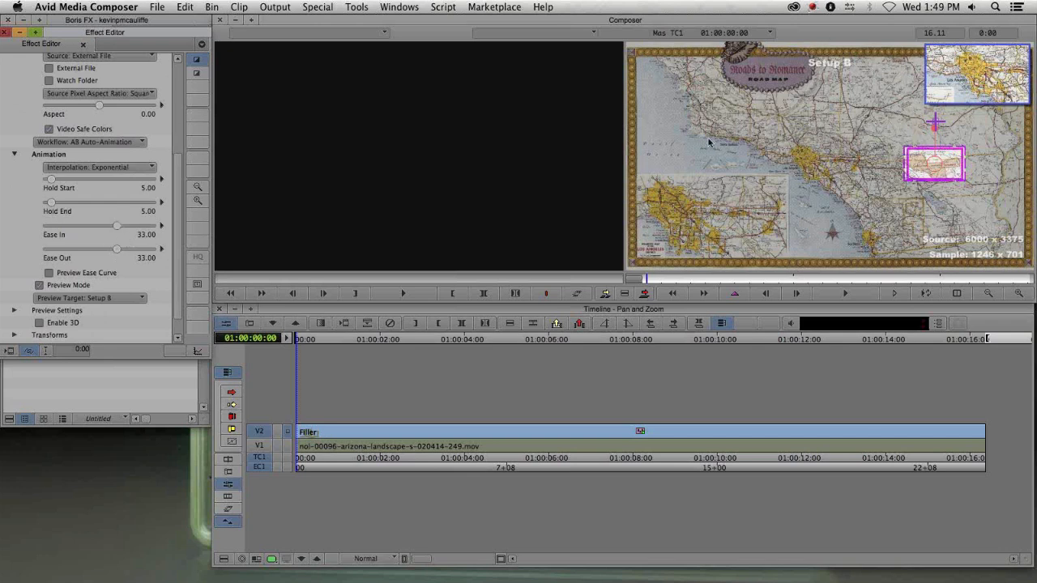
scroll(175, 196, "up", 4)
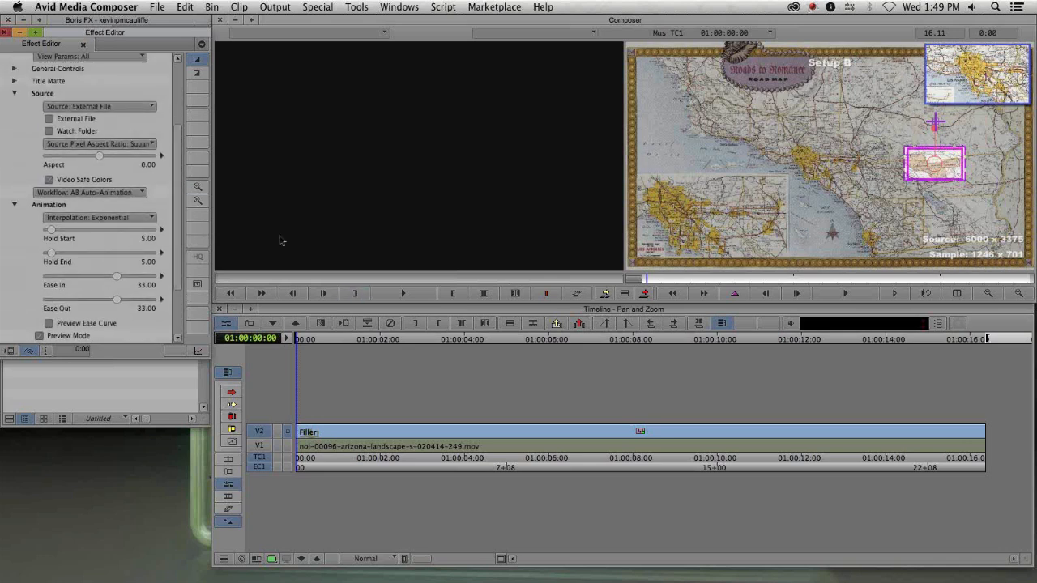
scroll(17, 167, "up", 3)
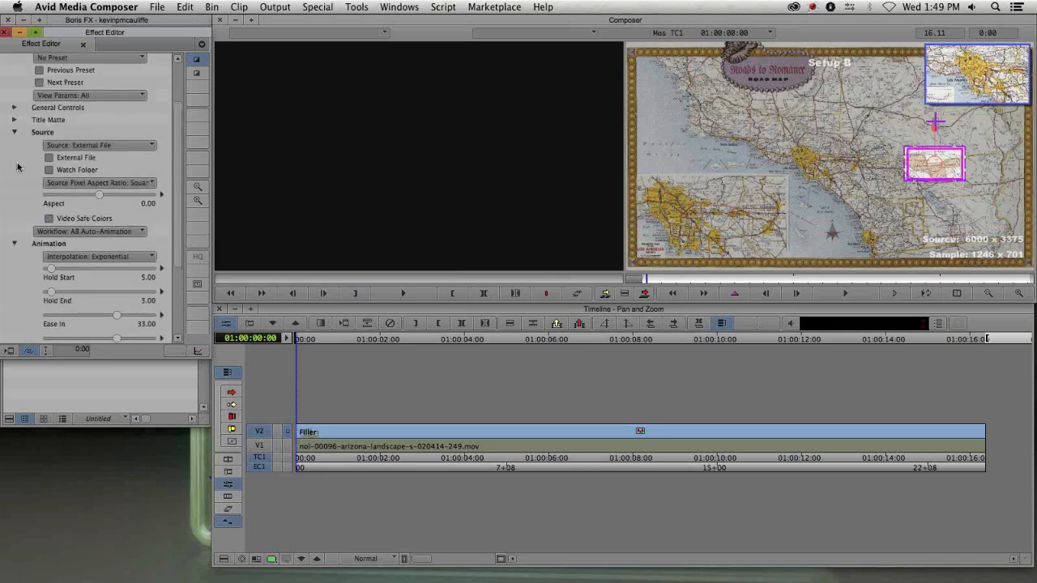
scroll(28, 223, "down", 4)
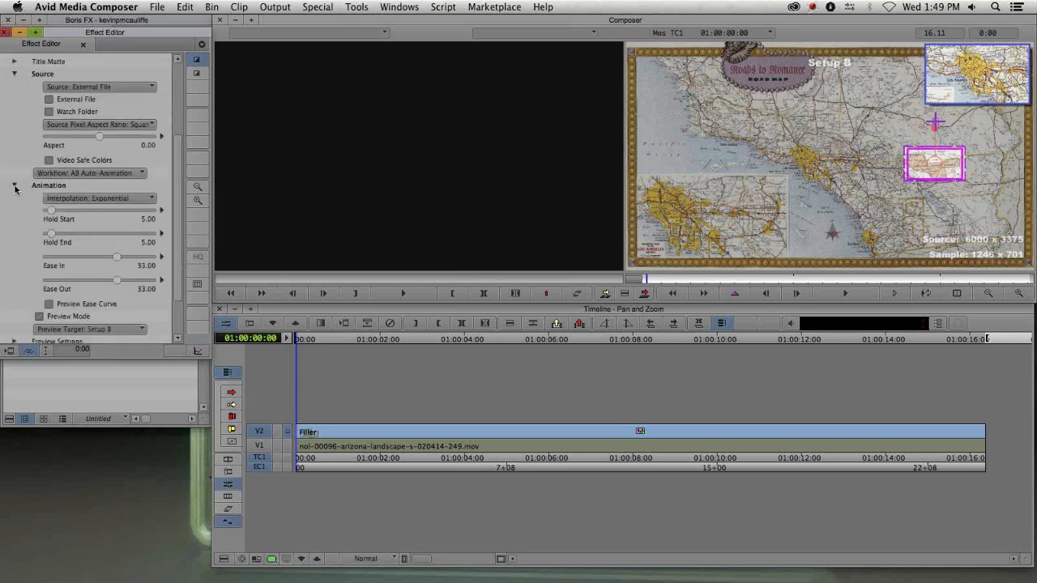
- Collapse the Animation group and set the preview target back to Setup A
left_click(14, 185)
left_click(65, 210)
left_click(65, 231)
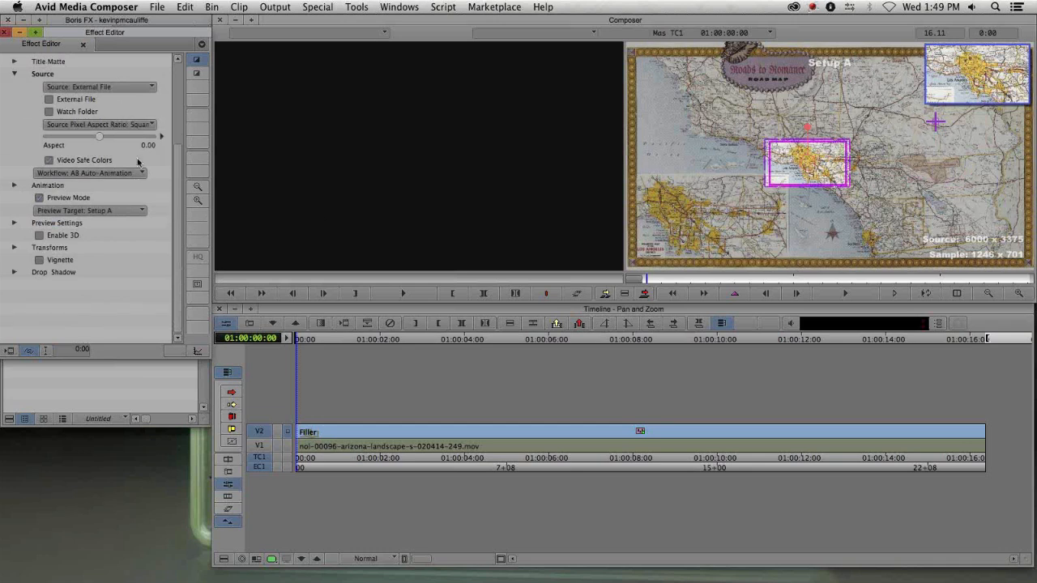
left_click(39, 236)
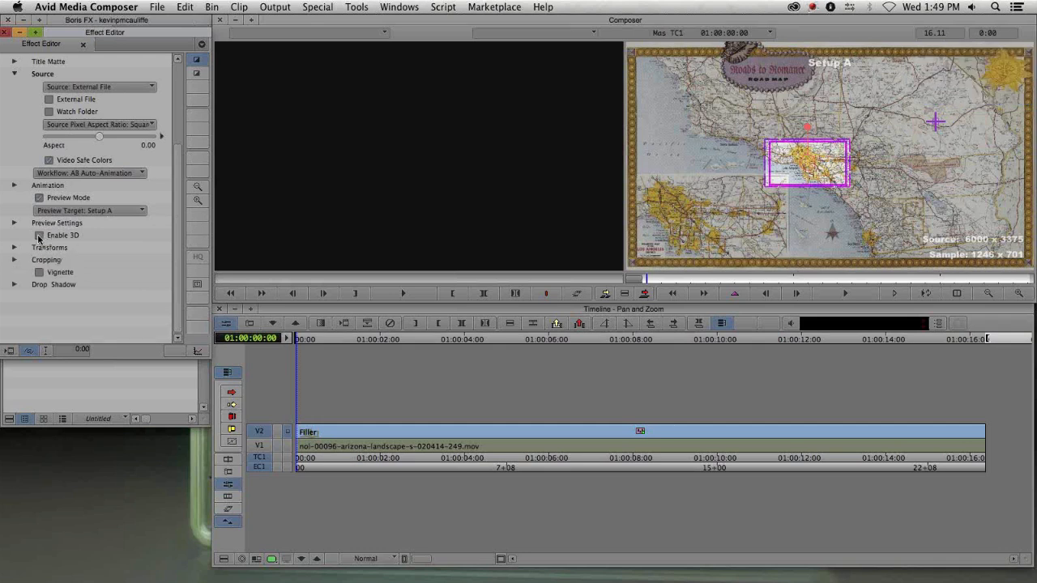
left_click(39, 235)
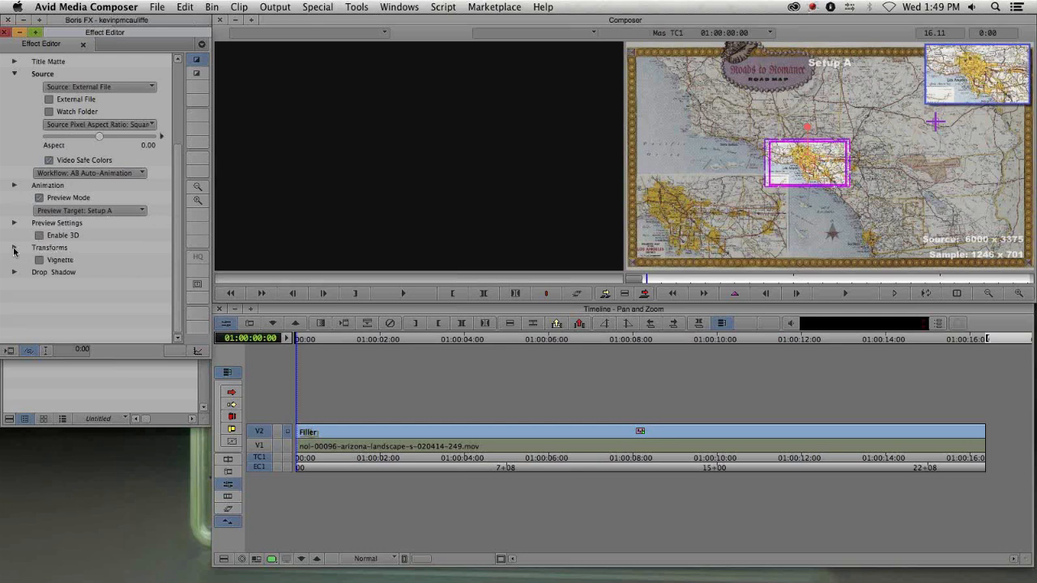
- Expand Transforms, enable 3D, and set Spin A to about -15
left_click(14, 247)
scroll(11, 271, "down", 3)
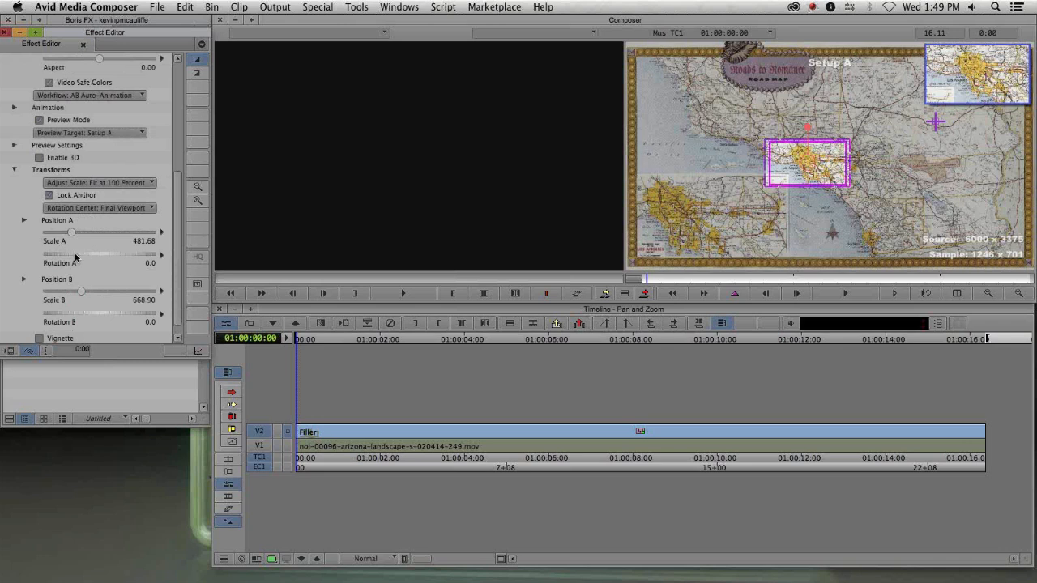
left_click_drag(76, 257, 79, 256)
left_click(61, 159)
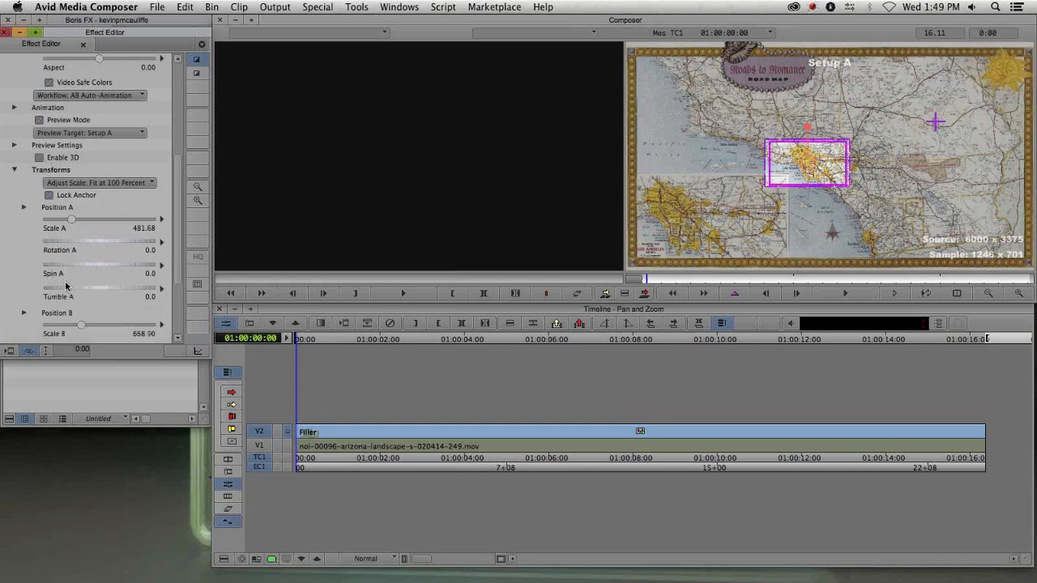
left_click(94, 266)
left_click_drag(94, 265, 90, 268)
left_click_drag(87, 268, 85, 270)
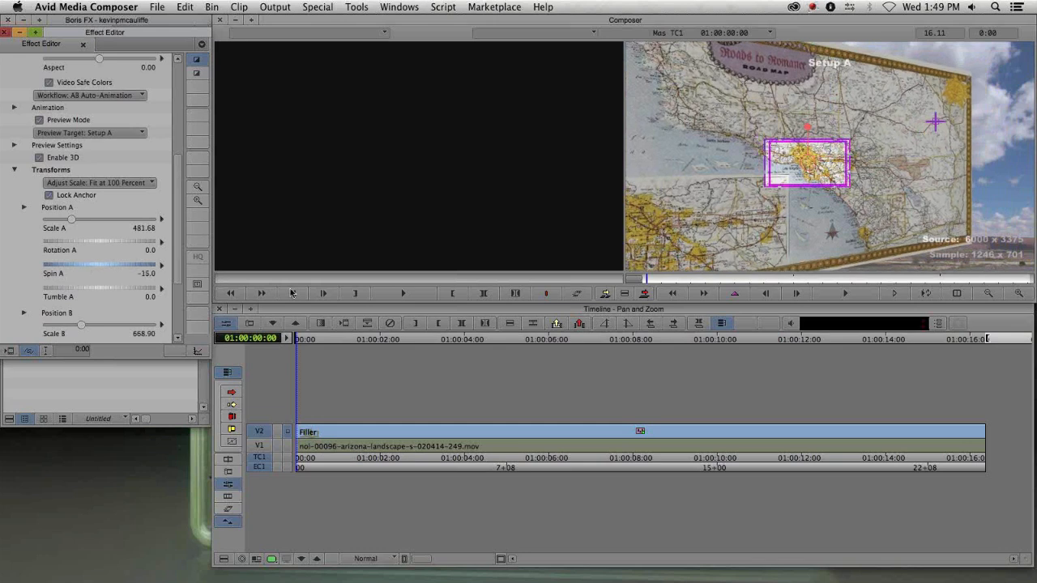
- Switch the preview target to Setup B and set Spin B to about 7
left_click(73, 135)
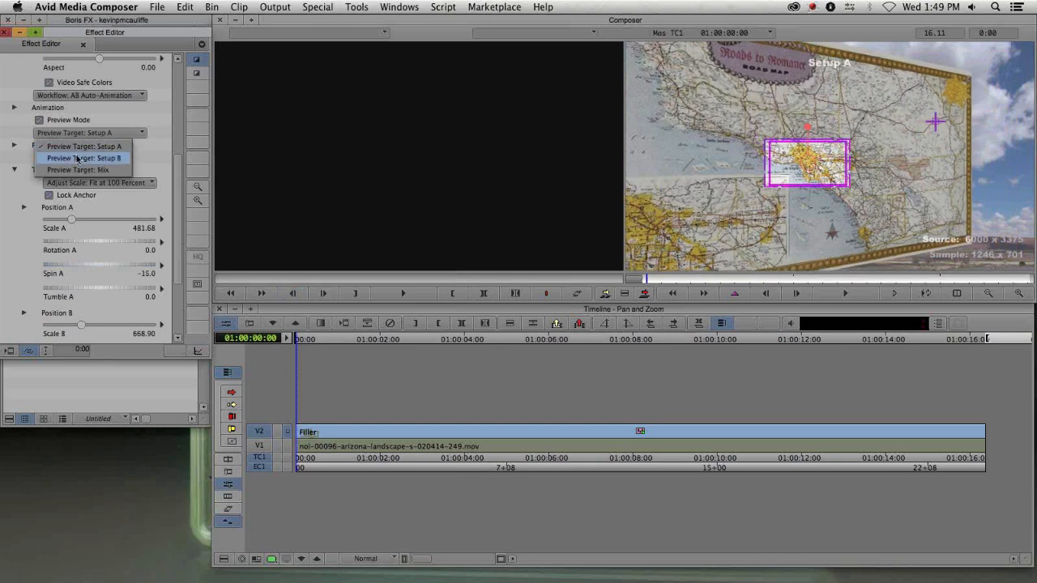
left_click(77, 146)
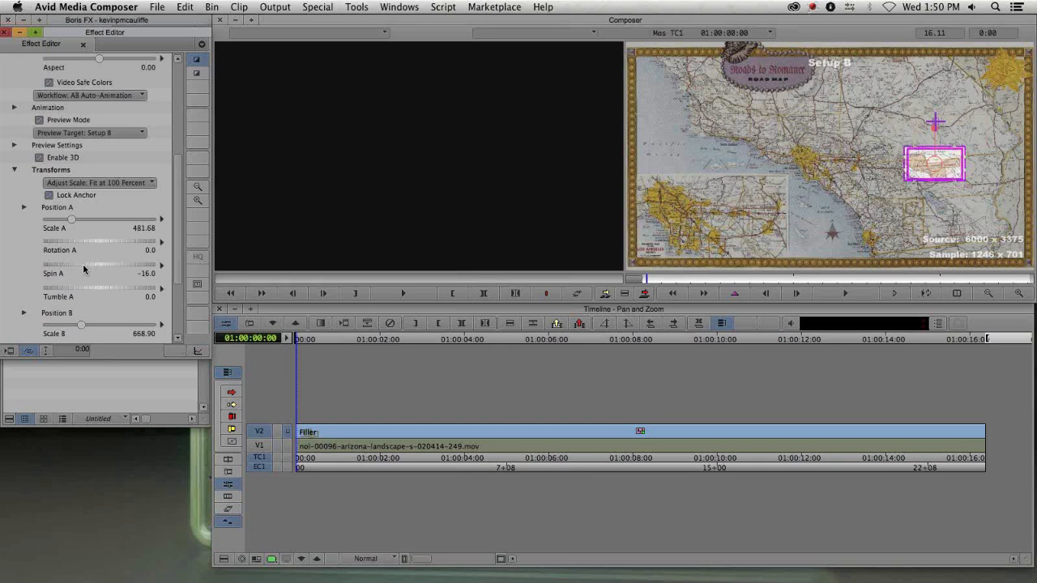
scroll(25, 273, "down", 5)
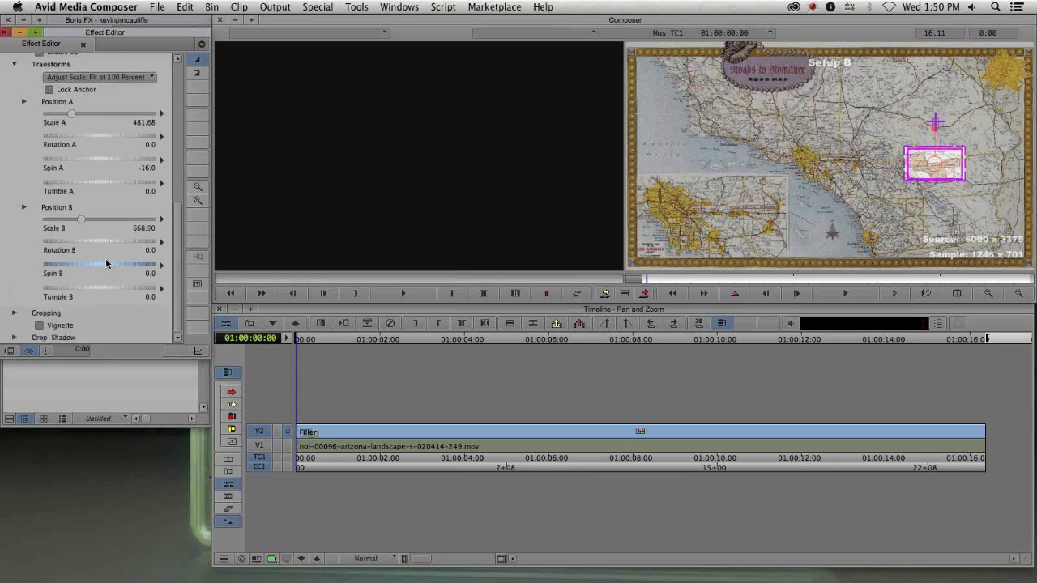
left_click_drag(105, 265, 109, 267)
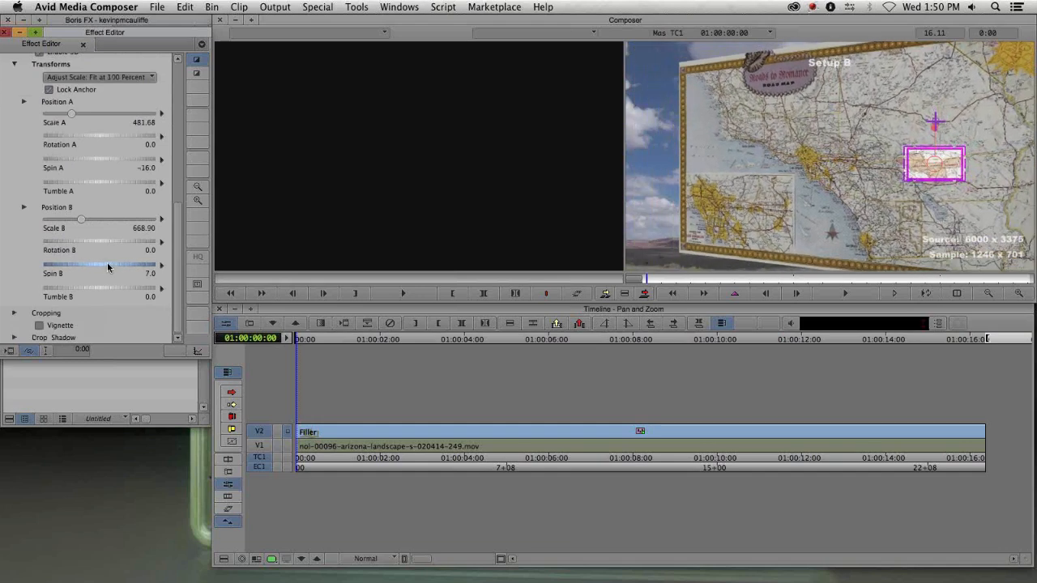
- Turn off Preview Mode and close the Effect Editor
left_click_drag(176, 222, 182, 107)
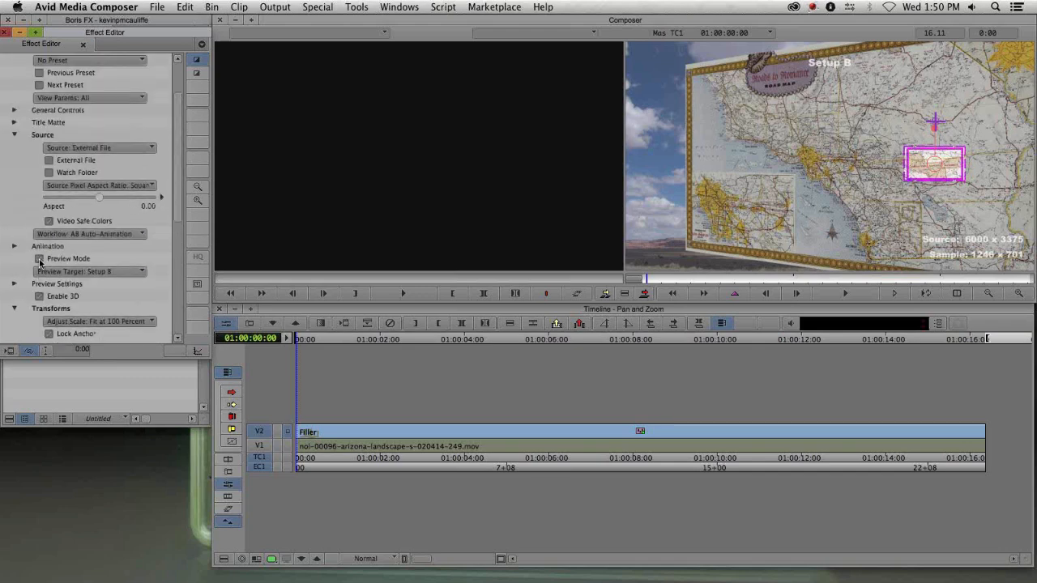
left_click(39, 259)
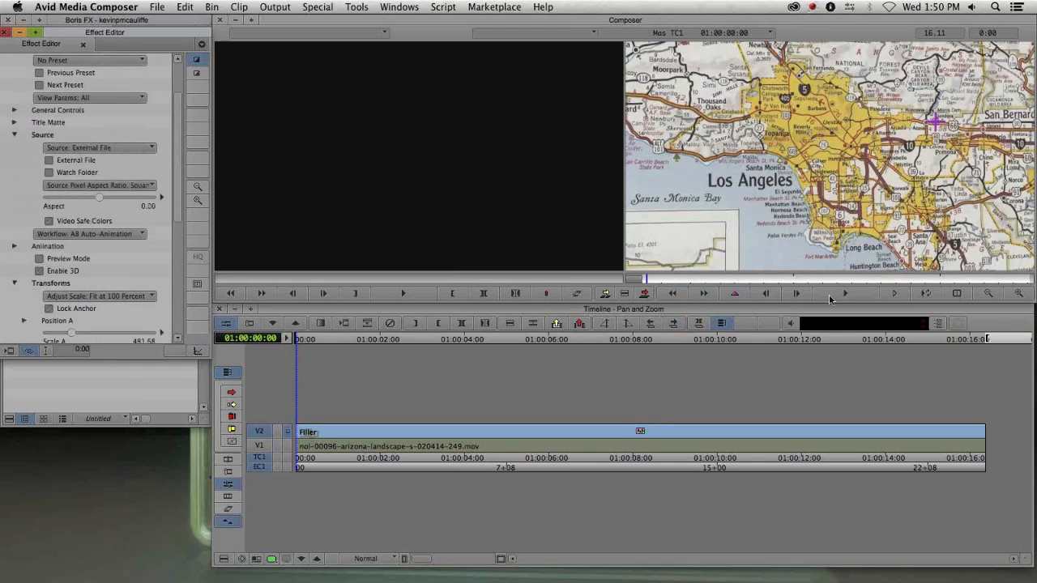
key("super+w")
- Split the V2 Pan and Zoom effect with an add edit at 1:00:04:28
left_click_drag(353, 430, 504, 470)
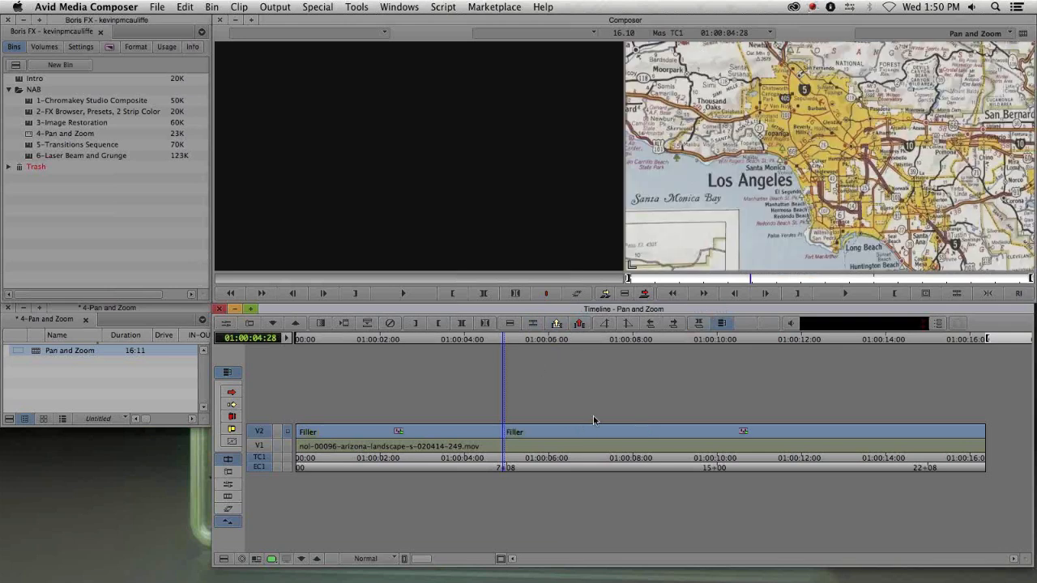
key("super+z")
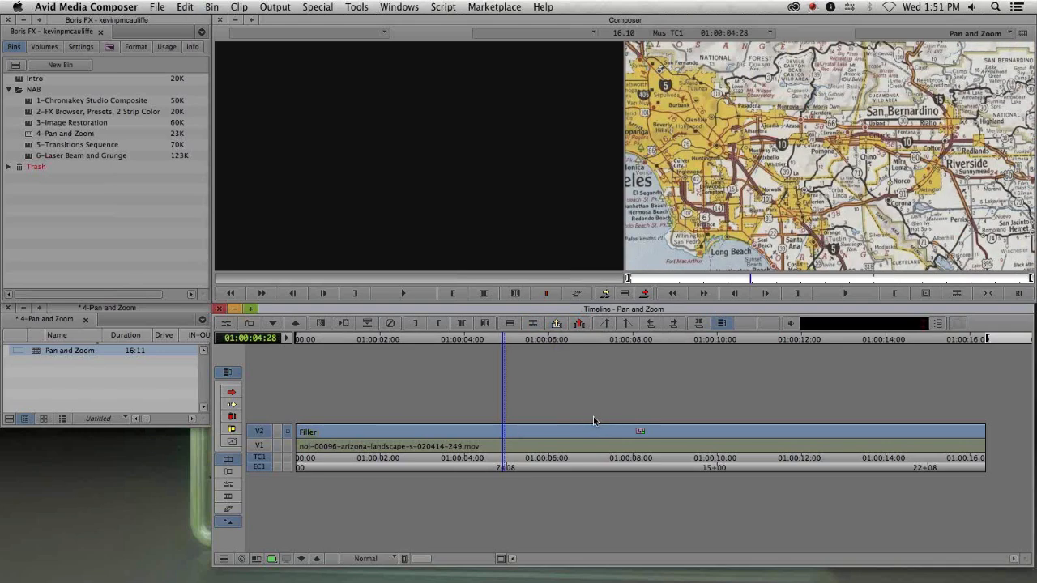
key("super+r")
left_click(727, 247)
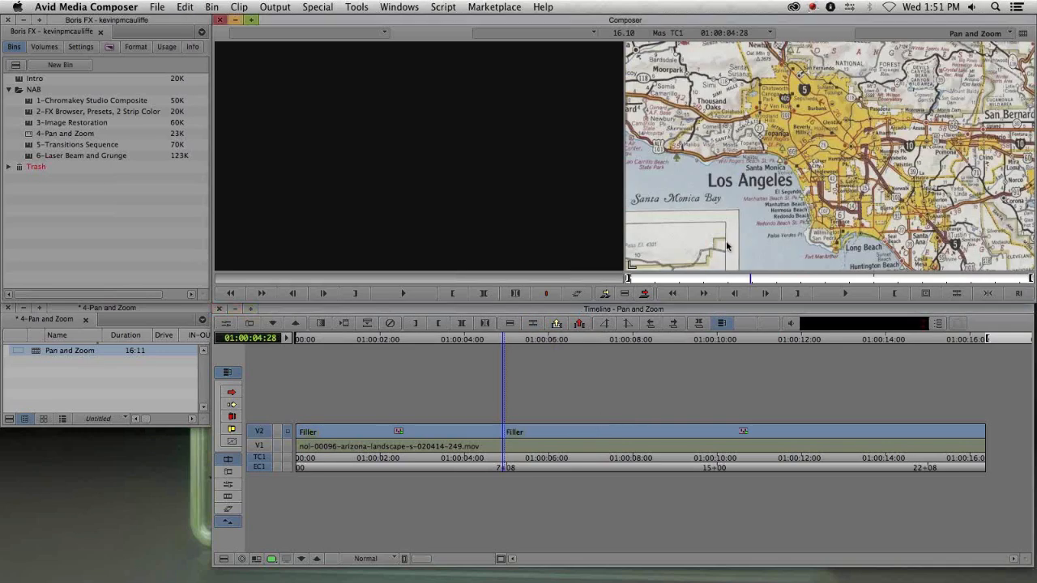
- Add a second edit near 1:00:06 and open the Effect Editor on the short middle segment
left_click_drag(359, 443, 575, 450)
key("c")
left_click_drag(314, 442, 542, 468)
key("shift+F10")
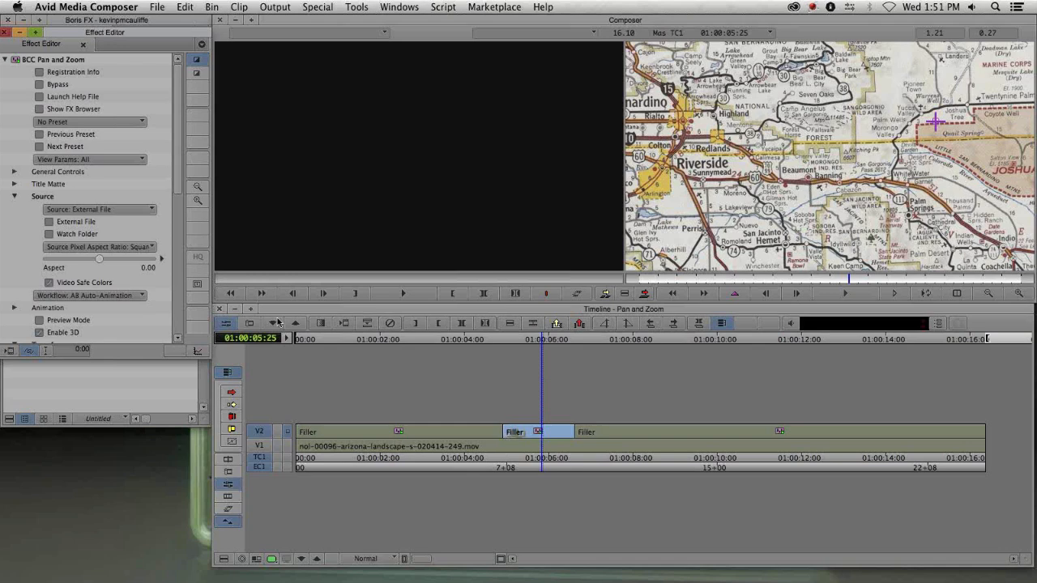
- Set the middle segment's Workflow to Transform B and close the editor
left_click(93, 296)
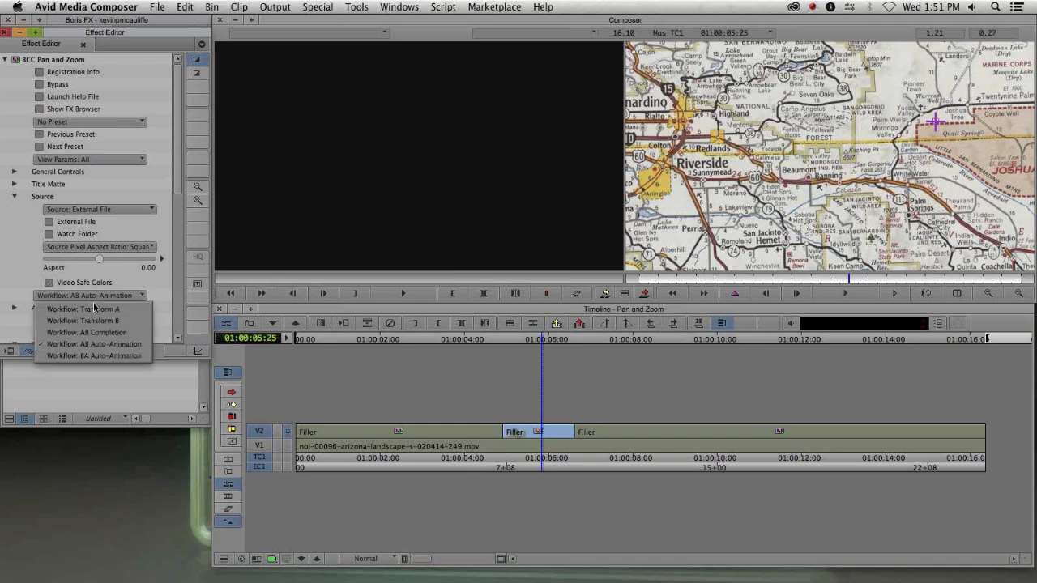
left_click(91, 320)
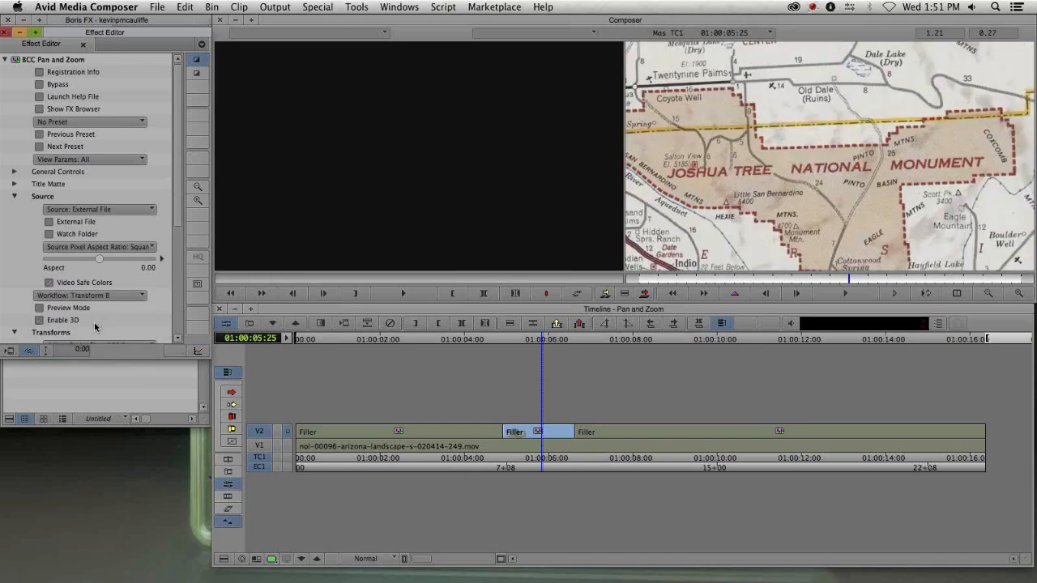
key("y")
- Open the Effect Editor on the third segment and set its Workflow to BA Auto-Animation
left_click_drag(309, 439, 643, 435)
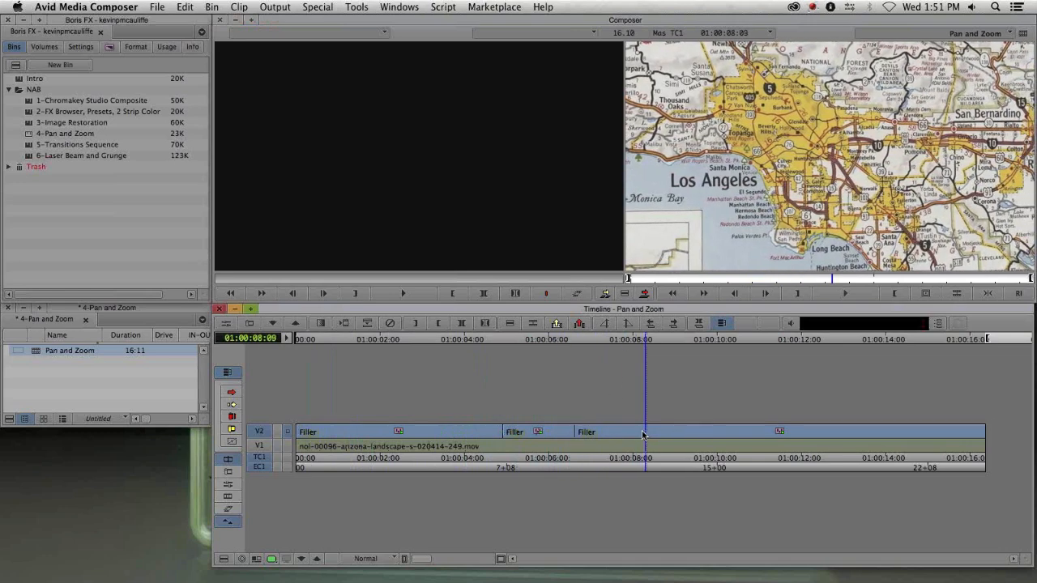
key("F8")
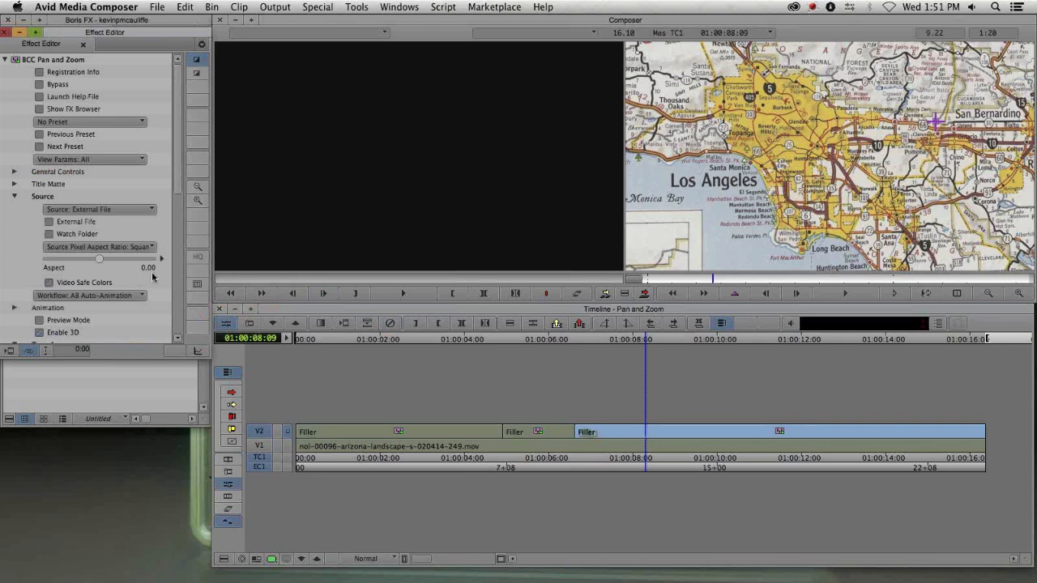
left_click(76, 296)
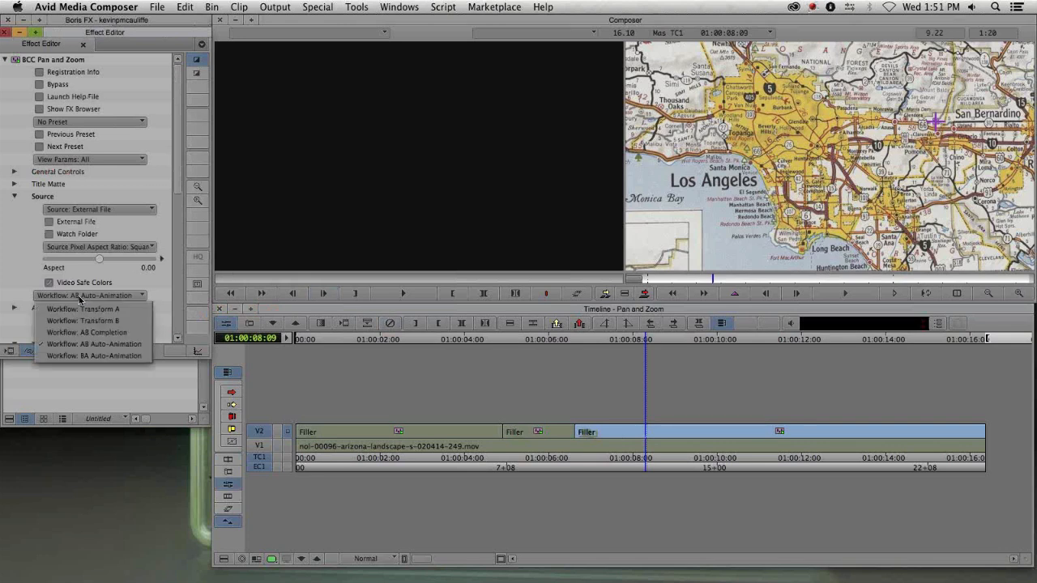
left_click(104, 356)
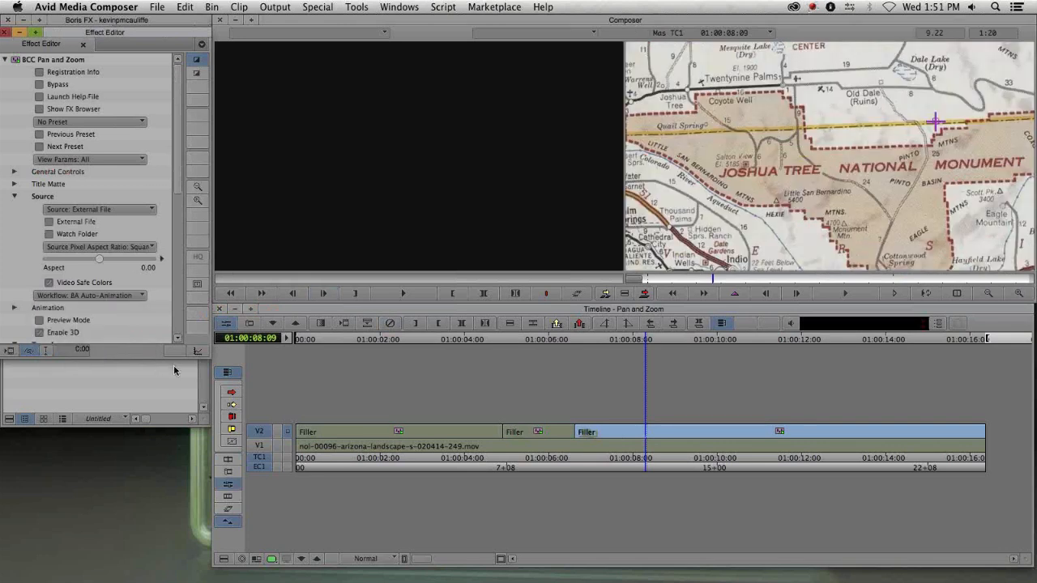
- Reopen the third segment's Effect Editor around 1:00:13 and enable Preview Mode to view its setups
key("y")
left_click_drag(316, 442, 852, 432)
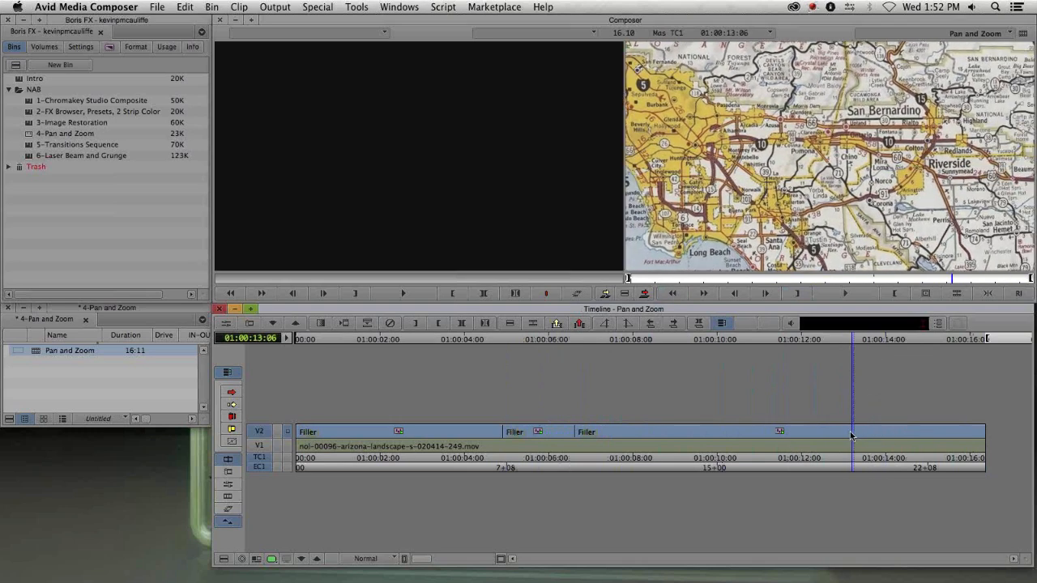
key("apostrophe")
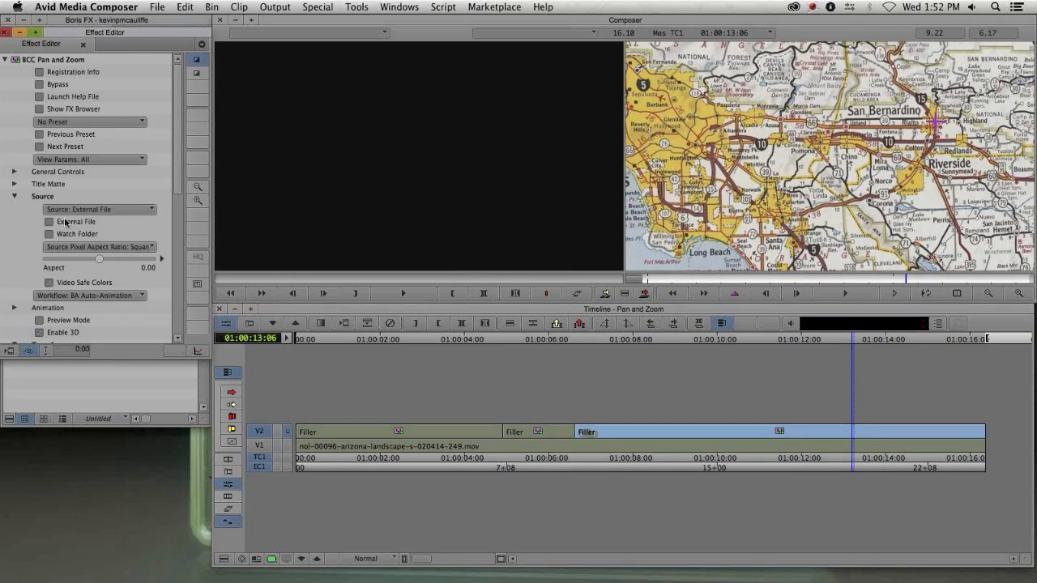
scroll(16, 268, "down", 3)
left_click(39, 263)
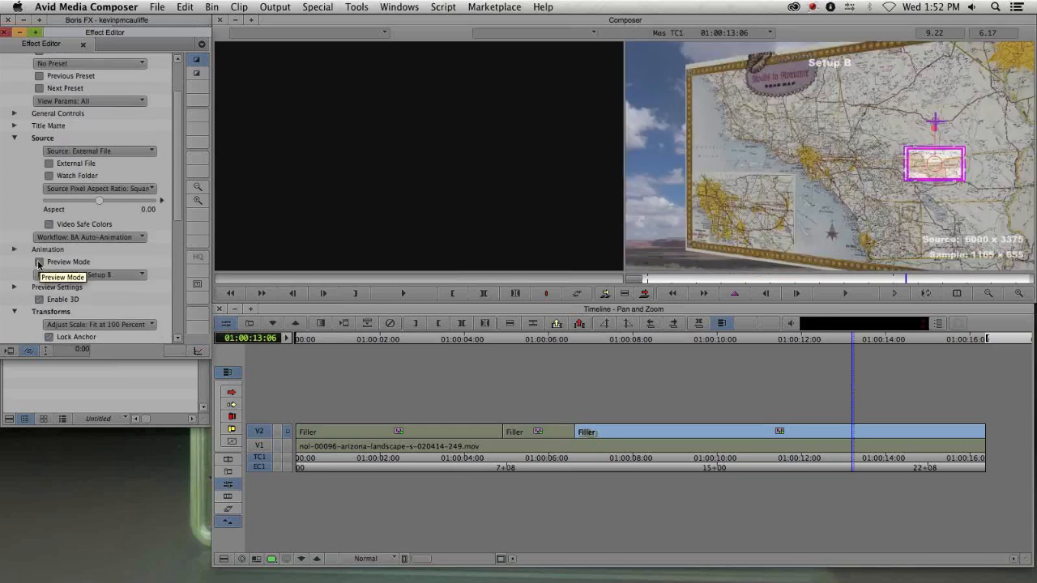
left_click_drag(682, 281, 891, 279)
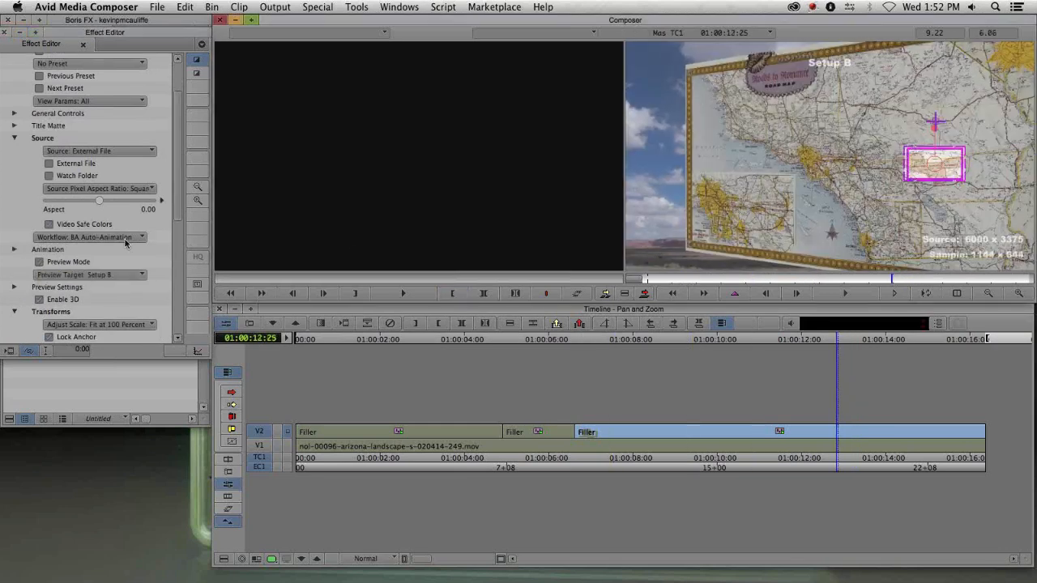
- Switch the preview target to Setup A and set Spin A to 0
left_click(115, 279)
left_click(110, 291)
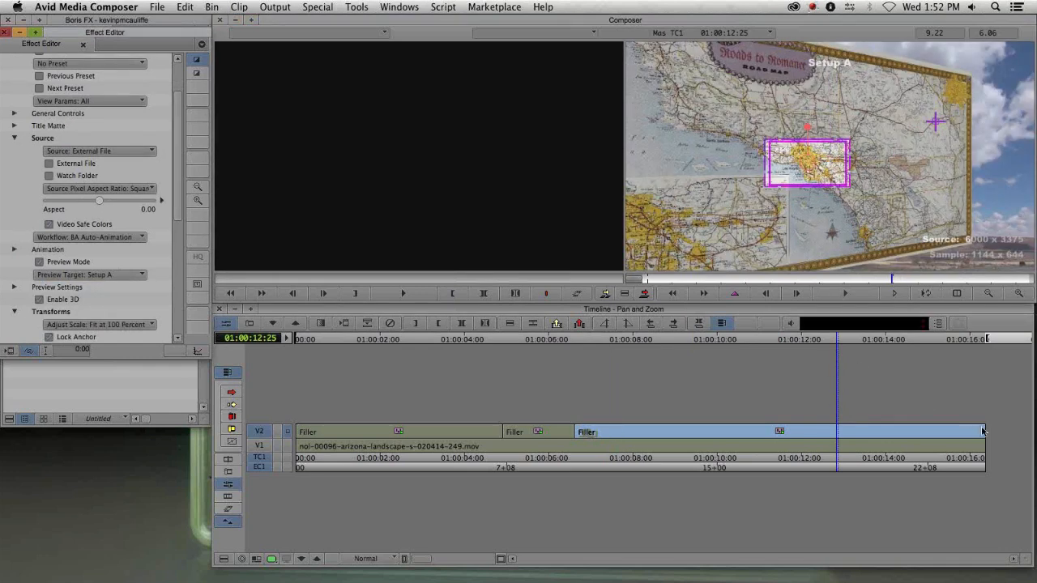
scroll(130, 217, "down", 5)
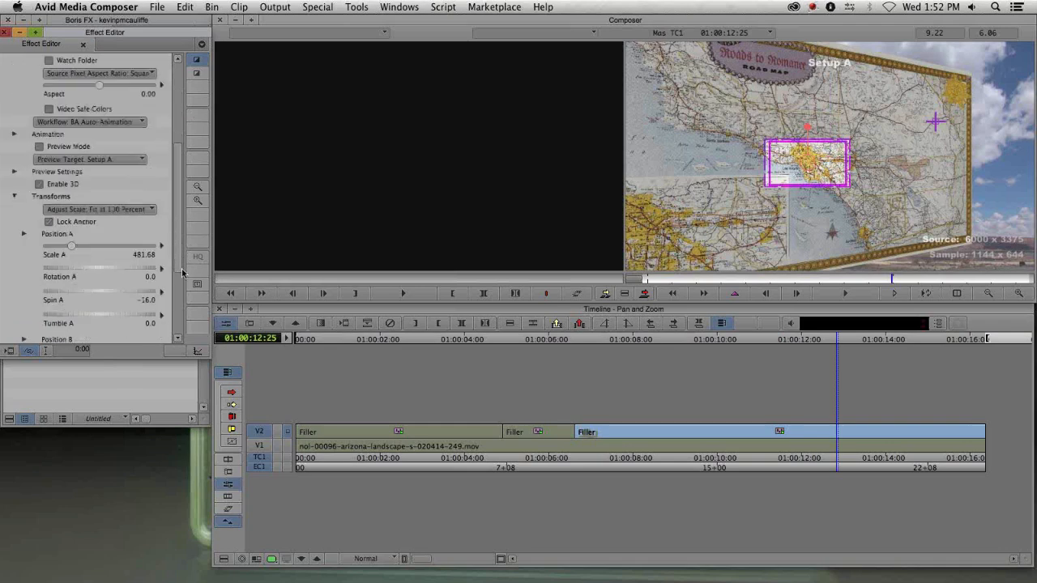
left_click(98, 229)
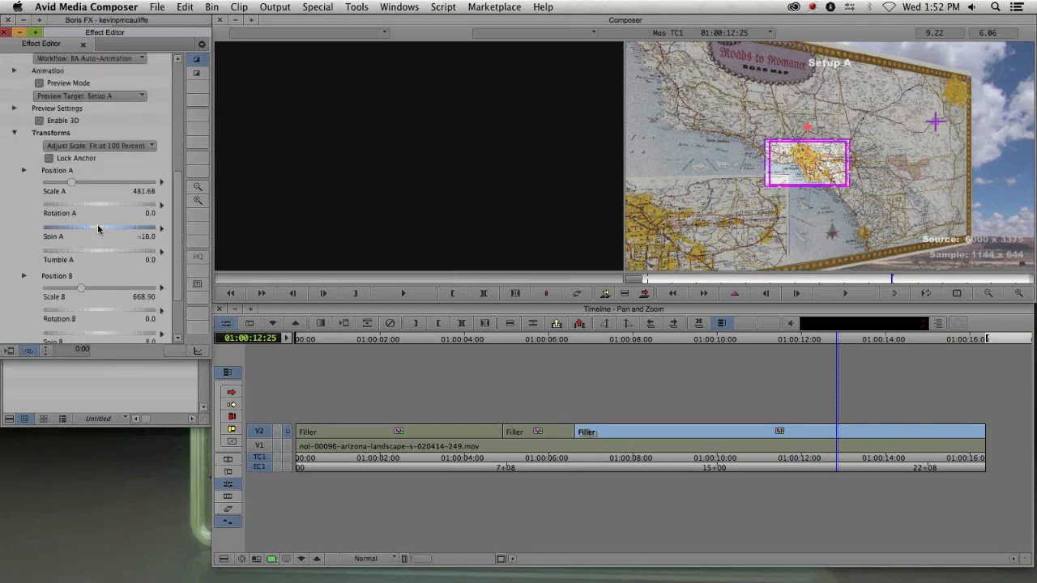
type("0")
key("Return")
- Move Setup A's frame onto the Roads to Romance title and set Tumble A to about -22
left_click_drag(822, 171, 786, 84)
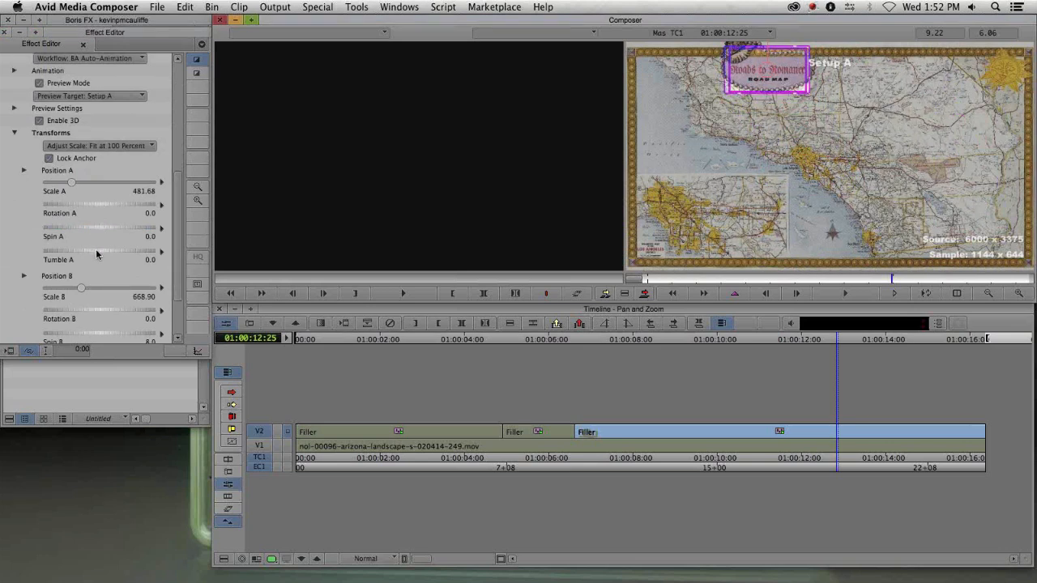
left_click_drag(97, 247, 85, 253)
left_click_drag(744, 82, 746, 87)
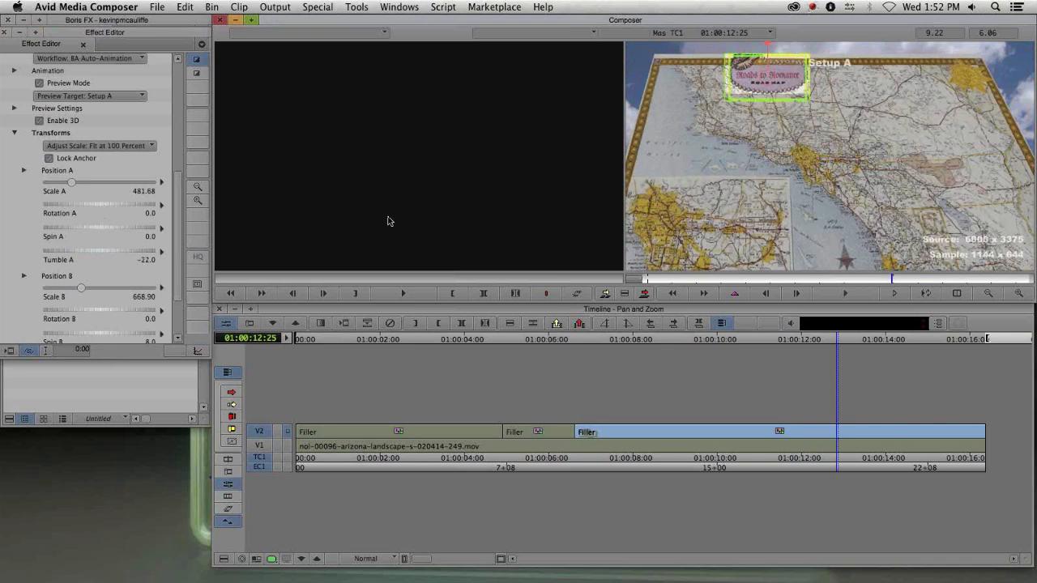
- Turn off Preview Mode and play through the sequence to review the animated map
left_click_drag(769, 280, 719, 282)
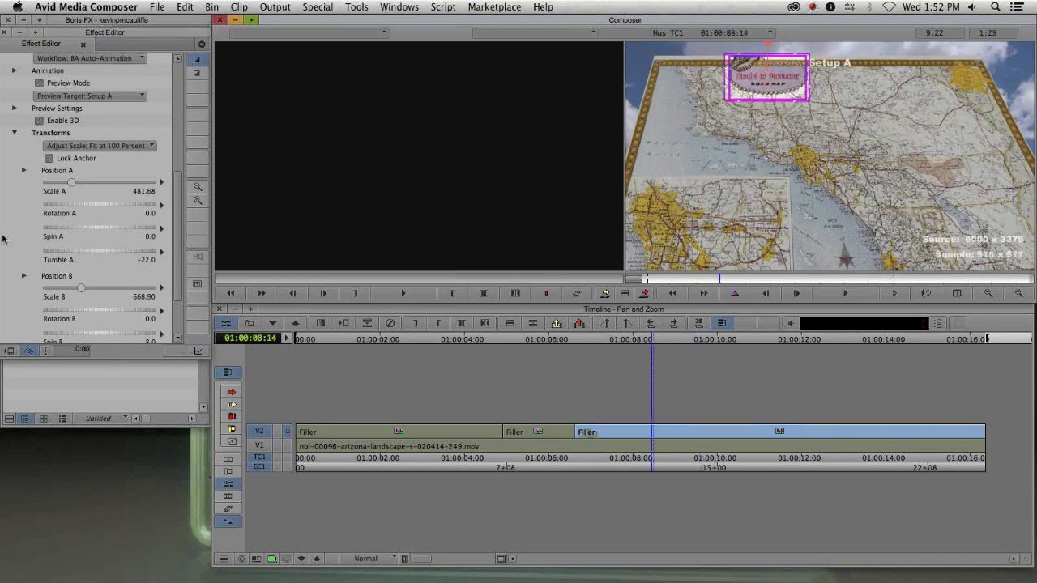
left_click(58, 83)
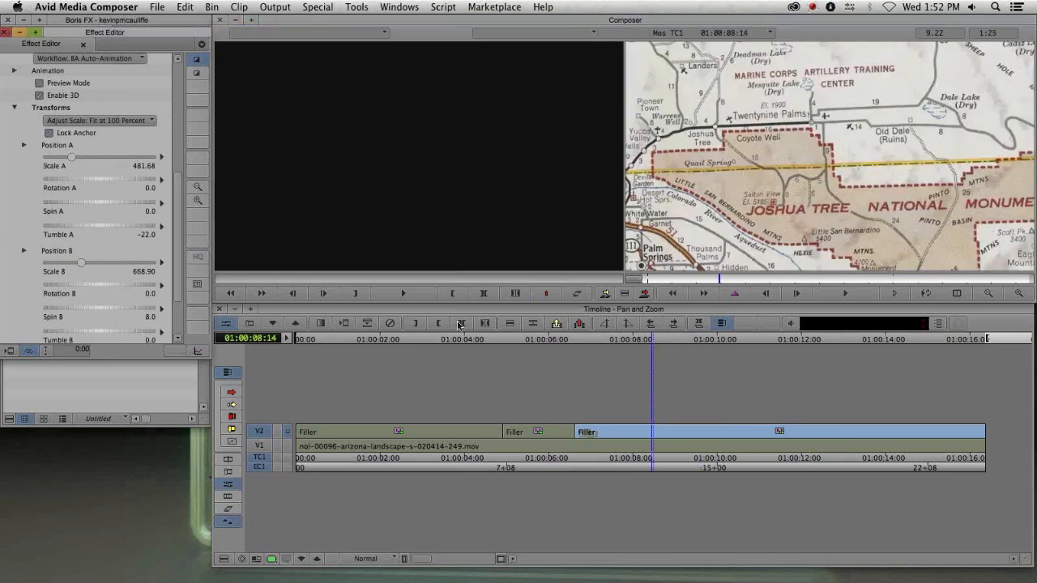
key("y")
left_click_drag(472, 443, 990, 501)
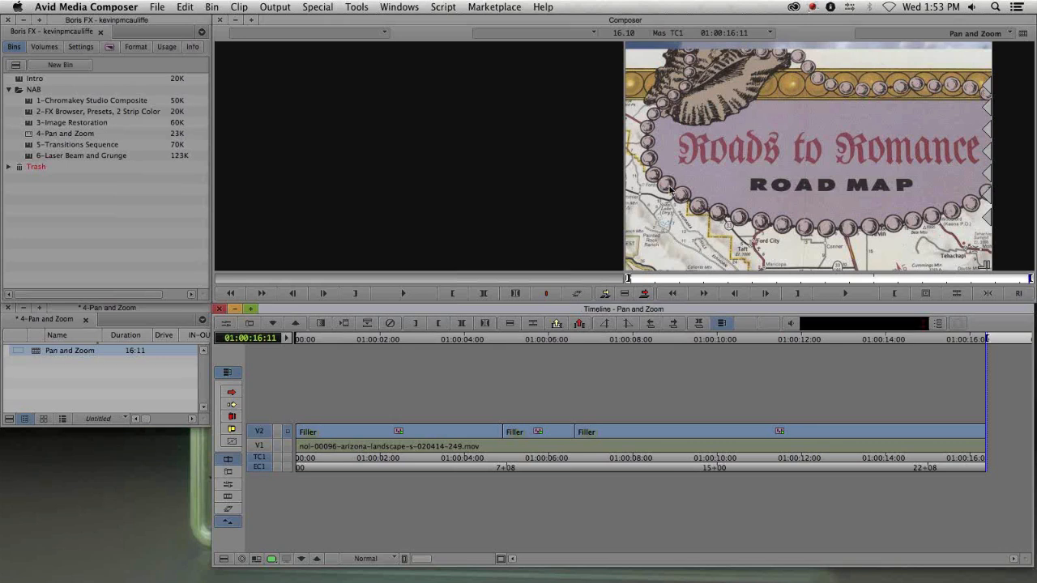
- Reopen the third segment's Effect Editor and toggle Preview Mode to inspect its setups, then play it back
left_click(509, 287)
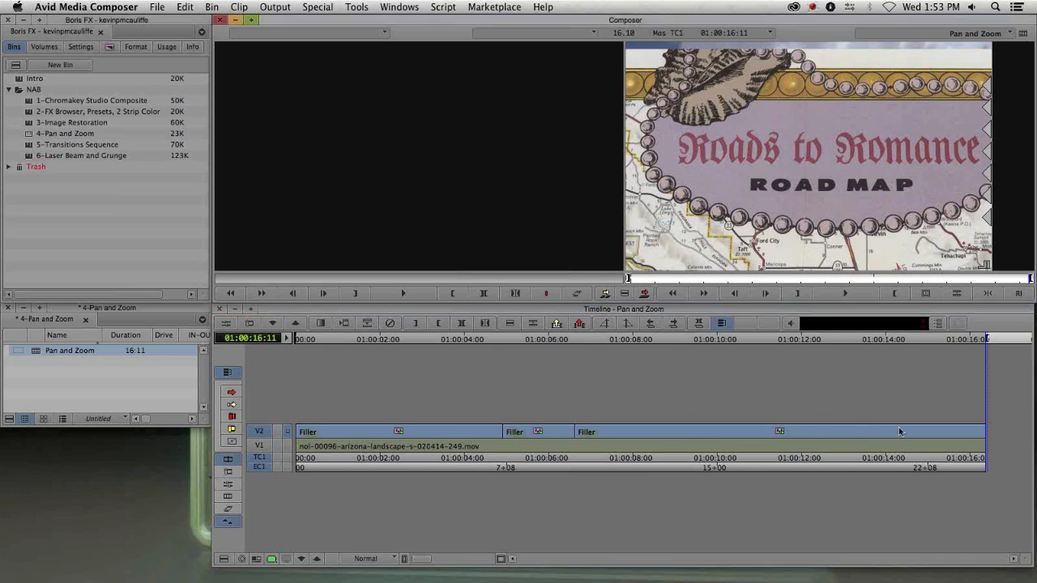
key("super+8")
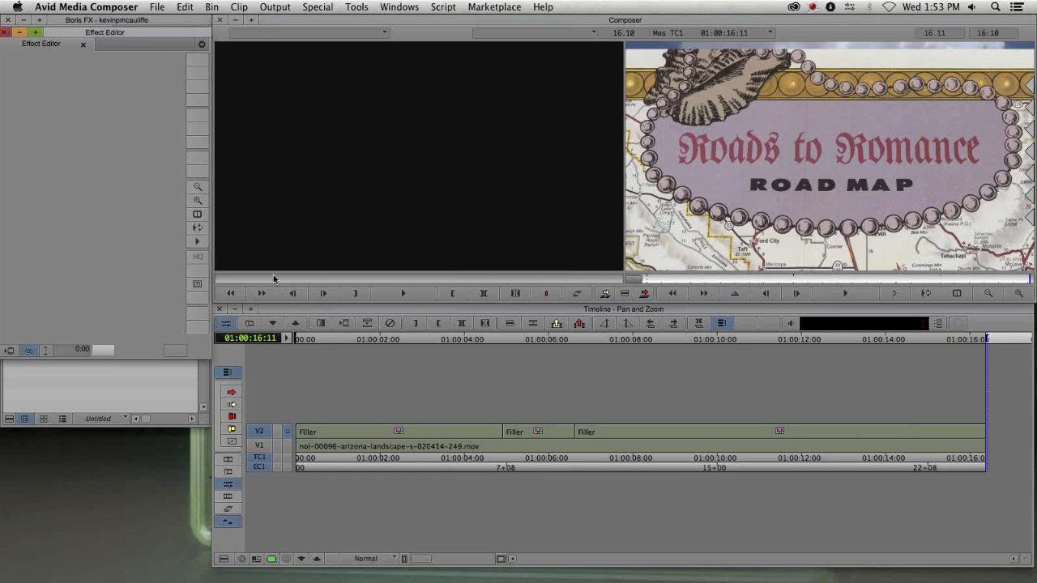
left_click(778, 431)
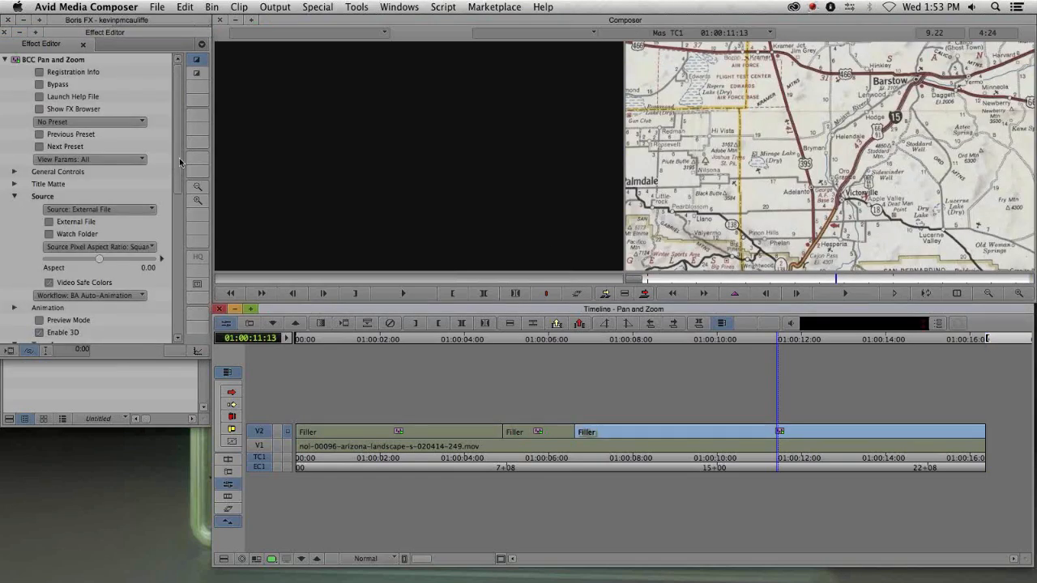
scroll(179, 178, "down", 5)
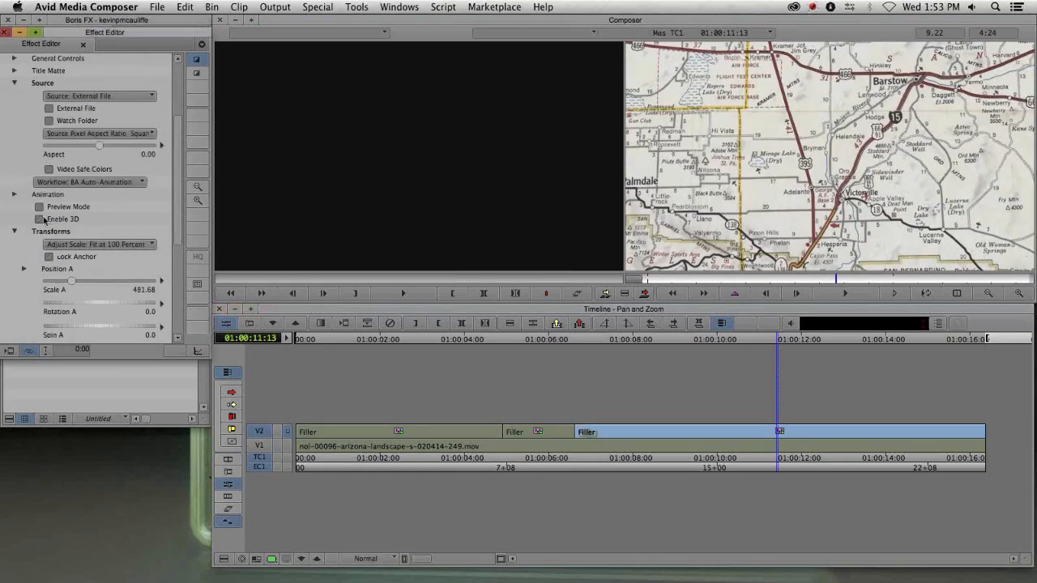
left_click(40, 207)
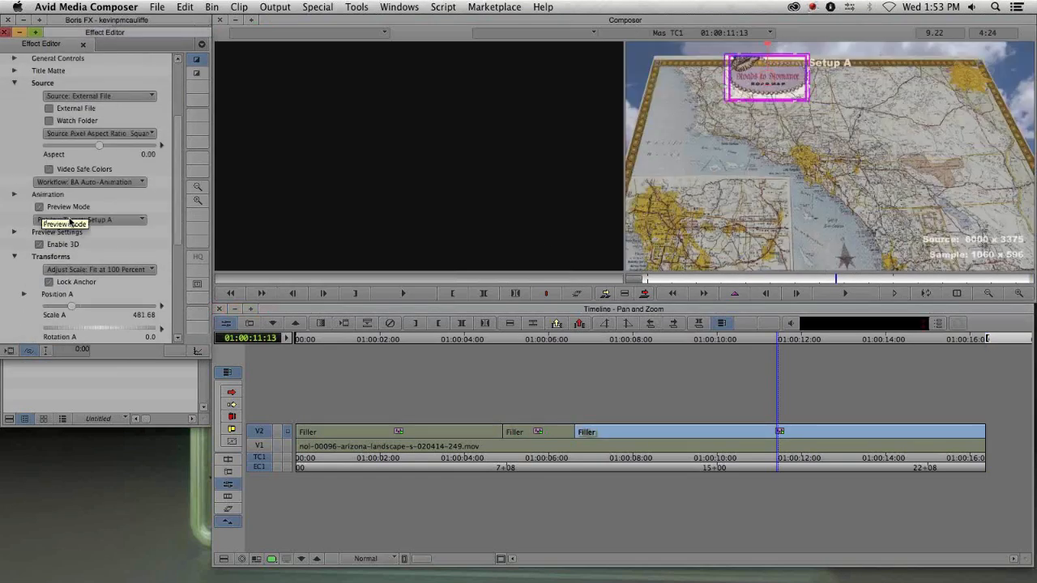
left_click(753, 95)
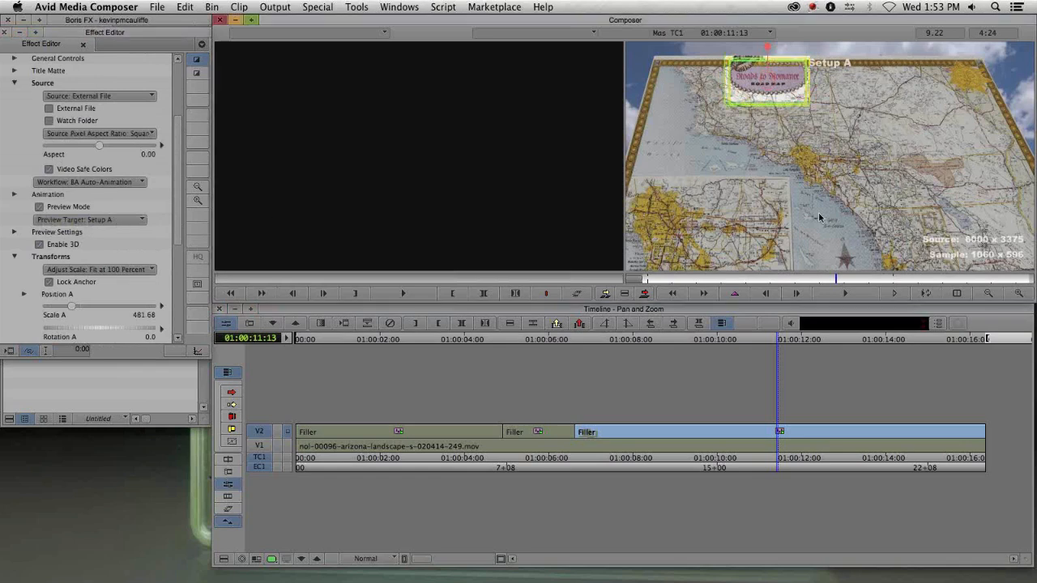
left_click(42, 207)
left_click(546, 293)
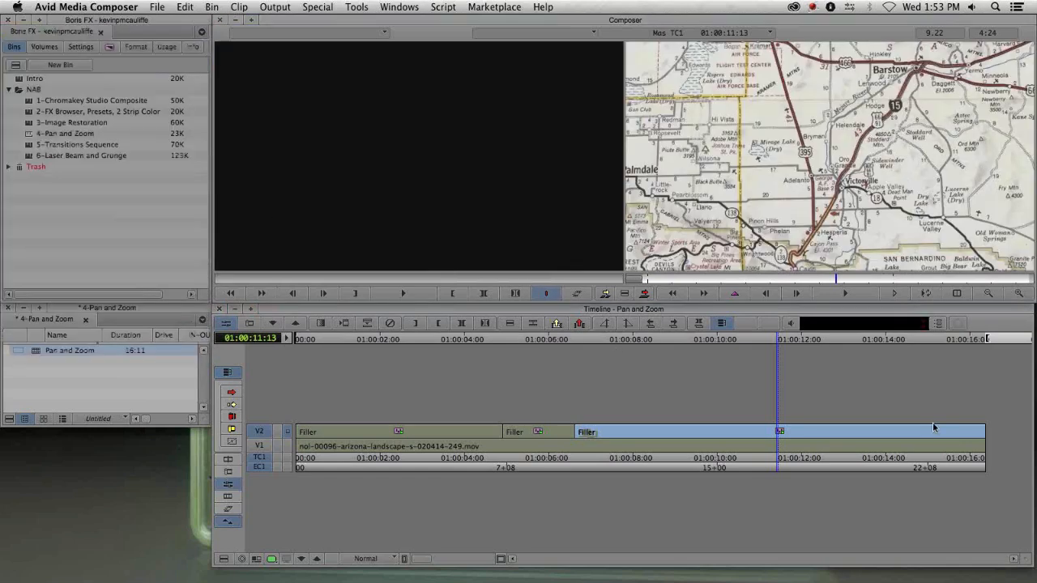
left_click_drag(885, 436, 423, 448)
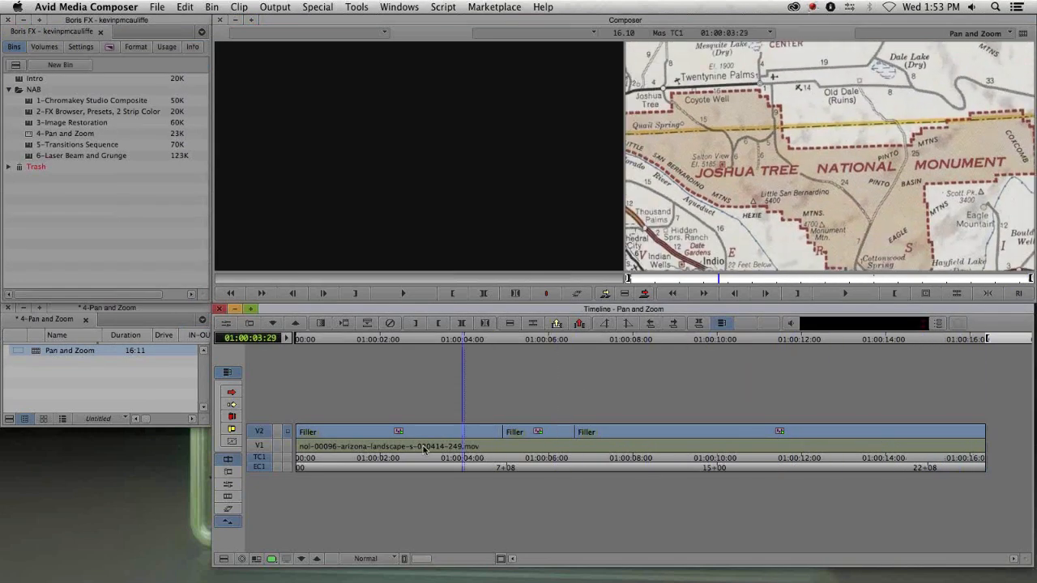
key("shift+F10")
left_click(537, 433, "shift")
left_click(618, 435, "shift")
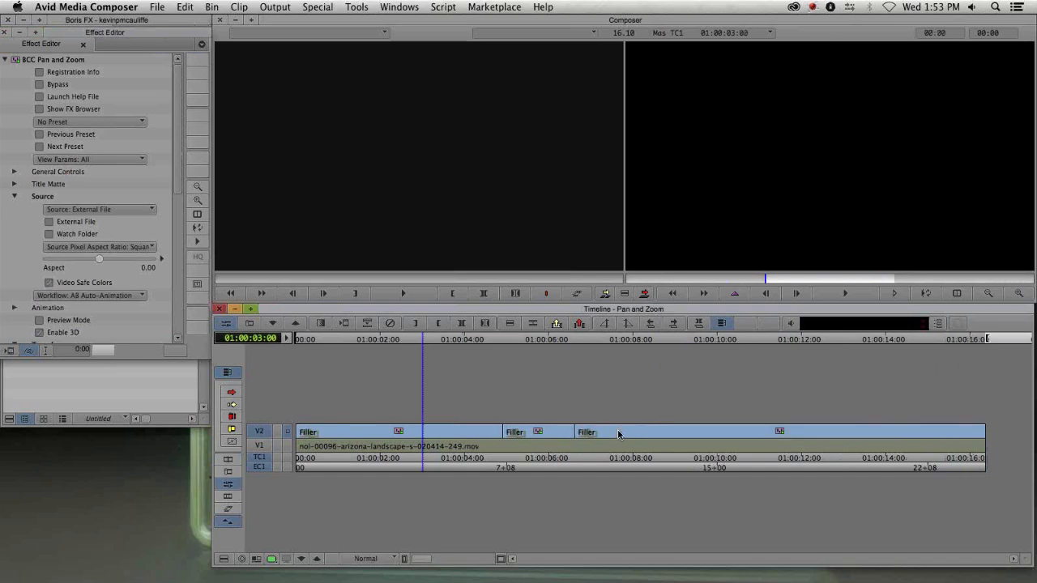
left_click_drag(105, 33, 159, 186)
left_click(56, 186)
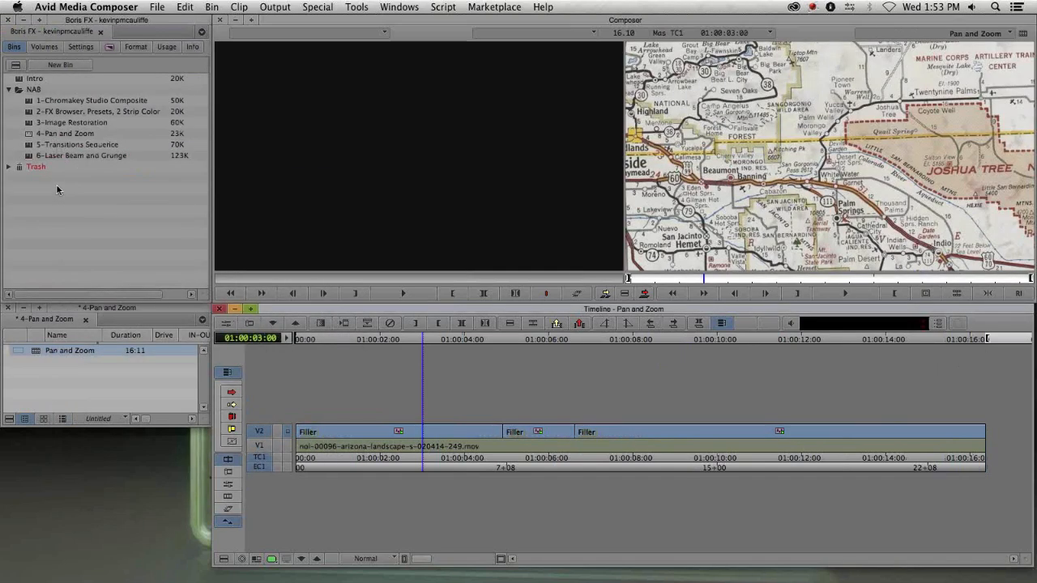
- Apply BCC Composite from the BCC Key & Blend category on top of the V2 Pan and Zoom segments
key("super+8")
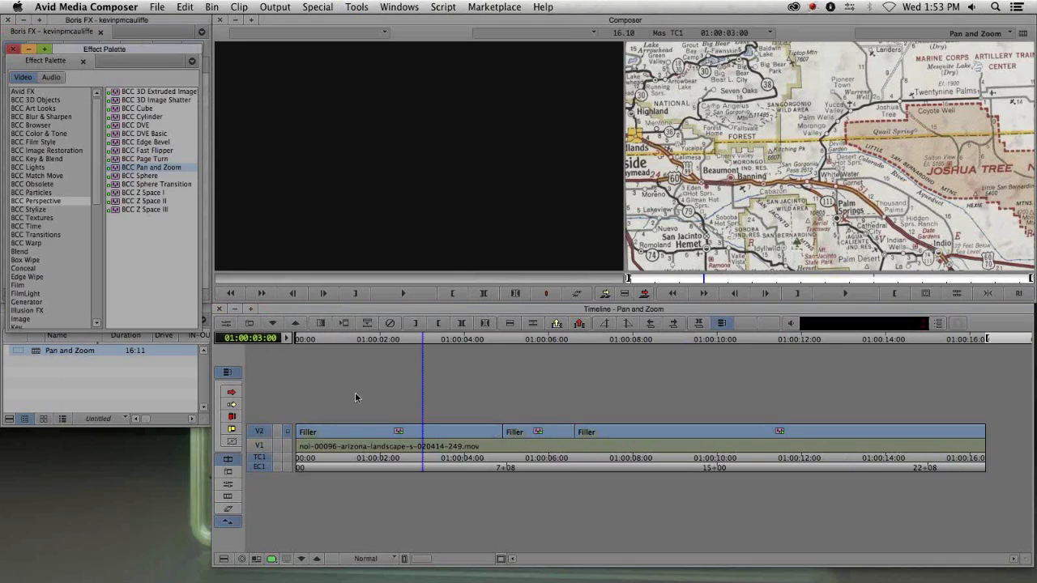
double_click(399, 432)
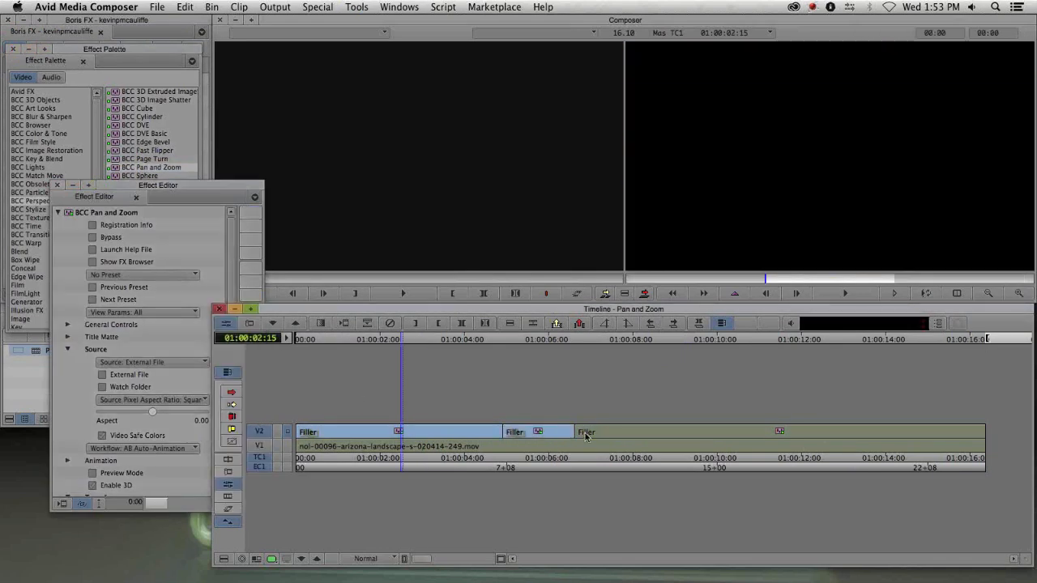
left_click_drag(147, 187, 112, 330)
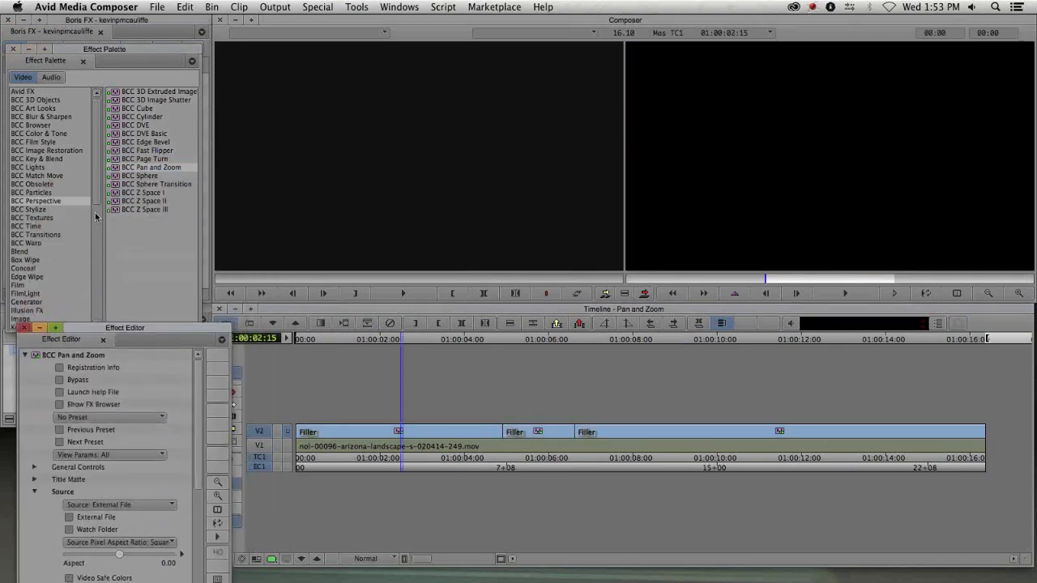
left_click(45, 159)
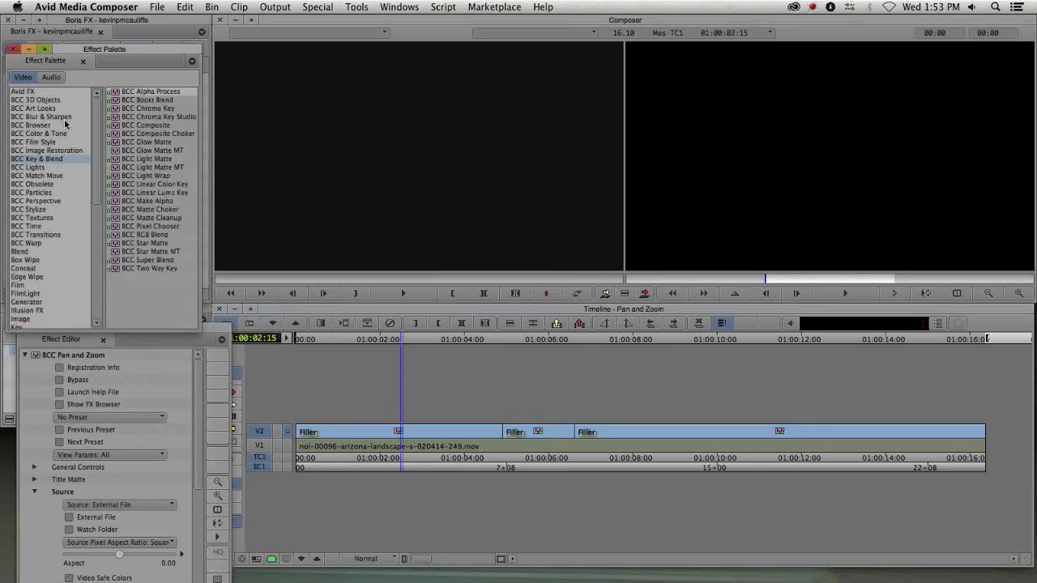
double_click(154, 128)
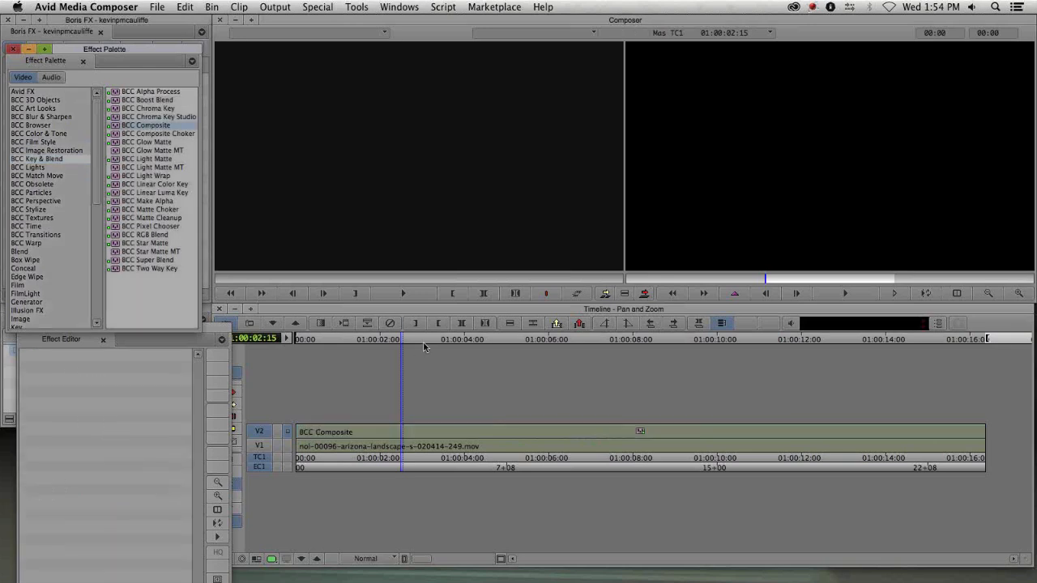
- Open the BCC Composite's Effect Editor and set its Apply Mode to Darken
left_click(581, 436)
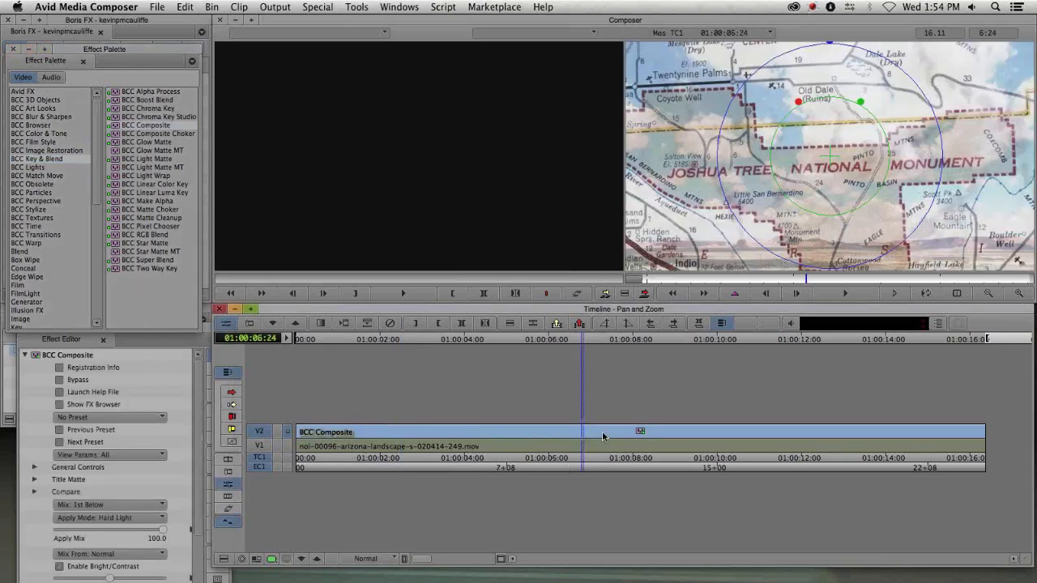
left_click_drag(135, 343, 226, 83)
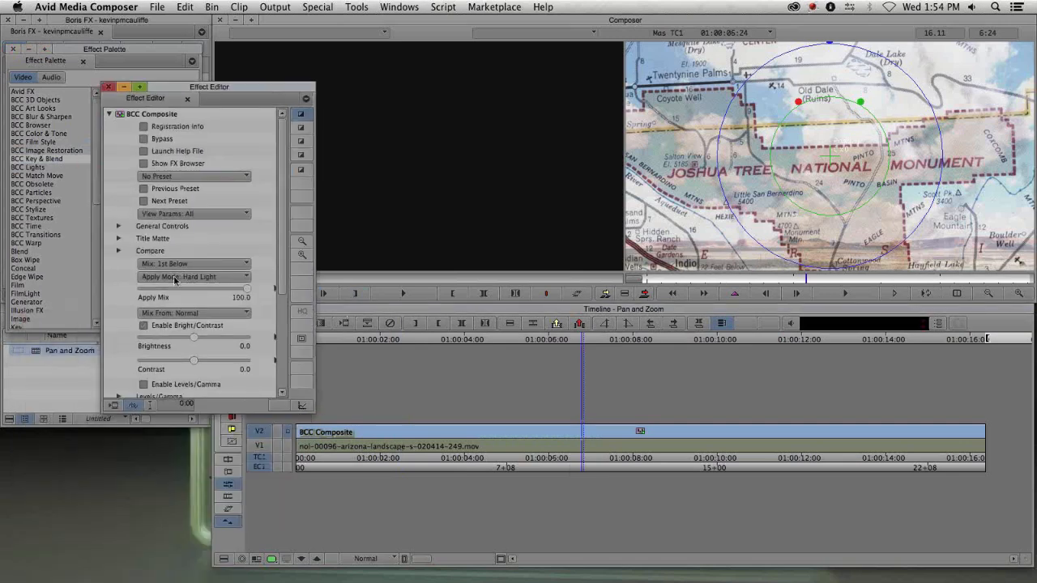
left_click(177, 276)
left_click(183, 292)
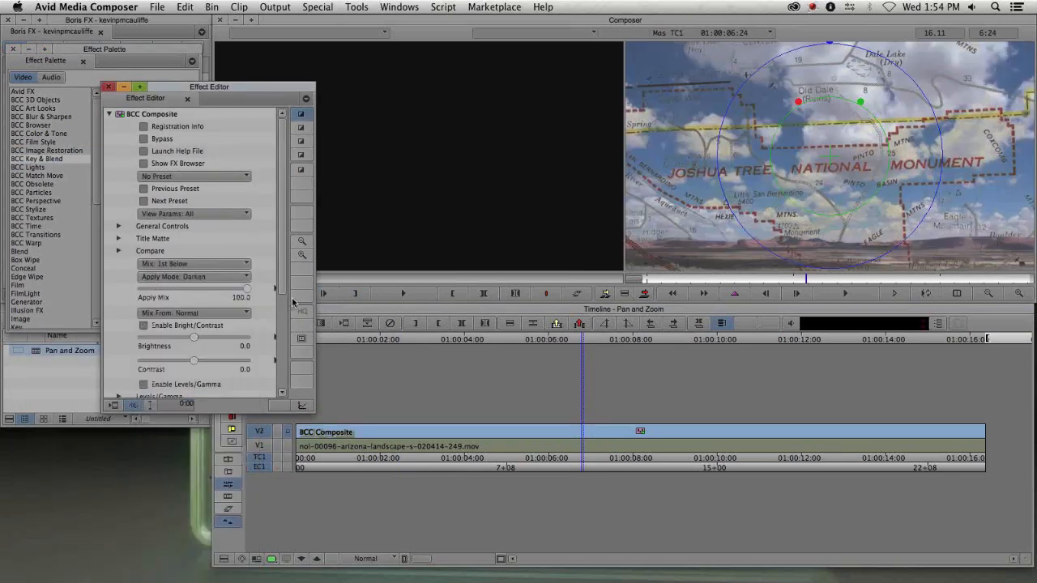
left_click_drag(253, 89, 194, 85)
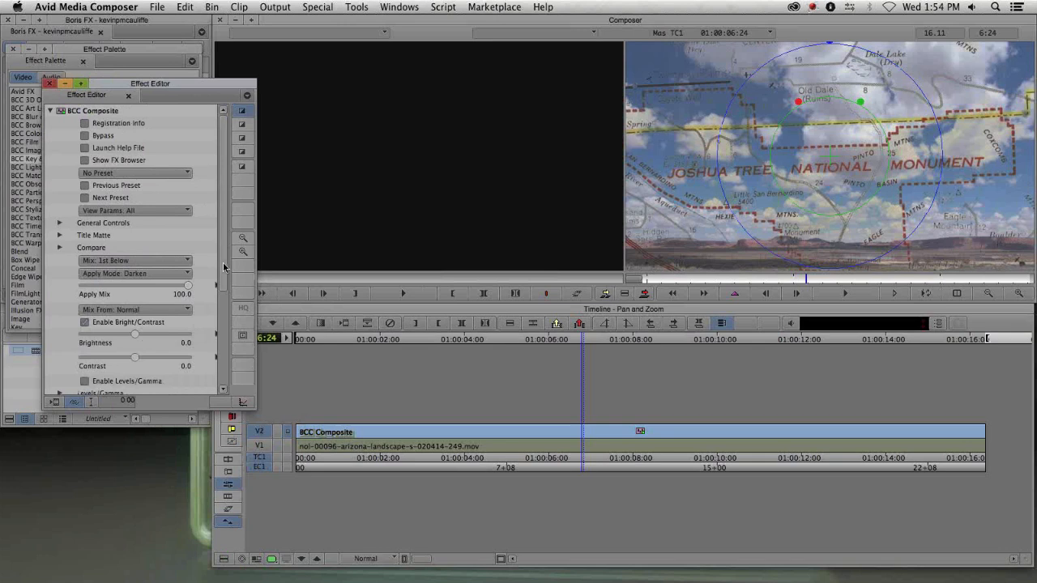
- Turn PixelChooser on and set the PC Region shape to Linear Gradient
left_click_drag(226, 268, 228, 367)
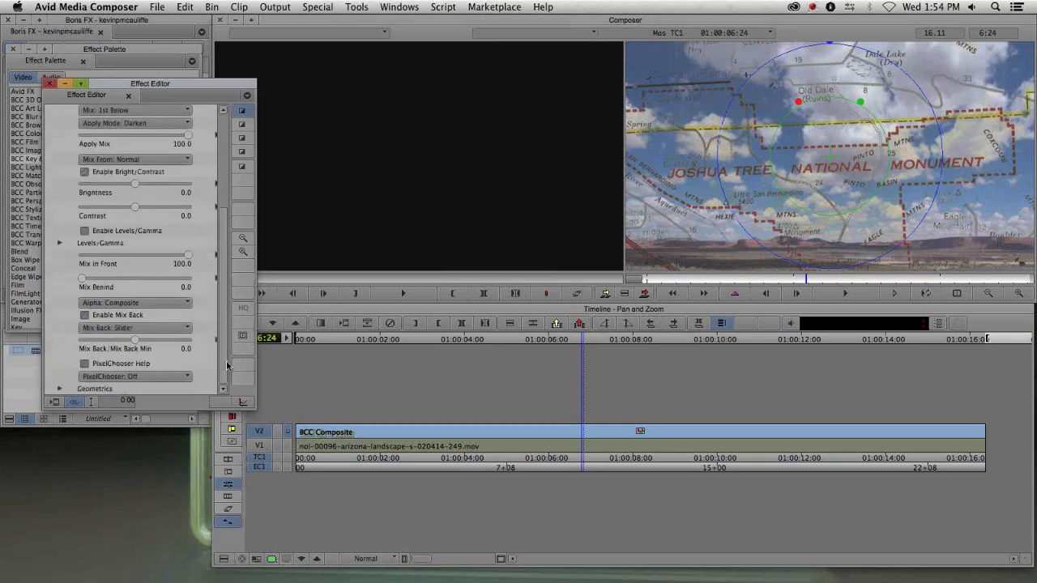
left_click(99, 377)
left_click(114, 402)
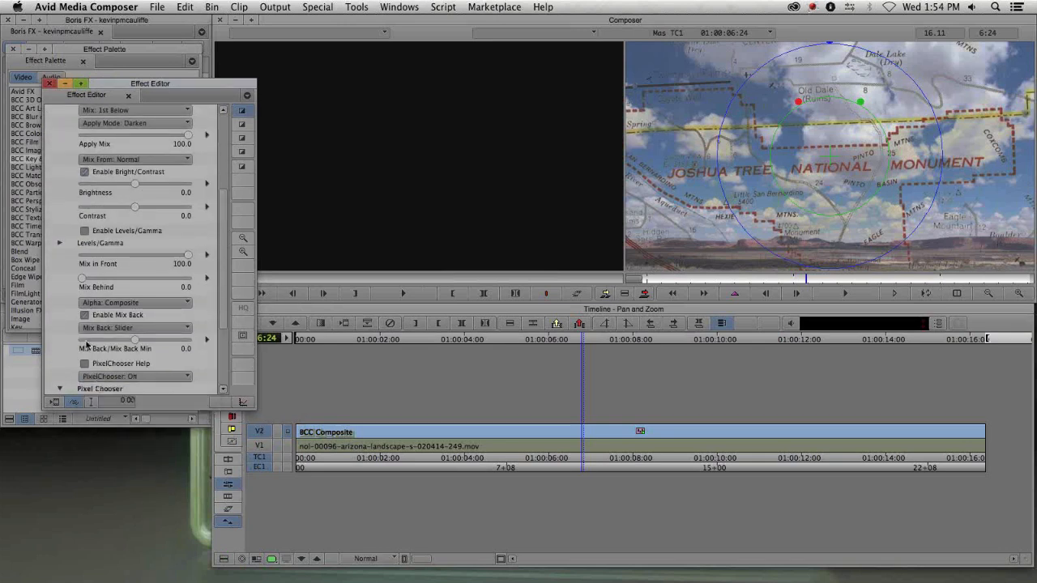
scroll(65, 333, "down", 5)
scroll(64, 332, "down", 1)
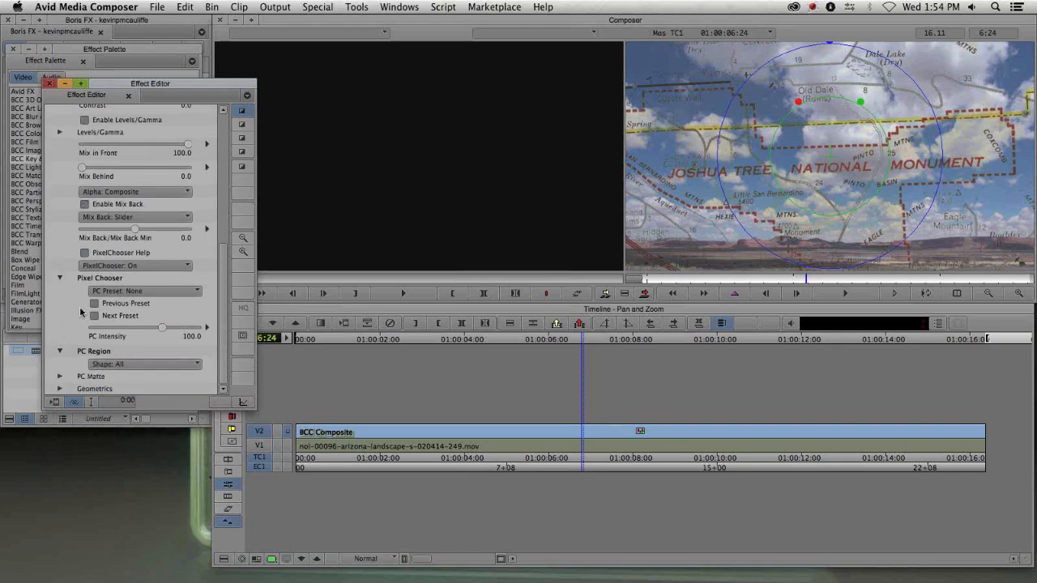
left_click(109, 366)
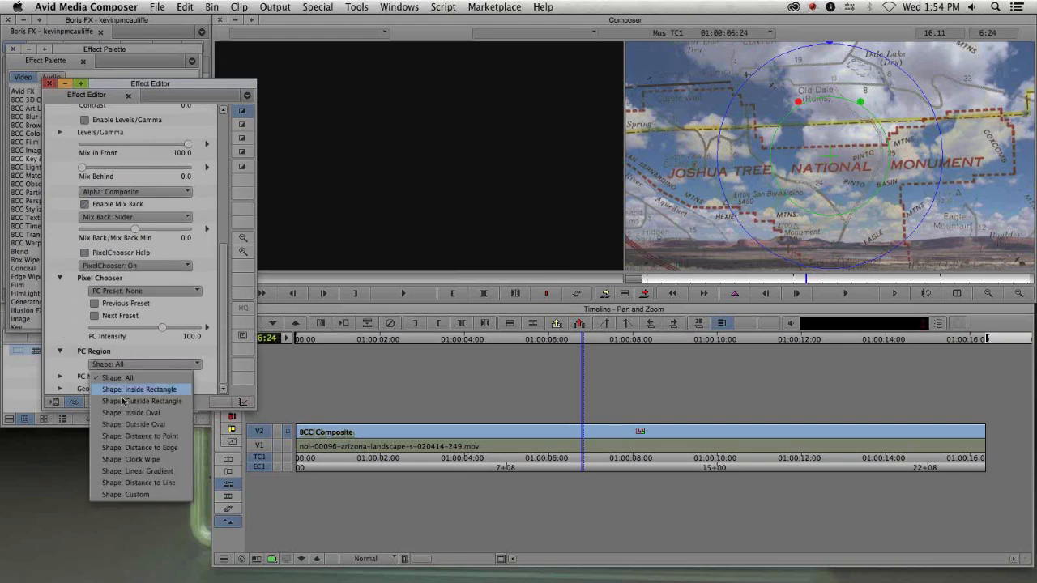
left_click(136, 471)
- Set the gradient's To value to 30 and its Stretch/Direction to -90
scroll(63, 373, "down", 4)
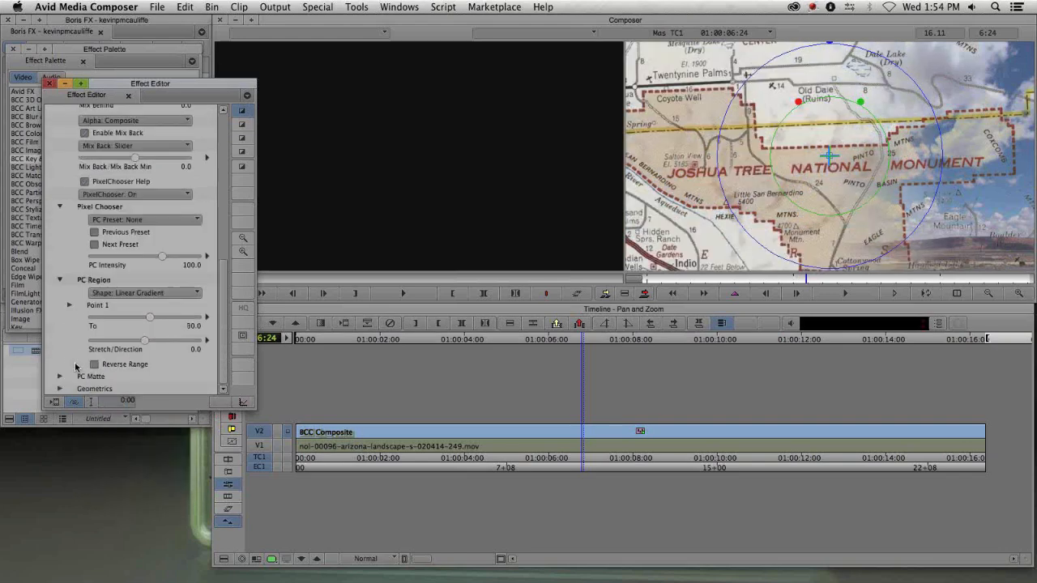
left_click_drag(149, 344, 151, 341)
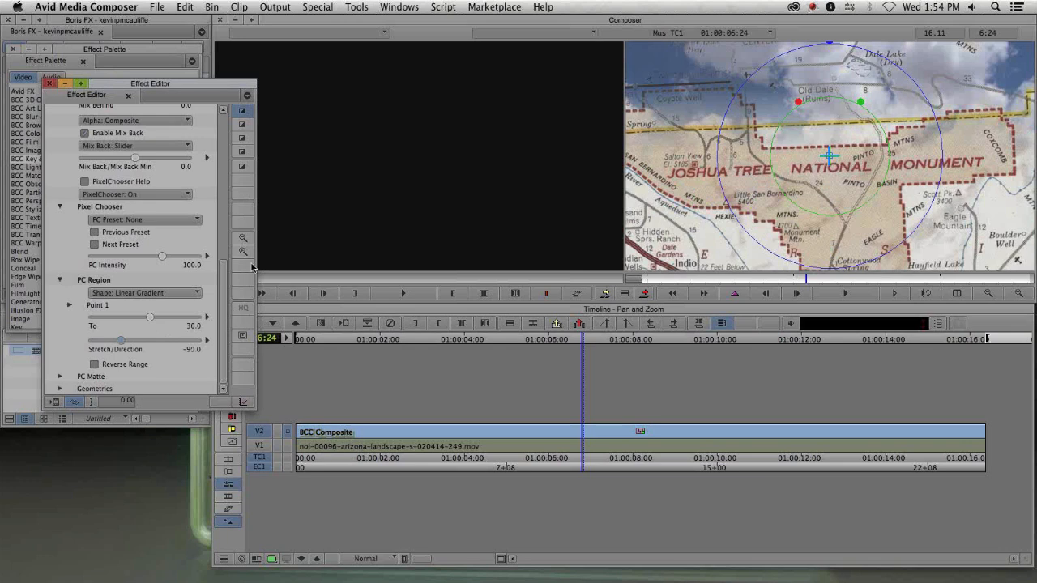
left_click_drag(154, 320, 153, 318)
- Expand Point 1, raise its Y Point, and close the Effect Editor
left_click(70, 305)
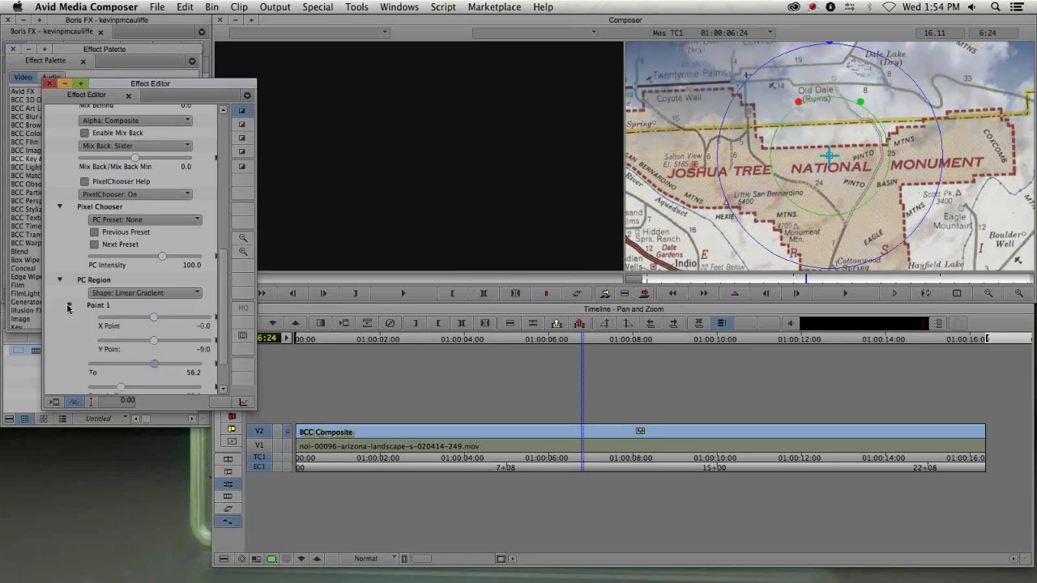
left_click_drag(150, 343, 174, 341)
key("super+w")
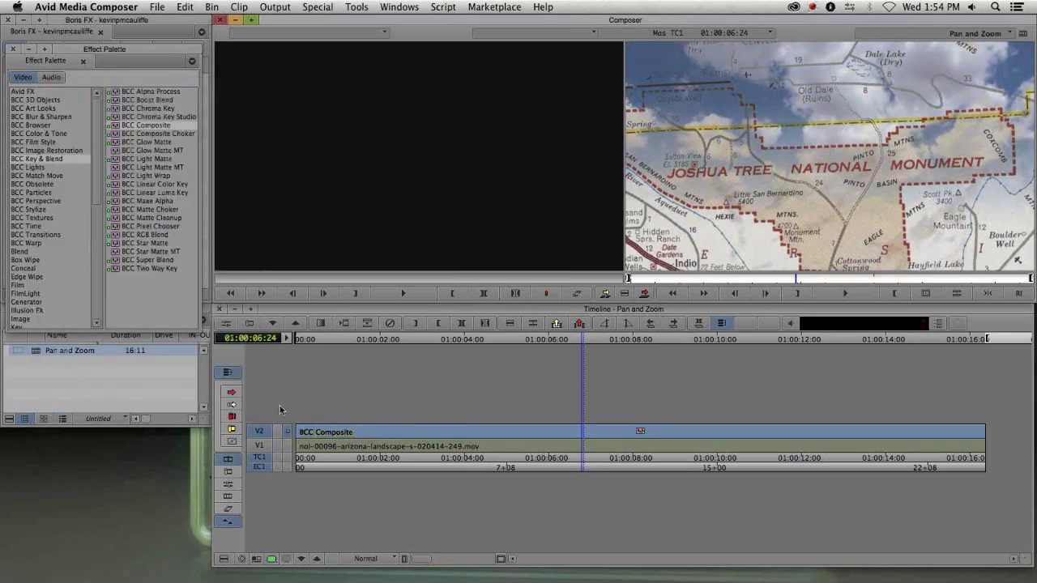
- Play back the composited map sequence from its start
left_click(309, 443)
key("space")
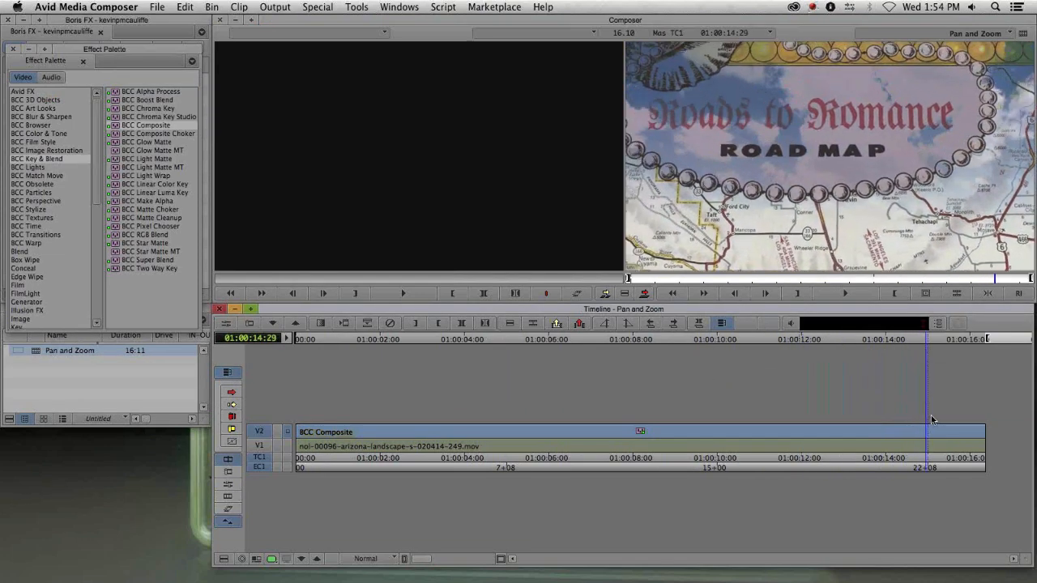
- Open the 5-Transitions Sequence bin and load the Transition Sequence into the timeline
left_click_drag(908, 437, 413, 410)
left_click_drag(76, 49, 349, 176)
left_click(283, 177)
left_click(100, 363)
left_click(8, 308)
double_click(28, 145)
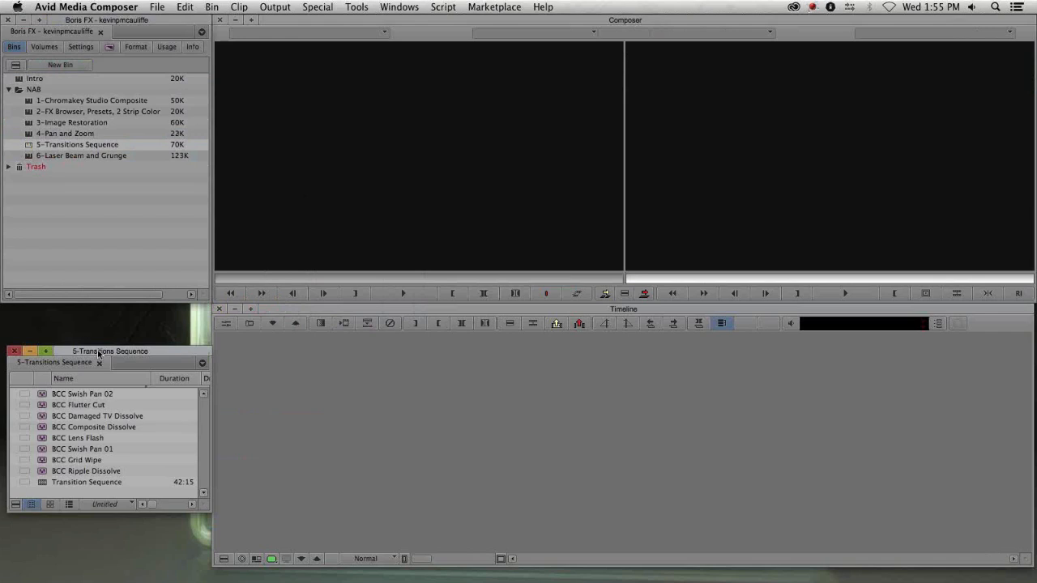
double_click(36, 440)
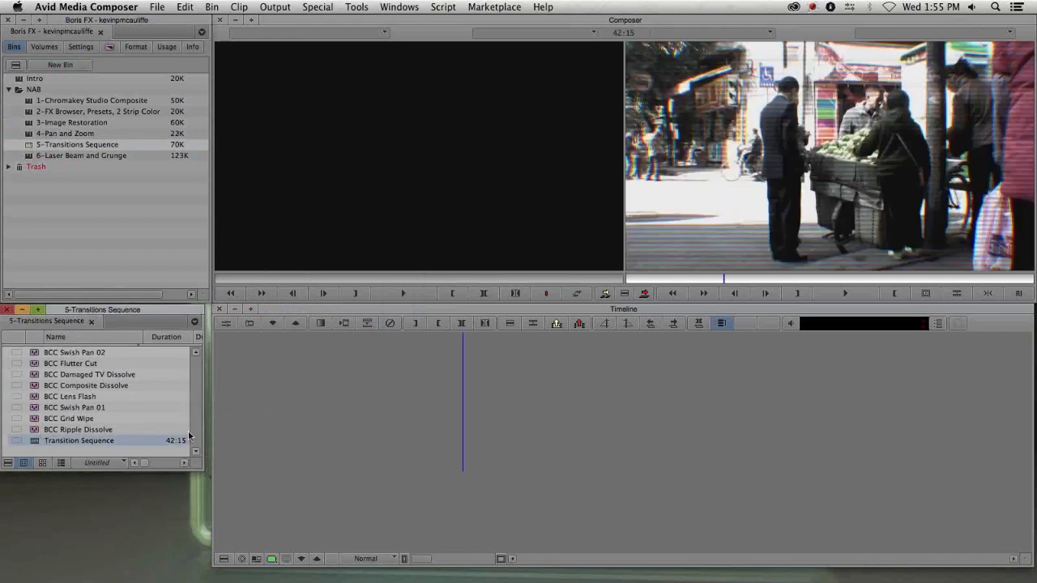
key("Delete")
left_click(419, 448)
key("Delete")
left_click_drag(358, 451, 328, 451)
key("Delete")
- Open the Effect Palette beside the bin and show the BCC Transitions category
left_click(137, 312)
left_click_drag(147, 312, 148, 329)
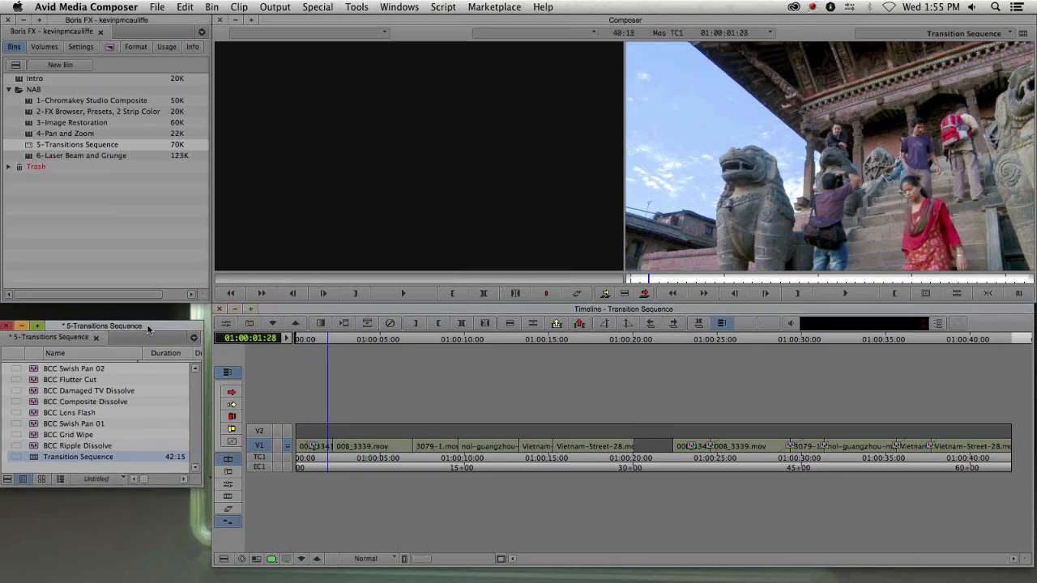
key("super+8")
left_click_drag(392, 170, 130, 73)
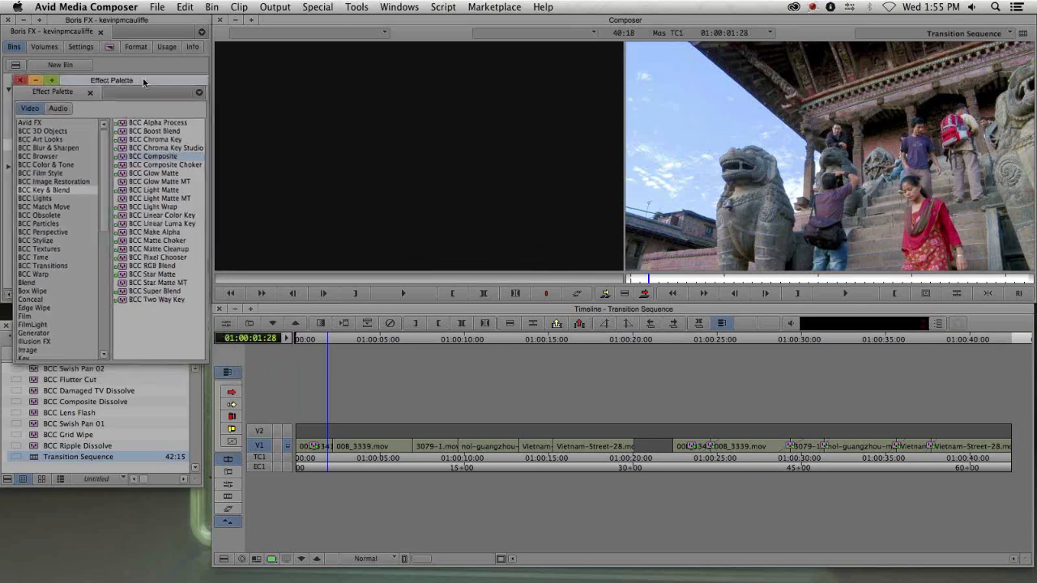
left_click(61, 267)
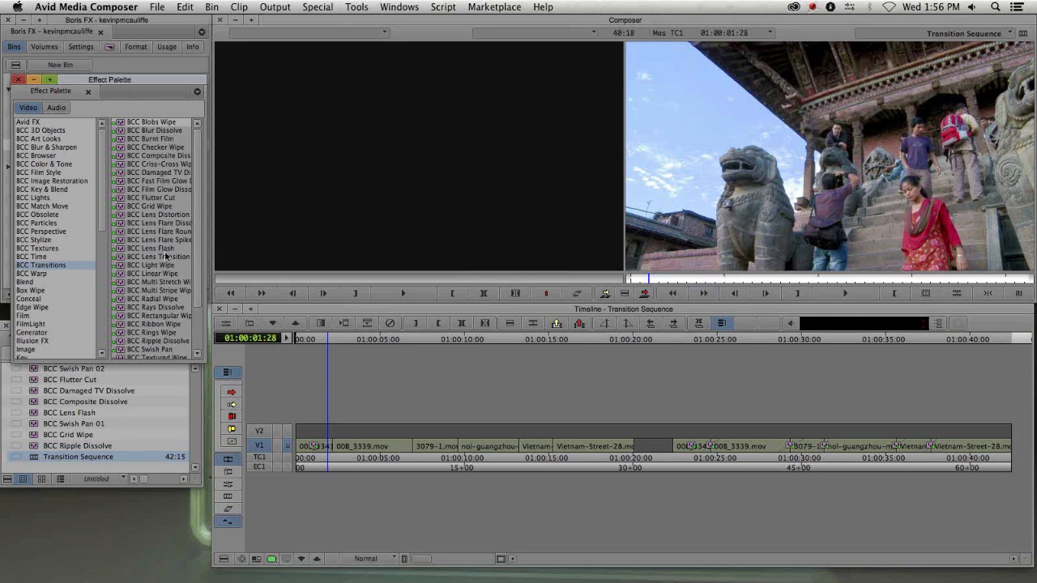
- Widen the Effect Palette and browse the effects in the BCC Transitions category
left_click_drag(206, 271, 265, 272)
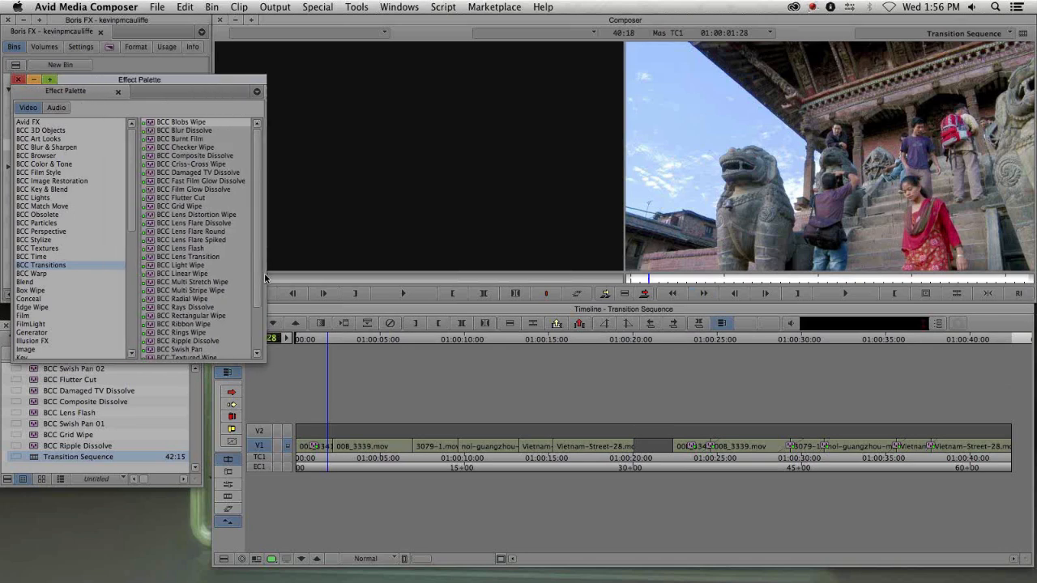
left_click(202, 248)
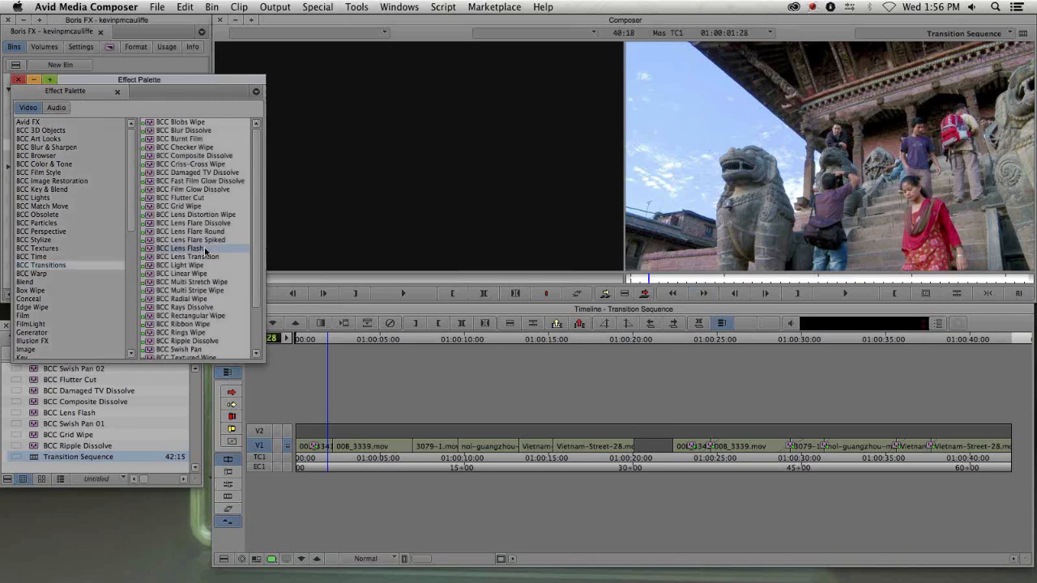
left_click(205, 240)
left_click(207, 232)
left_click(208, 221)
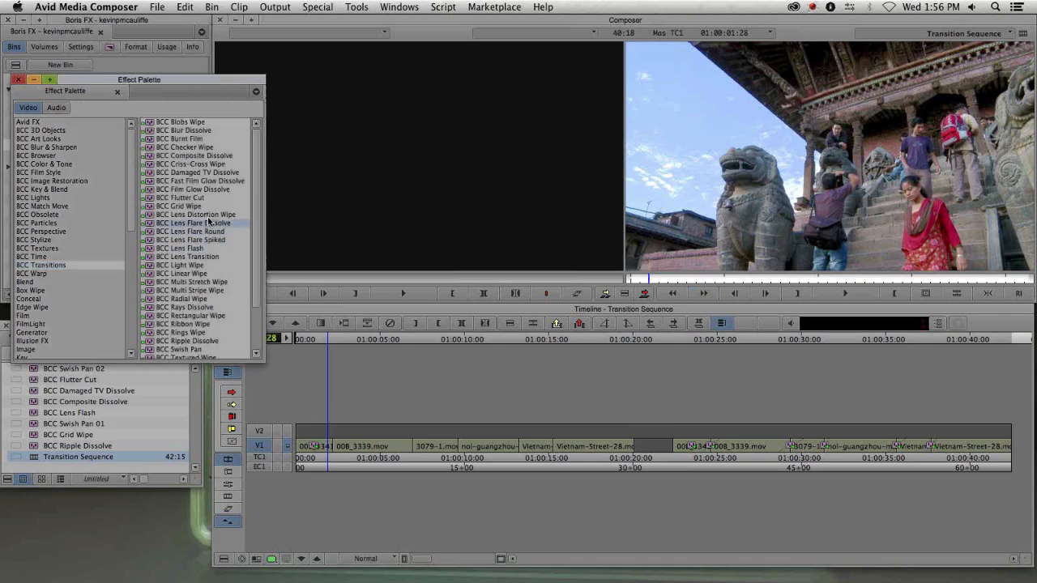
left_click(201, 248)
left_click(200, 240)
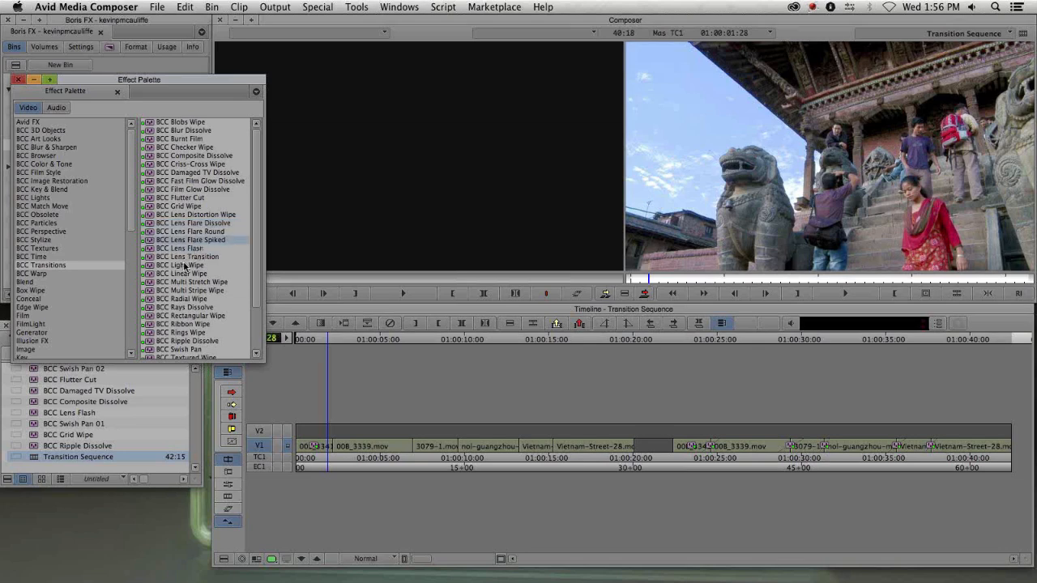
left_click(189, 233)
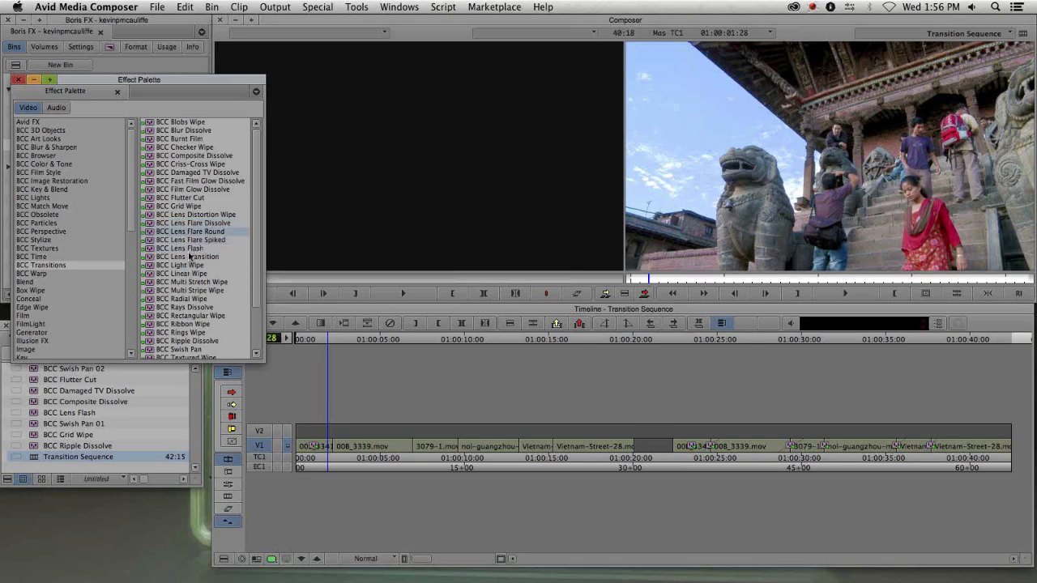
left_click(198, 223)
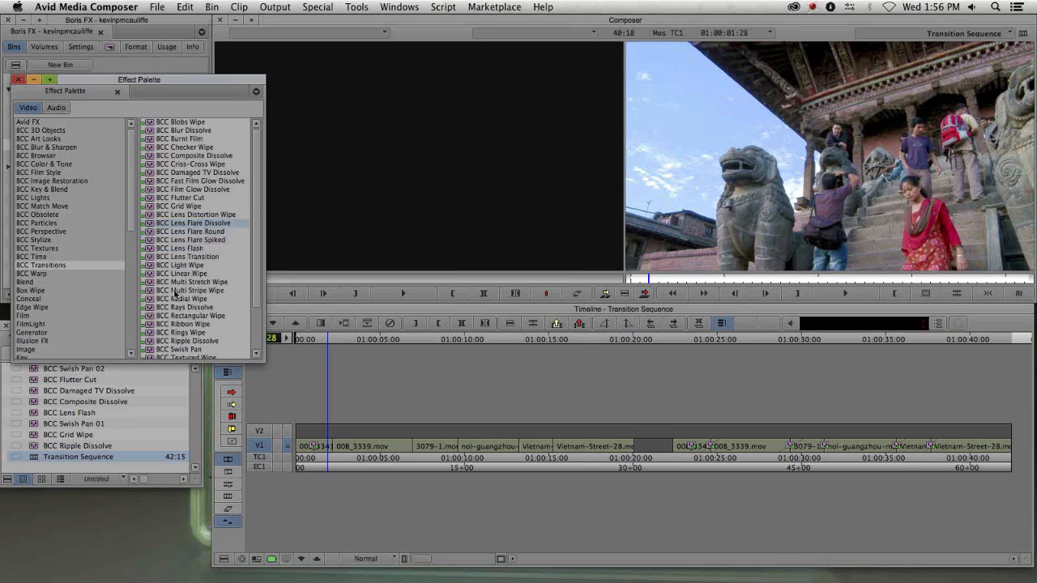
left_click(186, 248)
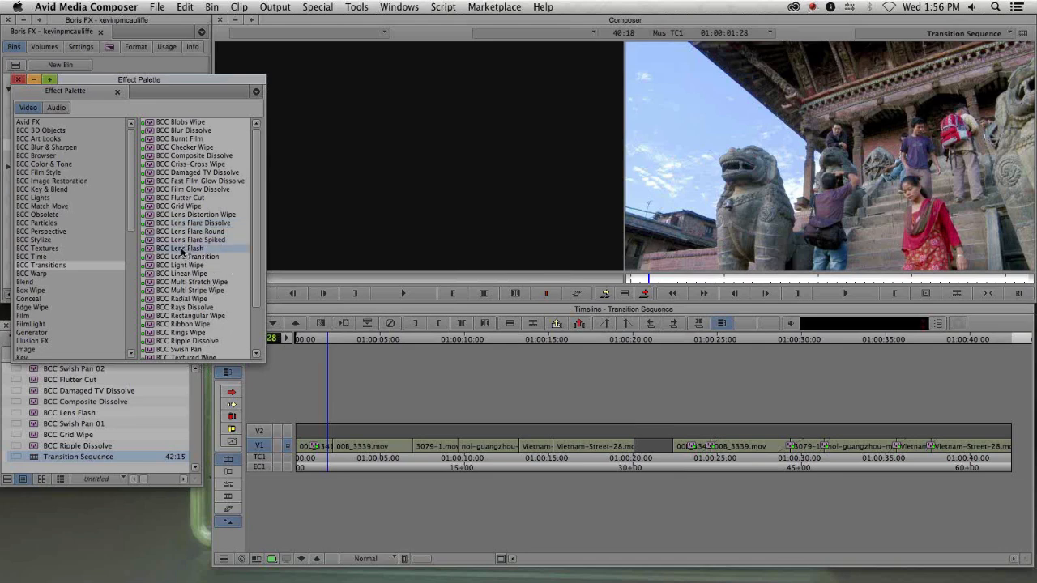
- Apply BCC Lens Flash to the first transition in the timeline and open it in the Effect Editor
left_click_drag(182, 252, 314, 456)
left_click_drag(321, 453, 351, 447)
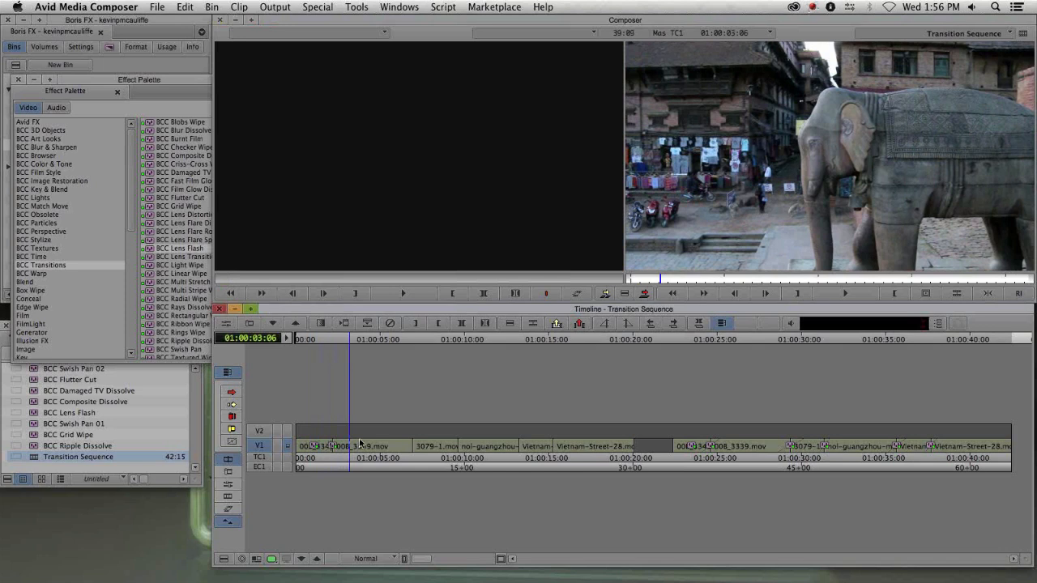
key("apostrophe")
left_click(337, 445)
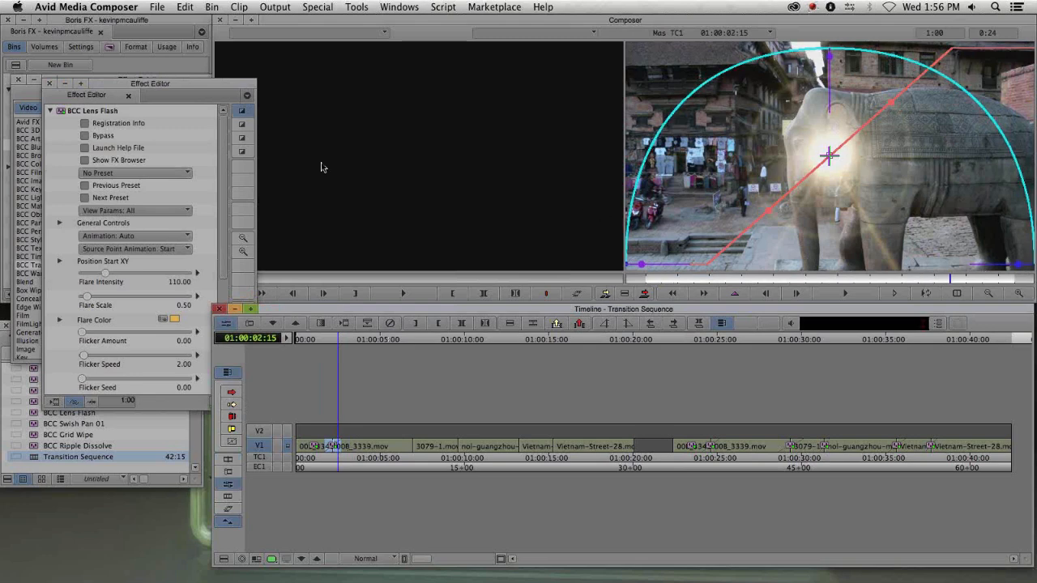
- Move the flare's start position from the upper corner toward the centre of the frame
mouse_move(828, 277)
left_mouse_down()
mouse_move(648, 279)
mouse_move(696, 279)
left_mouse_up()
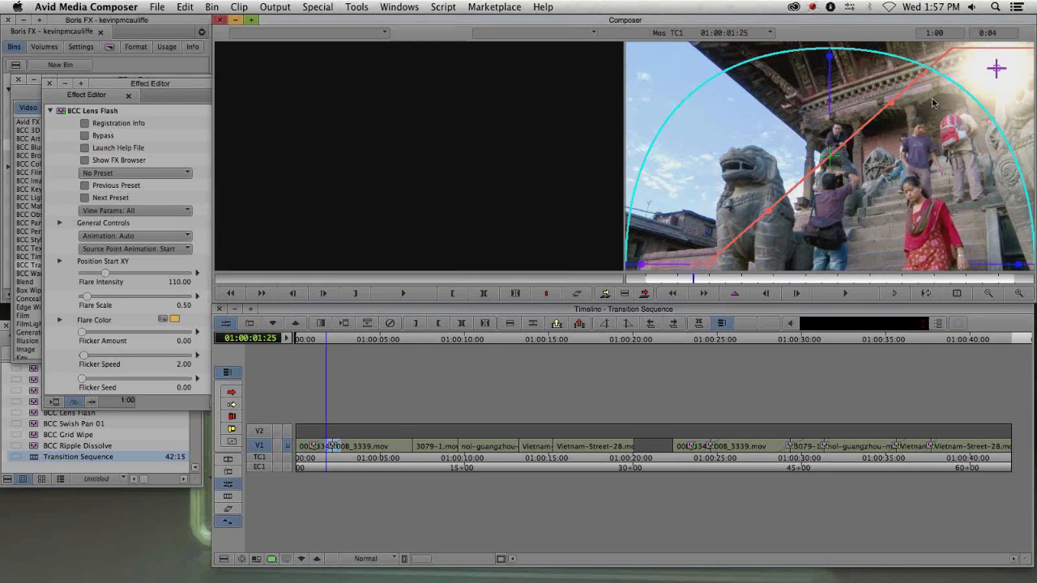
left_click_drag(996, 68, 997, 94)
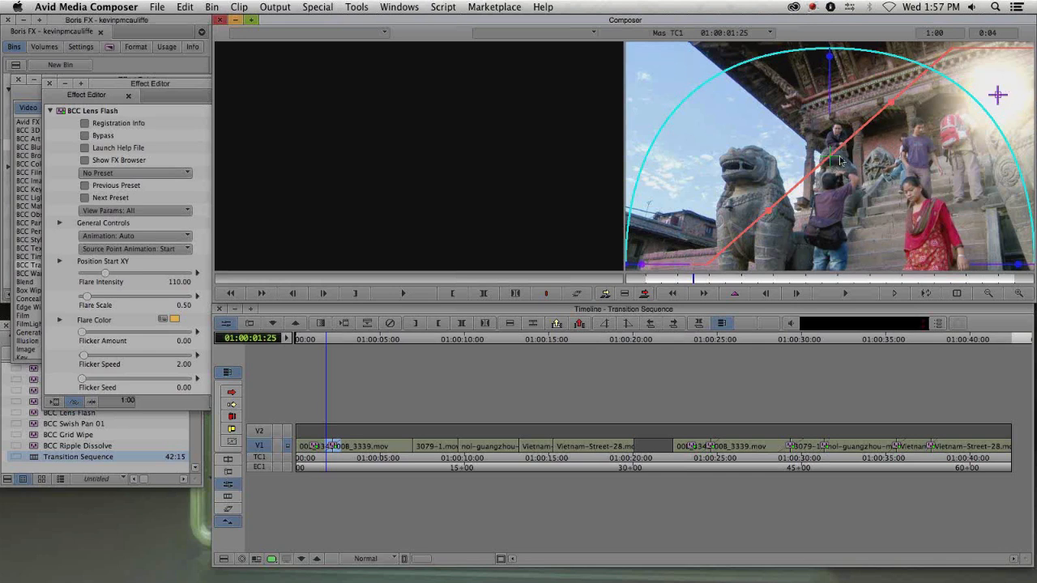
left_click_drag(997, 95, 835, 176)
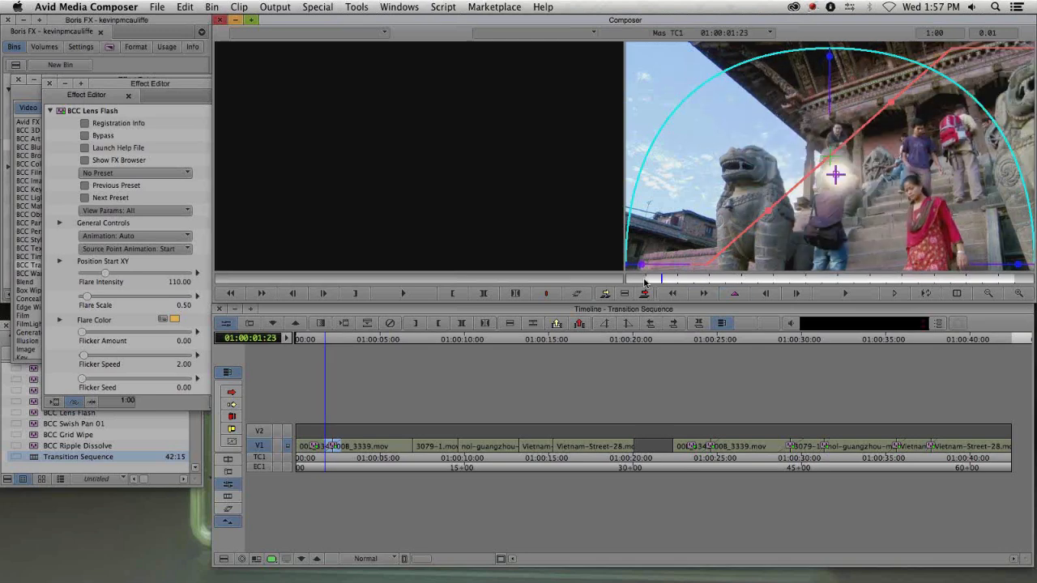
- Scrub through the Lens Flash transition to preview the flare
left_click_drag(713, 282, 773, 285)
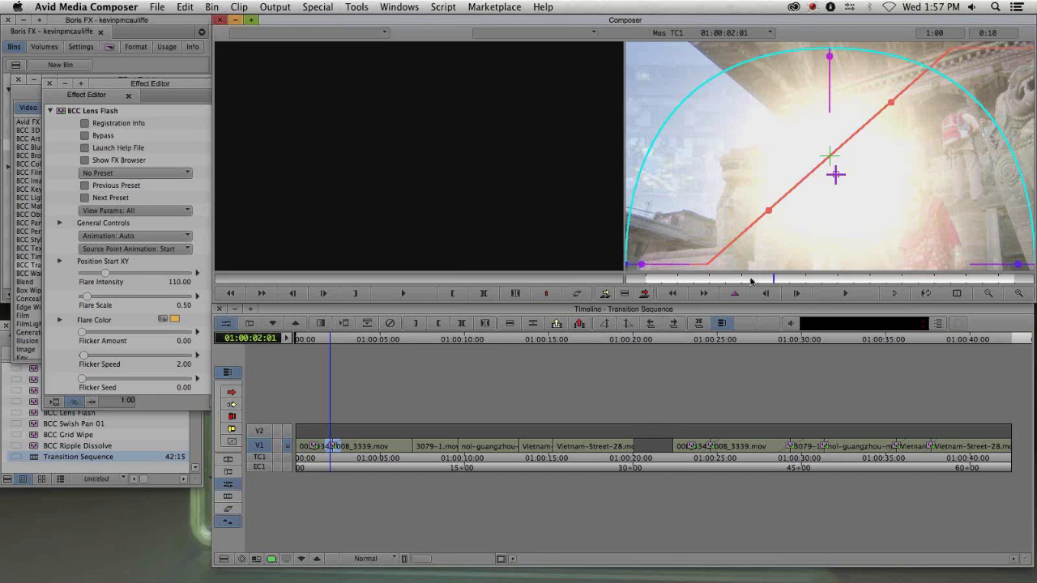
left_click_drag(750, 282, 821, 278)
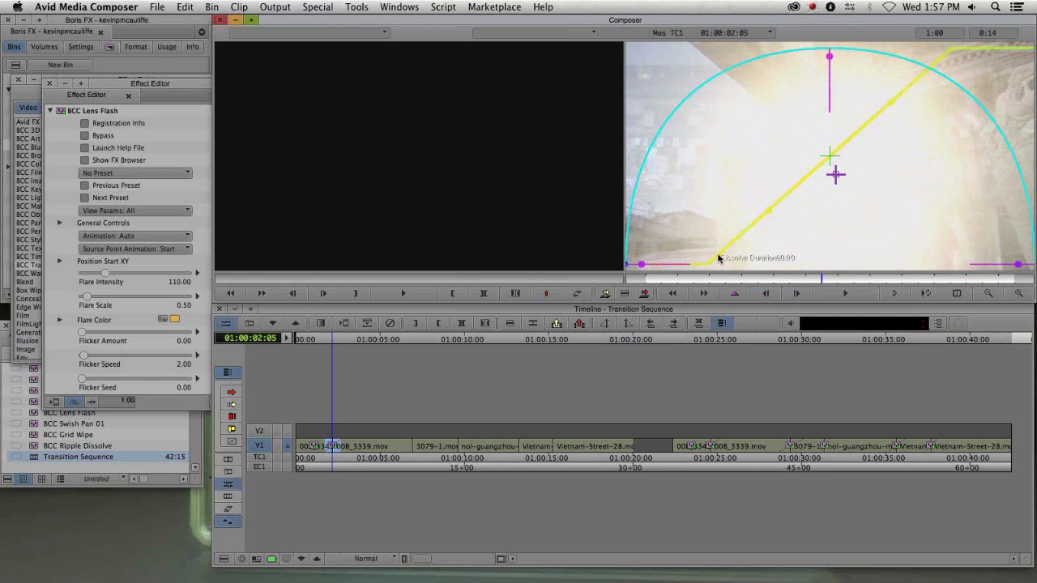
- Reshape the on-screen dissolve line and ease handle to make the dissolve steeper and shorter
left_click_drag(717, 258, 792, 282)
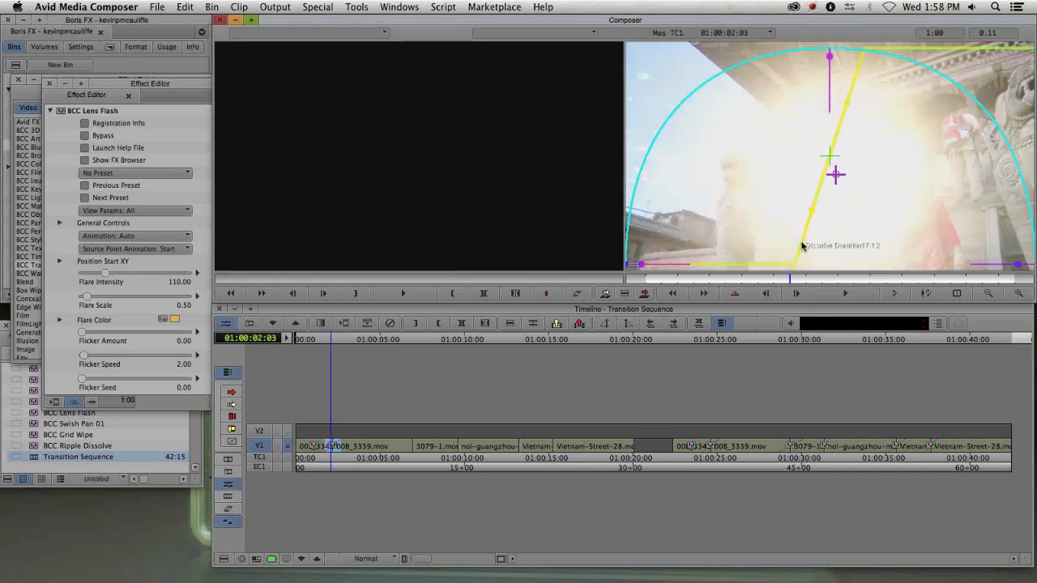
left_click_drag(802, 245, 805, 213)
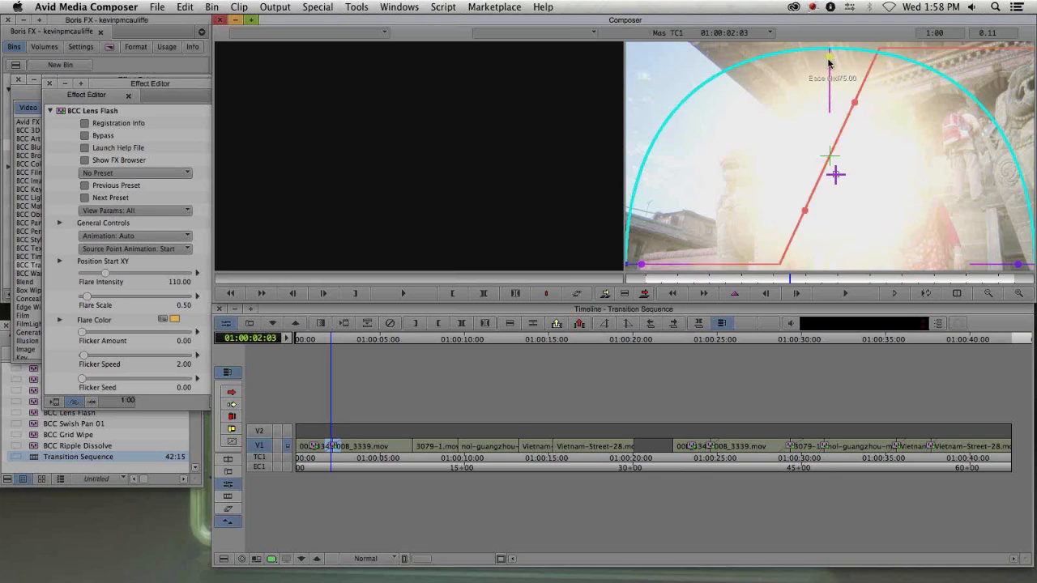
left_click_drag(828, 62, 824, 93)
- Drag both ends of the flare curve inward, then undo the two changes
left_click_drag(641, 265, 671, 267)
left_click_drag(1016, 266, 982, 268)
key("super+z")
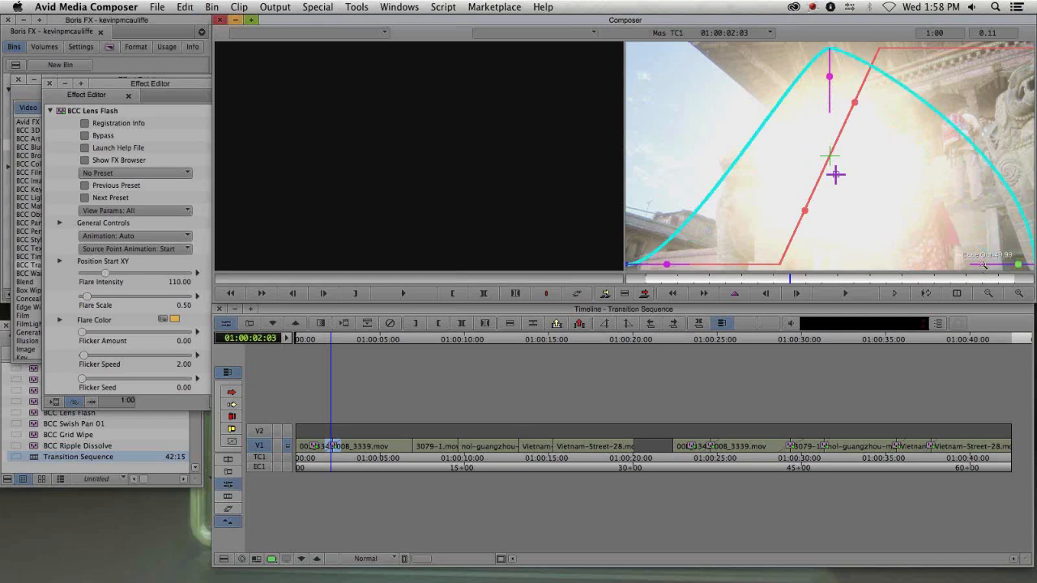
key("super+z")
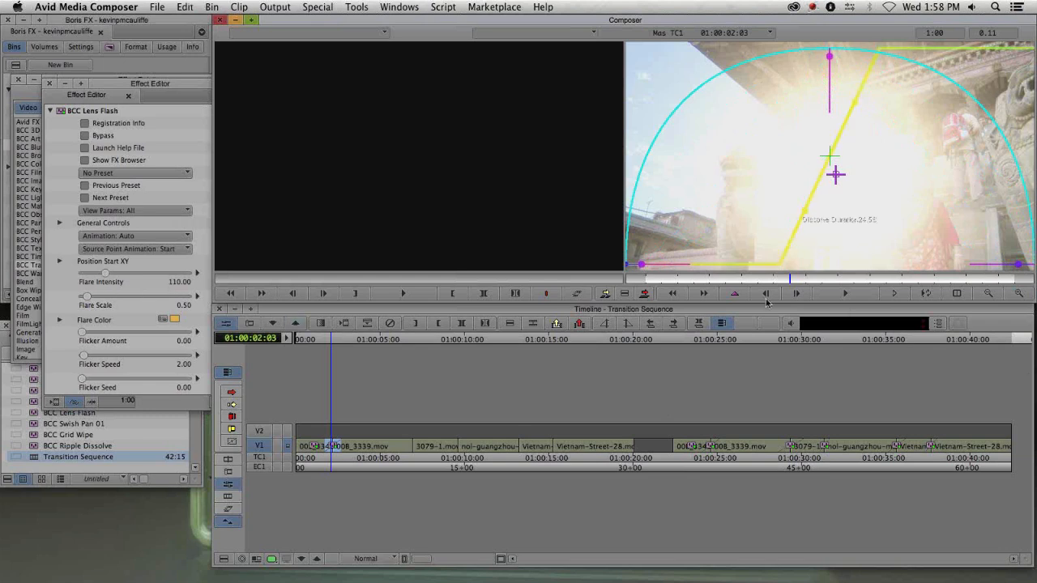
- Toggle Bypass to compare with the original clip and set the Flare Intensity to 120
left_click(84, 136)
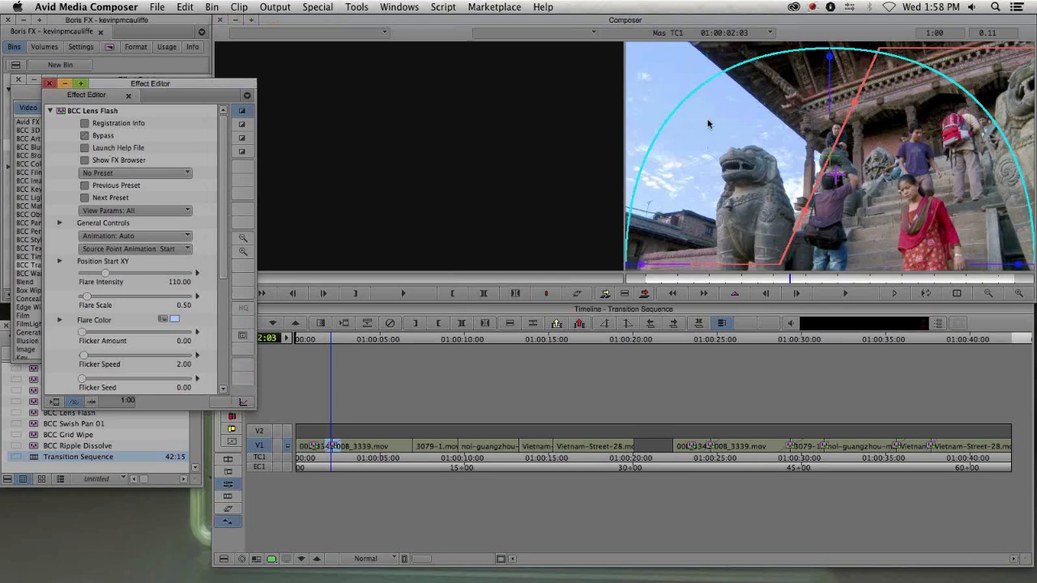
left_click(104, 138)
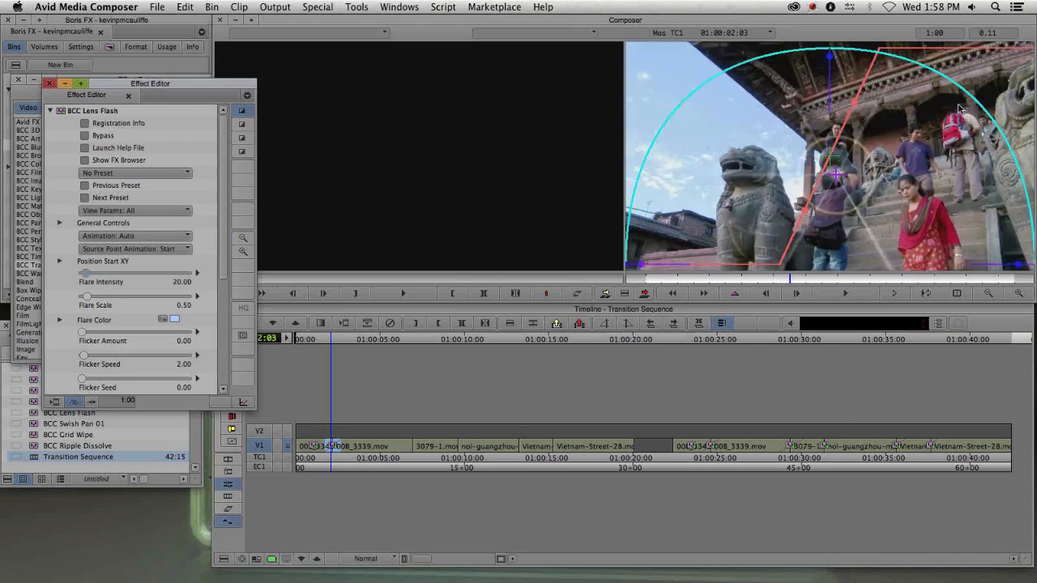
left_click_drag(101, 274, 104, 280)
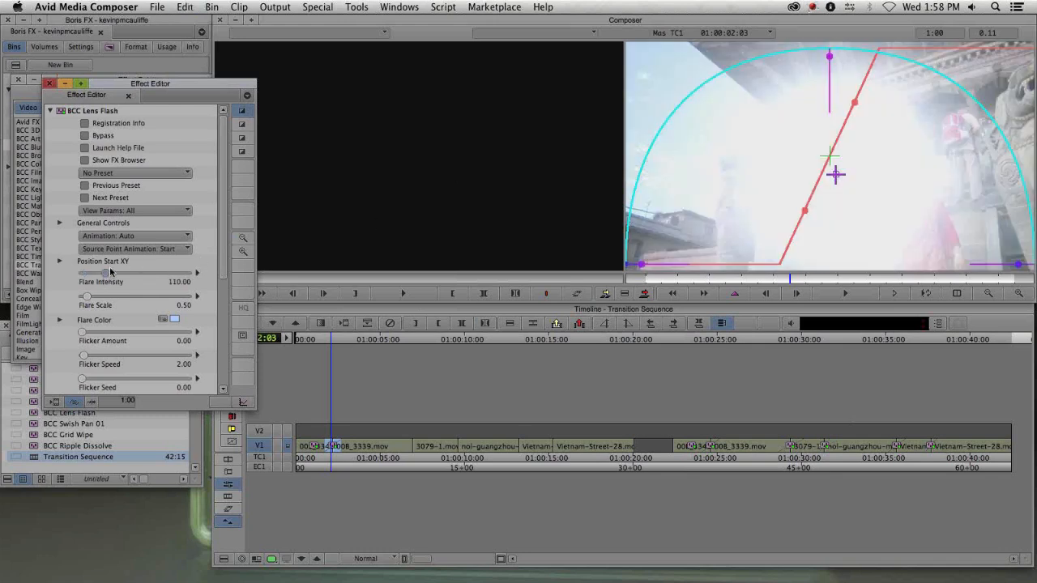
left_click(110, 271)
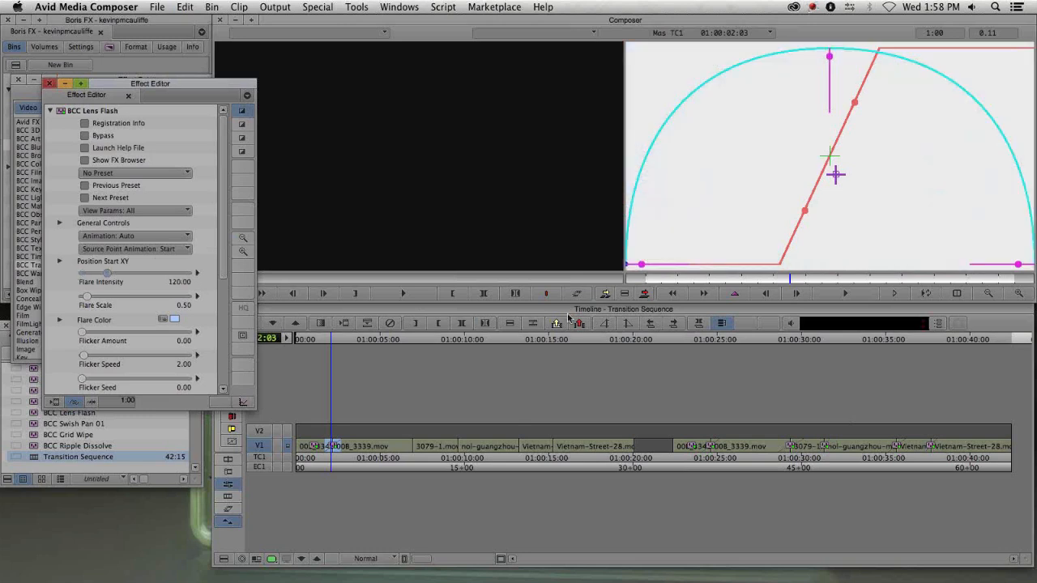
- Close and reopen the transition's Effect Editor and move it beside the Effect Palette
key("super+w")
mouse_move(314, 450)
left_mouse_down()
mouse_move(352, 446)
mouse_move(320, 453)
mouse_move(332, 453)
left_mouse_up()
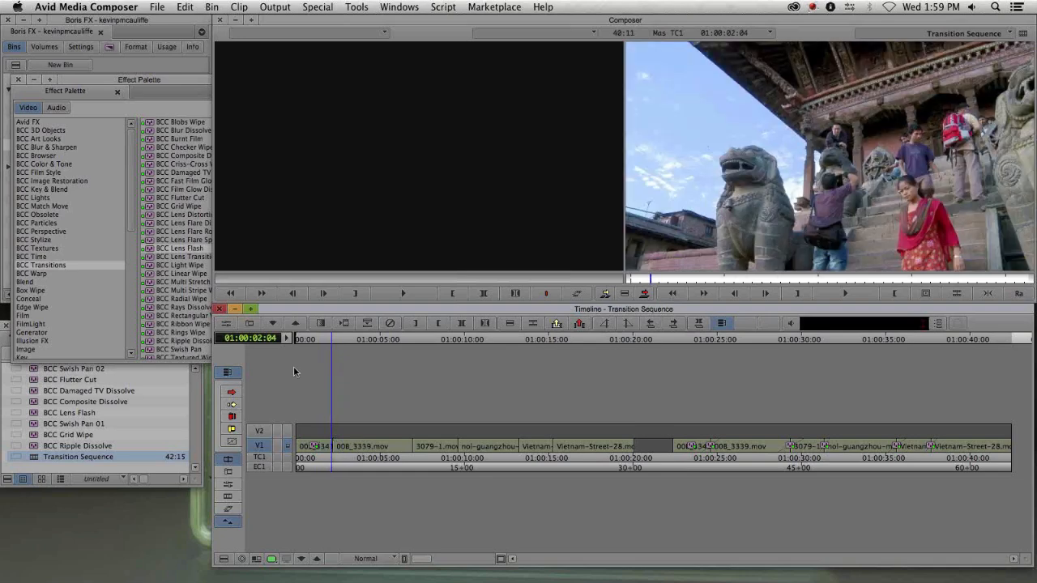
key("super+z")
key("shift+F8")
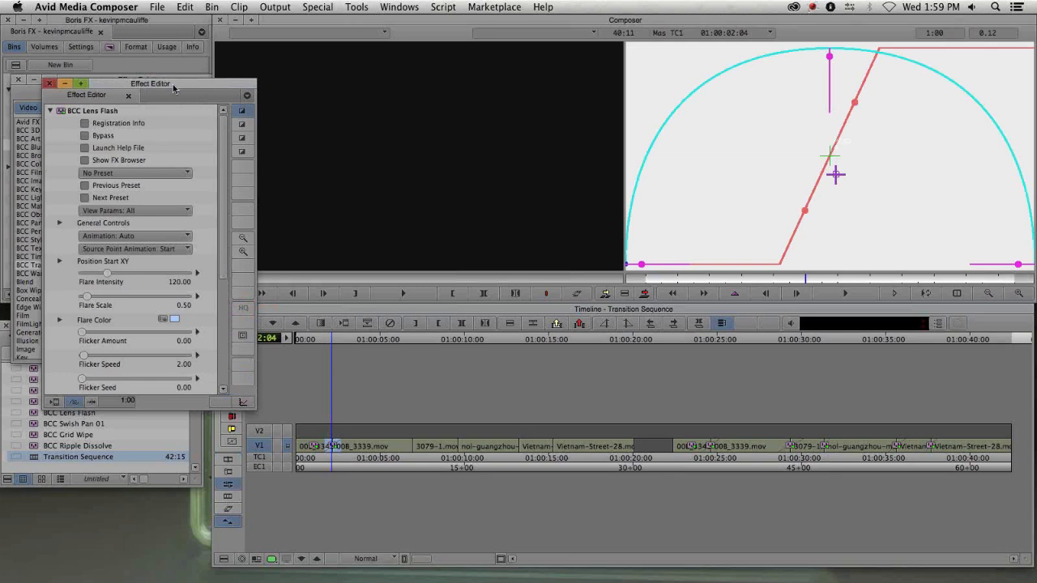
left_click_drag(184, 84, 375, 58)
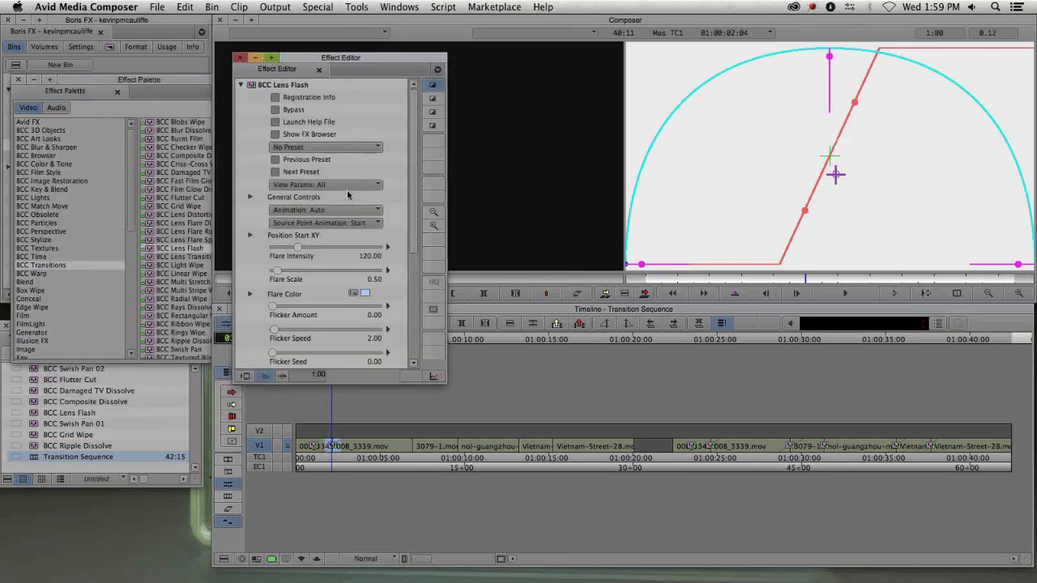
- Save the Lens Flash effect into the 5-Transitions Sequence bin as a template named after the editor plus "'s Transition"
left_click_drag(256, 91, 91, 394)
left_click(90, 369)
type("Kevin")
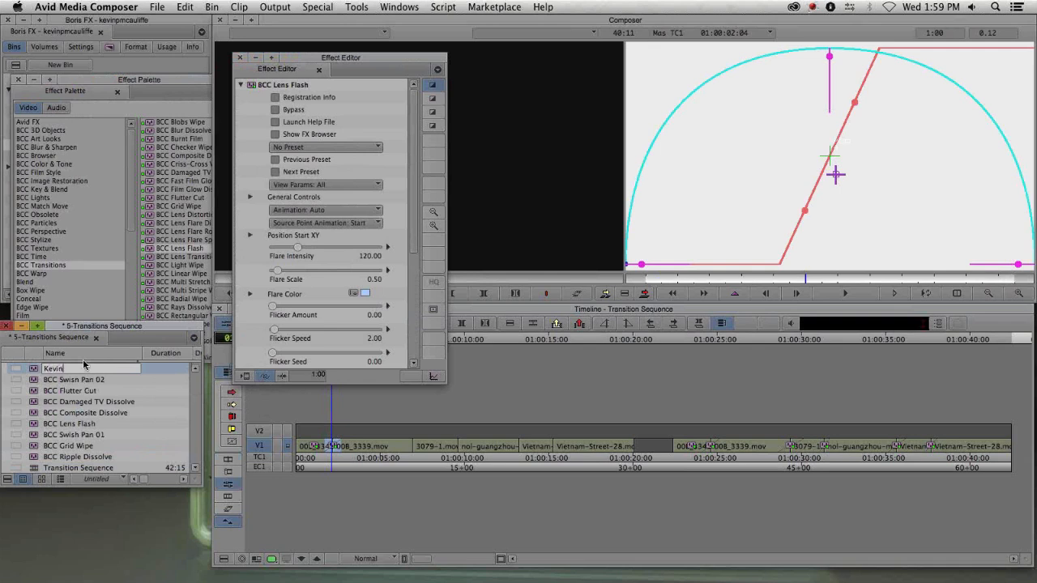
type("'s Transition")
key("Return")
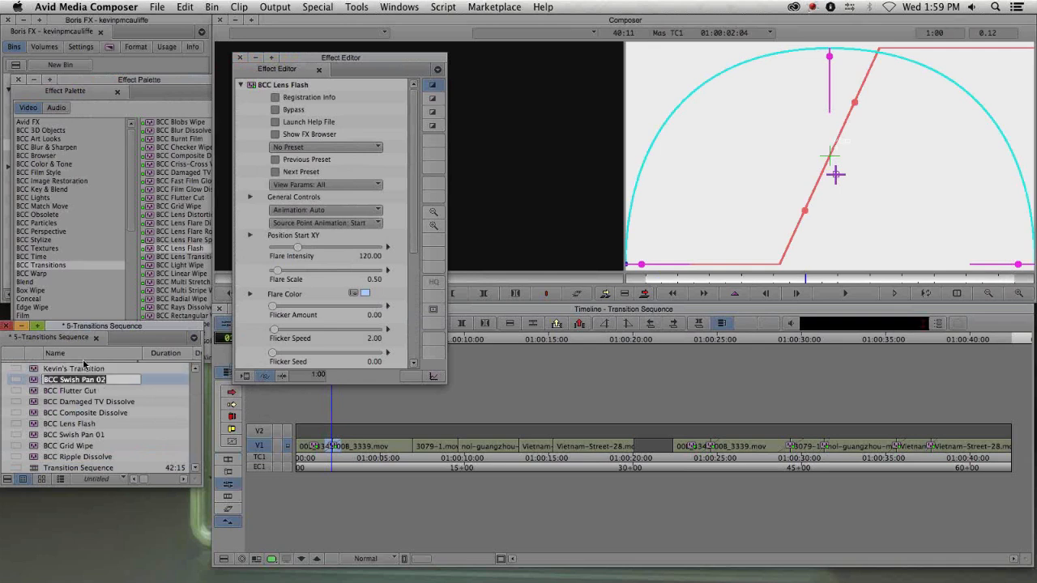
- Apply the saved template to another transition, then reopen the first transition's Lens Flash parameters and scroll through them
left_click(413, 452)
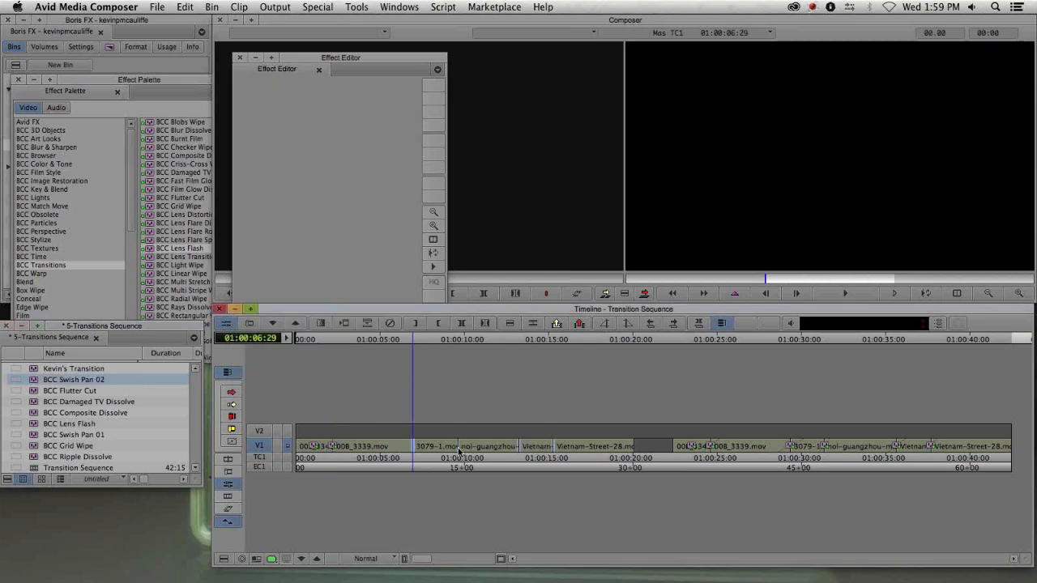
double_click(38, 369)
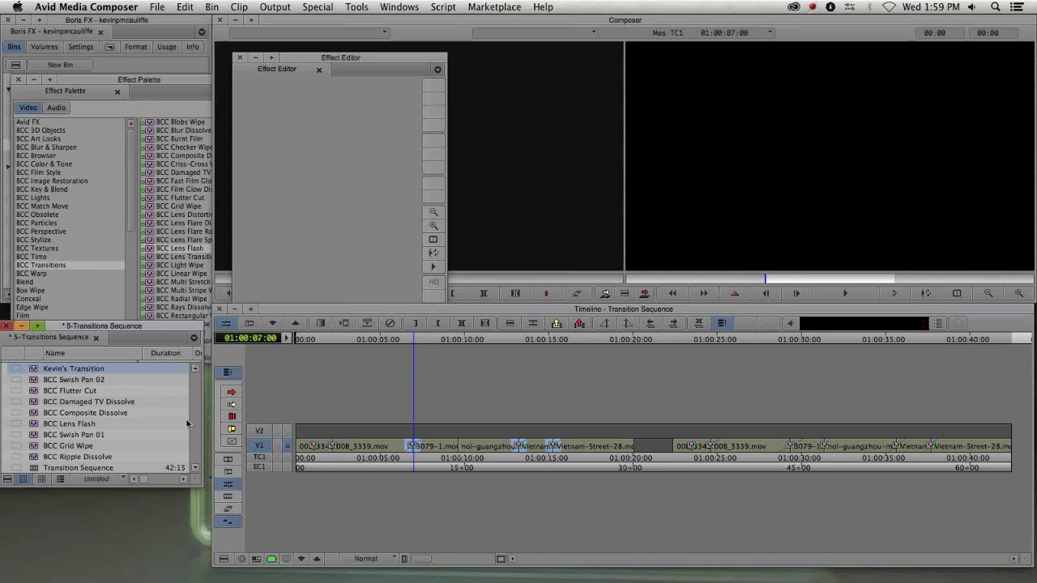
left_click(227, 459)
left_click_drag(389, 458, 511, 459)
left_click_drag(425, 468, 336, 456)
left_click(367, 323)
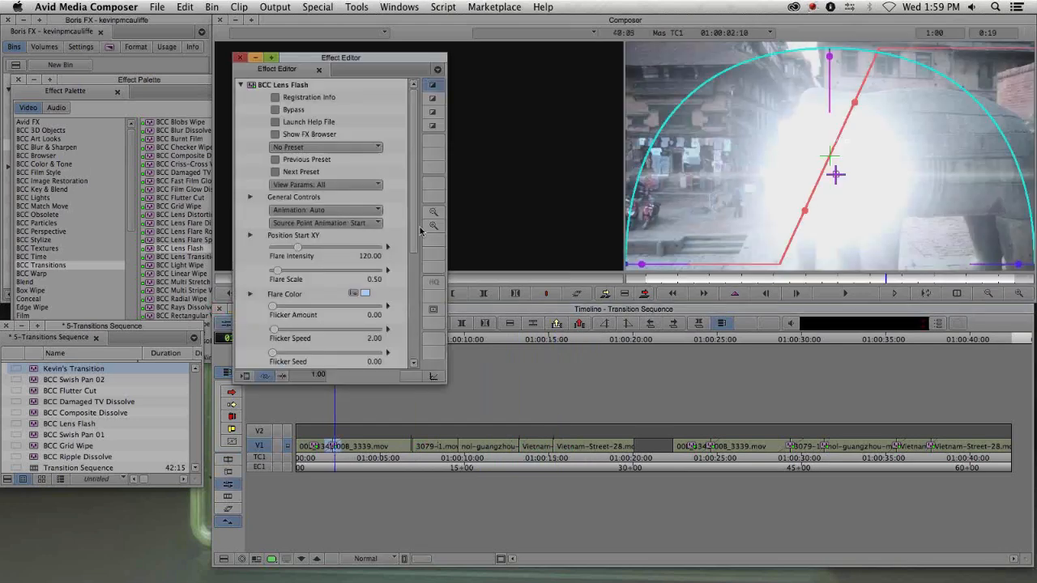
left_click_drag(410, 102, 421, 218)
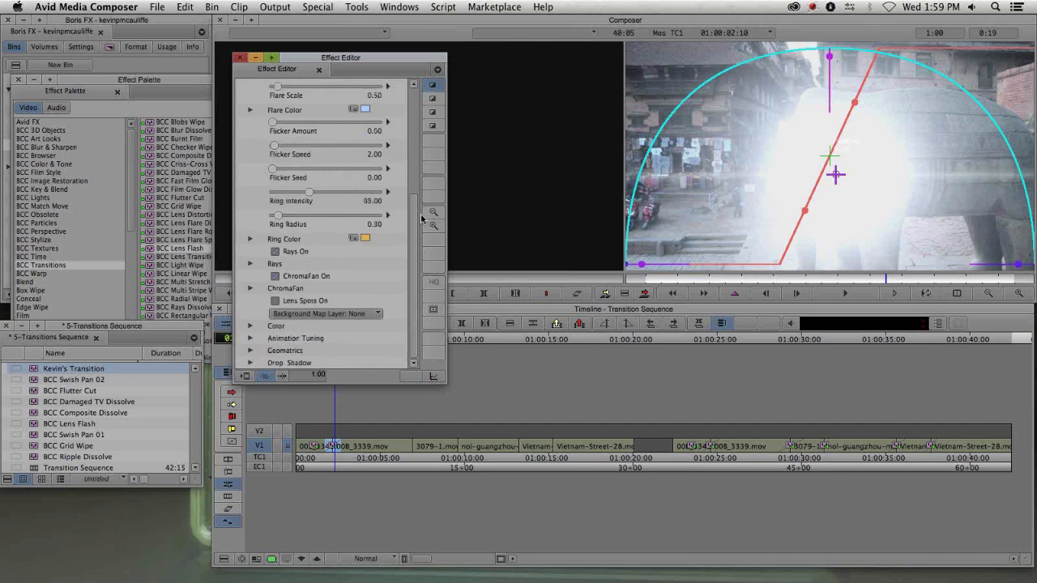
scroll(294, 93, "up", 8)
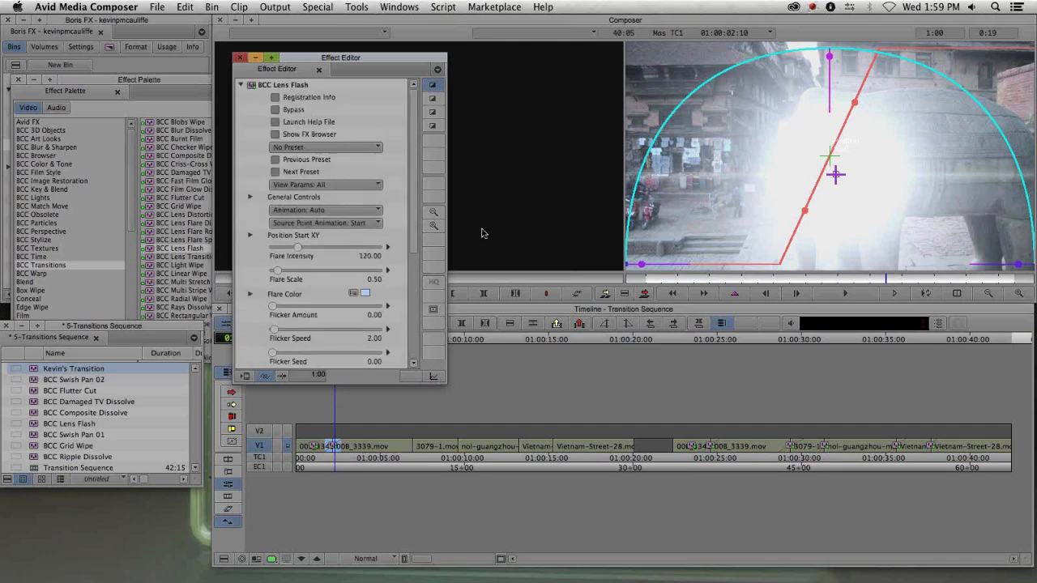
- Replace the first transition's effect with BCC Lens Flare Dissolve from the Effect Palette
left_click(194, 233)
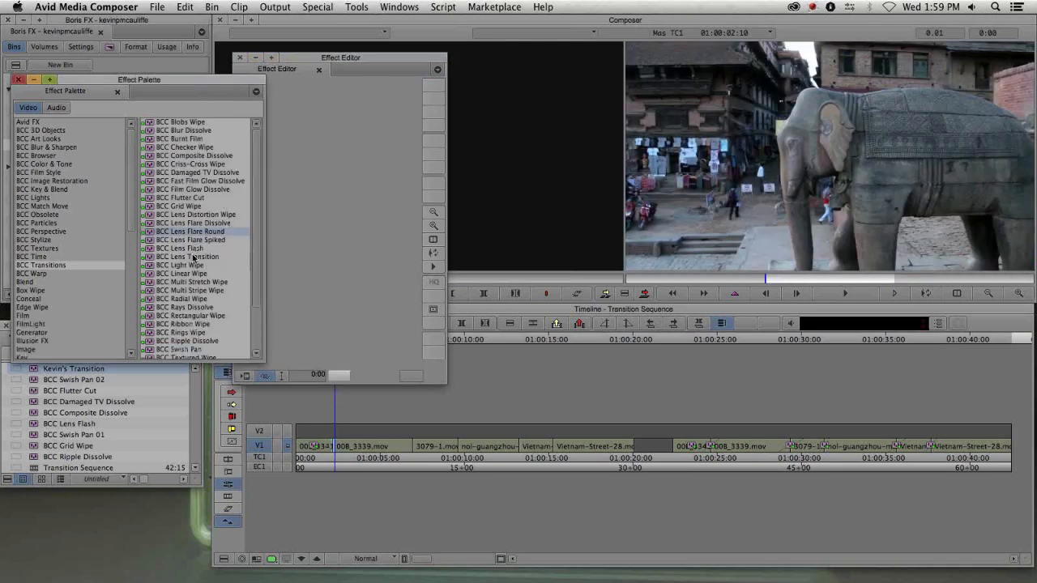
key("Up")
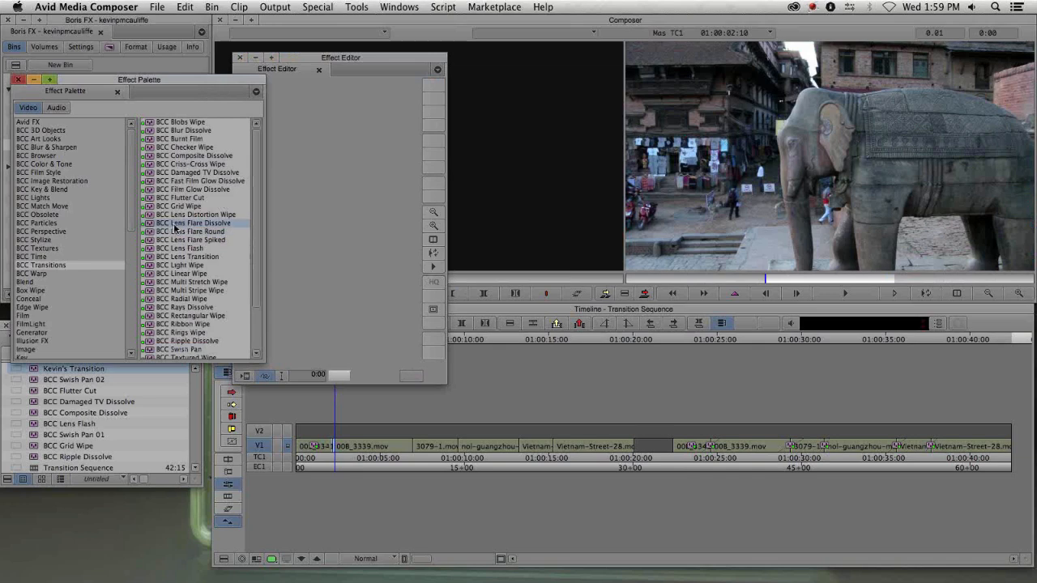
left_click_drag(174, 229, 337, 447)
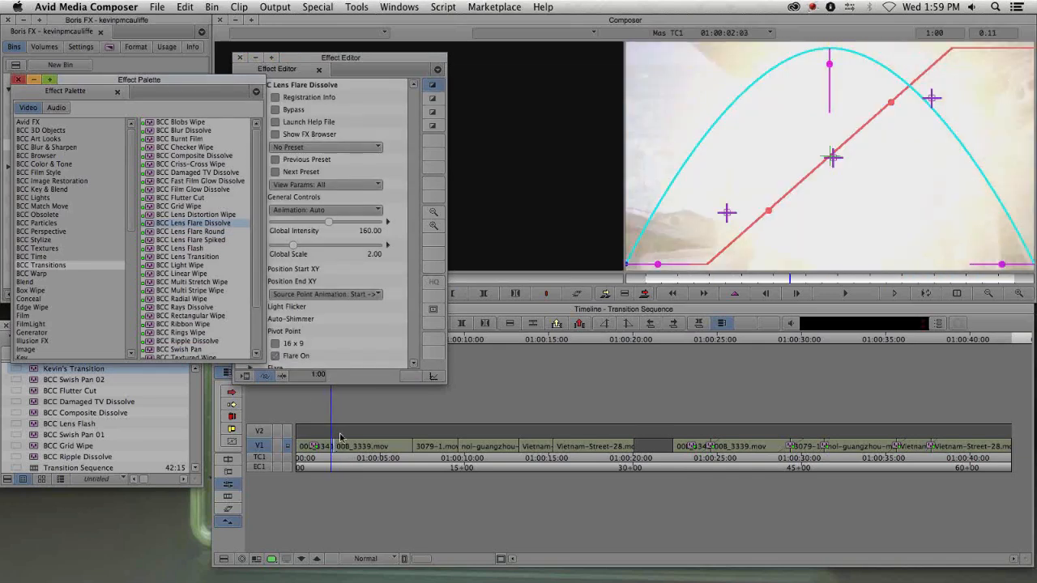
- Move the Effect Editor aside and scroll through the Lens Flare Dissolve parameters
left_click_drag(415, 187, 416, 217)
left_click_drag(413, 246, 415, 144)
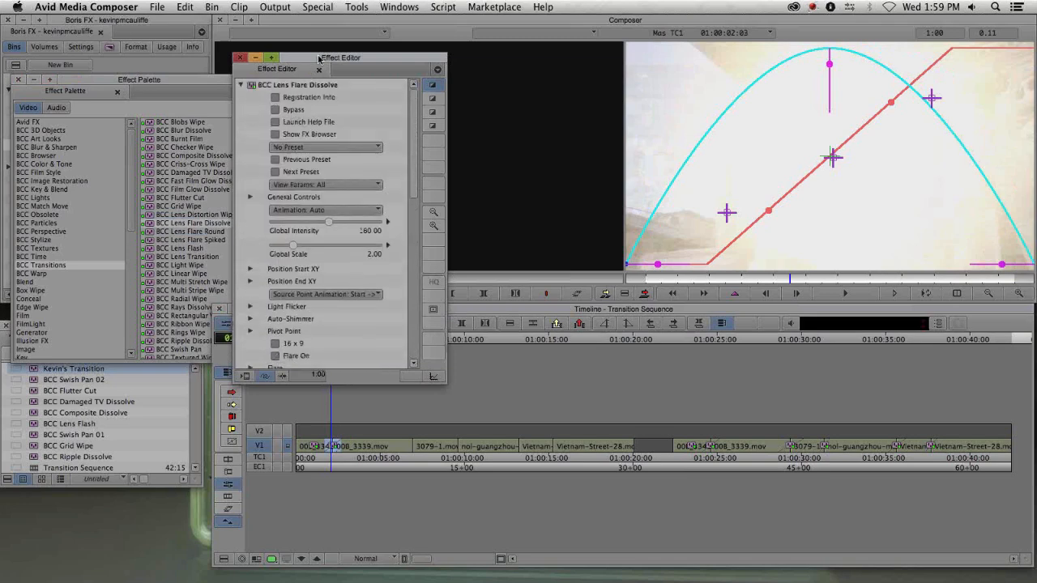
left_click_drag(320, 58, 115, 74)
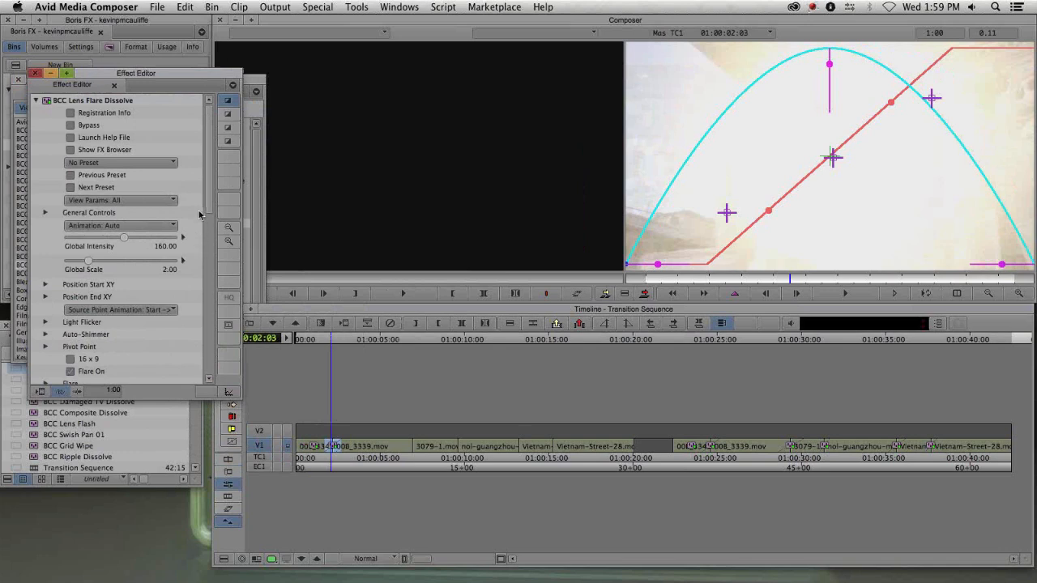
scroll(196, 224, "down", 10)
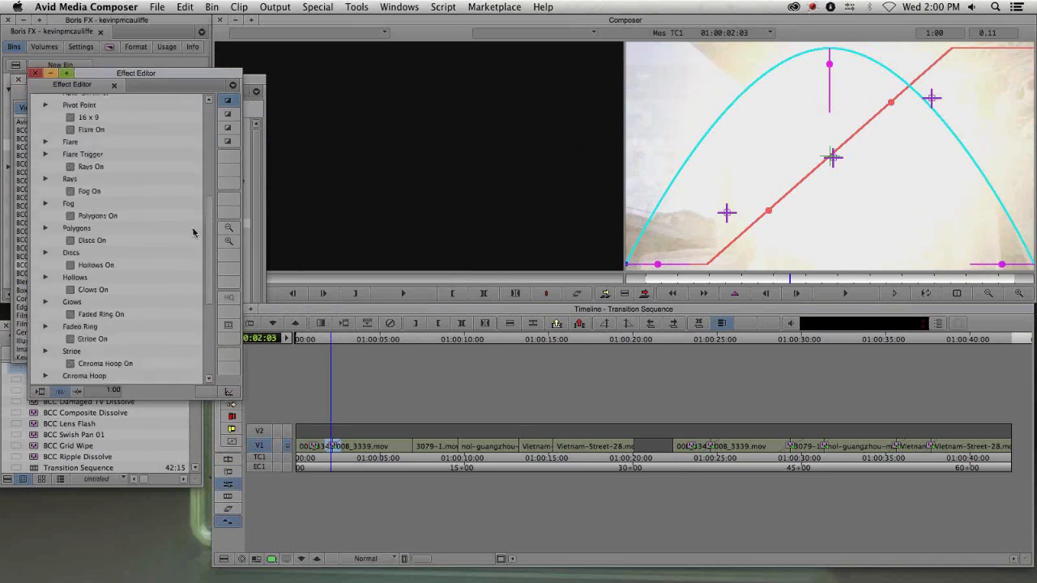
scroll(195, 203, "up", 10)
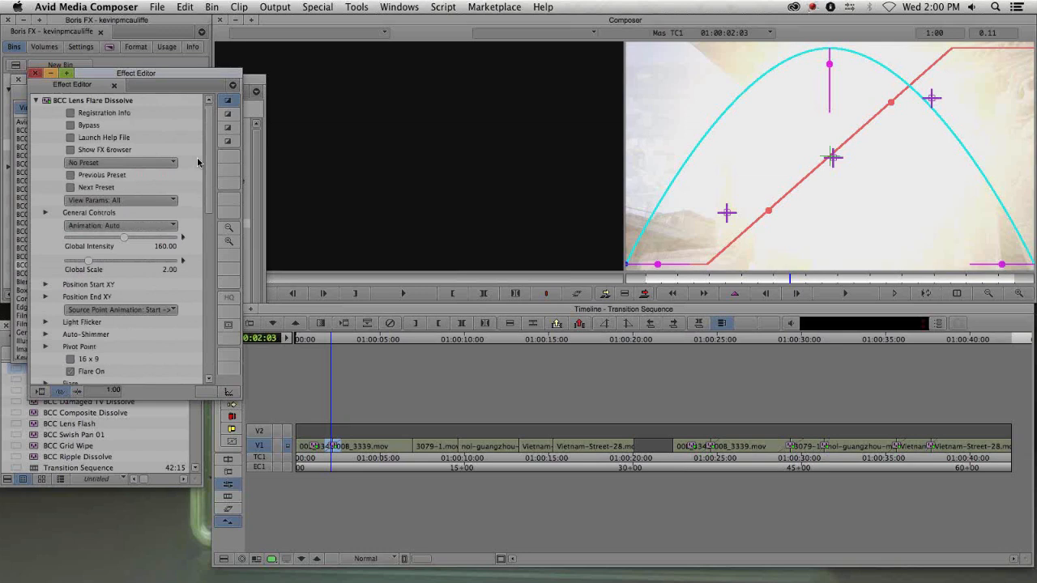
- Remove the Lens Flare Dissolve effect from the first transition and close the Effect Palette and Effect Editor
left_click_drag(121, 71, 122, 183)
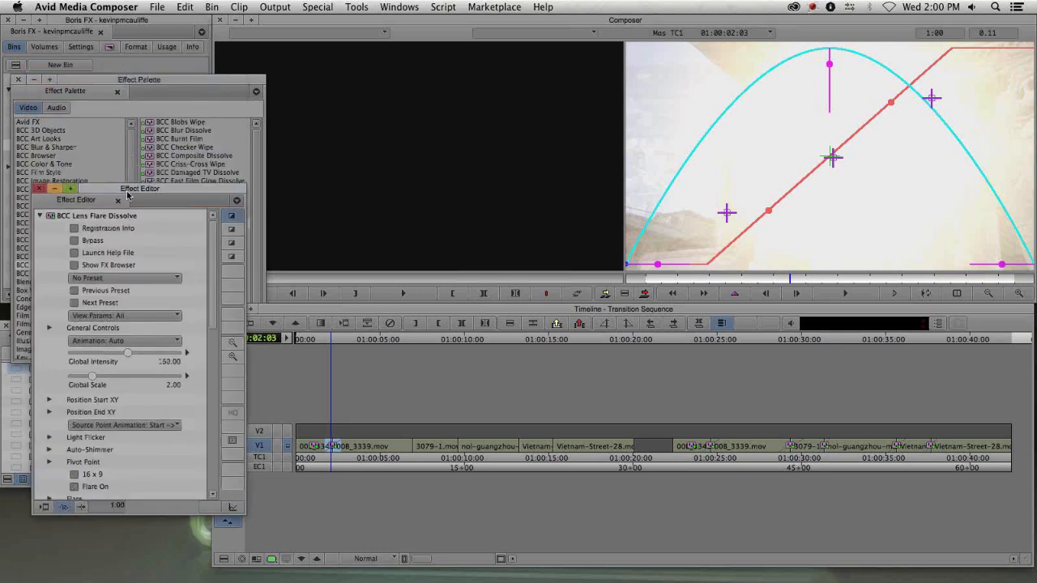
left_click(19, 79)
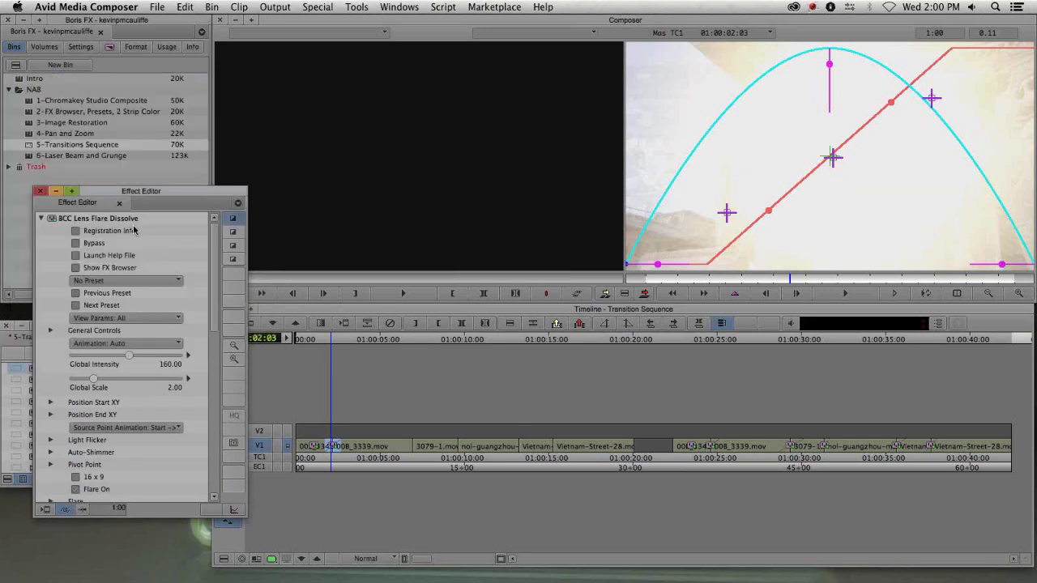
left_click_drag(123, 193, 96, 226)
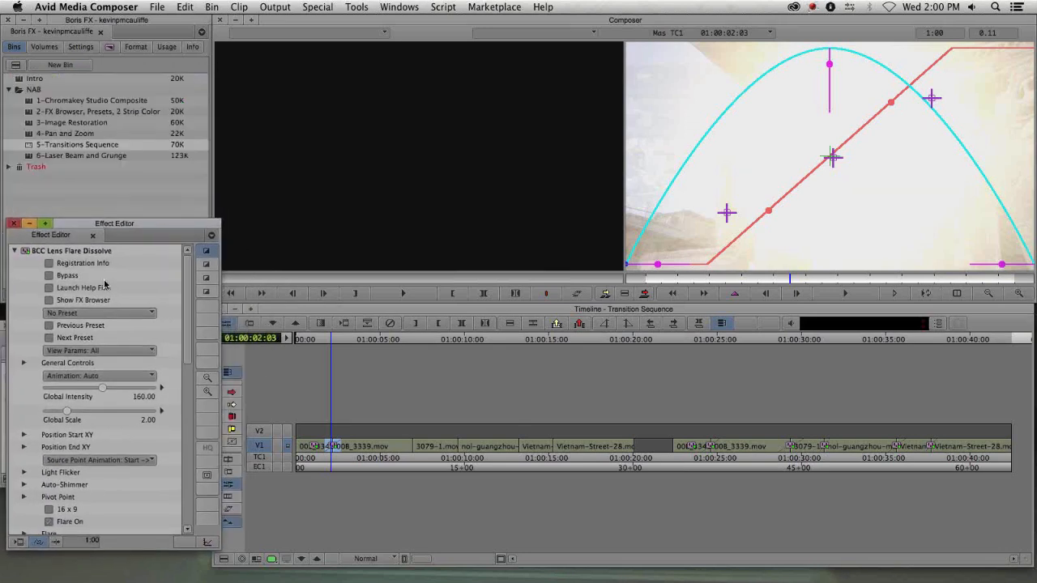
key("Delete")
left_click(14, 224)
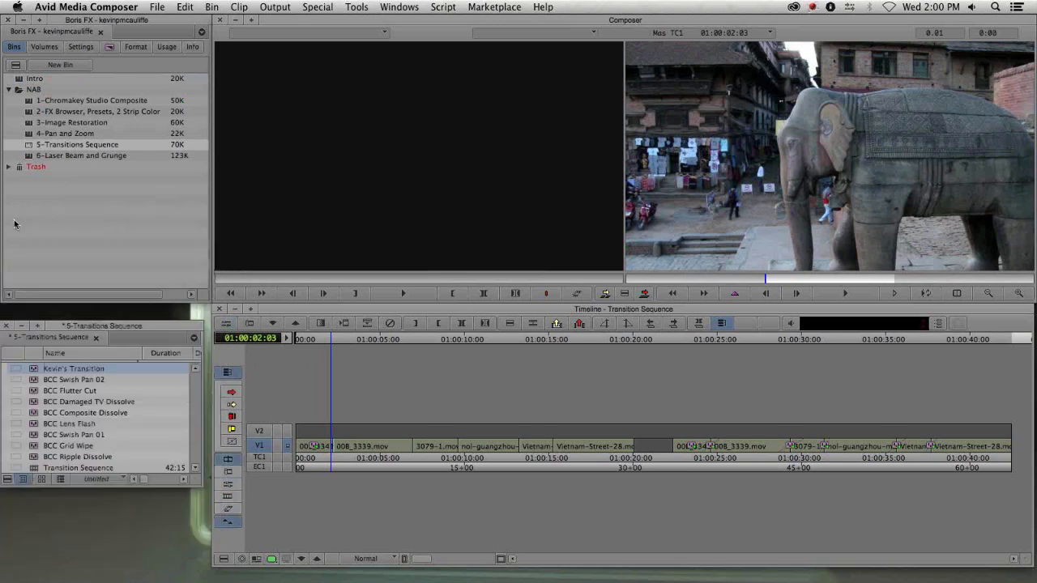
- Apply BCC Damaged TV Dissolve from the Effect Palette to the first transition and open it in the Effect Editor
key("super+8")
left_click(191, 173)
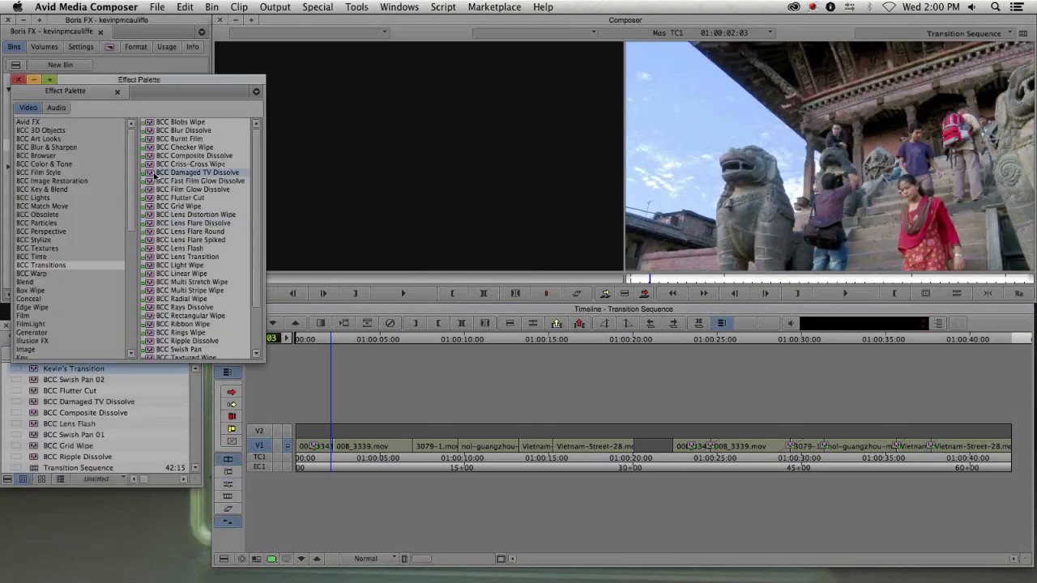
left_click_drag(154, 174, 333, 444)
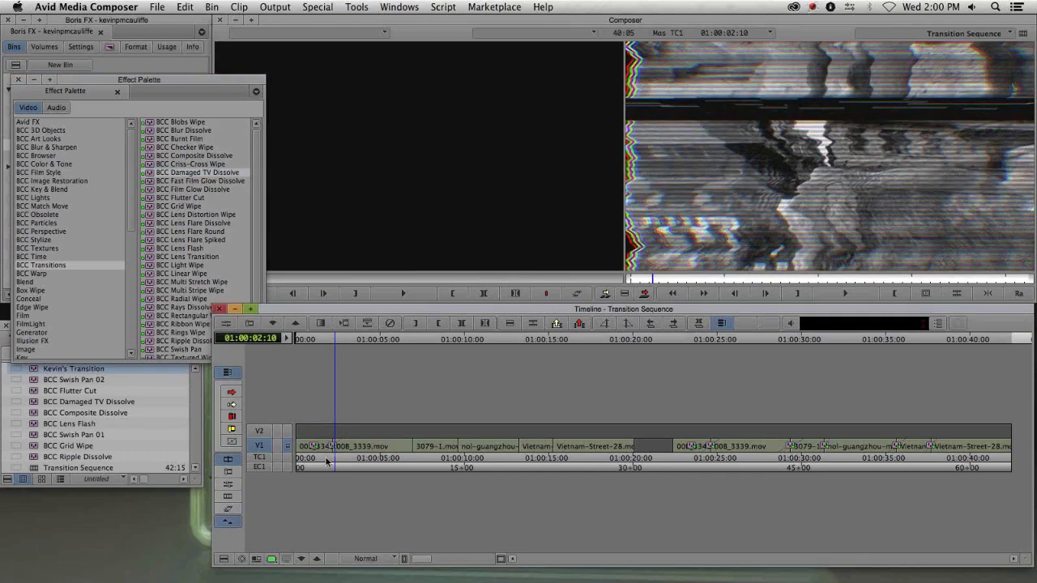
mouse_move(320, 461)
left_mouse_down()
mouse_move(361, 448)
mouse_move(334, 459)
left_mouse_up()
key("F8")
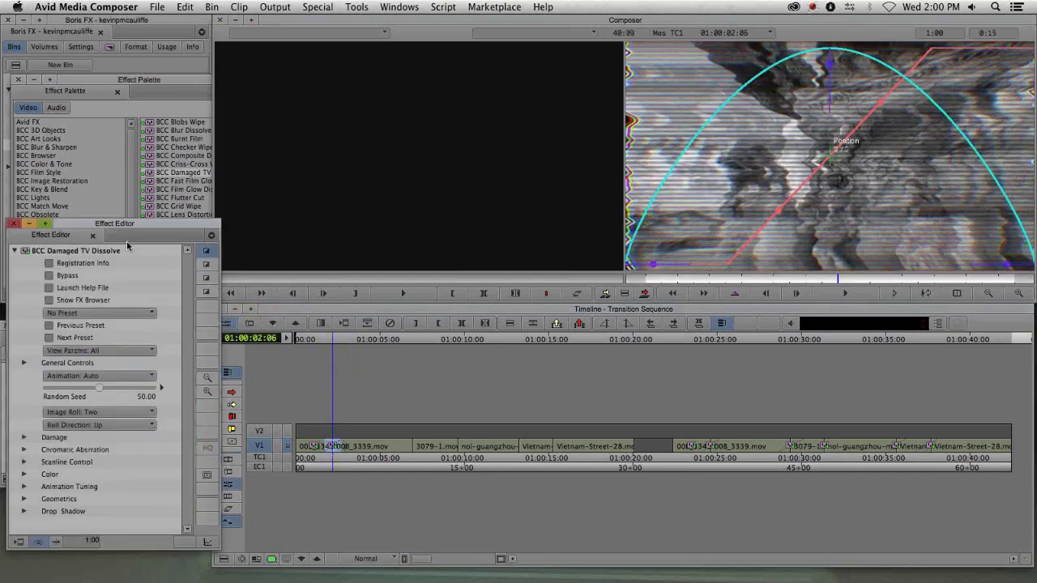
- Browse the Damaged TV Dissolve preset list without choosing a preset
left_click_drag(136, 224, 241, 123)
left_click(225, 214)
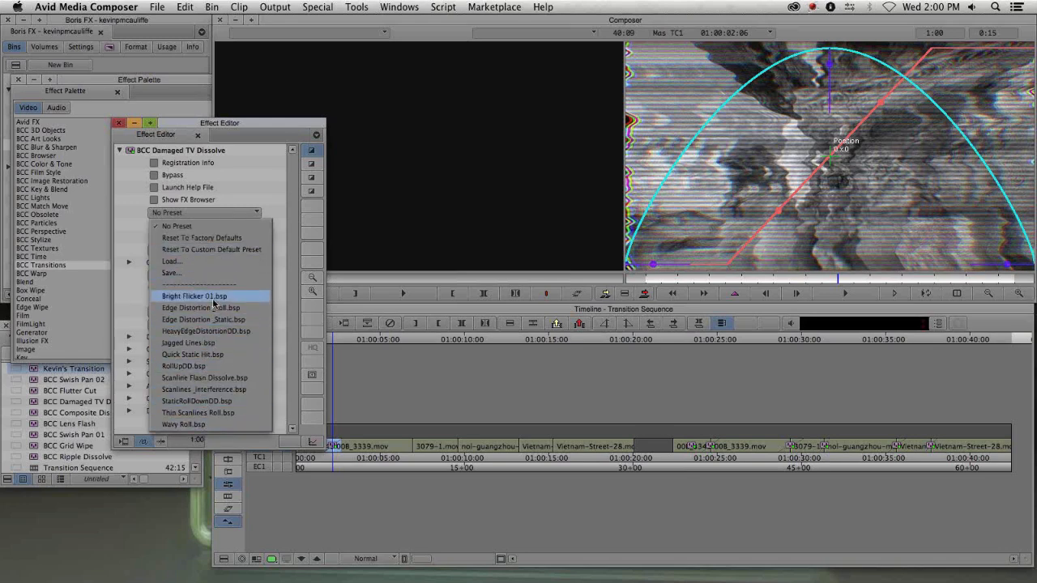
left_click(137, 310)
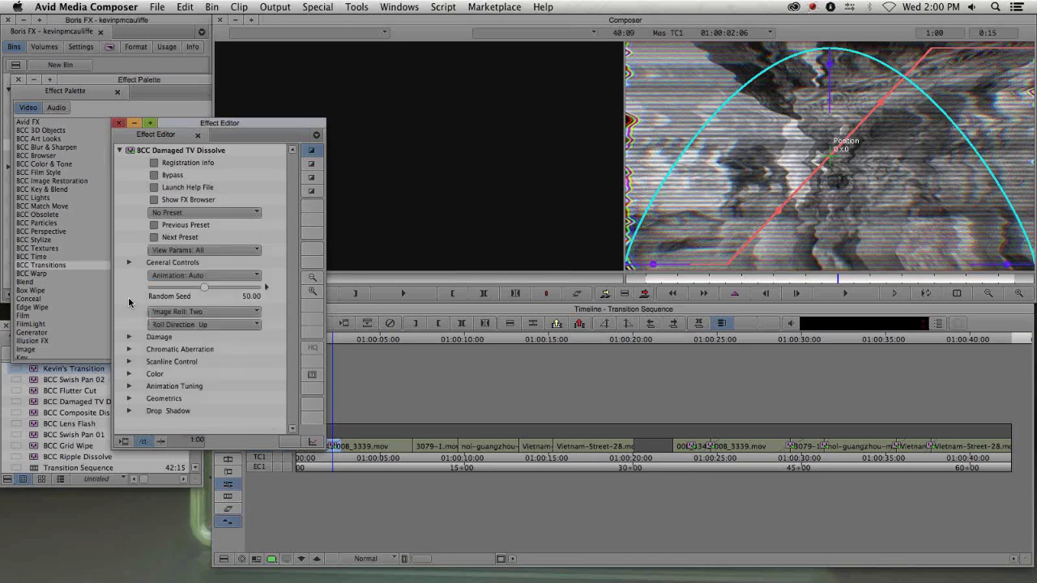
- Adjust the Damage Roll Offset to 20, and set Scanline Control Thickness to 30 and Spacing to about 34.4
left_click(128, 337)
left_click_drag(213, 349, 239, 349)
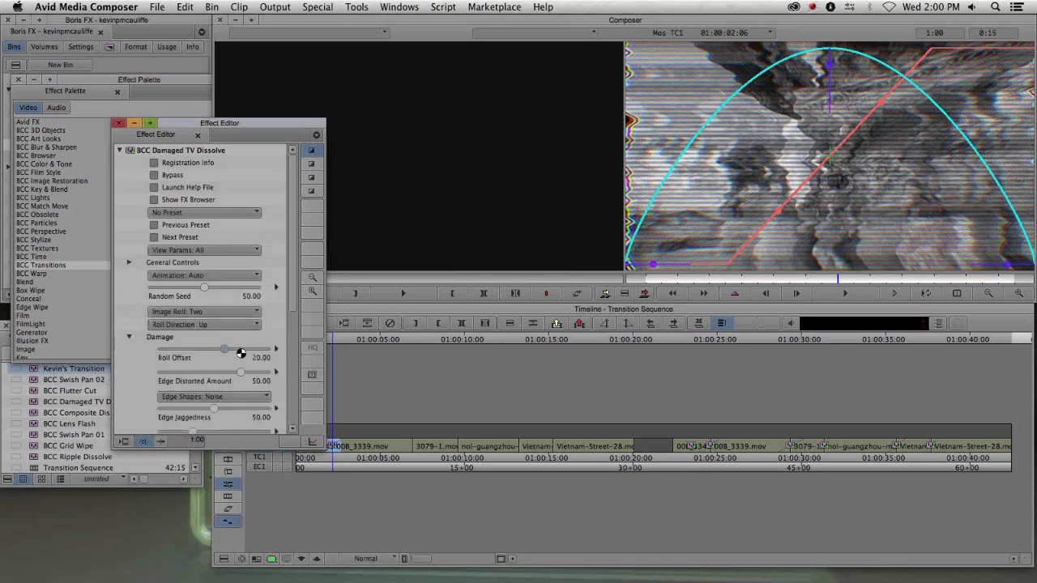
left_click(129, 337)
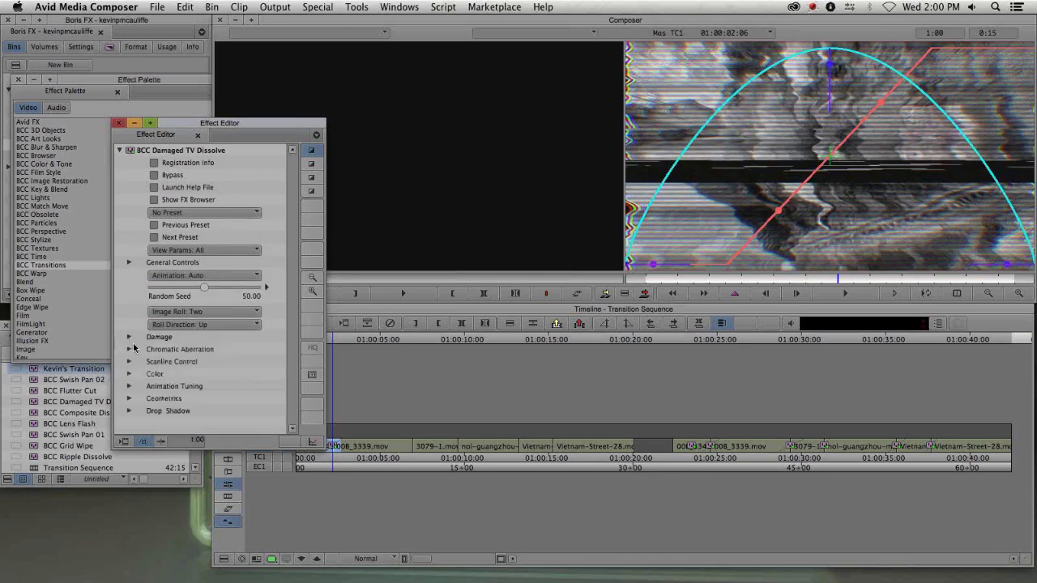
left_click(129, 362)
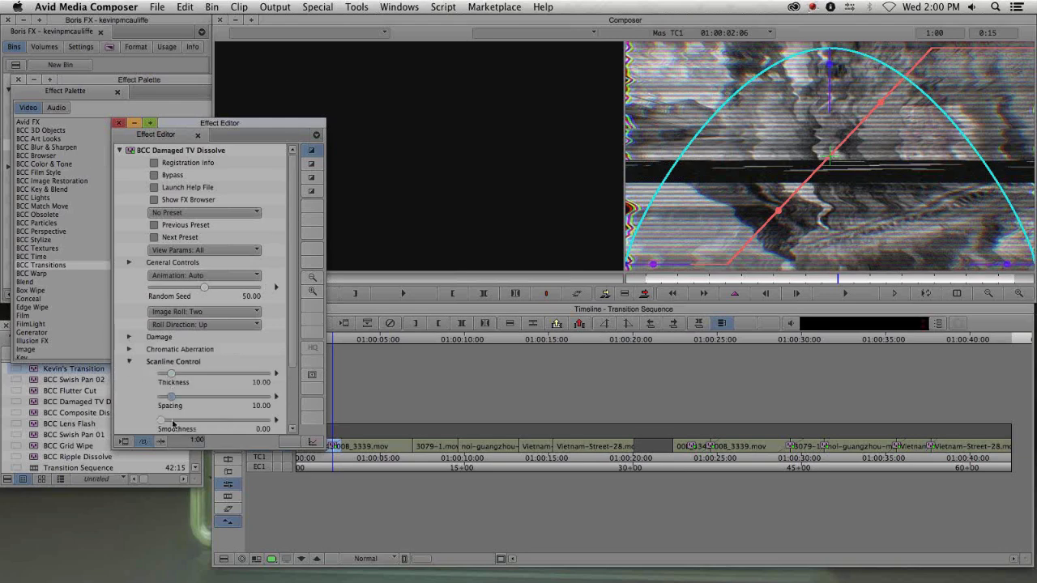
left_click_drag(173, 397, 191, 377)
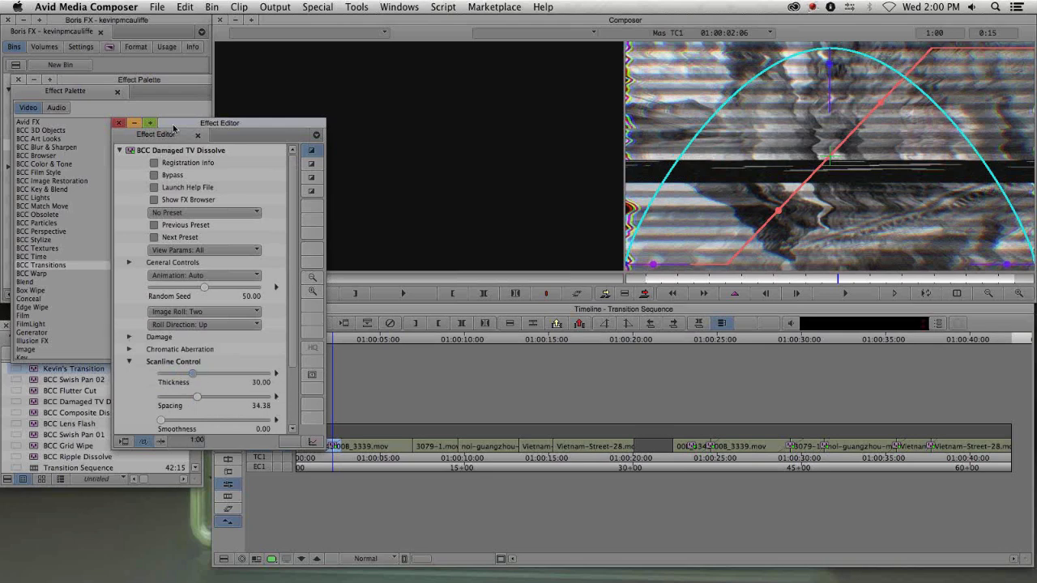
- Close the Effect Editor, the Effect Palette and the 5-Transitions Sequence bin
left_click_drag(173, 128, 296, 209)
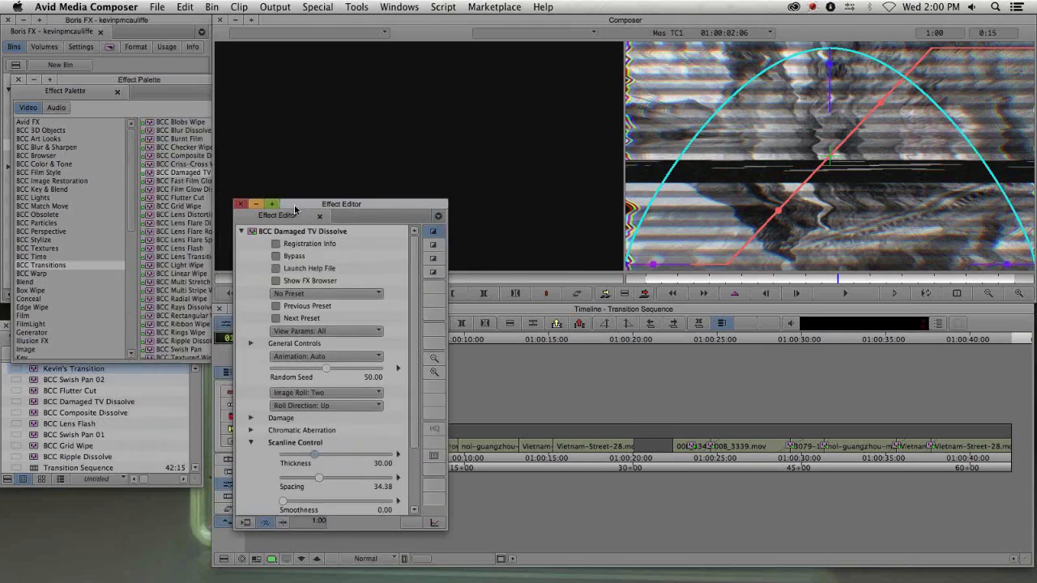
left_click(240, 204)
left_click(81, 81)
left_click(19, 81)
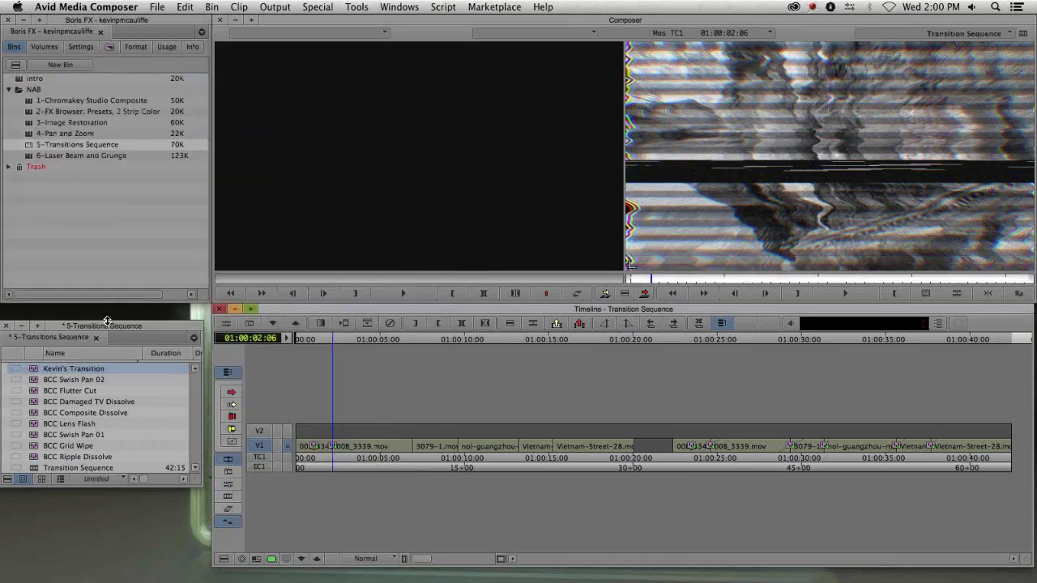
left_click(14, 323)
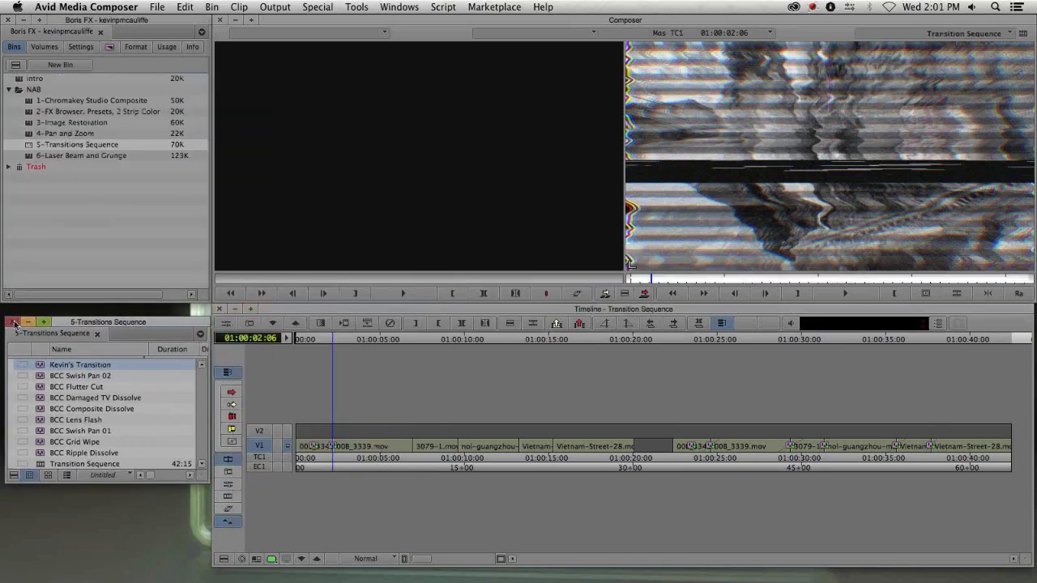
- Open the 6-Laser Beam and Grunge bin and load the Laser Beam and Grunge sequence
double_click(50, 155)
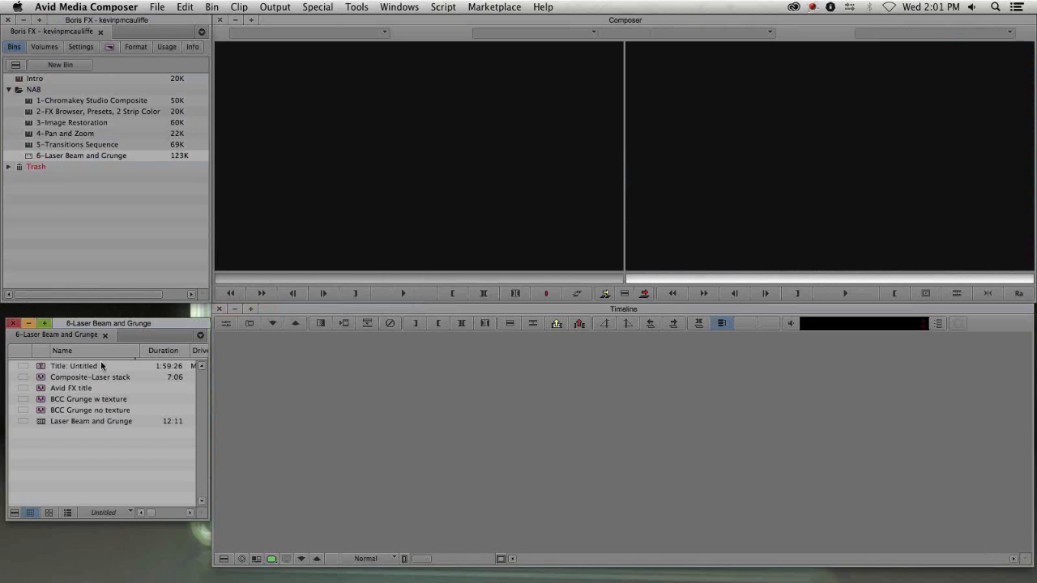
double_click(76, 421)
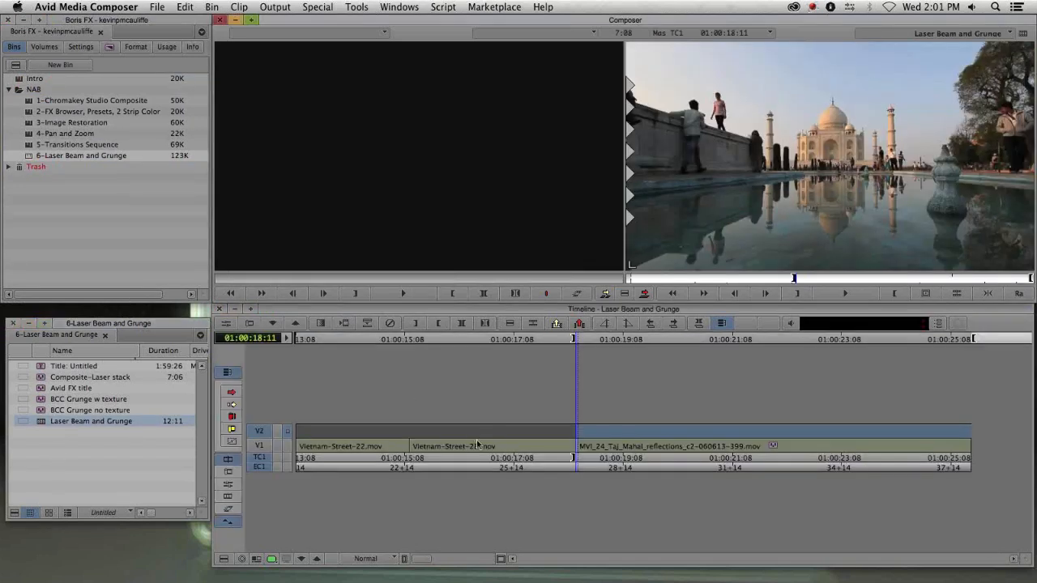
- Park the playhead at about 01:00:14:25 within the first Vietnam-Street clip
left_click(478, 443)
left_click_drag(478, 444, 372, 447)
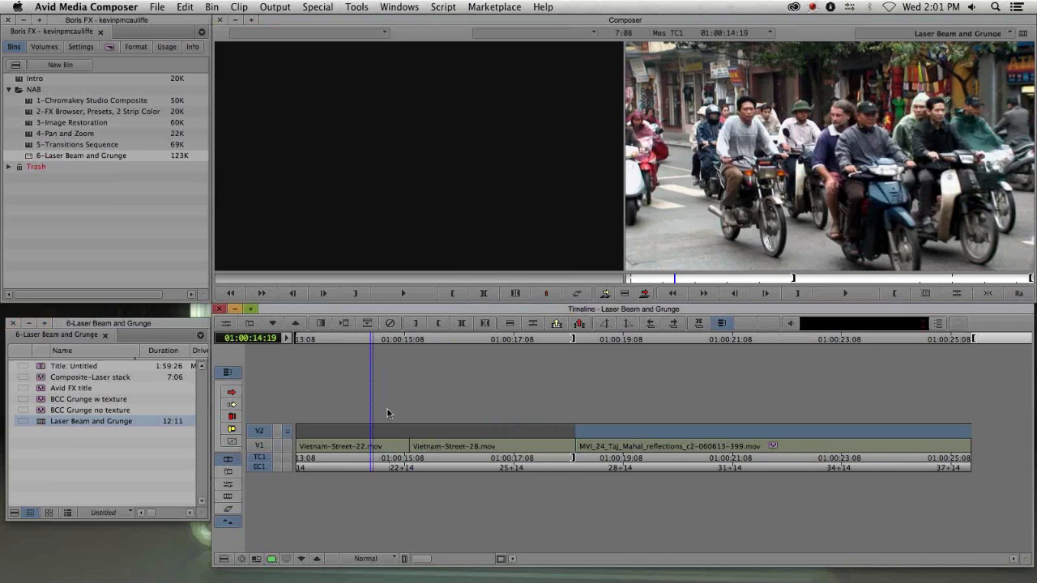
left_click_drag(379, 440, 371, 440)
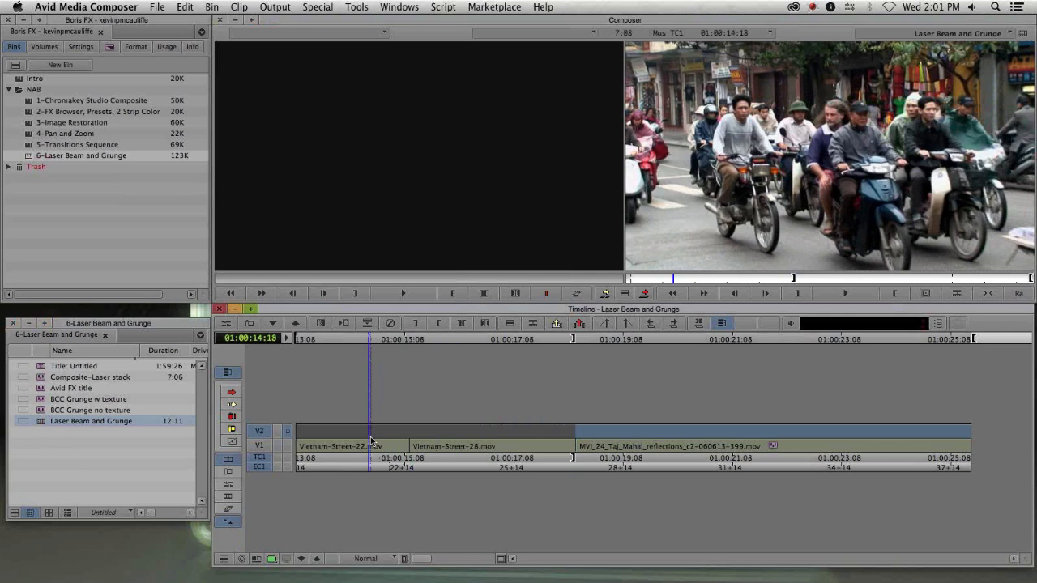
left_click_drag(371, 442, 370, 442)
mouse_move(384, 442)
left_mouse_down()
mouse_move(451, 442)
mouse_move(384, 442)
left_mouse_up()
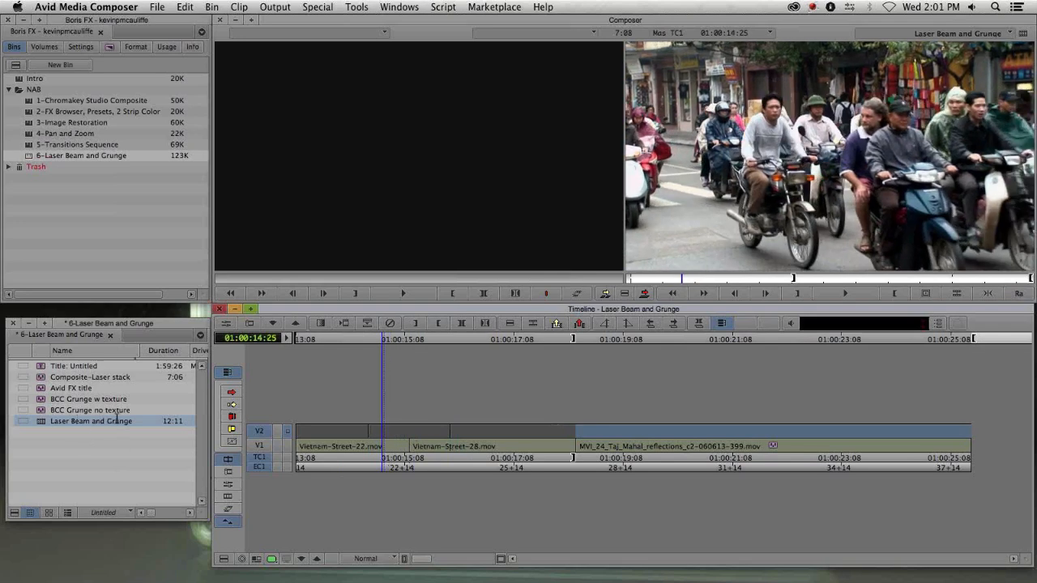
- Apply BCC Grunge from the BCC Stylize category to the V2 filler above the first Vietnam-Street clip
key("super+8")
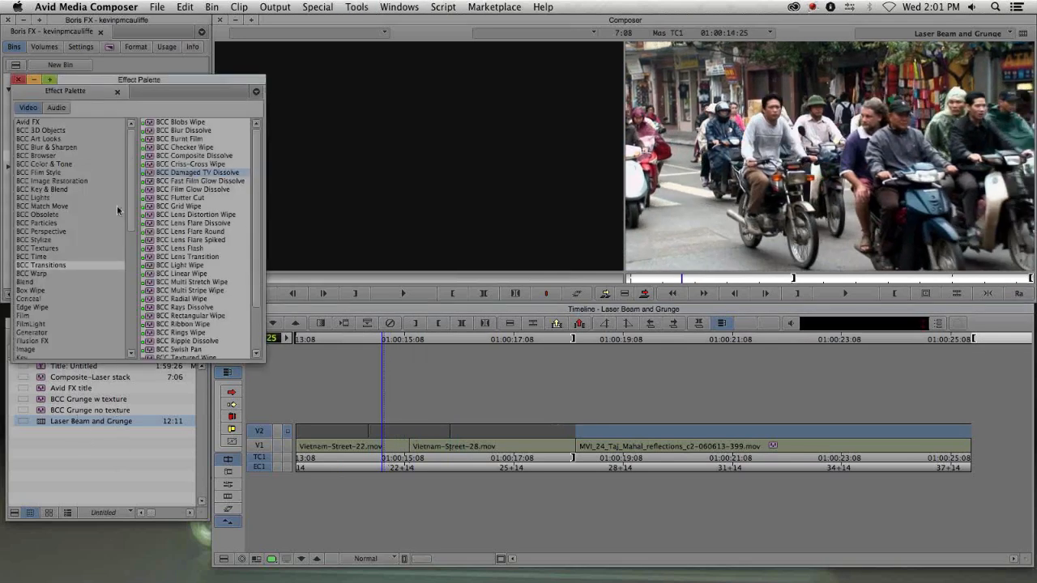
left_click(43, 240)
left_click(188, 216)
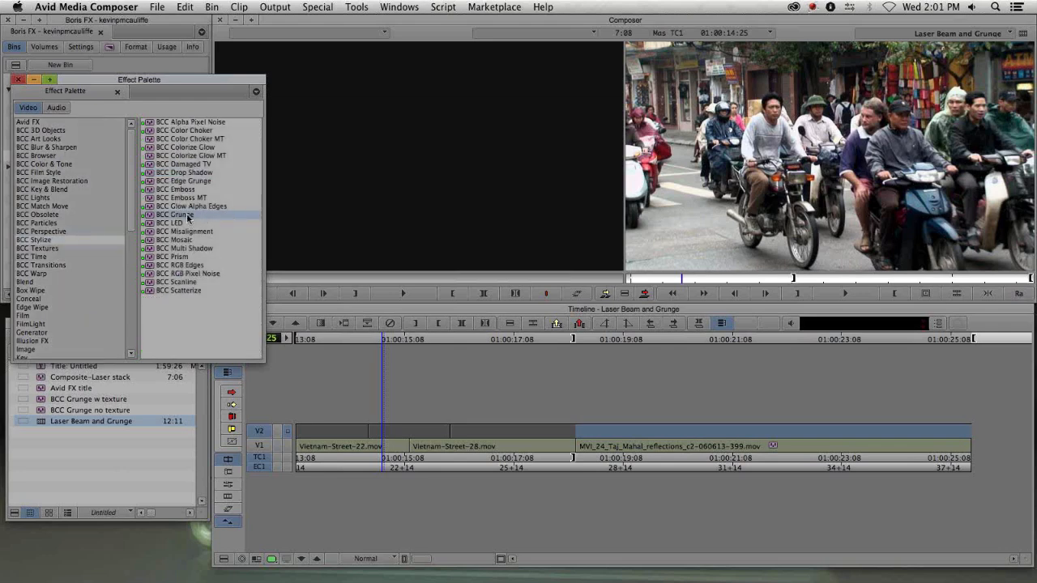
left_click(193, 181)
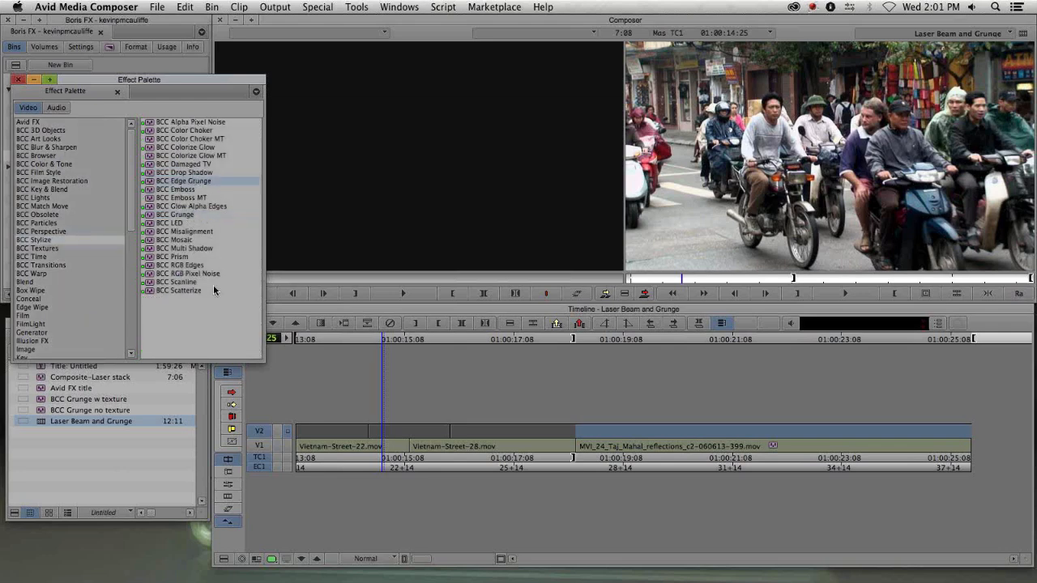
left_click_drag(184, 216, 421, 433)
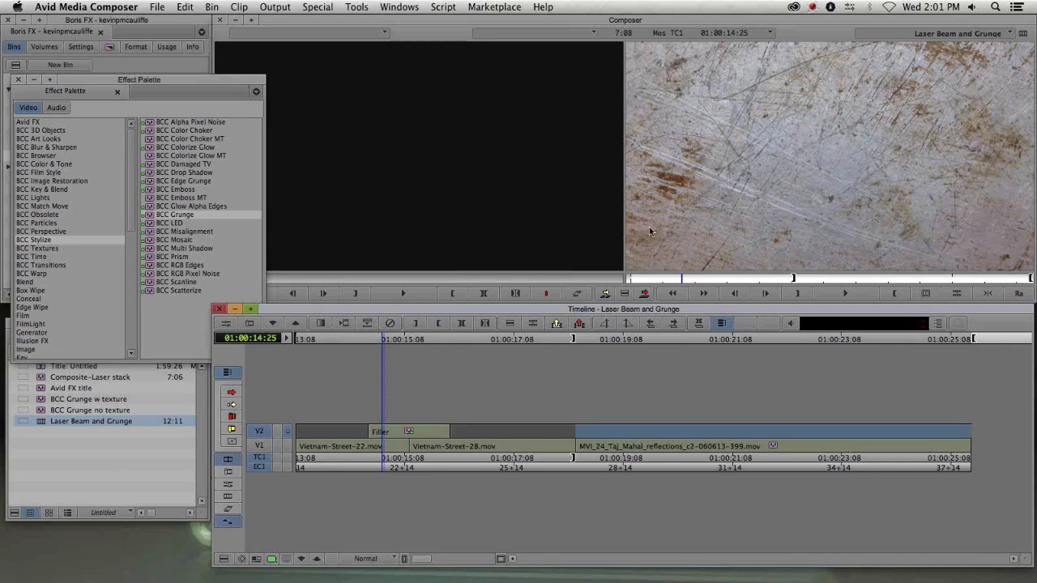
- Open the Grunge effect's parameters and set its texture to VV_OldCardboardPack_02
key("shift+F10")
left_click_drag(381, 207, 268, 72)
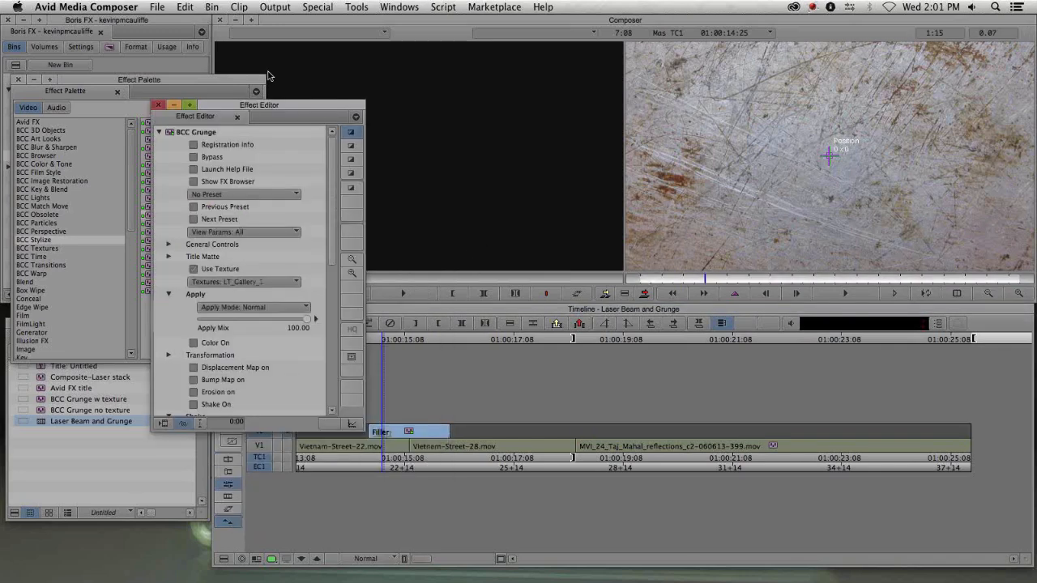
left_click(200, 230)
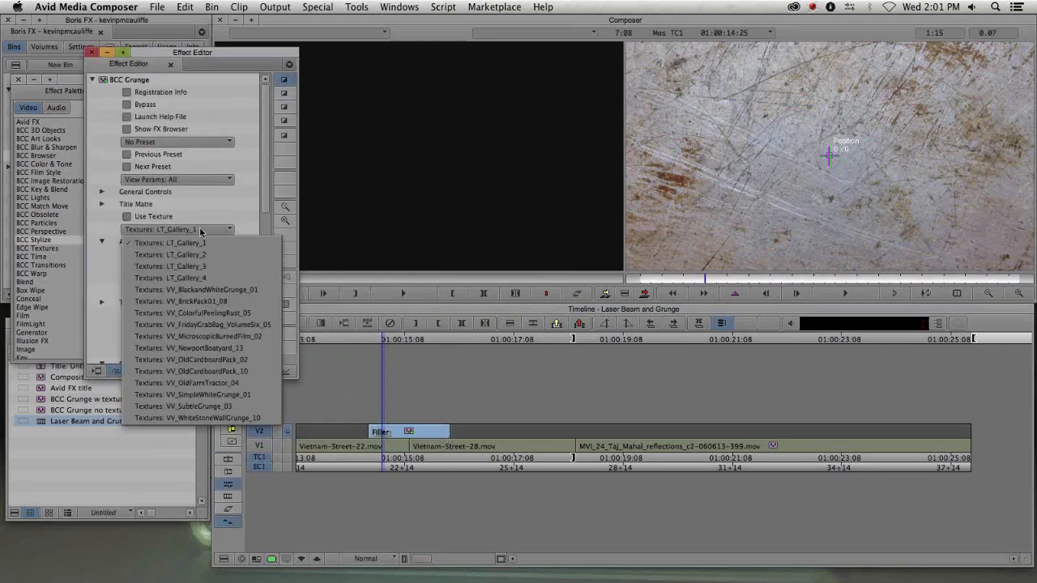
left_click(212, 360)
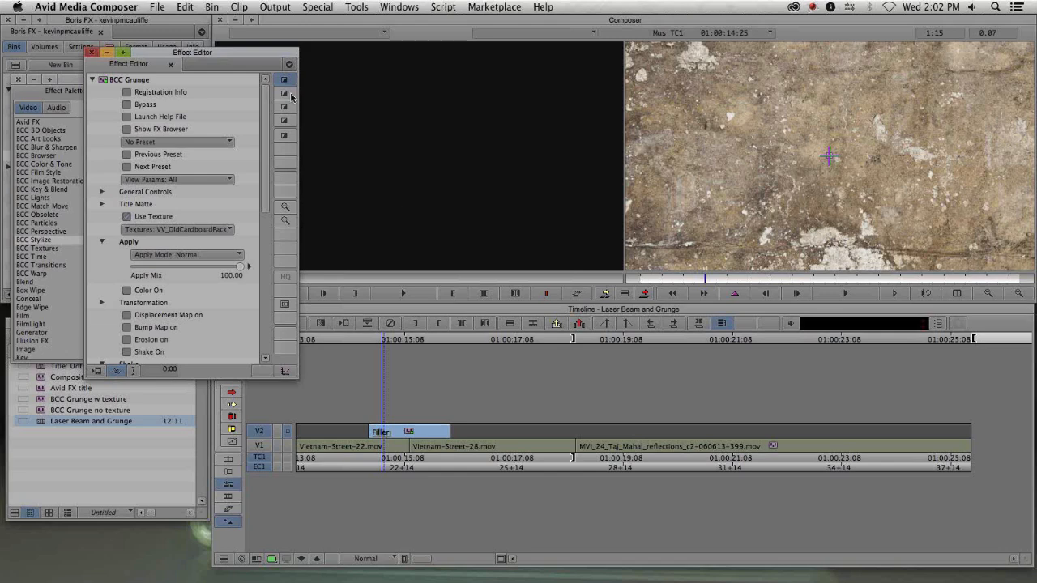
- Turn off the Grunge effect's Use Texture option
left_click_drag(213, 53, 158, 41)
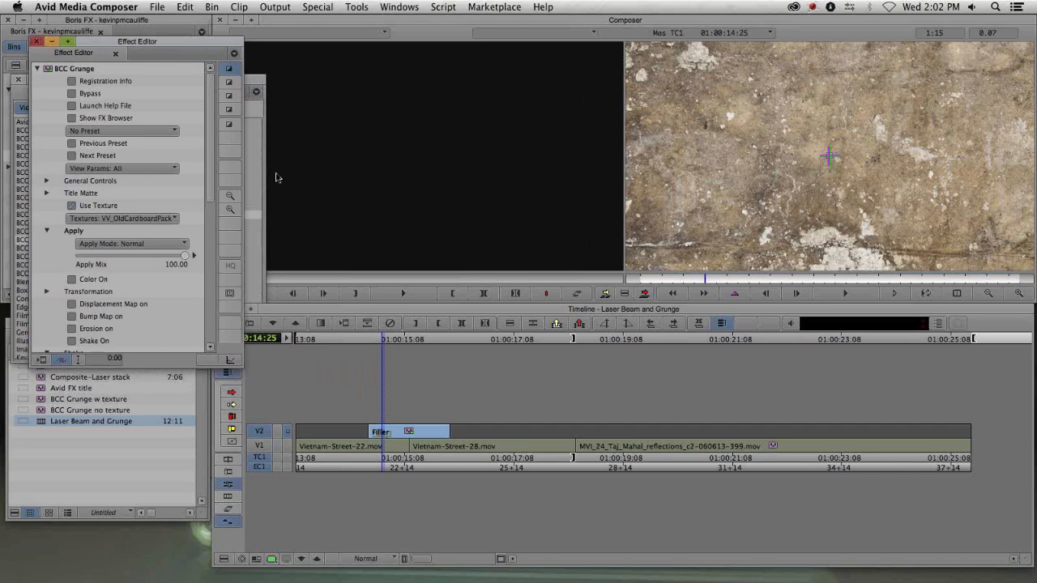
scroll(209, 195, "down", 3)
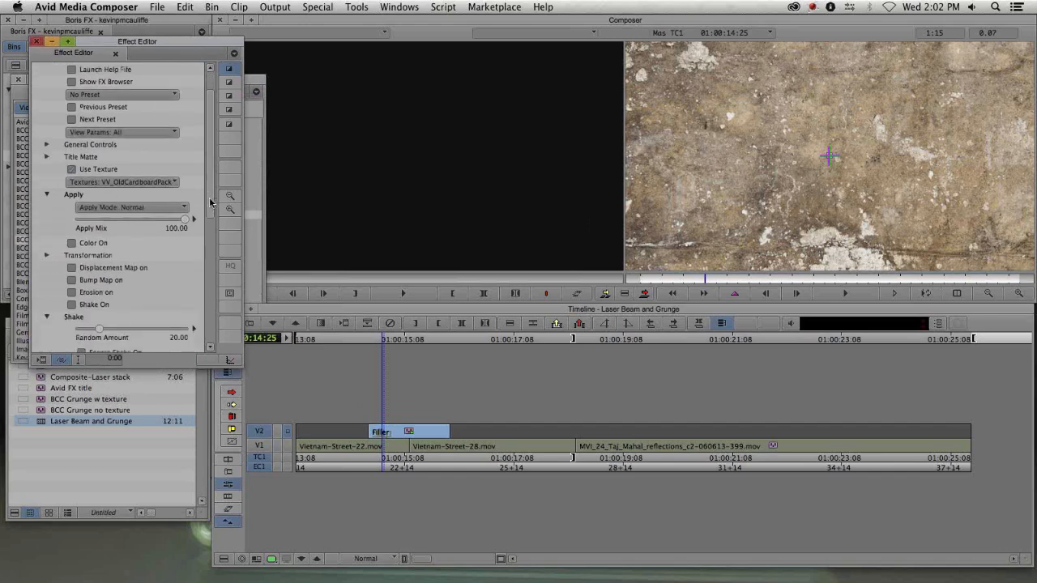
left_click(73, 169)
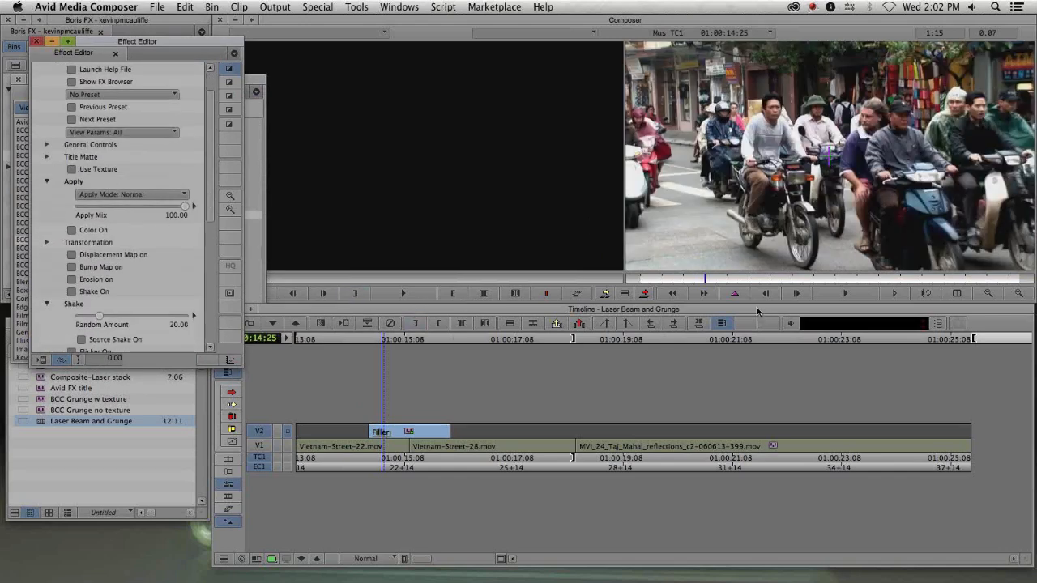
left_click_drag(209, 208, 211, 266)
key("y")
- Set the Grunge Shake X Position to 0 and Y Position to 100, and turn on Source Shake
mouse_move(391, 441)
left_mouse_down()
mouse_move(433, 444)
mouse_move(388, 452)
left_mouse_up()
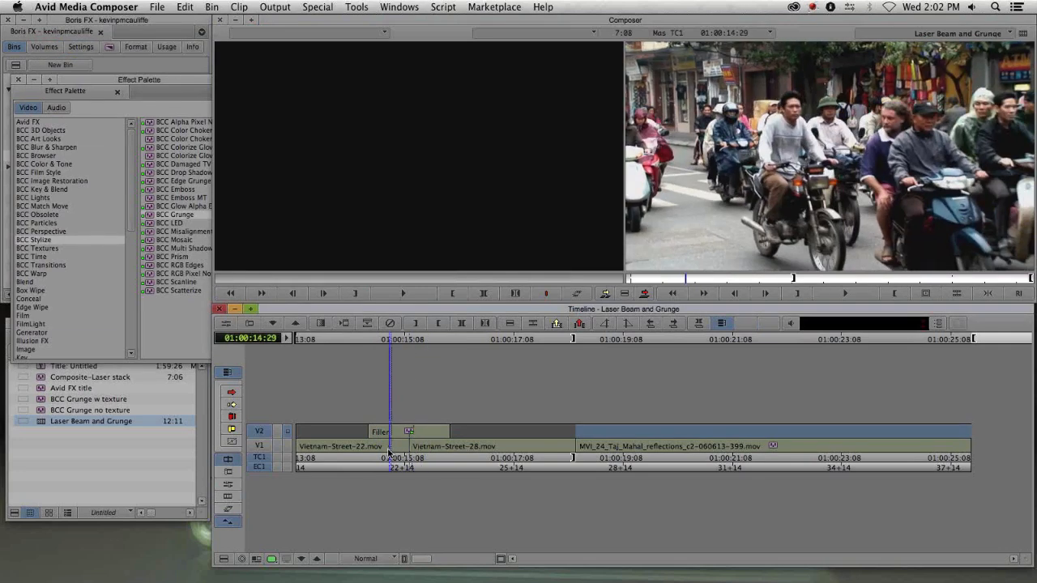
key("F8")
left_click_drag(209, 187, 219, 264)
scroll(130, 257, "down", 2)
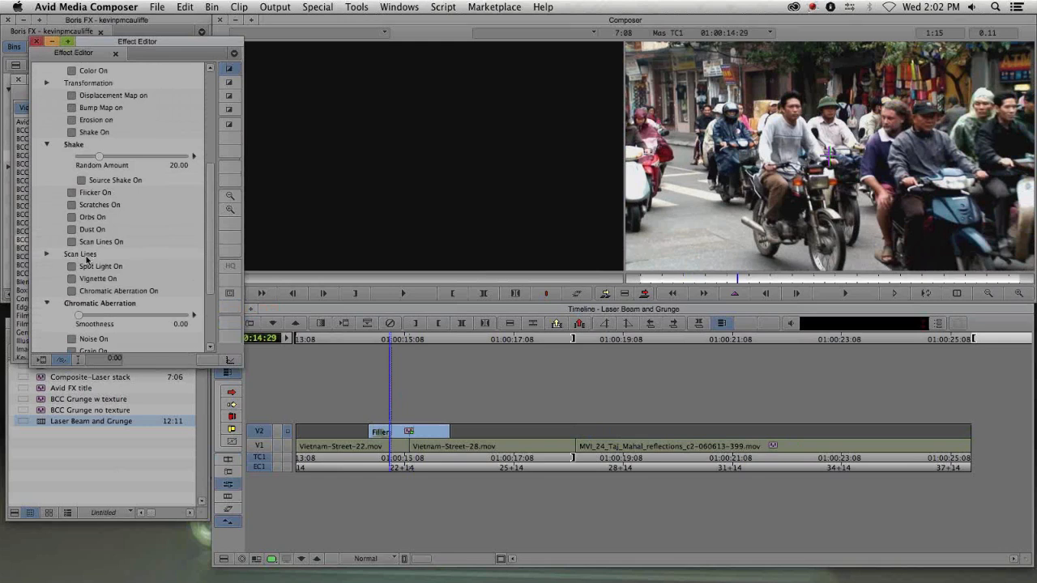
left_click(73, 143)
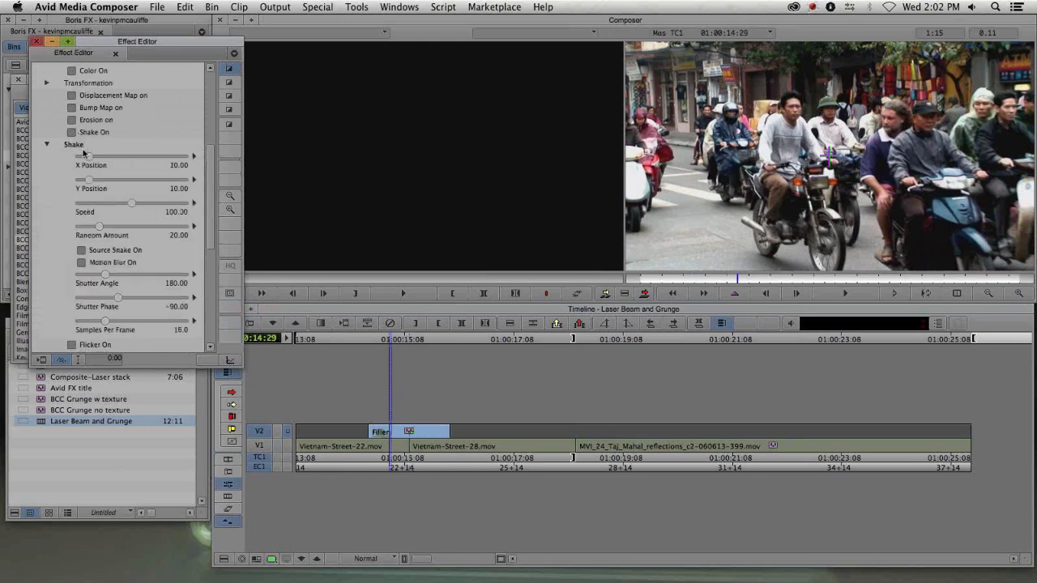
left_click_drag(89, 156, 76, 158)
left_click_drag(129, 182, 200, 181)
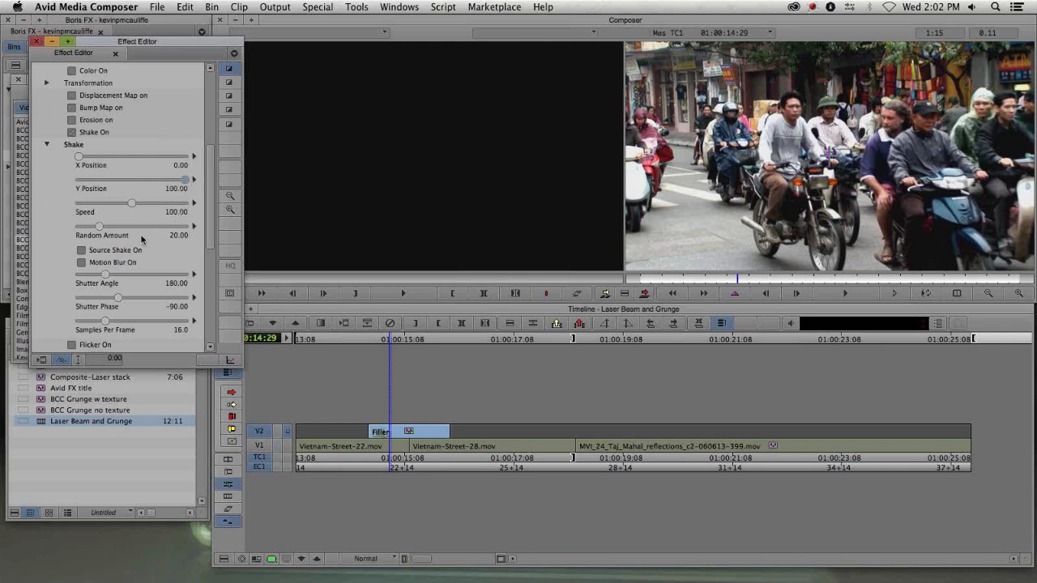
left_click(82, 251)
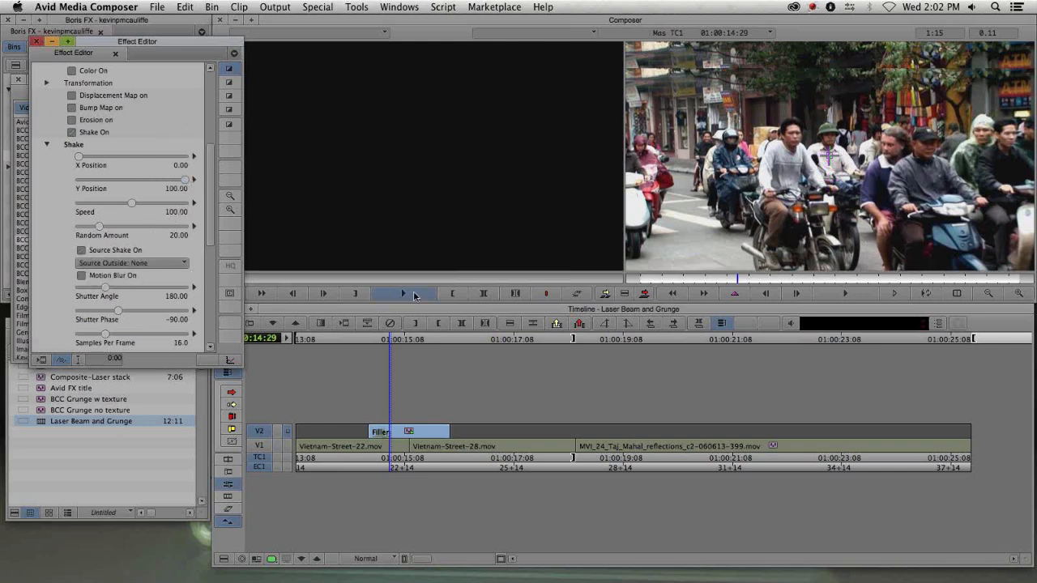
- Turn on the Grunge effect's Motion Blur and Flicker options
left_click(738, 281)
left_click_drag(739, 280, 716, 284)
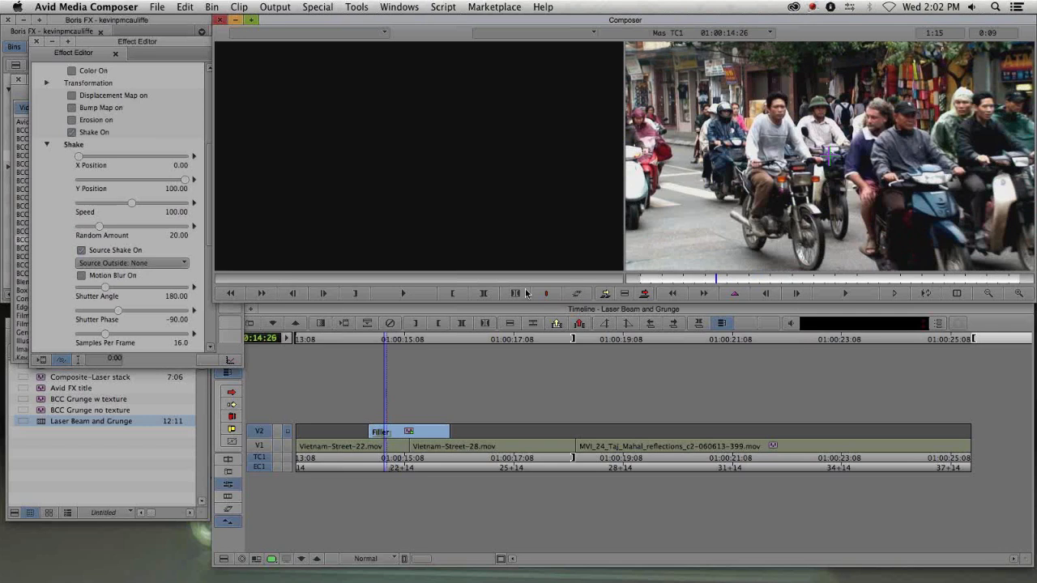
left_click_drag(102, 44, 81, 26)
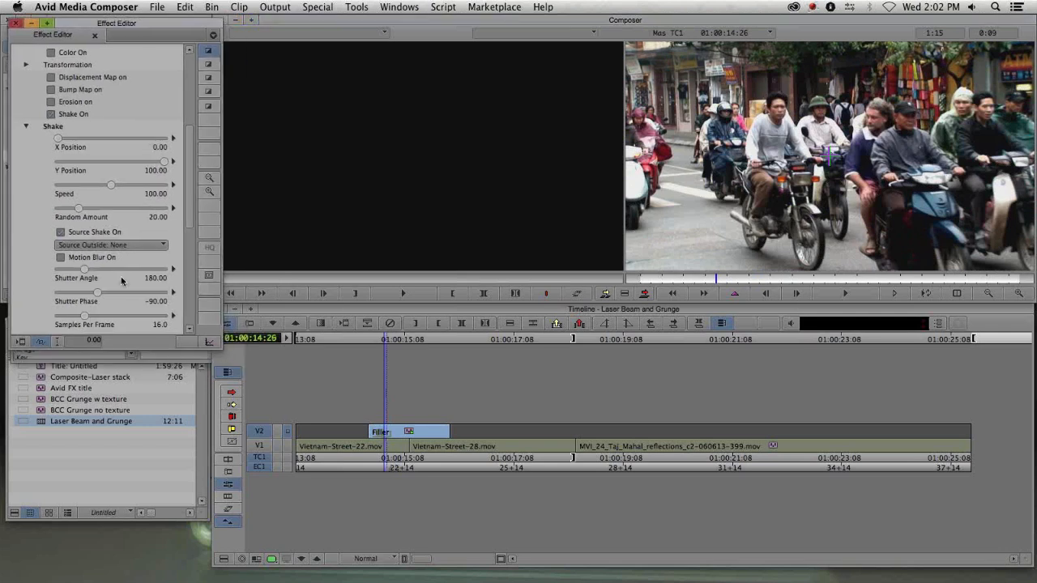
scroll(103, 205, "down", 3)
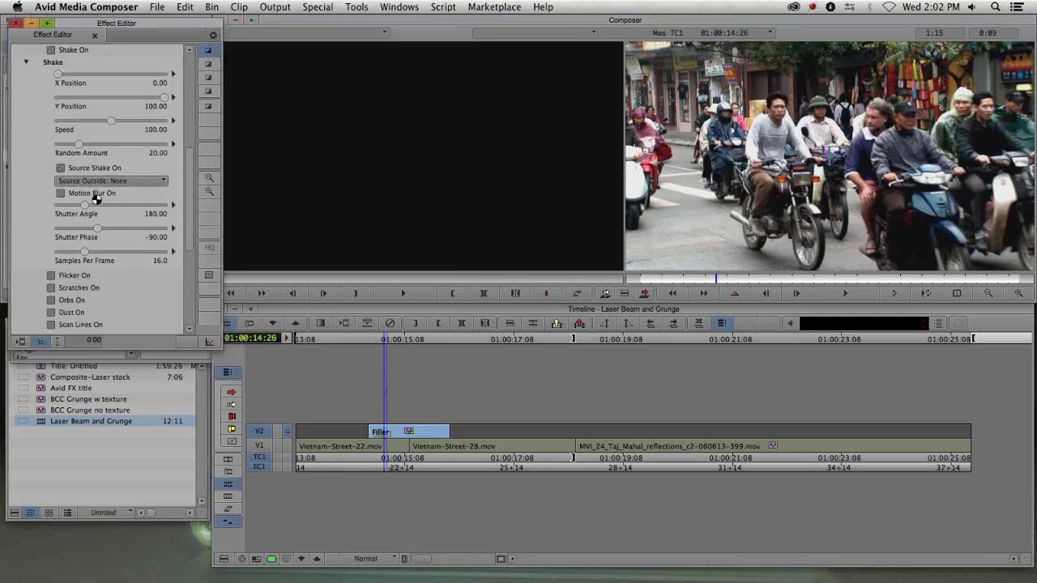
left_click_drag(716, 280, 758, 282)
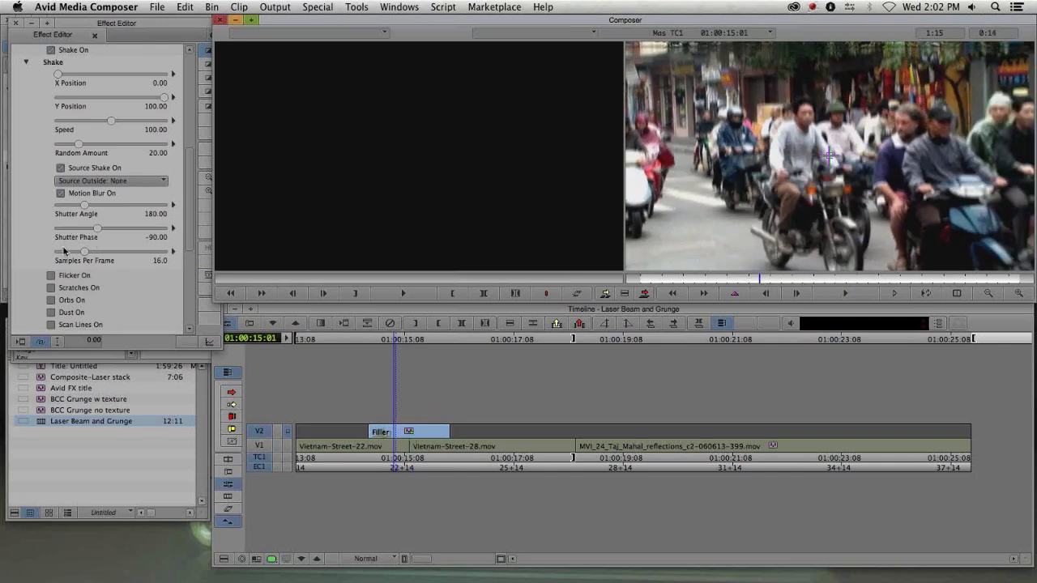
left_click(51, 276)
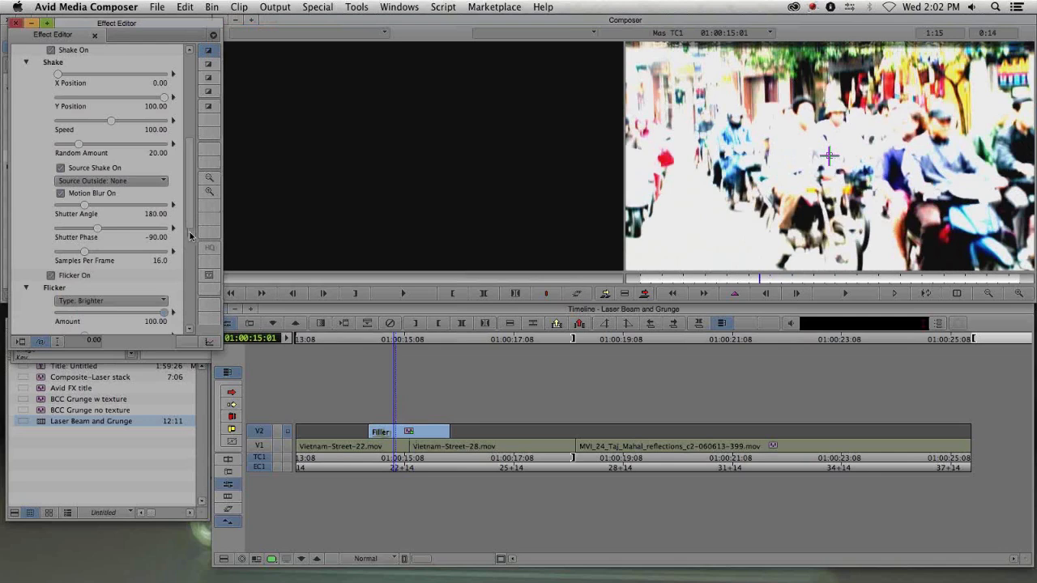
- Turn on Chromatic Aberration in the Grunge effect and set its Shift Amount to 100
scroll(185, 310, "down", 5)
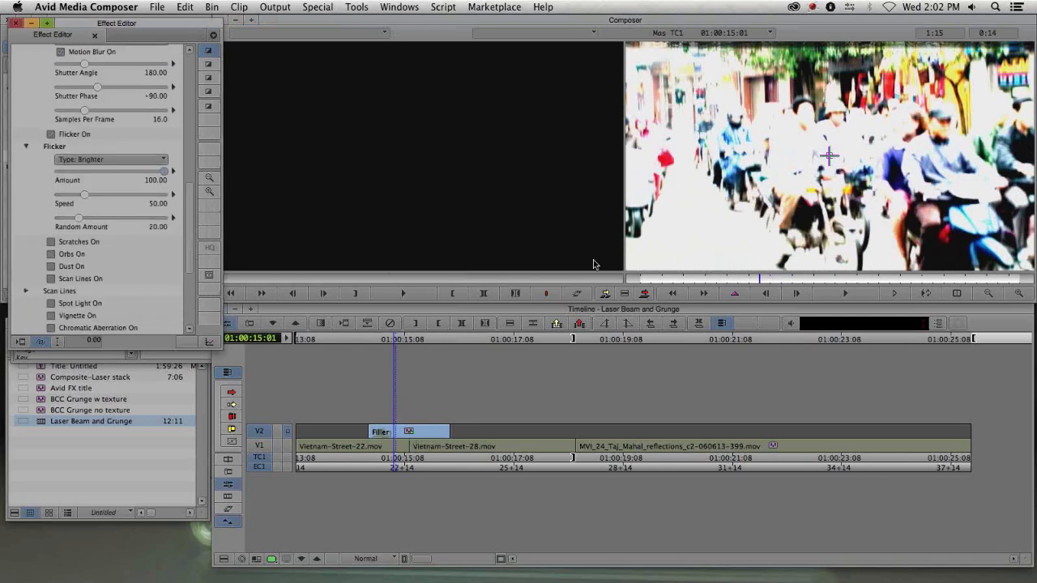
left_click_drag(745, 280, 728, 281)
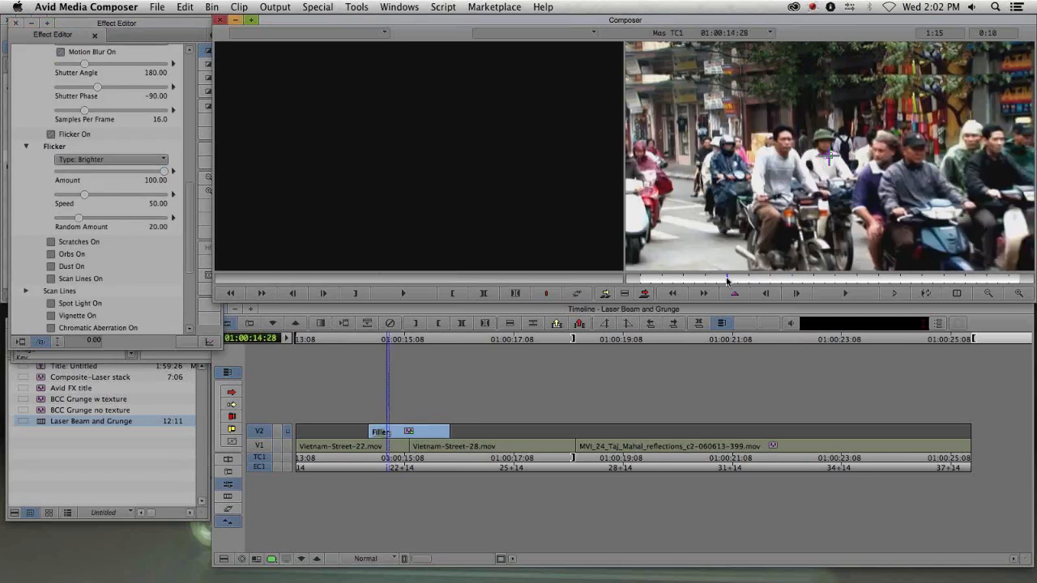
left_click_drag(190, 223, 189, 264)
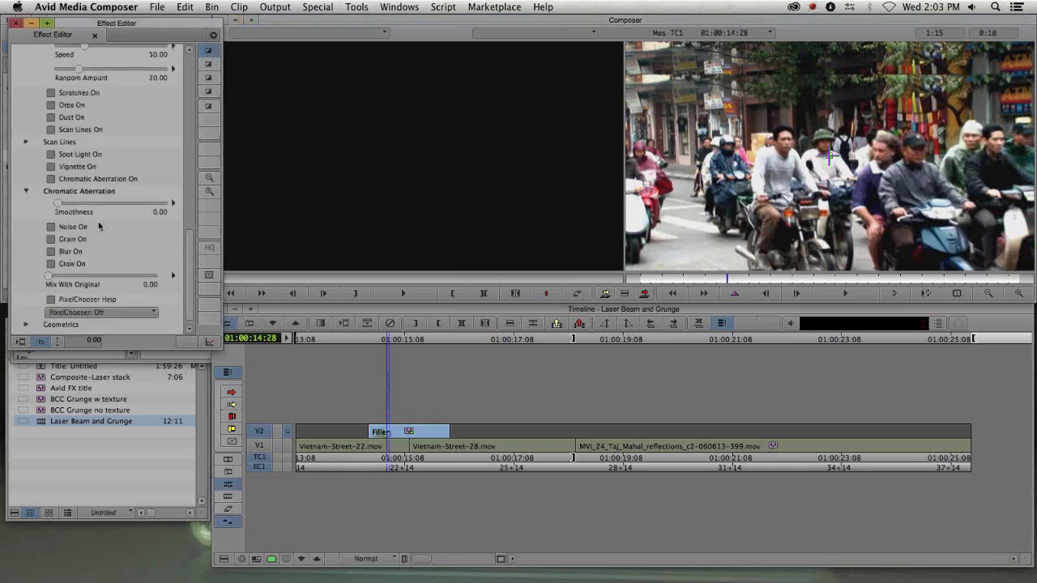
left_click(71, 180)
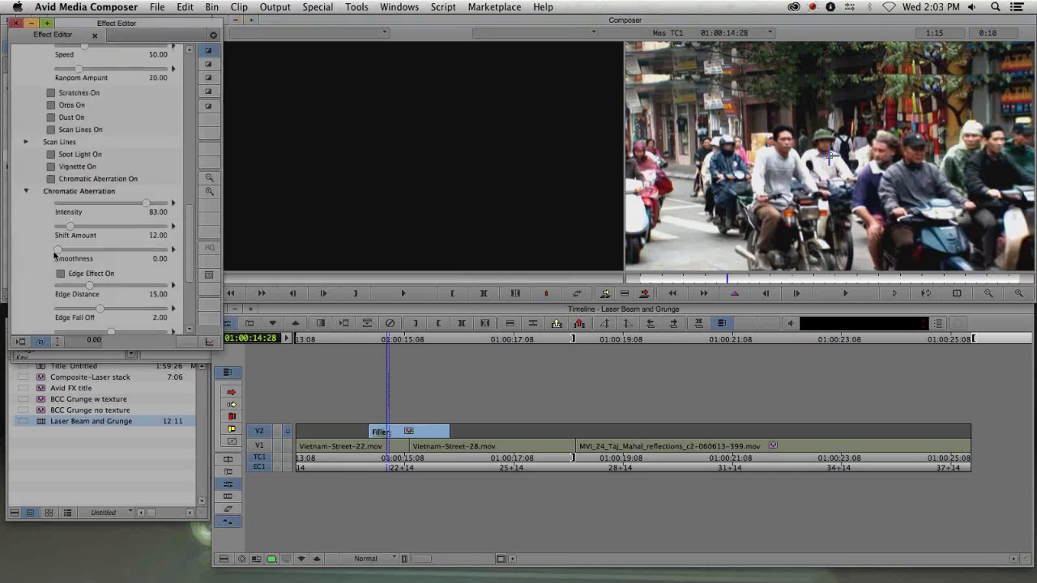
left_click_drag(70, 227, 177, 234)
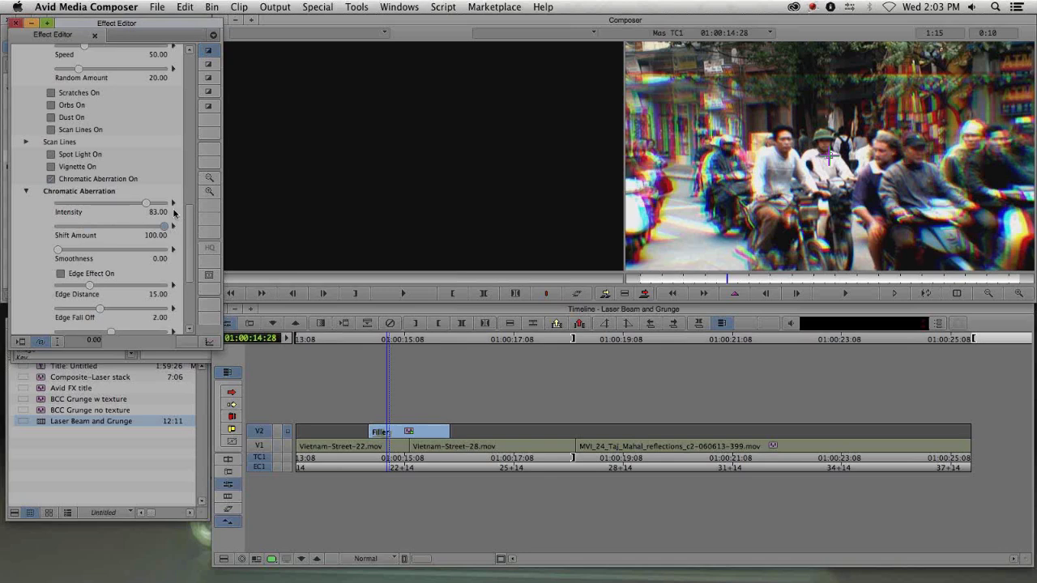
- Reopen the Grunge parameters and keyframe Mix With Original, adding several keyframes and setting it to 100 on the selected ones
left_click(577, 295)
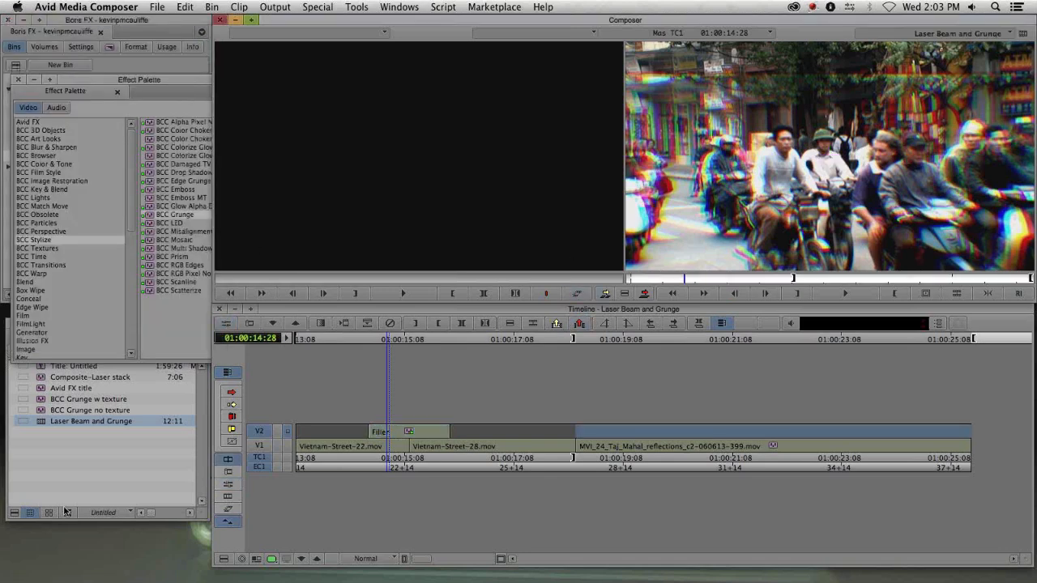
left_click_drag(360, 443, 428, 443)
key("apostrophe")
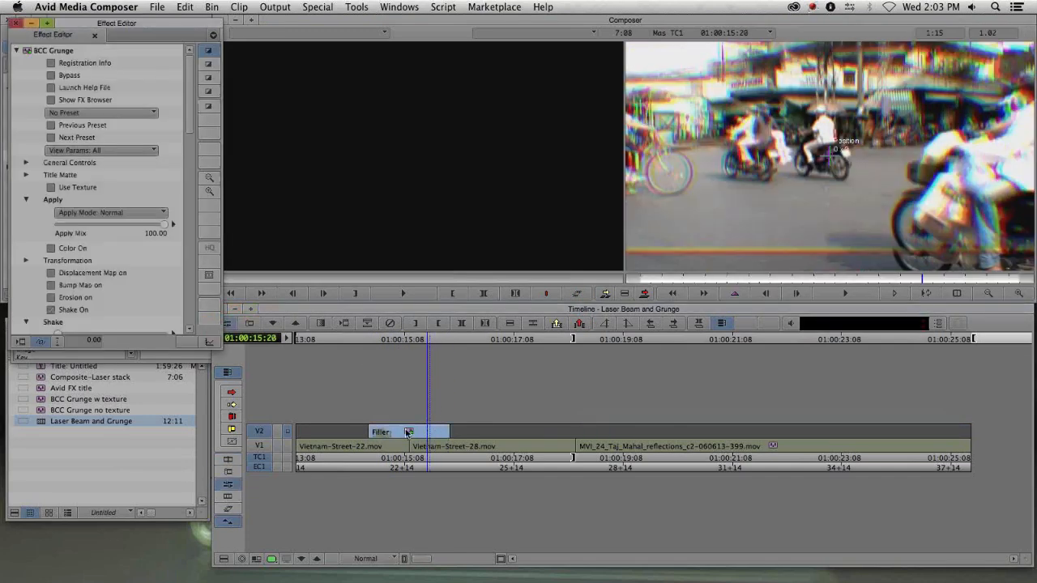
left_click(407, 431)
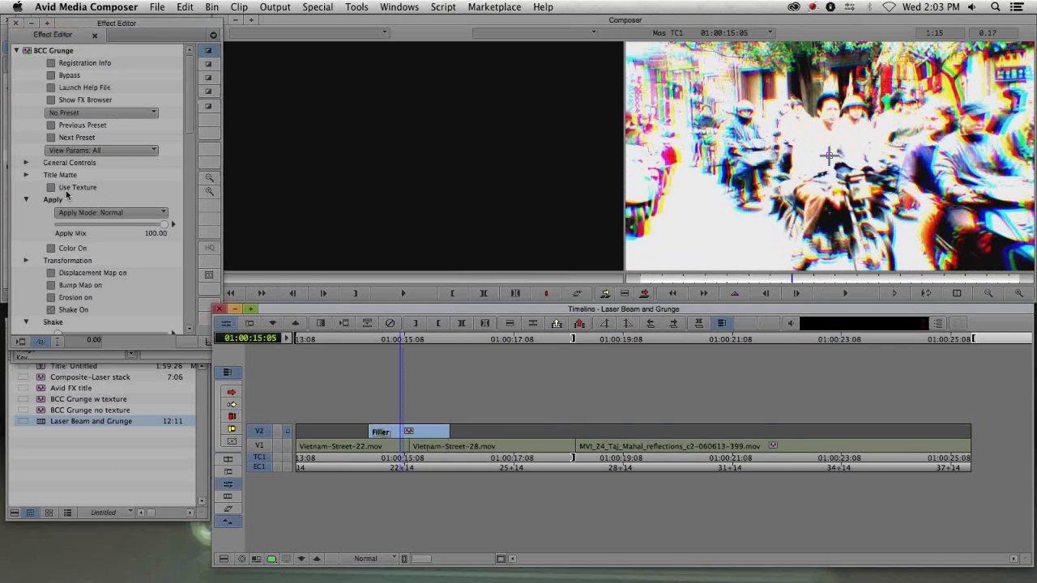
left_click_drag(191, 123, 197, 308)
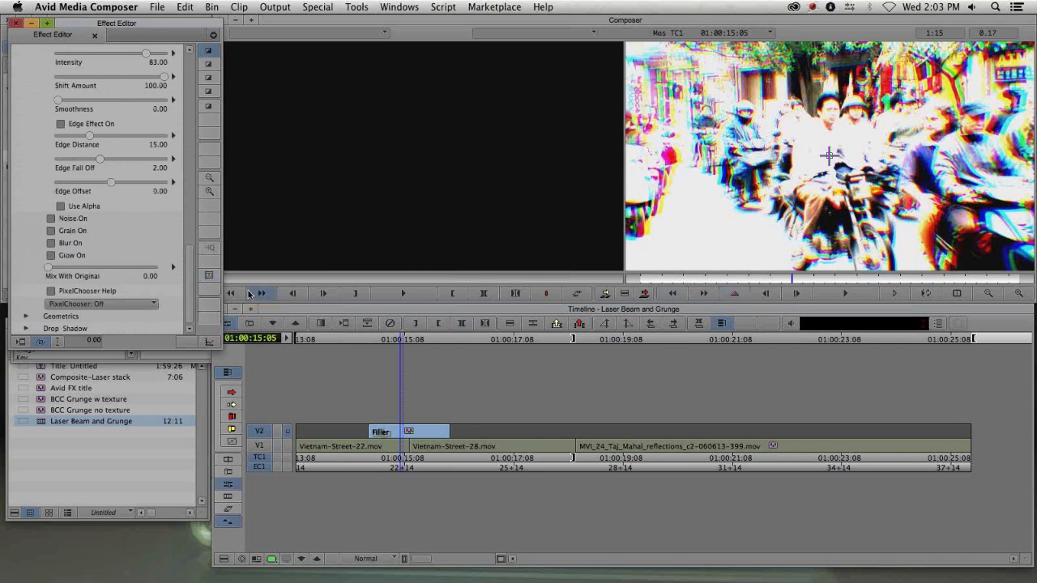
left_click(208, 343)
right_click(273, 276)
left_click(282, 277)
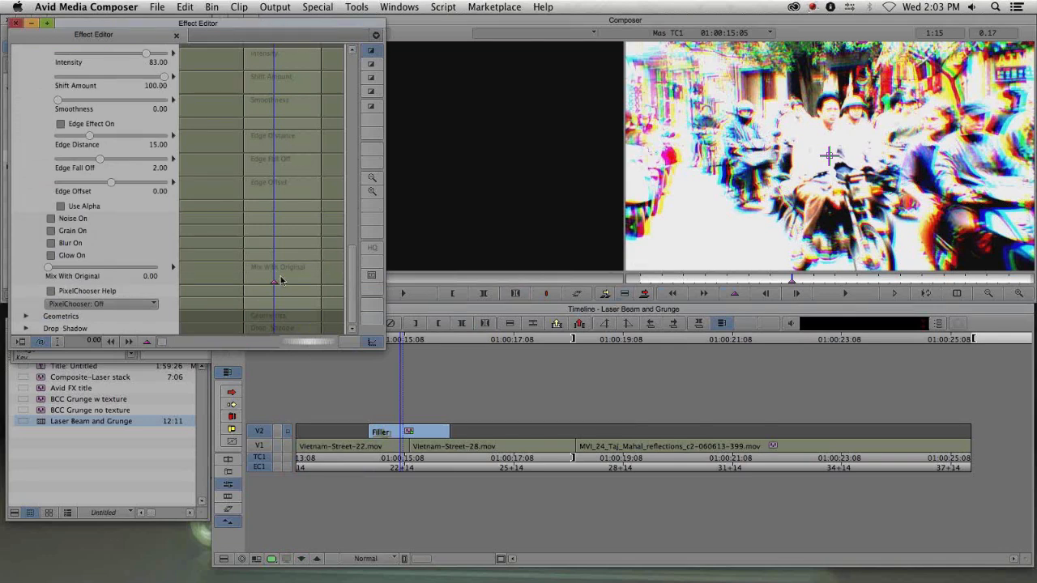
key("Right")
key("Right")
key("Right")
key("Right")
key("Right")
key("Right")
key("Right")
key("Right")
right_click(288, 275)
left_click(305, 281)
key("End")
right_click(312, 274)
left_click(321, 280)
left_click_drag(300, 273, 227, 273)
right_click(269, 273)
left_click(281, 279)
left_click_drag(56, 274, 166, 273)
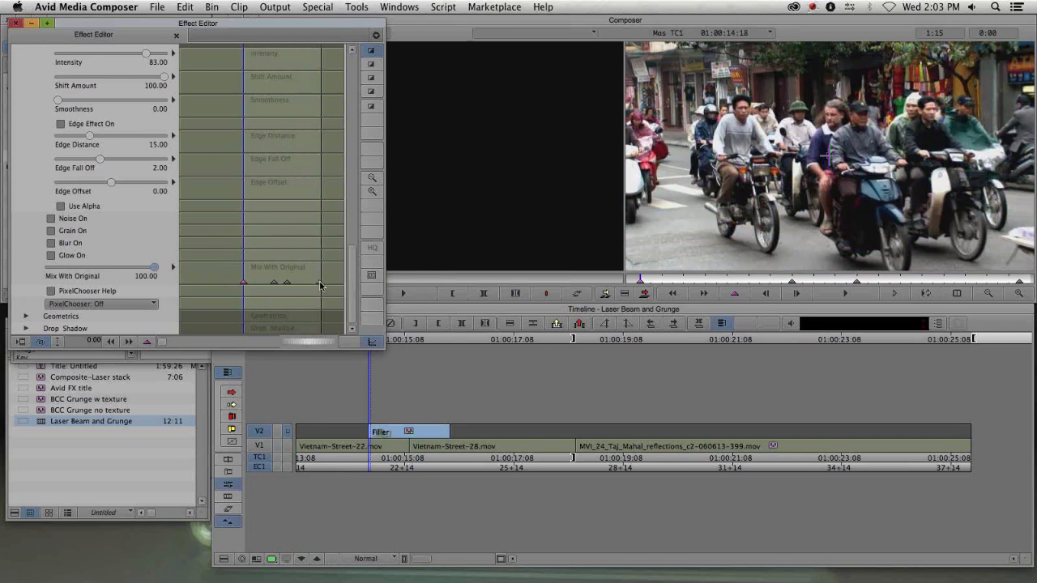
left_click(320, 284)
left_click_drag(48, 269, 185, 273)
- Turn the Grunge effect's Use Texture option back on
left_click(359, 442)
mouse_move(359, 441)
left_mouse_down()
mouse_move(453, 433)
mouse_move(355, 434)
left_mouse_up()
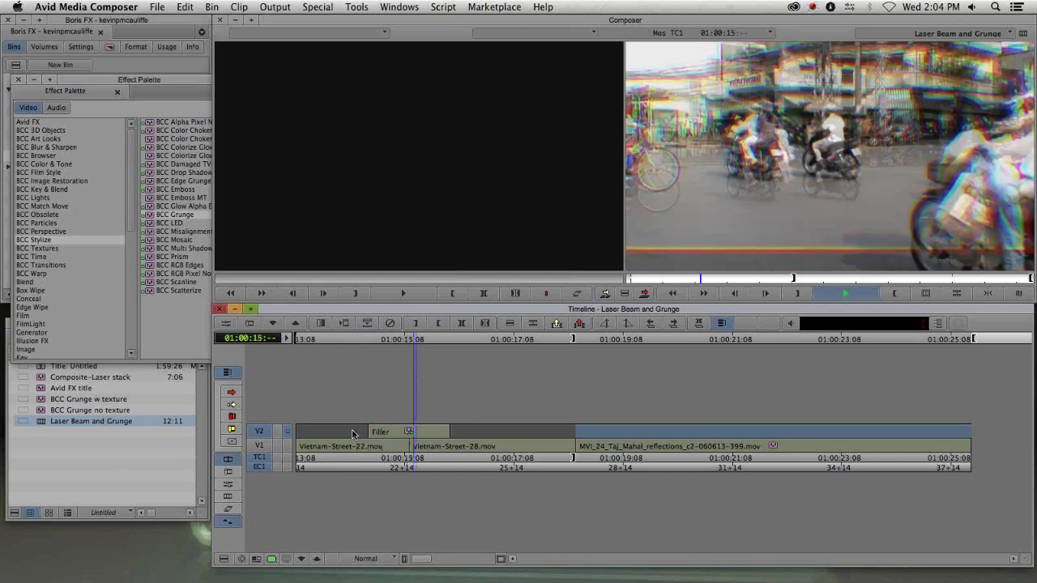
left_click_drag(359, 434, 395, 447)
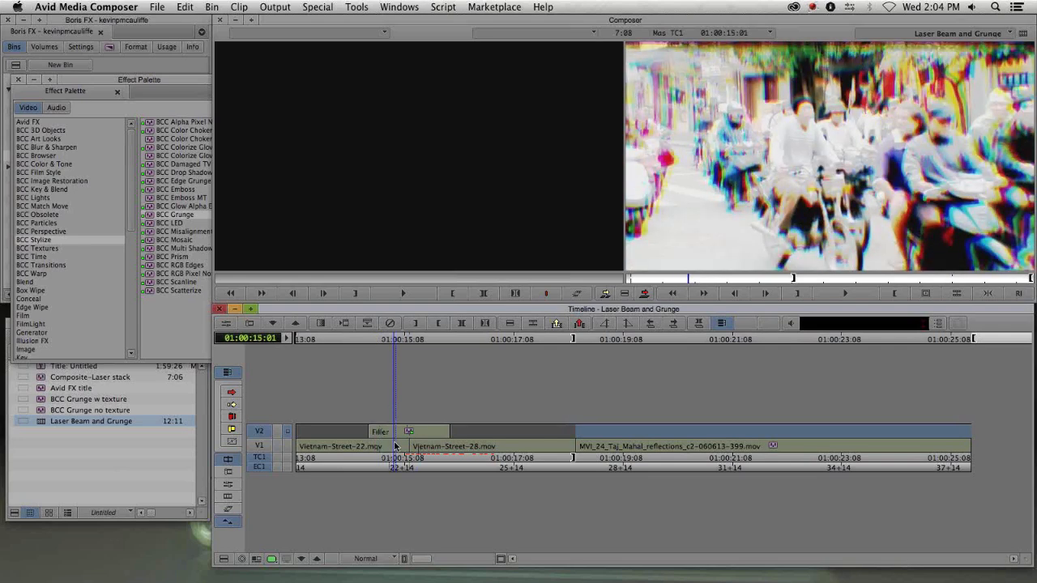
key("F8")
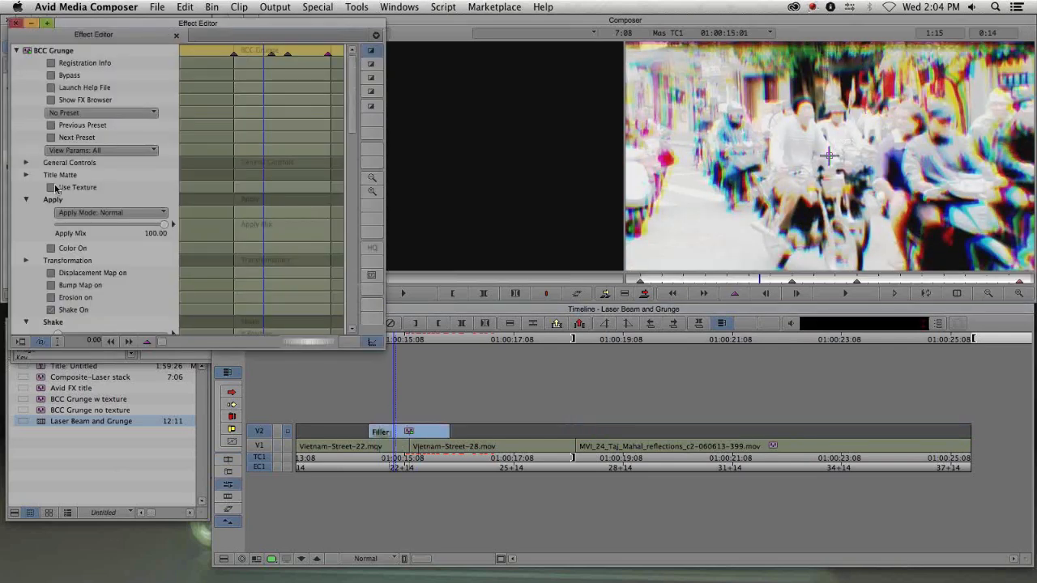
left_click(60, 189)
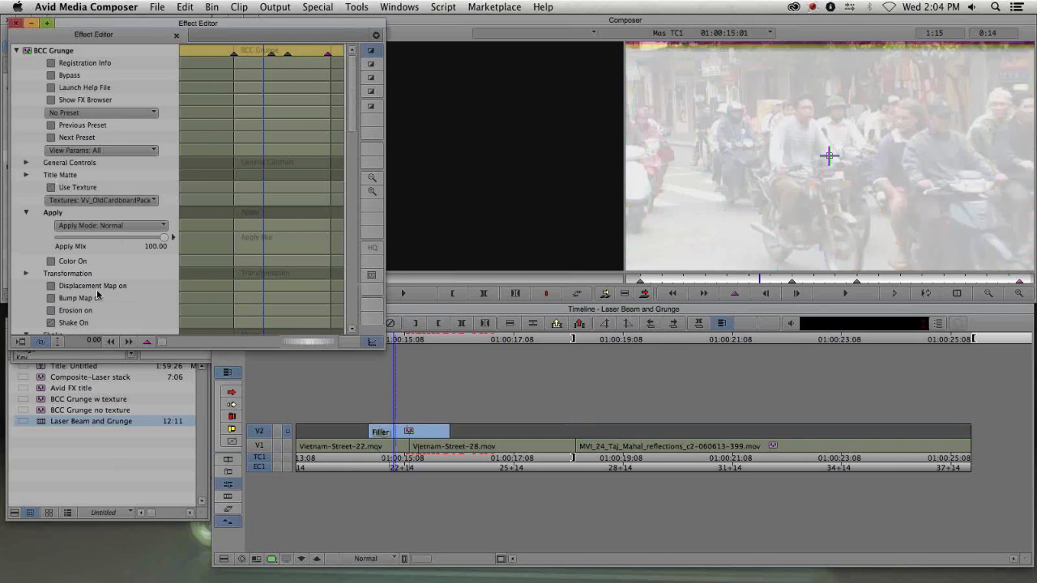
- Set the Grunge Apply Mode to Overlay
key("Escape")
left_click_drag(365, 439, 395, 431)
key("bracketright")
left_click(109, 226)
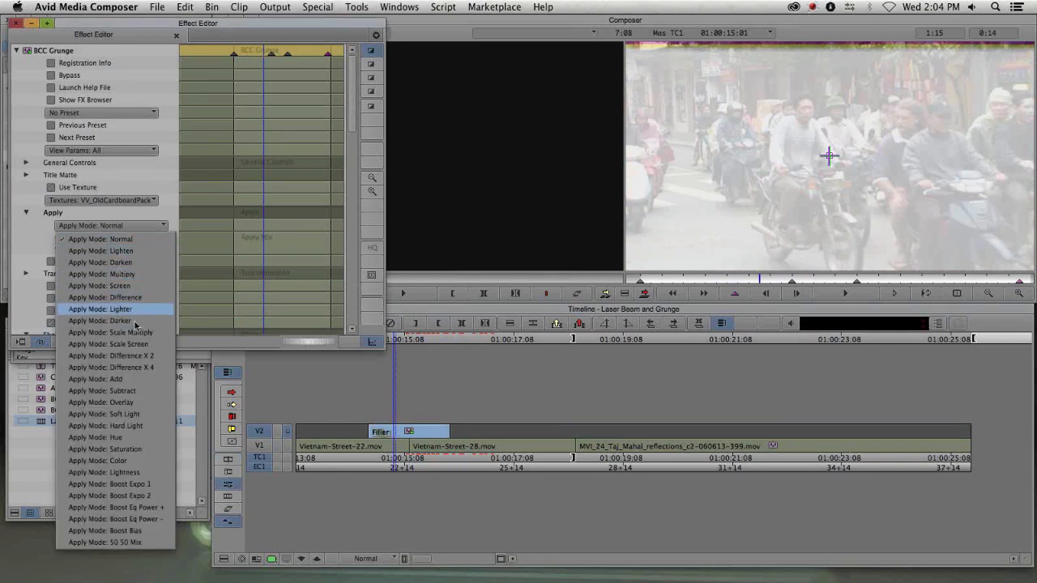
left_click(133, 403)
- Render the Grunge effect at the current position
left_click(612, 73)
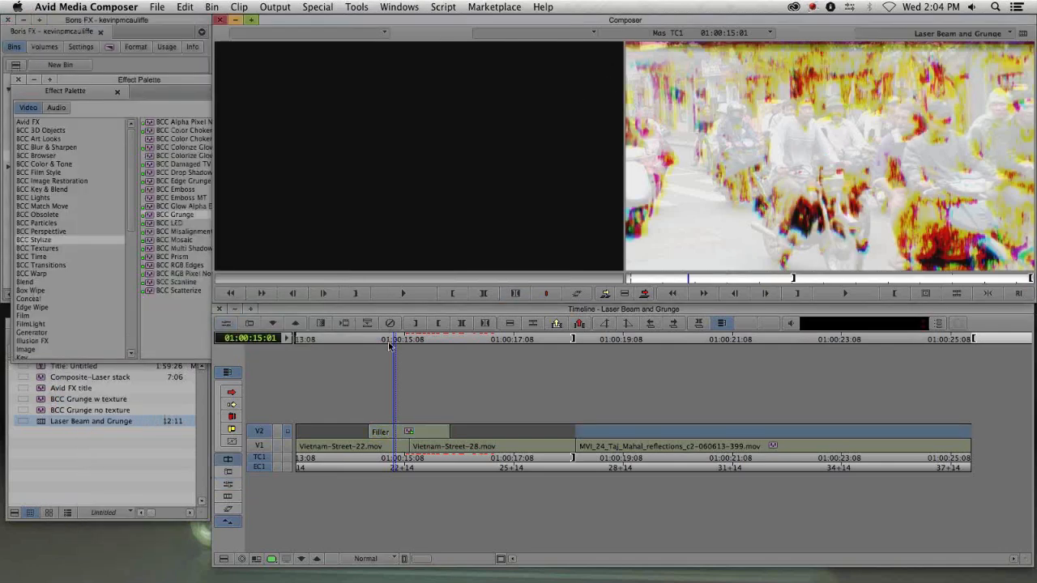
left_click_drag(380, 446, 402, 447)
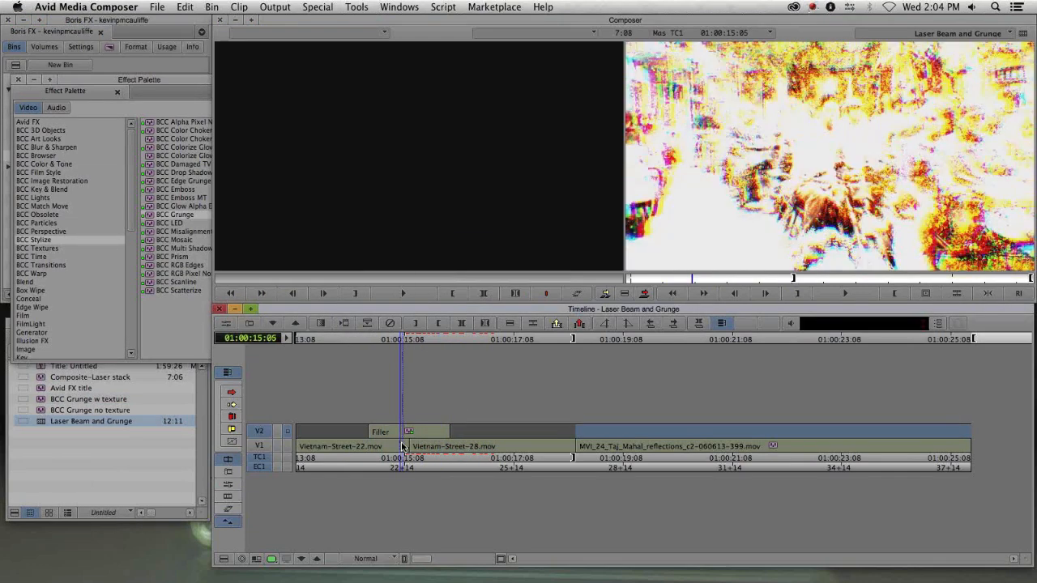
key("F5")
left_click(532, 315)
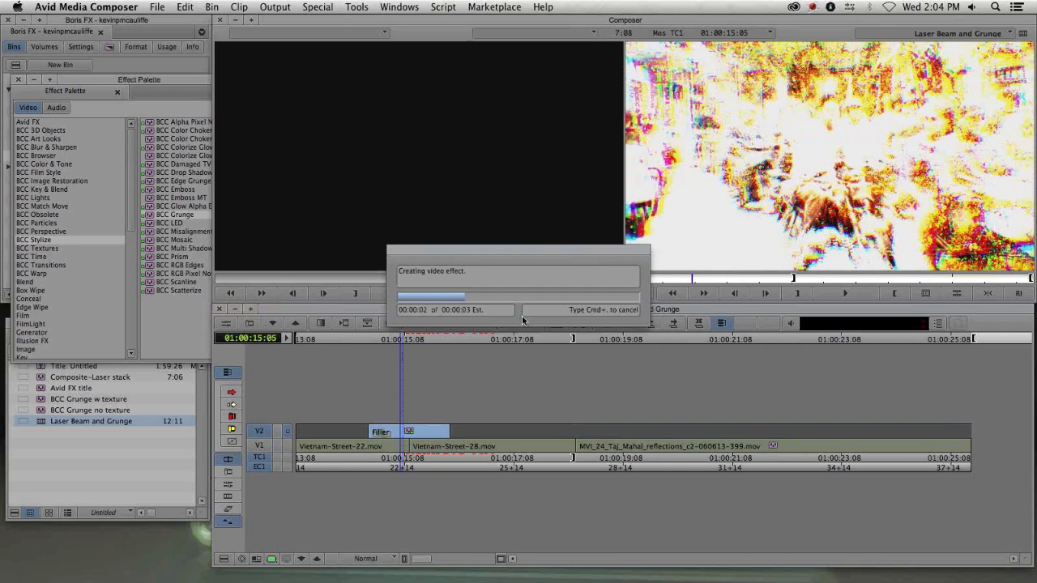
- Play back and scrub through the Grunge section and the Taj Mahal clip
left_click_drag(375, 439, 341, 437)
key("space")
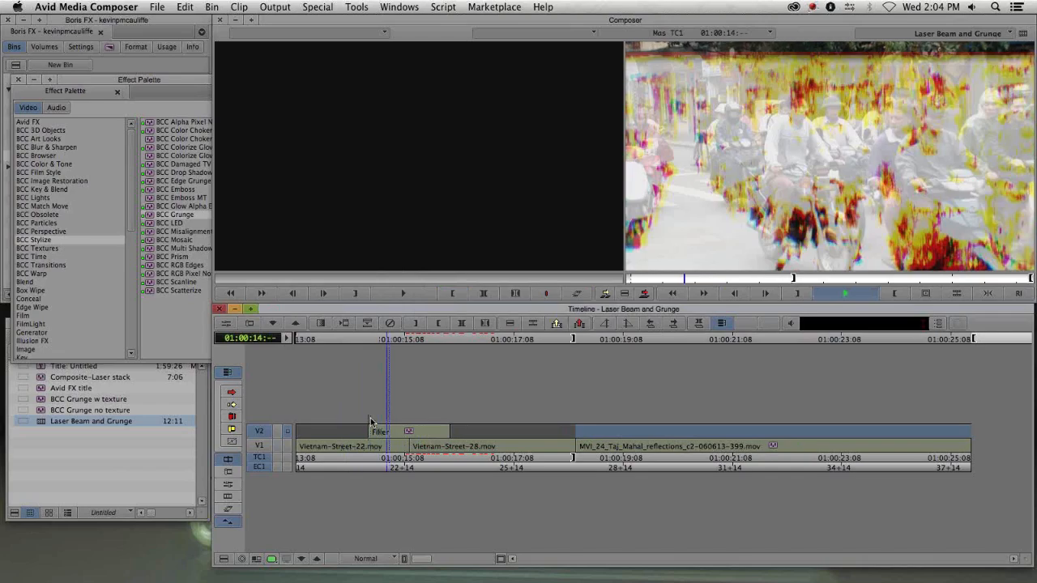
key("space")
left_click_drag(381, 438, 402, 447)
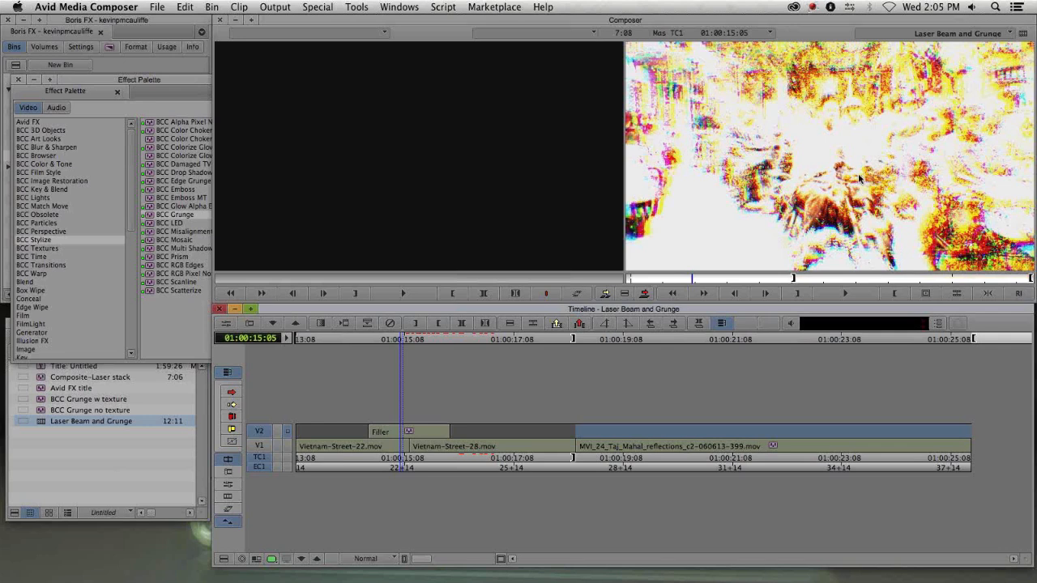
mouse_move(401, 451)
left_mouse_down()
mouse_move(424, 450)
mouse_move(386, 445)
left_mouse_up()
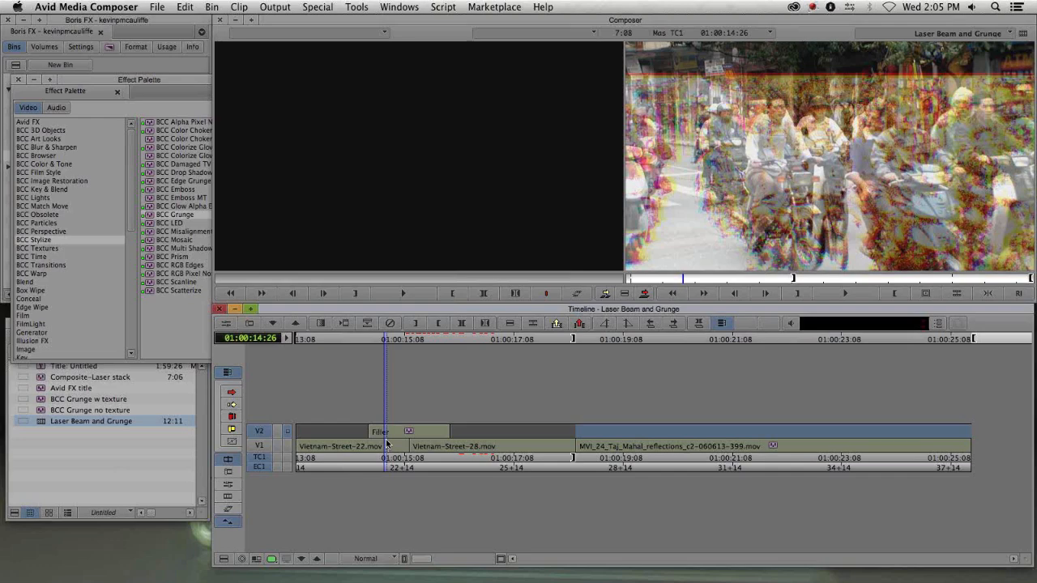
left_click_drag(387, 446, 703, 460)
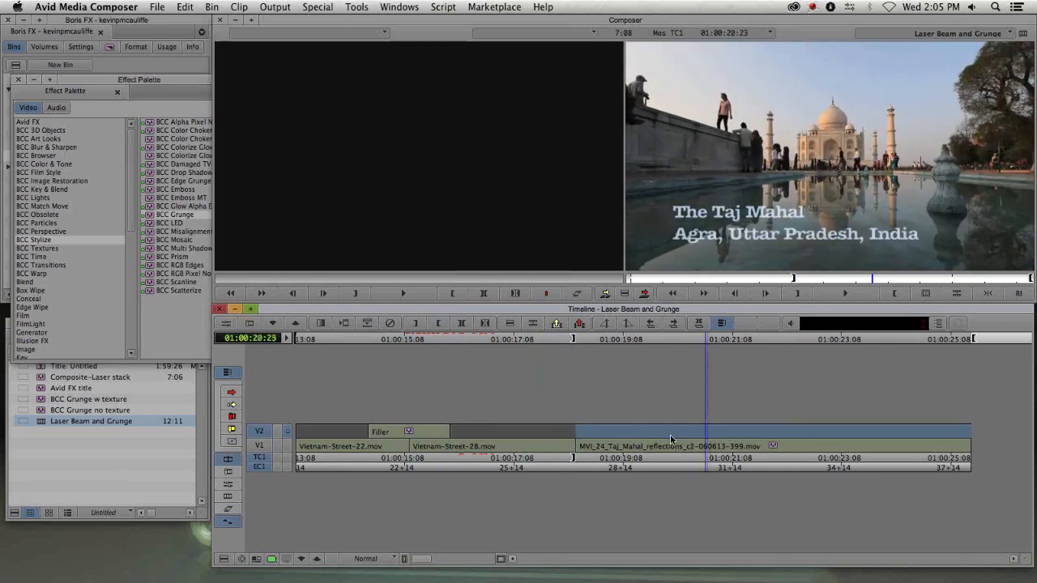
left_click_drag(654, 446, 734, 447)
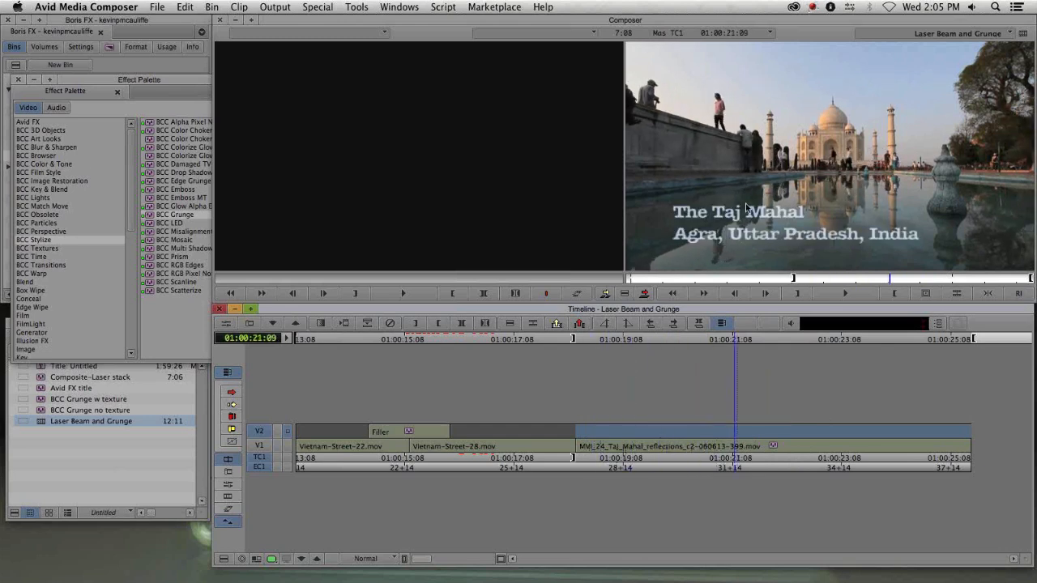
left_click_drag(648, 464, 700, 447)
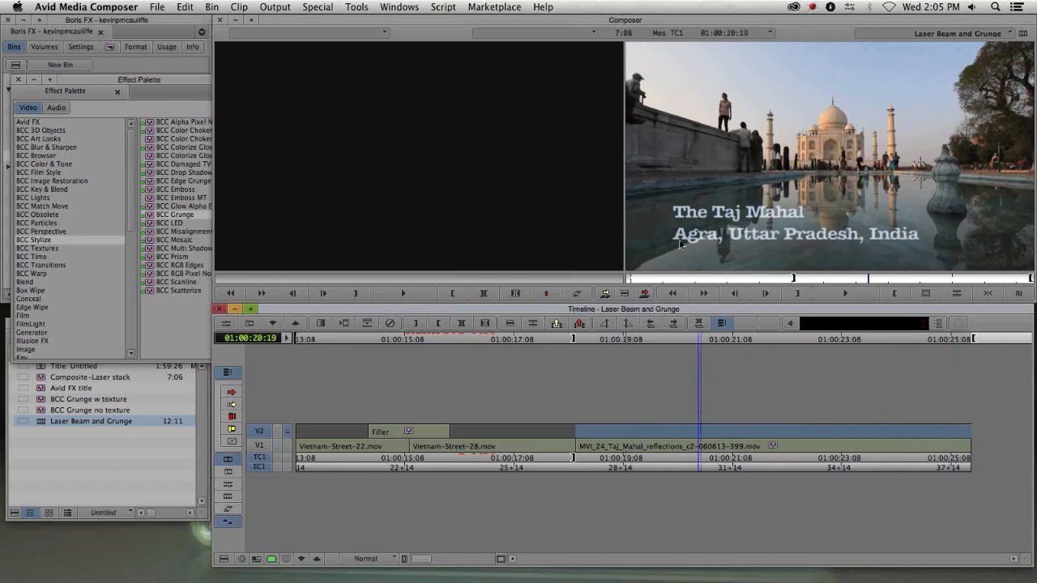
left_click_drag(662, 444, 615, 438)
- Apply BCC Laser Beam from the BCC Lights category to the V2 filler above the Taj Mahal clip and open its parameters
left_click_drag(93, 78, 90, 34)
left_click(49, 153)
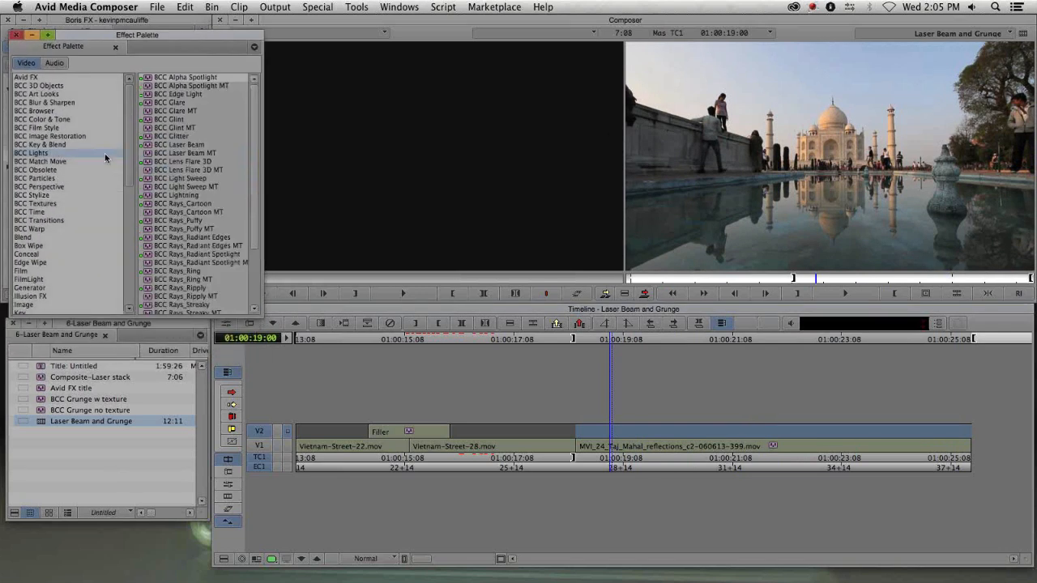
left_click(187, 145)
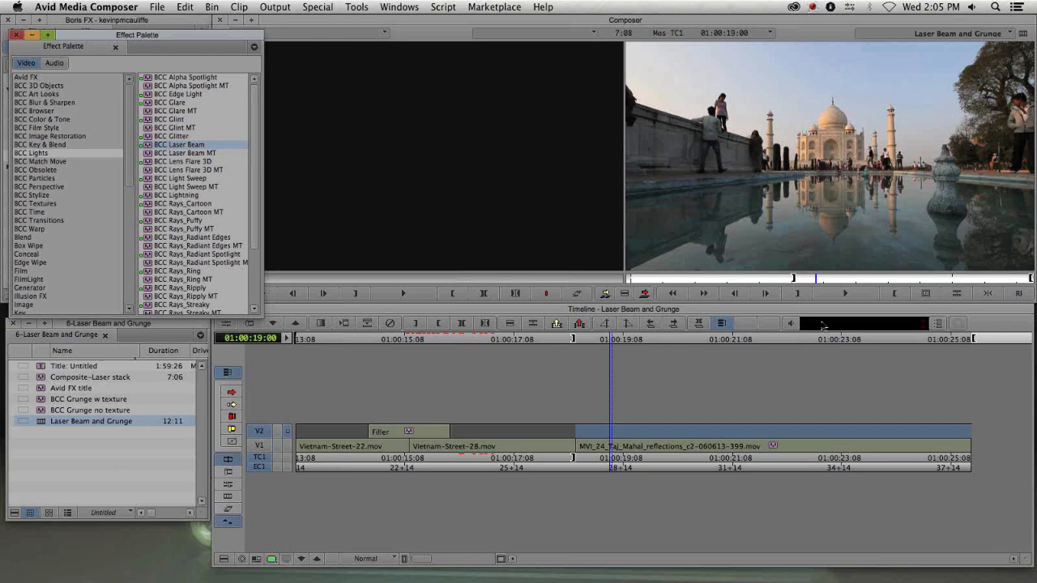
left_click(785, 221)
key("a")
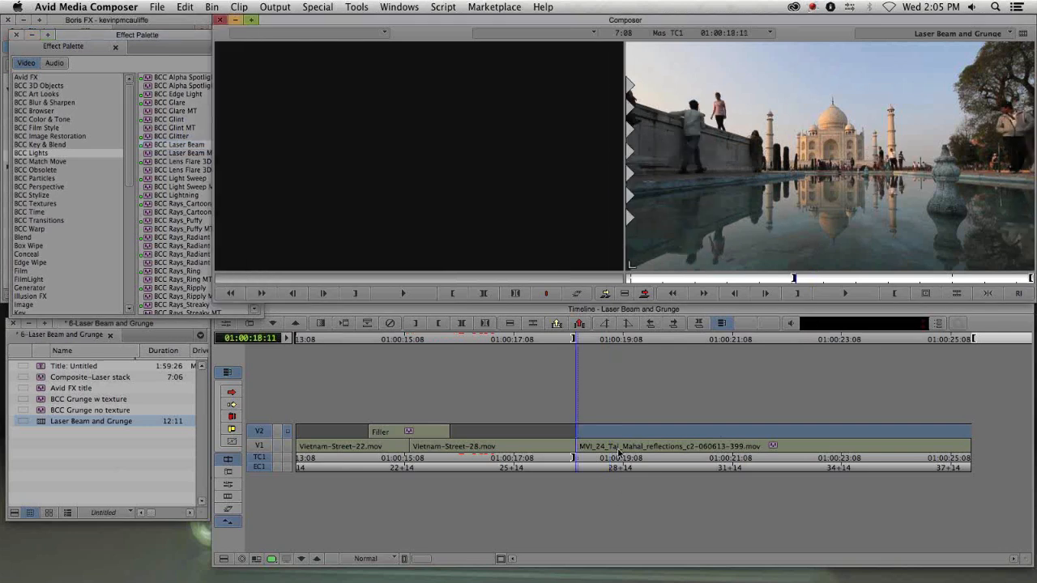
left_click_drag(150, 145, 678, 421)
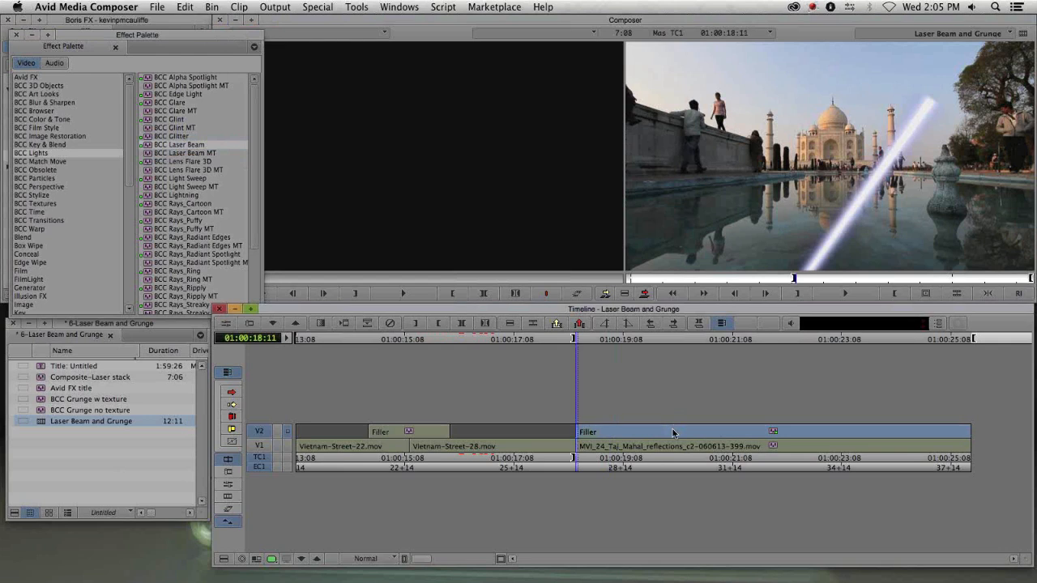
key("shift+F10")
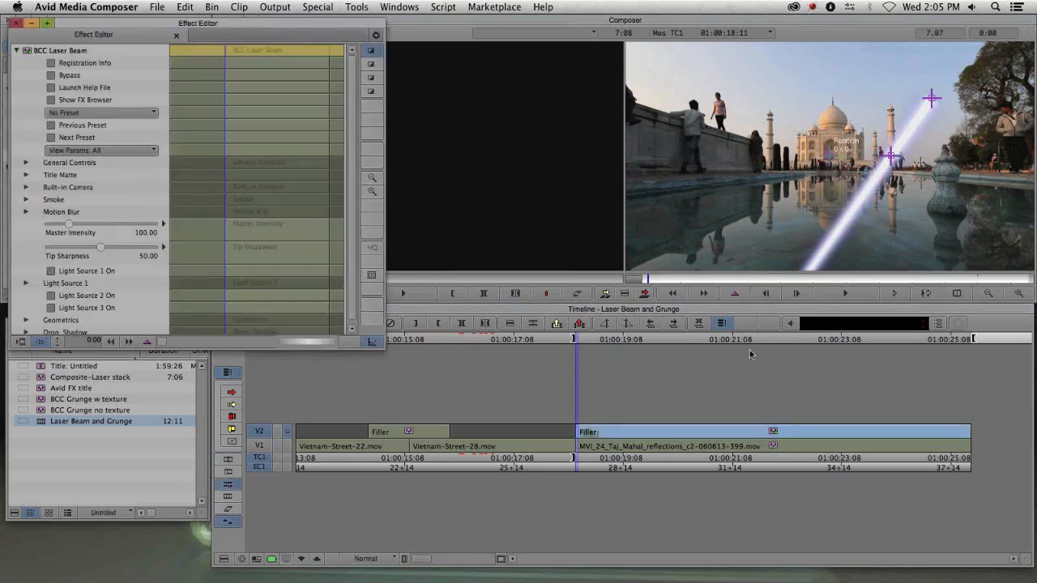
- Drag the laser beam's two endpoints to the frame's left and right edges so it runs horizontally beneath the title
left_click(784, 279)
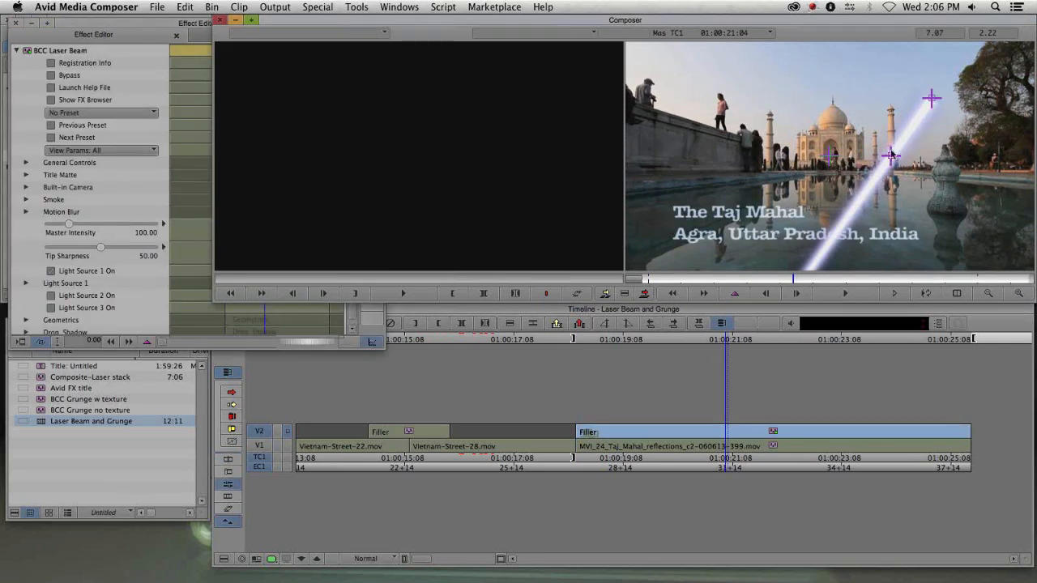
left_click_drag(891, 157, 627, 226)
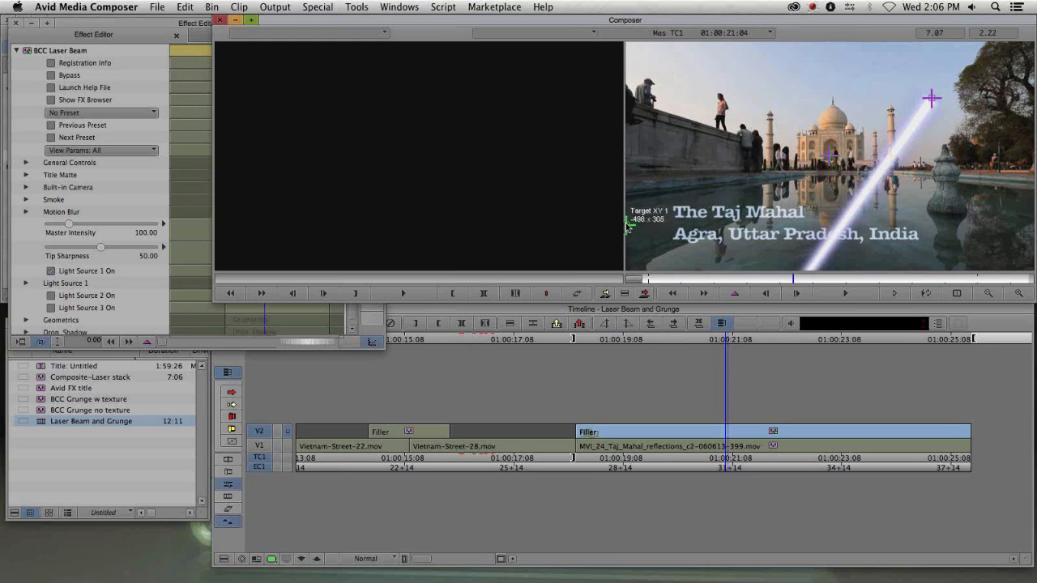
left_click_drag(932, 99, 1033, 222)
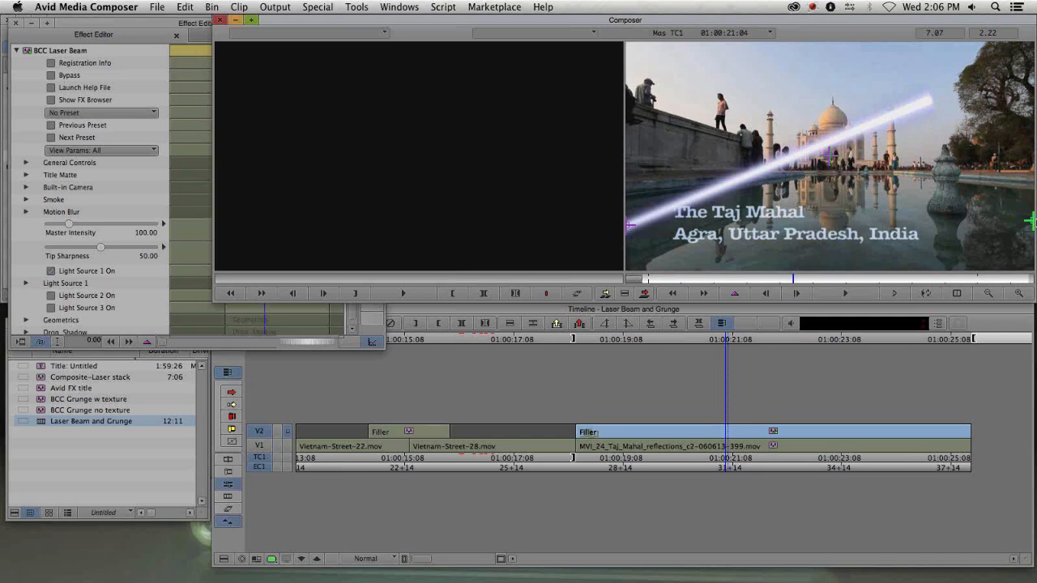
- Expand Light Source 1 with its Position XY 1 and Target XY 1 groups to review the beam coordinates
left_click(34, 136)
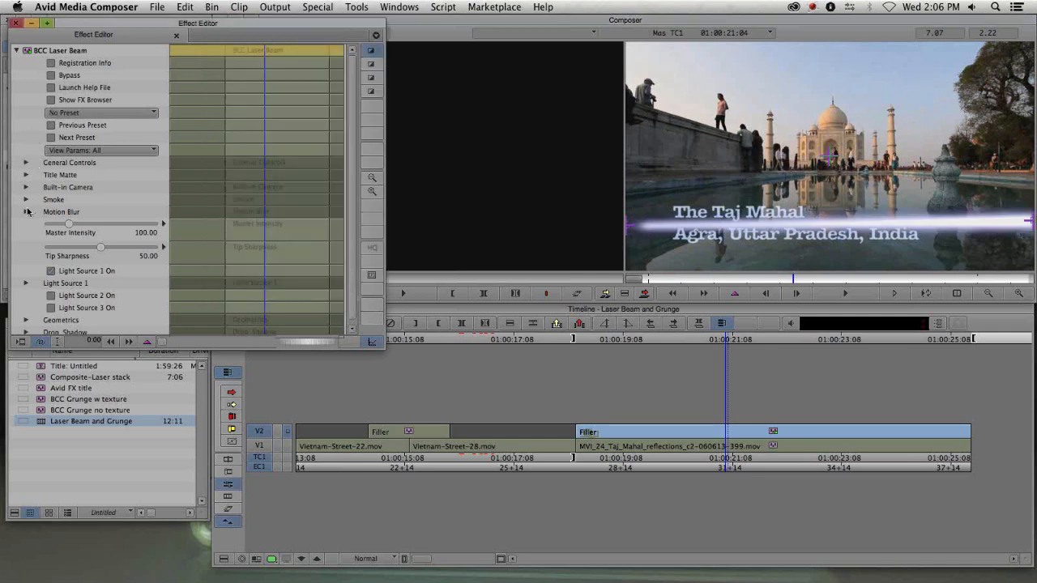
left_click(25, 279)
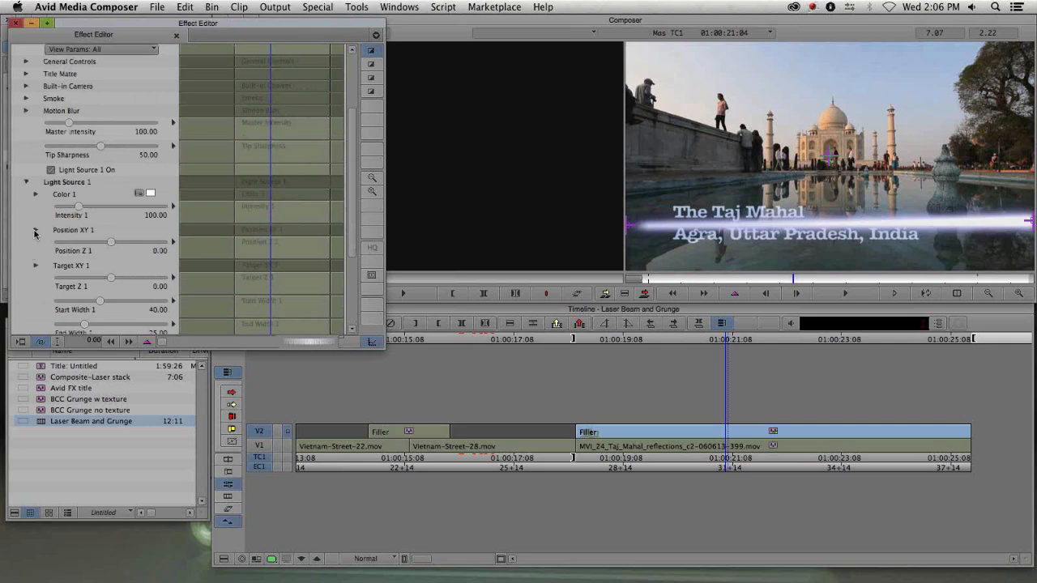
left_click(35, 232)
scroll(34, 247, "down", 2)
left_click(37, 255)
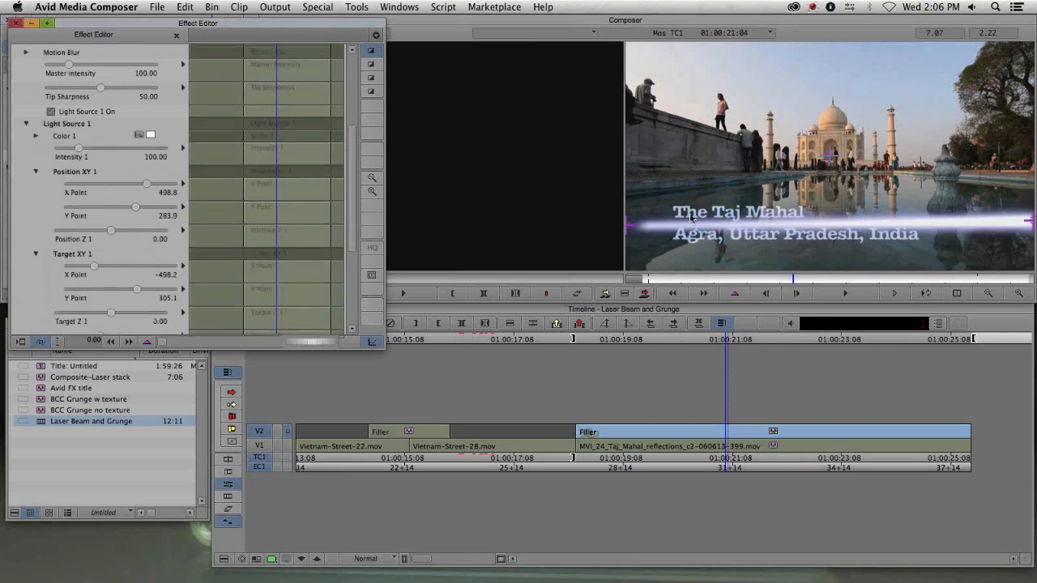
mouse_move(634, 229)
left_click(35, 172)
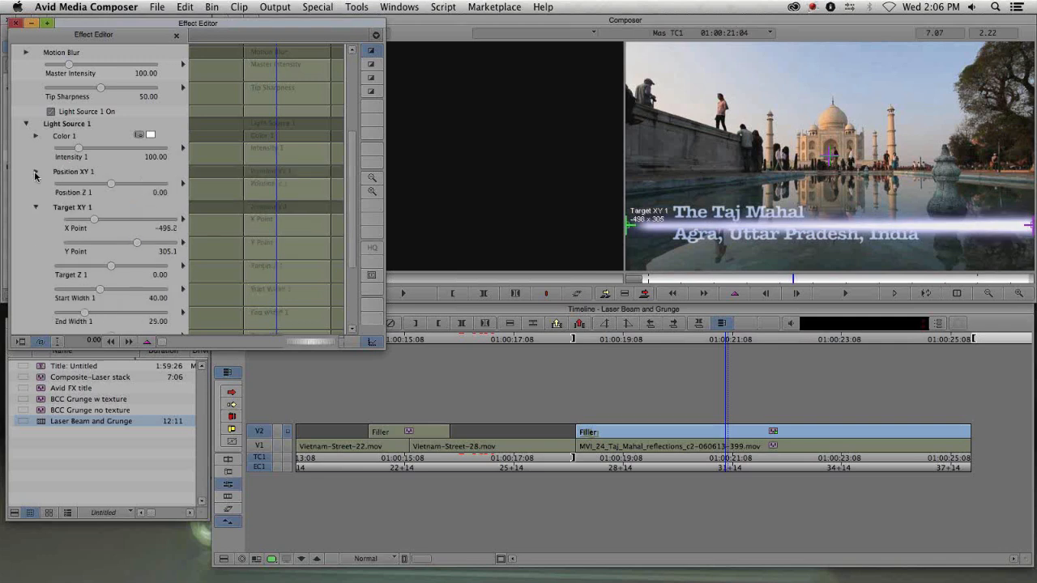
left_click(35, 207)
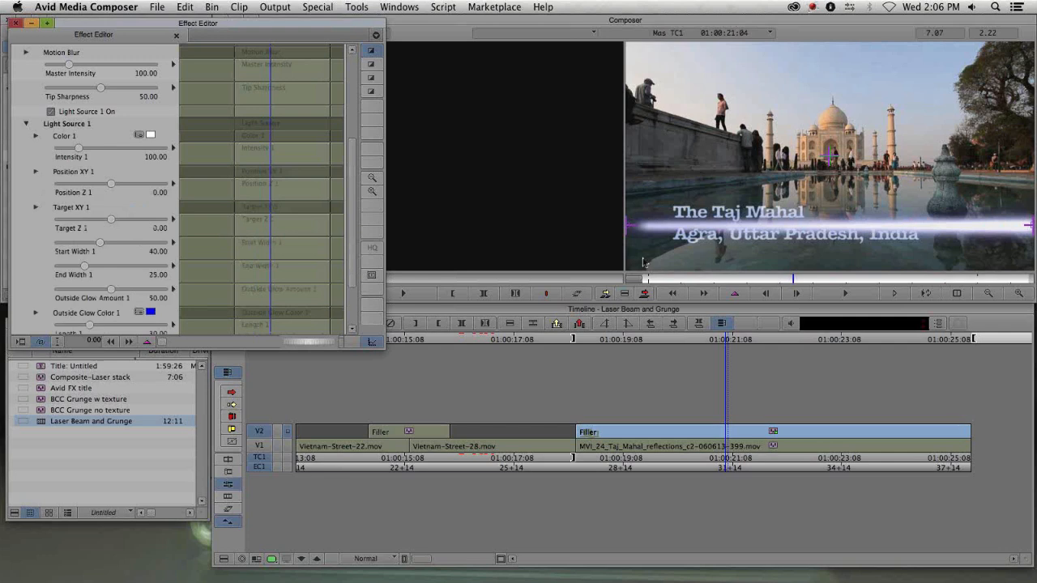
left_click(26, 123)
key("super+z")
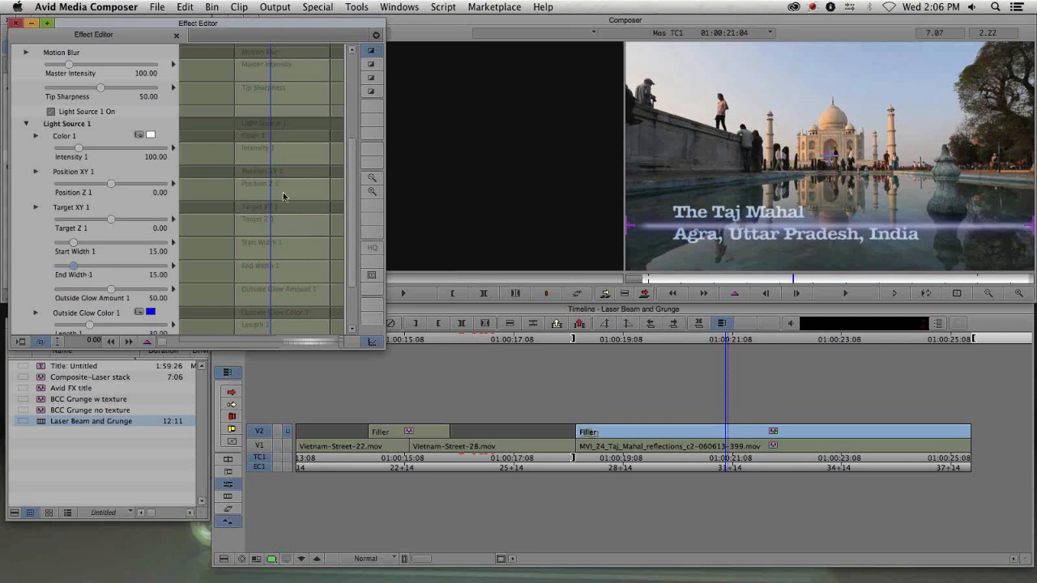
- Add keyframes to Light Source 1's Length near the start of the clip and set the length to 0
scroll(348, 199, "down", 4)
left_click_drag(89, 256, 92, 257)
left_click_drag(695, 280, 721, 279)
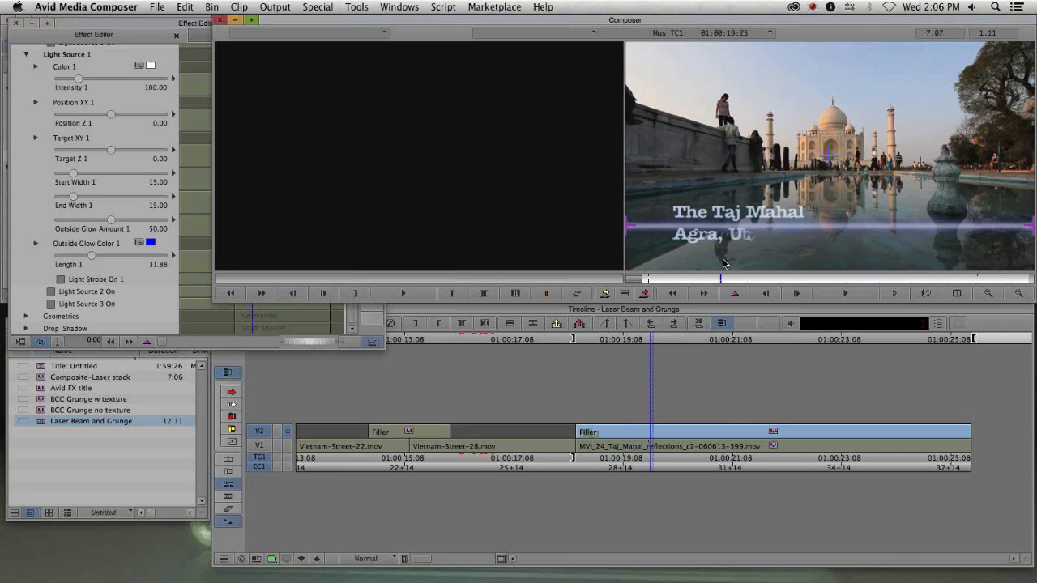
left_click(32, 260)
right_click(268, 268)
left_click(274, 267)
left_click_drag(255, 266, 250, 265)
right_click(281, 270)
left_click(285, 273)
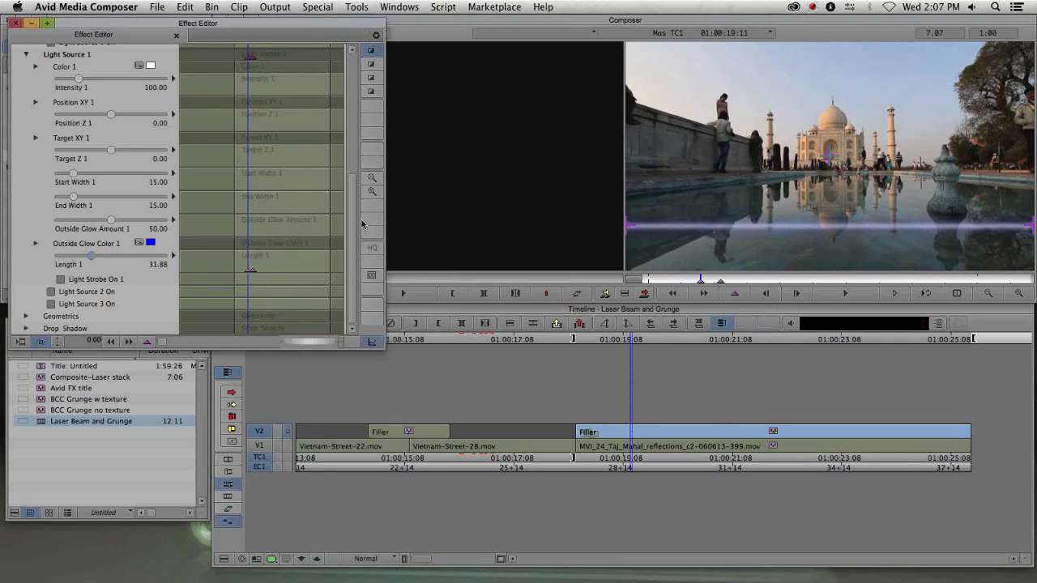
type("00")
- Move toward the clip's end and add Length 1 keyframes there, setting the length to 30
left_click_drag(703, 280, 912, 295)
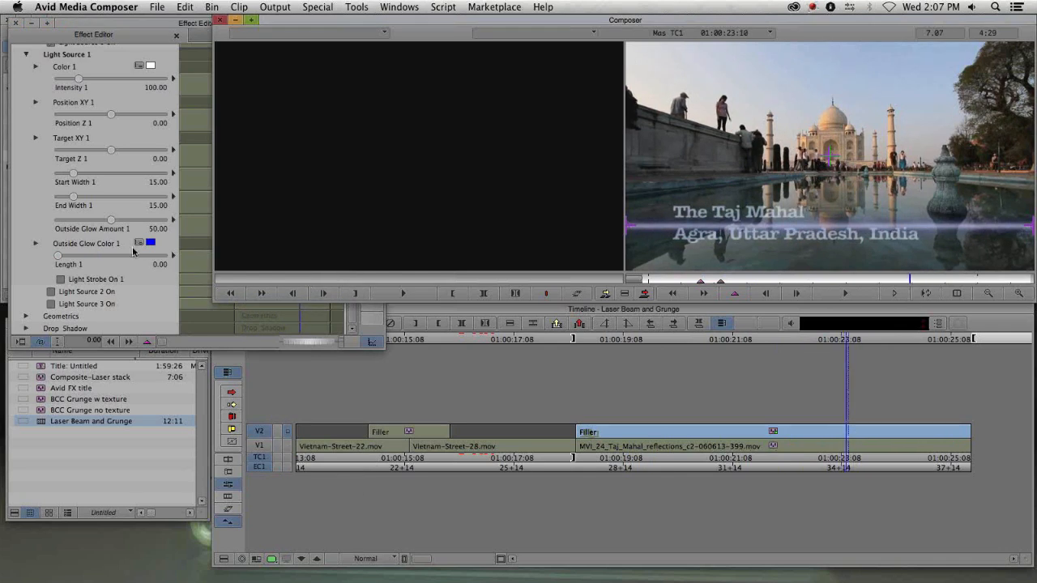
left_click(34, 260)
right_click(287, 266)
left_click(303, 273)
left_click_drag(304, 259, 315, 259)
right_click(316, 261)
left_click(333, 269)
left_click_drag(94, 258, 54, 257)
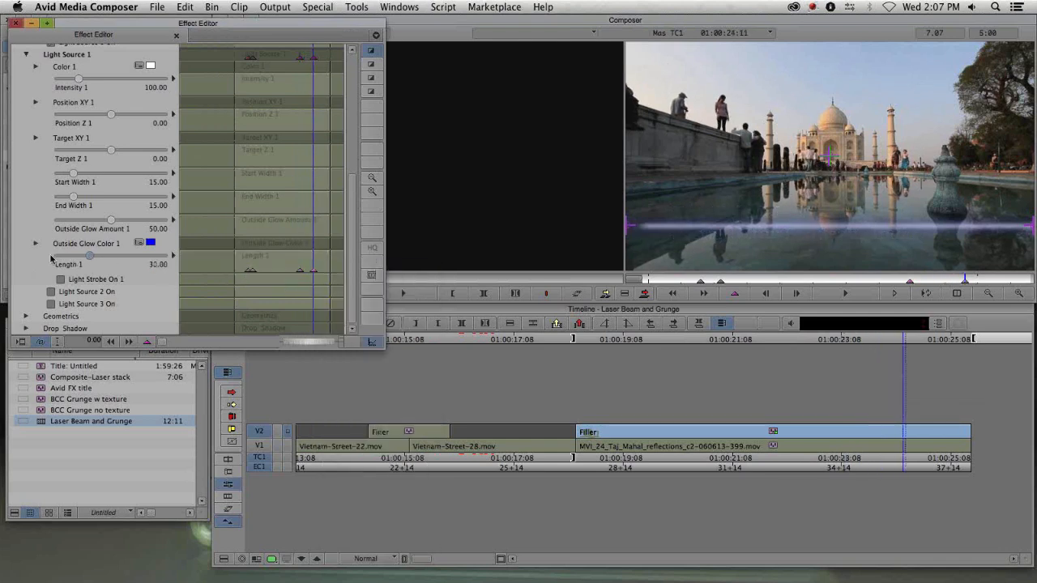
- Scrub through the Taj Mahal clip to preview the animated laser, then reopen the laser's Effect Editor
key("y")
left_click_drag(583, 435, 672, 470)
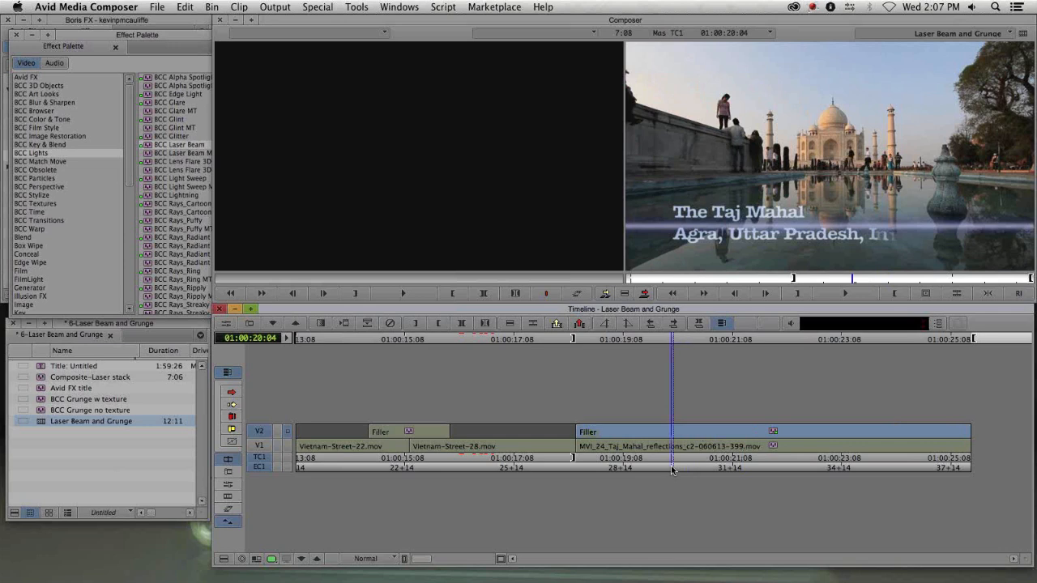
left_click(259, 445)
key("shift+F10")
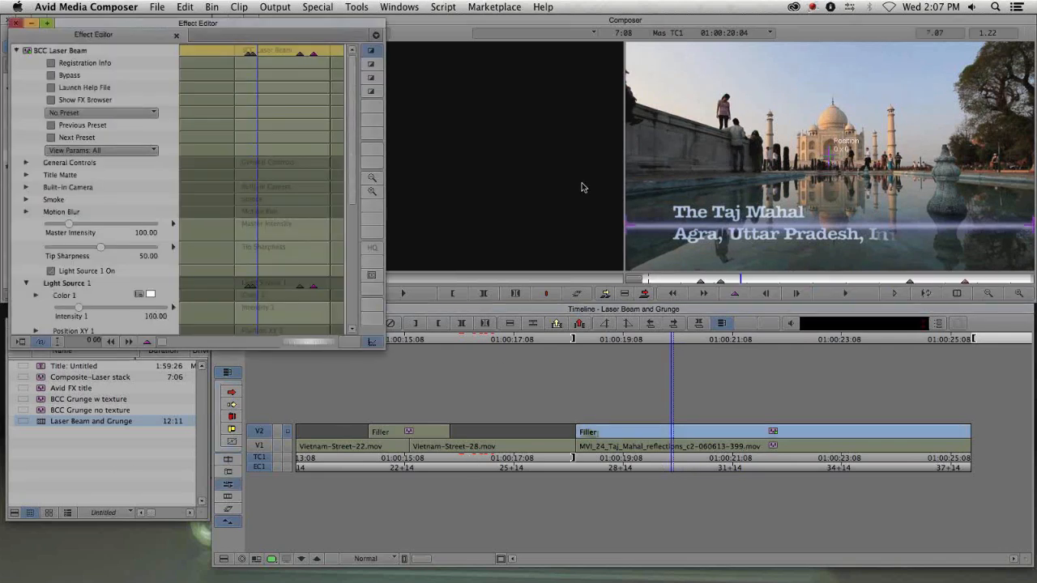
- Expand Smoke and turn it on for the laser beam, then scrub the clip to preview it
left_click(27, 199)
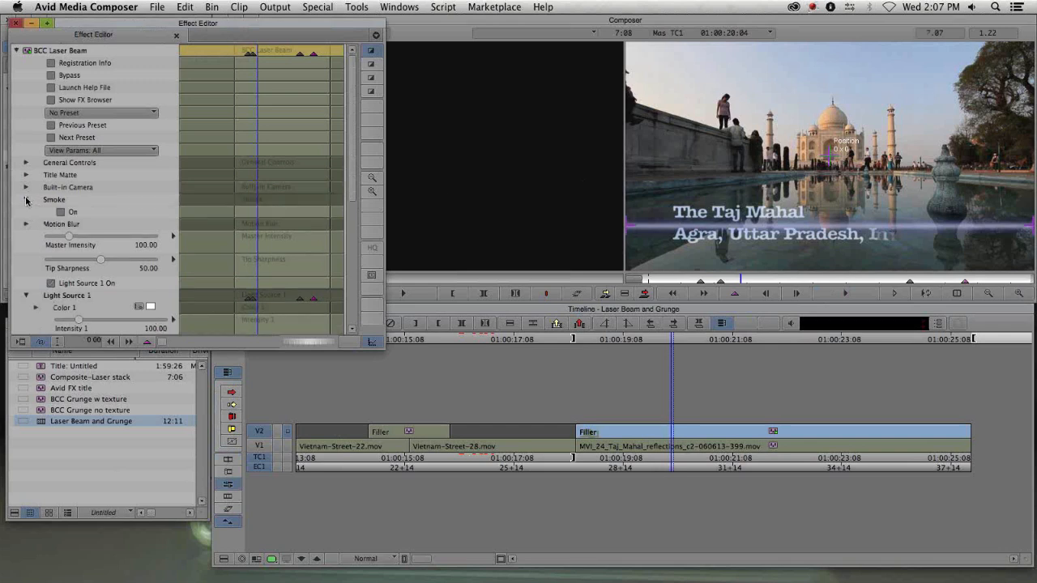
left_click(63, 213)
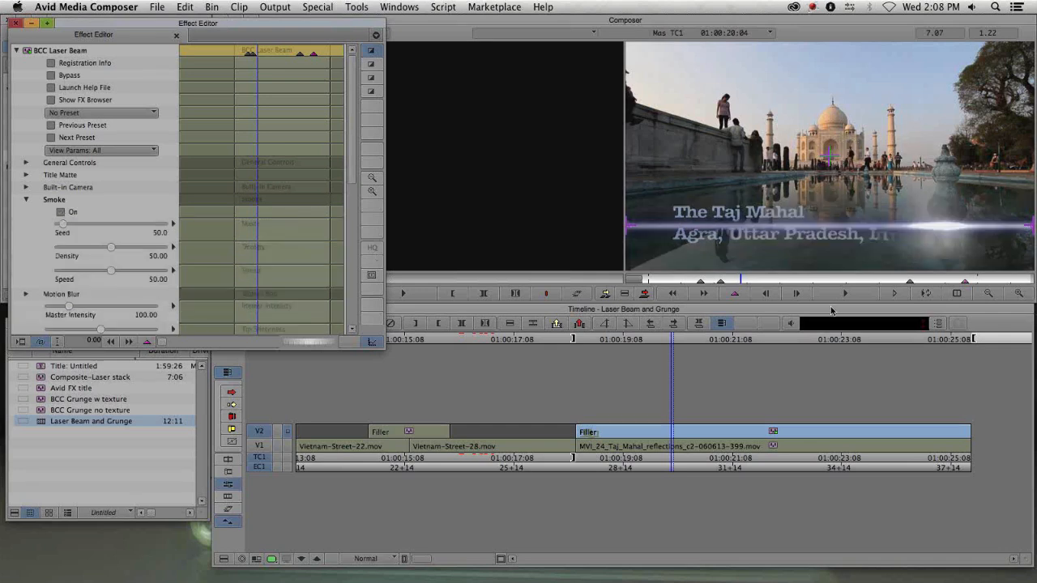
left_click(830, 335)
left_click_drag(606, 446, 780, 471)
left_click(228, 485)
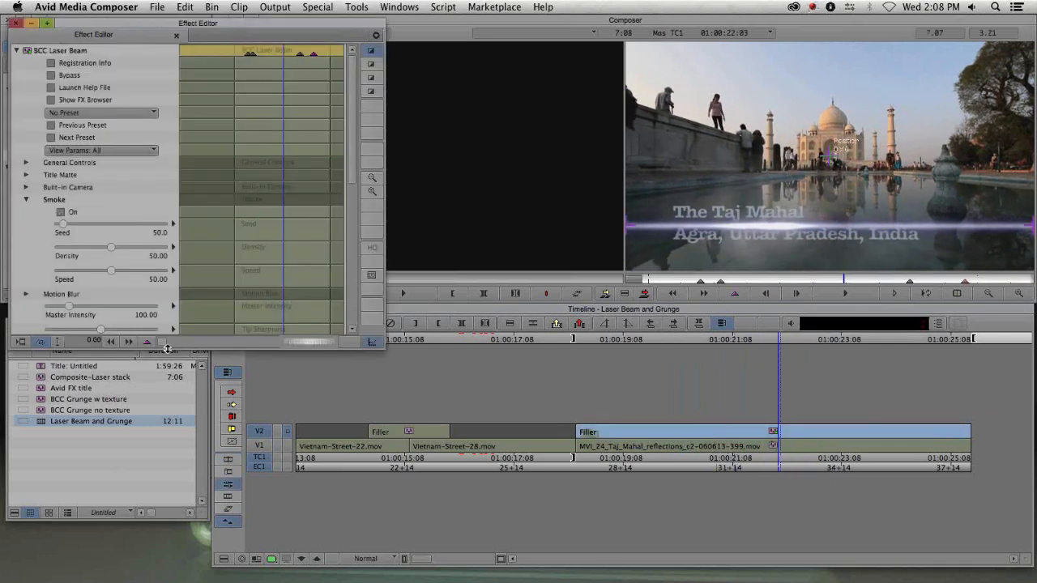
- Set Light Source 1's color to yellow in the color picker
scroll(28, 275, "down", 4)
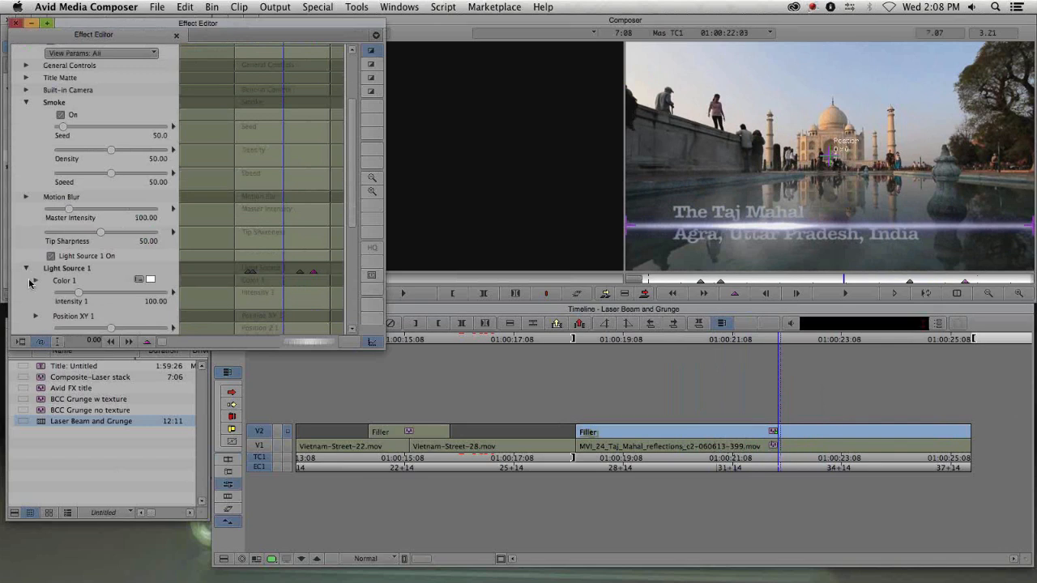
scroll(30, 282, "down", 5)
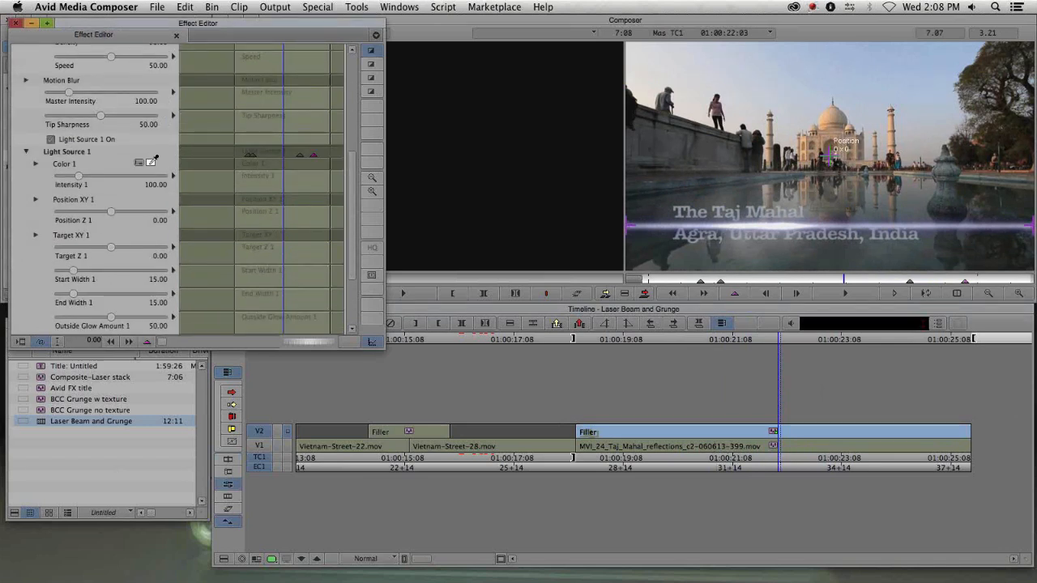
left_click(139, 164)
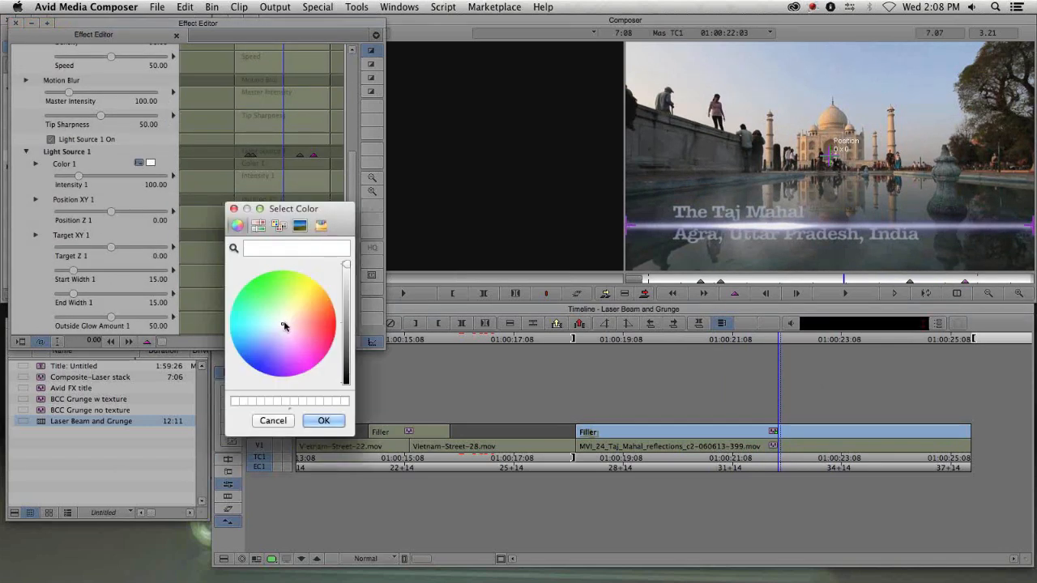
left_click(309, 278)
left_click(324, 421)
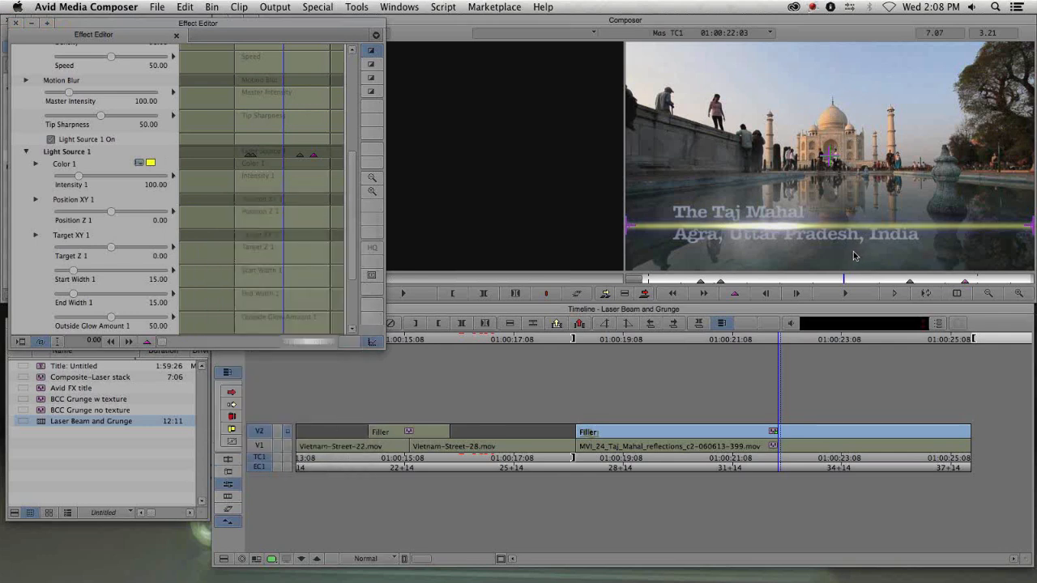
- Play back and scrub the Taj Mahal clip to review the yellow laser beam
left_click(638, 437)
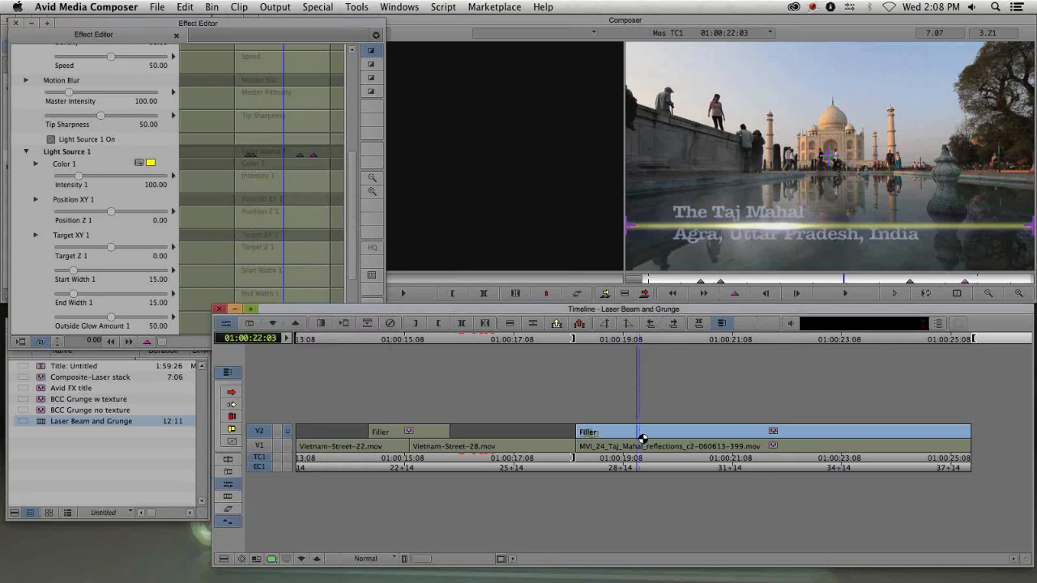
key("space")
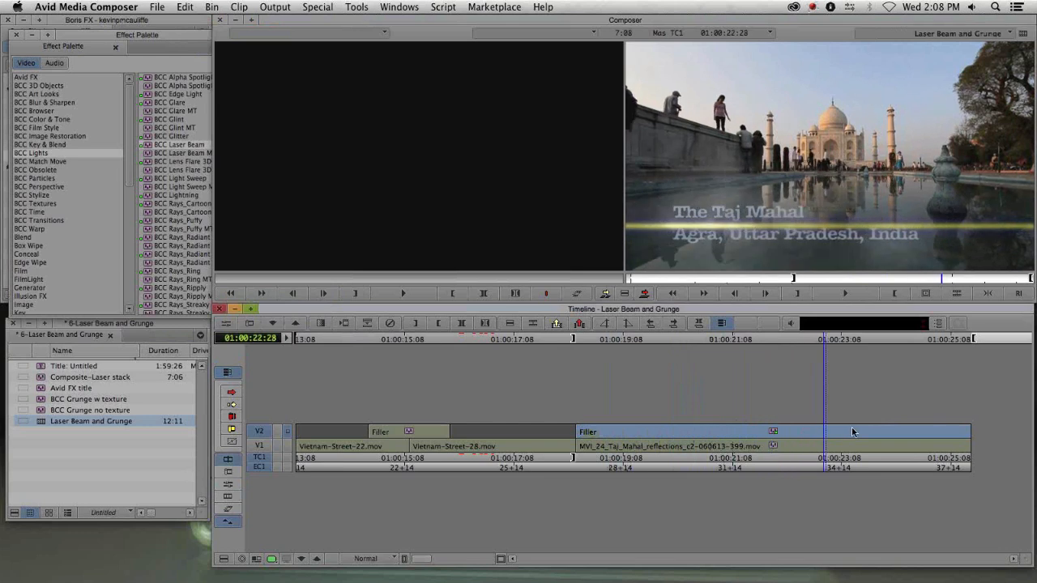
left_click_drag(842, 440, 741, 448)
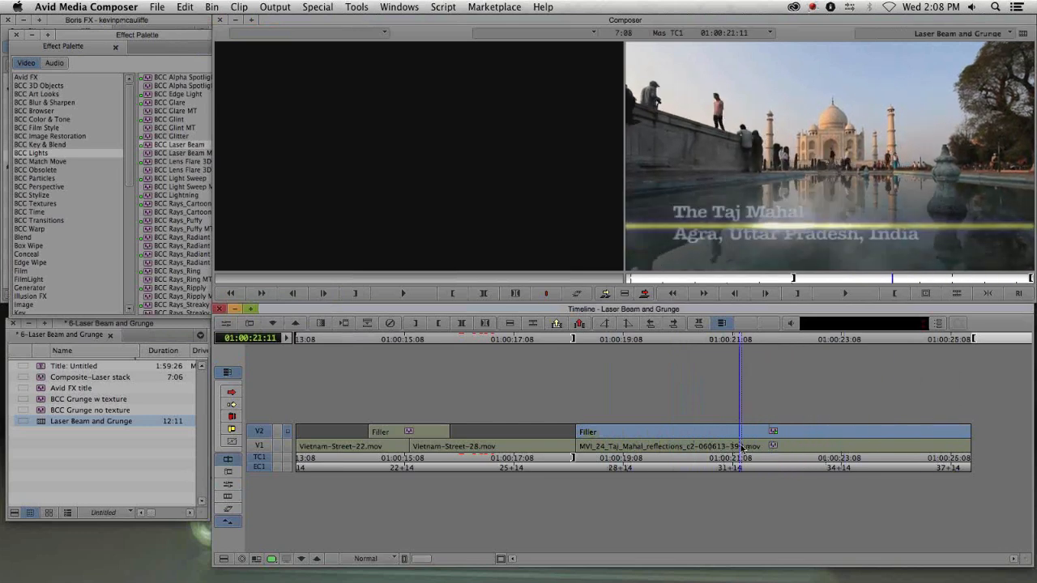